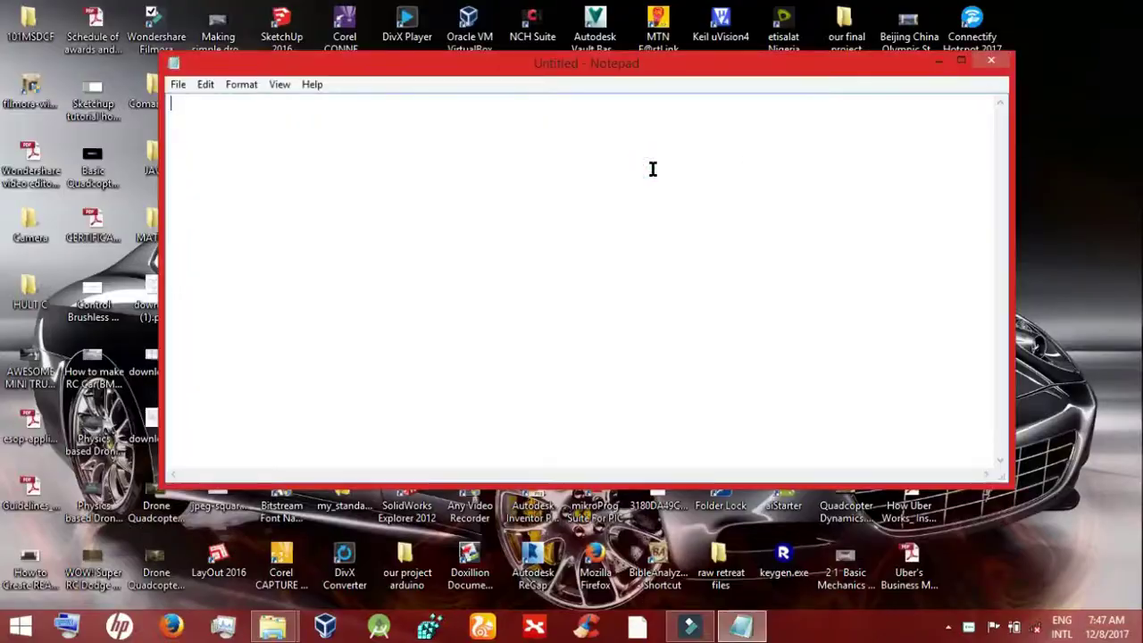
# Step: Set Notepad's font to Bookman Old Style, Bold, size 26
pyautogui.click(247, 84)
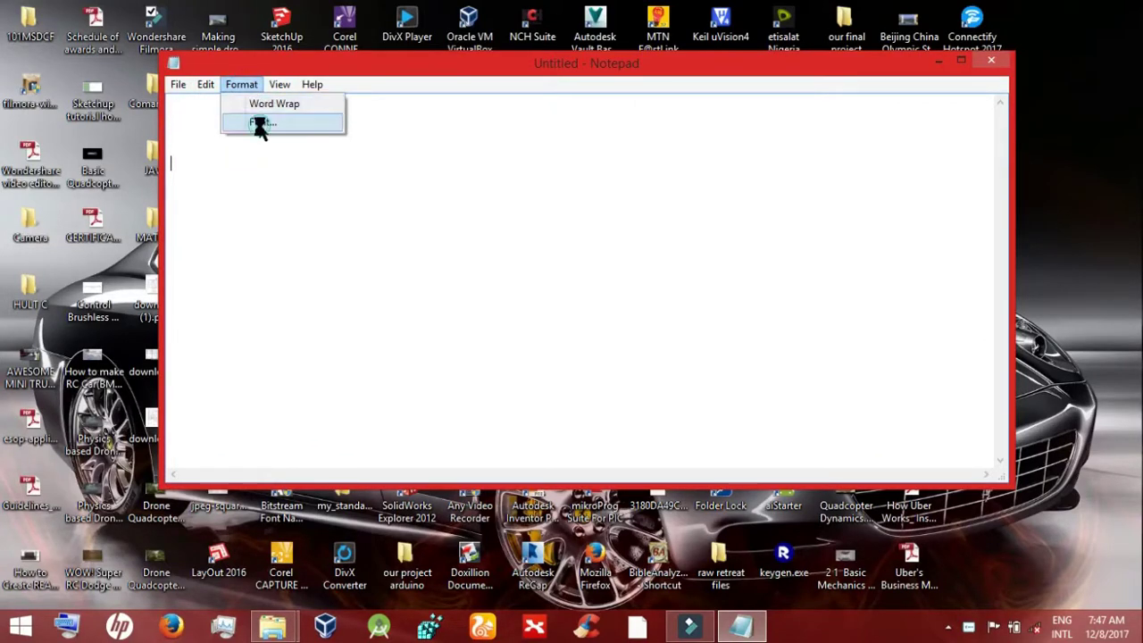
pyautogui.click(258, 122)
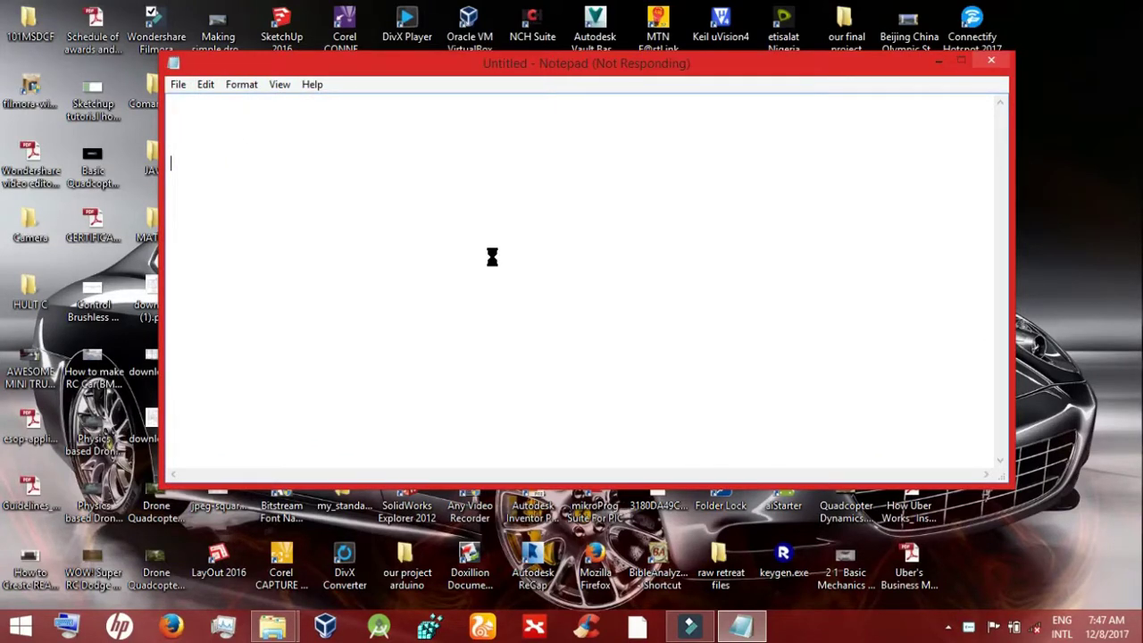
pyautogui.click(525, 331)
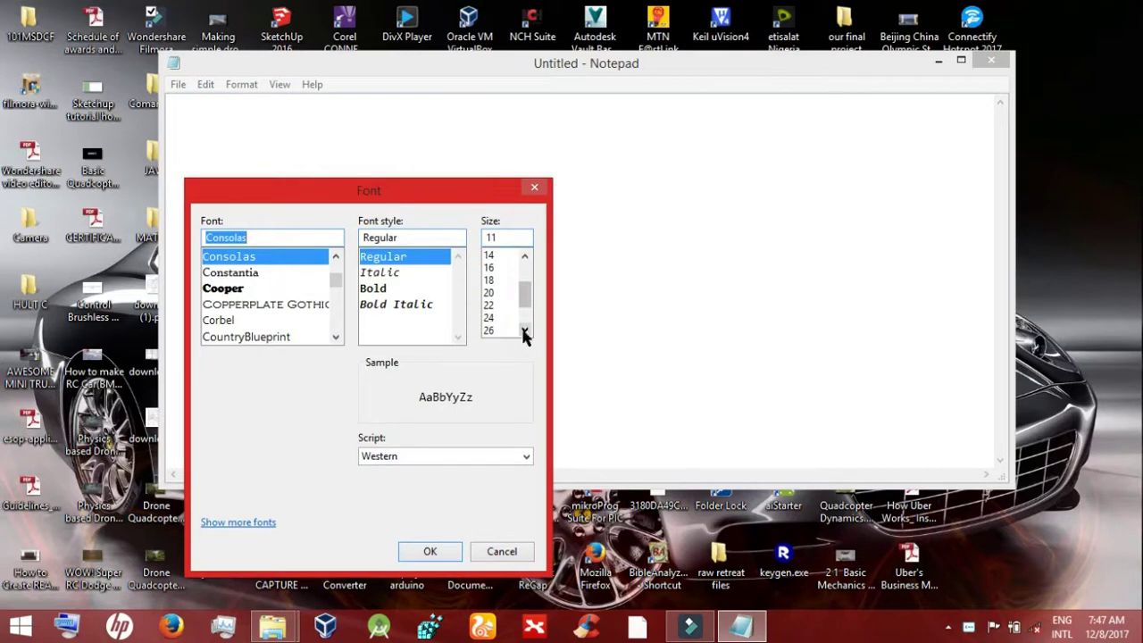
pyautogui.click(489, 331)
pyautogui.click(335, 257)
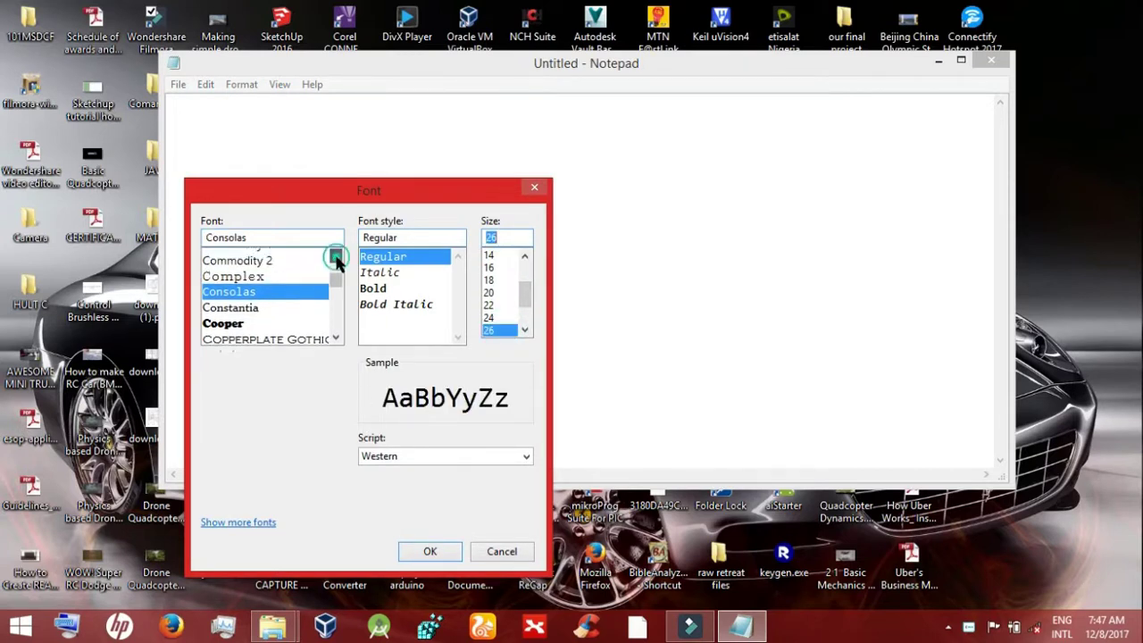
pyautogui.click(336, 257)
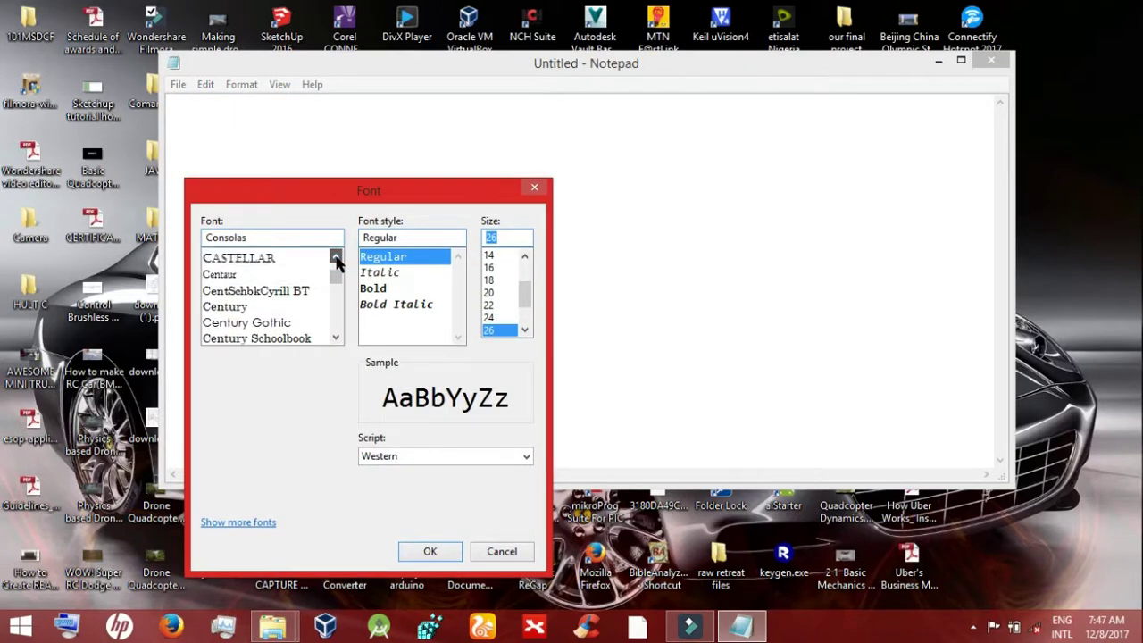
pyautogui.click(336, 257)
pyautogui.click(335, 257)
pyautogui.click(335, 257)
pyautogui.click(335, 258)
pyautogui.click(268, 273)
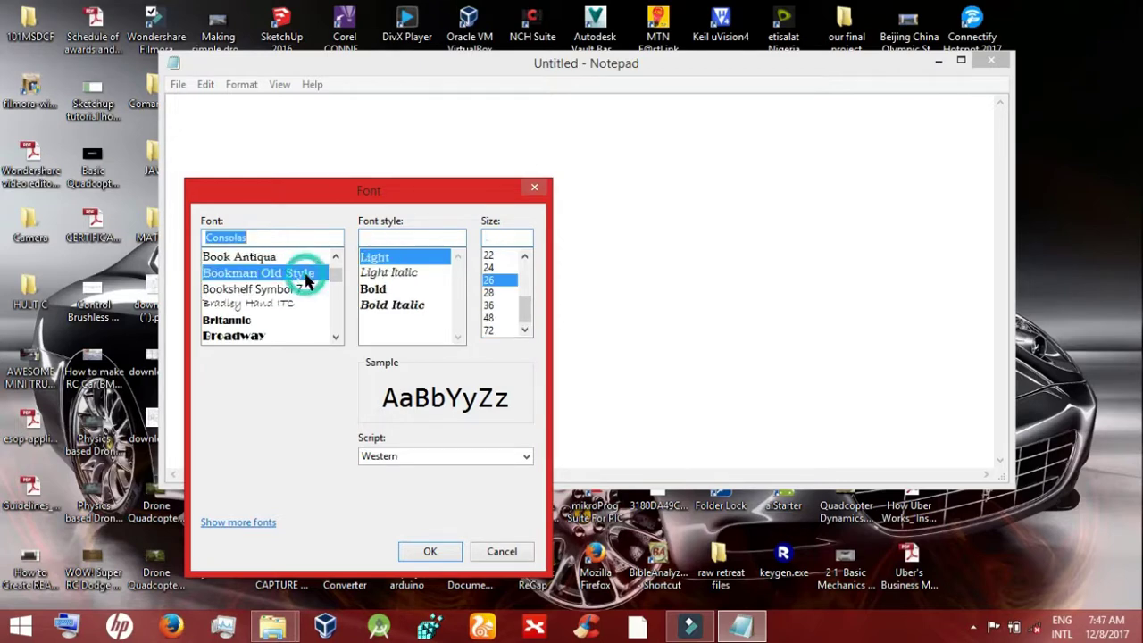
pyautogui.click(373, 288)
pyautogui.click(432, 552)
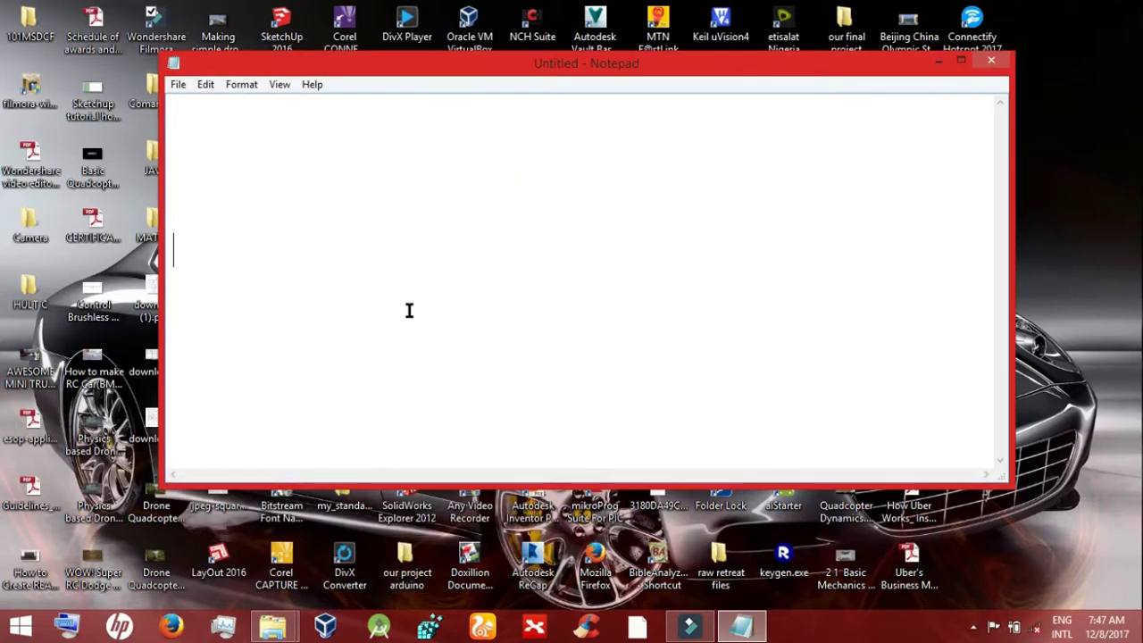
# Step: Type the greeting 'HELLO GUYS TODAY WE WILL BE INTRODUCING A NEW SOFTWARE'
pyautogui.write('he')
pyautogui.press('BackSpace')
pyautogui.press('BackSpace')
pyautogui.write('HELO')
pyautogui.press('BackSpace')
pyautogui.write('LO GUYS')
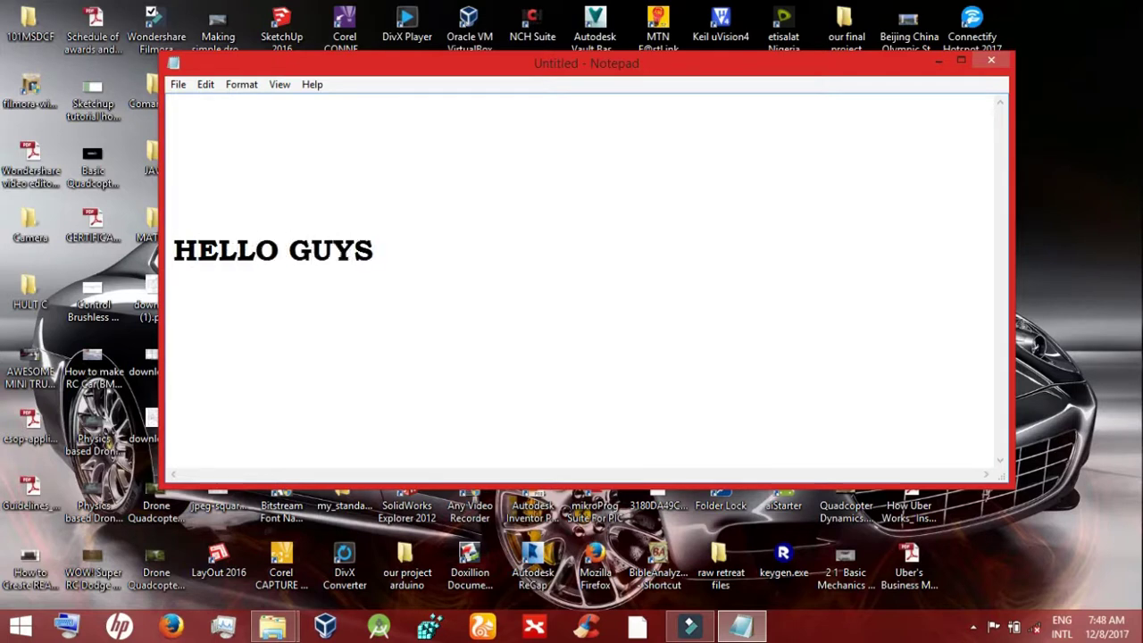
pyautogui.write('TODAY WE ')
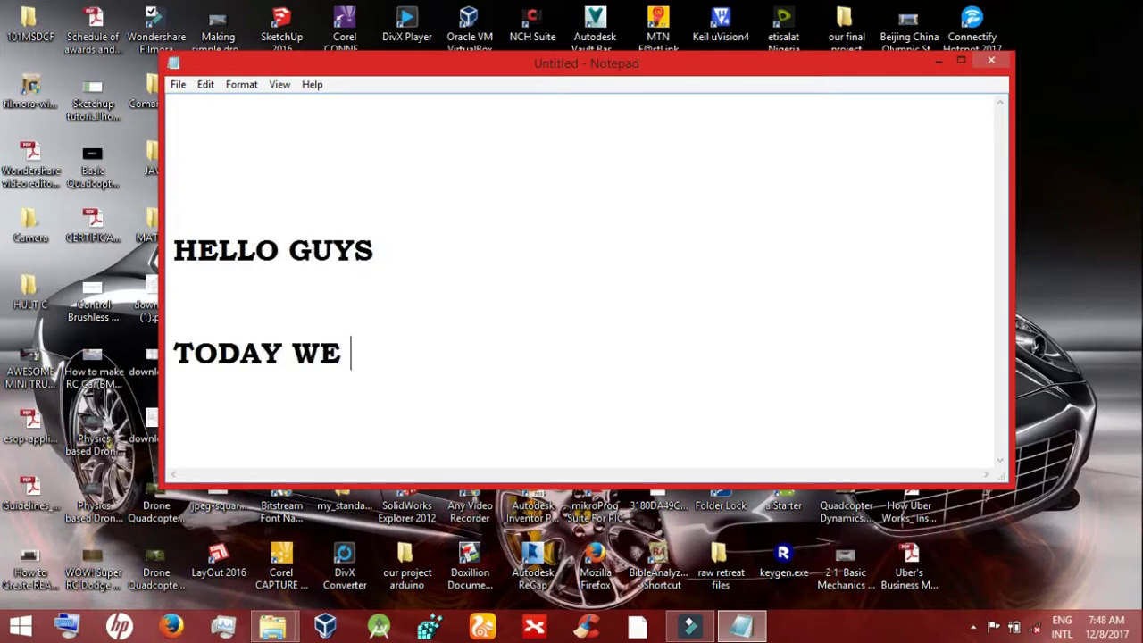
pyautogui.write('WILL')
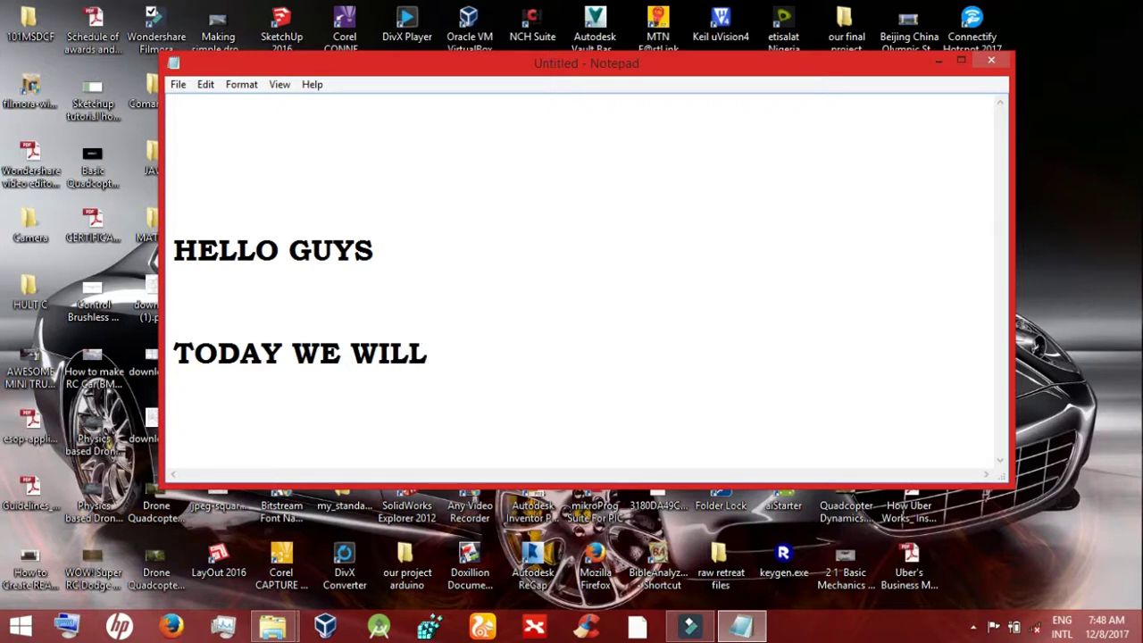
pyautogui.write(' BE INTRODUCING A')
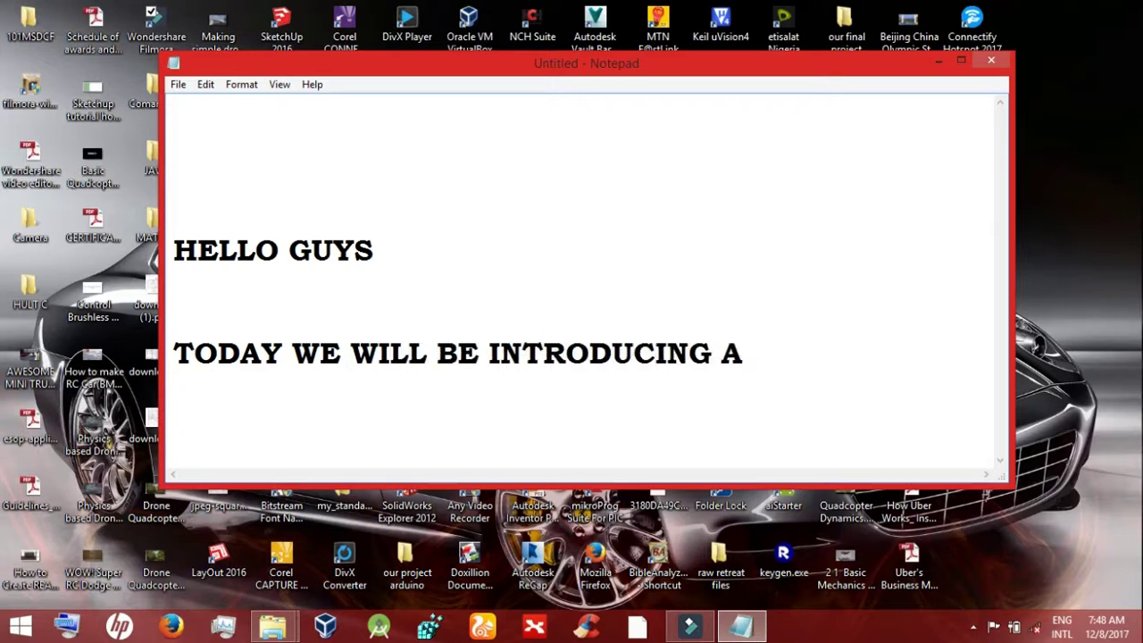
pyautogui.write(' NEW SOFTWARE')
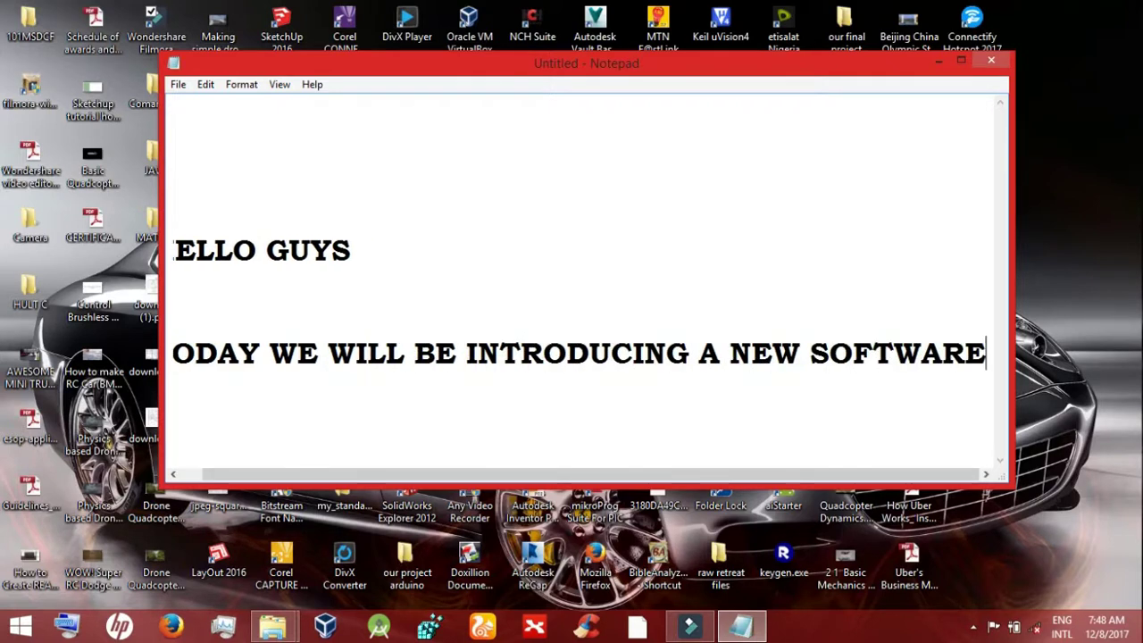
pyautogui.press('BackSpace')
# Step: Maximize Notepad and add lines on GOOGLE SKETCH UP 2016's amazing abilities and today's basics
pyautogui.click(962, 58)
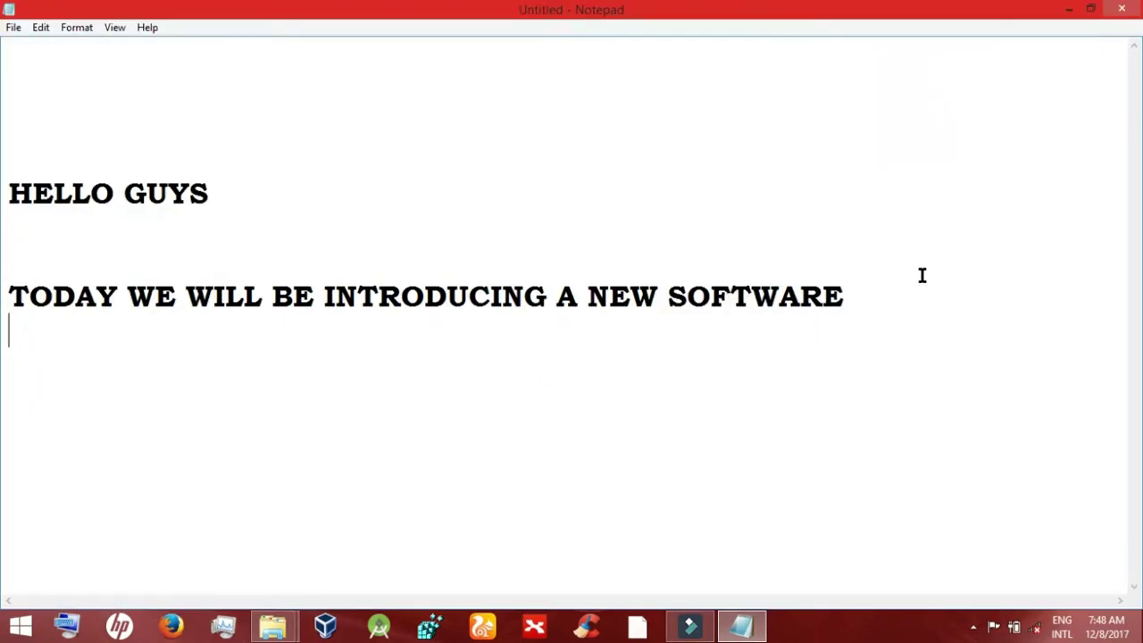
pyautogui.click(890, 298)
pyautogui.write('WHICH IS THE')
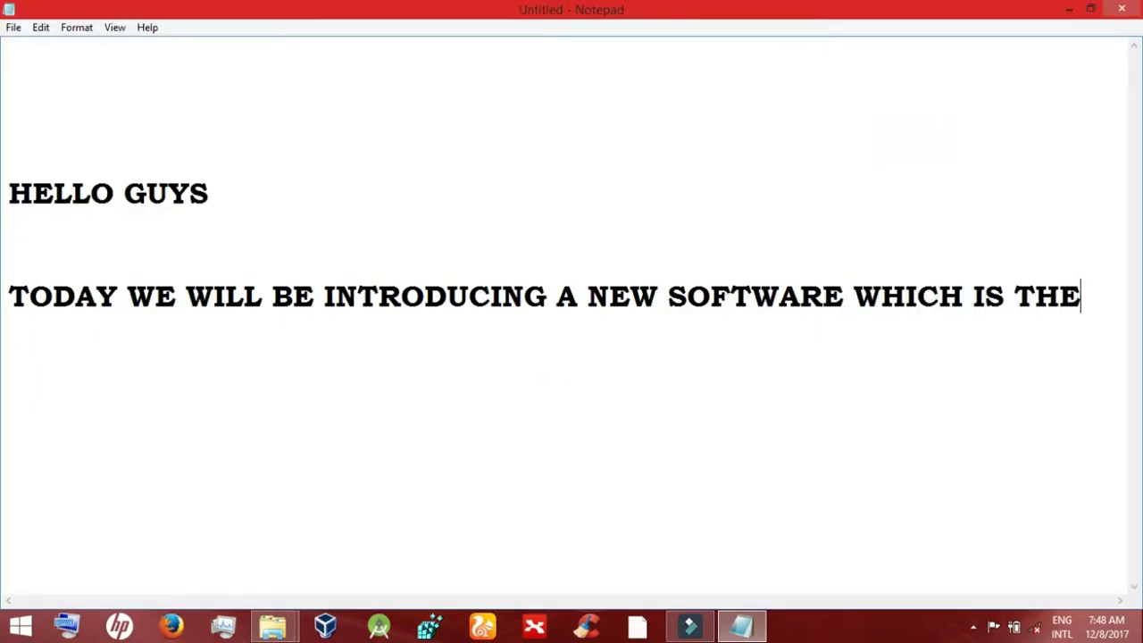
pyautogui.write('GOOGLE SK')
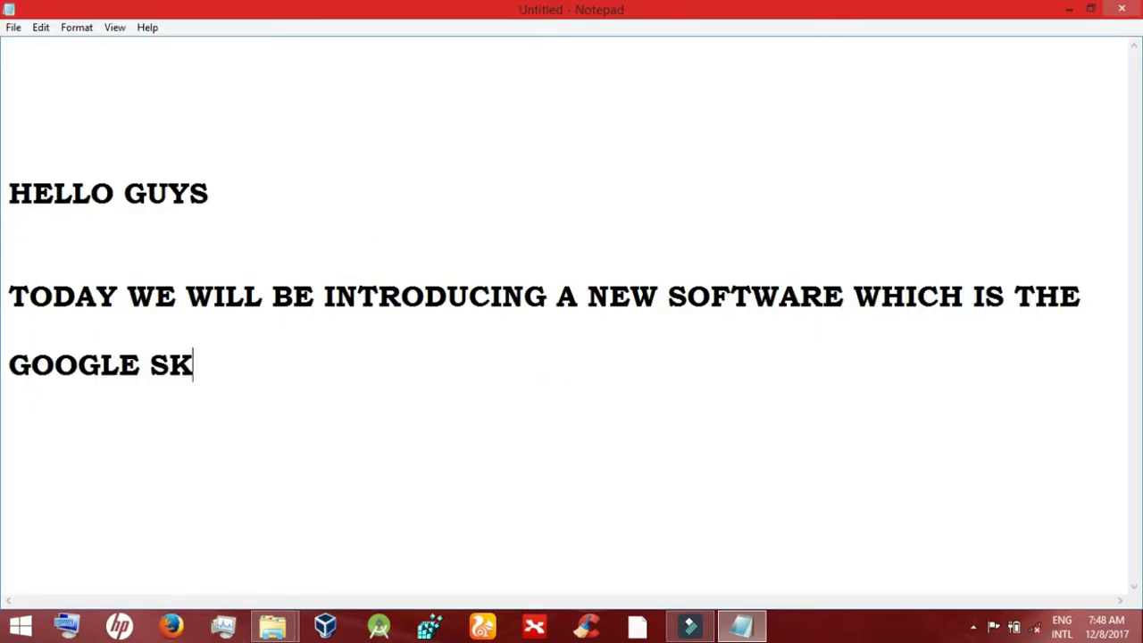
pyautogui.write('ETCH UP201')
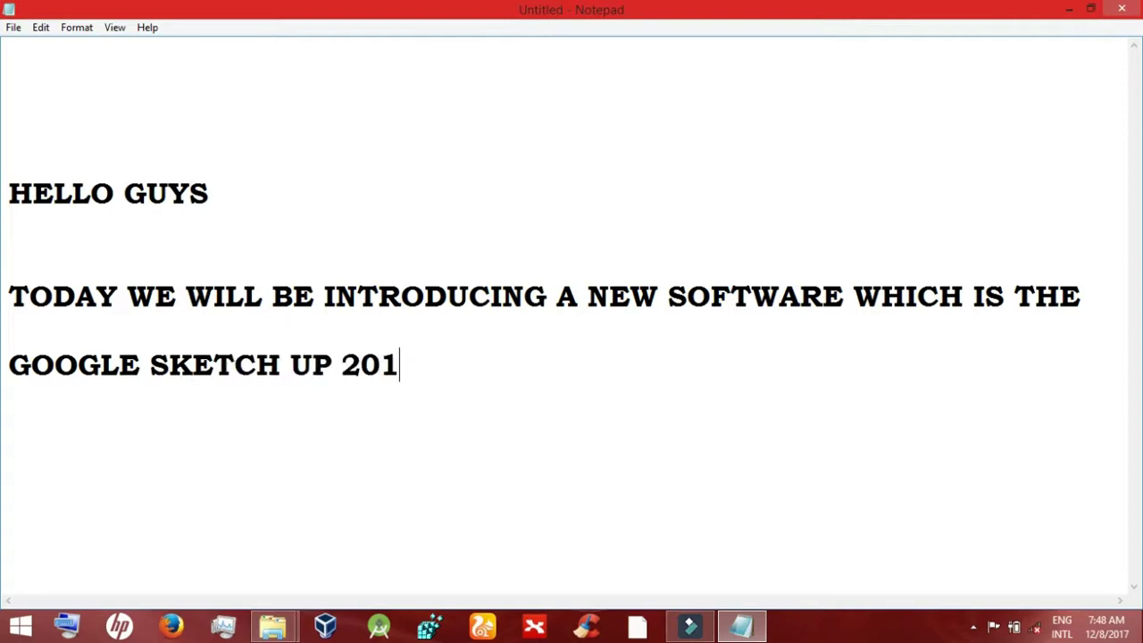
pyautogui.write('HE ABILIT')
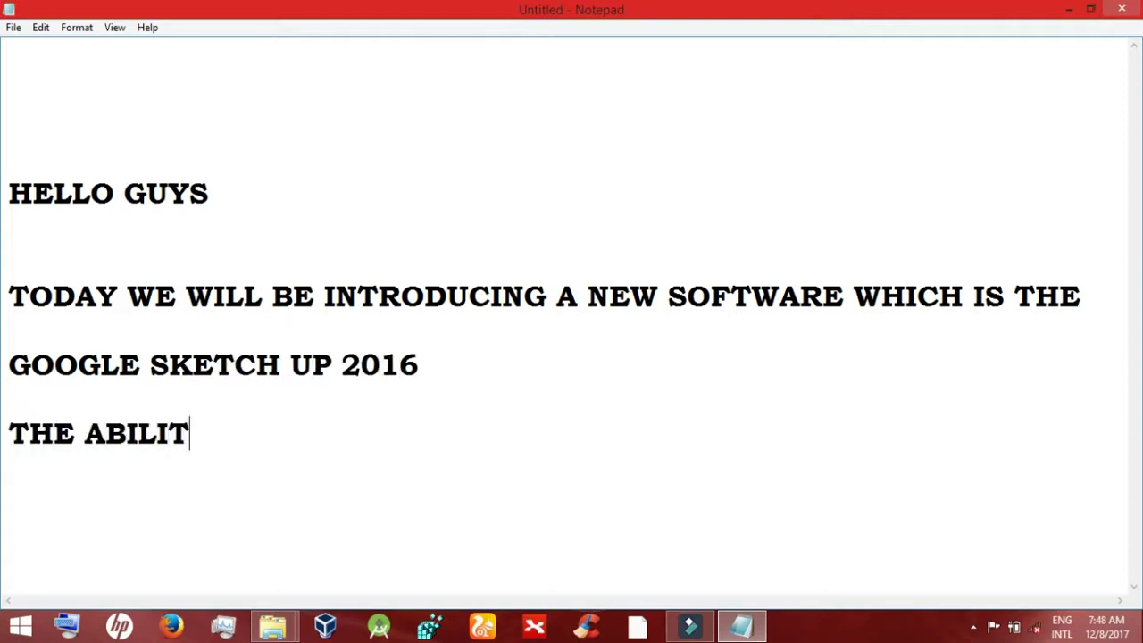
pyautogui.write('ES FO')
pyautogui.press('BackSpace')
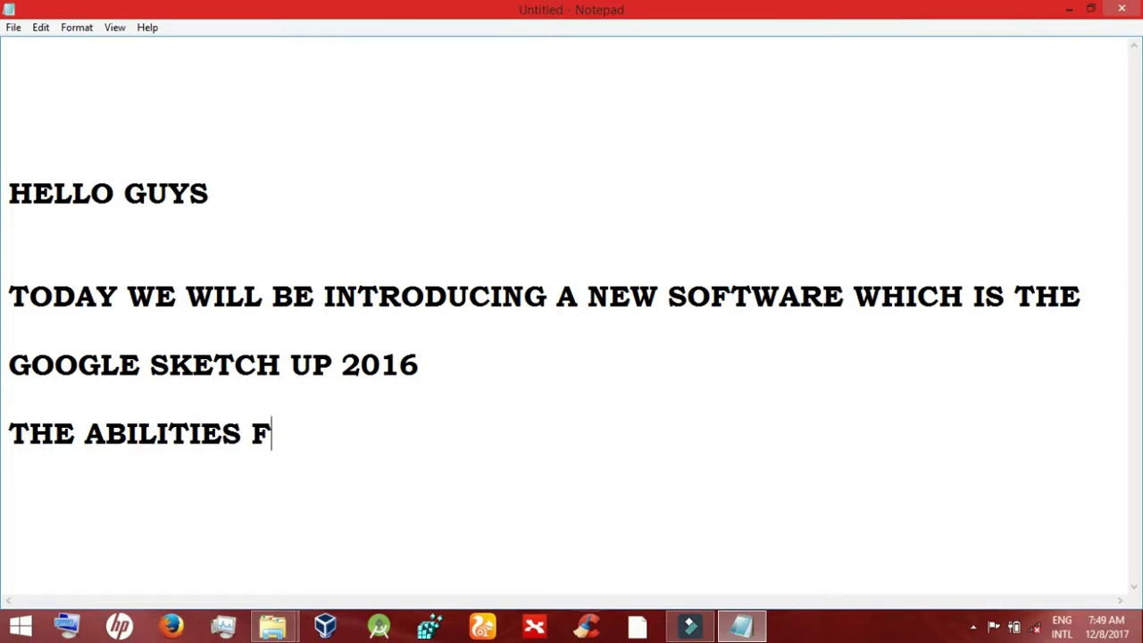
pyautogui.press('BackSpace')
pyautogui.write('OF THIS SOFTW')
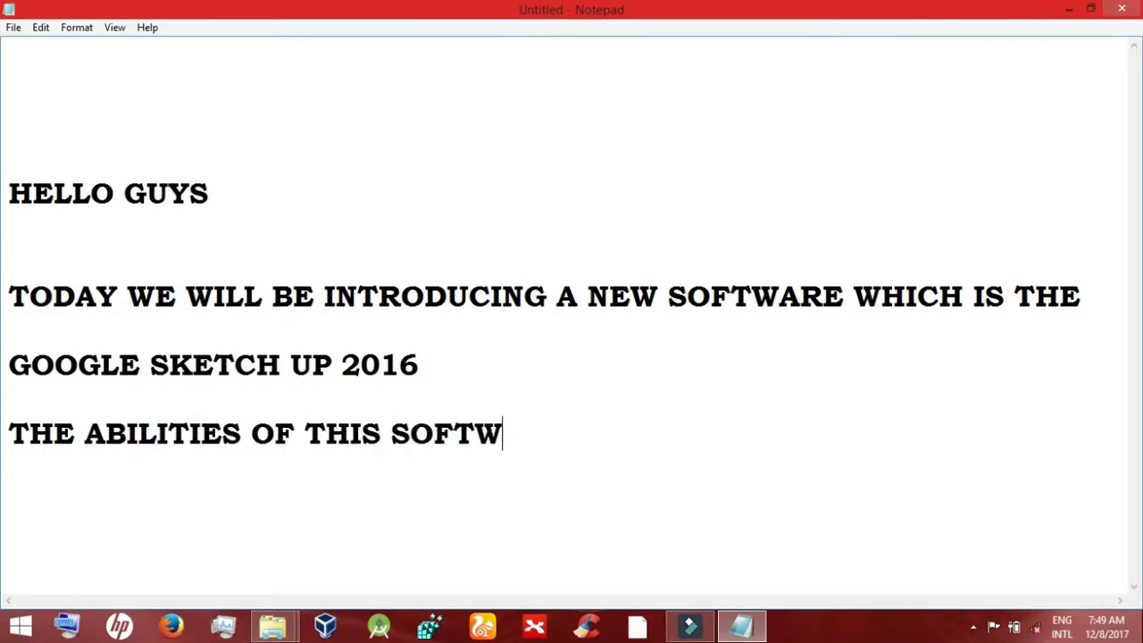
pyautogui.write('ARE IS AMAZING')
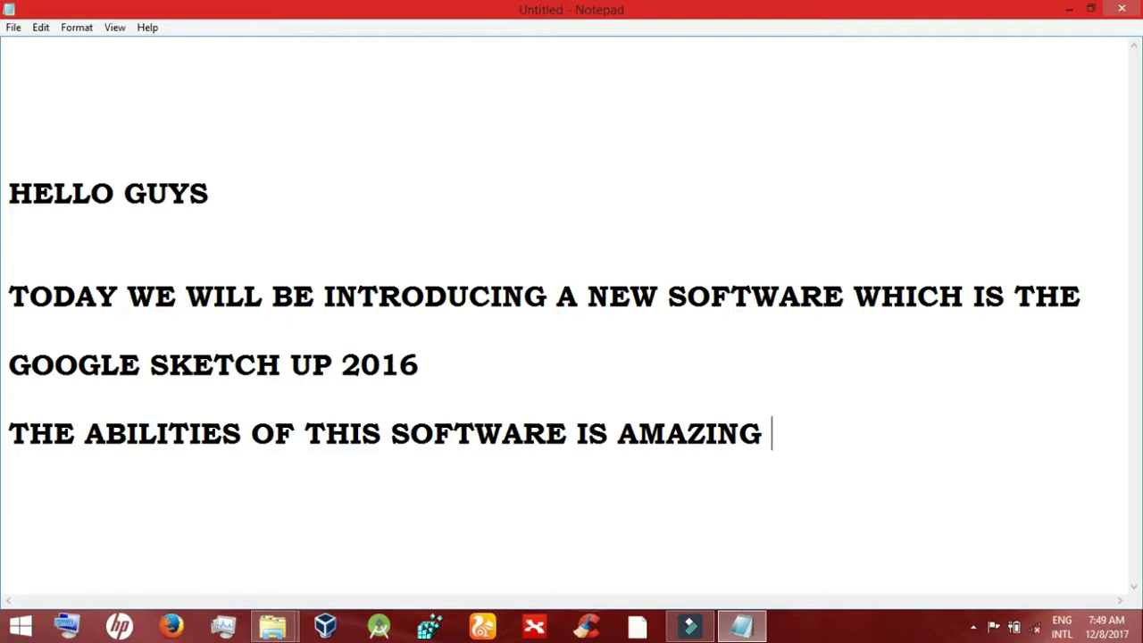
pyautogui.write('TH')
pyautogui.write('DAY ')
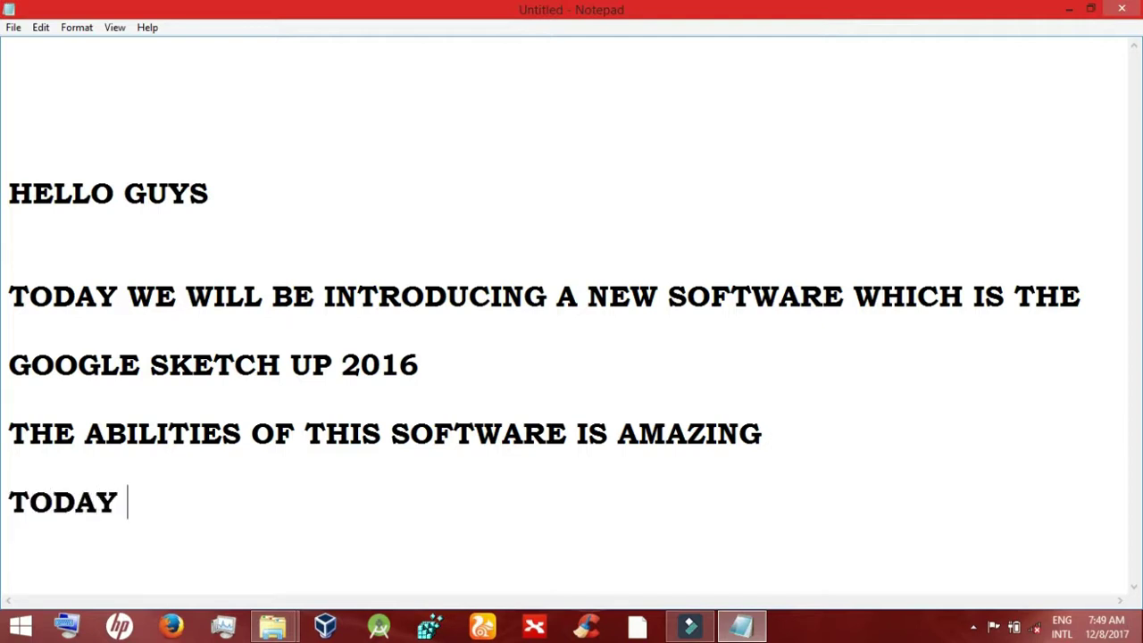
pyautogui.write('WEWILL')
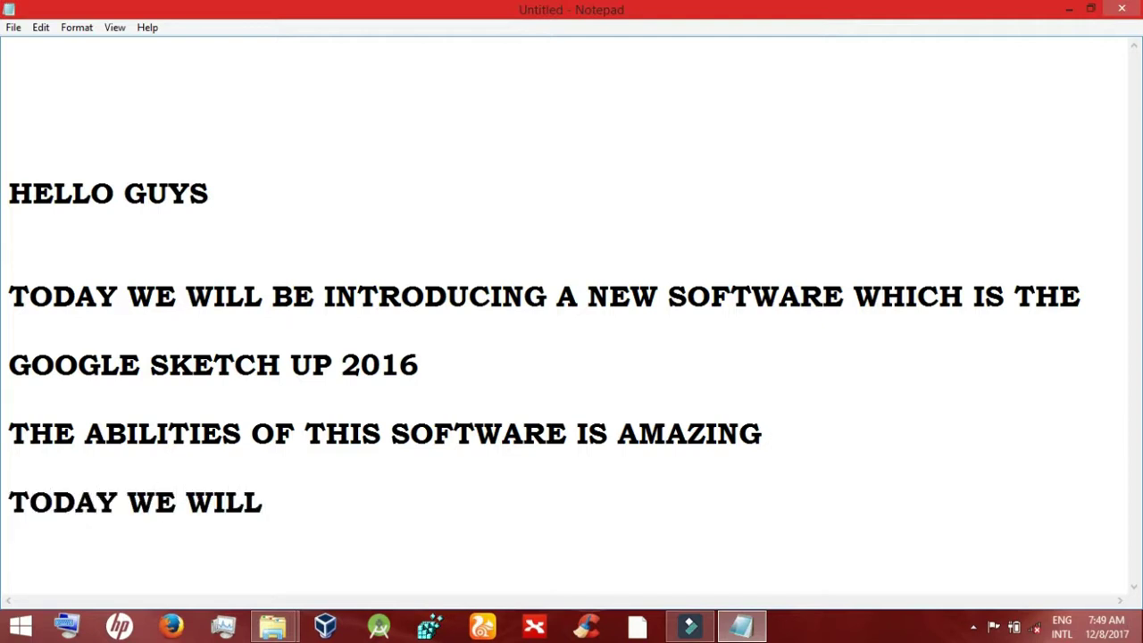
pyautogui.write(' BE LOOKING AT THE ')
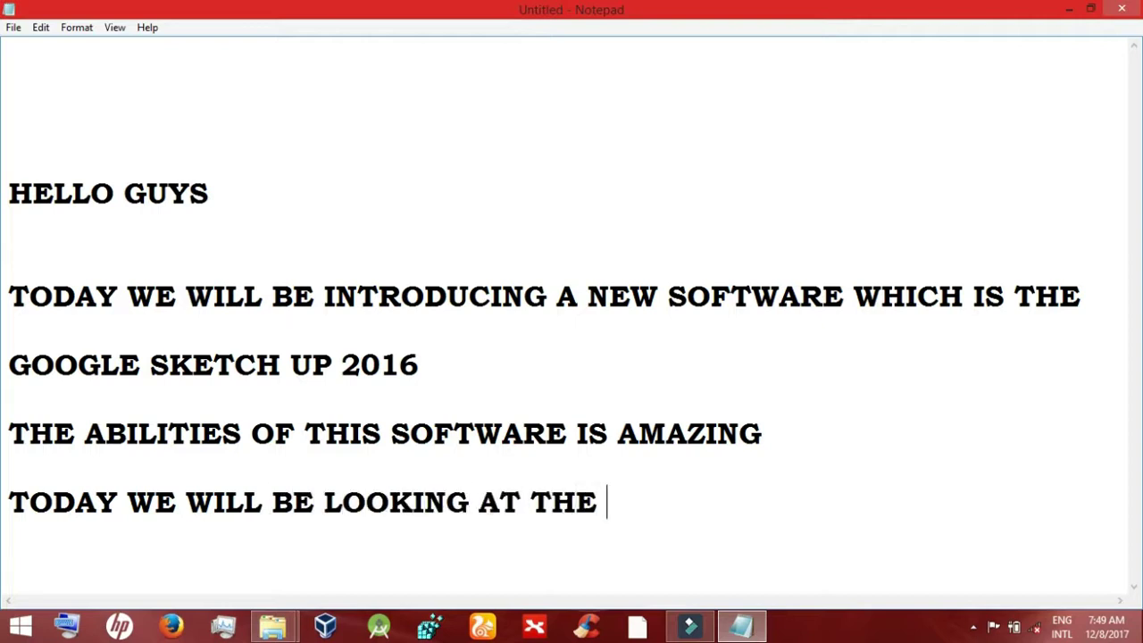
pyautogui.write('BASICS')
pyautogui.press('BackSpace')
pyautogui.press('BackSpace')
pyautogui.write('S')
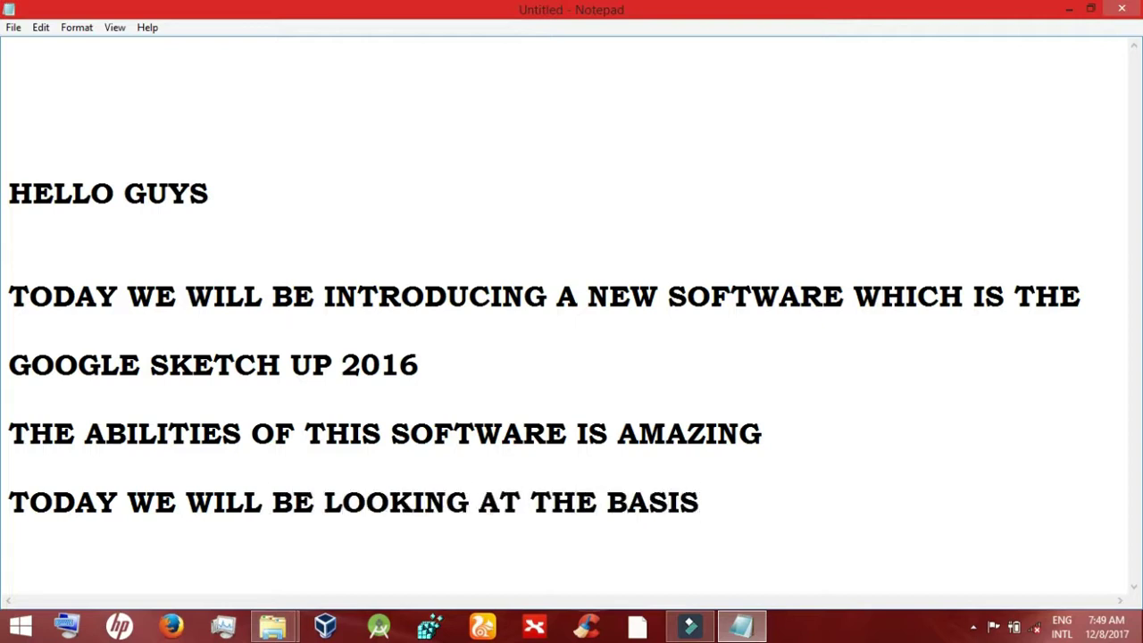
pyautogui.press('Return')
pyautogui.hotkey('ctrl', 'a')
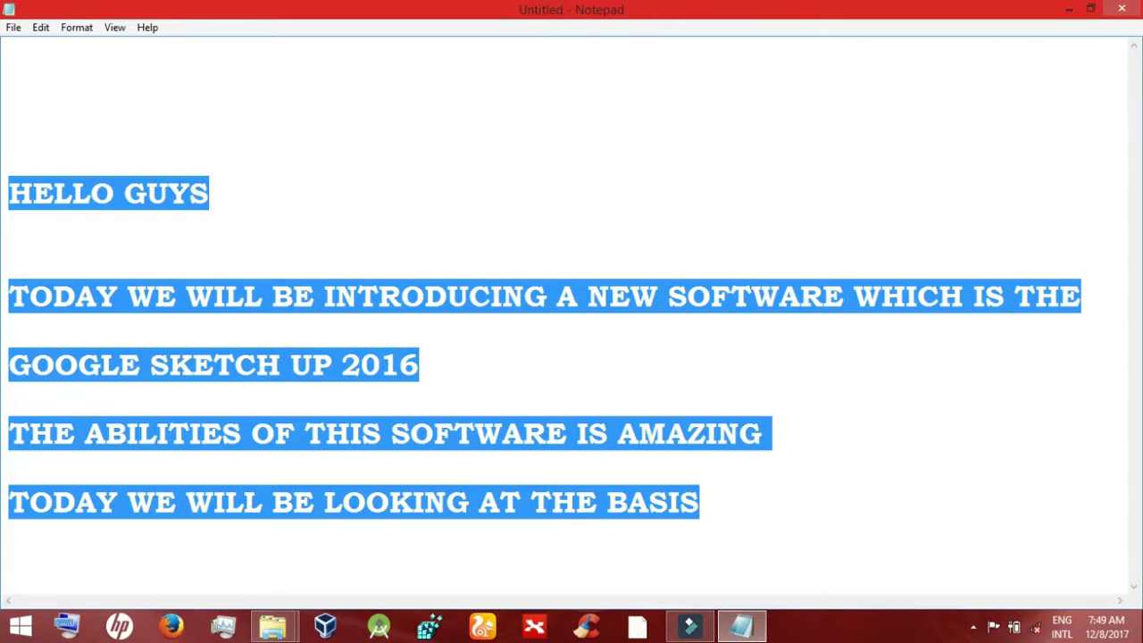
pyautogui.write('CLIC')
pyautogui.press('BackSpace')
pyautogui.press('BackSpace')
pyautogui.press('BackSpace')
pyautogui.press('BackSpace')
pyautogui.write('Y')
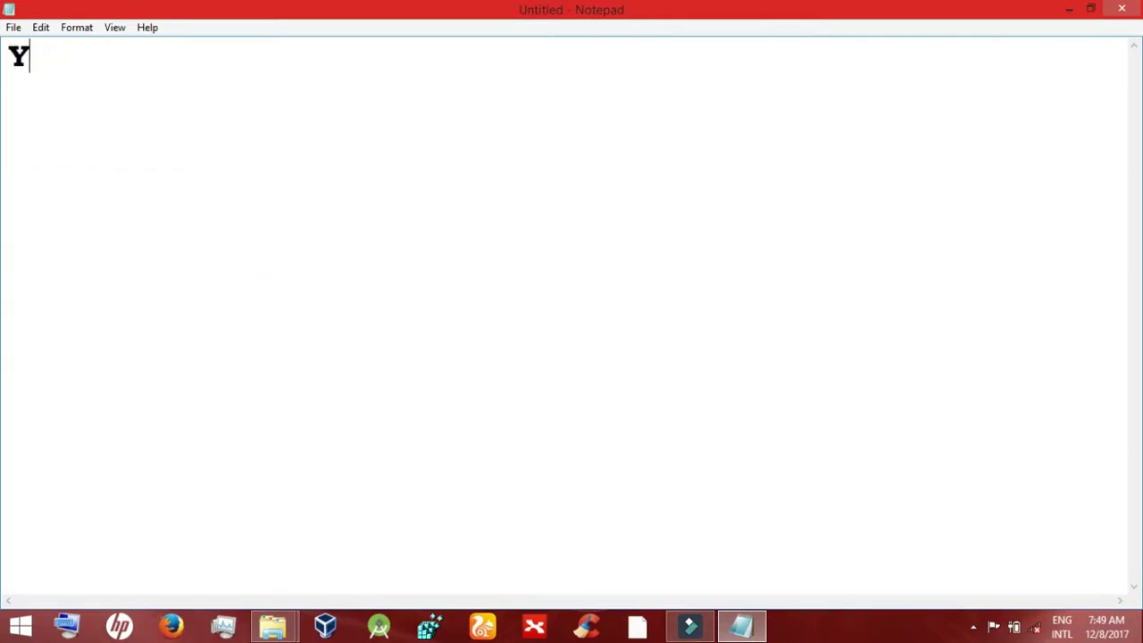
pyautogui.write('OU CAN DOWNLOA')
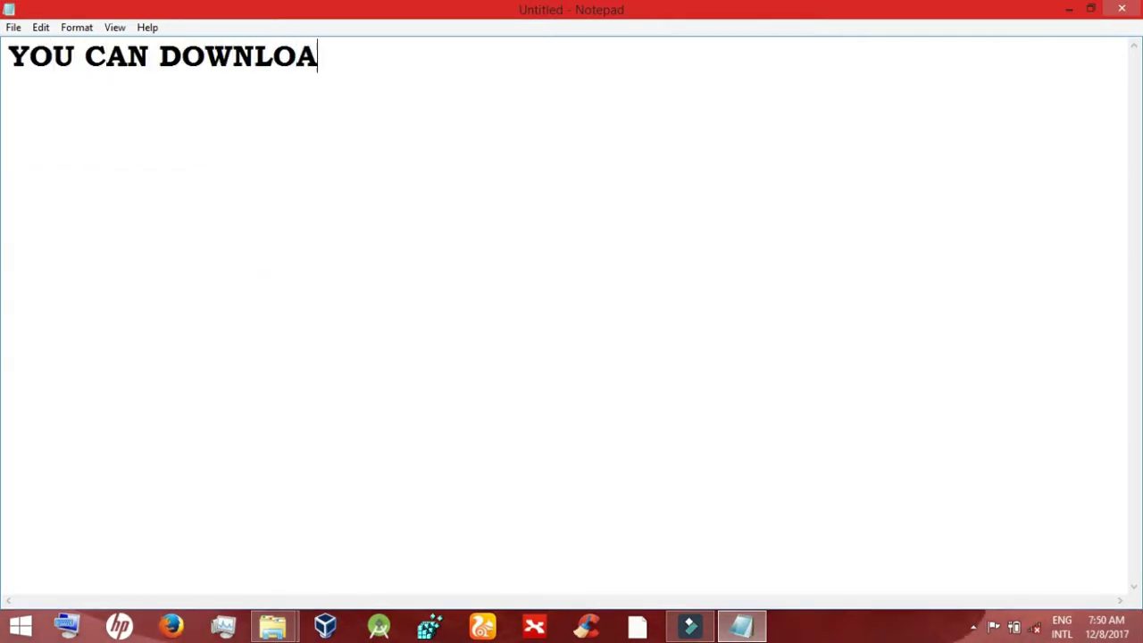
pyautogui.write('D T')
pyautogui.write('YOUR GO')
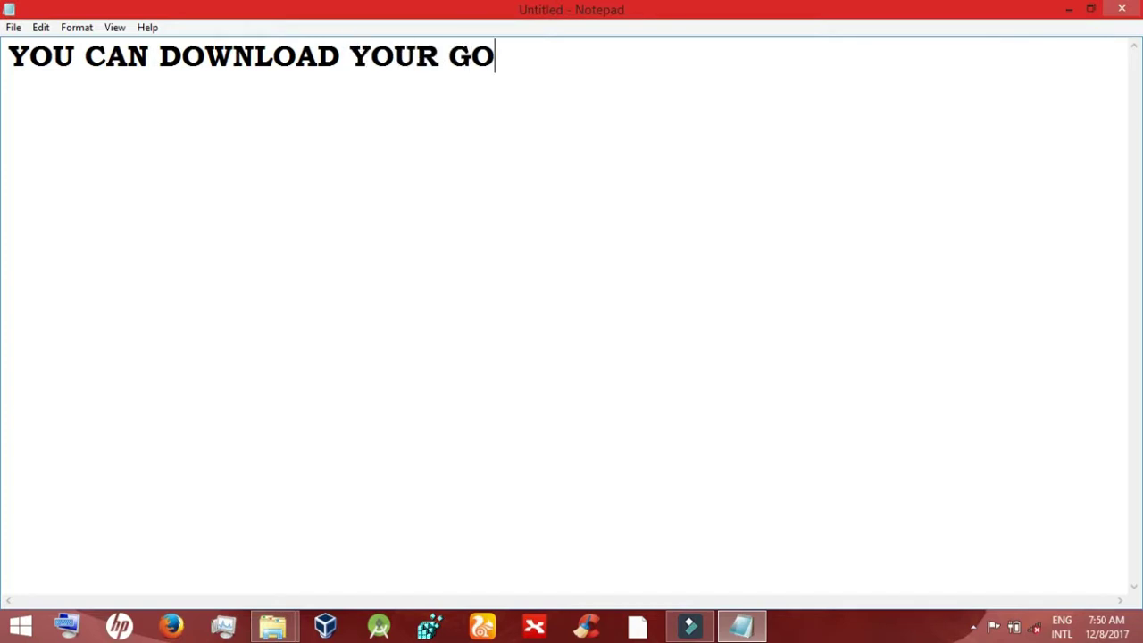
pyautogui.write('OGLE SKETCH ')
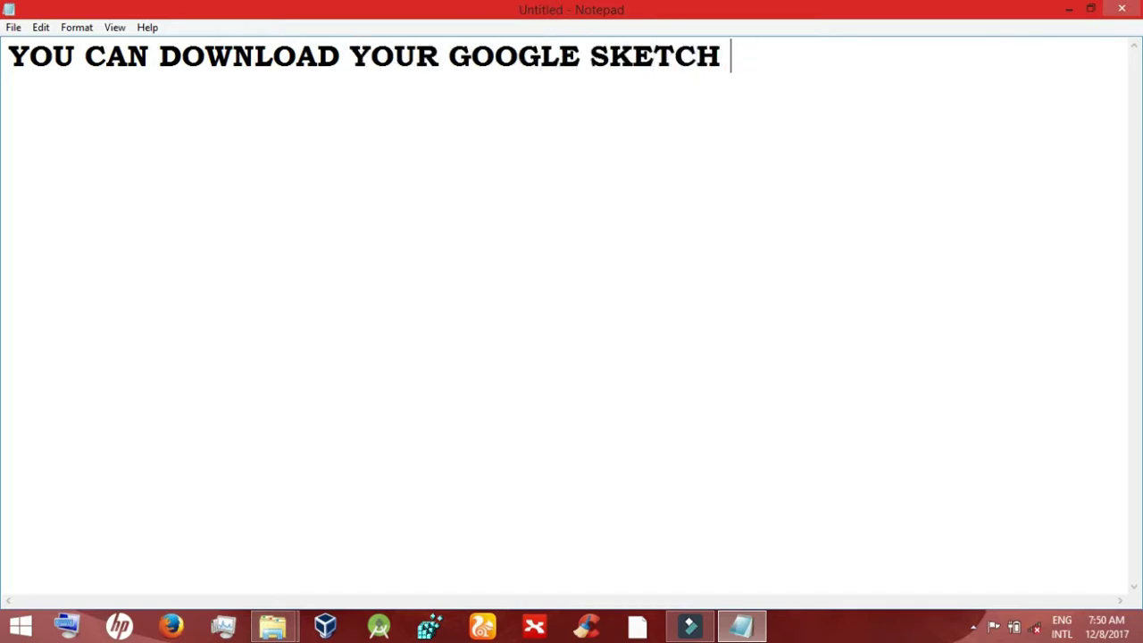
pyautogui.write('UP 2016')
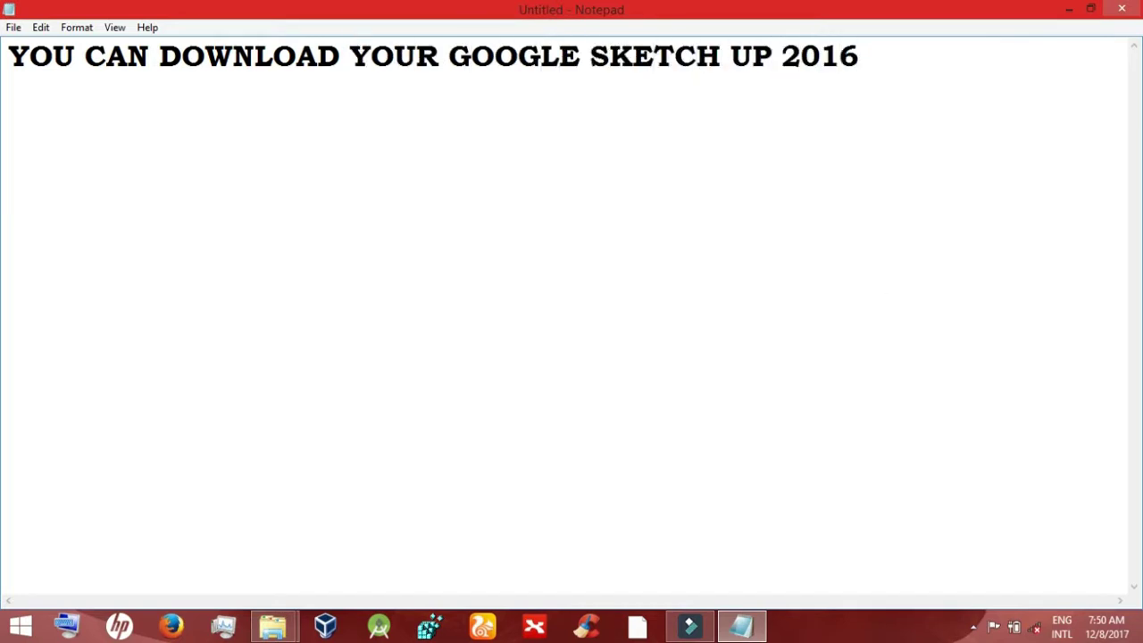
pyautogui.press('Return')
pyautogui.press('Return')
pyautogui.write('FOR')
pyautogui.press('BackSpace')
pyautogui.press('BackSpace')
pyautogui.press('BackSpace')
pyautogui.press('BackSpace')
pyautogui.write('ROM ')
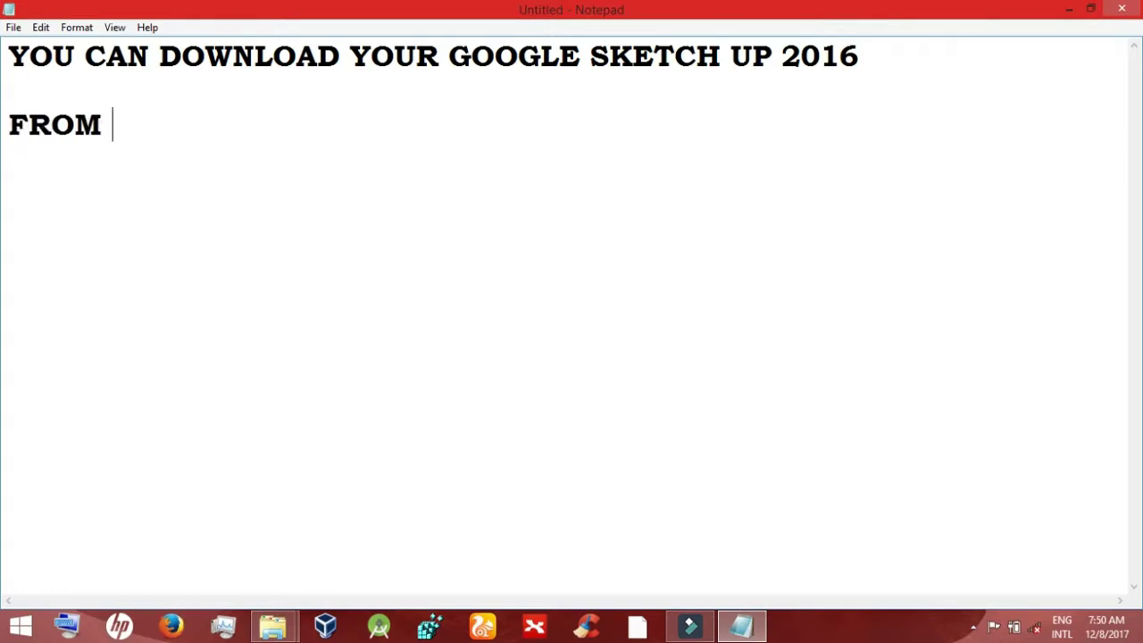
pyautogui.write('THE LINK BELOW')
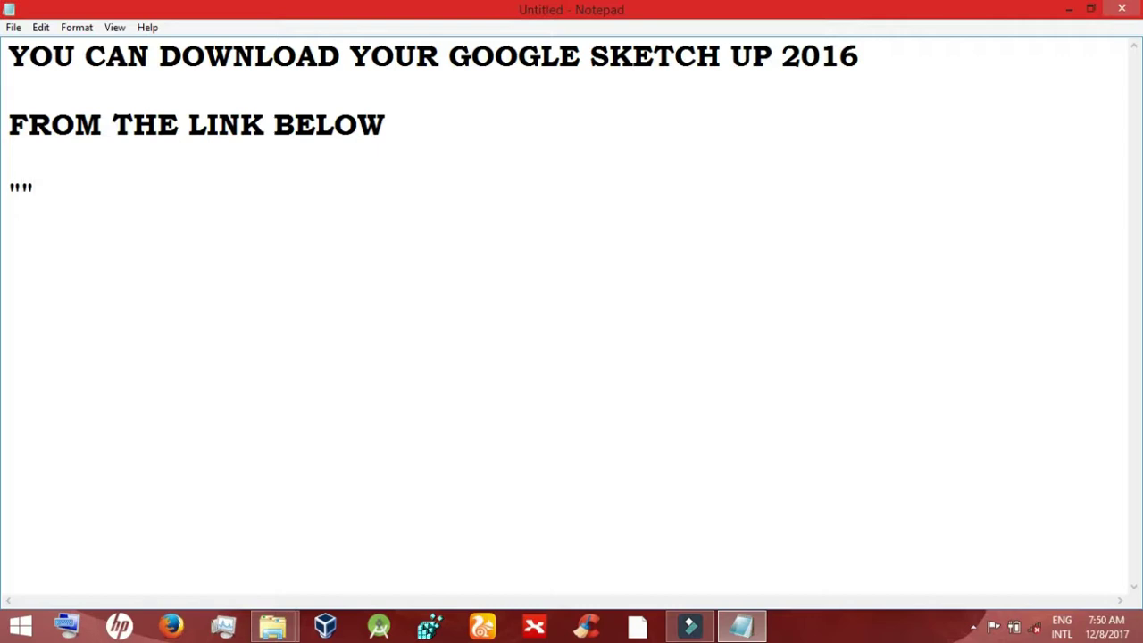
pyautogui.write('  "WWW')
pyautogui.press('BackSpace')
pyautogui.press('BackSpace')
pyautogui.press('BackSpace')
pyautogui.write('www.getintop')
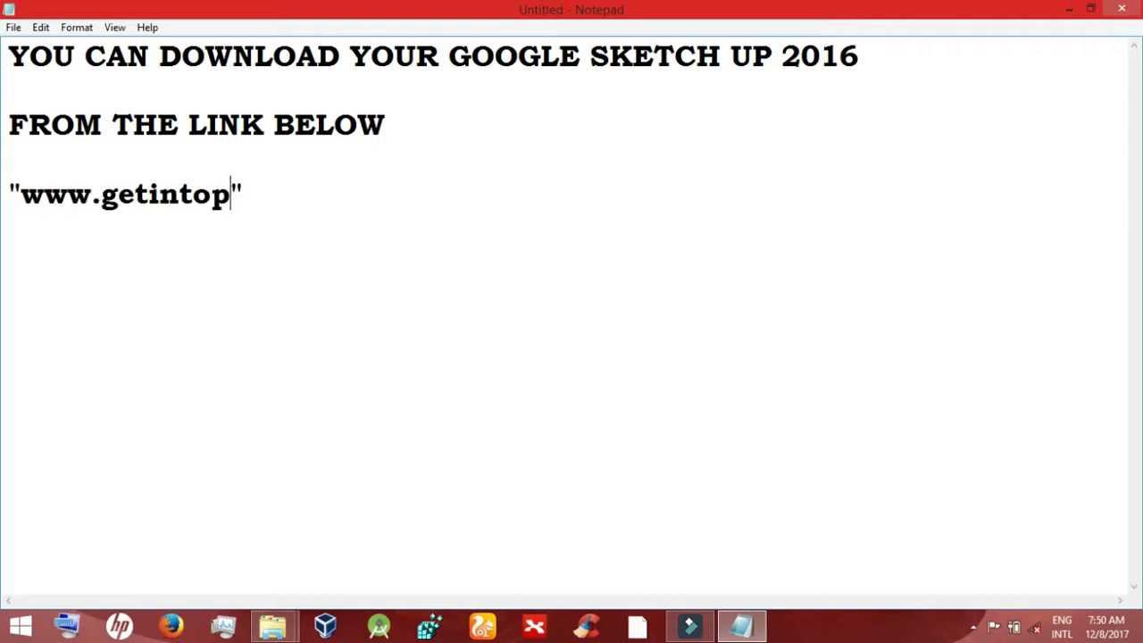
pyautogui.write('c.com')
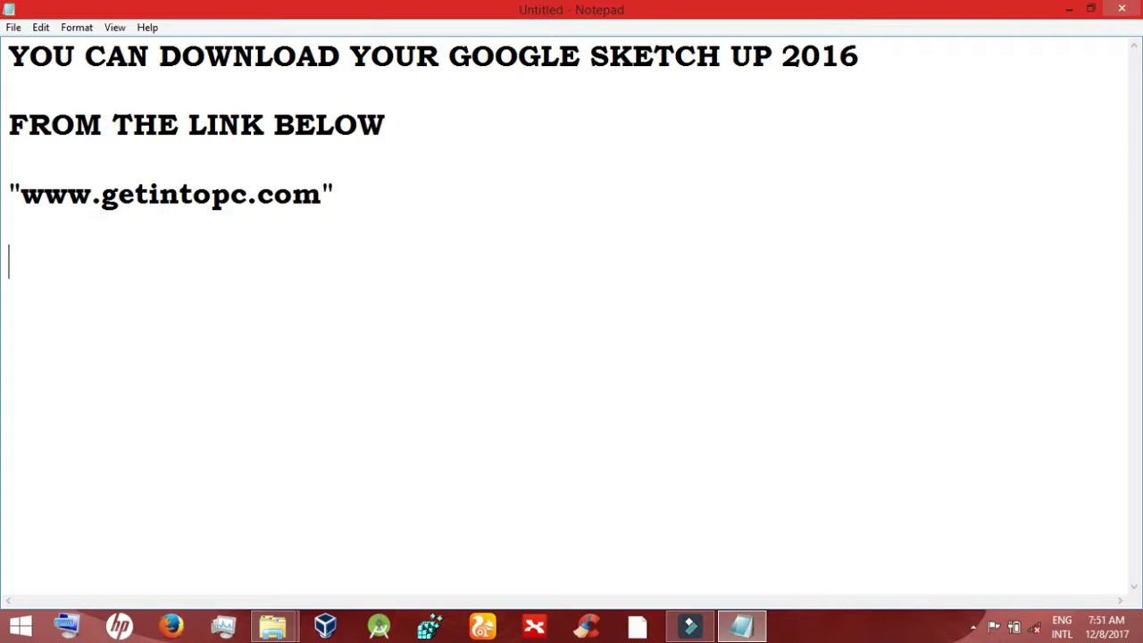
pyautogui.write('AFTER')
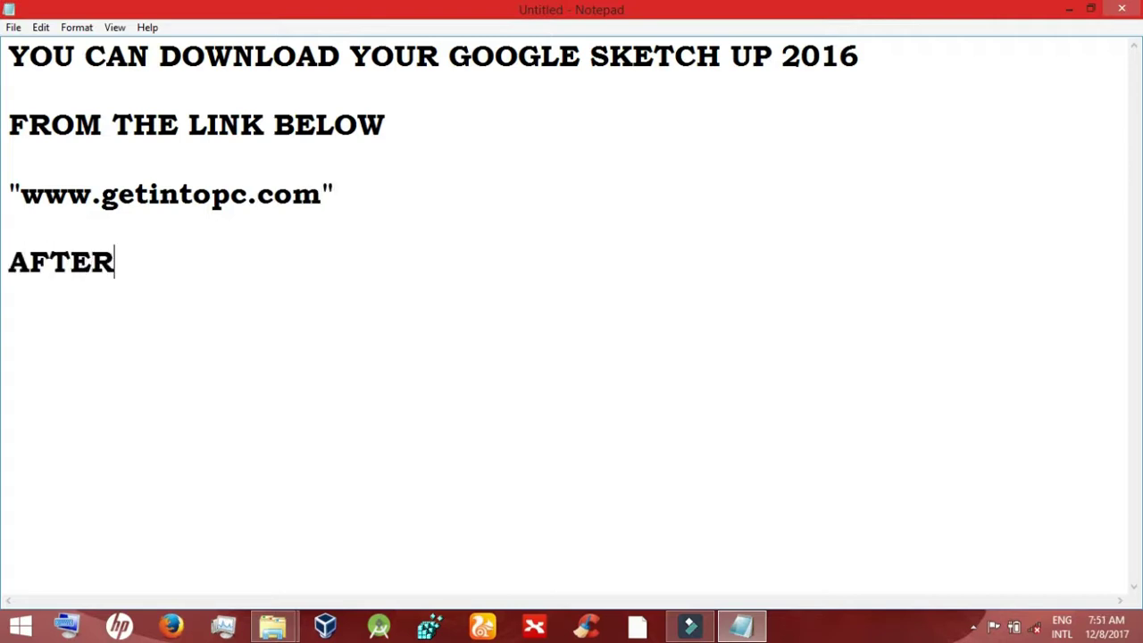
pyautogui.write(' THEDO')
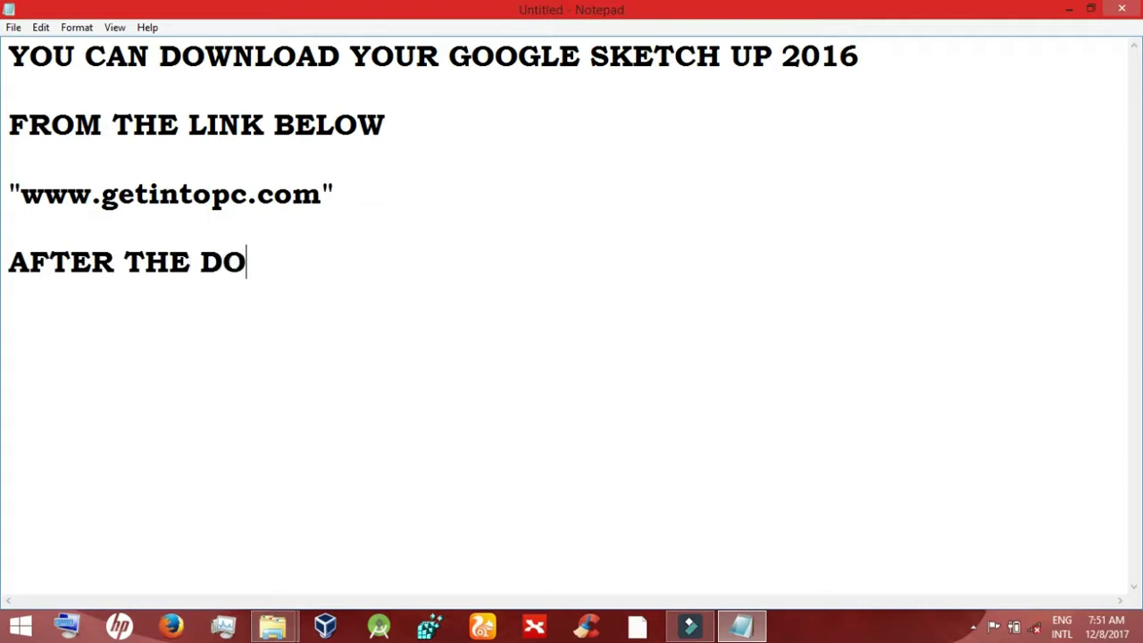
pyautogui.write('WNLOAD')
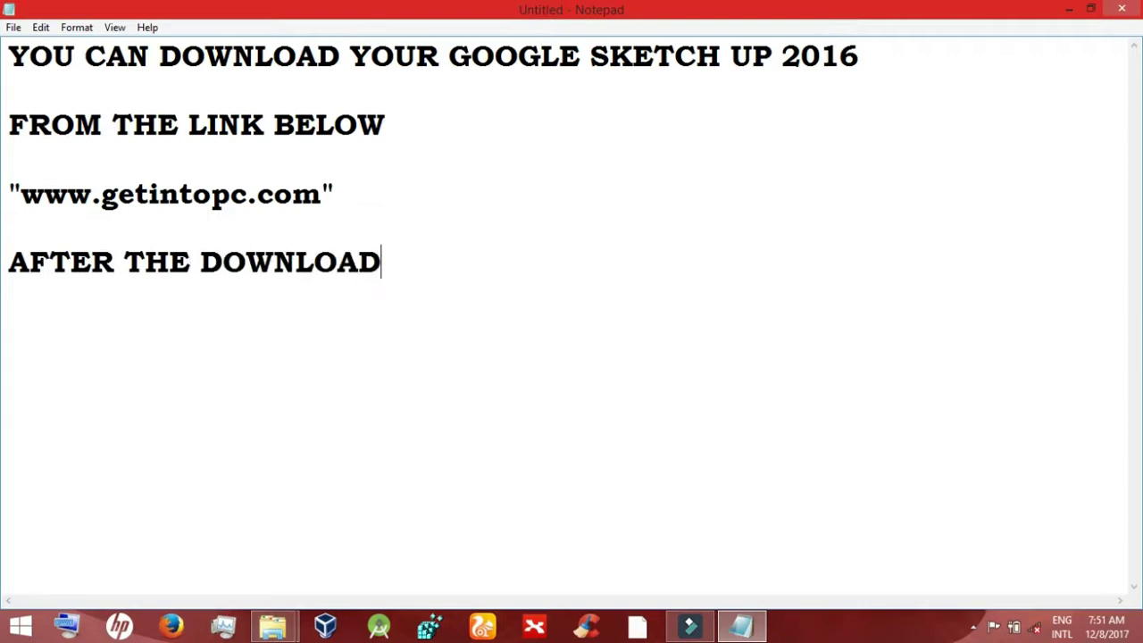
pyautogui.write('YOUR')
pyautogui.press('BackSpace')
pyautogui.press('BackSpace')
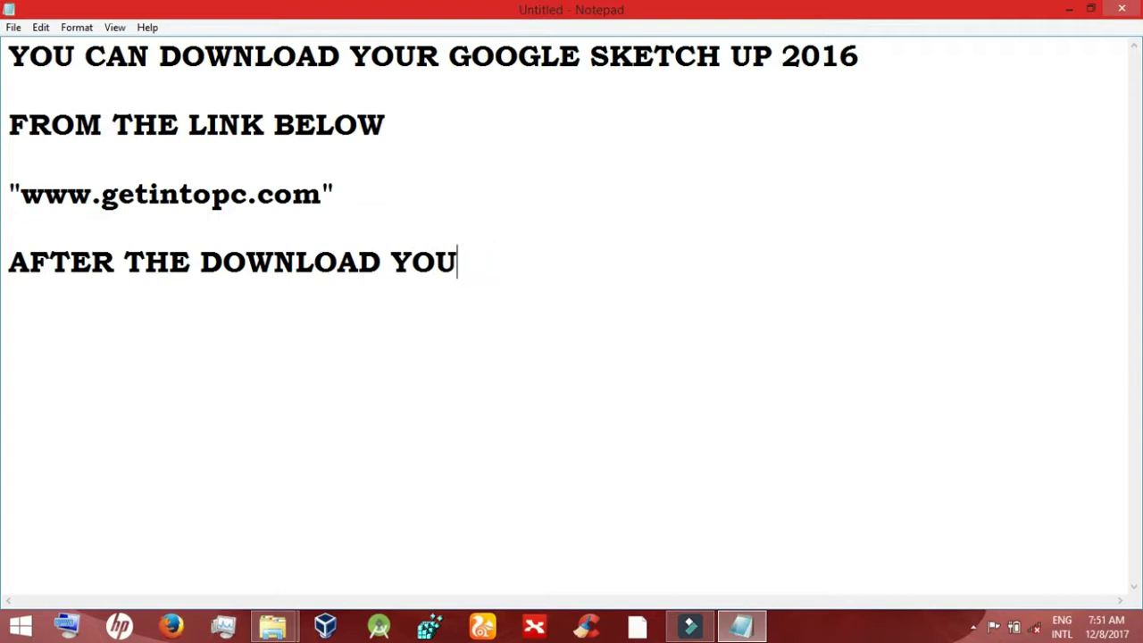
pyautogui.write('INSTALLIT')
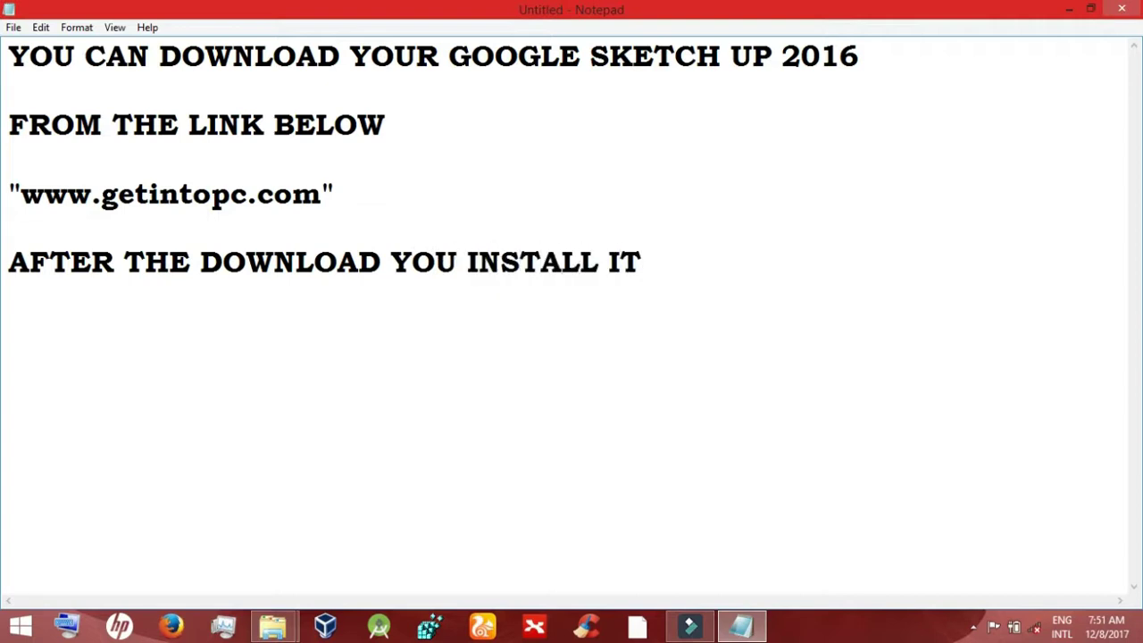
pyautogui.write(' INTO YOUR')
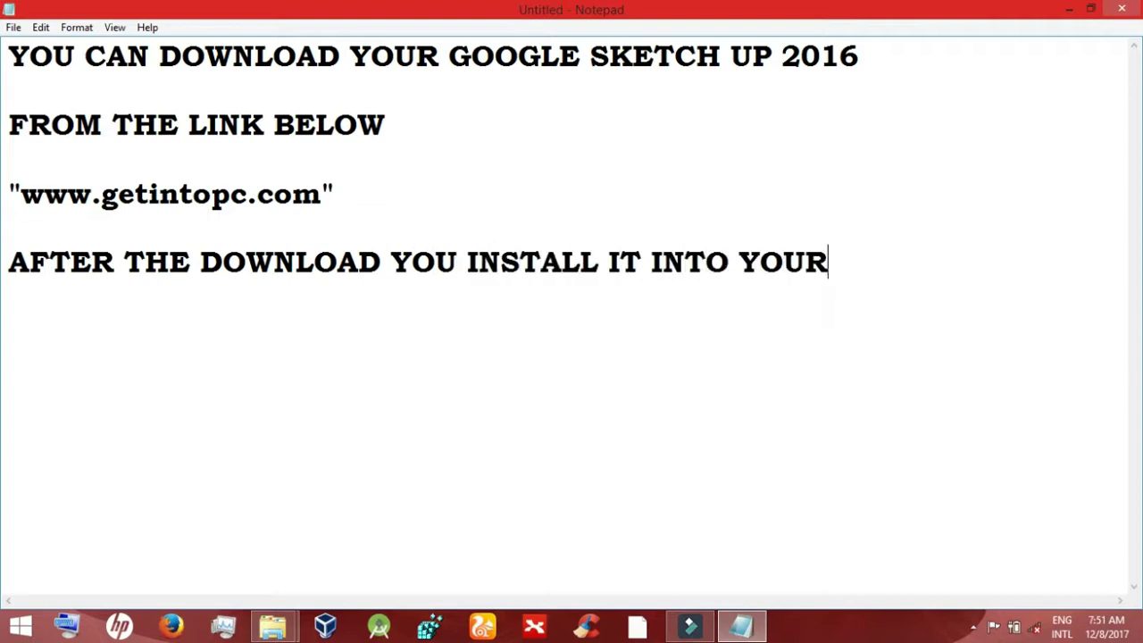
pyautogui.write(' PC')
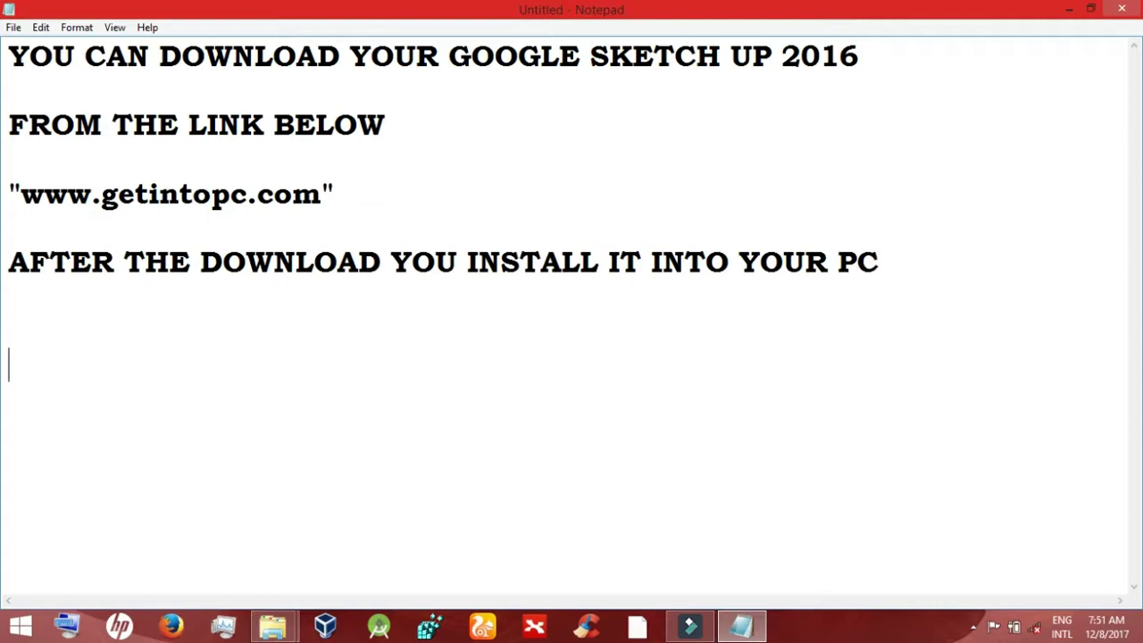
pyautogui.write('START YOUR GOO')
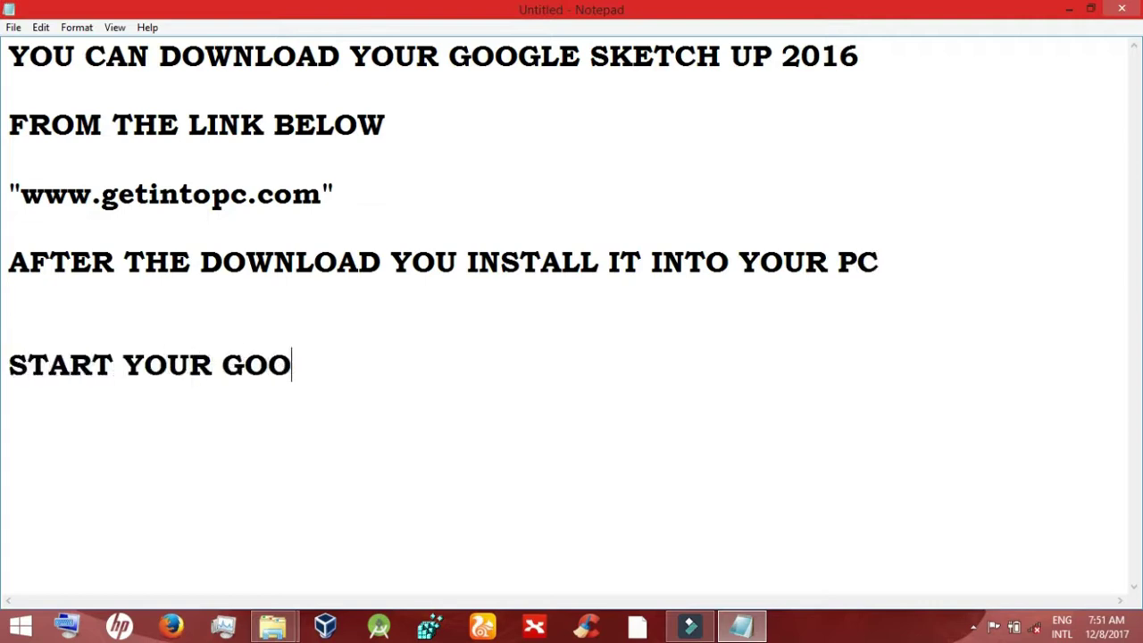
pyautogui.write('GLE SKETCH UP')
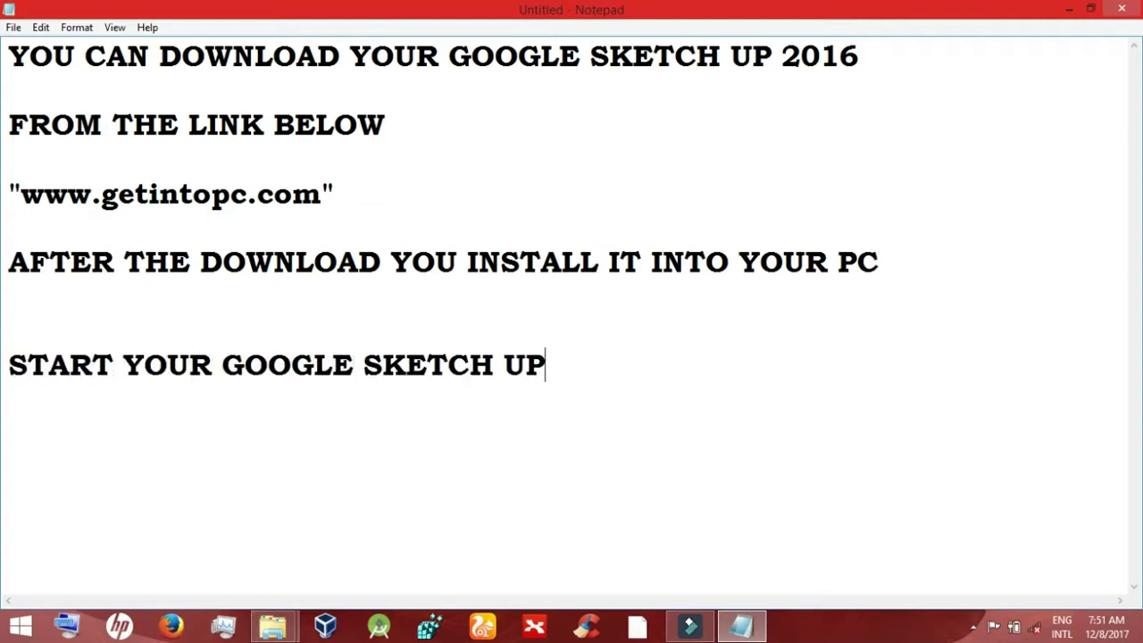
pyautogui.write('.EXE')
pyautogui.press('Return')
pyautogui.press('Return')
pyautogui.press('Return')
# Step: Launch SketchUp 2016 from its desktop icon and add 'BY CLICKING ON THE SHORTCUT ON THE SCREEN'
pyautogui.click(1076, 11)
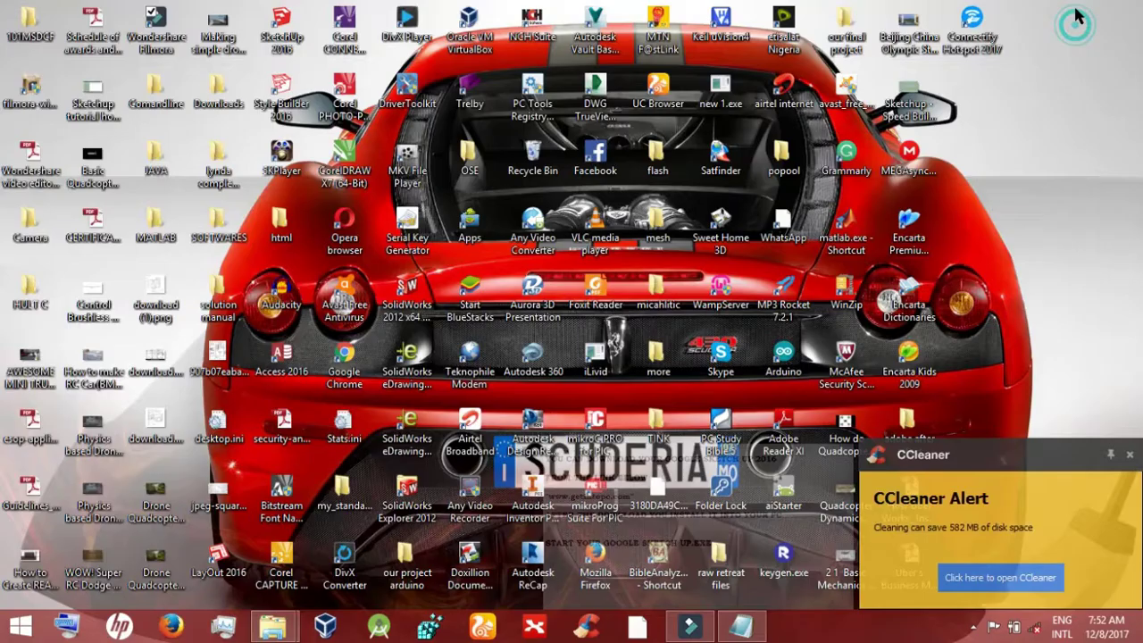
pyautogui.click(1129, 455)
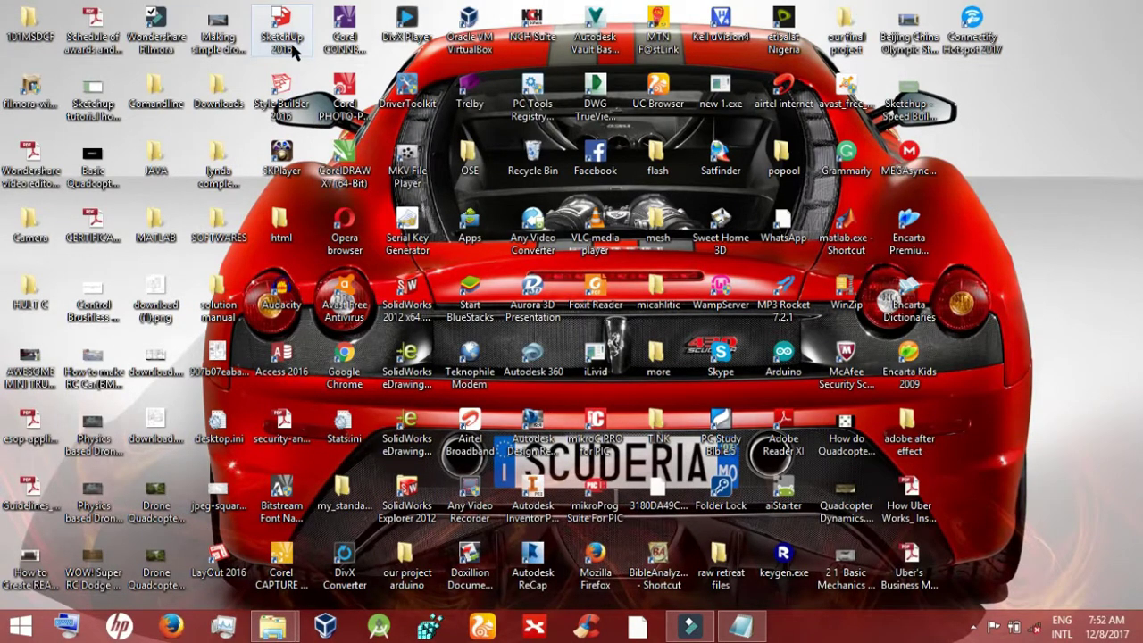
pyautogui.click(741, 625)
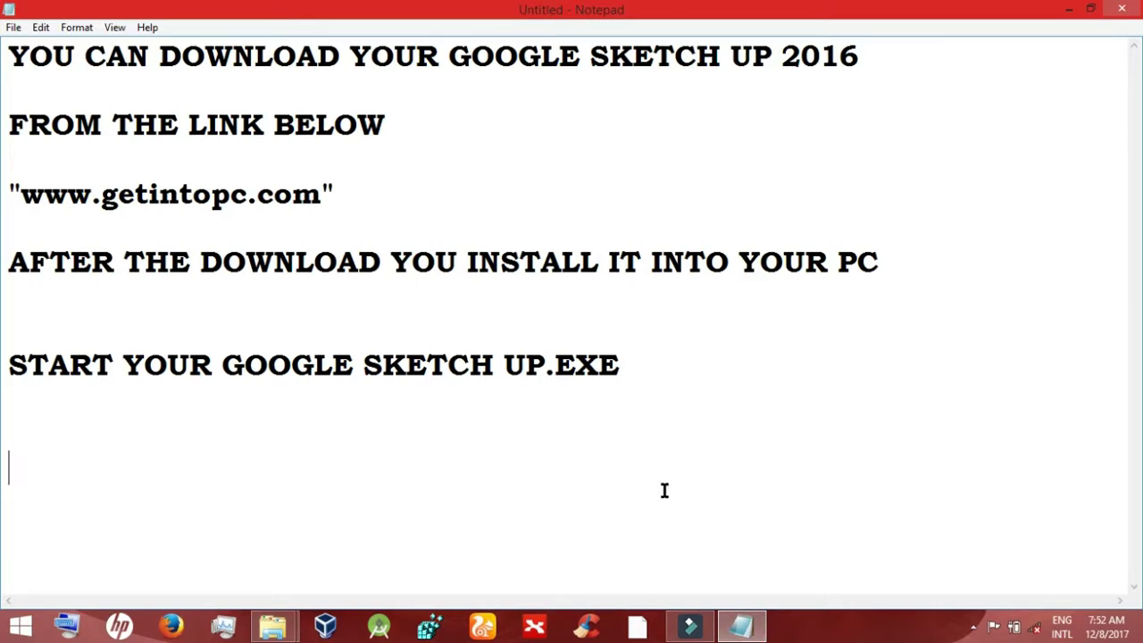
pyautogui.write('BY CLICK')
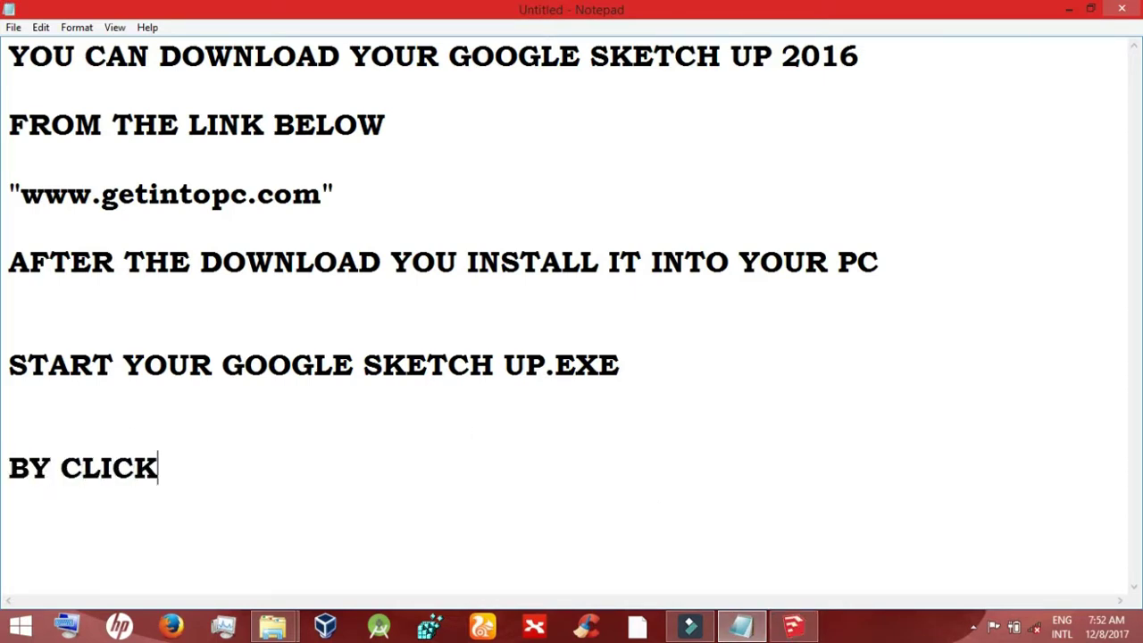
pyautogui.write('ING ON THE SHOC')
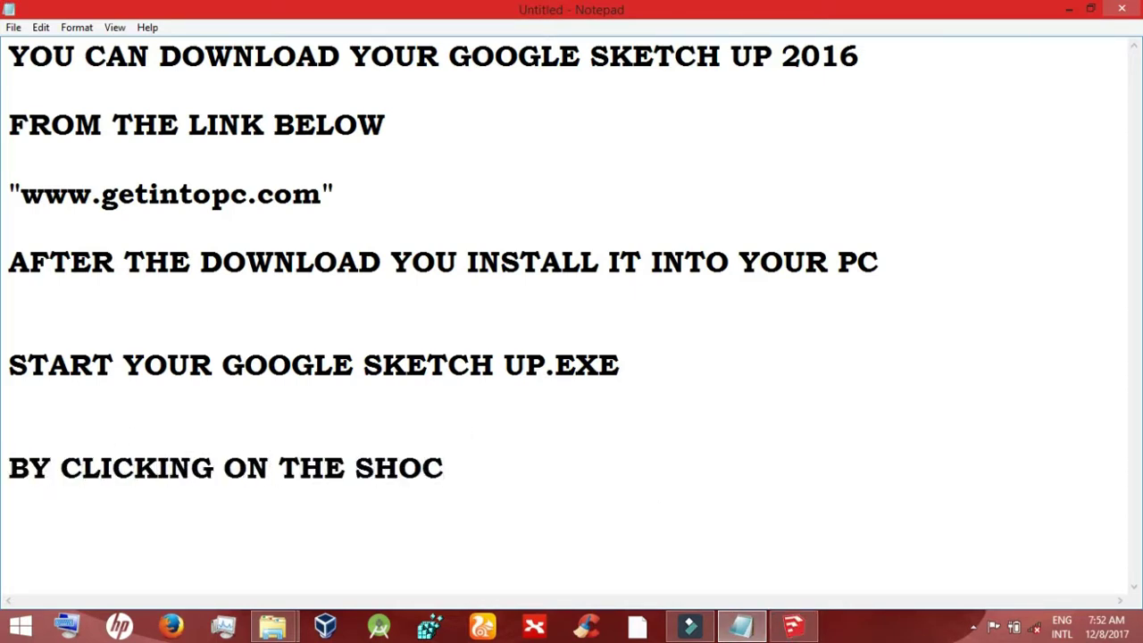
pyautogui.press('BackSpace')
pyautogui.write('RT')
pyautogui.press('BackSpace')
pyautogui.write('UT ON THE ')
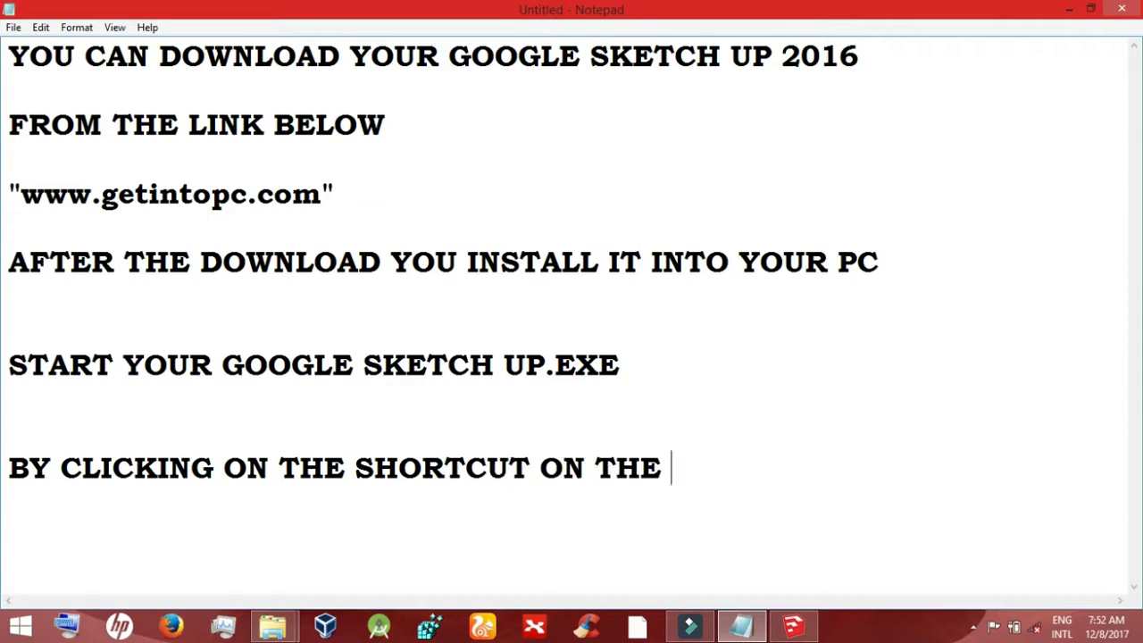
pyautogui.write('SCREEN')
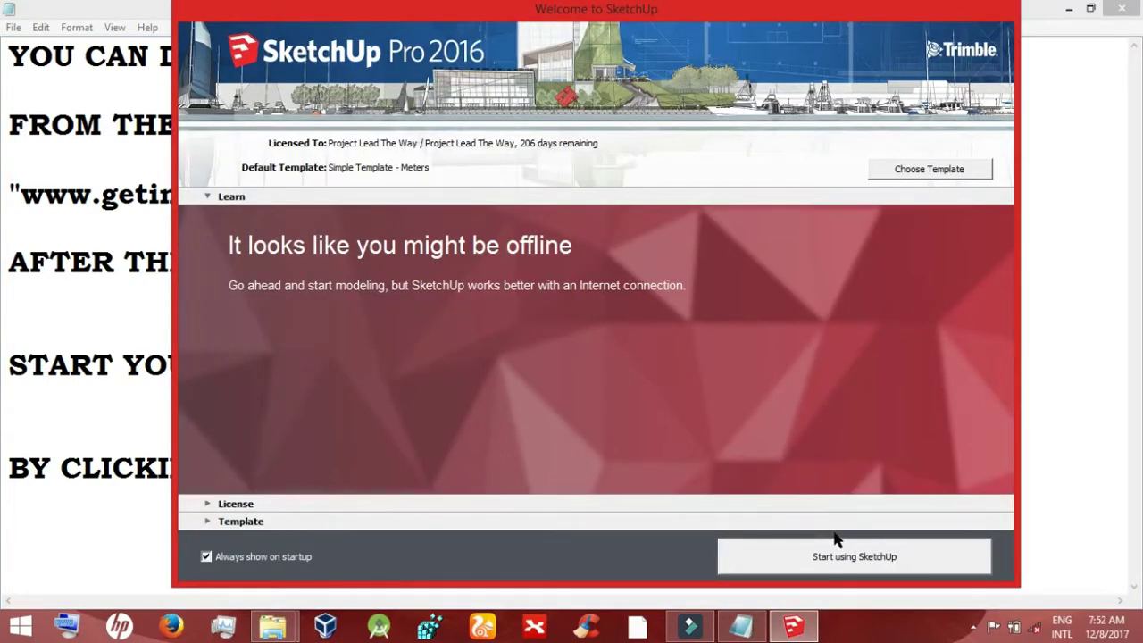
# Step: Start a new SketchUp model from the welcome screen and note 'WAIT FOR THE ENVIRONMENT TO LOAD'
pyautogui.click(840, 557)
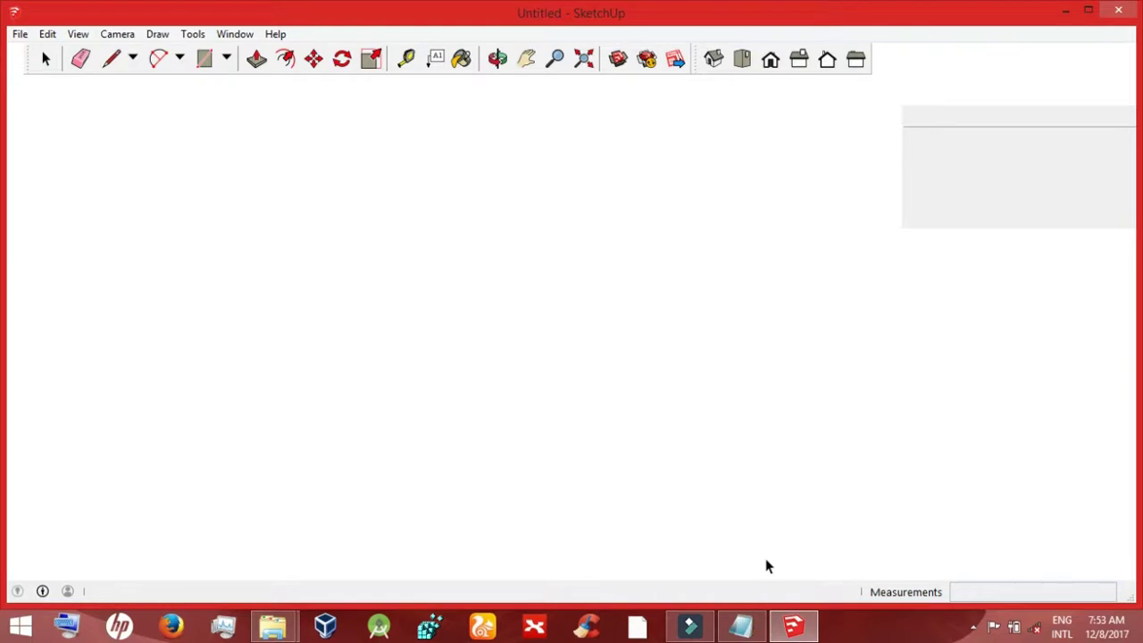
pyautogui.click(742, 625)
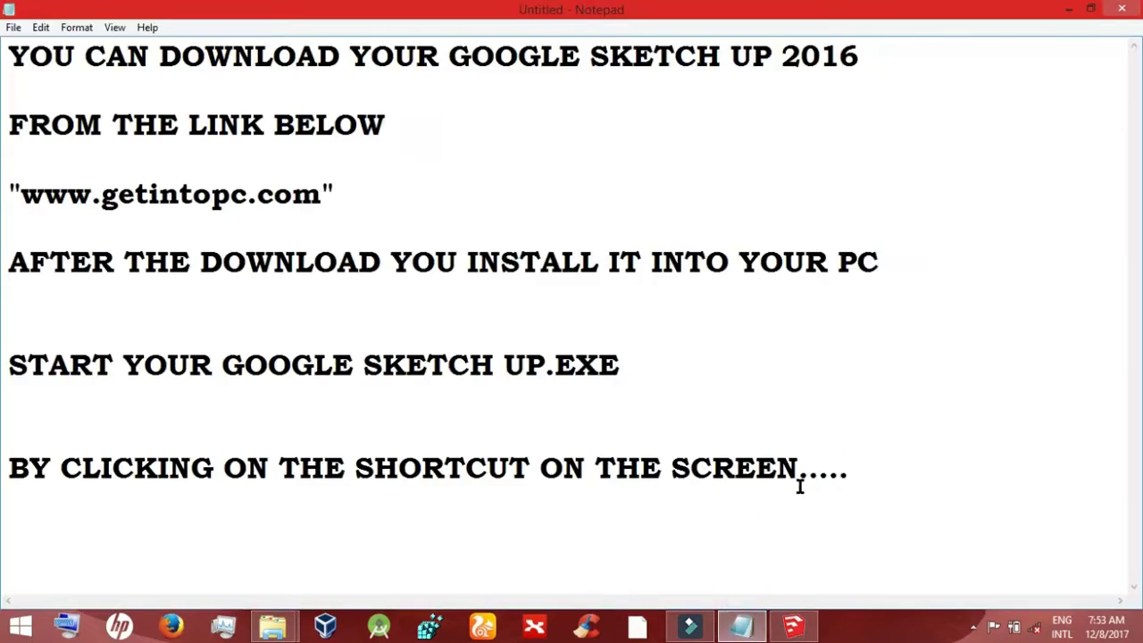
pyautogui.write('WAIT FOR THE')
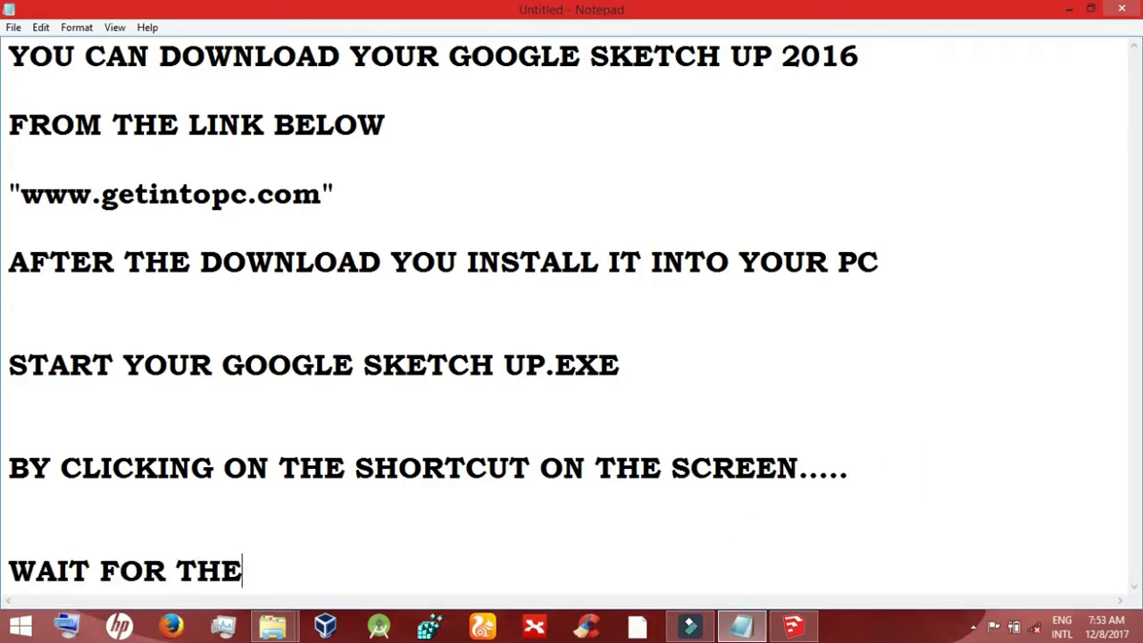
pyautogui.write(' ENVIRONMENT ')
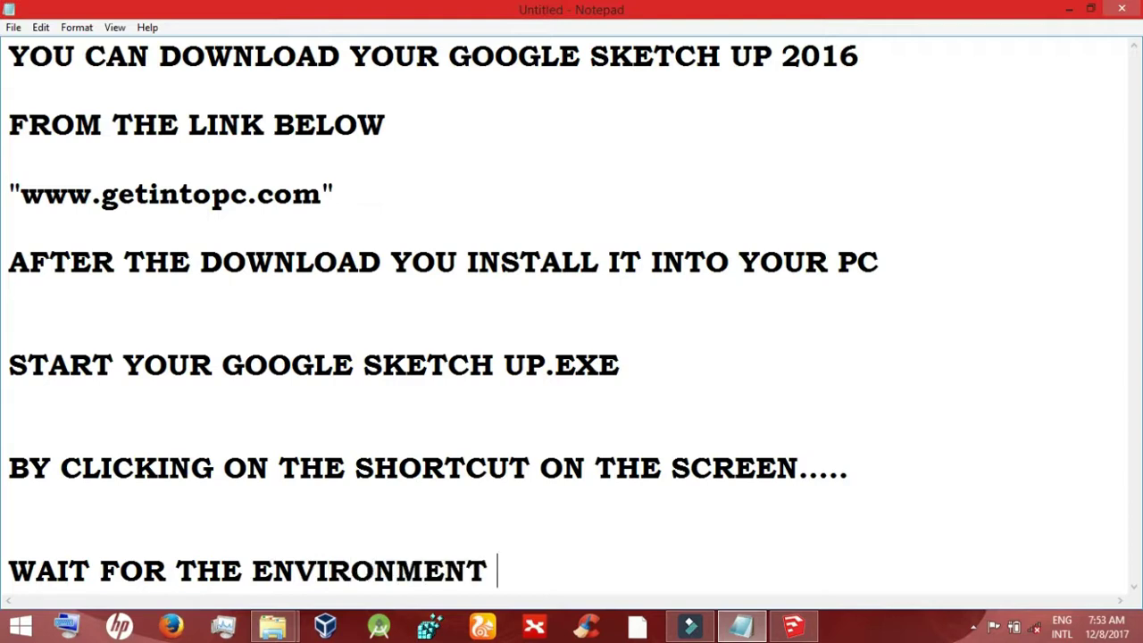
pyautogui.write('TO ')
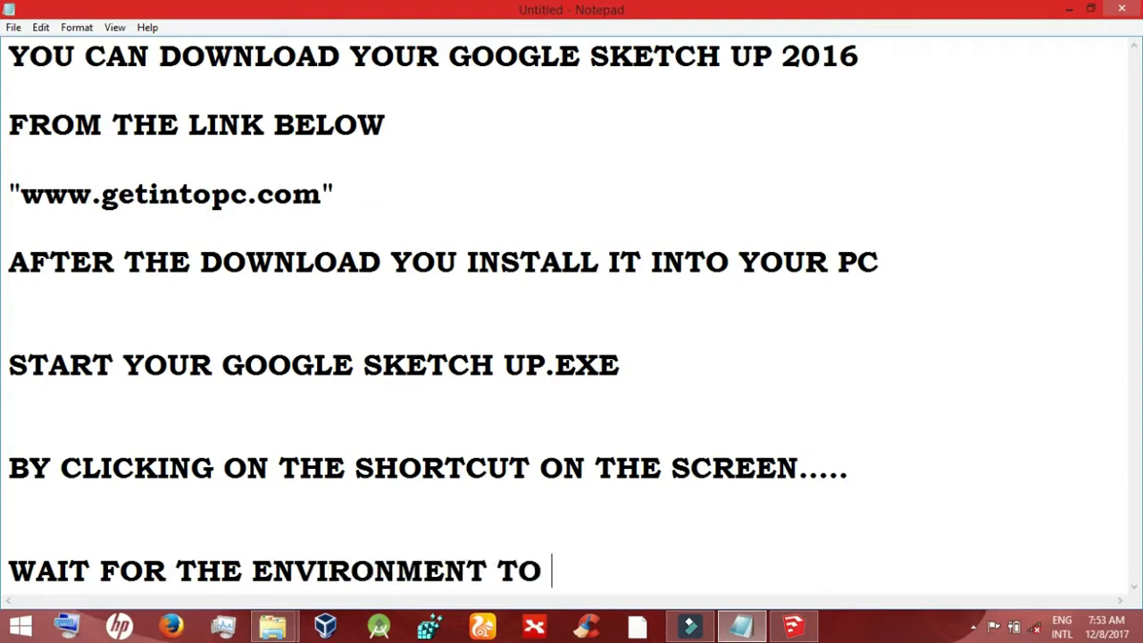
pyautogui.write('LOAD')
pyautogui.press('Return')
pyautogui.press('Return')
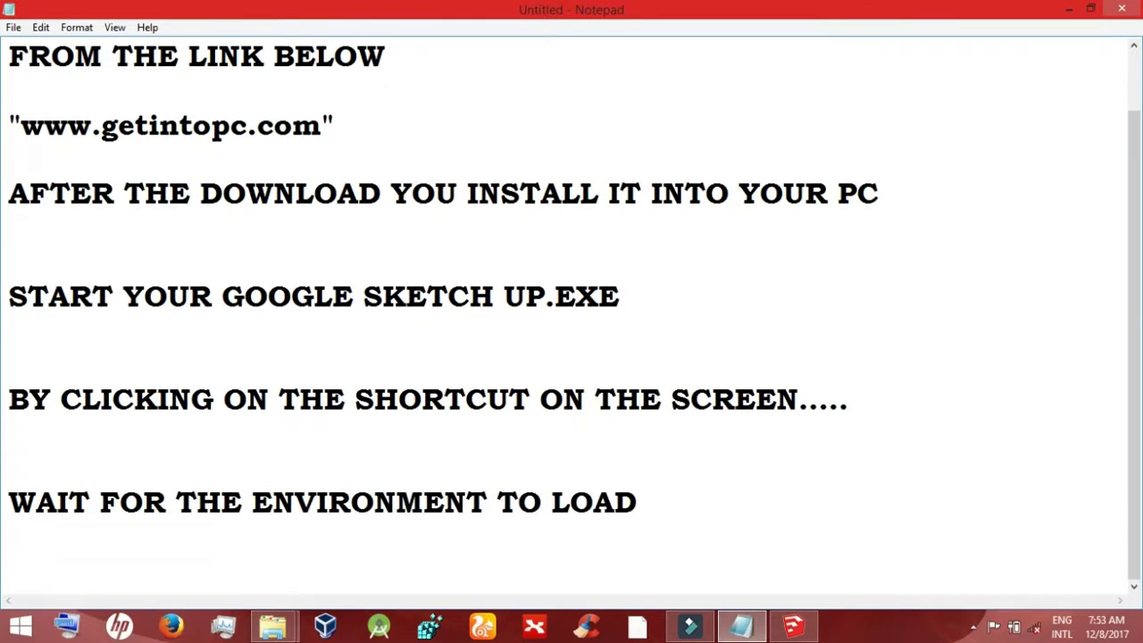
pyautogui.write('LOADING. . . . . . . .')
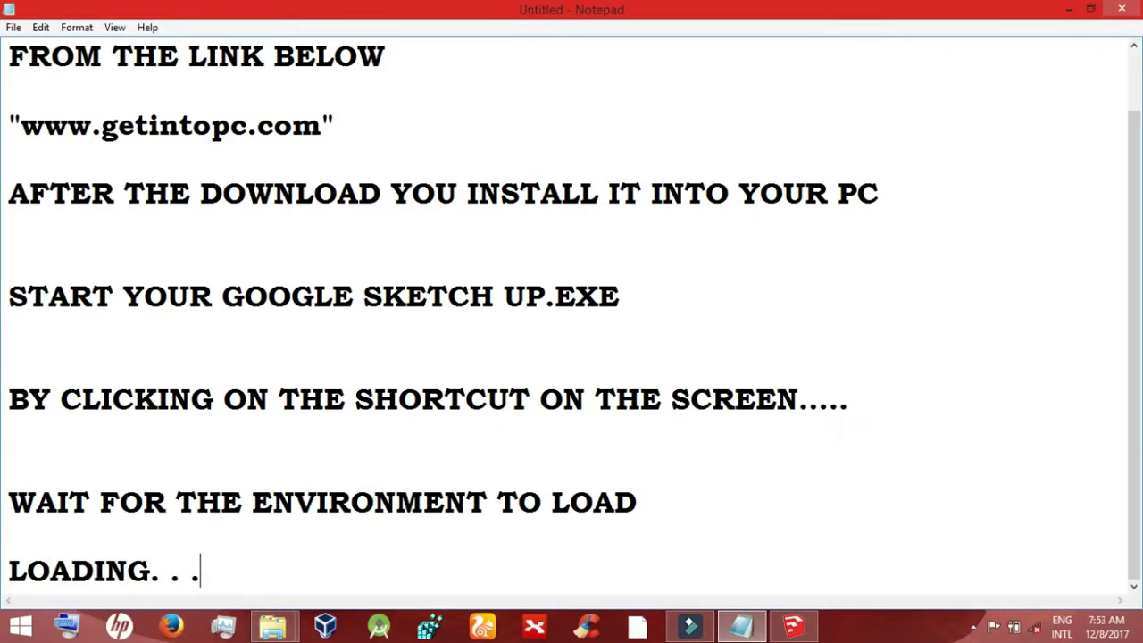
# Step: Restore SketchUp to a narrower window and shrink Notepad into a strip at the top
pyautogui.click(793, 625)
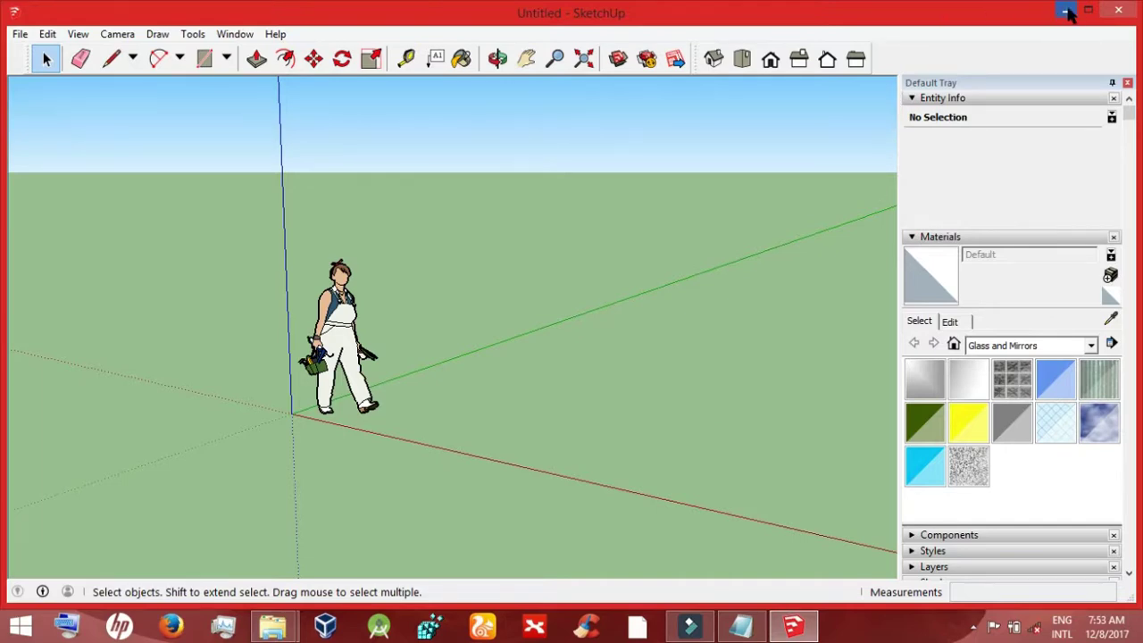
pyautogui.doubleClick(948, 13)
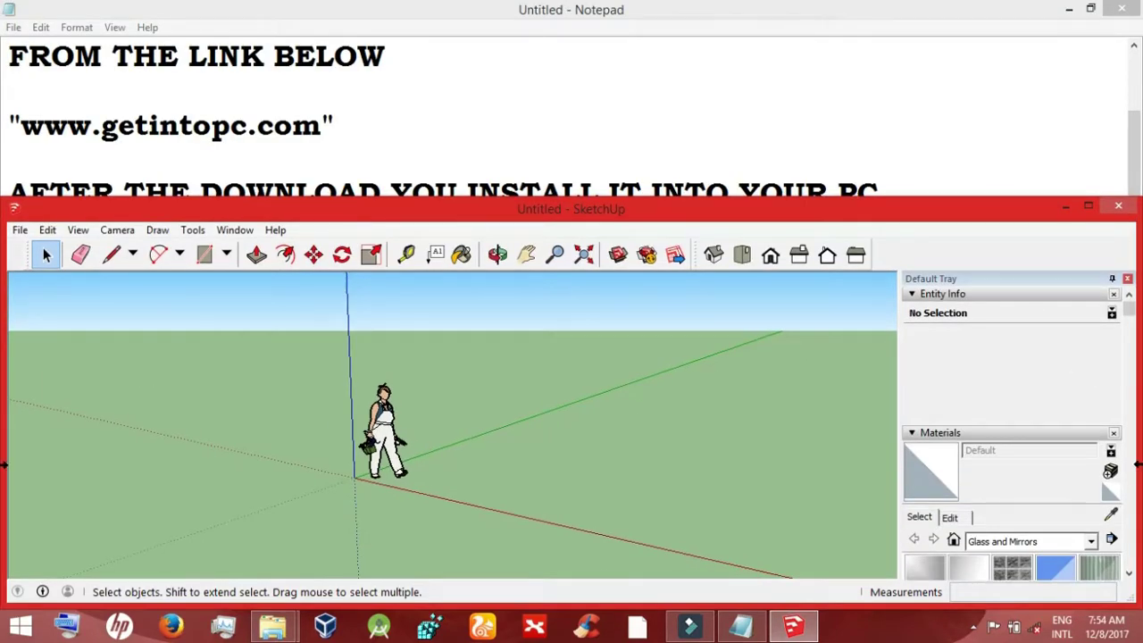
pyautogui.moveTo(1137, 465); pyautogui.dragTo(956, 464)
pyautogui.click(1054, 107)
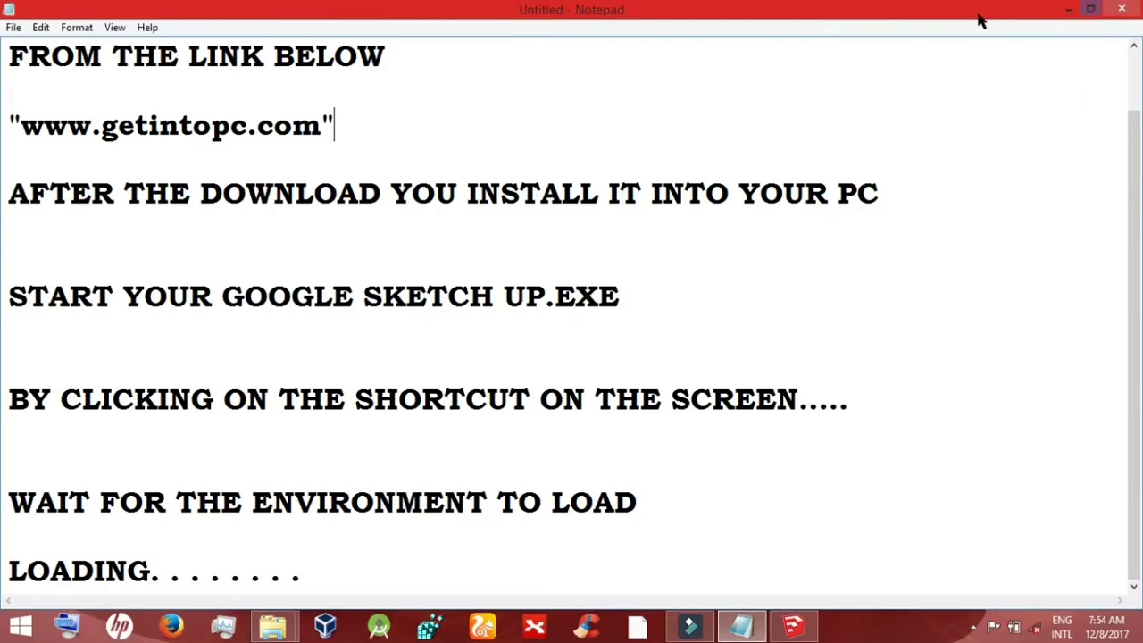
pyautogui.click(1088, 11)
pyautogui.moveTo(804, 84); pyautogui.dragTo(780, 12)
pyautogui.moveTo(648, 426); pyautogui.dragTo(641, 190)
pyautogui.moveTo(746, 220); pyautogui.dragTo(832, 216)
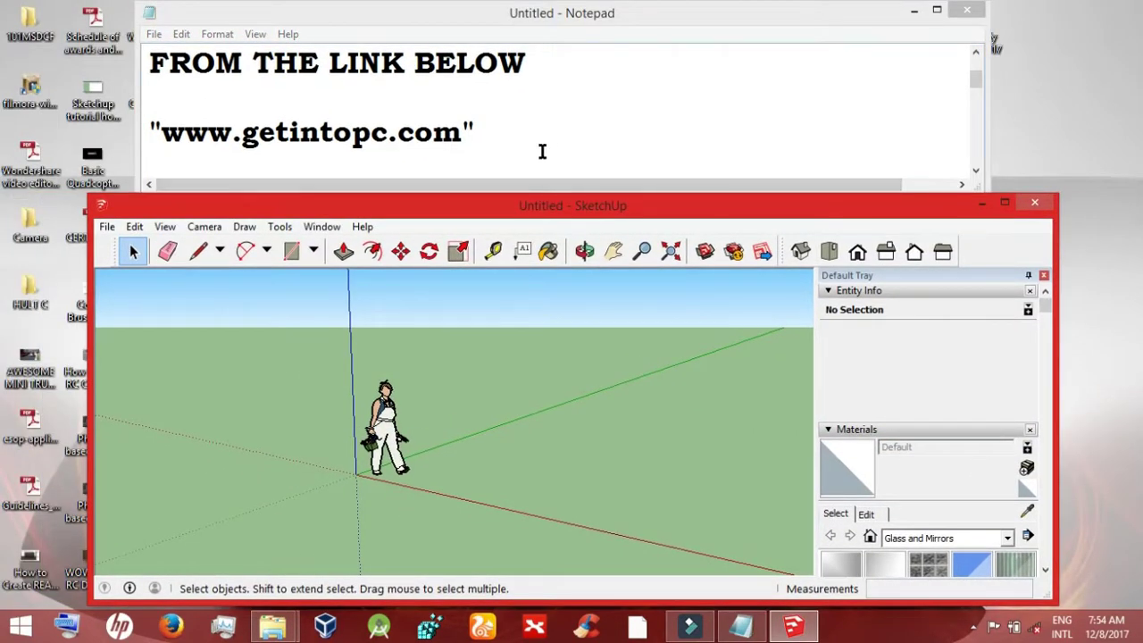
# Step: Clear all Notepad text and widen both the SketchUp and Notepad windows
pyautogui.moveTo(542, 152); pyautogui.dragTo(542, 145)
pyautogui.hotkey('ctrl', 'a')
pyautogui.press('Delete')
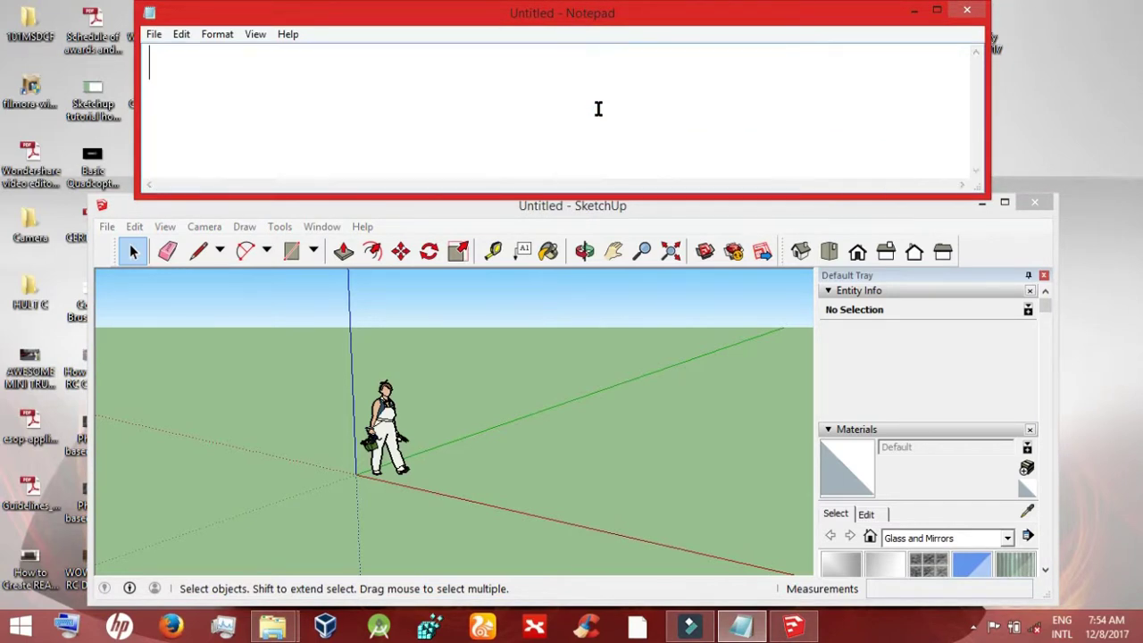
pyautogui.moveTo(92, 352); pyautogui.dragTo(14, 363)
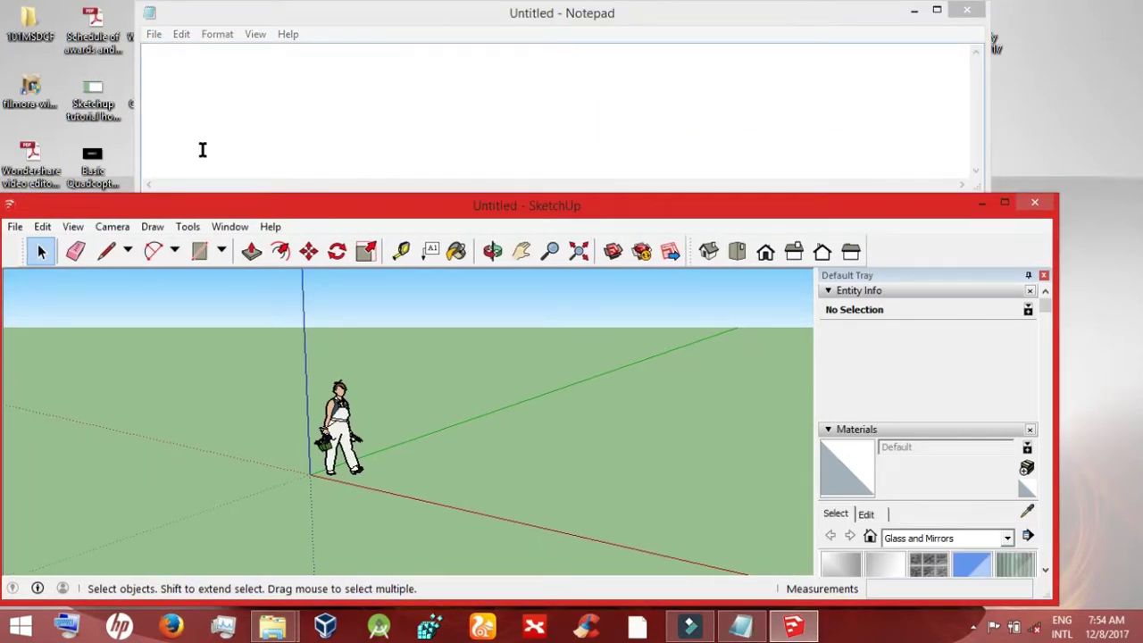
pyautogui.moveTo(137, 134); pyautogui.dragTo(47, 116)
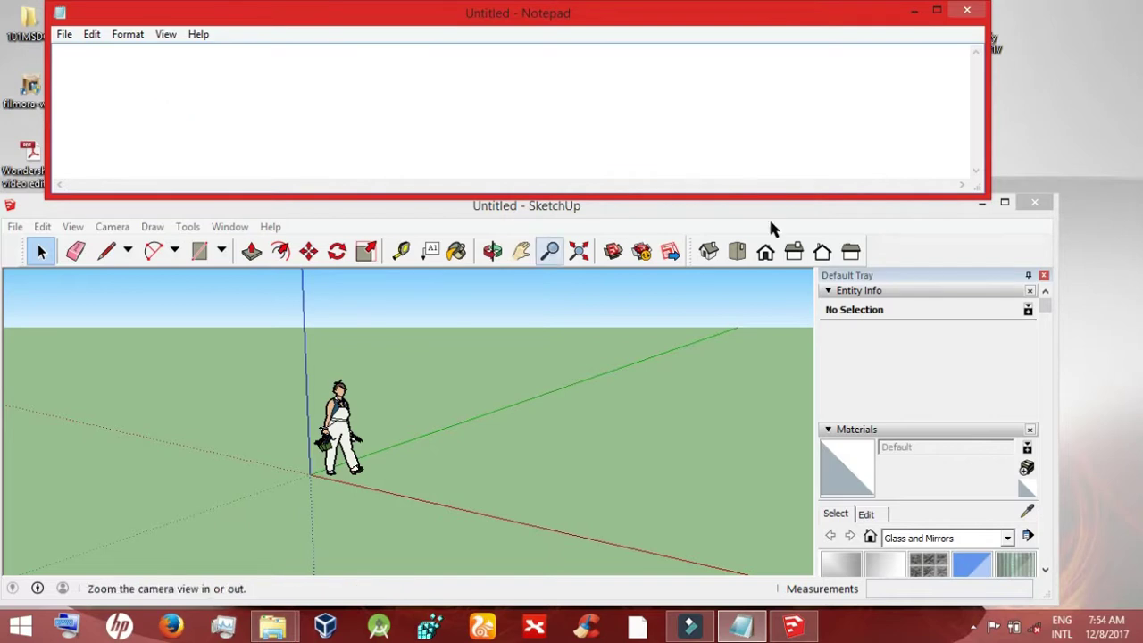
pyautogui.moveTo(986, 117); pyautogui.dragTo(1078, 112)
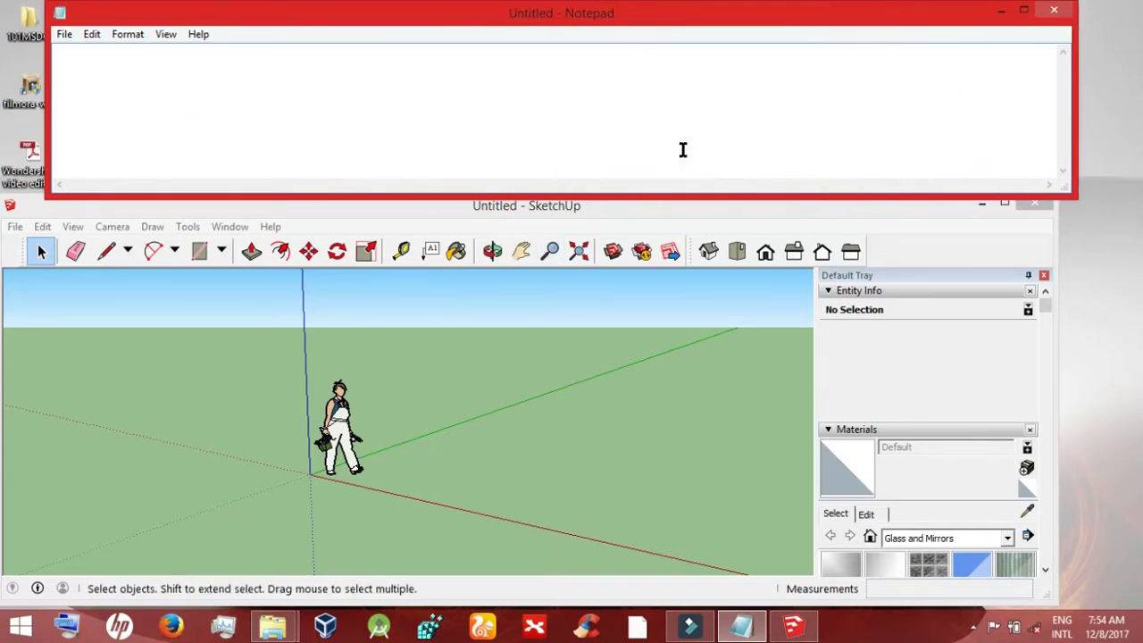
# Step: Note that the software has THE TITLE BAR, THE MENU BAR and THE TOOL BAR
pyautogui.write('IN THE SOFT')
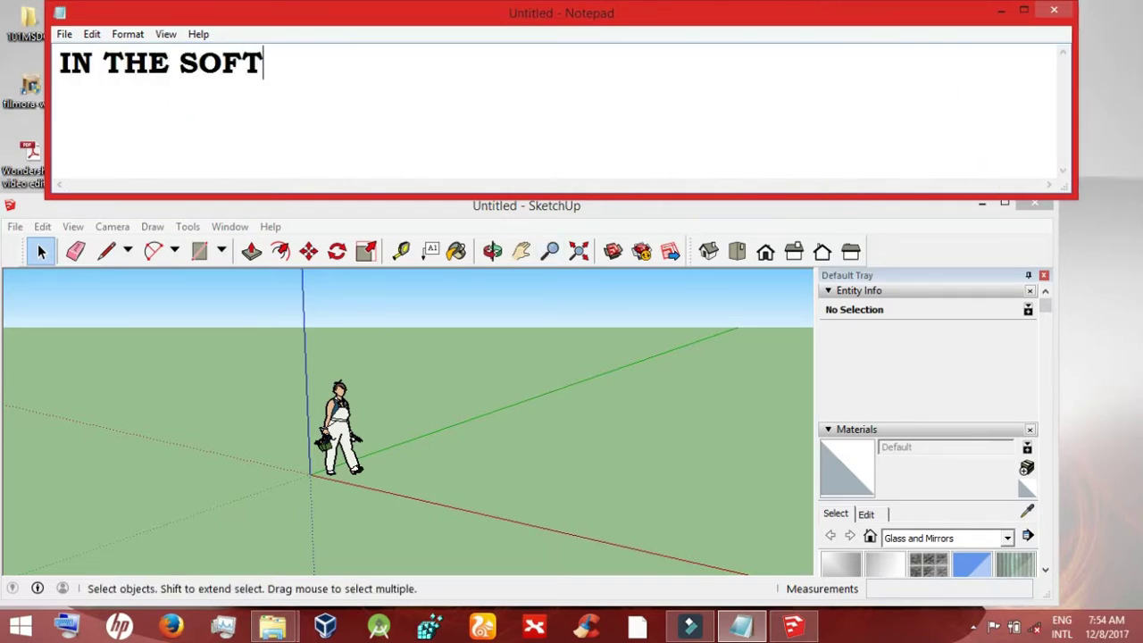
pyautogui.write('WARE LIKE')
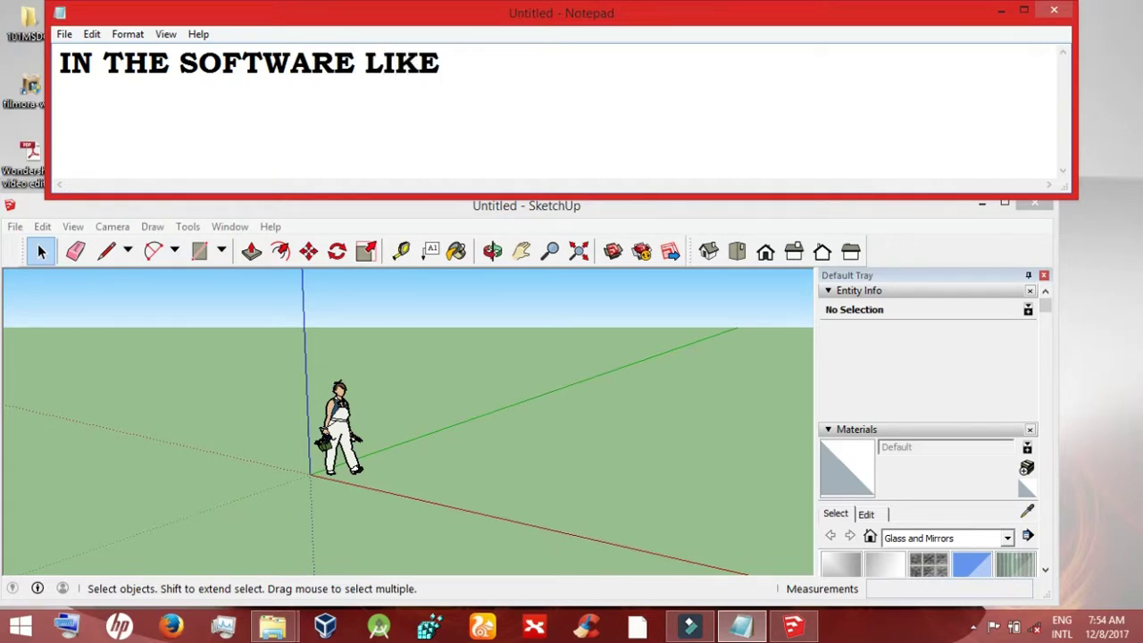
pyautogui.write(' ANY OTHER WE')
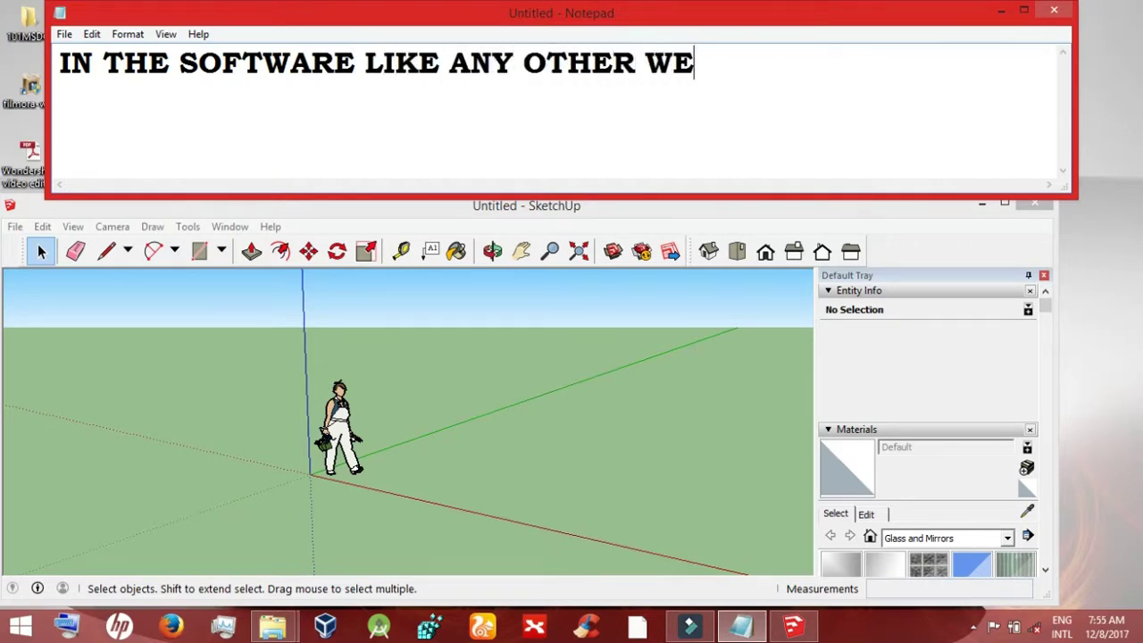
pyautogui.write(' HAVE THE TITLE')
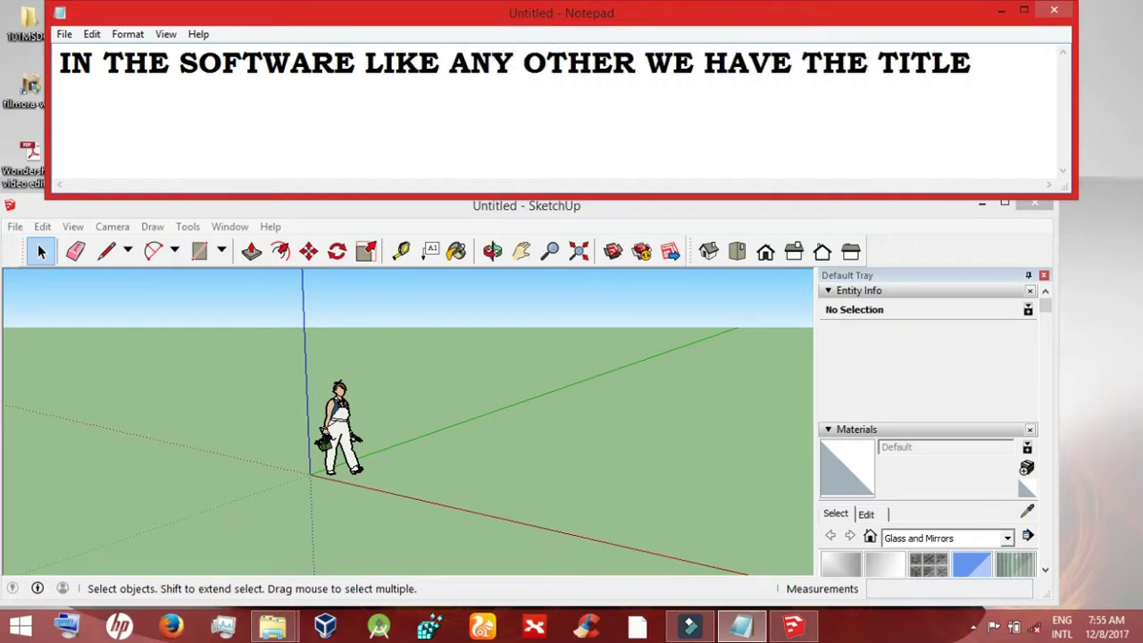
pyautogui.write(' BAR')
pyautogui.press('Return')
pyautogui.write('THE MEN')
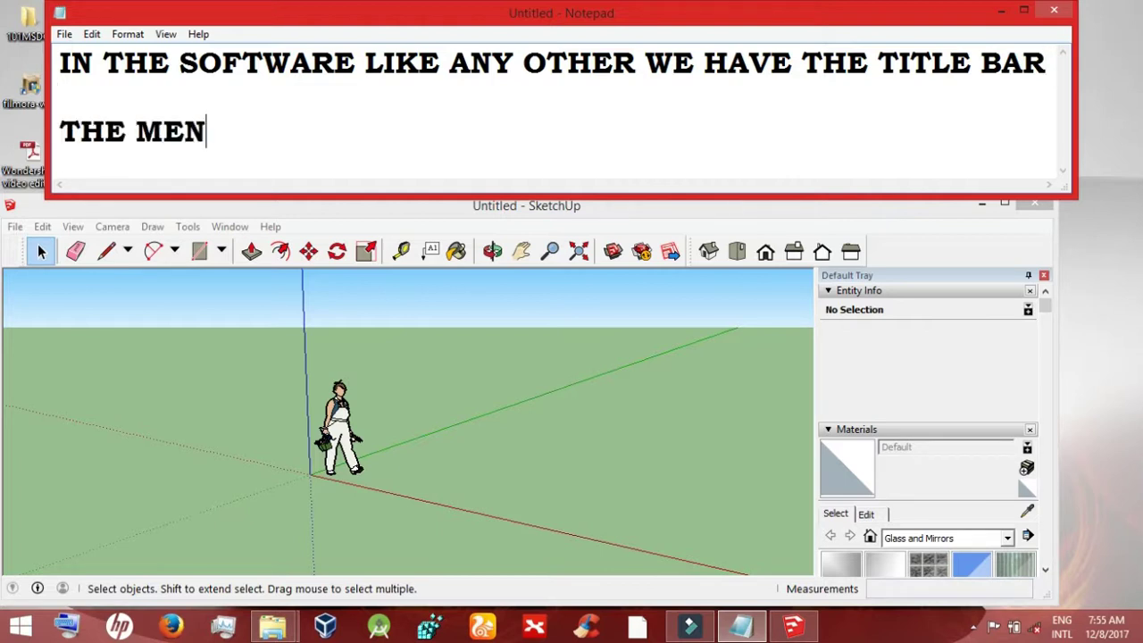
pyautogui.write('U BAR ANDTA')
pyautogui.press('BackSpace')
pyautogui.press('BackSpace')
pyautogui.write('THE')
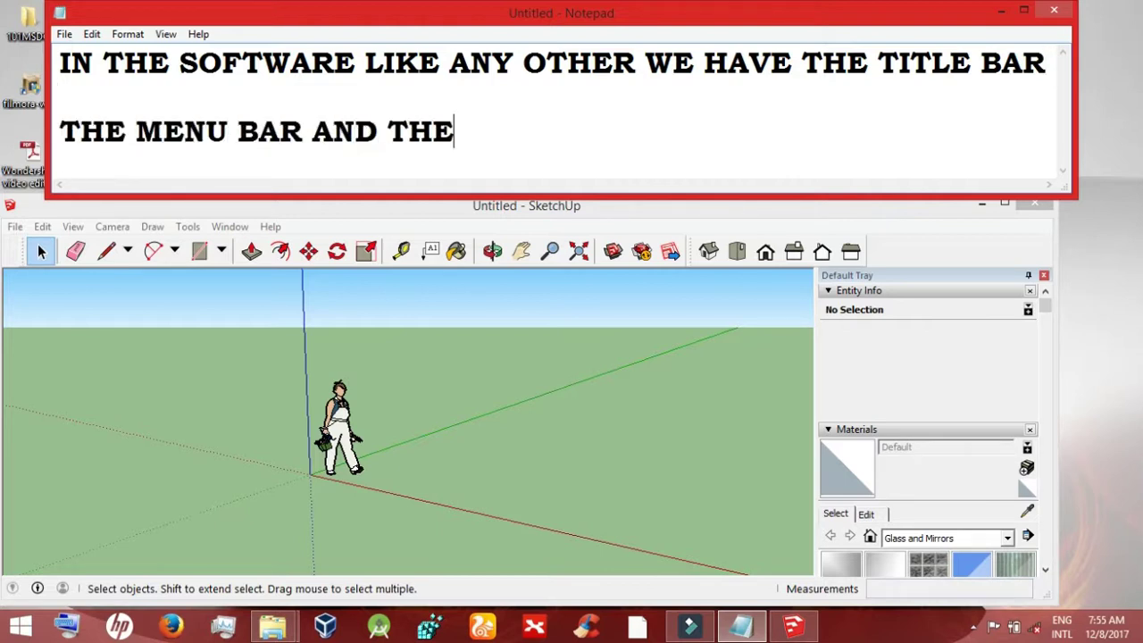
pyautogui.write(' TOOL BAR')
pyautogui.press('Return')
pyautogui.press('Return')
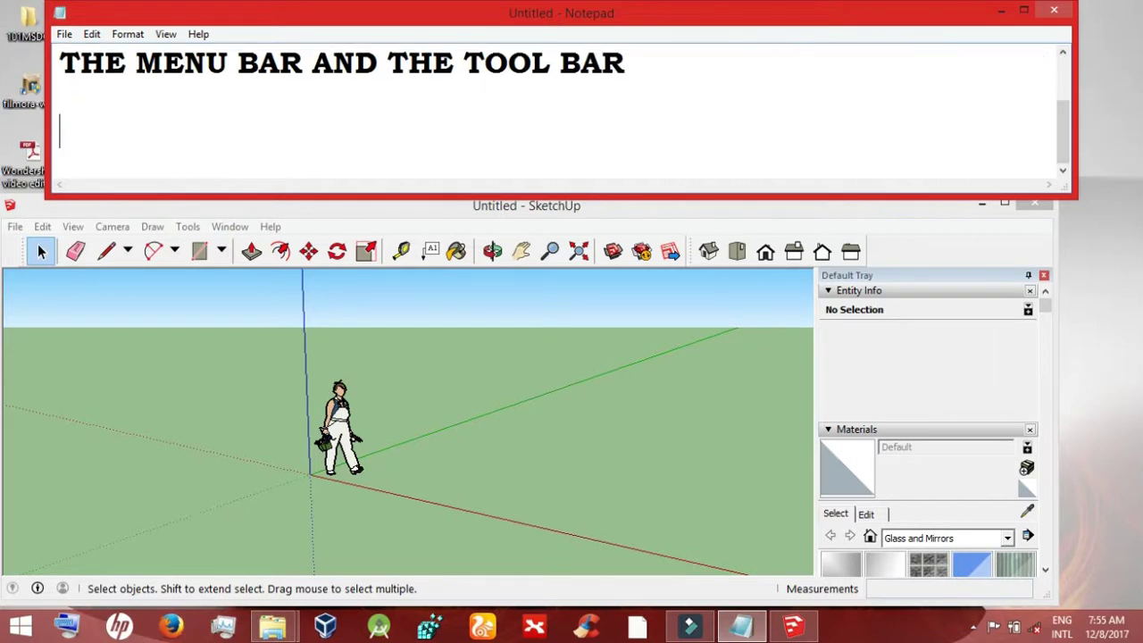
# Step: Add the line 'FIRST WE CONFIGURE THE ENVIRONMENT TO SUIT OUR TASTE'
pyautogui.write('FIRST WE CONGI')
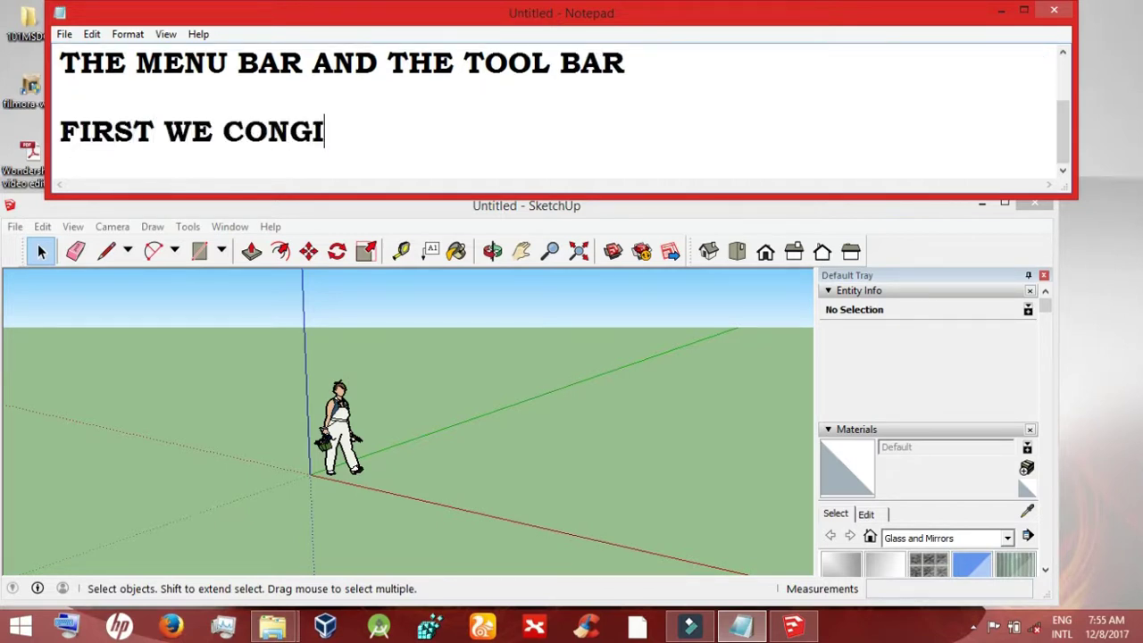
pyautogui.press('BackSpace')
pyautogui.press('BackSpace')
pyautogui.write('FIGURE THE EN')
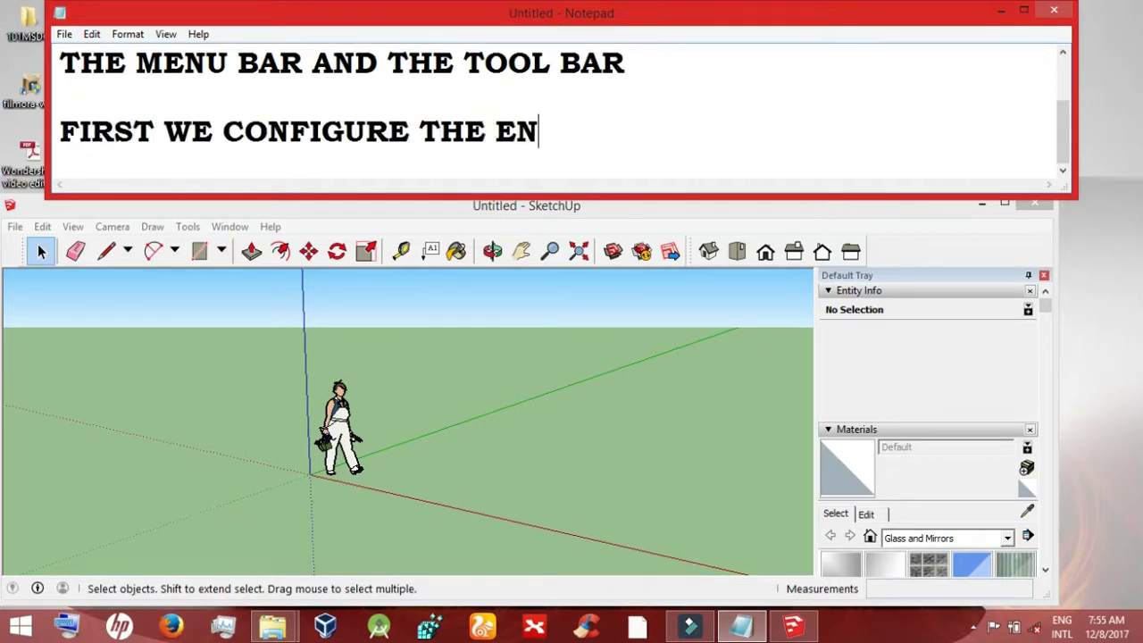
pyautogui.write('VIRONMETN')
pyautogui.press('BackSpace')
pyautogui.press('BackSpace')
pyautogui.write('NT')
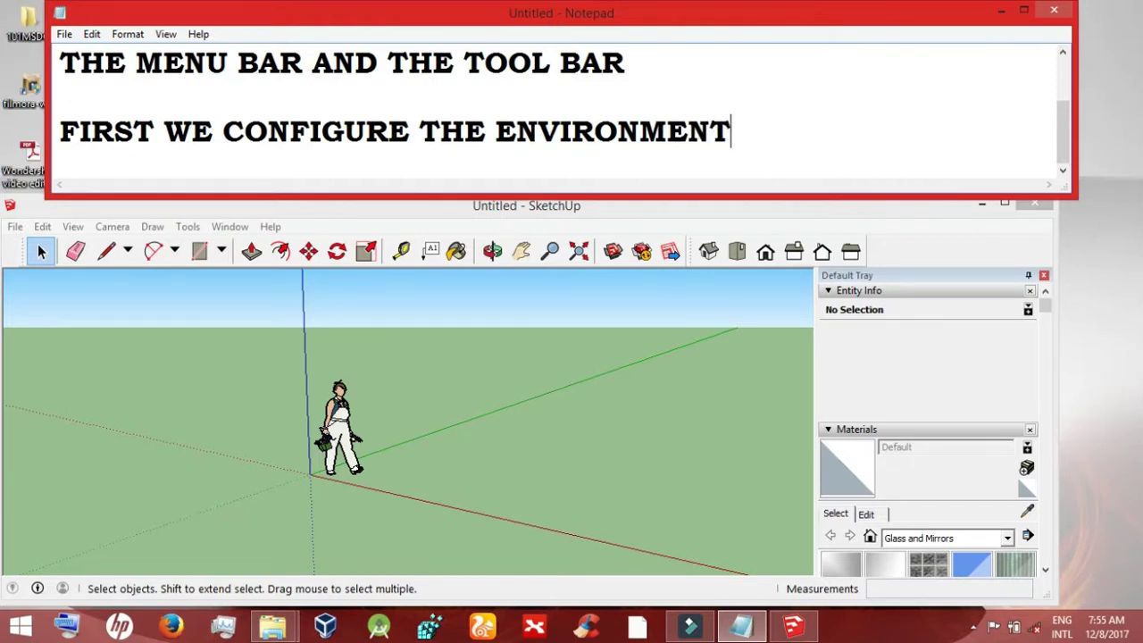
pyautogui.write(' TO SUIT OUR TA')
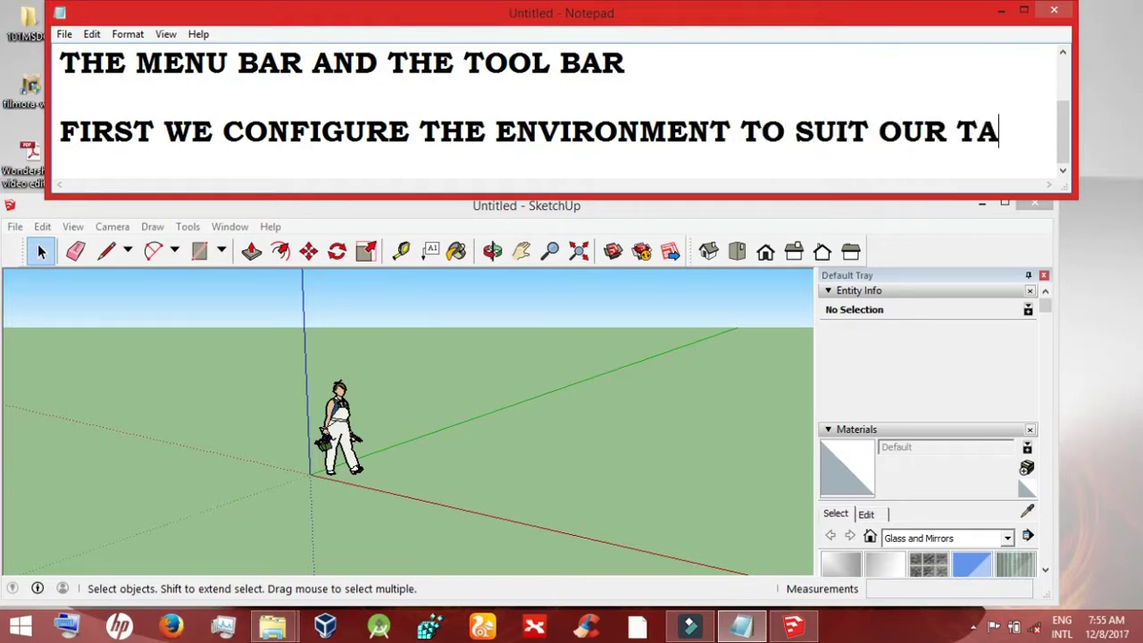
pyautogui.write('STE')
pyautogui.press('Return')
pyautogui.press('Return')
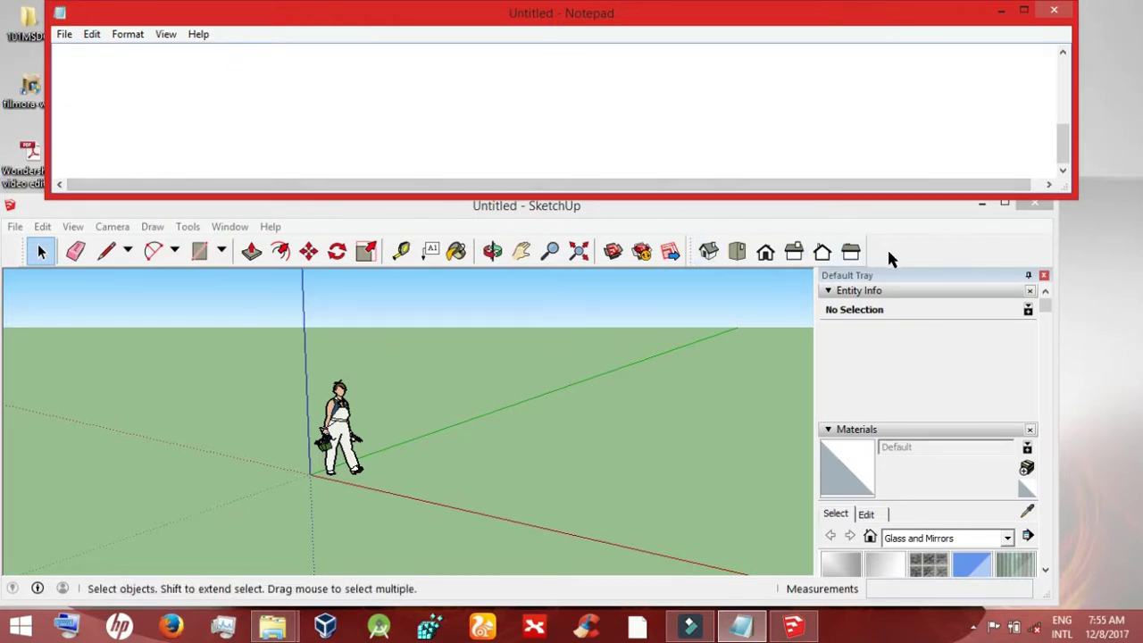
# Step: Note 'THIS IS DONE BY RIGHT CLICKING ON THE TOOL BAR ABOVE THE WORKING AREA AND SELECT OUR DESIRE TOOLS', then right-click SketchUp's toolbar
pyautogui.write('THIS IS DONE ')
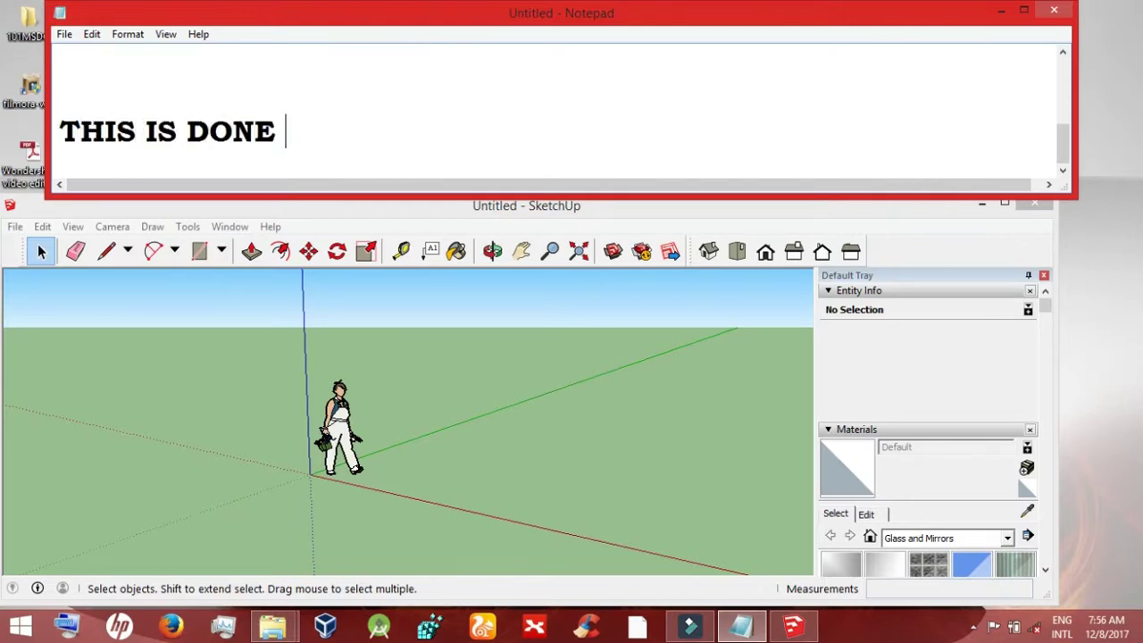
pyautogui.write('BY RIGHT CLICK')
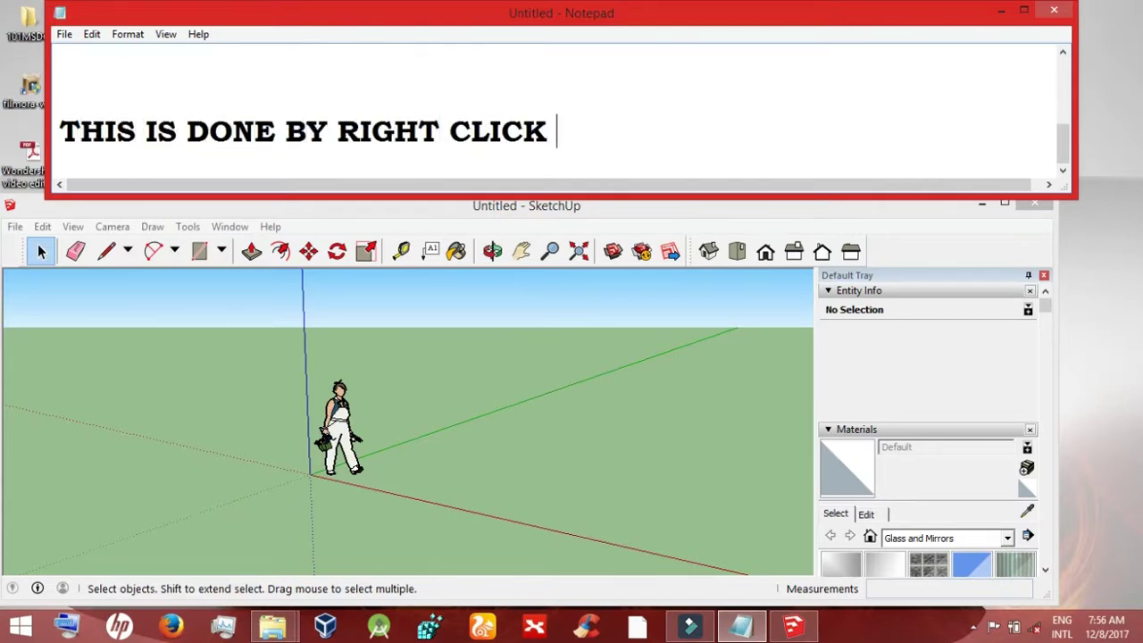
pyautogui.press('BackSpace')
pyautogui.write('ING ON THE MWNU')
pyautogui.press('BackSpace')
pyautogui.press('BackSpace')
pyautogui.press('BackSpace')
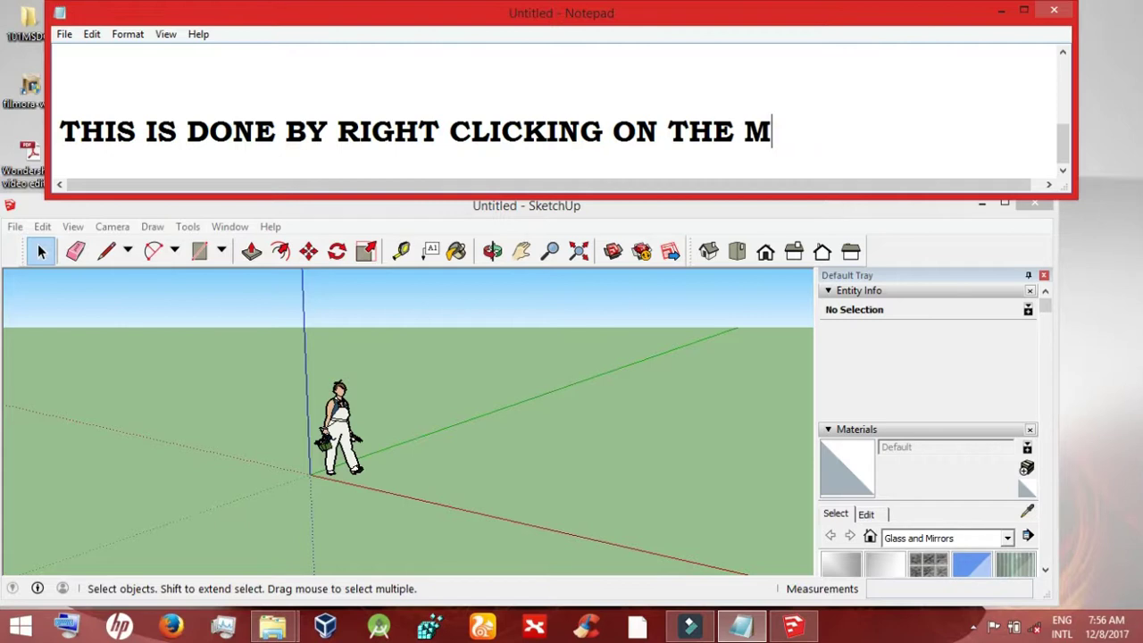
pyautogui.write('E')
pyautogui.press('BackSpace')
pyautogui.press('BackSpace')
pyautogui.write('TOOL')
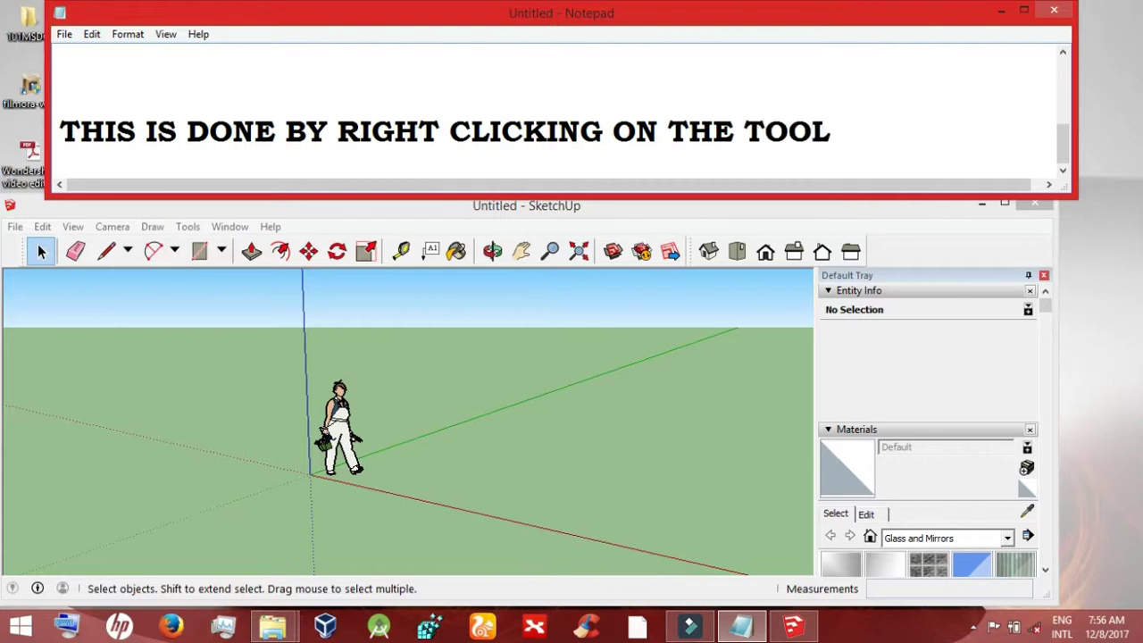
pyautogui.write(' BAR ABOVE THE')
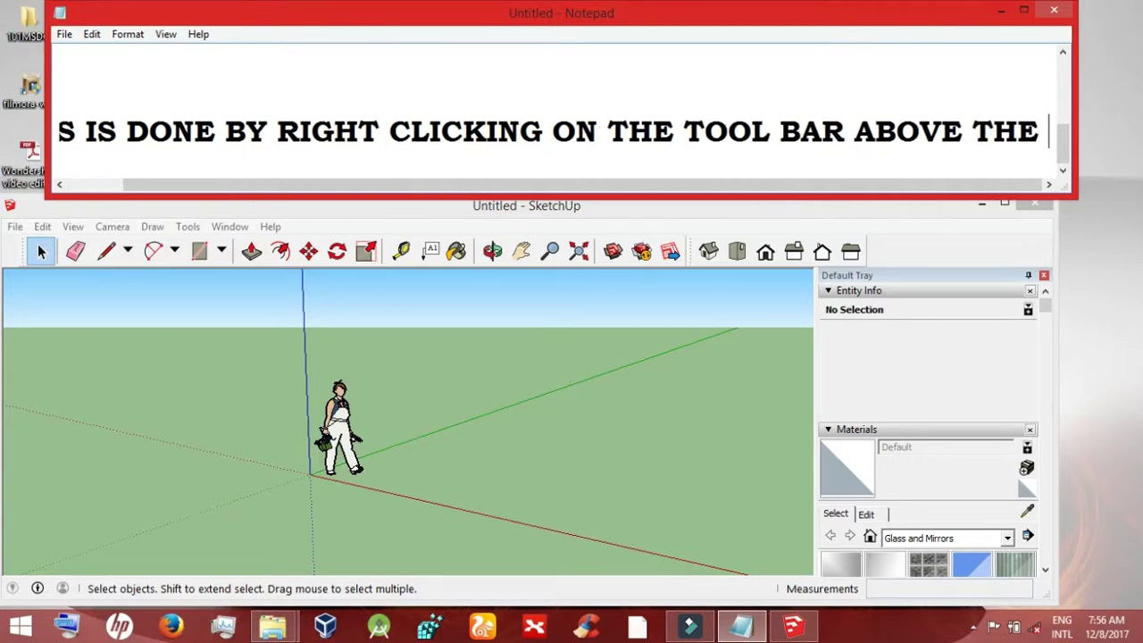
pyautogui.press('Return')
pyautogui.write('WORKING AREA AND SELECT OUR DESIRE TOOLS')
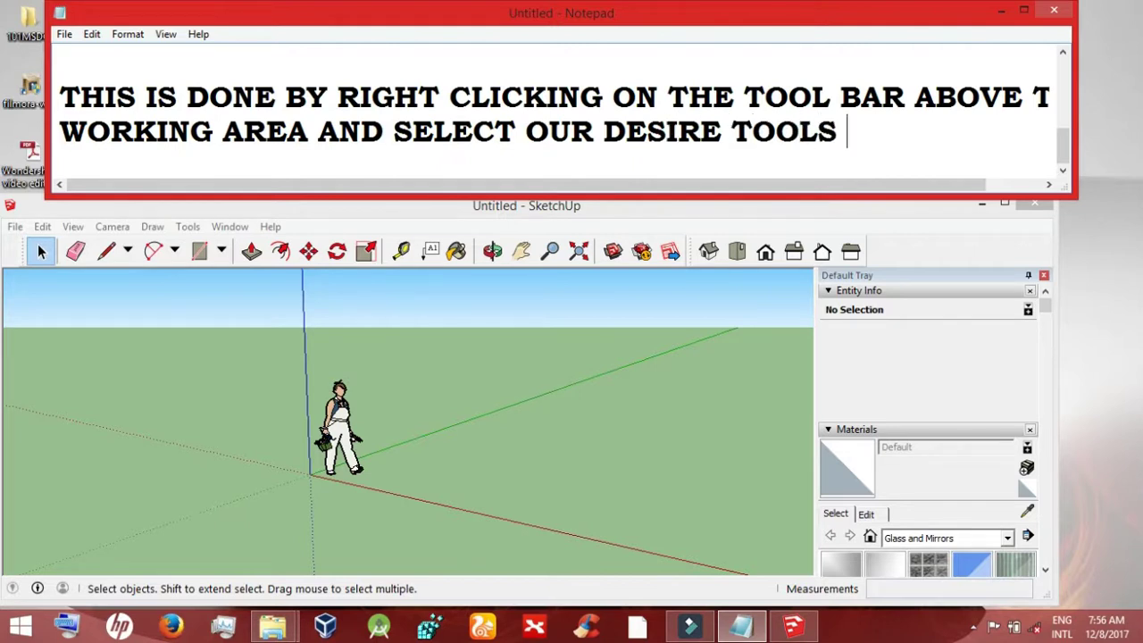
pyautogui.rightClick(918, 242)
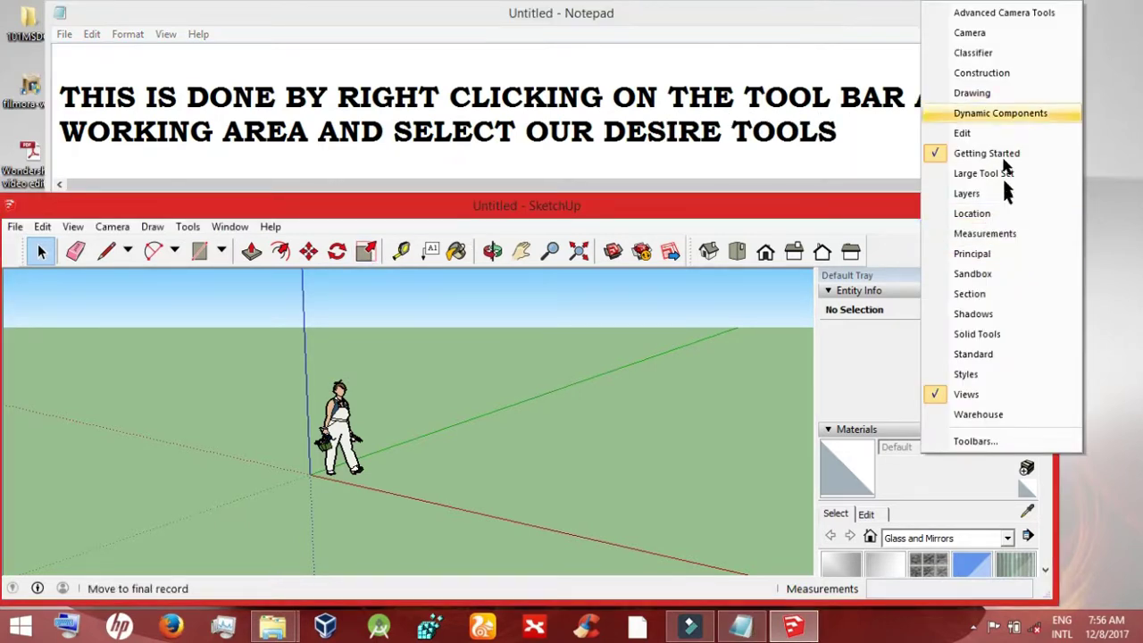
# Step: Turn on the Camera, Large Tool Set, Layers and Sandbox toolbars, floating them over the viewport
pyautogui.click(948, 32)
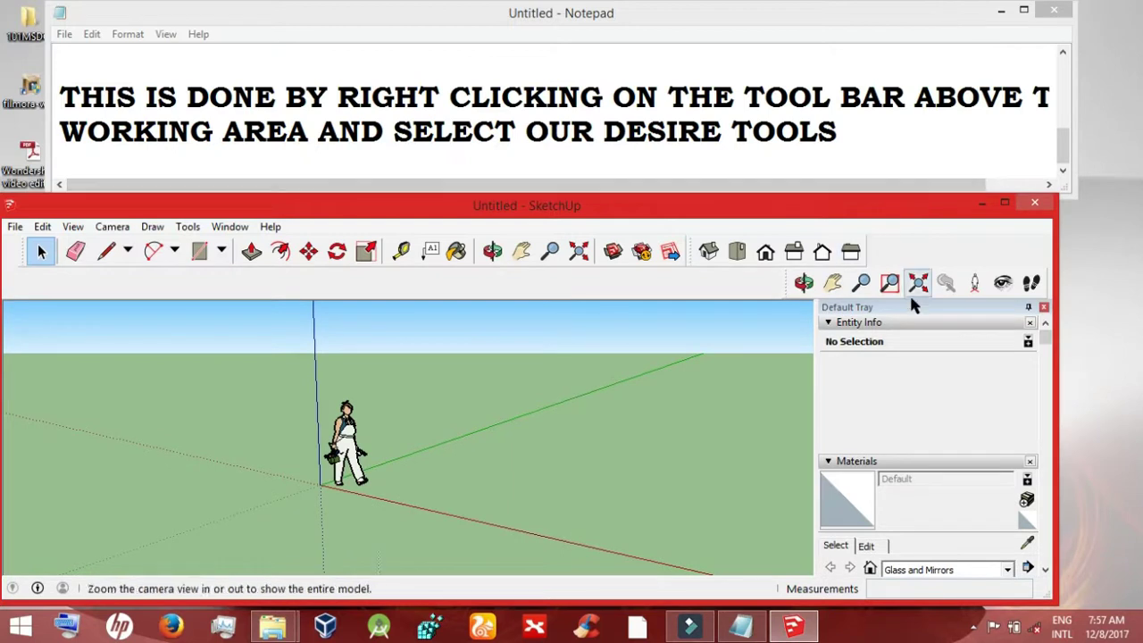
pyautogui.moveTo(786, 291)
pyautogui.mouseDown()
pyautogui.moveTo(360, 364)
pyautogui.moveTo(159, 353)
pyautogui.mouseUp()
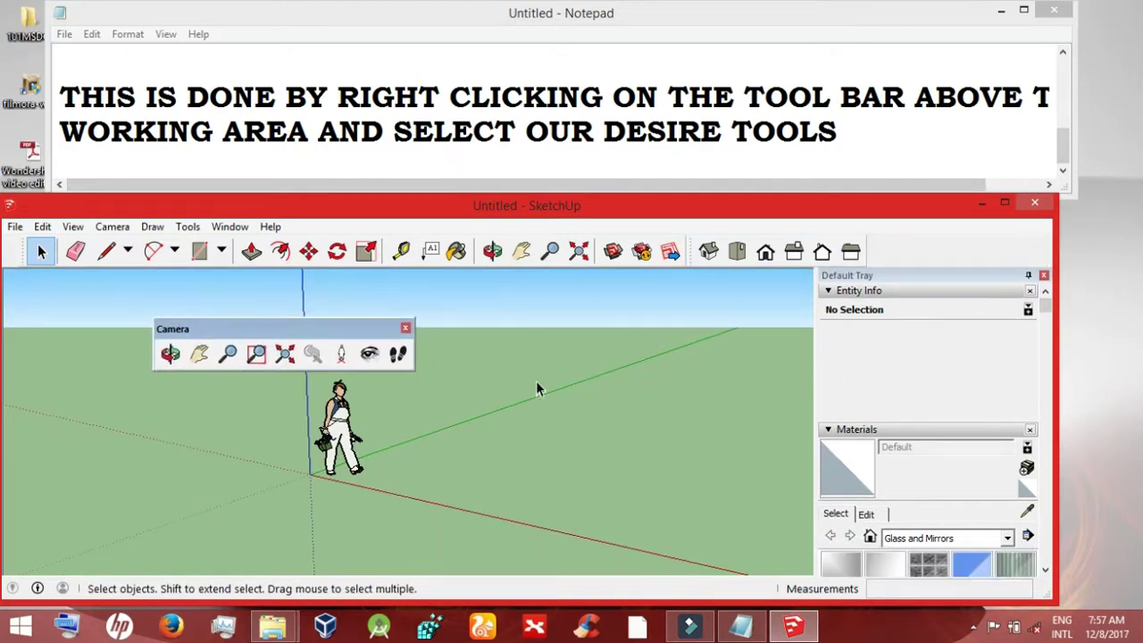
pyautogui.rightClick(922, 255)
pyautogui.click(975, 173)
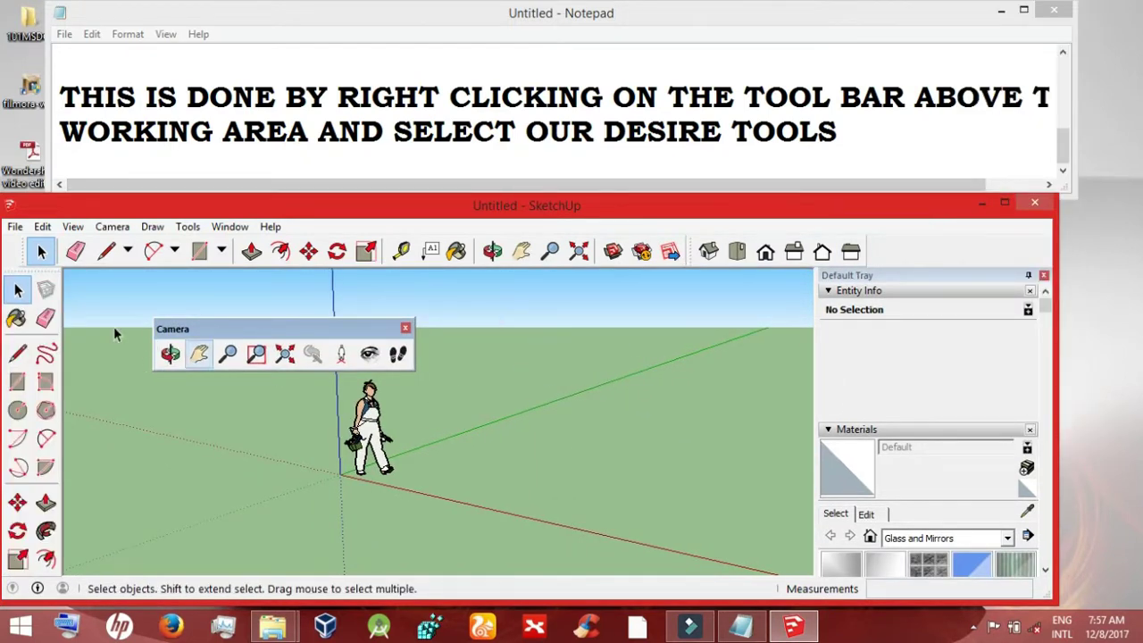
pyautogui.moveTo(16, 268)
pyautogui.mouseDown()
pyautogui.moveTo(581, 339)
pyautogui.moveTo(612, 235)
pyautogui.moveTo(937, 41)
pyautogui.moveTo(942, 25)
pyautogui.mouseUp()
pyautogui.rightClick(900, 254)
pyautogui.click(946, 213)
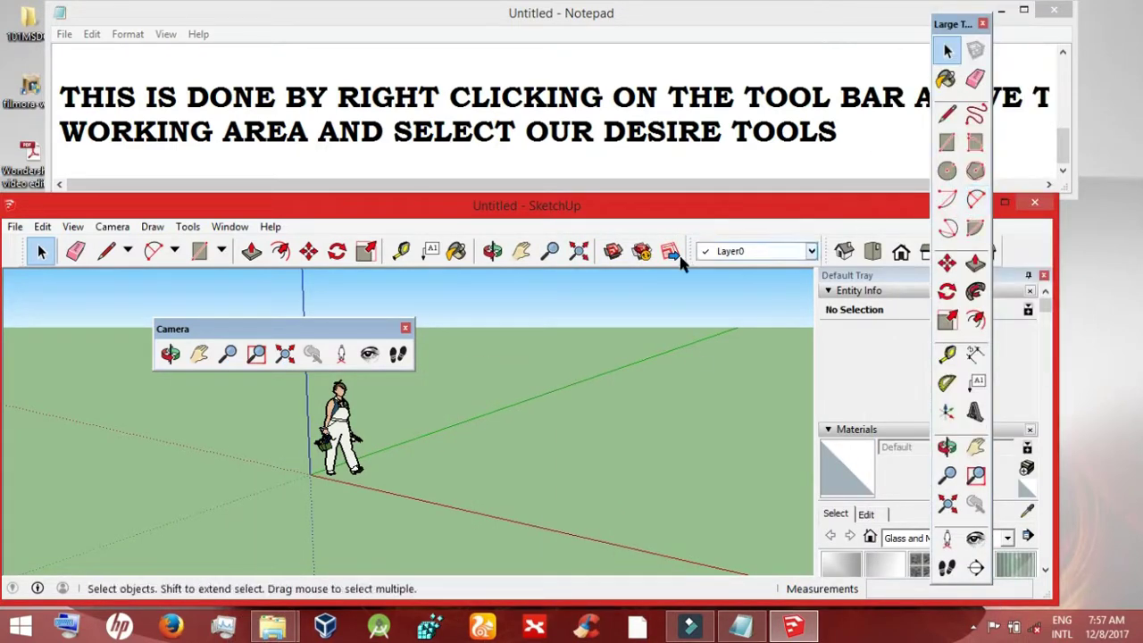
pyautogui.moveTo(689, 256); pyautogui.dragTo(558, 417)
pyautogui.rightClick(764, 246)
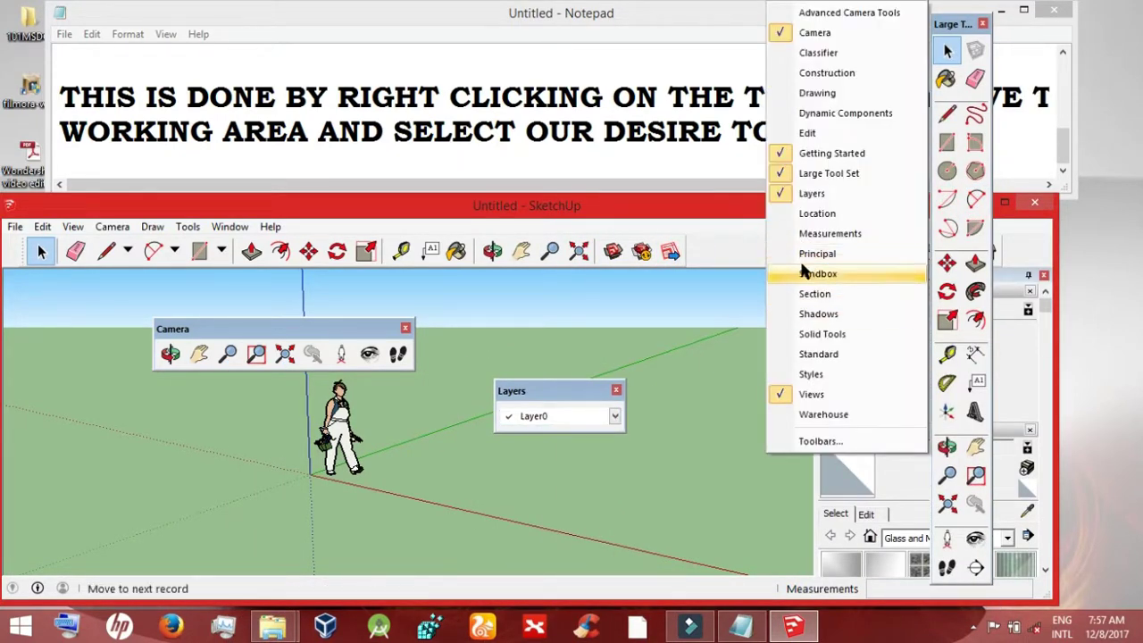
pyautogui.click(785, 270)
# Step: Turn on the Standard, Warehouse, Measurements, Edit and Dynamic Components toolbars
pyautogui.rightClick(720, 247)
pyautogui.click(747, 352)
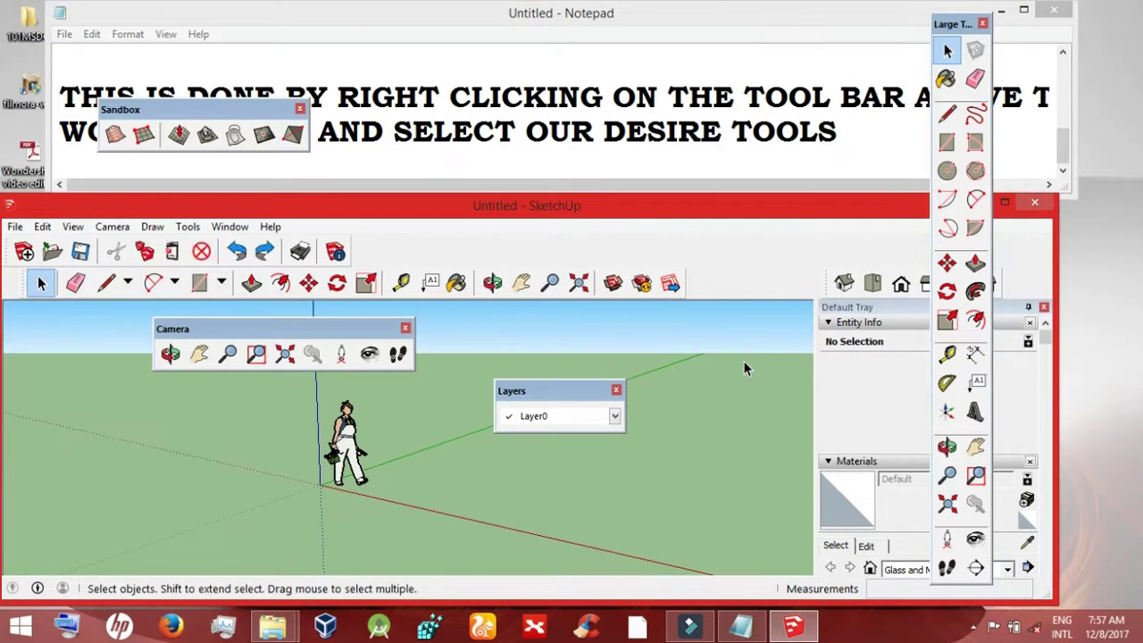
pyautogui.rightClick(659, 247)
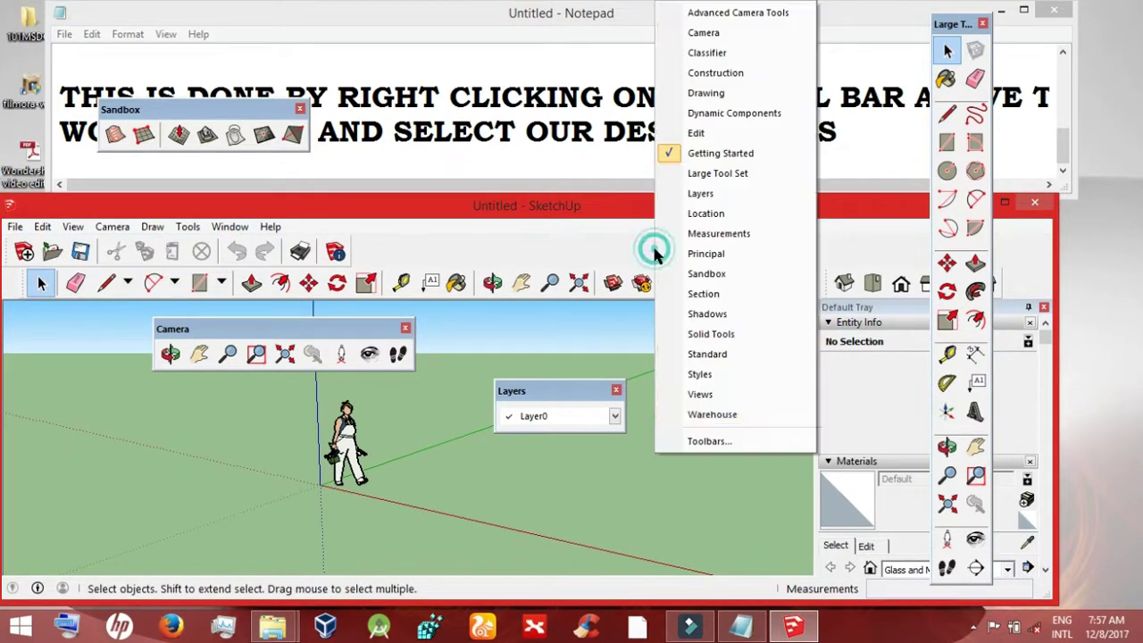
pyautogui.click(685, 416)
pyautogui.rightClick(793, 262)
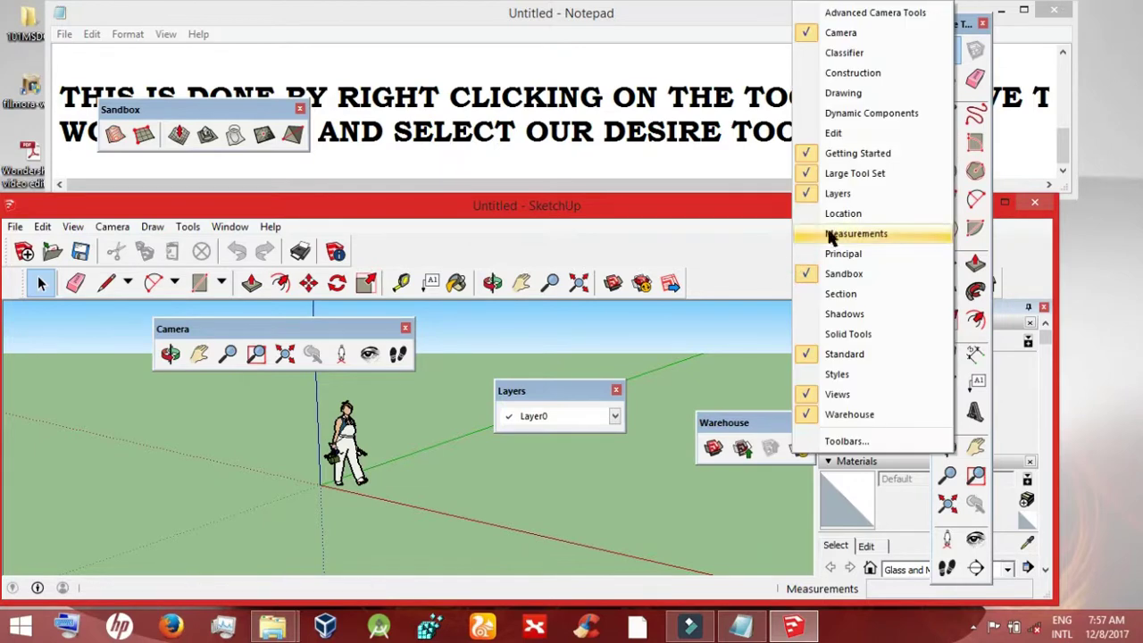
pyautogui.click(831, 235)
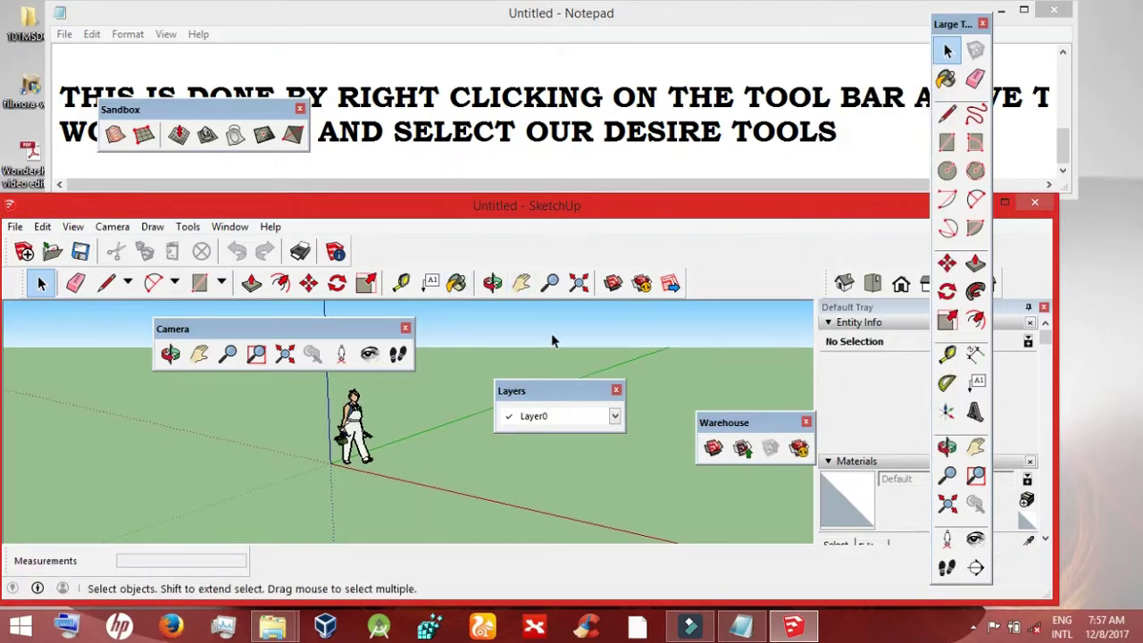
pyautogui.moveTo(20, 566)
pyautogui.mouseDown()
pyautogui.moveTo(199, 497)
pyautogui.moveTo(267, 514)
pyautogui.mouseUp()
pyautogui.rightClick(793, 257)
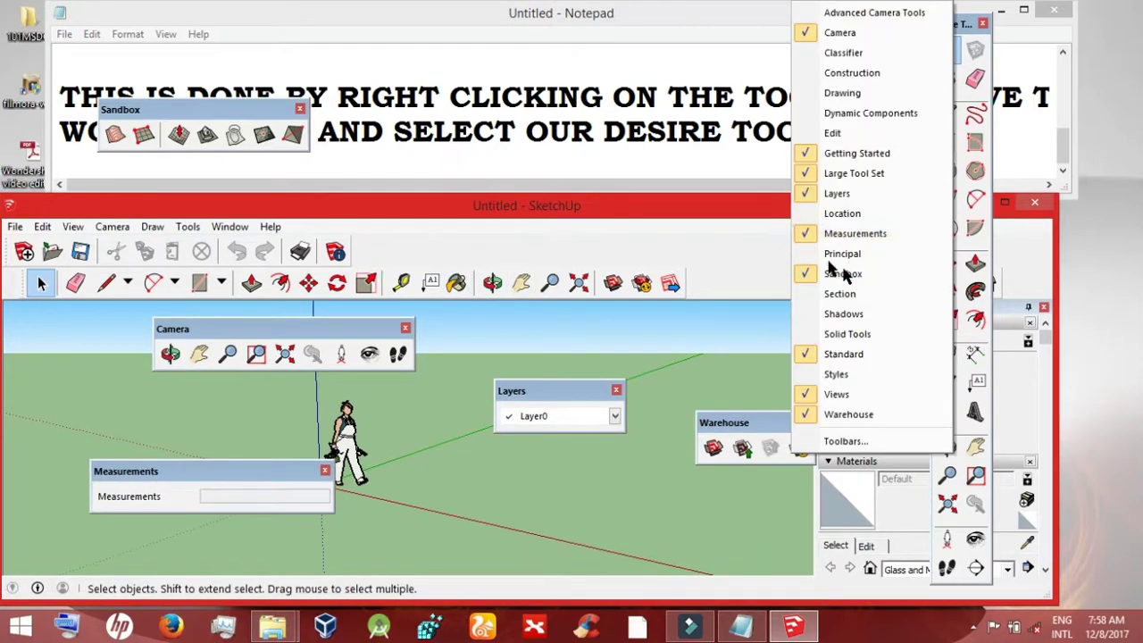
pyautogui.click(838, 132)
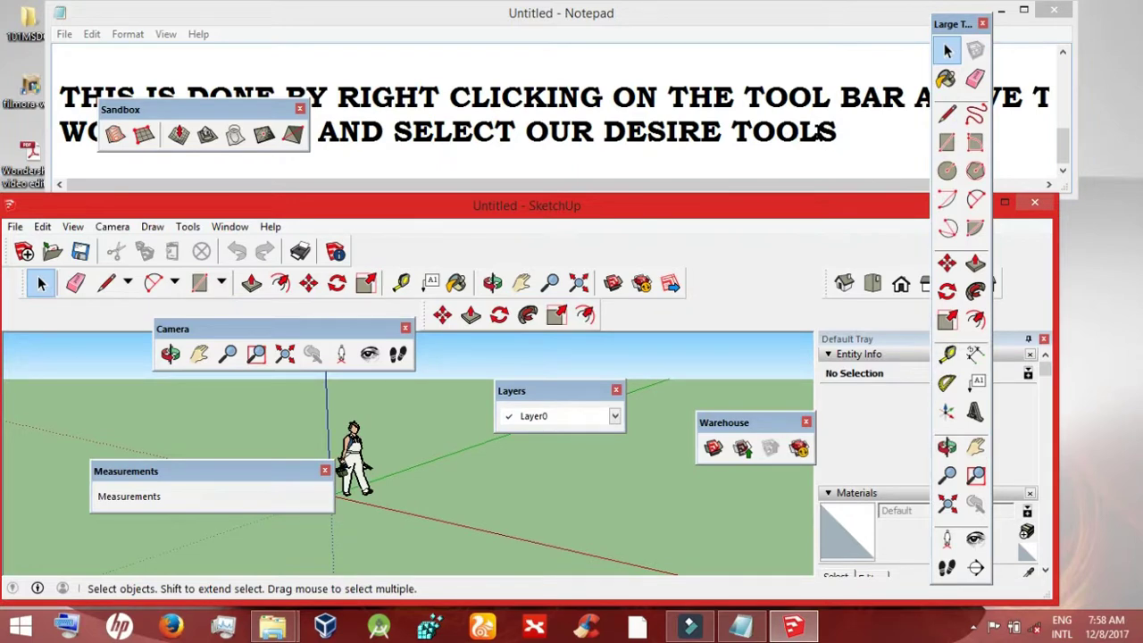
pyautogui.rightClick(764, 268)
pyautogui.click(801, 112)
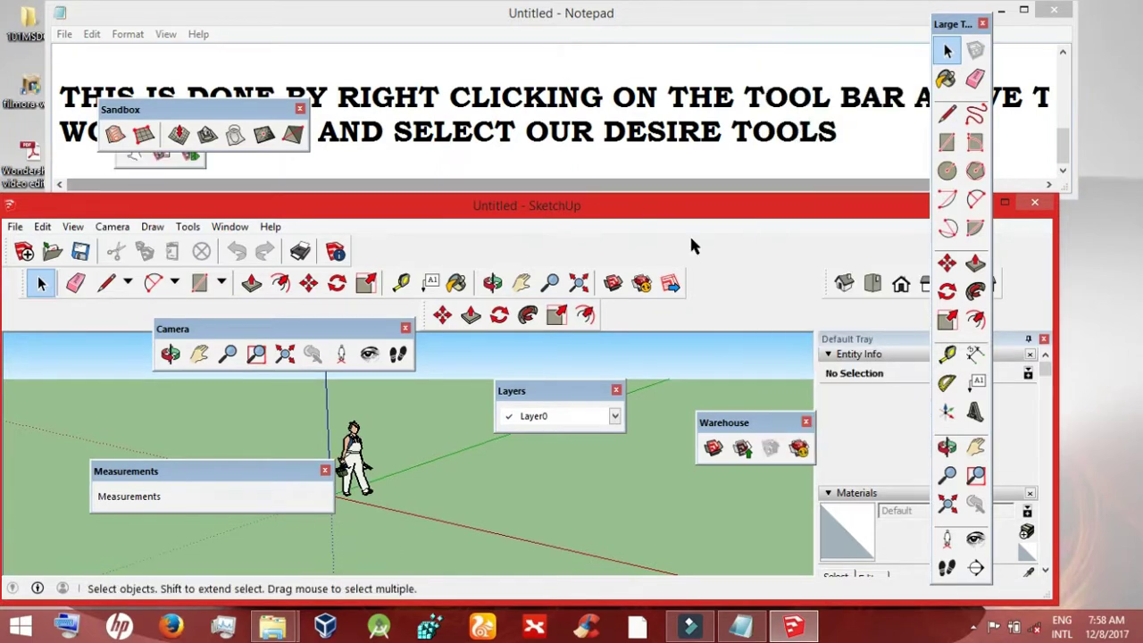
# Step: Add the Drawing and Construction toolbars and reposition the Sandbox, Camera and Dynamic Components toolbars
pyautogui.moveTo(255, 109); pyautogui.dragTo(288, 62)
pyautogui.rightClick(717, 247)
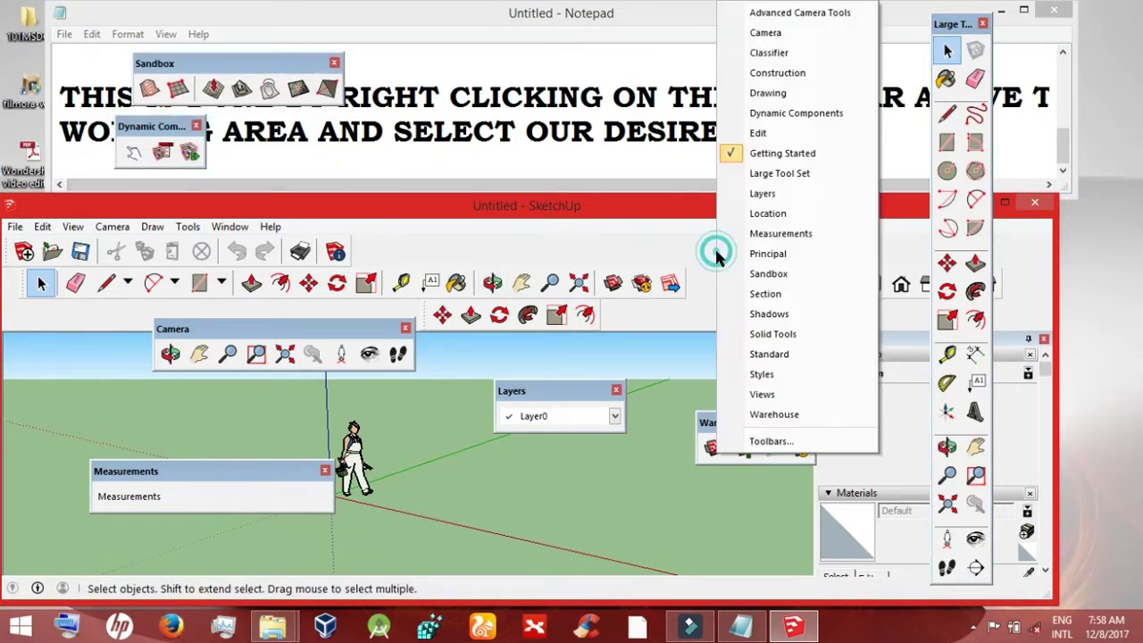
pyautogui.click(767, 92)
pyautogui.moveTo(369, 323); pyautogui.dragTo(381, 364)
pyautogui.rightClick(732, 299)
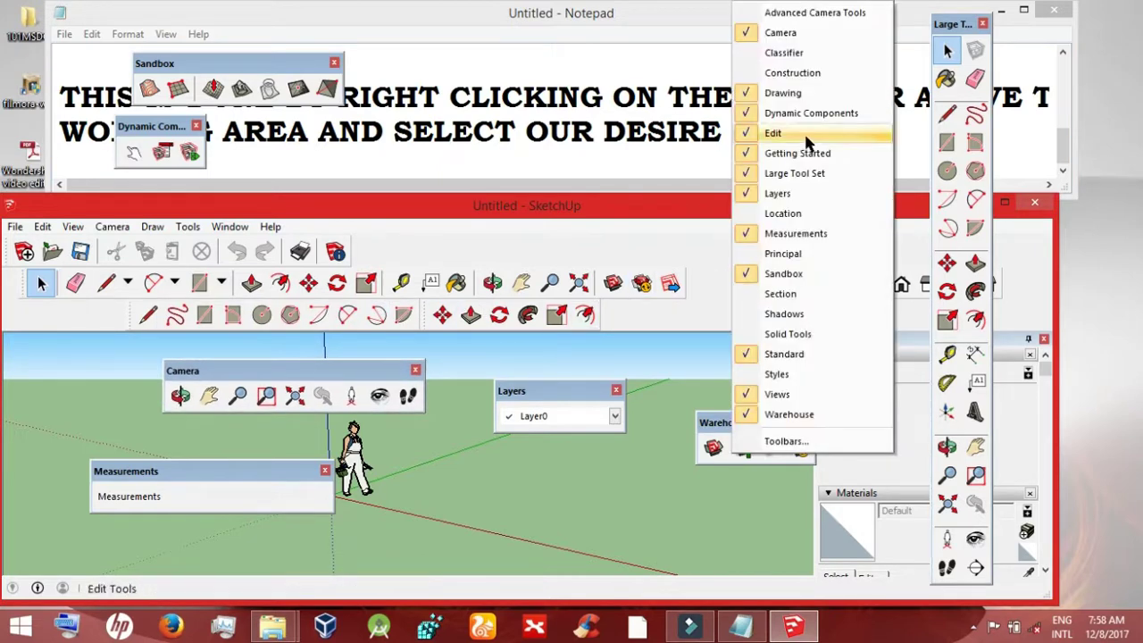
pyautogui.click(792, 72)
pyautogui.moveTo(238, 71); pyautogui.dragTo(484, 468)
pyautogui.moveTo(168, 129); pyautogui.dragTo(663, 462)
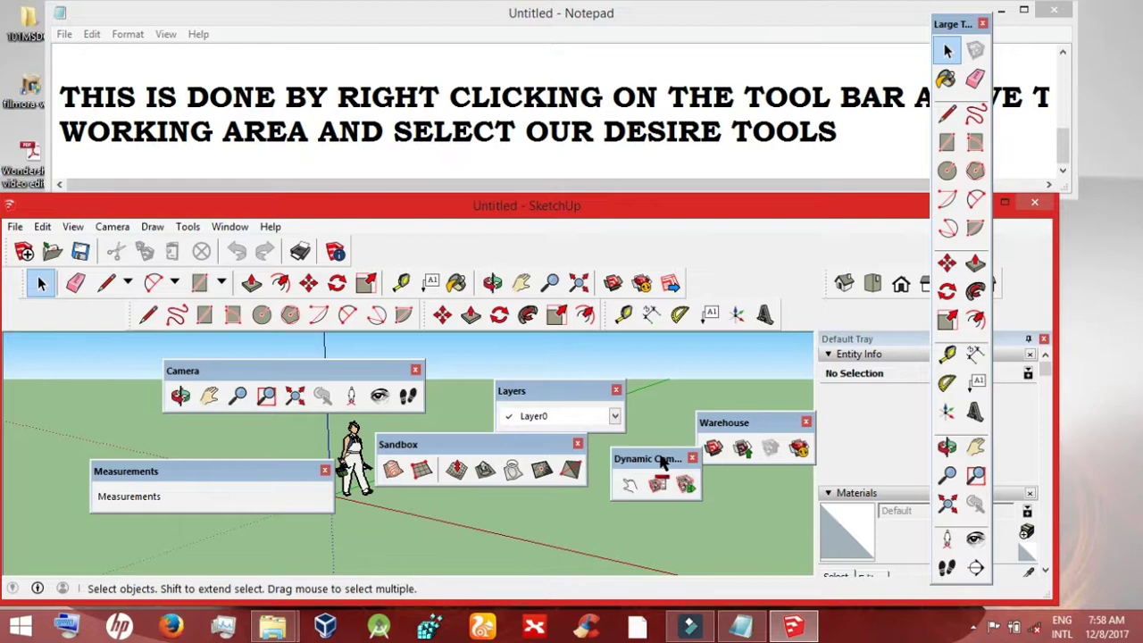
pyautogui.click(853, 155)
# Step: Add the line 'BUT FOR TODAY WE WILL ONLY DESIRE TO USE THE LARGE TOOL BAR AND THE VIEW BAR'
pyautogui.press('Return')
pyautogui.press('Return')
pyautogui.write('BUT FOR TODAY WE WILL ONLY DESIRE TO USE THE LAR')
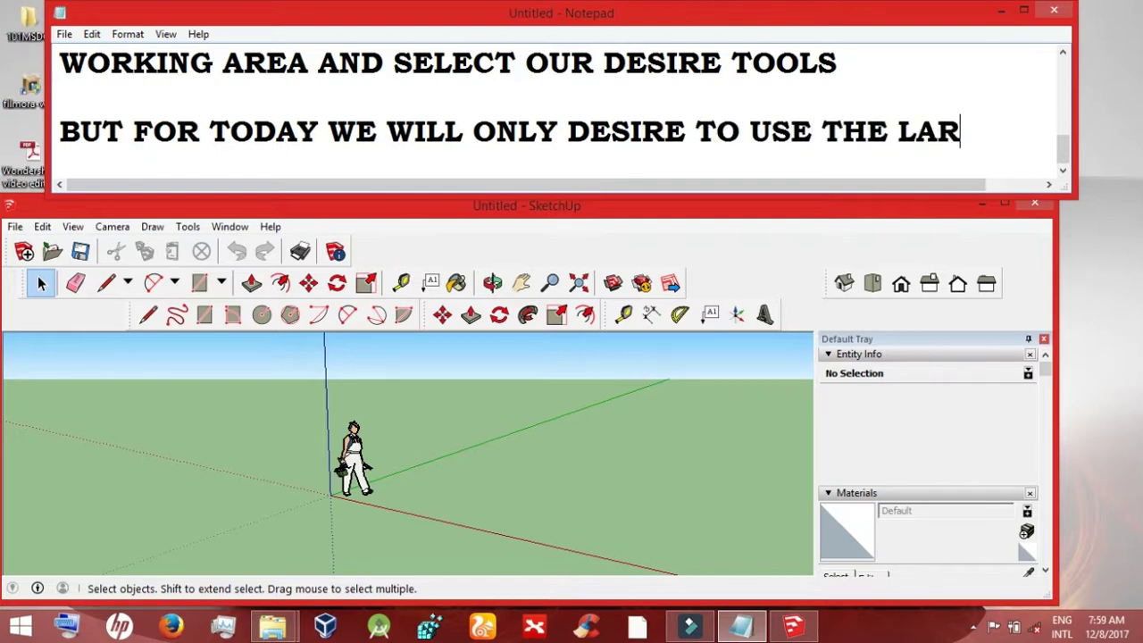
pyautogui.write('GE TOOL')
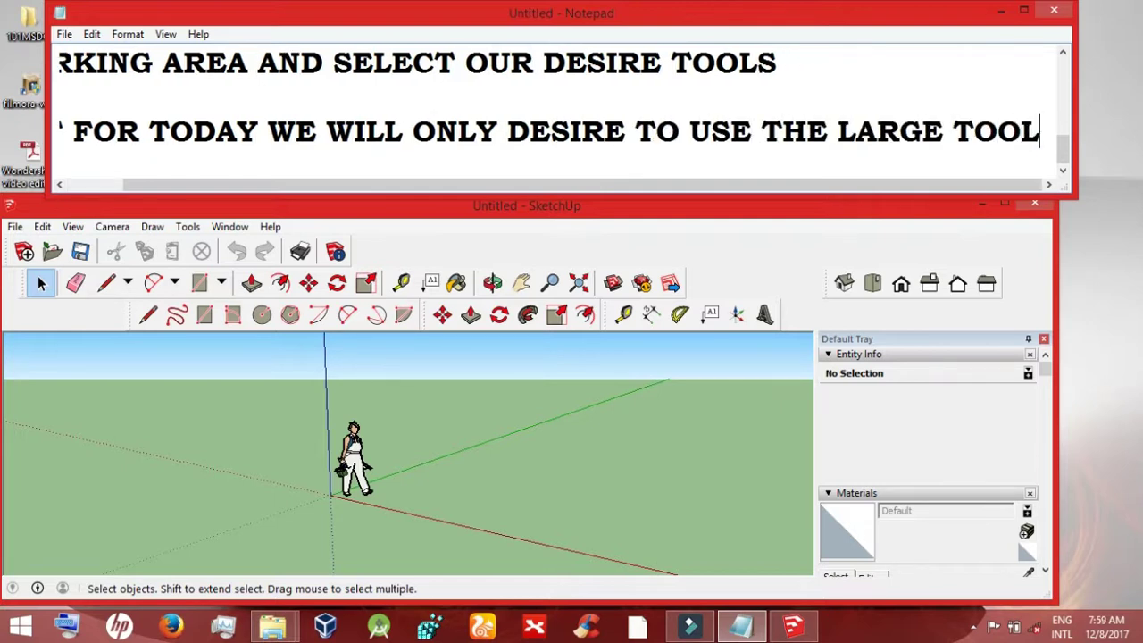
pyautogui.write(' BAR')
pyautogui.press('Return')
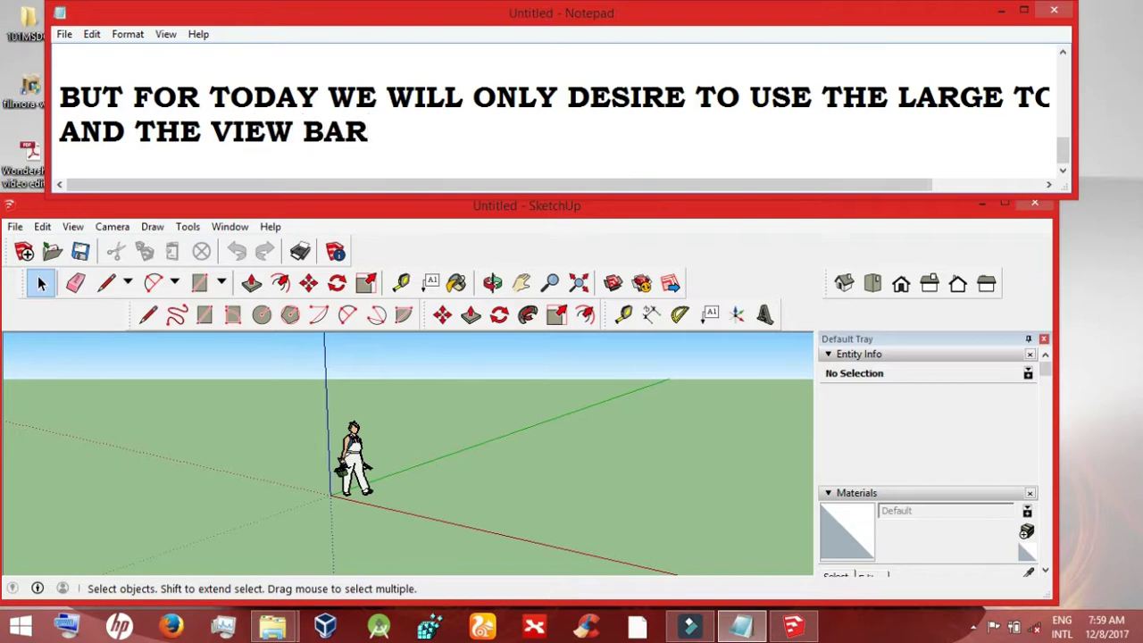
pyautogui.click(671, 386)
# Step: Close the floating Warehouse, Layers, Dynamic Components, Sandbox and Camera toolbars and the Measurements box
pyautogui.click(806, 422)
pyautogui.click(616, 390)
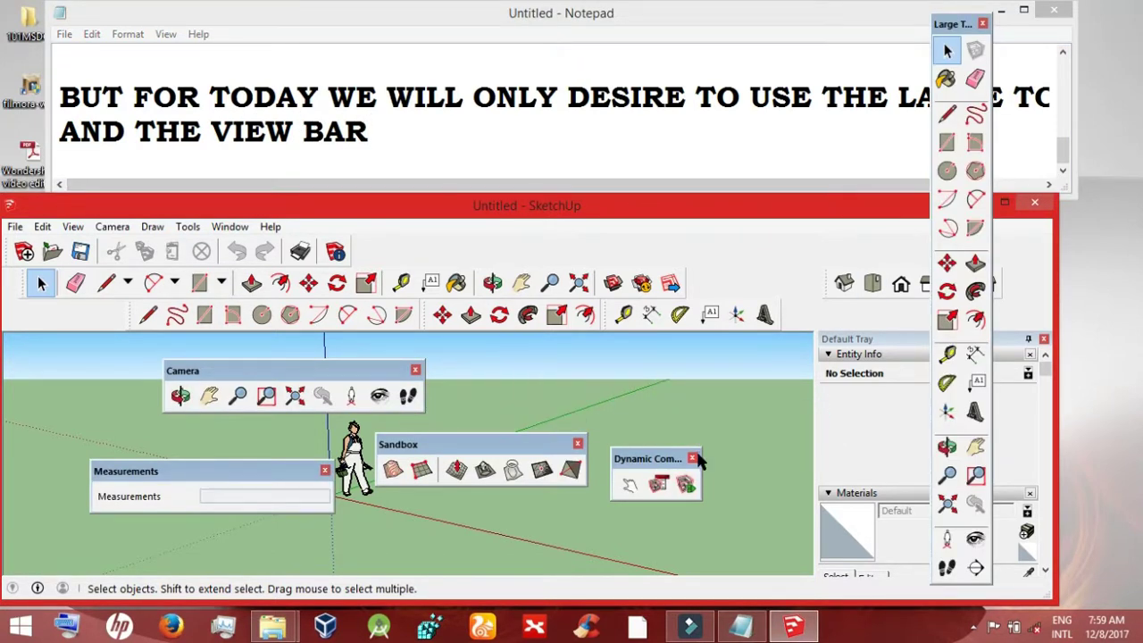
pyautogui.click(692, 457)
pyautogui.click(578, 443)
pyautogui.click(326, 470)
pyautogui.click(414, 369)
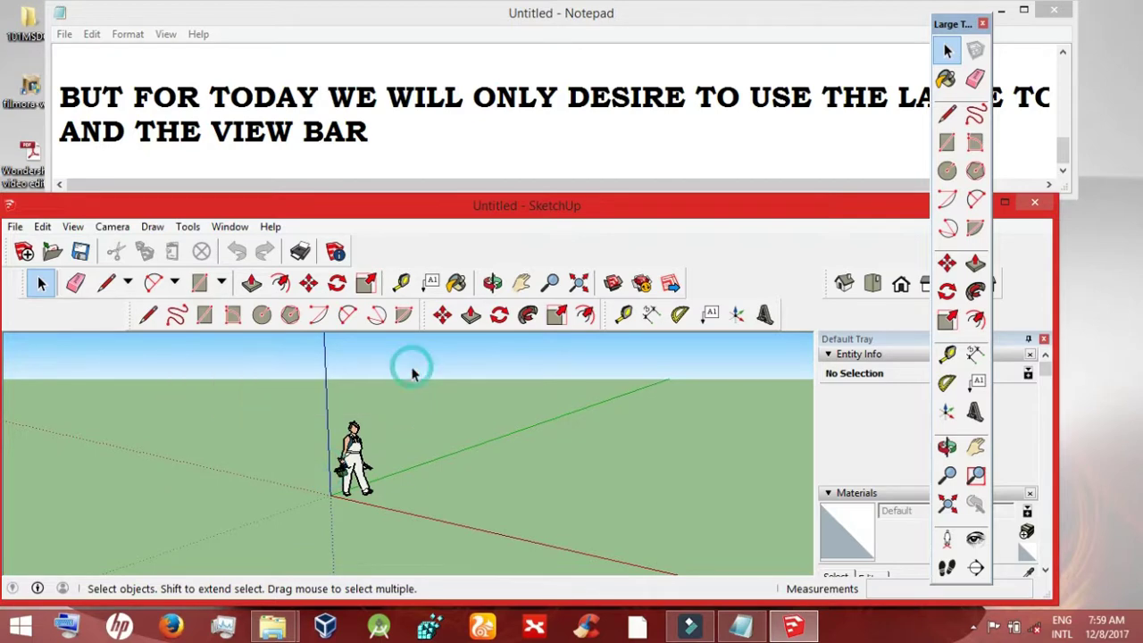
# Step: Undock and close the Drawing, Edit, Construction, second-row and Standard tool sets
pyautogui.moveTo(141, 403); pyautogui.dragTo(27, 460)
pyautogui.click(294, 438)
pyautogui.moveTo(431, 315); pyautogui.dragTo(442, 447)
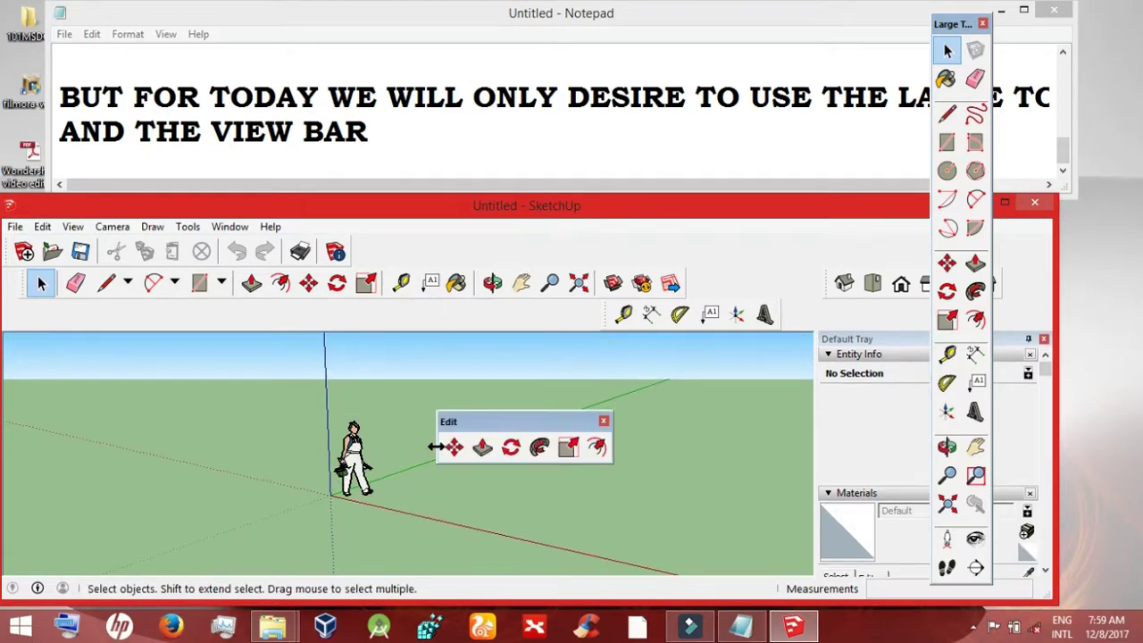
pyautogui.click(604, 423)
pyautogui.moveTo(613, 312); pyautogui.dragTo(616, 393)
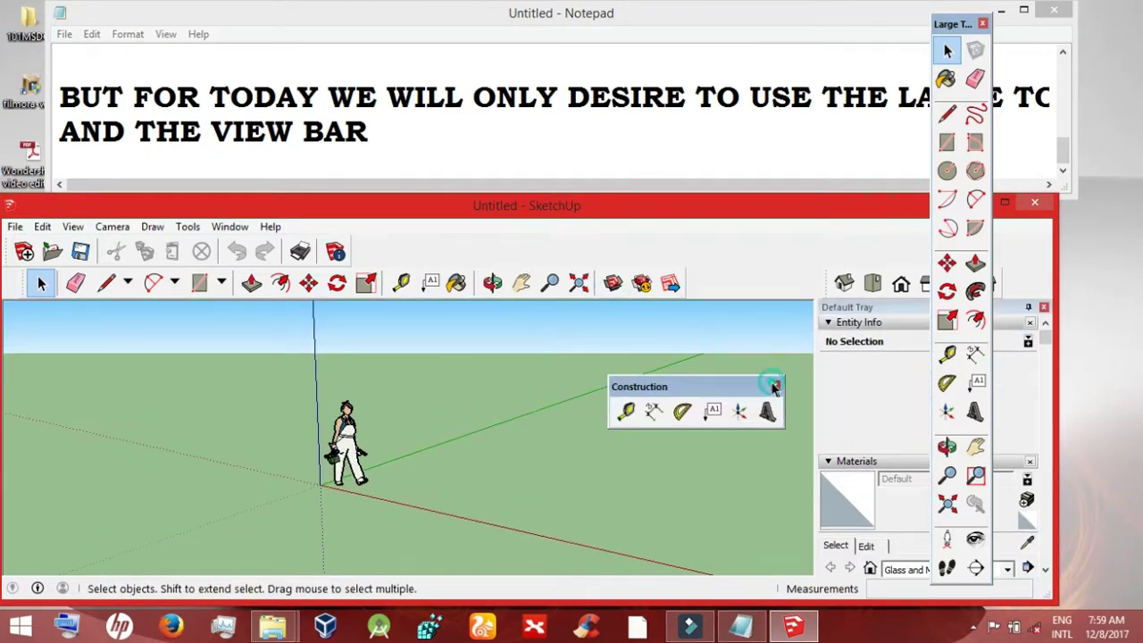
pyautogui.click(774, 386)
pyautogui.moveTo(17, 284); pyautogui.dragTo(22, 460)
pyautogui.click(608, 456)
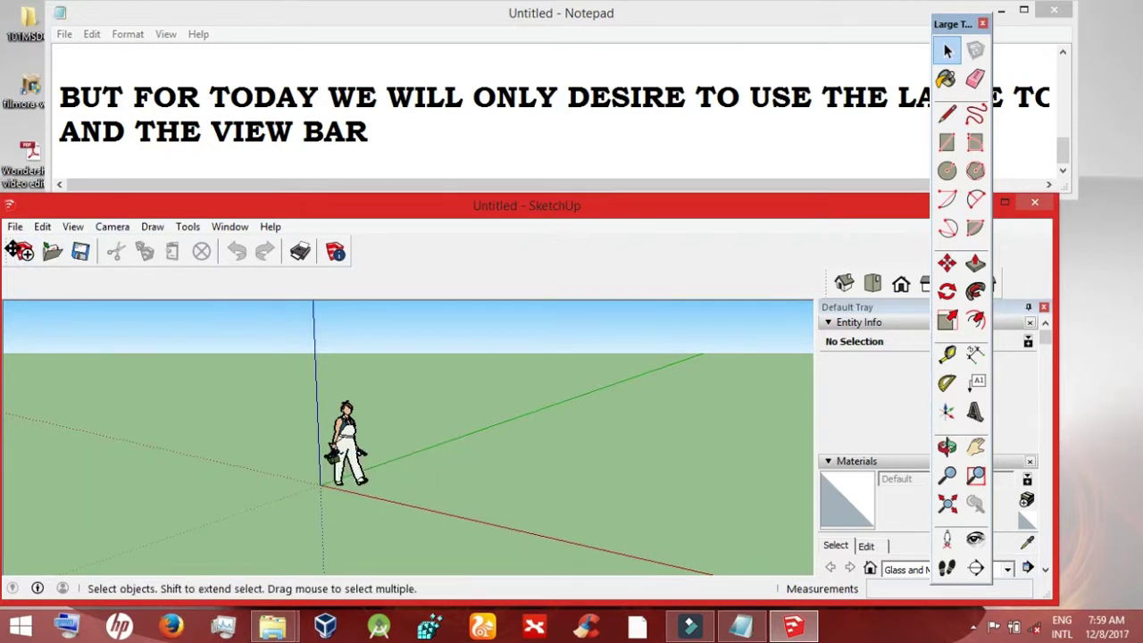
pyautogui.moveTo(7, 251); pyautogui.dragTo(315, 388)
pyautogui.click(640, 366)
# Step: Dock the Views bar at the top and the Large Tool Set at left, then select Notepad's text
pyautogui.moveTo(827, 251)
pyautogui.mouseDown()
pyautogui.moveTo(184, 259)
pyautogui.moveTo(191, 197)
pyautogui.moveTo(312, 231)
pyautogui.mouseUp()
pyautogui.doubleClick(377, 227)
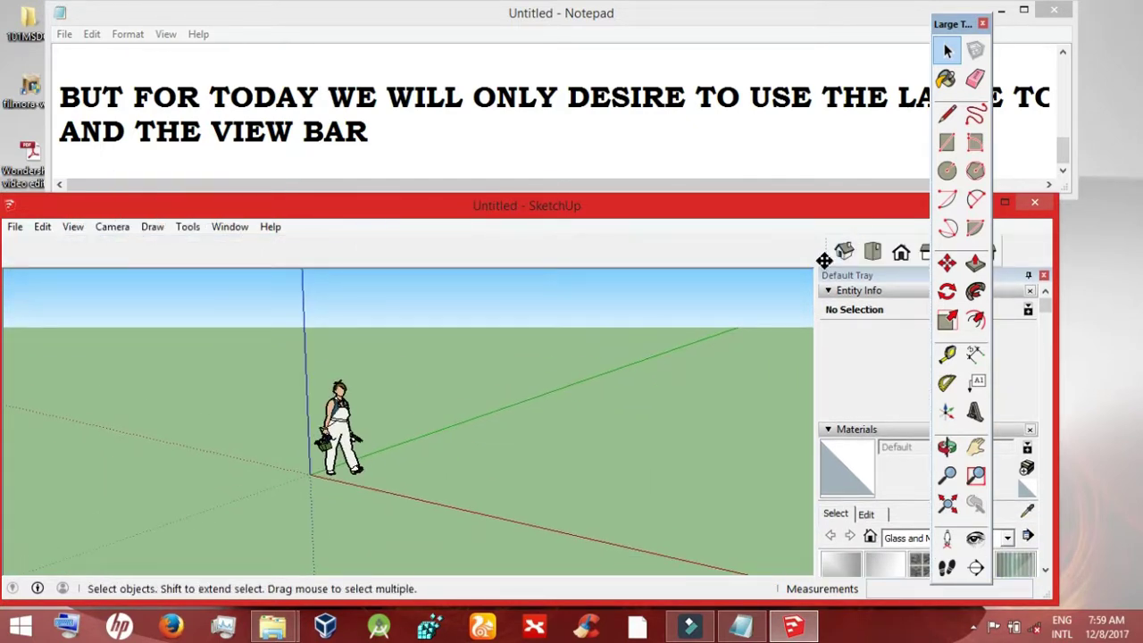
pyautogui.moveTo(824, 260); pyautogui.dragTo(179, 251)
pyautogui.moveTo(952, 24)
pyautogui.mouseDown()
pyautogui.moveTo(863, 102)
pyautogui.moveTo(38, 259)
pyautogui.moveTo(28, 222)
pyautogui.mouseUp()
pyautogui.moveTo(502, 211)
pyautogui.mouseDown()
pyautogui.moveTo(510, 185)
pyautogui.moveTo(515, 200)
pyautogui.mouseUp()
pyautogui.click(472, 162)
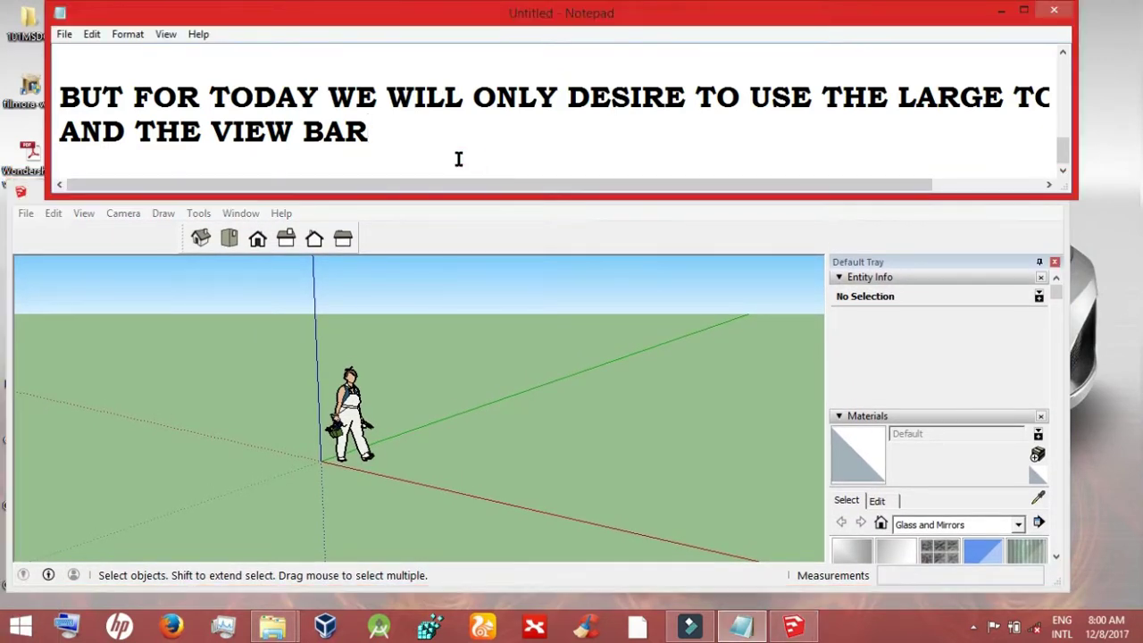
pyautogui.hotkey('ctrl', 'a')
# Step: Delete the old Notepad notes, write the two new lines, and maximize SketchUp to full screen
pyautogui.press('Delete')
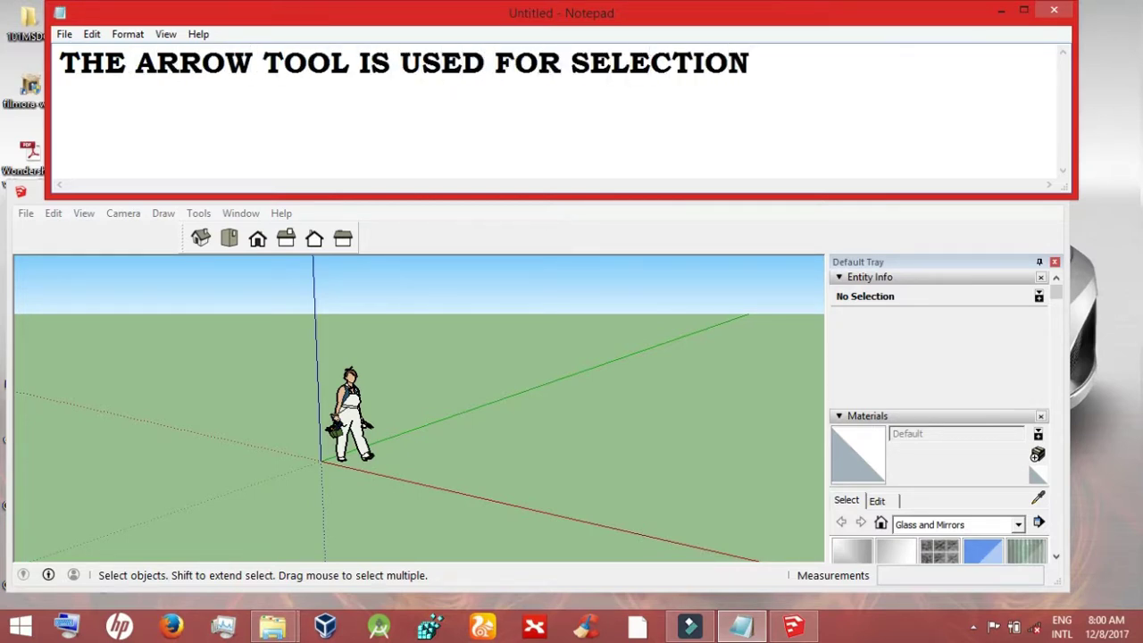
pyautogui.click(88, 272)
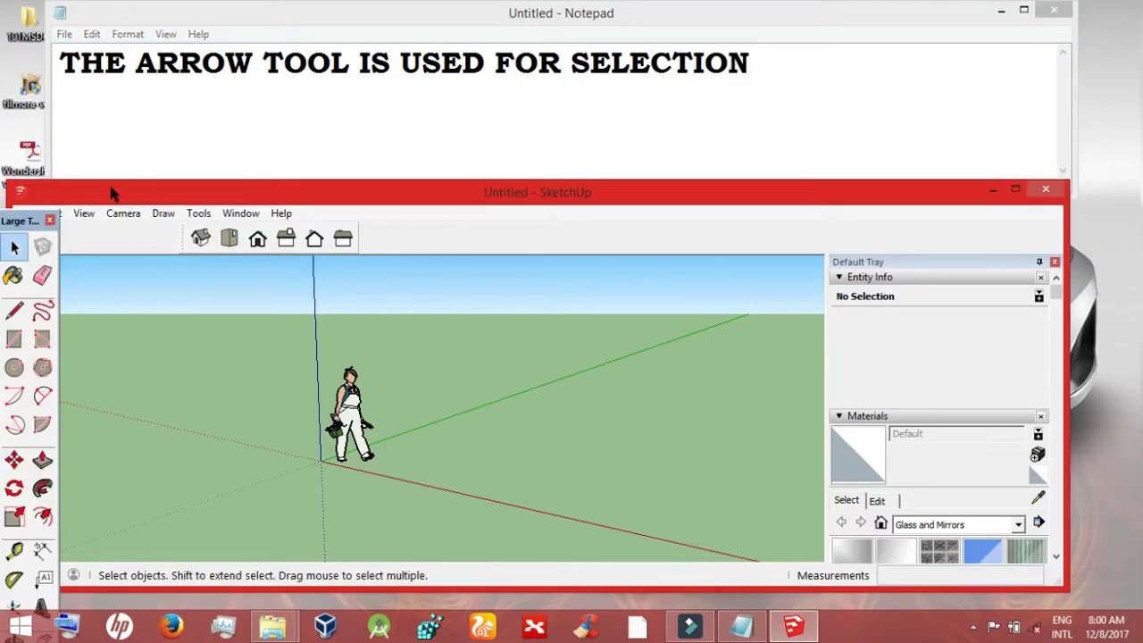
pyautogui.hotkey('alt', 'Tab')
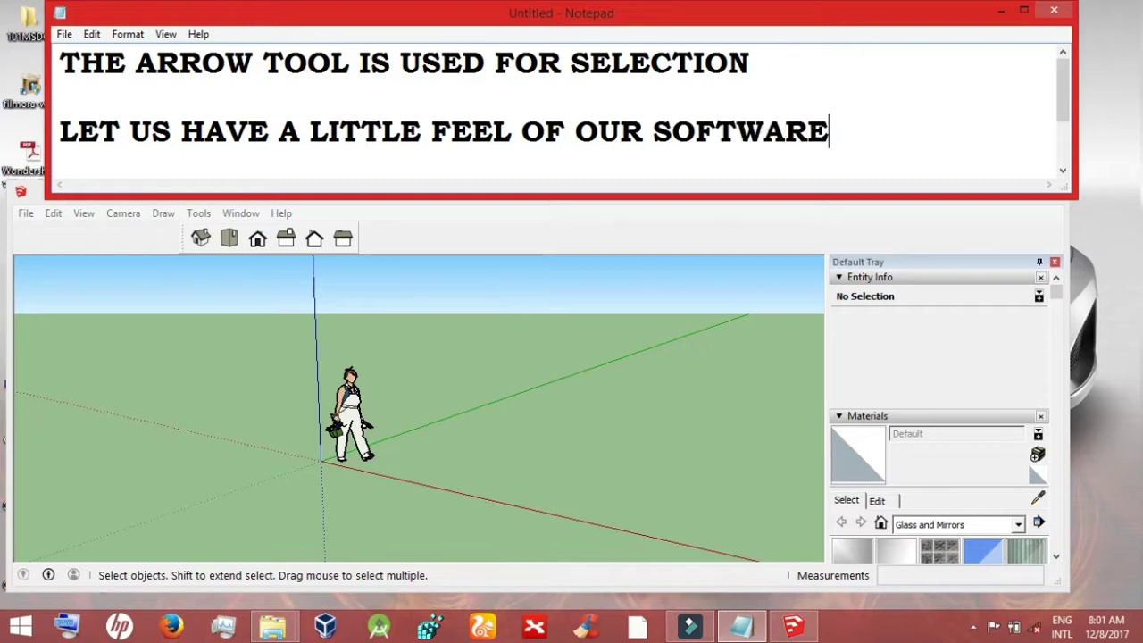
pyautogui.click(737, 265)
pyautogui.click(1013, 189)
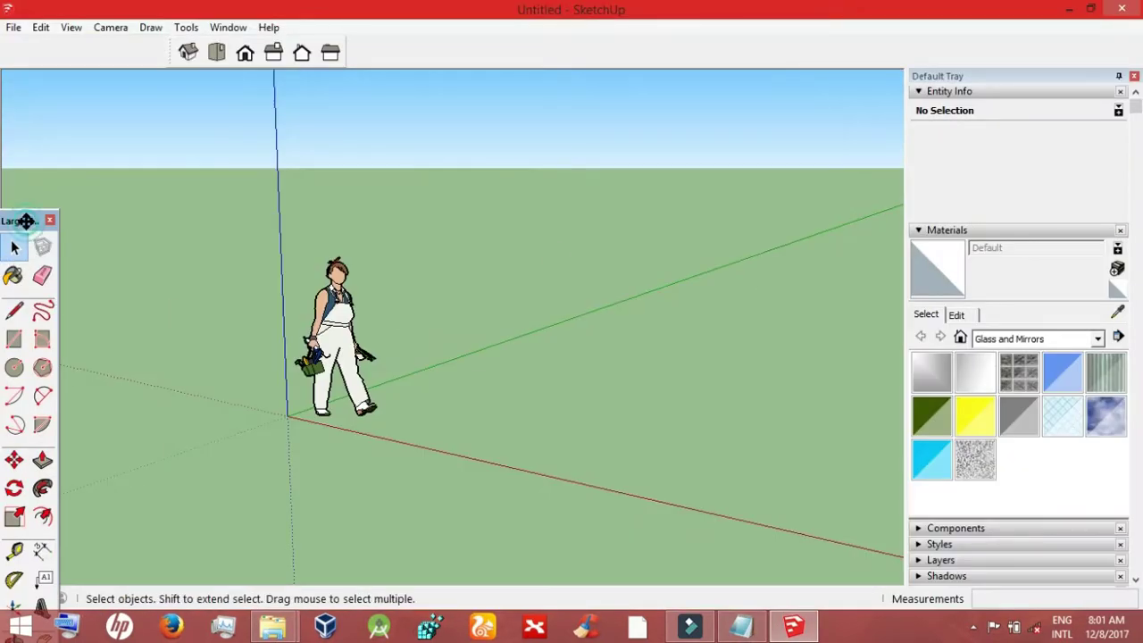
# Step: Dock the Large Tool Set at the left edge and cycle through Top, Iso, Front and Back views, ending on Iso
pyautogui.moveTo(26, 221); pyautogui.dragTo(36, 42)
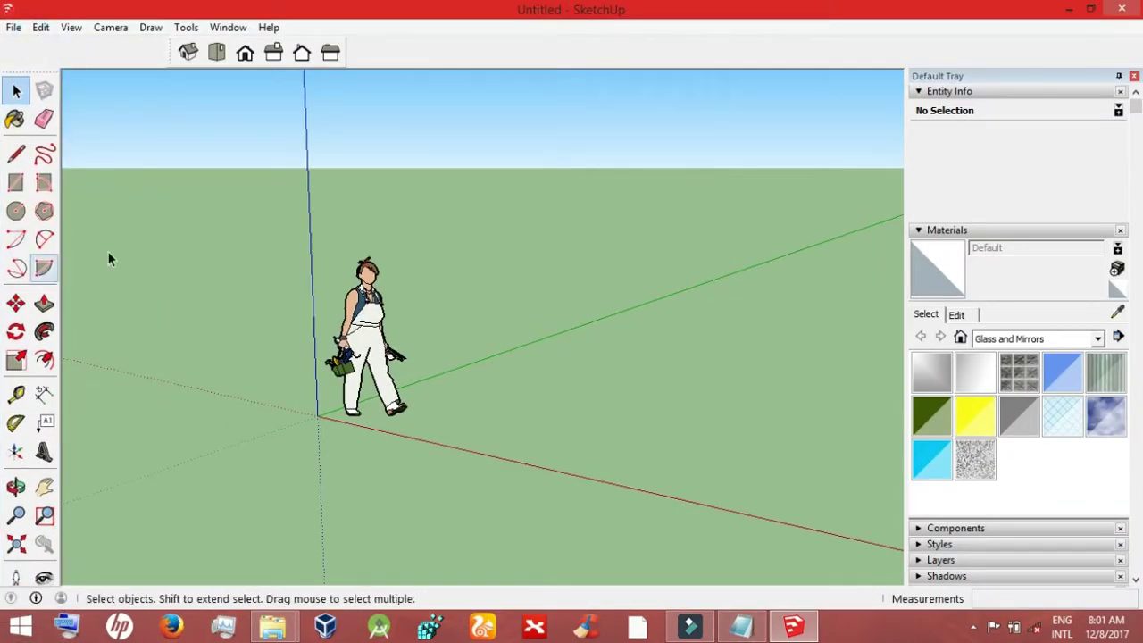
pyautogui.click(217, 52)
pyautogui.click(188, 52)
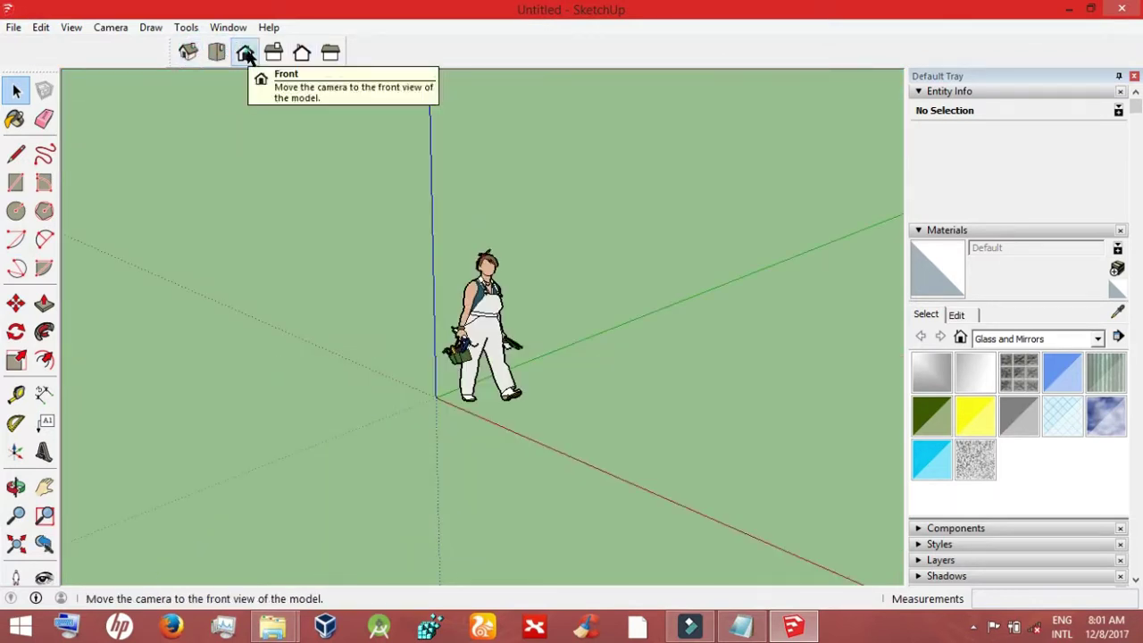
pyautogui.click(246, 53)
pyautogui.click(302, 52)
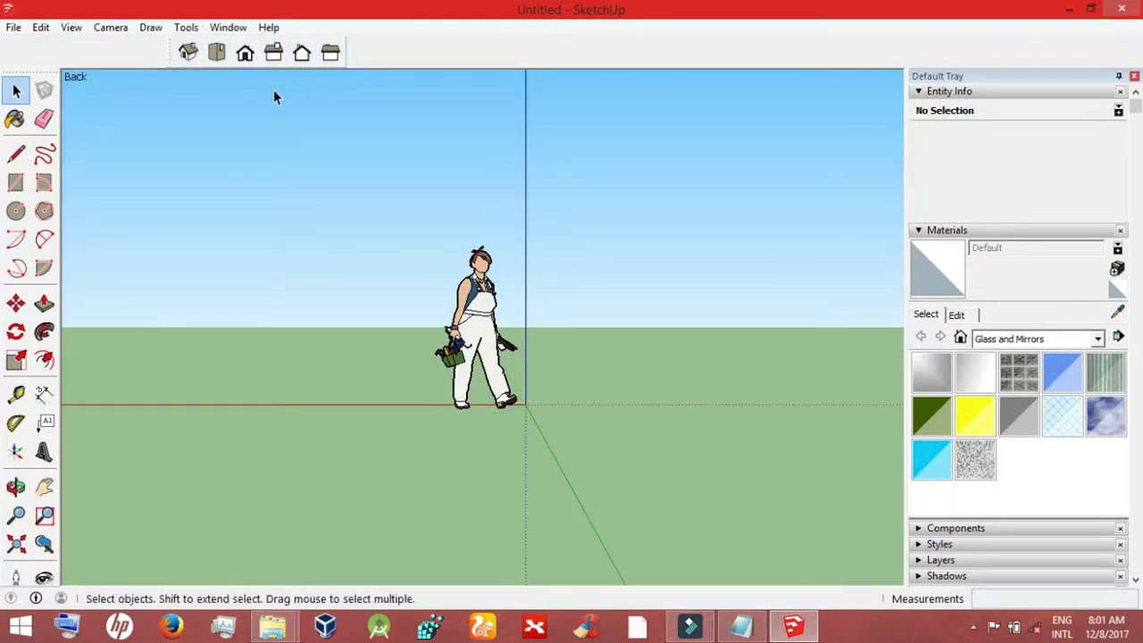
pyautogui.click(217, 51)
pyautogui.click(189, 52)
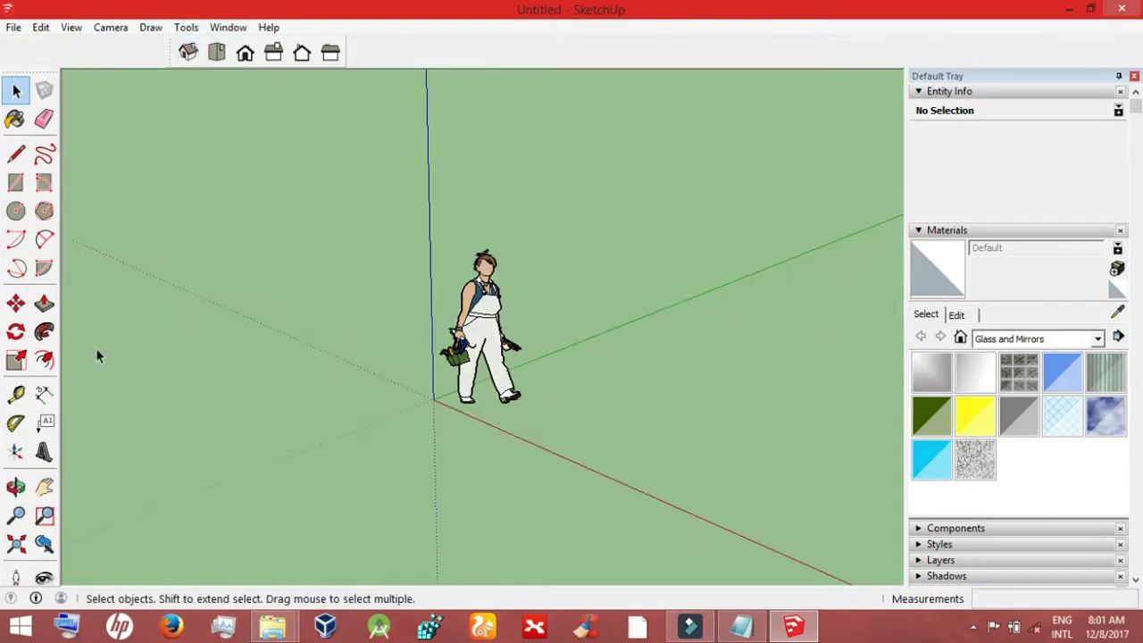
# Step: Draw a triangle with the Line tool, starting and closing at the axis origin
pyautogui.click(16, 154)
pyautogui.click(434, 400)
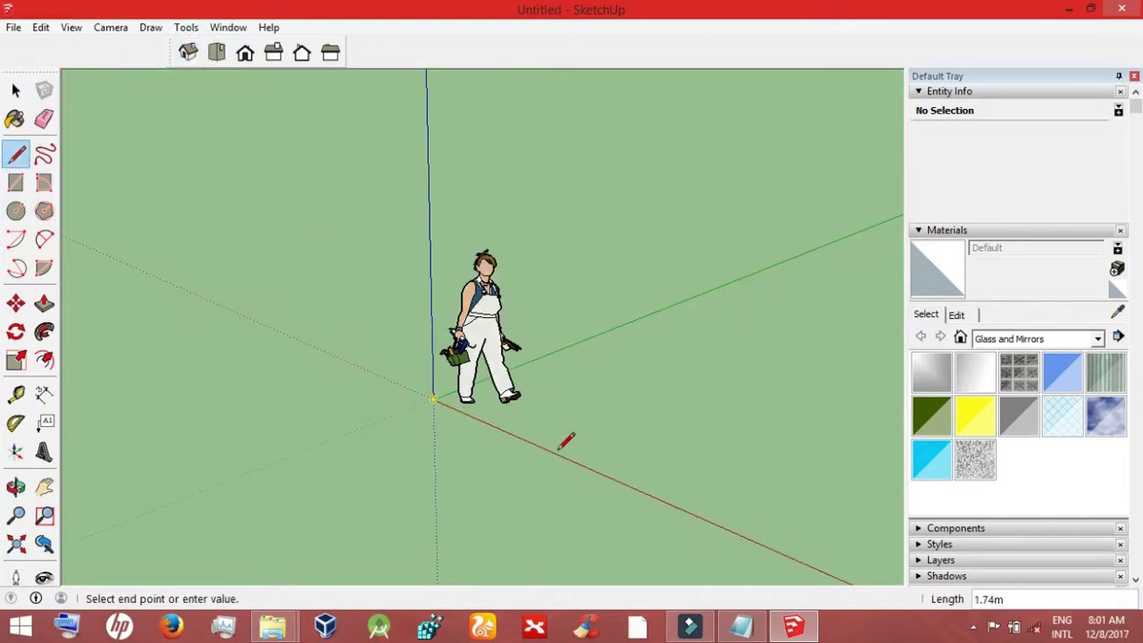
pyautogui.click(712, 291)
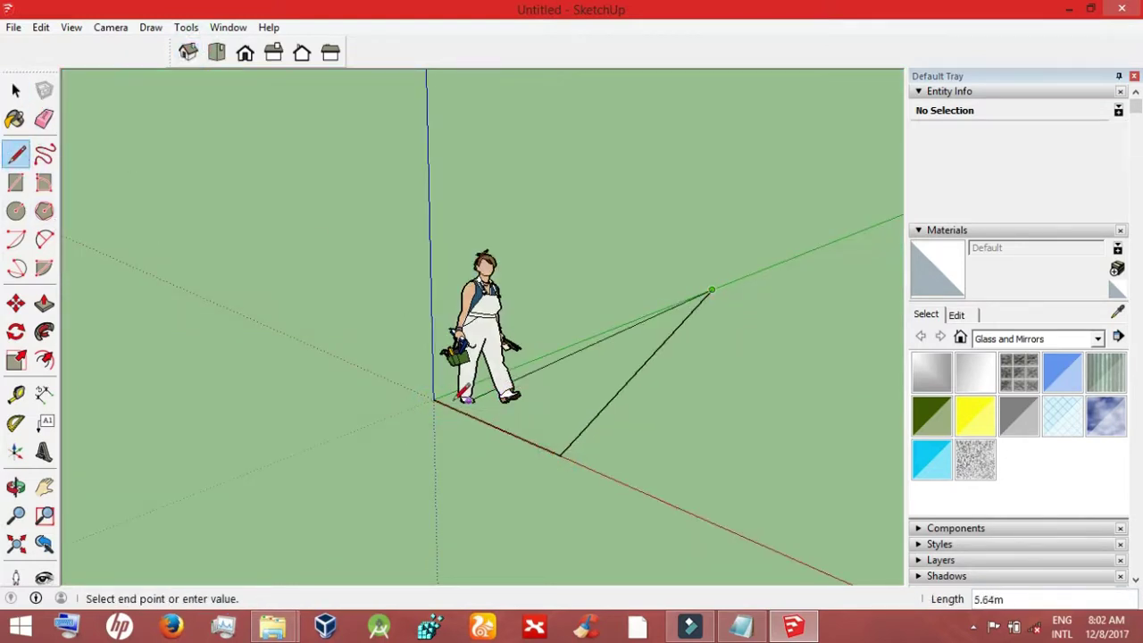
pyautogui.click(434, 399)
# Step: Sketch three closed freehand shapes: beside the triangle, on the right, and on the left
pyautogui.click(44, 154)
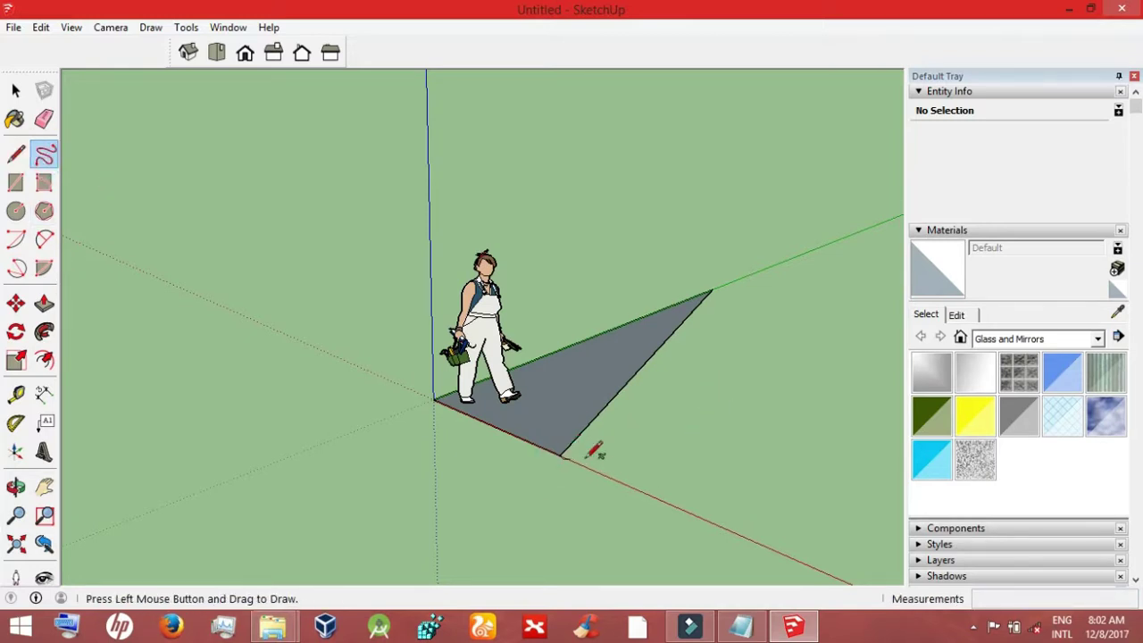
pyautogui.moveTo(662, 441); pyautogui.dragTo(581, 459)
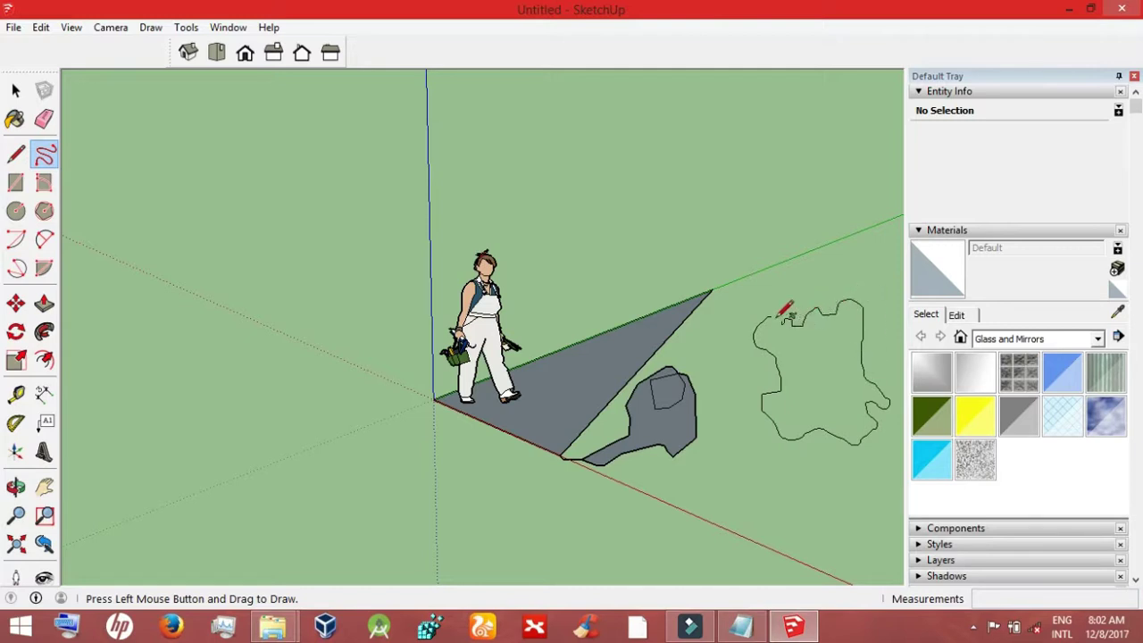
pyautogui.moveTo(778, 315); pyautogui.dragTo(774, 315)
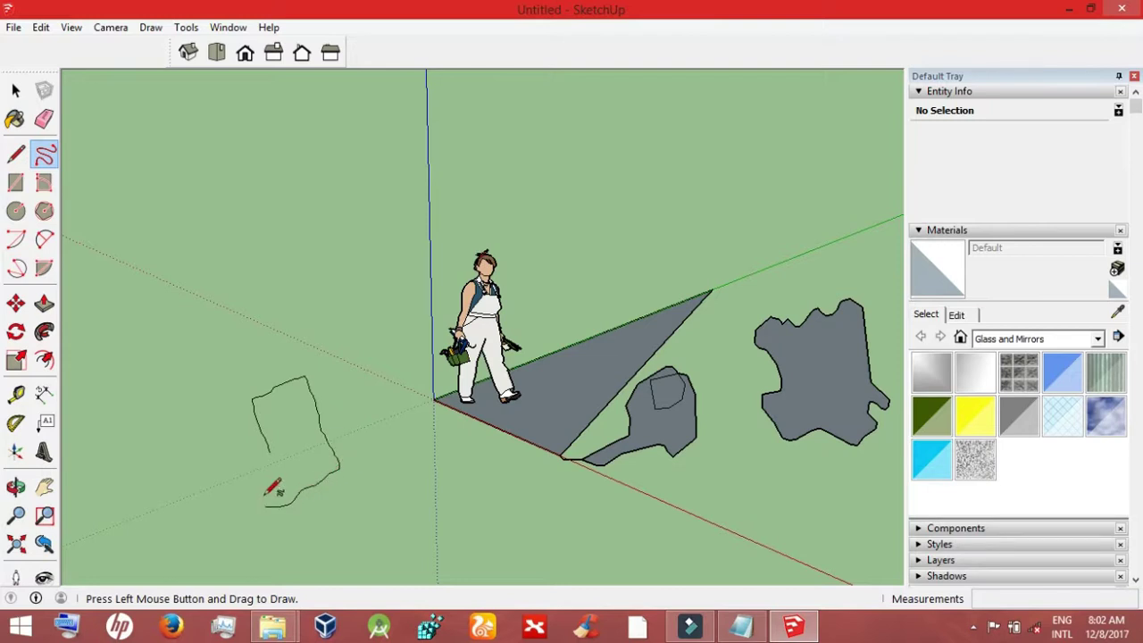
pyautogui.moveTo(277, 447); pyautogui.dragTo(273, 437)
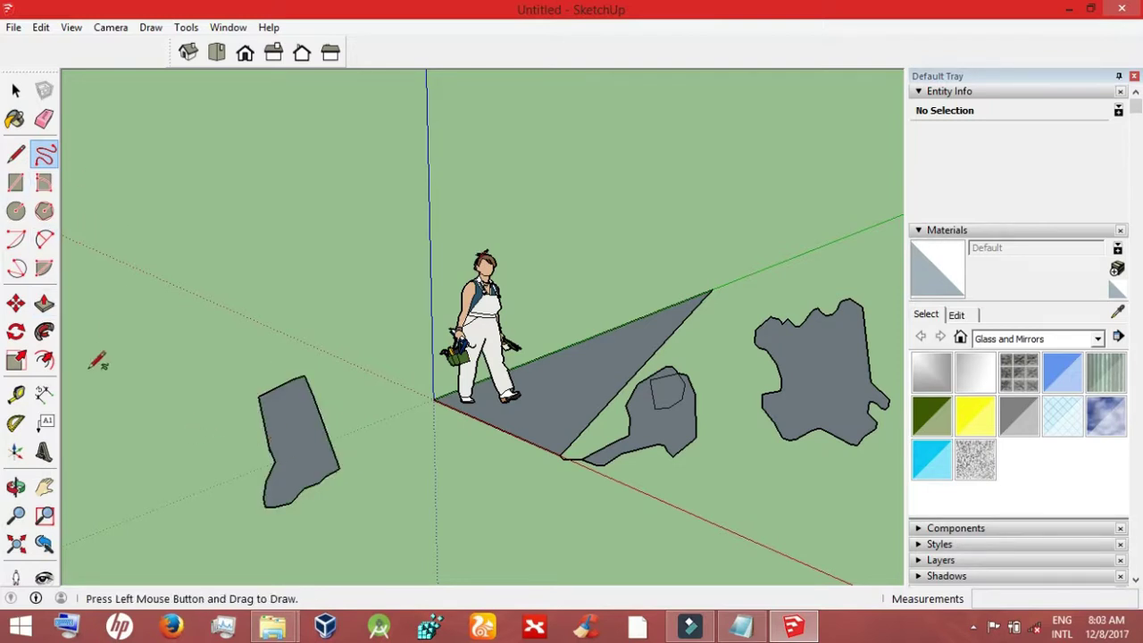
# Step: Create the 3D text 'GHANA' and pick it up for placement
pyautogui.click(47, 454)
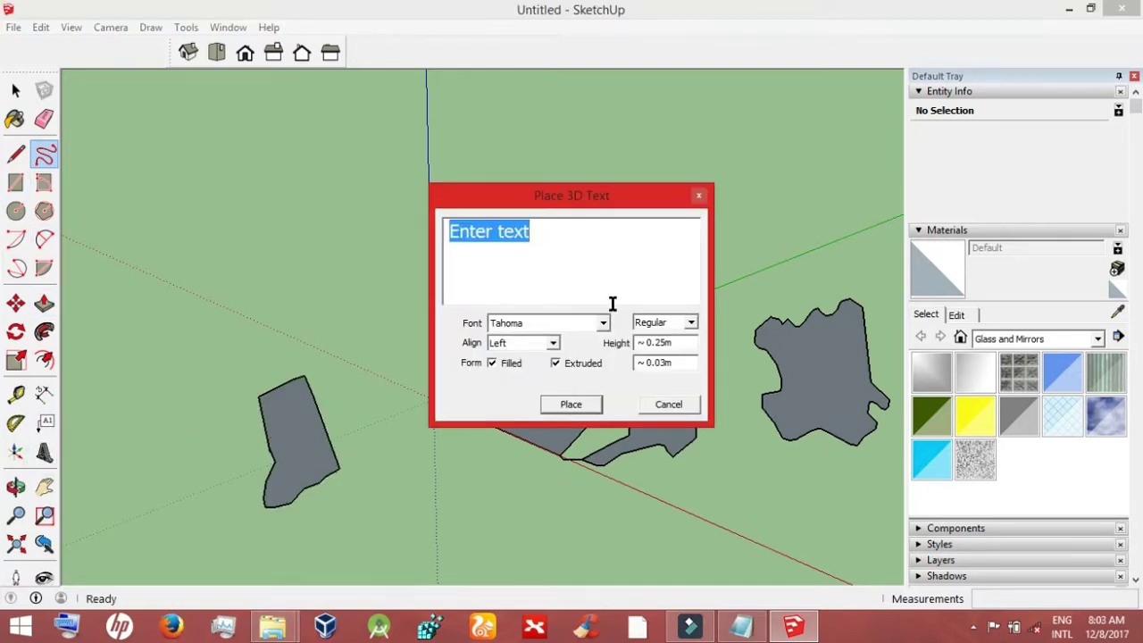
pyautogui.write('GHANA')
pyautogui.click(571, 403)
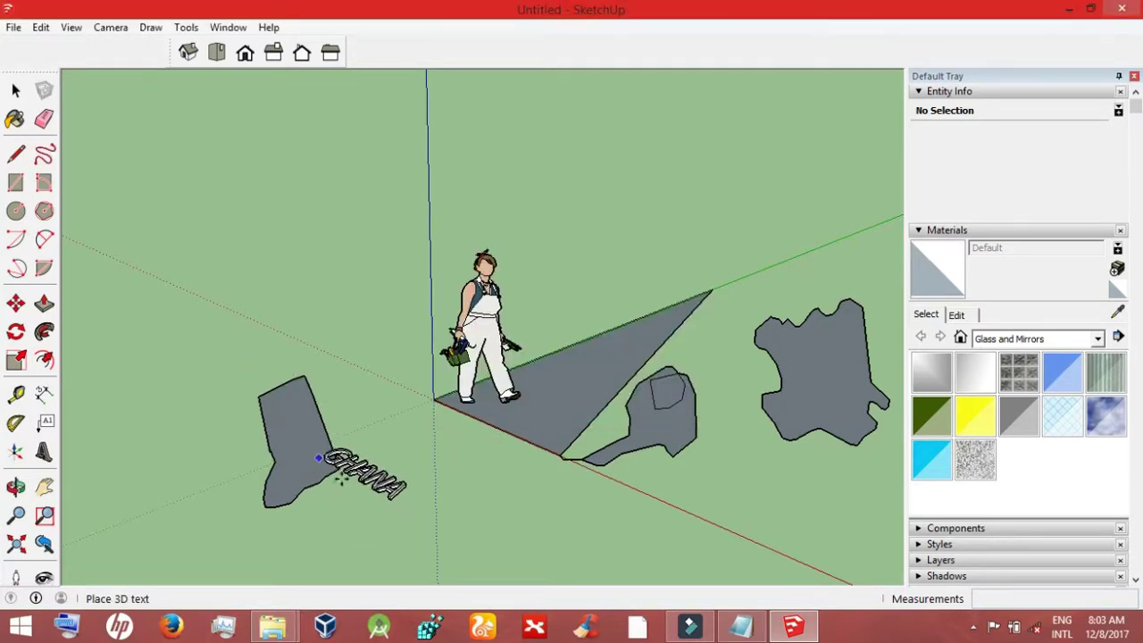
# Step: Place the GHANA text and rotate it to run horizontally on the ground plane
pyautogui.click(347, 480)
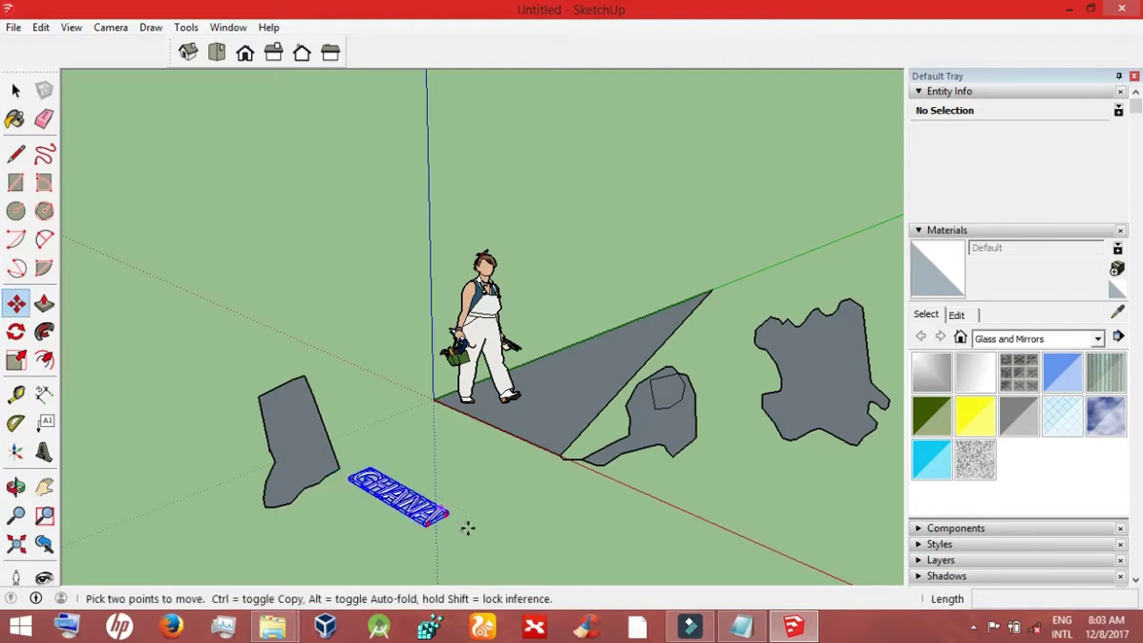
pyautogui.click(17, 332)
pyautogui.rightClick(17, 334)
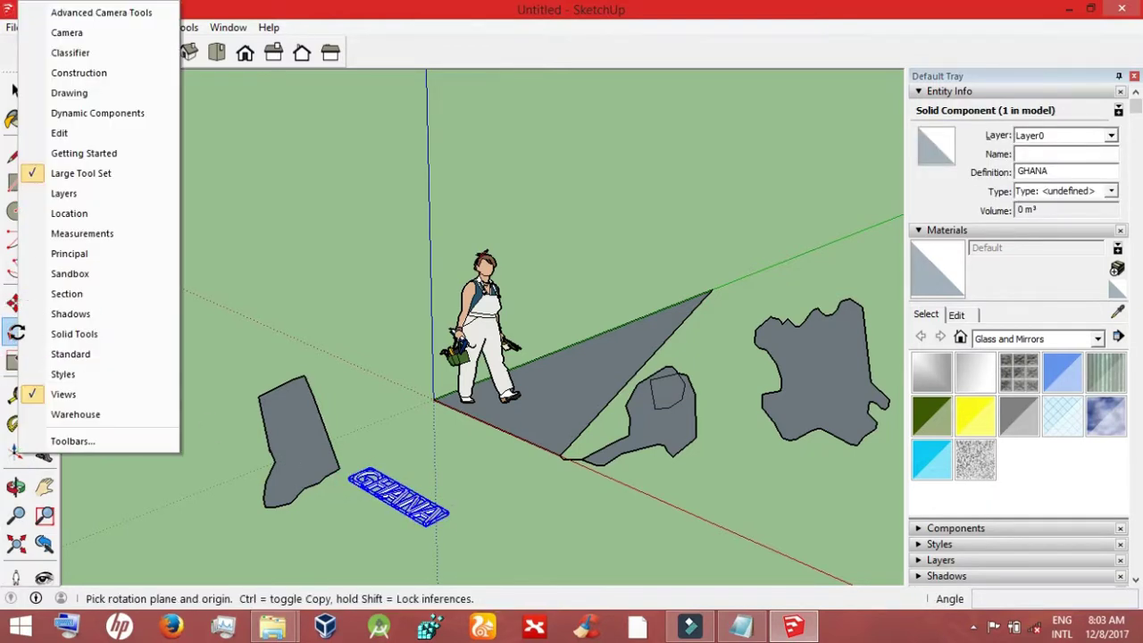
pyautogui.click(17, 334)
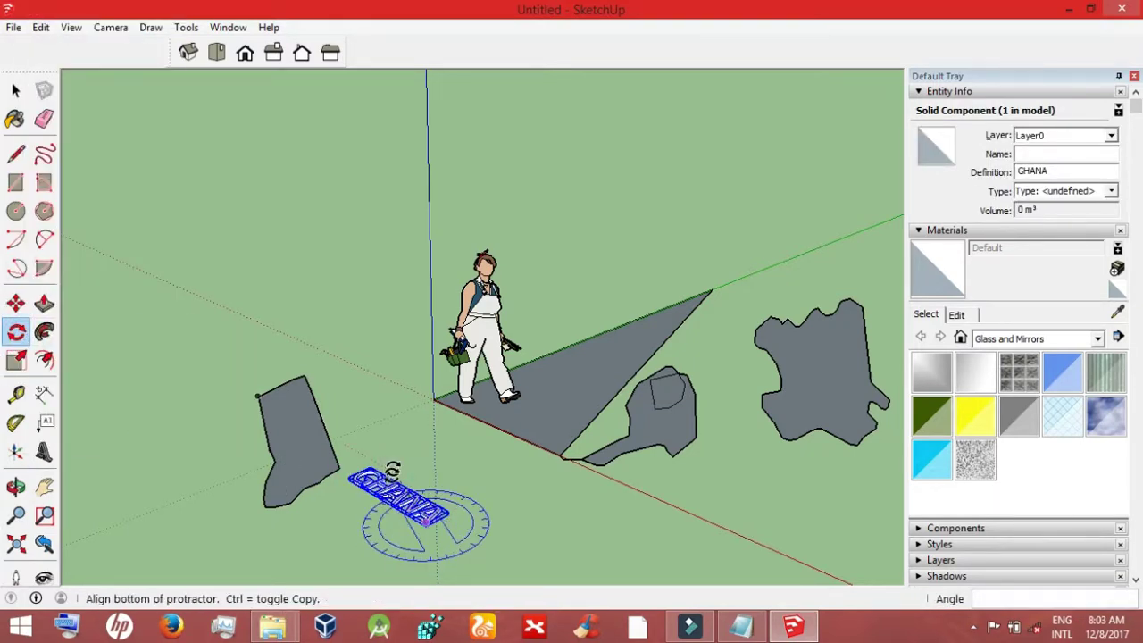
pyautogui.moveTo(405, 460)
pyautogui.mouseDown()
pyautogui.moveTo(393, 500)
pyautogui.moveTo(421, 534)
pyautogui.mouseUp()
pyautogui.click(384, 514)
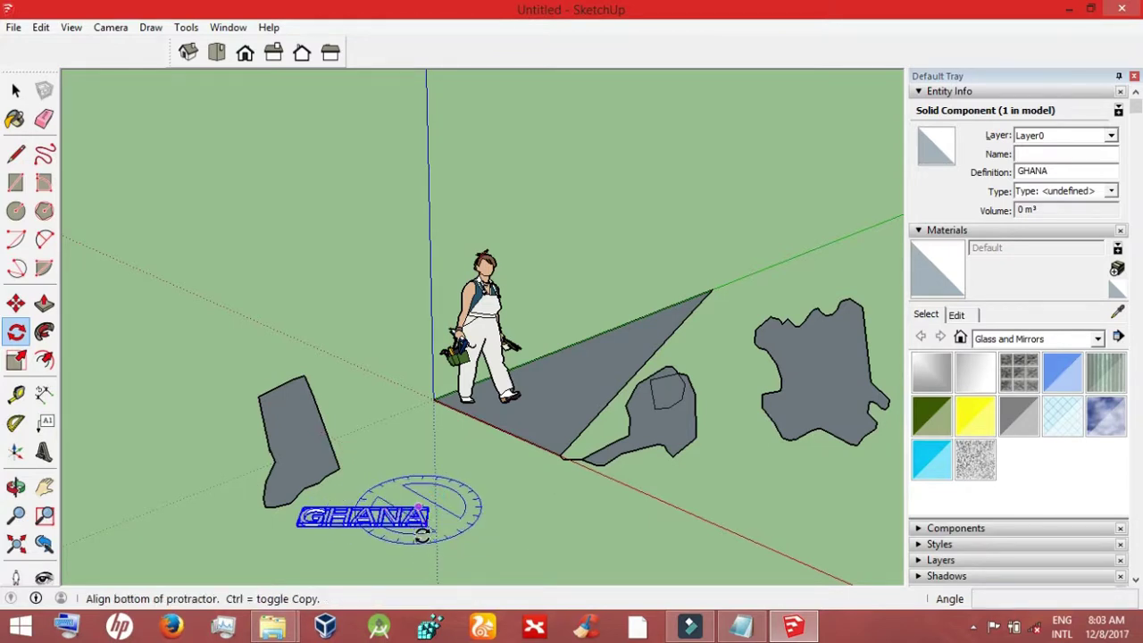
pyautogui.click(421, 462)
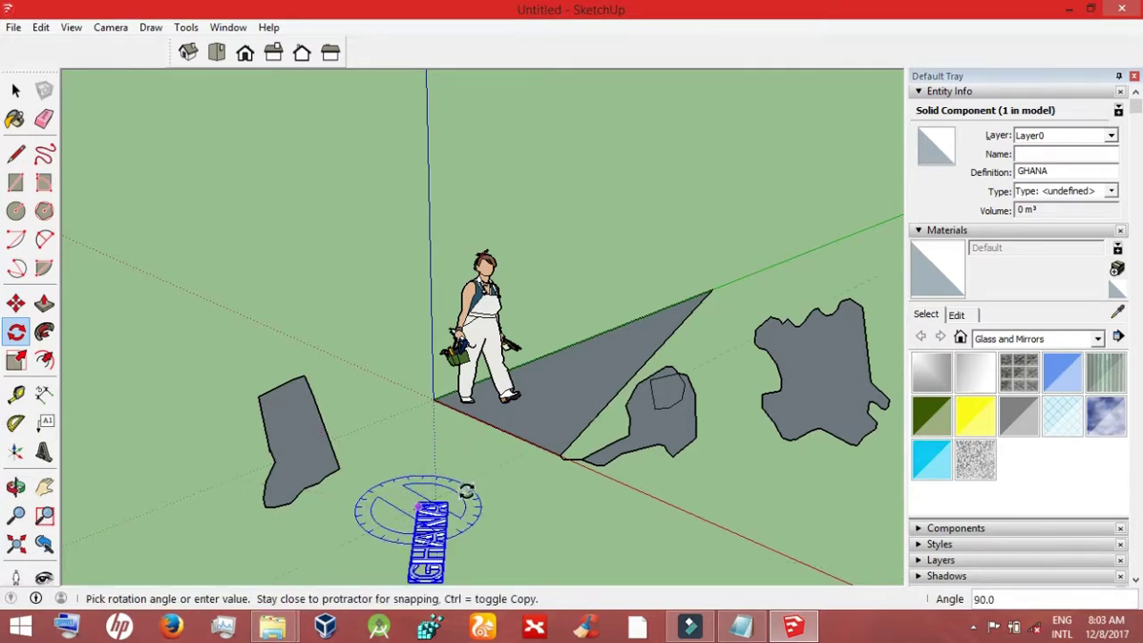
pyautogui.click(15, 90)
# Step: Move the GHANA text below the left shape, checking the layout from the top view
pyautogui.click(299, 572)
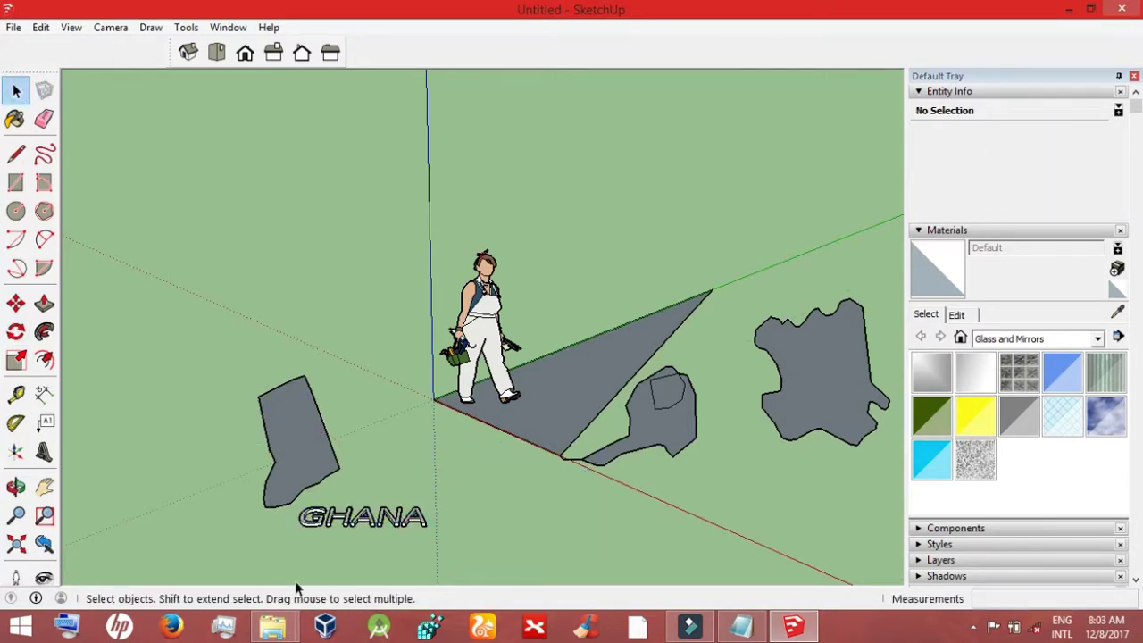
pyautogui.click(357, 516)
pyautogui.press('m')
pyautogui.click(382, 523)
pyautogui.click(306, 432)
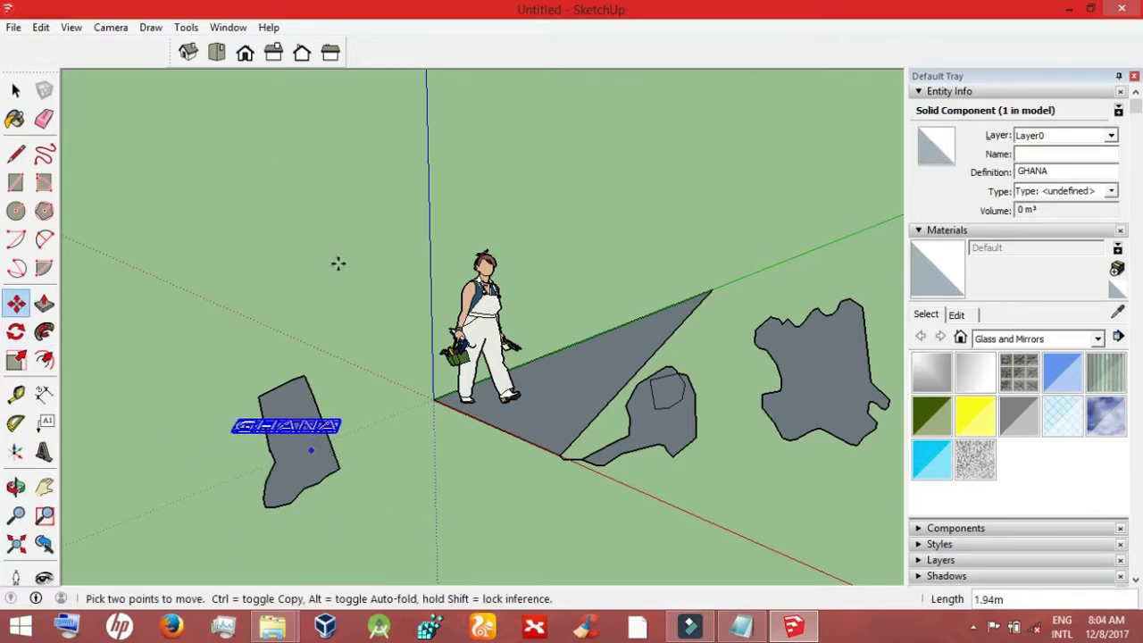
pyautogui.click(217, 53)
pyautogui.click(188, 53)
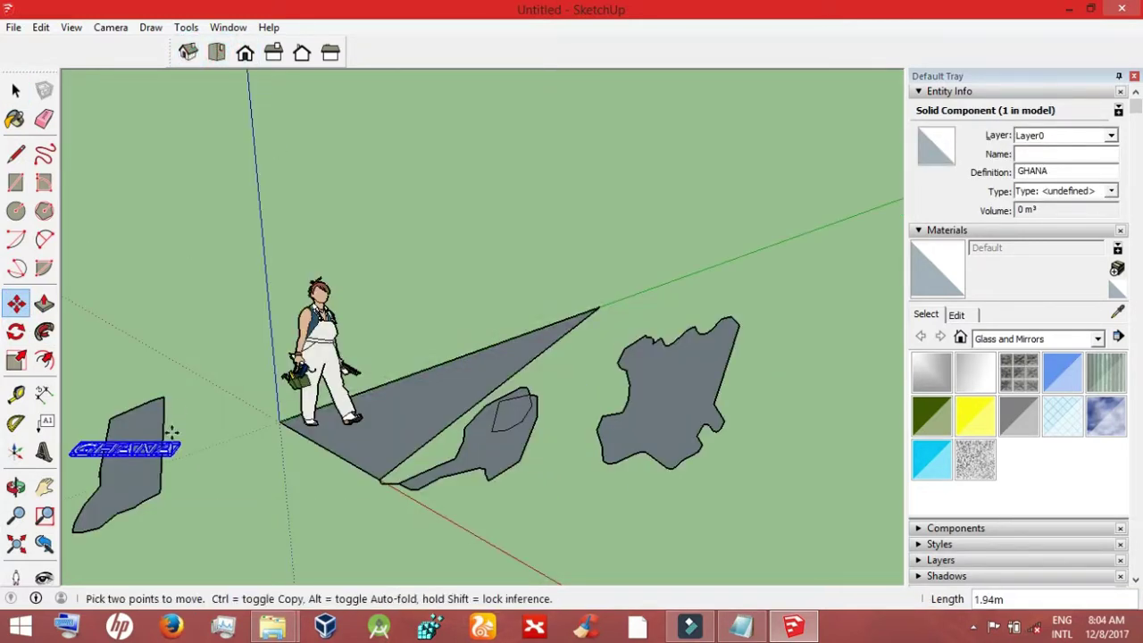
pyautogui.click(166, 438)
pyautogui.click(197, 559)
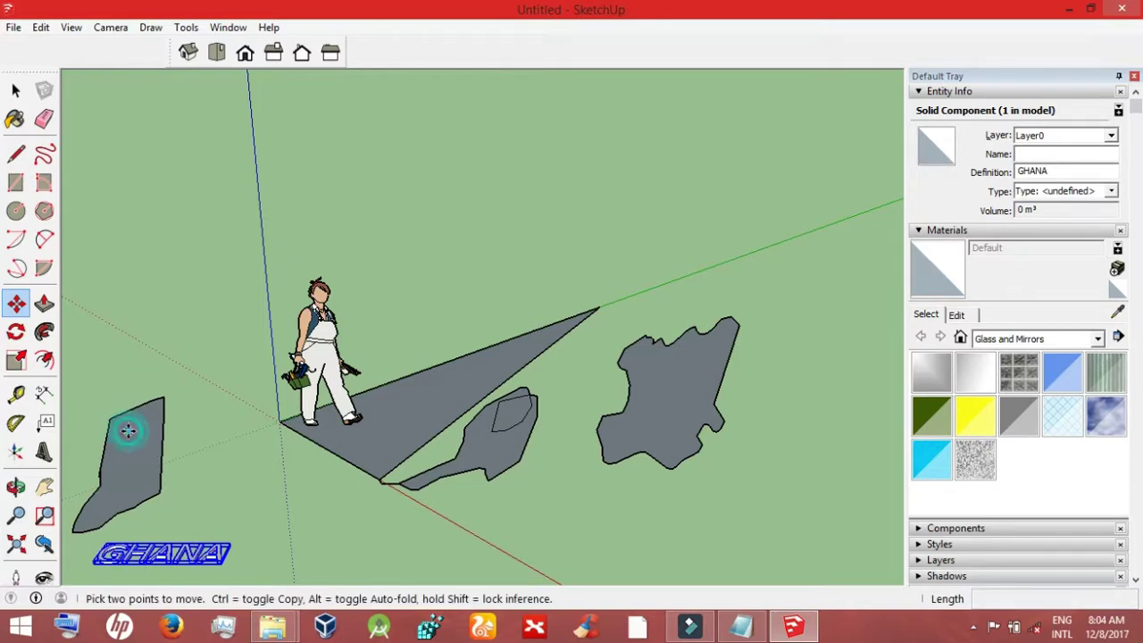
pyautogui.click(128, 428)
pyautogui.press('Escape')
# Step: Select the left shape's face and shift it slightly to the right
pyautogui.press('c')
pyautogui.press('space')
pyautogui.click(125, 454)
pyautogui.press('f')
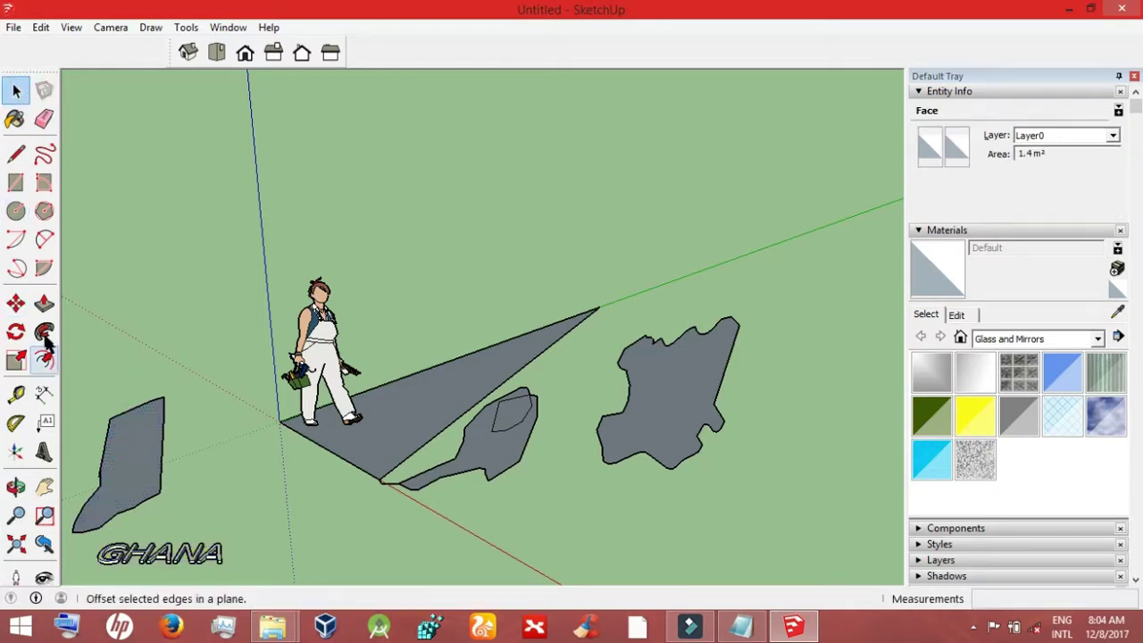
pyautogui.press('m')
pyautogui.click(186, 459)
# Step: Push/pull the country-shaped face and the left shape to give both some thickness
pyautogui.press('space')
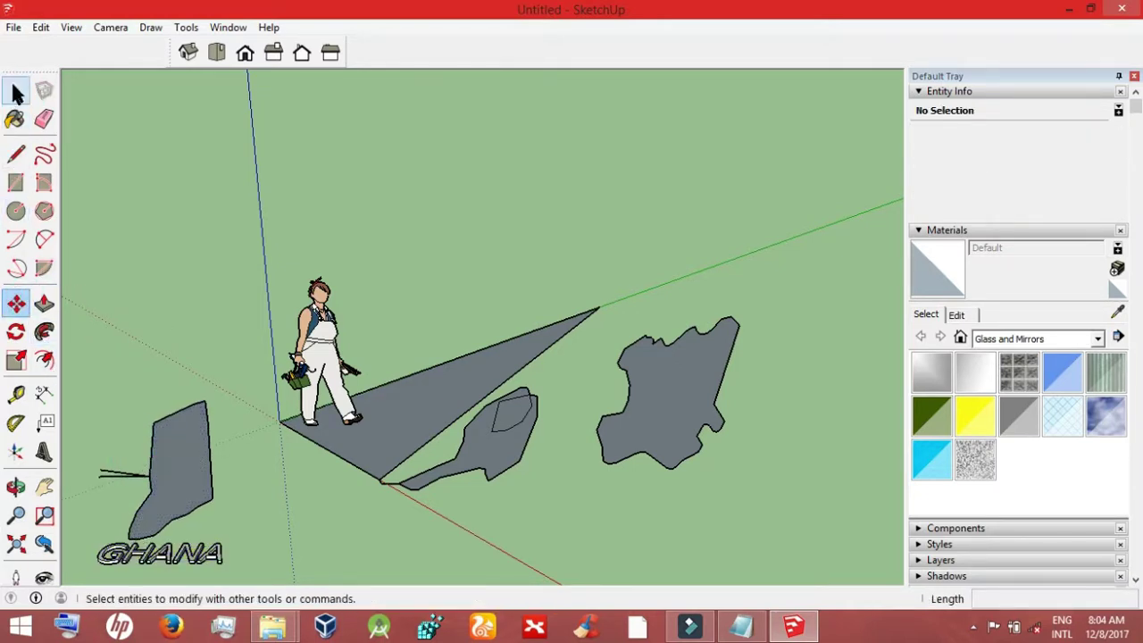
pyautogui.click(44, 303)
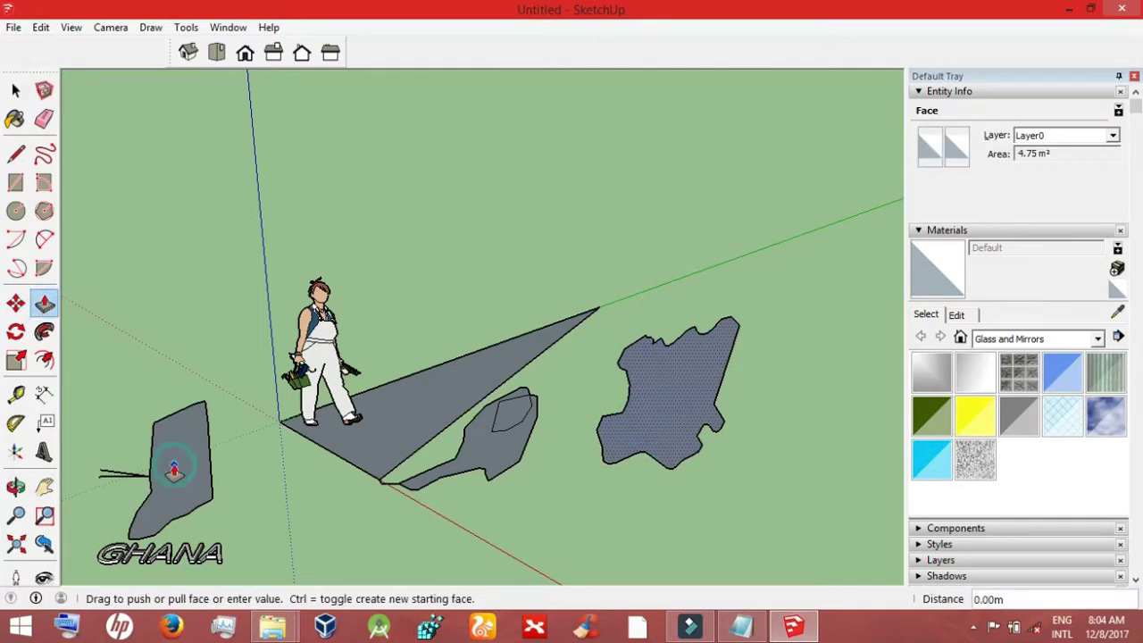
pyautogui.click(15, 90)
pyautogui.click(178, 437)
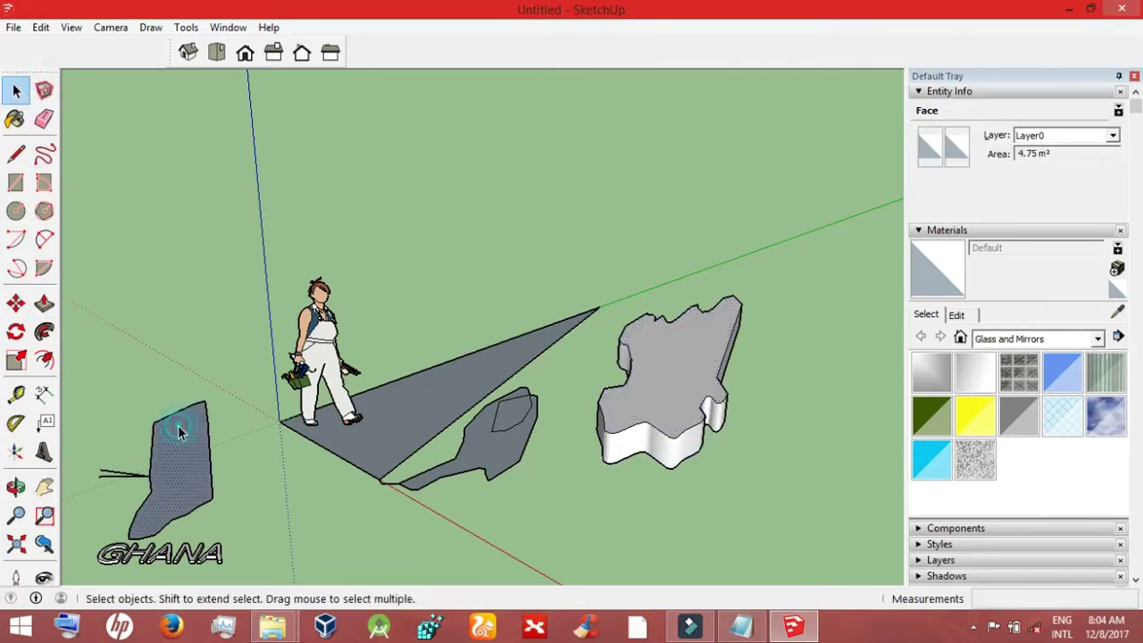
pyautogui.click(43, 303)
pyautogui.click(174, 451)
pyautogui.click(159, 466)
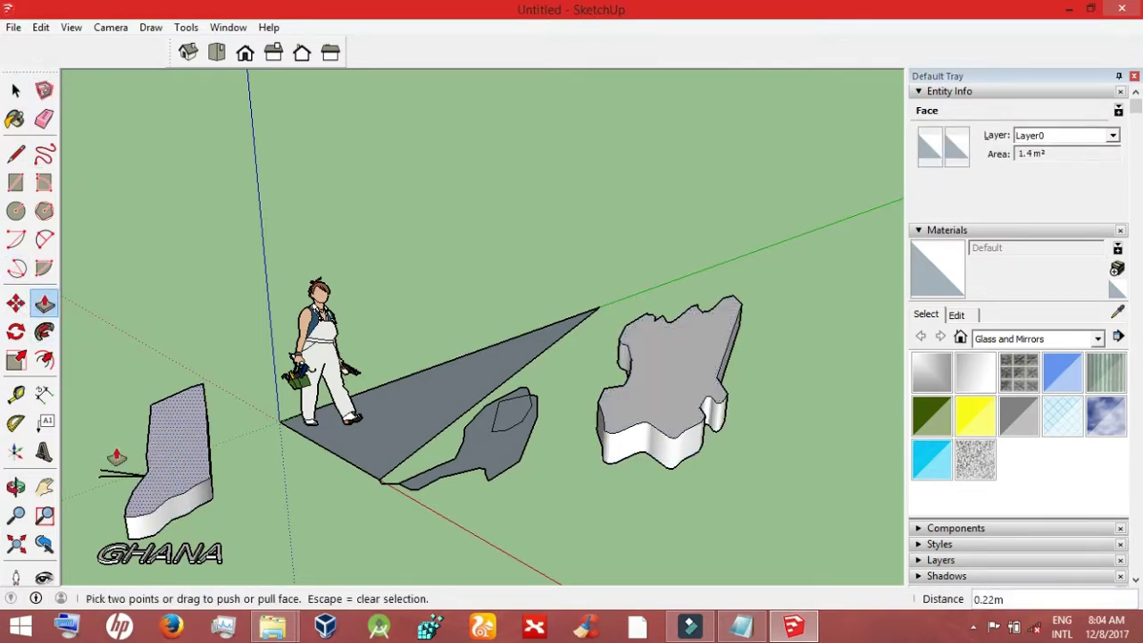
pyautogui.click(15, 90)
# Step: Extrude the face beside the floor triangle into a tall block, then lower its top slightly
pyautogui.click(548, 391)
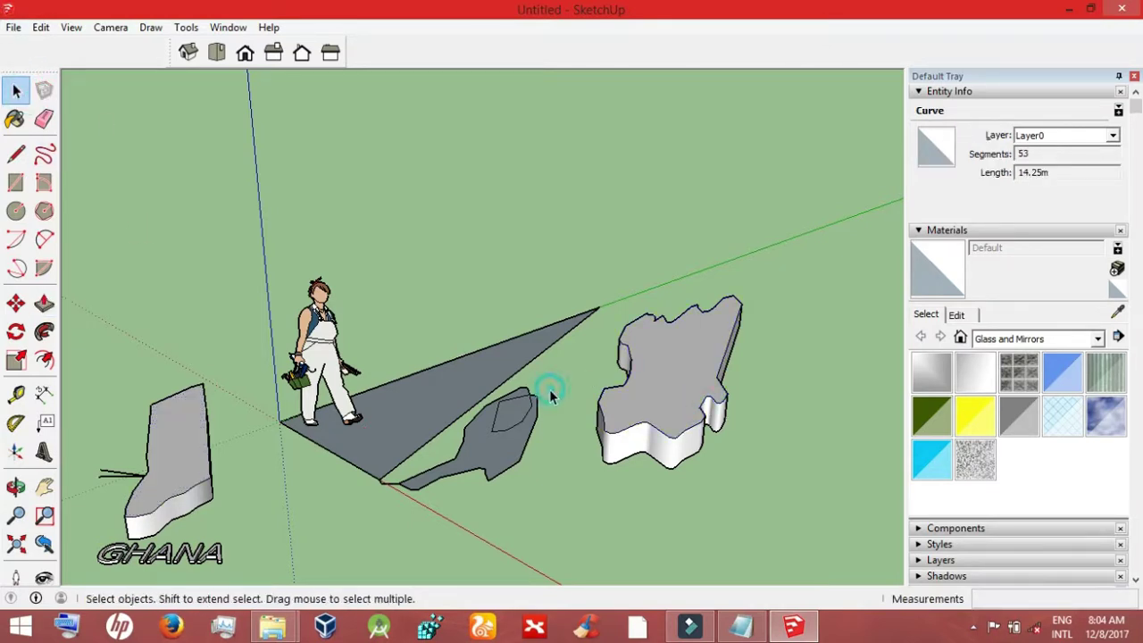
pyautogui.click(473, 454)
pyautogui.click(495, 460)
pyautogui.click(44, 304)
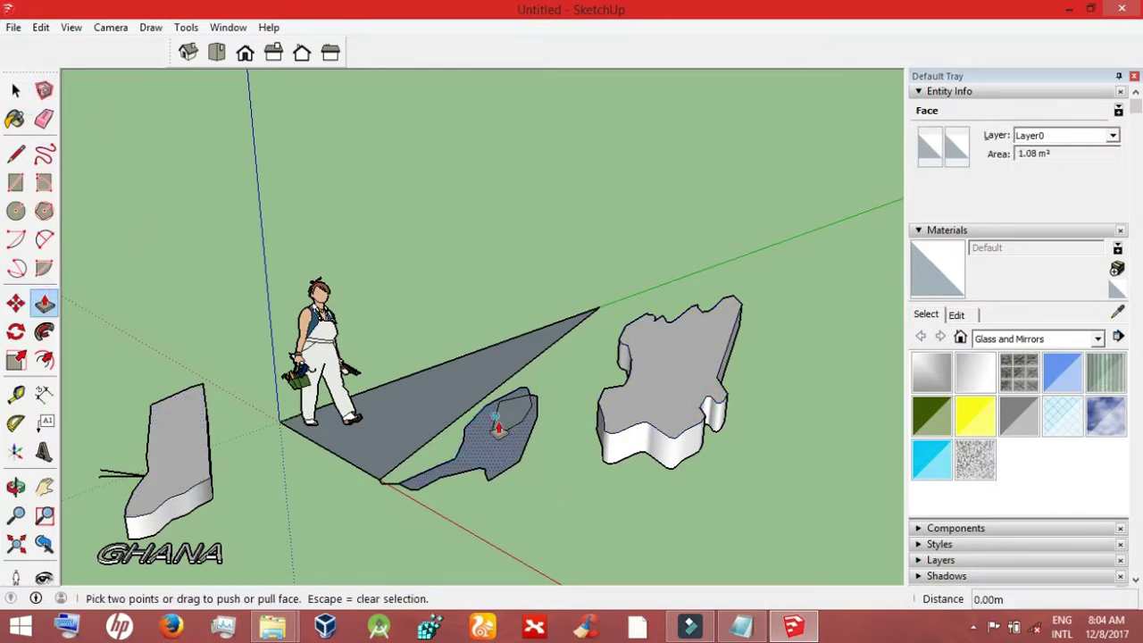
pyautogui.click(500, 427)
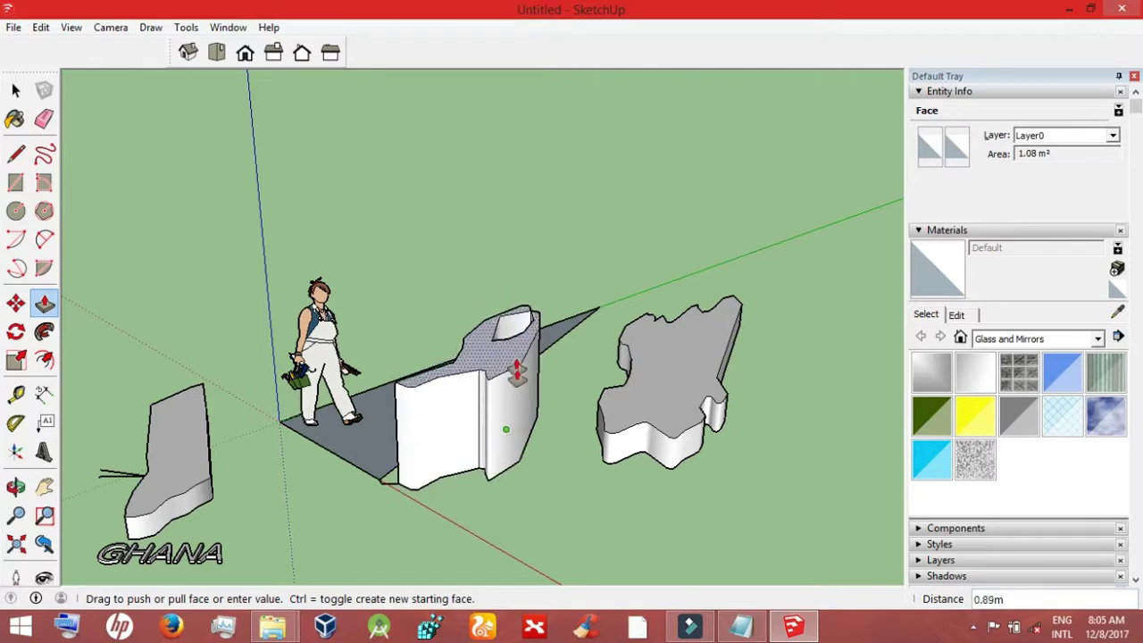
pyautogui.click(522, 242)
pyautogui.click(522, 243)
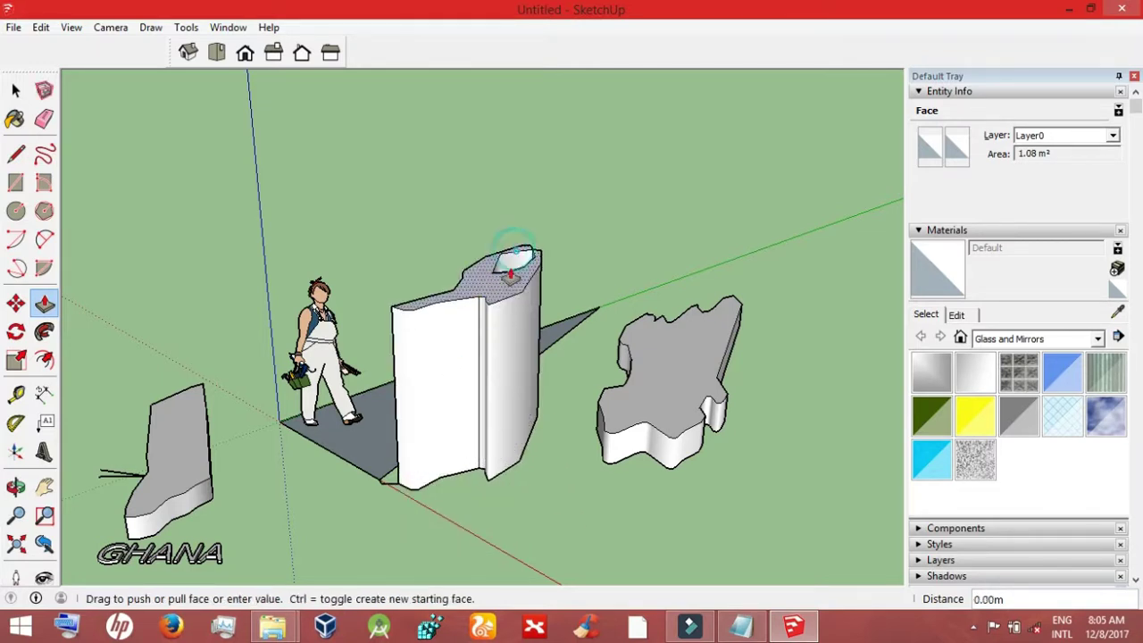
pyautogui.click(474, 248)
pyautogui.click(46, 332)
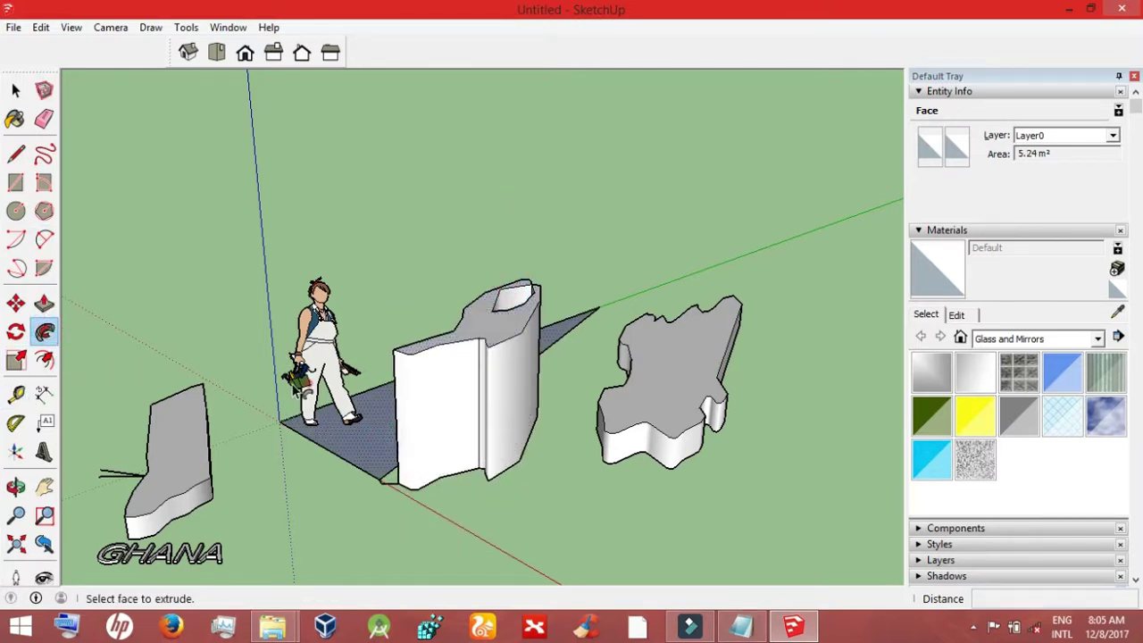
# Step: Scale the left solid up into a larger, taller form
pyautogui.press('s')
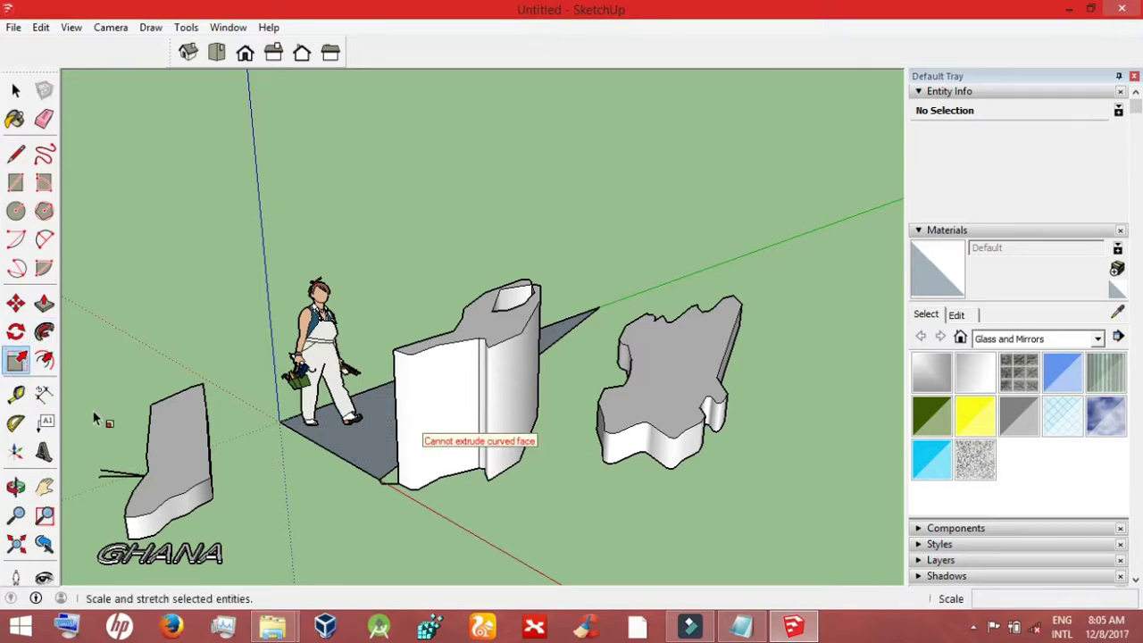
pyautogui.click(134, 482)
pyautogui.moveTo(84, 477); pyautogui.dragTo(77, 470)
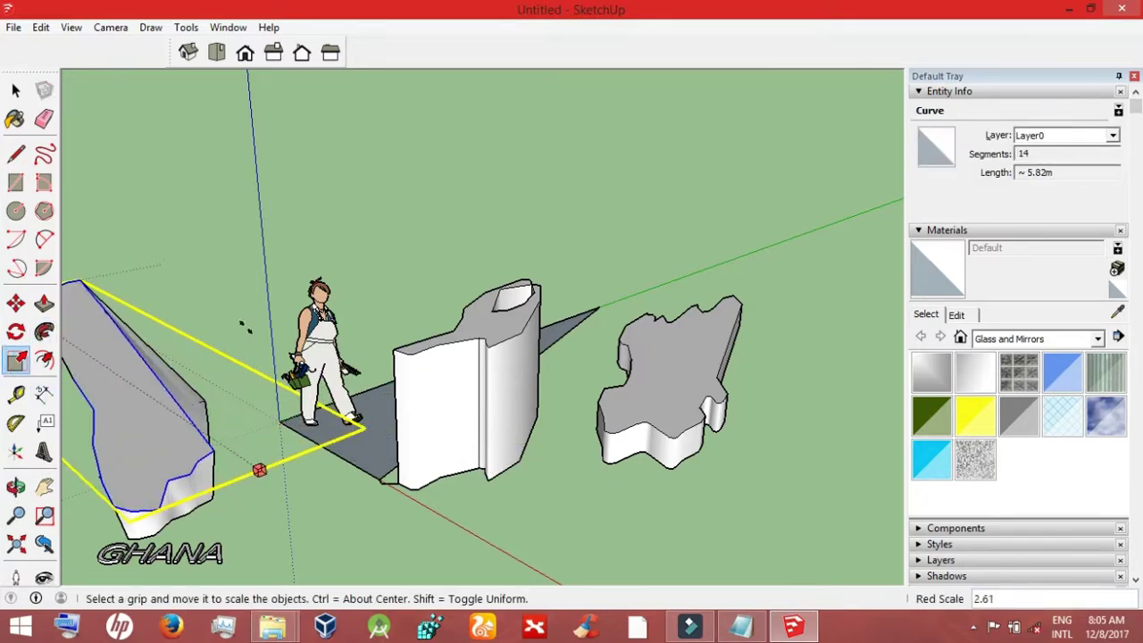
pyautogui.moveTo(152, 397); pyautogui.dragTo(132, 384)
pyautogui.moveTo(259, 469); pyautogui.dragTo(331, 510)
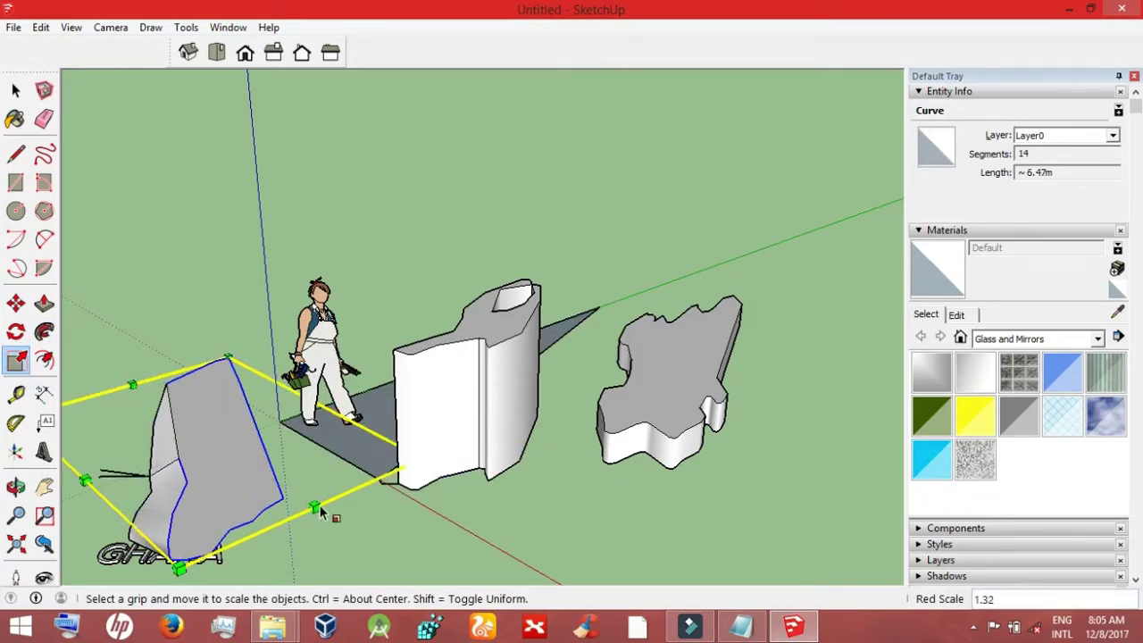
# Step: Place tape-measure guide lines across the tall block's front, then start an offset on the puzzle block's top
pyautogui.click(16, 393)
pyautogui.click(396, 418)
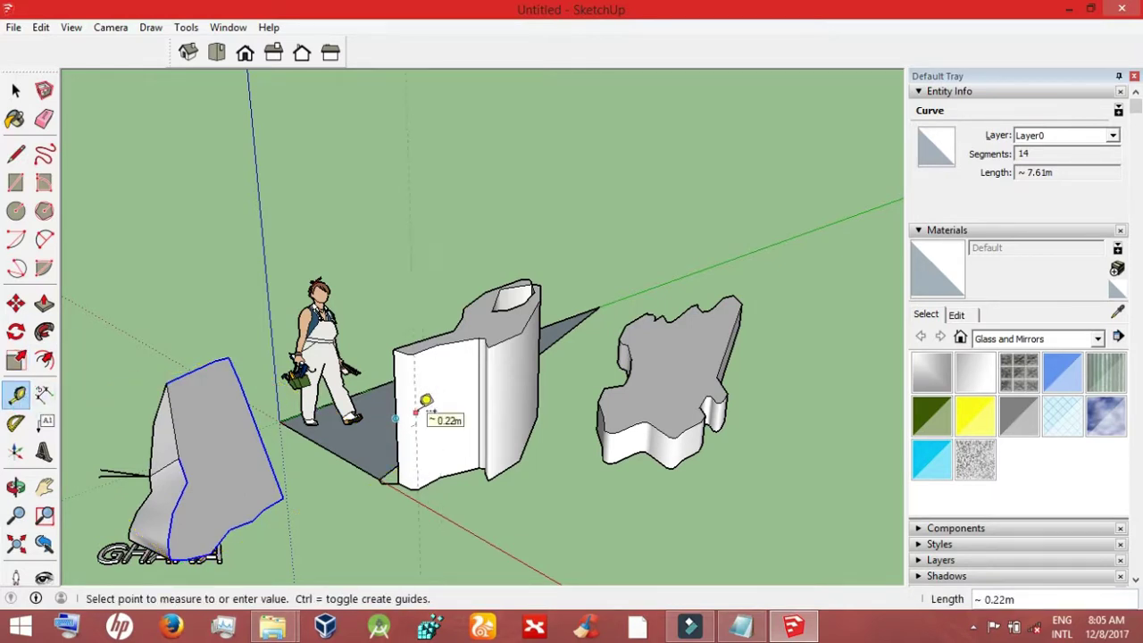
pyautogui.click(427, 400)
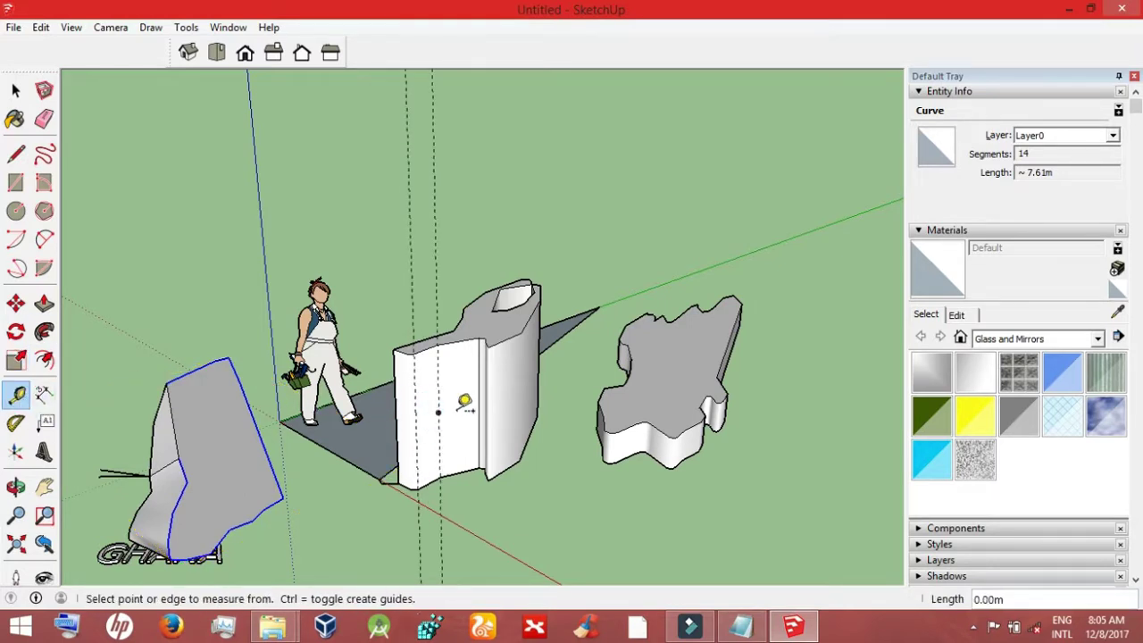
pyautogui.click(438, 413)
pyautogui.click(463, 409)
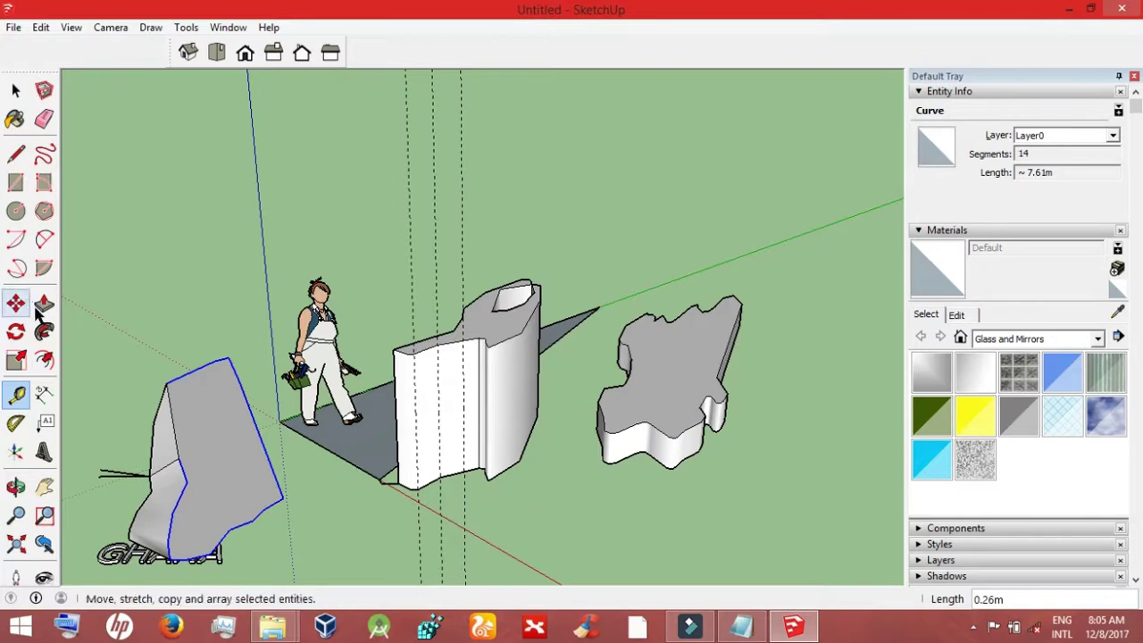
pyautogui.click(43, 360)
pyautogui.click(674, 327)
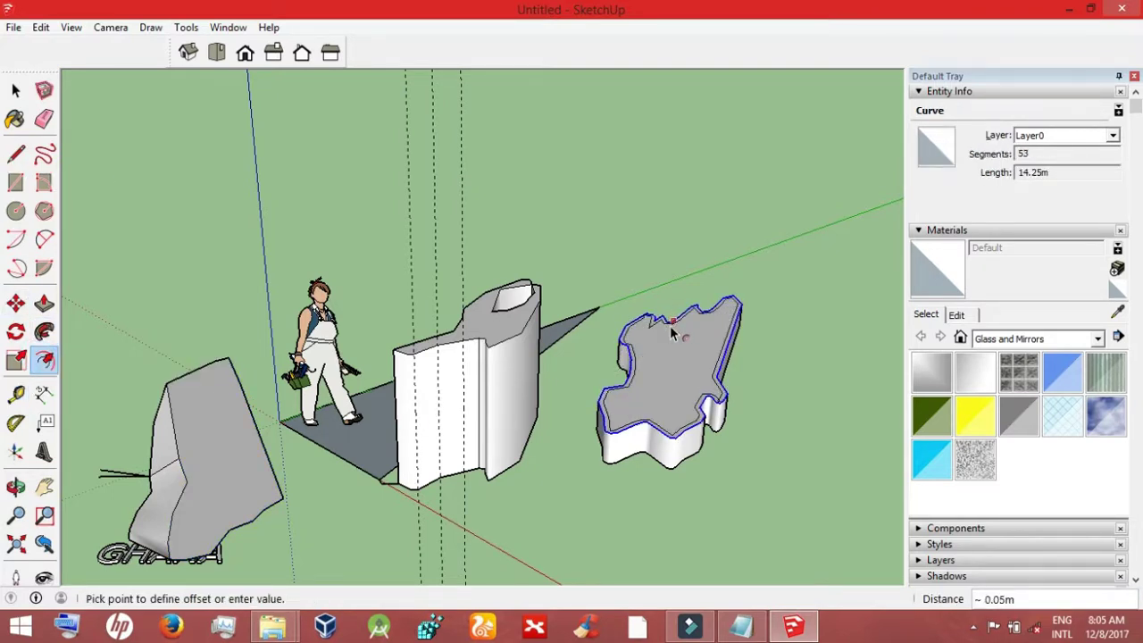
# Step: Hollow the puzzle block to a thin rim, then inset and shallowly push in the rock shape's top
pyautogui.click(665, 318)
pyautogui.click(43, 304)
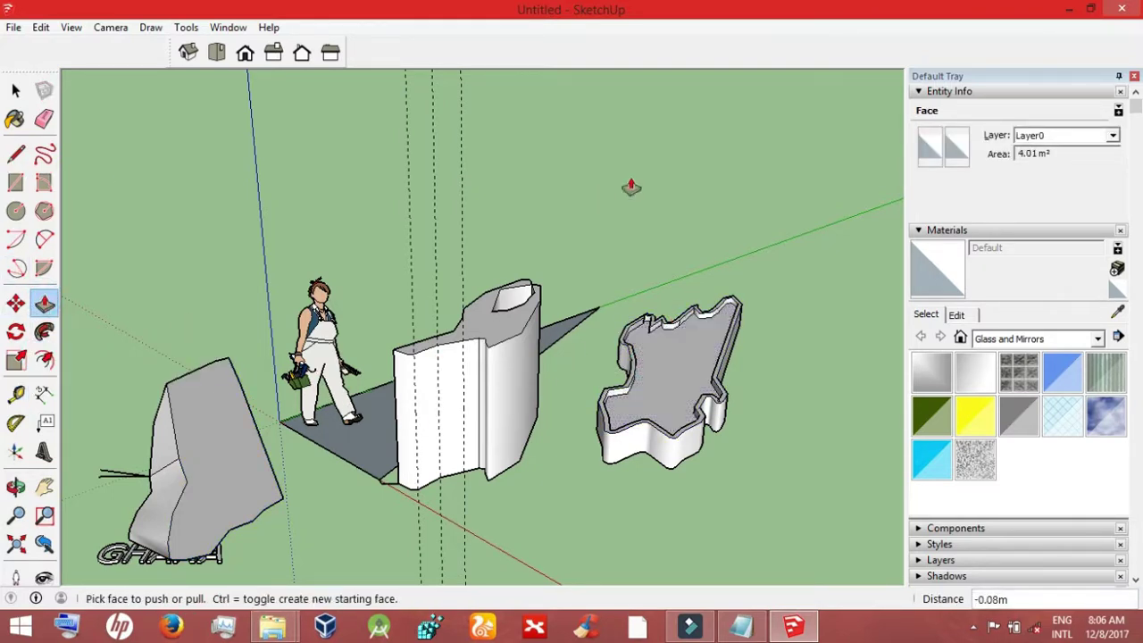
pyautogui.click(44, 362)
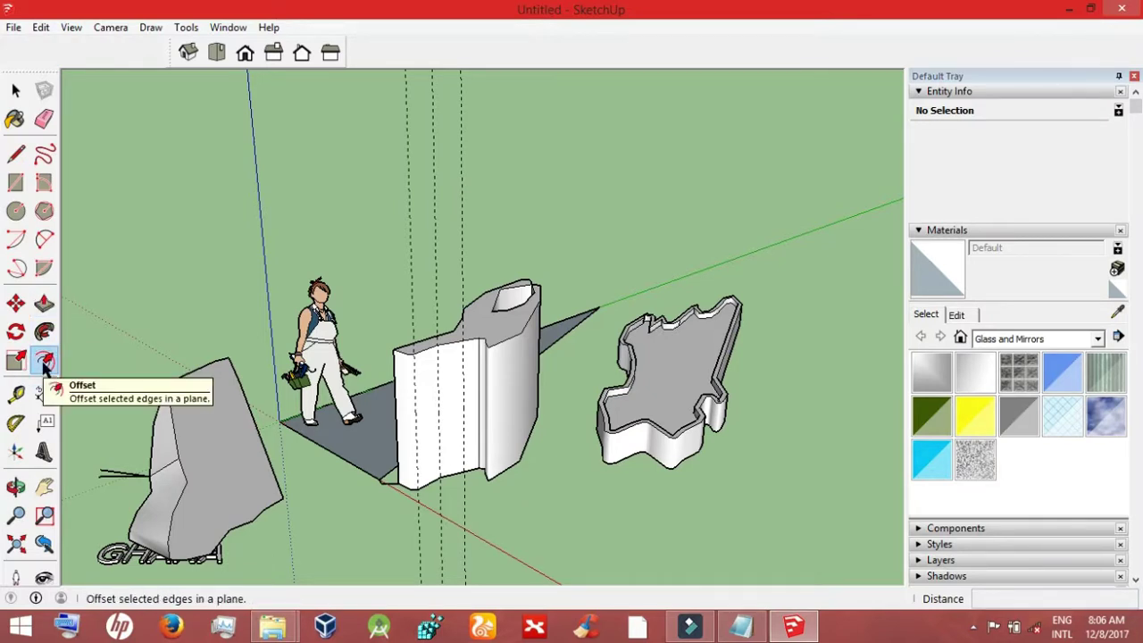
pyautogui.click(191, 384)
pyautogui.click(187, 382)
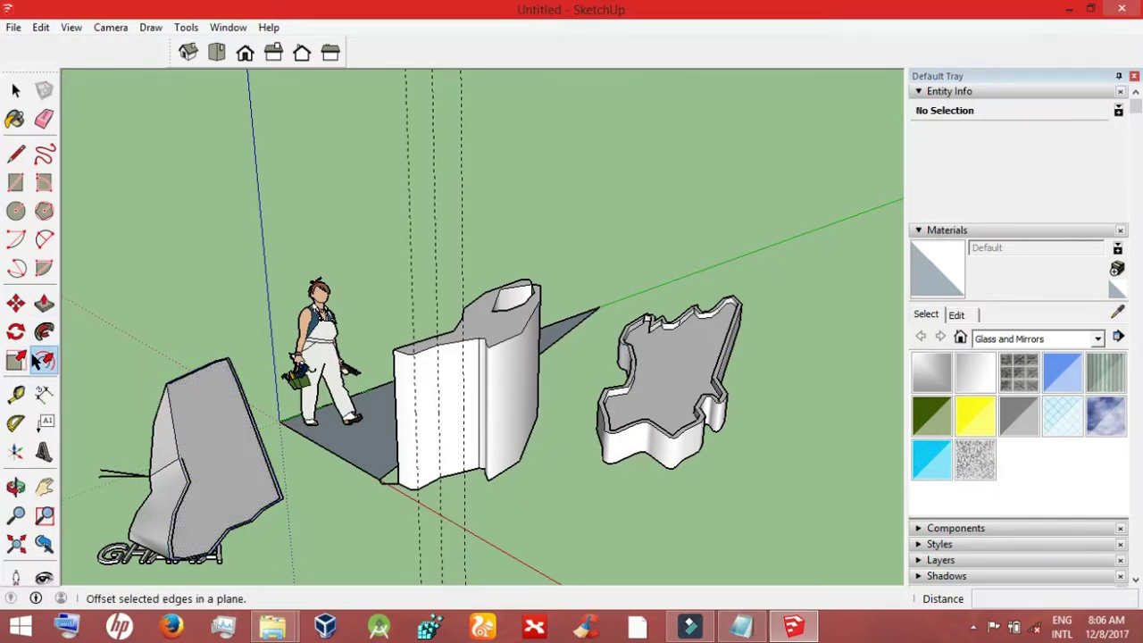
pyautogui.click(44, 304)
pyautogui.click(207, 451)
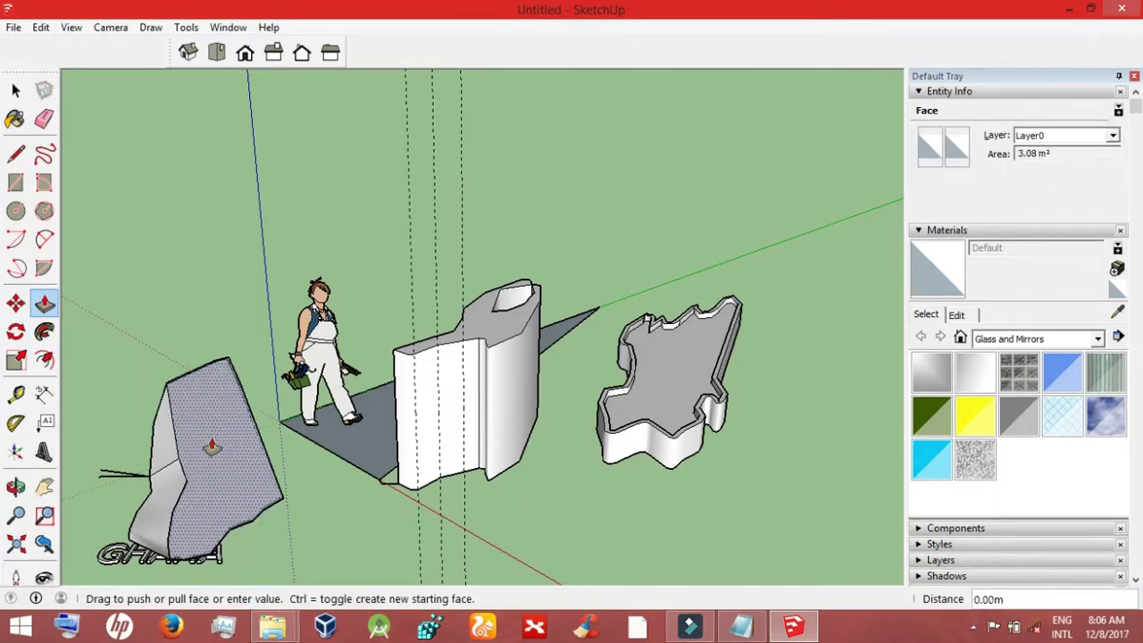
pyautogui.click(205, 459)
# Step: Add a 0.22m dimension at the tall block's base
pyautogui.click(44, 396)
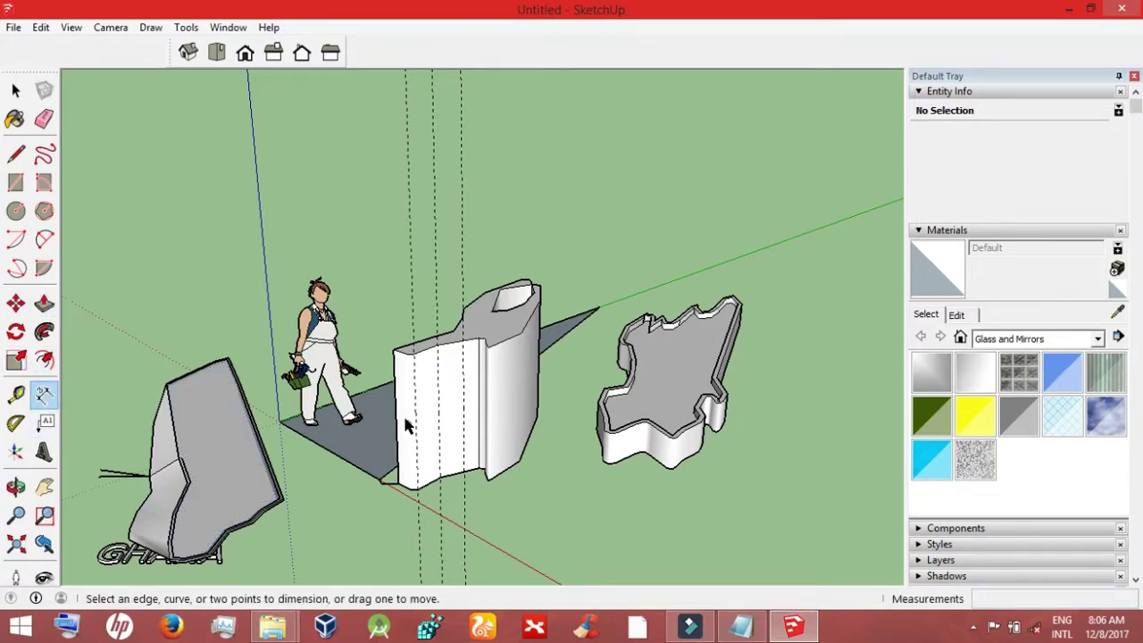
pyautogui.click(416, 427)
pyautogui.click(408, 518)
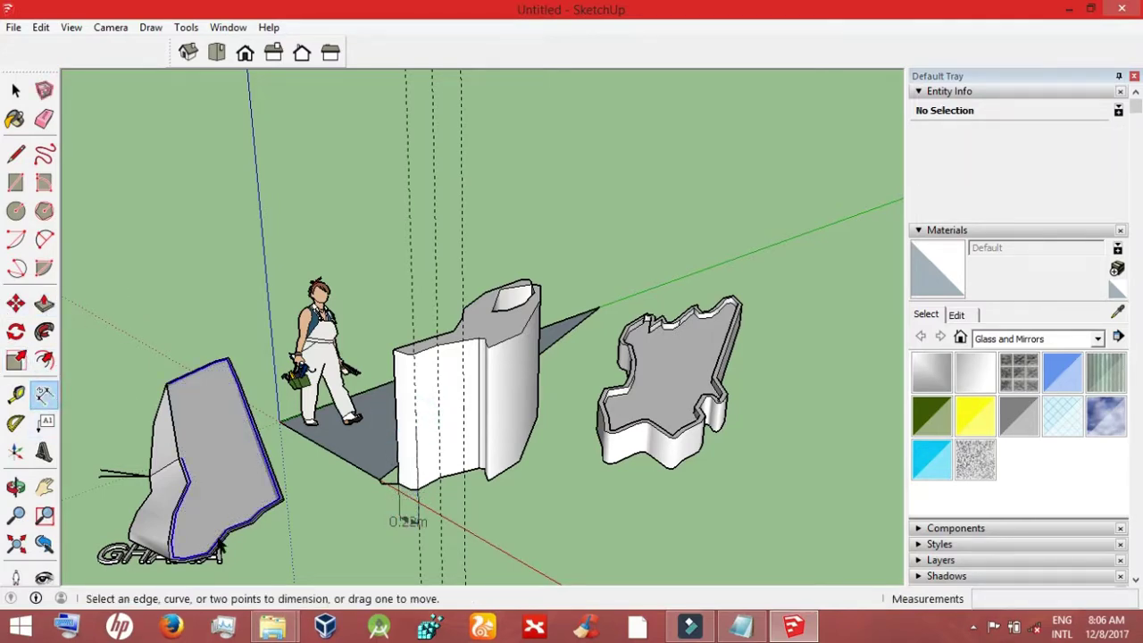
# Step: Pan the view and place an angled protractor guide line centred near the rock
pyautogui.click(47, 483)
pyautogui.moveTo(307, 494); pyautogui.dragTo(312, 446)
pyautogui.moveTo(278, 419); pyautogui.dragTo(125, 464)
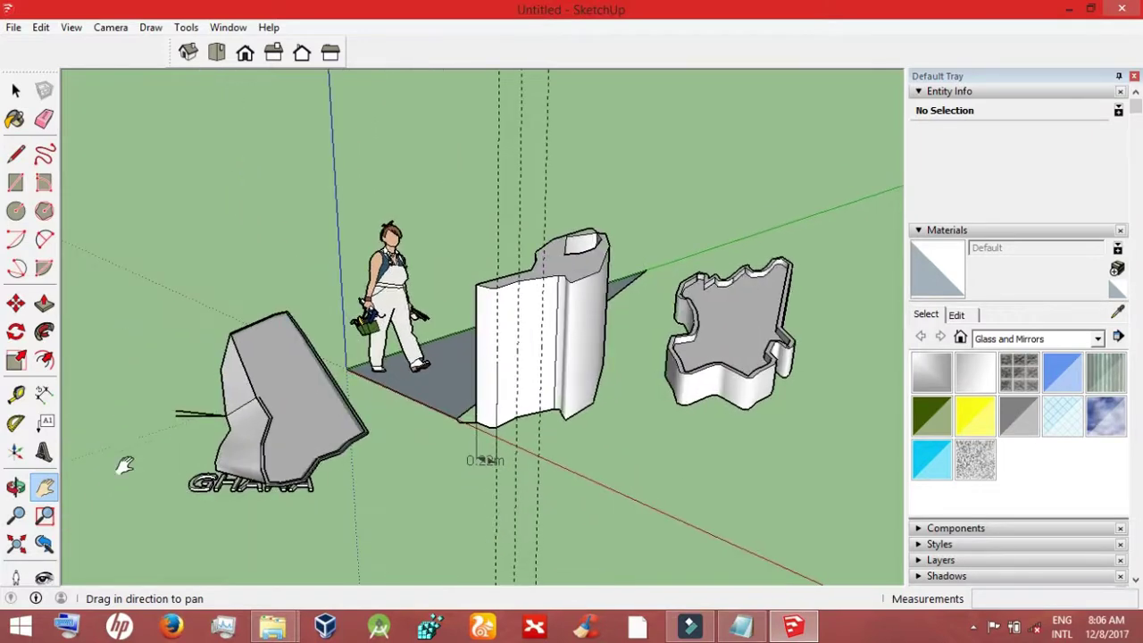
pyautogui.click(16, 425)
pyautogui.click(287, 409)
pyautogui.click(223, 413)
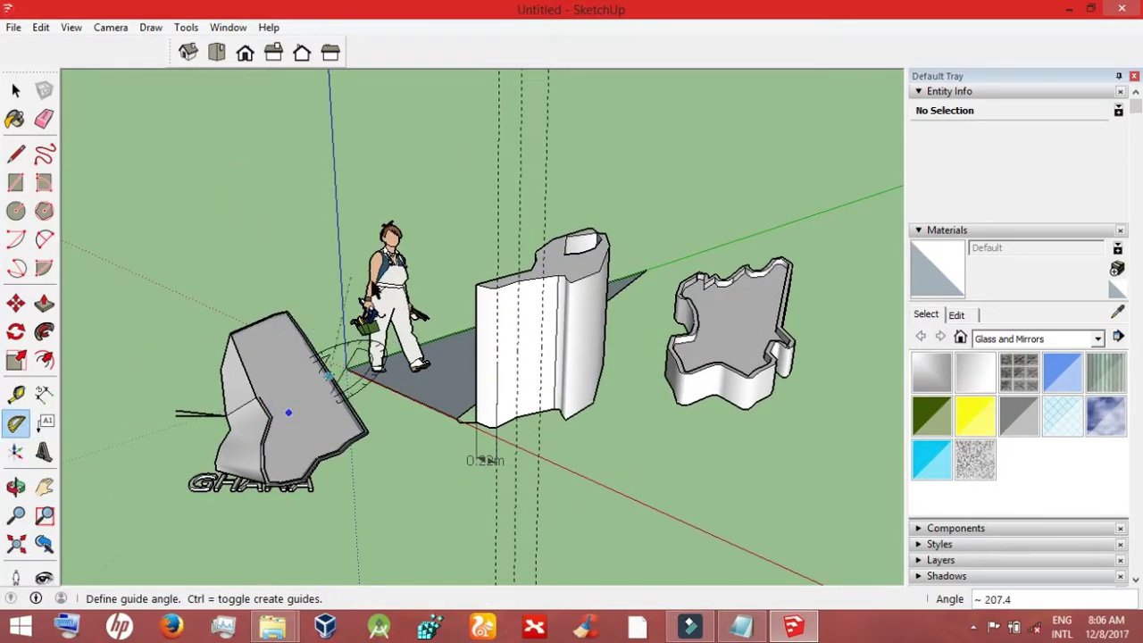
pyautogui.click(357, 352)
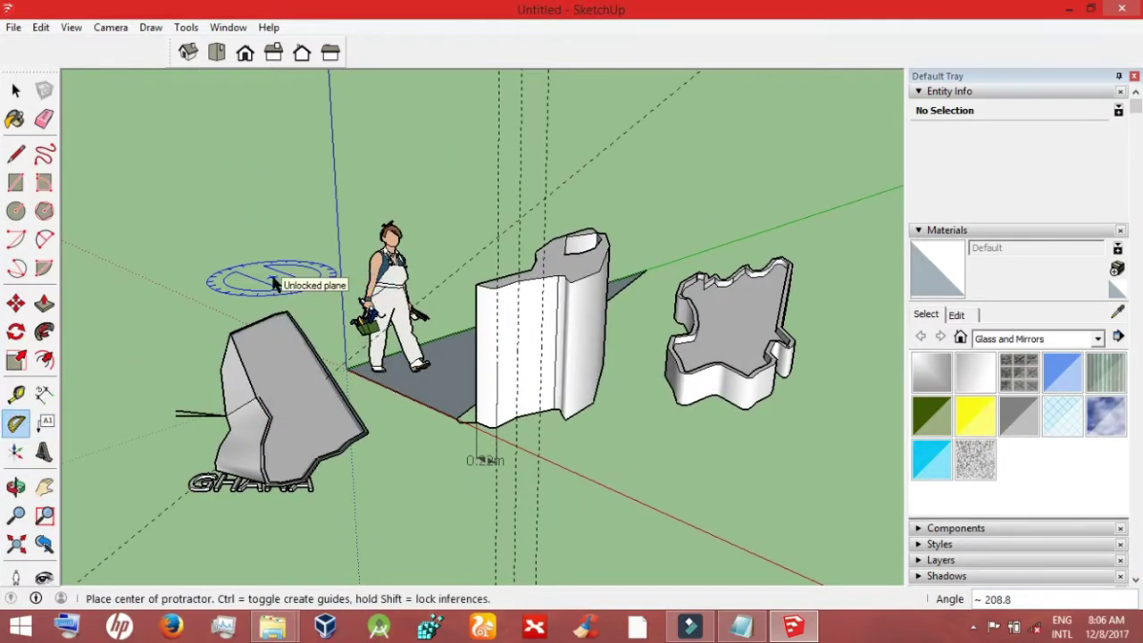
pyautogui.click(16, 486)
# Step: Orbit to a low side view, zoom into the model area, then fit the whole model in view
pyautogui.moveTo(485, 505)
pyautogui.mouseDown()
pyautogui.moveTo(222, 375)
pyautogui.moveTo(479, 458)
pyautogui.moveTo(612, 535)
pyautogui.moveTo(613, 515)
pyautogui.moveTo(472, 421)
pyautogui.moveTo(582, 503)
pyautogui.moveTo(465, 437)
pyautogui.mouseUp()
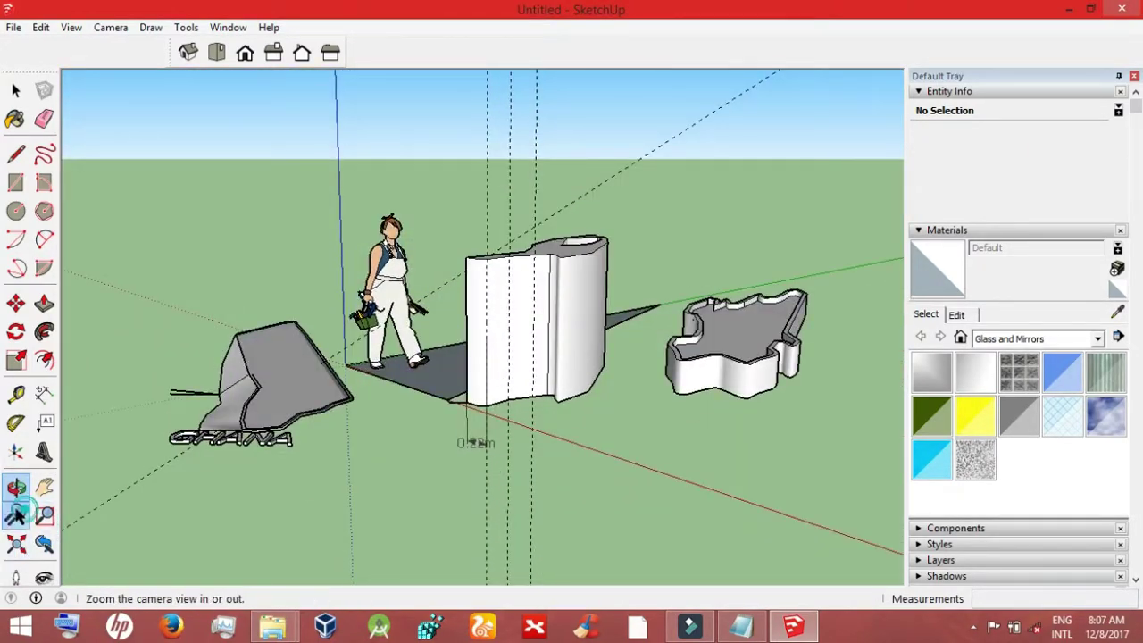
pyautogui.click(16, 515)
pyautogui.moveTo(312, 442)
pyautogui.mouseDown()
pyautogui.moveTo(428, 133)
pyautogui.moveTo(378, 428)
pyautogui.moveTo(319, 503)
pyautogui.mouseUp()
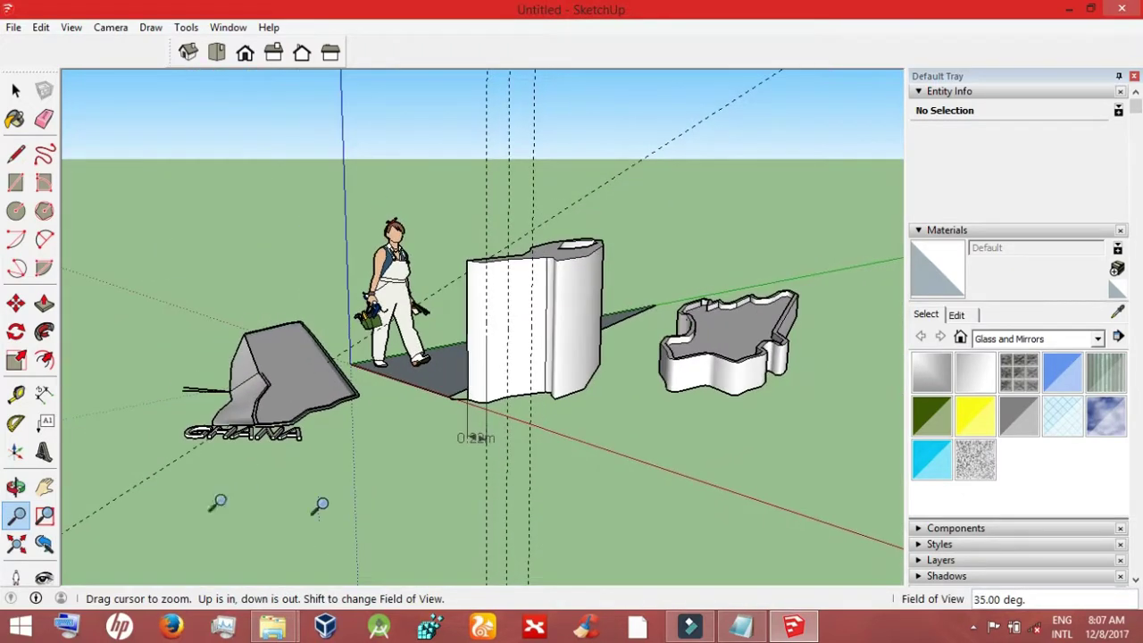
pyautogui.click(45, 518)
pyautogui.moveTo(149, 162); pyautogui.dragTo(771, 492)
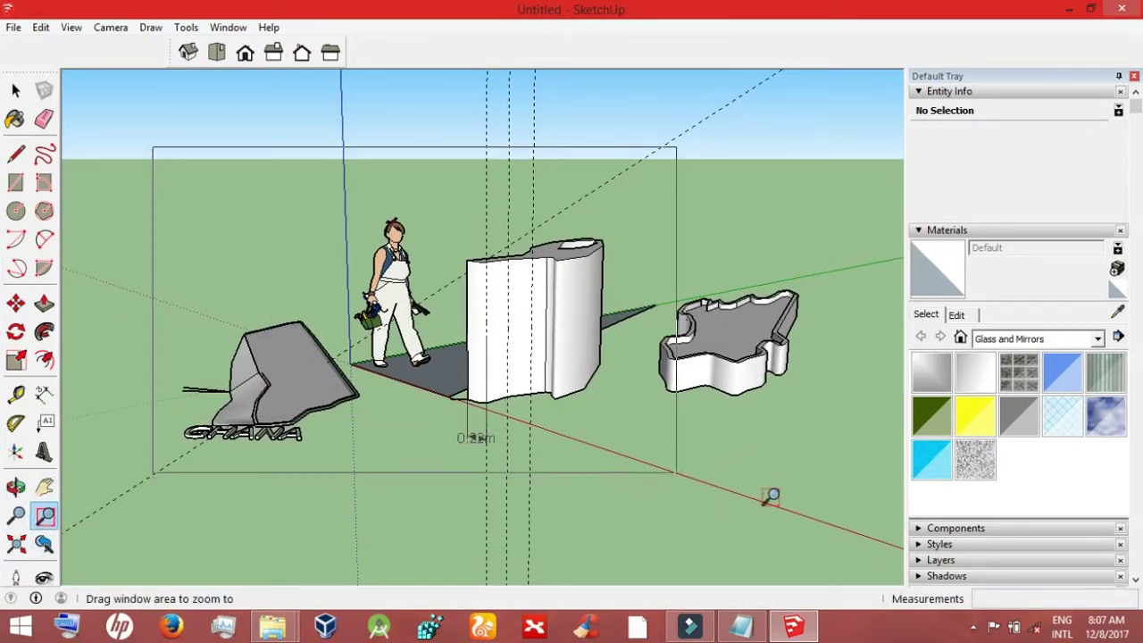
pyautogui.click(15, 424)
pyautogui.click(16, 543)
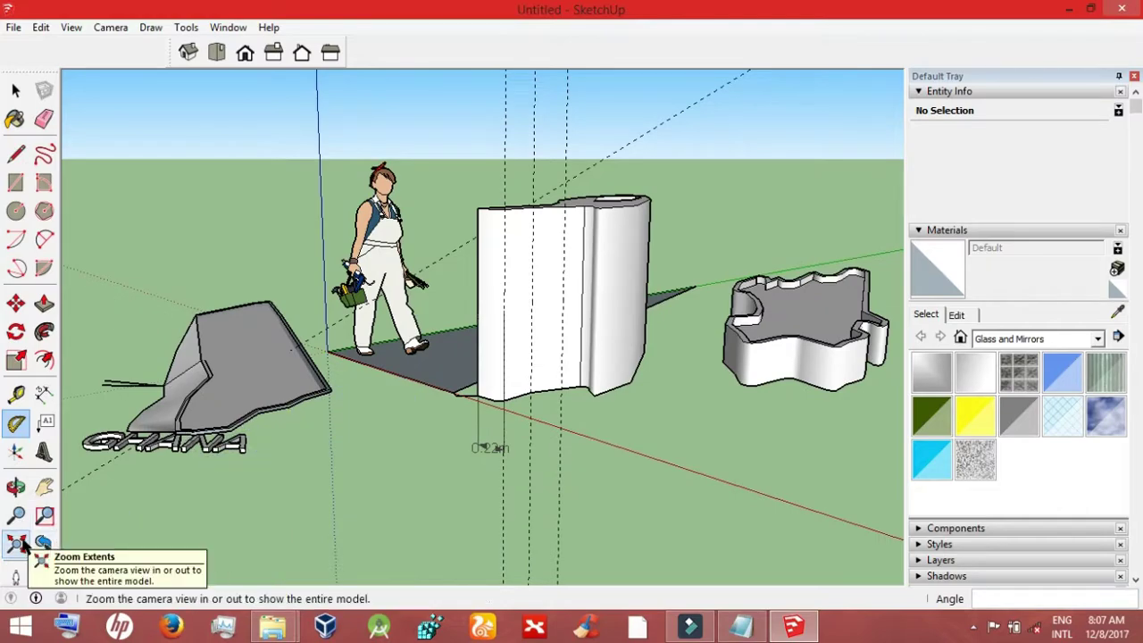
# Step: Place the camera at ground level near the figure, look toward the sky, then zoom extents
pyautogui.click(45, 578)
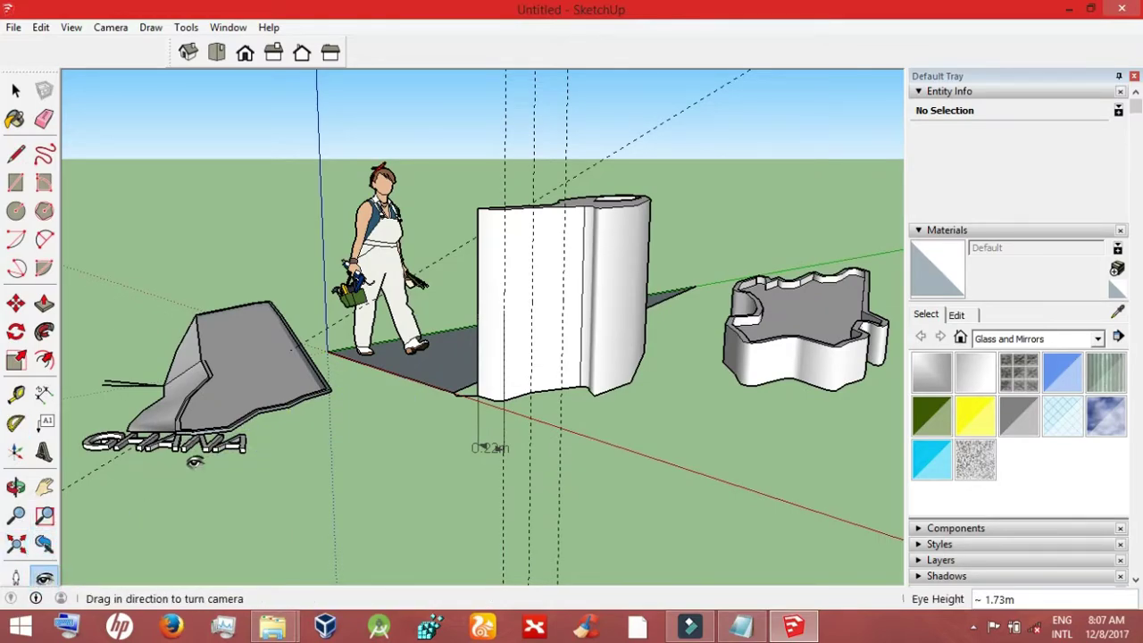
pyautogui.moveTo(474, 449)
pyautogui.mouseDown()
pyautogui.moveTo(408, 421)
pyautogui.moveTo(612, 294)
pyautogui.moveTo(232, 348)
pyautogui.moveTo(222, 416)
pyautogui.moveTo(241, 339)
pyautogui.mouseUp()
pyautogui.click(18, 577)
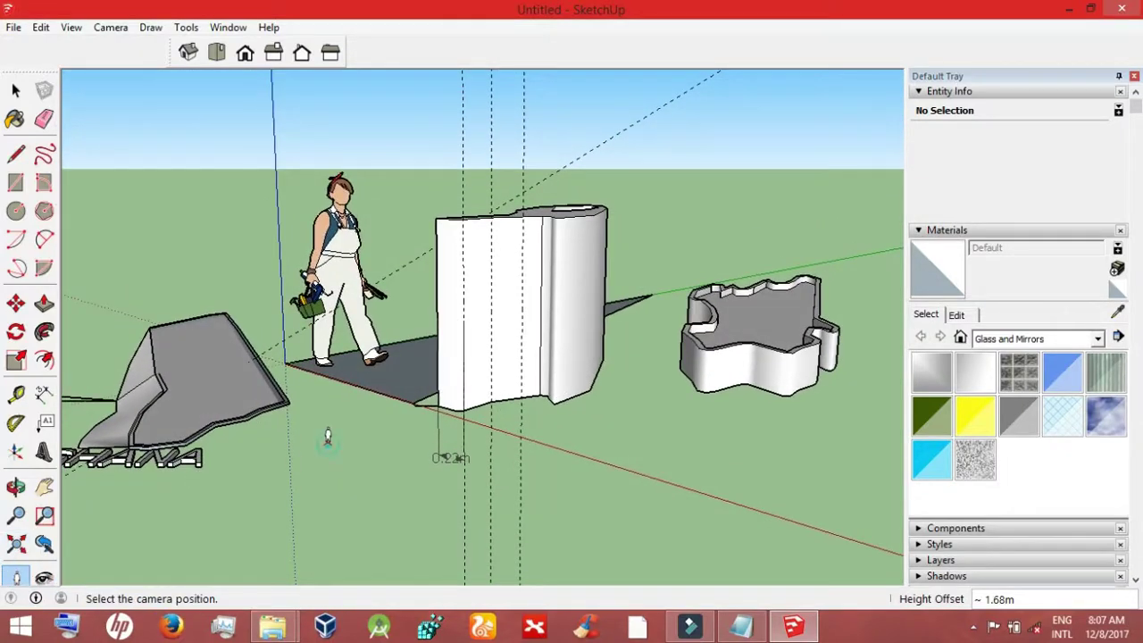
pyautogui.click(327, 434)
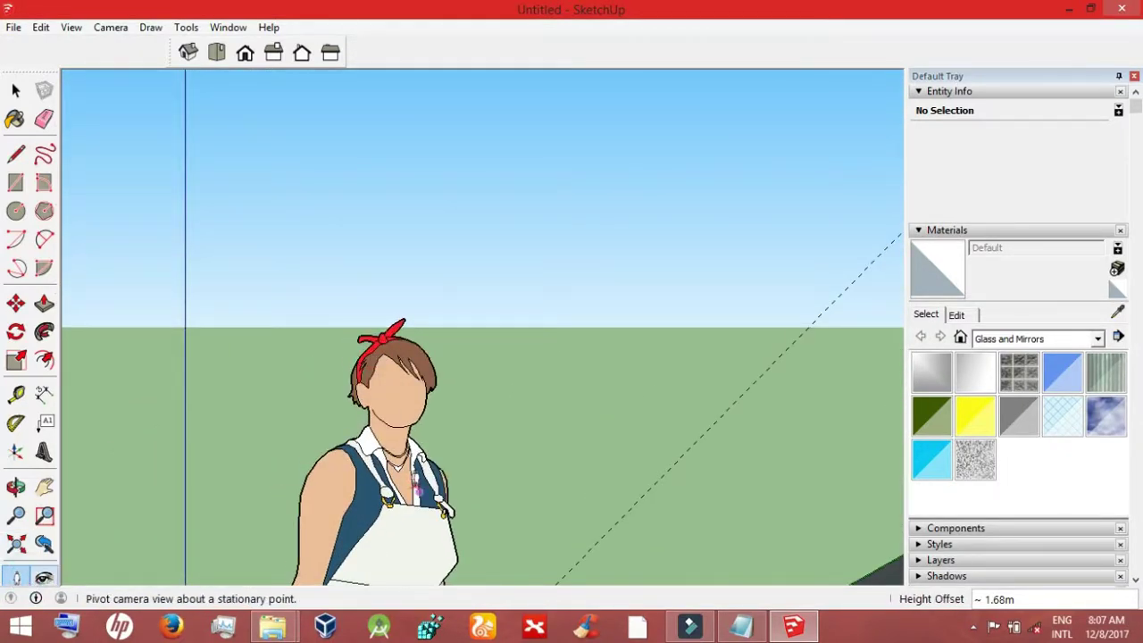
pyautogui.moveTo(268, 473); pyautogui.dragTo(462, 478)
pyautogui.click(44, 516)
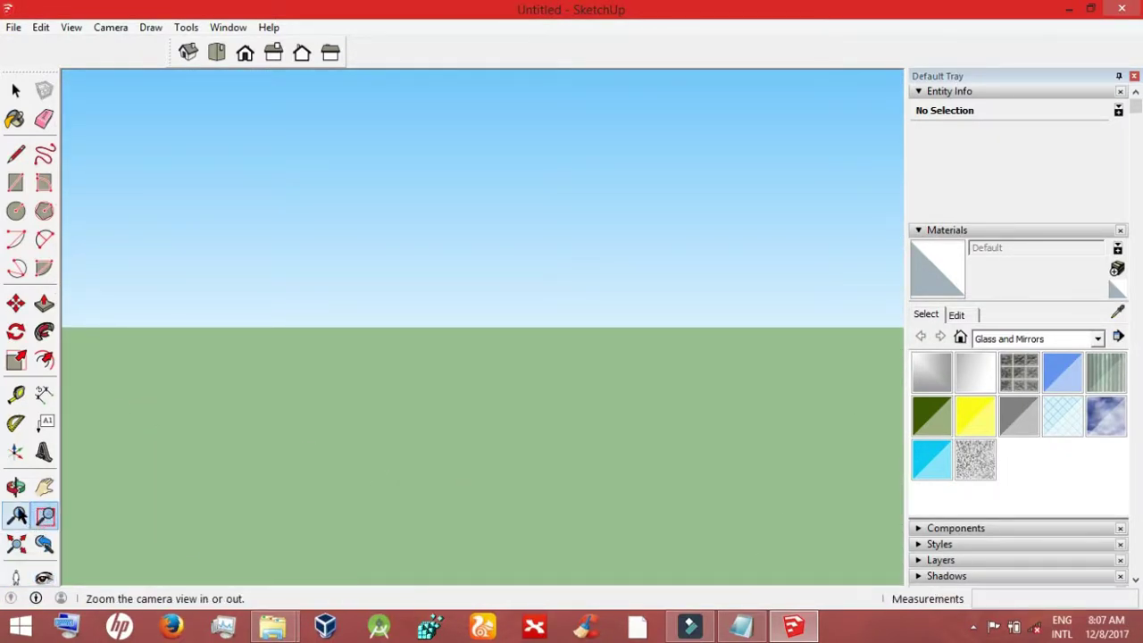
pyautogui.click(16, 543)
pyautogui.click(45, 119)
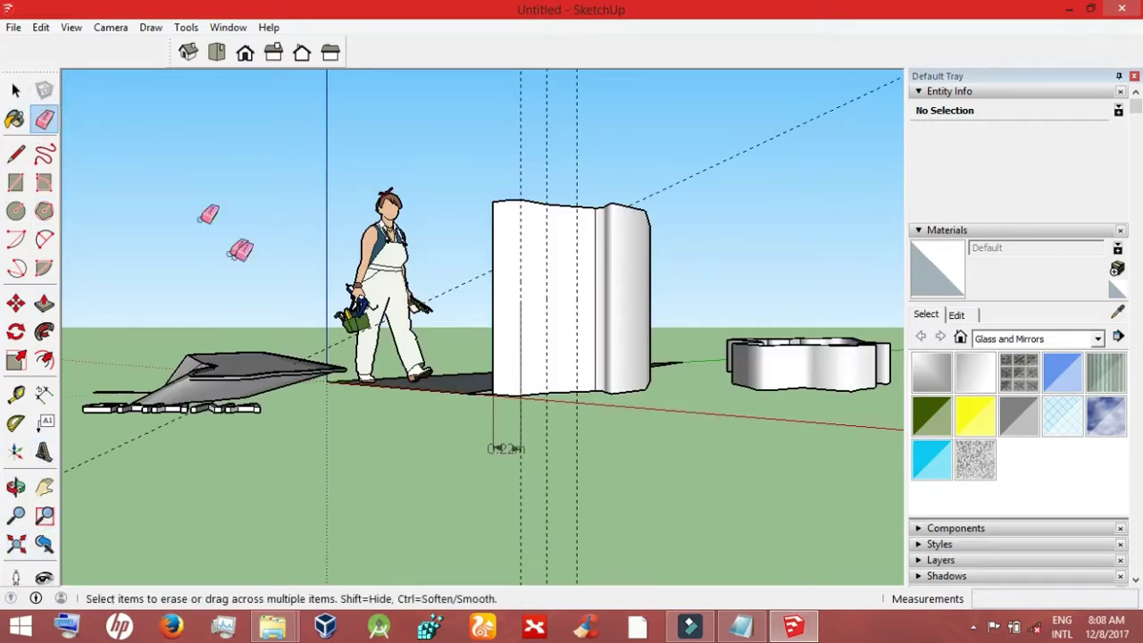
# Step: Erase the white box's front faces, the figure and several rock edges
pyautogui.click(596, 275)
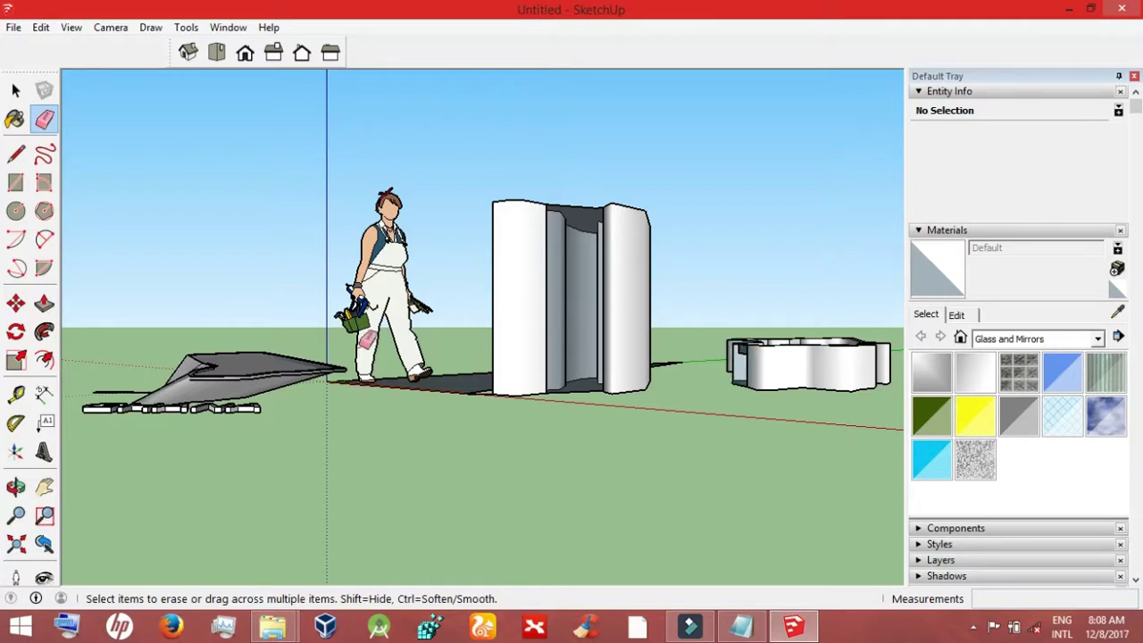
pyautogui.click(397, 320)
pyautogui.moveTo(268, 366); pyautogui.dragTo(220, 369)
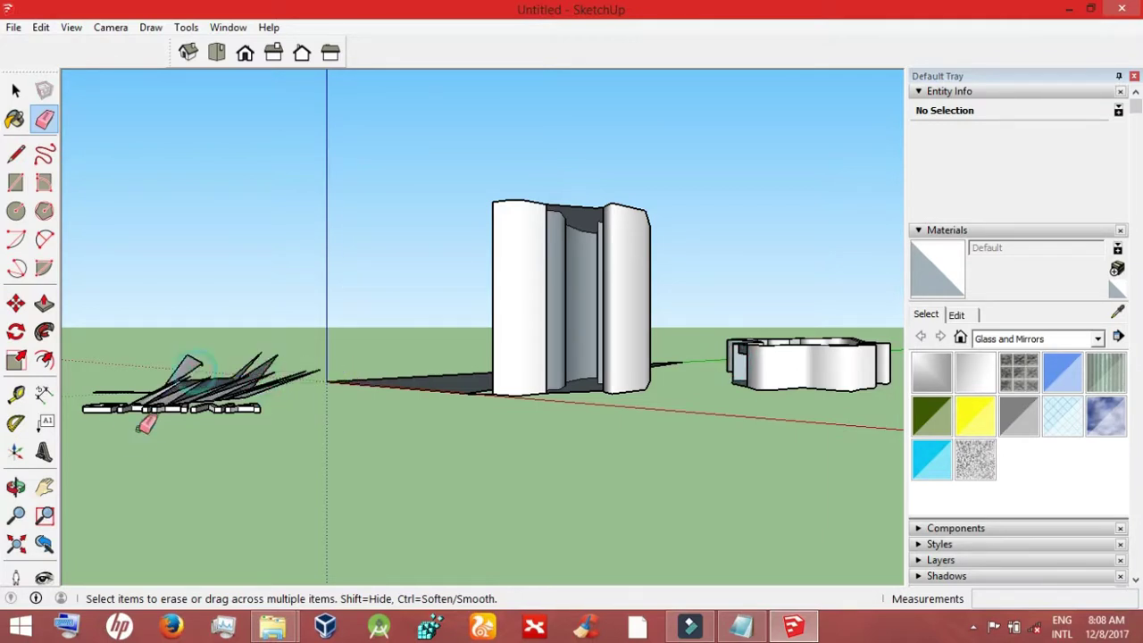
# Step: Draw a rectangle on the ground
pyautogui.click(16, 182)
pyautogui.click(337, 410)
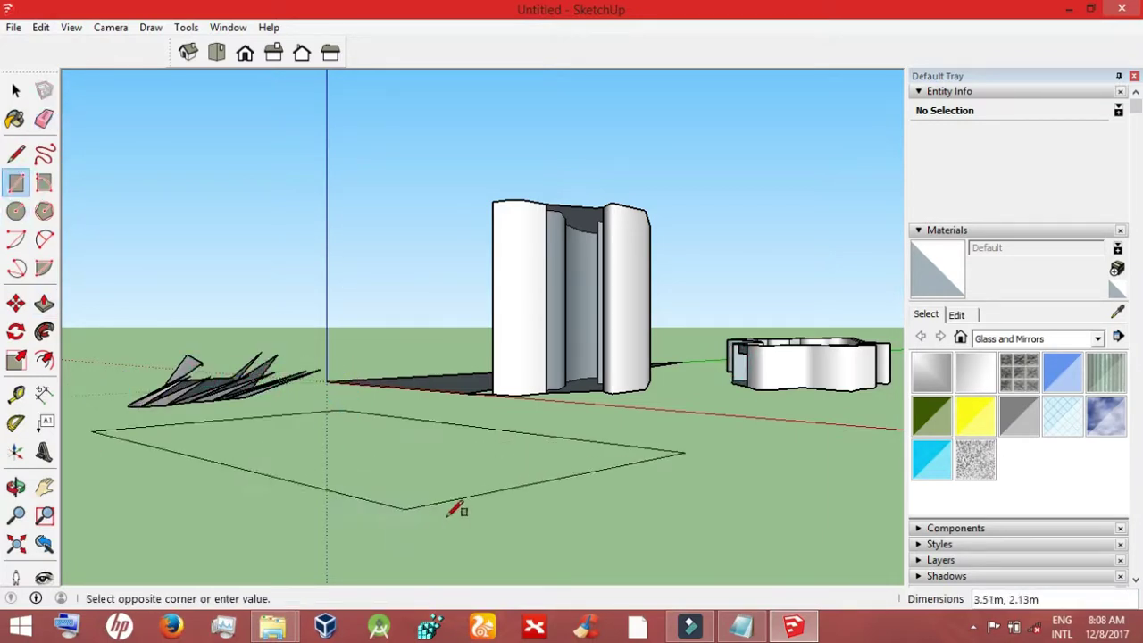
pyautogui.click(438, 536)
# Step: Draw a circle and a polygon on top of the ground rectangle
pyautogui.click(16, 210)
pyautogui.click(373, 451)
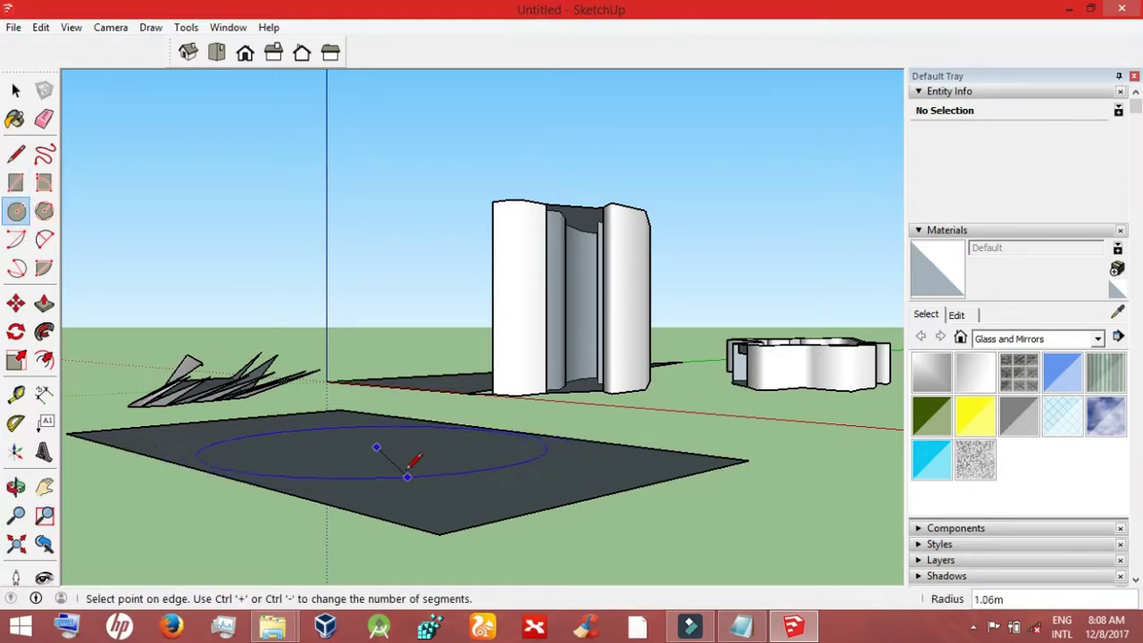
pyautogui.click(396, 476)
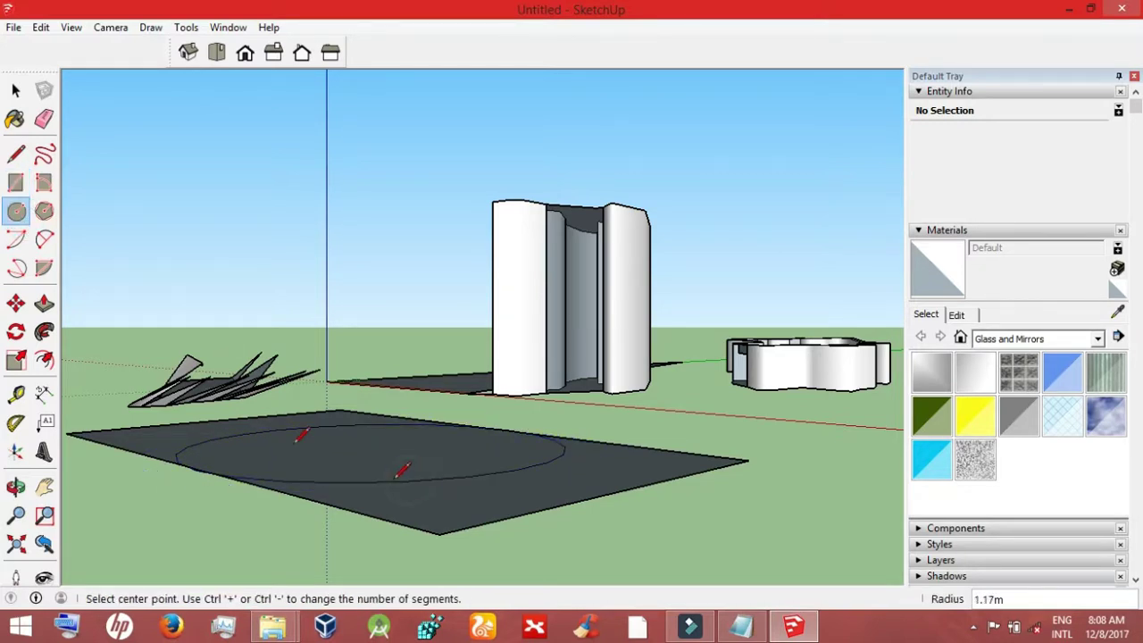
pyautogui.click(44, 211)
pyautogui.click(376, 447)
pyautogui.click(358, 516)
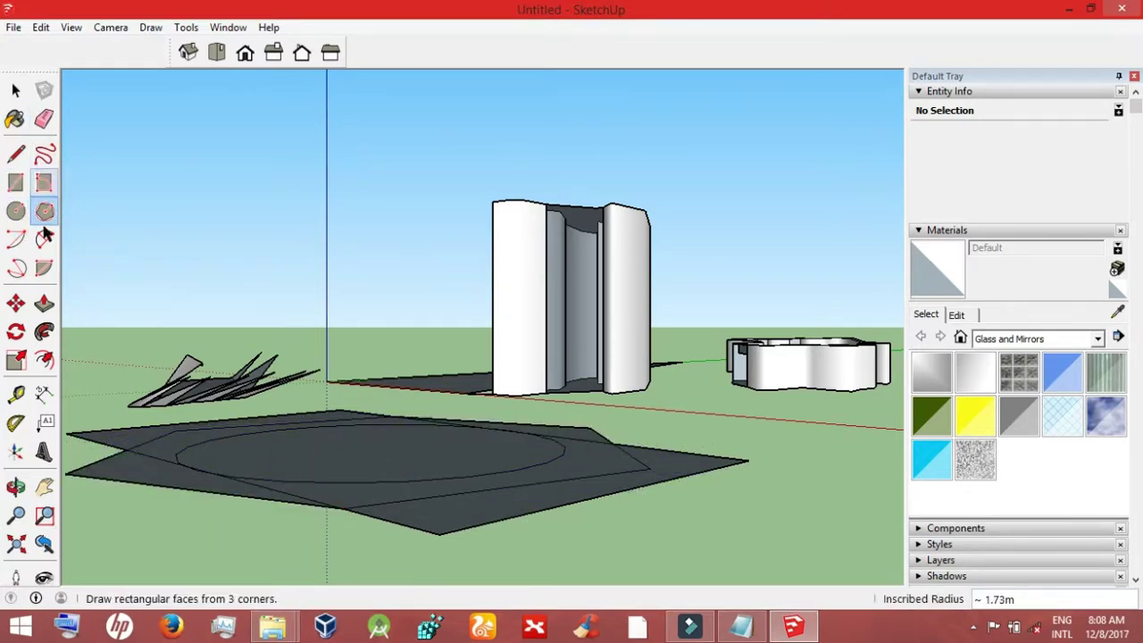
# Step: Push/pull the shapes into raised walls and lift the front strip 0.25m
pyautogui.click(44, 304)
pyautogui.moveTo(132, 434)
pyautogui.mouseDown()
pyautogui.moveTo(145, 464)
pyautogui.moveTo(427, 540)
pyautogui.moveTo(451, 527)
pyautogui.mouseUp()
pyautogui.click(457, 506)
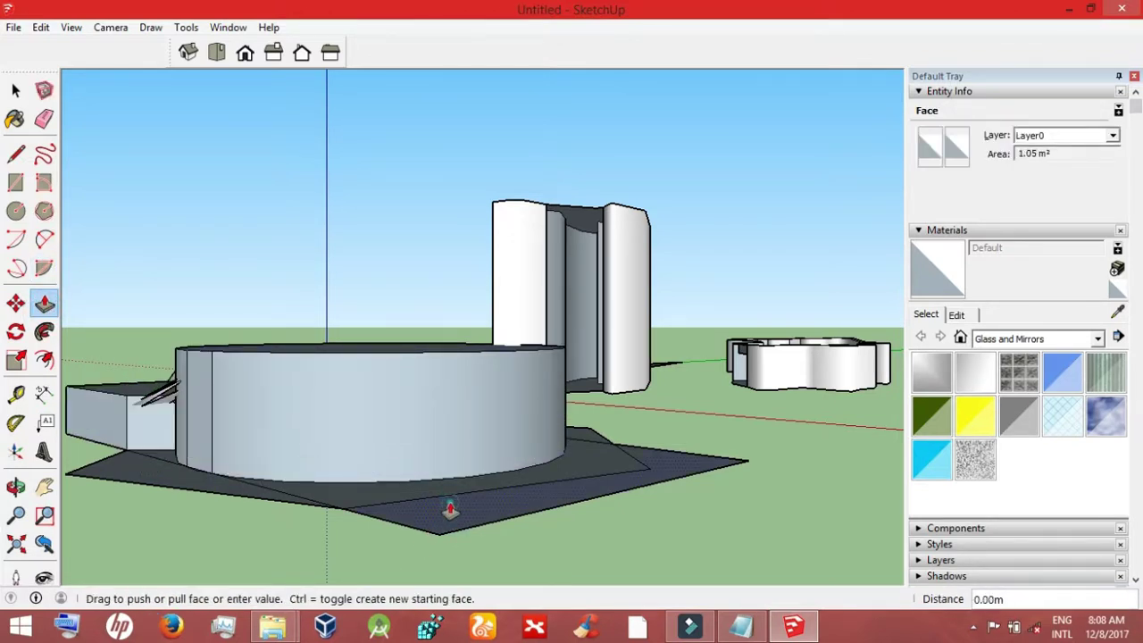
pyautogui.click(464, 485)
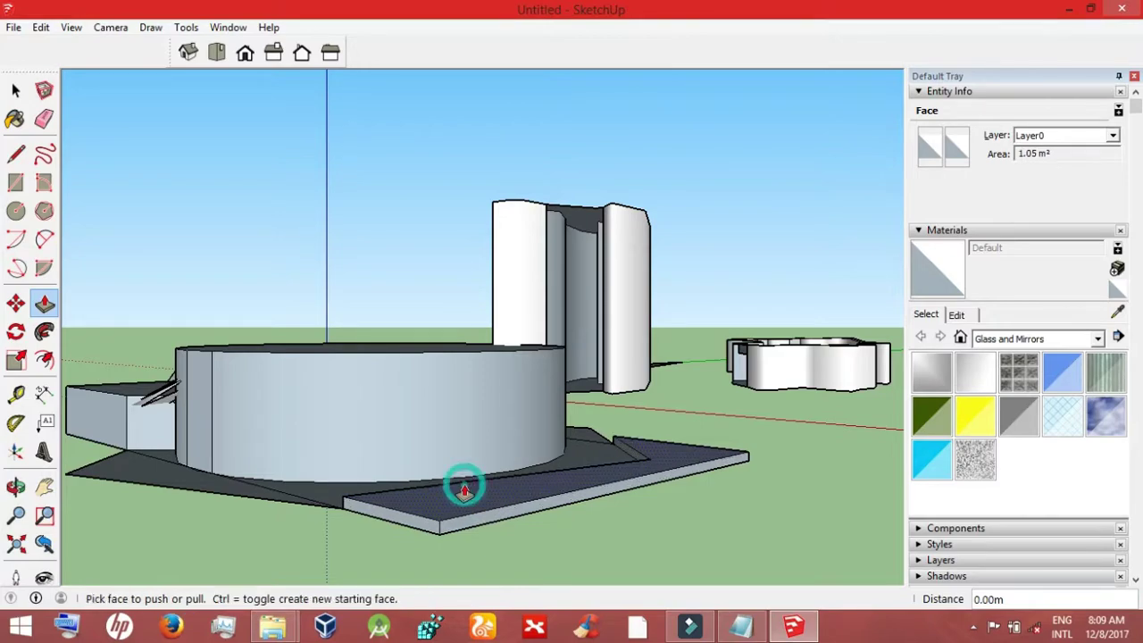
pyautogui.click(463, 483)
pyautogui.click(464, 435)
# Step: Start a new blank model, discarding the current model's unsaved changes
pyautogui.click(16, 487)
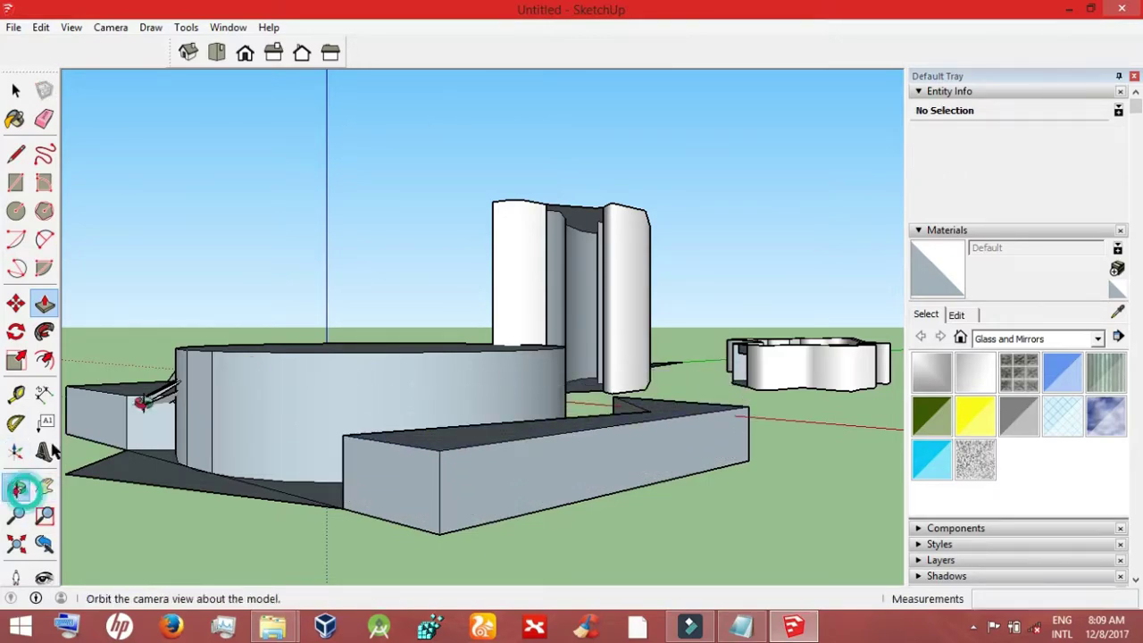
pyautogui.moveTo(223, 482)
pyautogui.mouseDown()
pyautogui.moveTo(387, 467)
pyautogui.moveTo(717, 363)
pyautogui.moveTo(256, 503)
pyautogui.moveTo(610, 428)
pyautogui.moveTo(508, 462)
pyautogui.moveTo(376, 267)
pyautogui.moveTo(357, 211)
pyautogui.moveTo(225, 401)
pyautogui.moveTo(291, 361)
pyautogui.mouseUp()
pyautogui.click(11, 27)
pyautogui.click(35, 43)
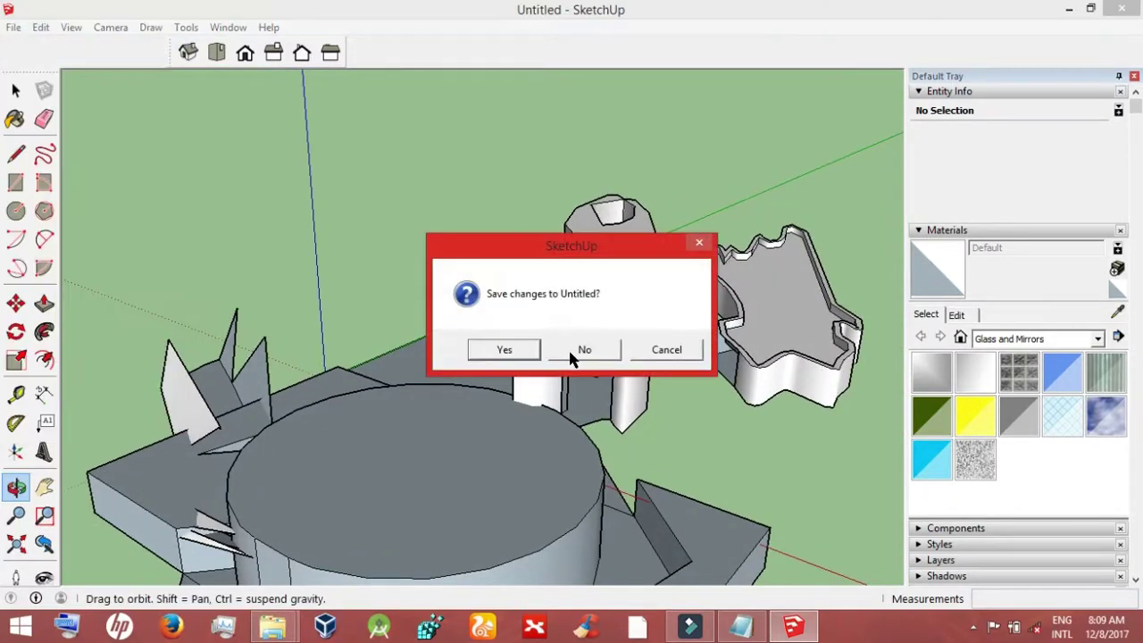
pyautogui.click(574, 351)
# Step: Draw a ground rectangle starting at the origin
pyautogui.click(16, 182)
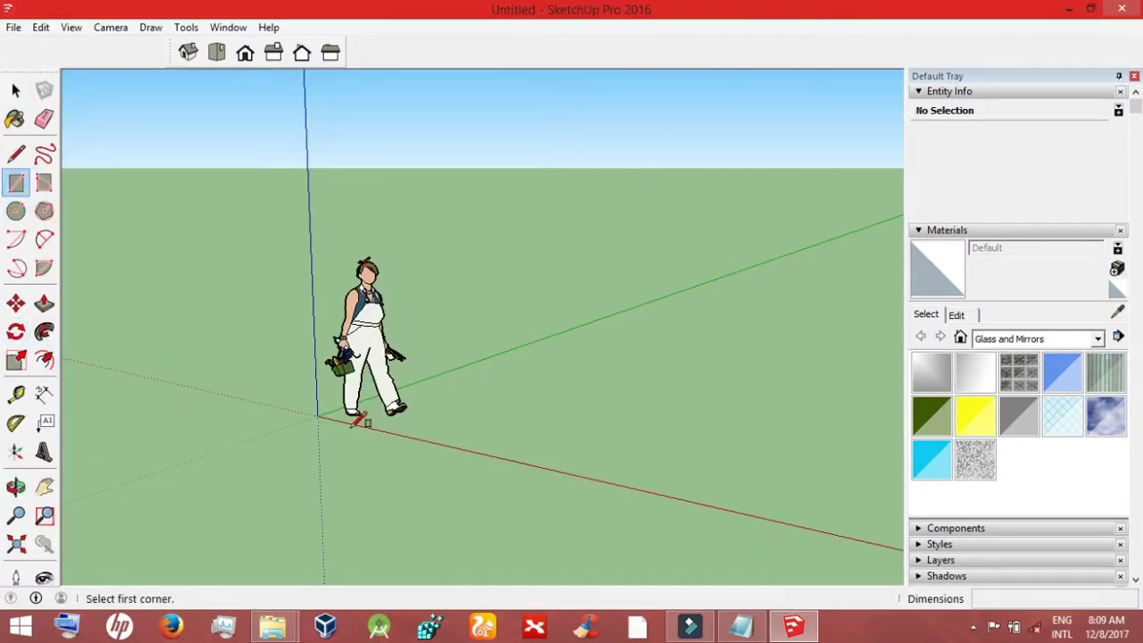
pyautogui.click(317, 415)
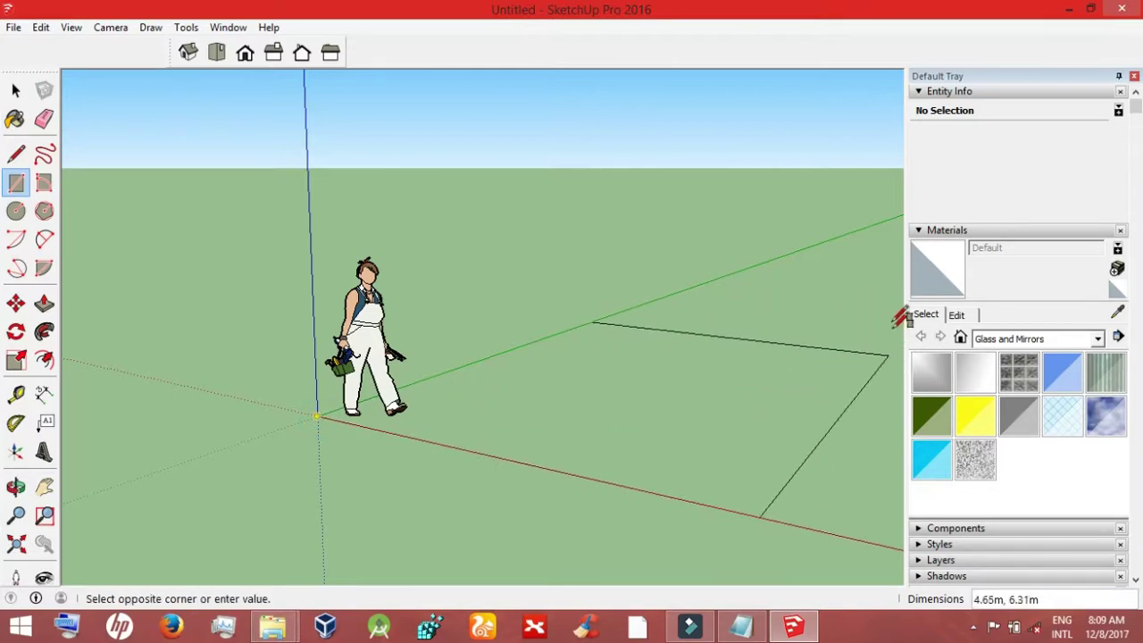
pyautogui.click(690, 398)
# Step: Shrink the SketchUp window so the Notepad notes come to the front
pyautogui.click(1072, 10)
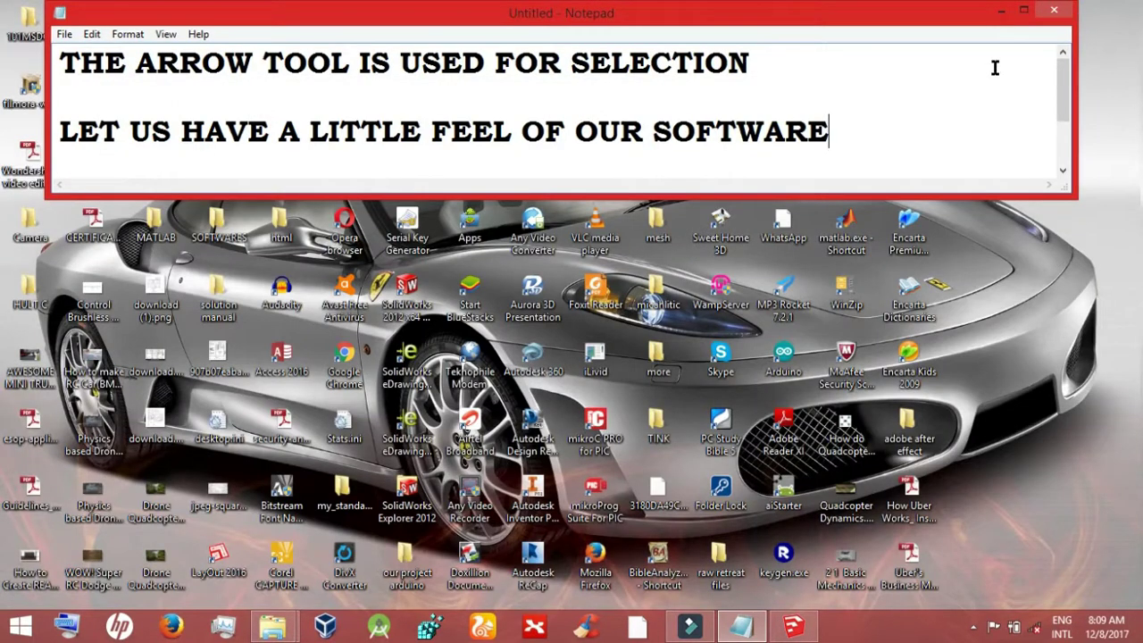
pyautogui.click(782, 631)
pyautogui.click(1102, 11)
# Step: Add 'NOW LET US USE THIS SOFTWARE TO MODEL A VERY SIMPLE HOUSE', then maximize SketchUp
pyautogui.click(871, 145)
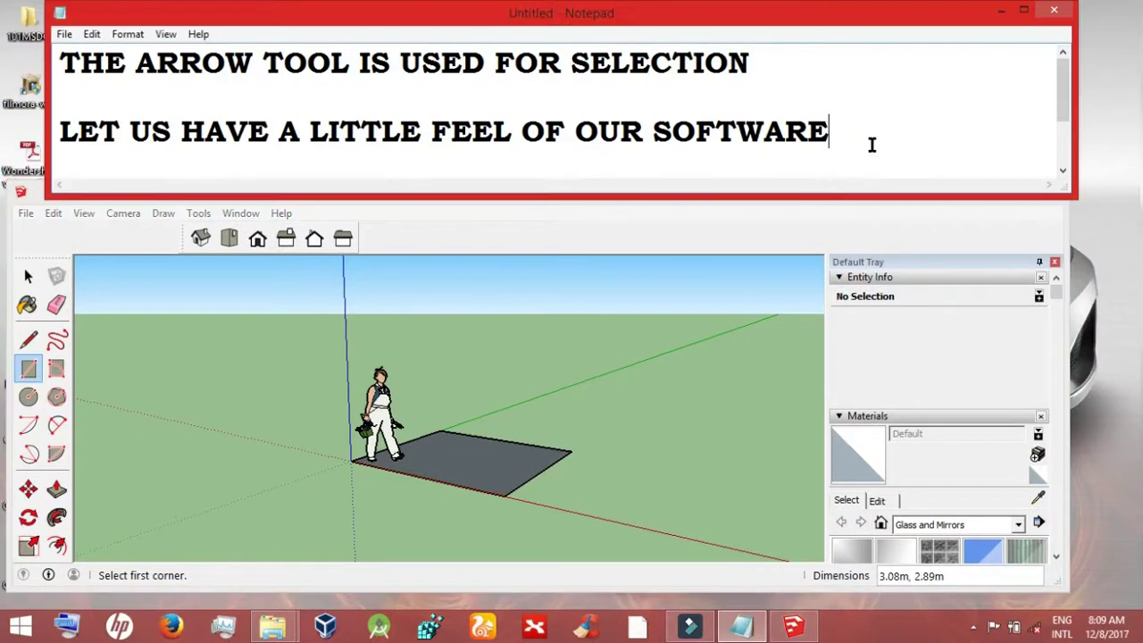
pyautogui.write('.......')
pyautogui.press('Return')
pyautogui.press('Return')
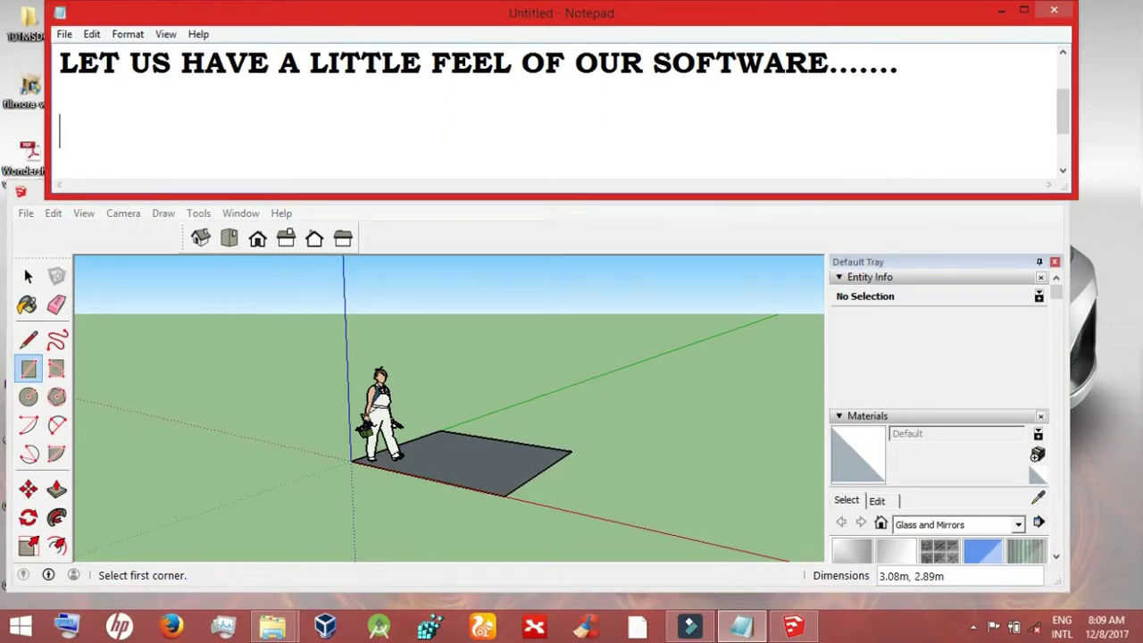
pyautogui.write('US')
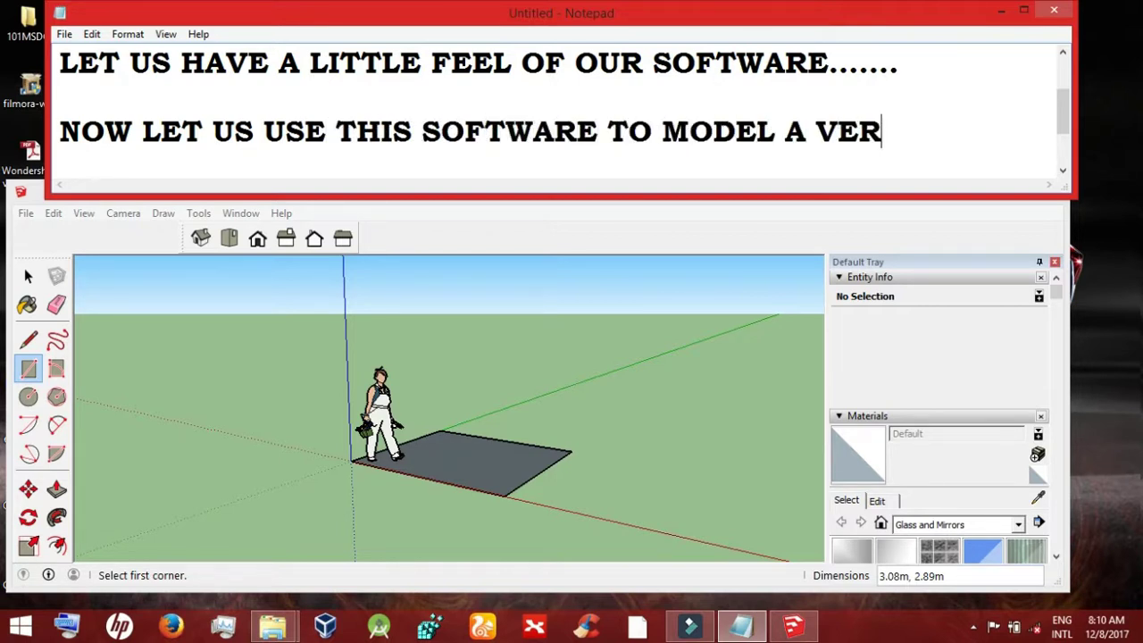
pyautogui.write('Y SIMPLE')
pyautogui.press('Return')
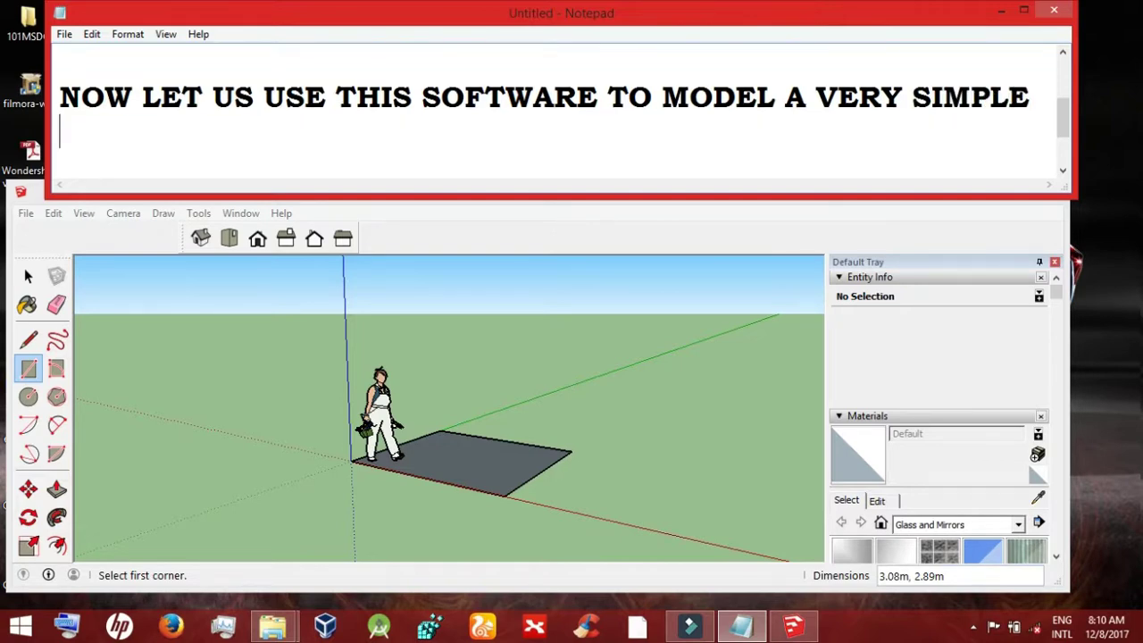
pyautogui.press('Return')
pyautogui.write('HOUSE......')
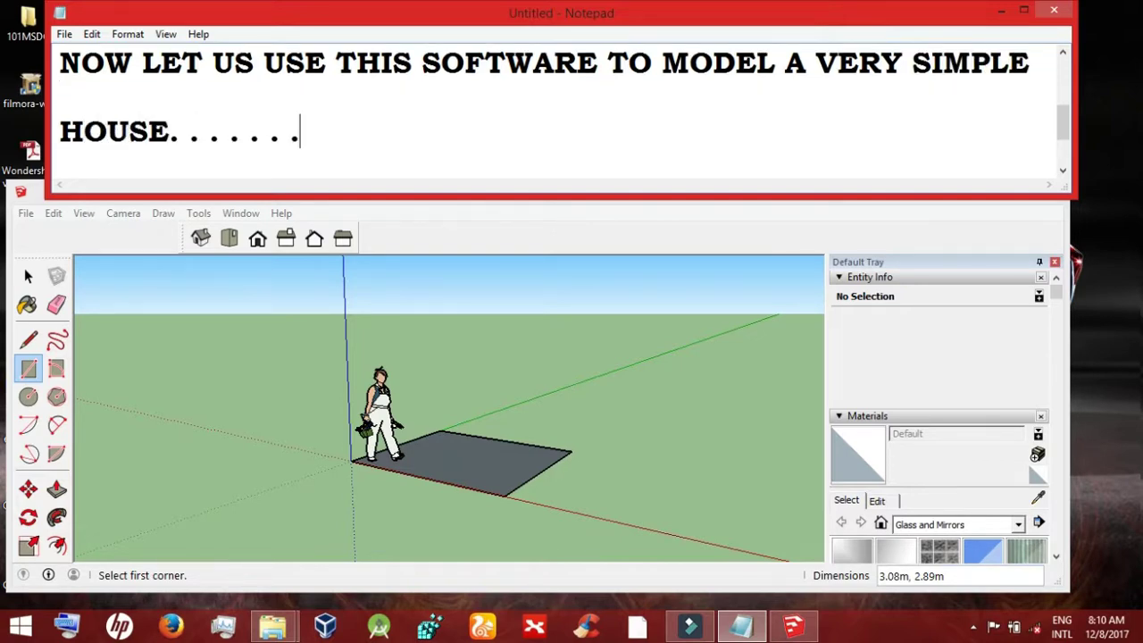
pyautogui.click(794, 625)
pyautogui.click(1013, 191)
# Step: Delete the test rectangle, the figure and the leftover edges
pyautogui.click(16, 89)
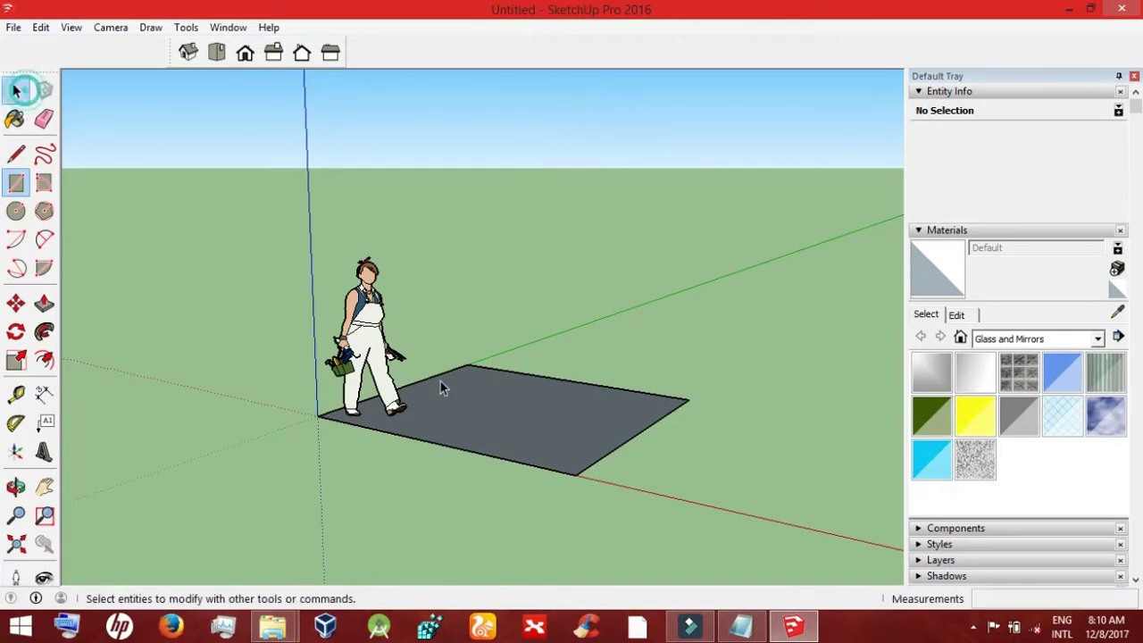
pyautogui.click(491, 416)
pyautogui.press('Delete')
pyautogui.moveTo(321, 533); pyautogui.dragTo(296, 532)
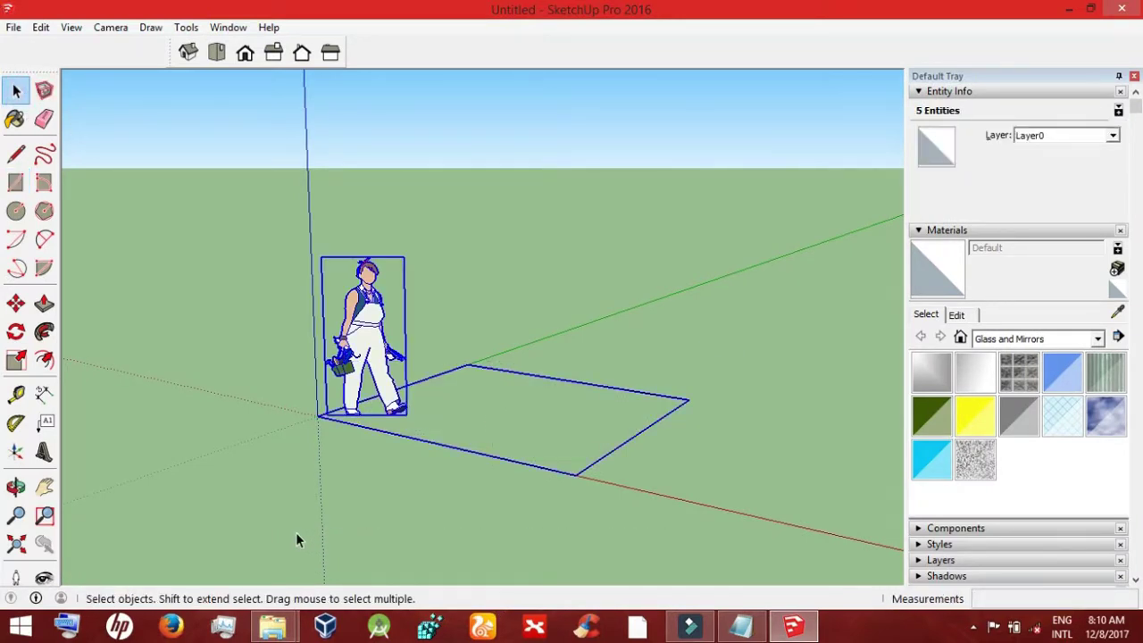
pyautogui.press('Delete')
# Step: Draw a 4.34m by 9.43m floor rectangle from the origin
pyautogui.click(16, 182)
pyautogui.click(319, 416)
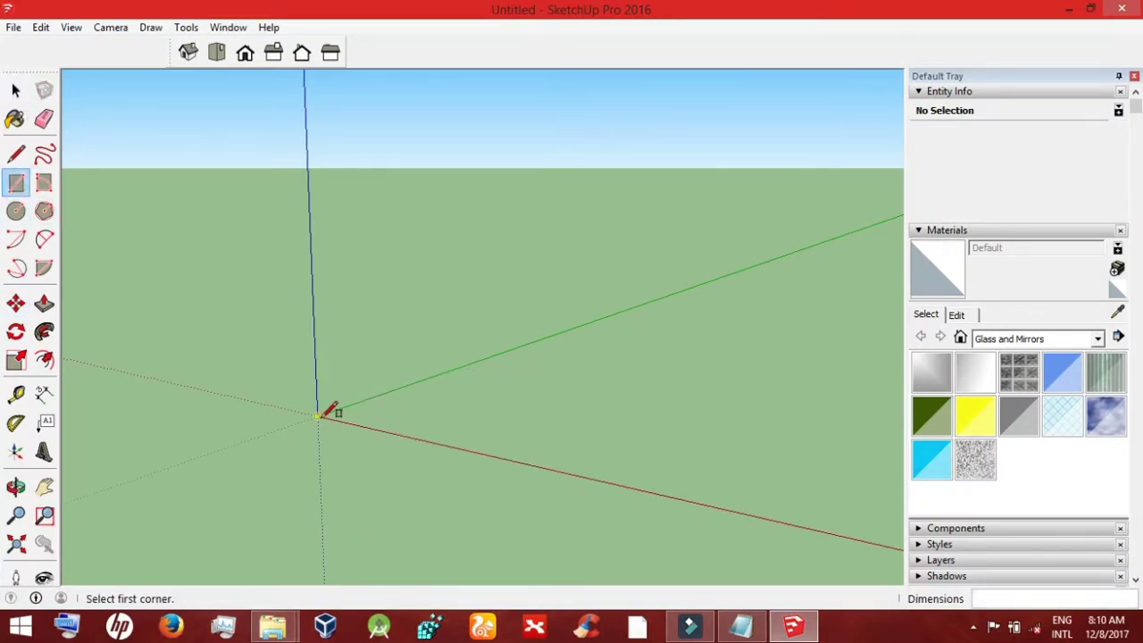
pyautogui.click(887, 320)
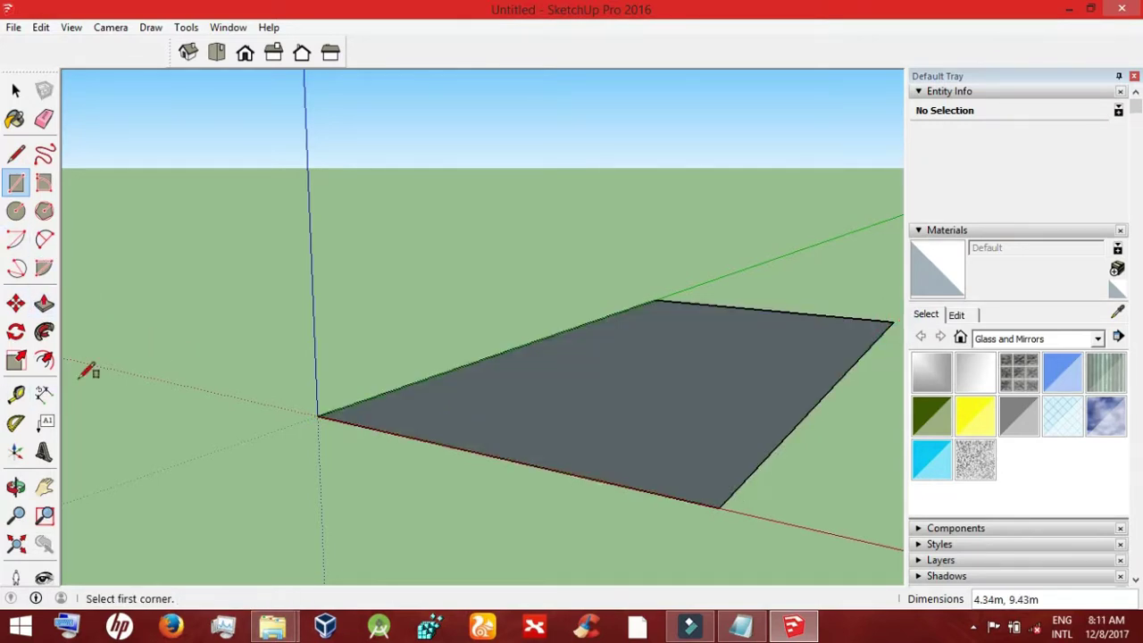
# Step: Push/pull the floor rectangle up into a 0.18m slab
pyautogui.click(44, 304)
pyautogui.moveTo(581, 396); pyautogui.dragTo(581, 382)
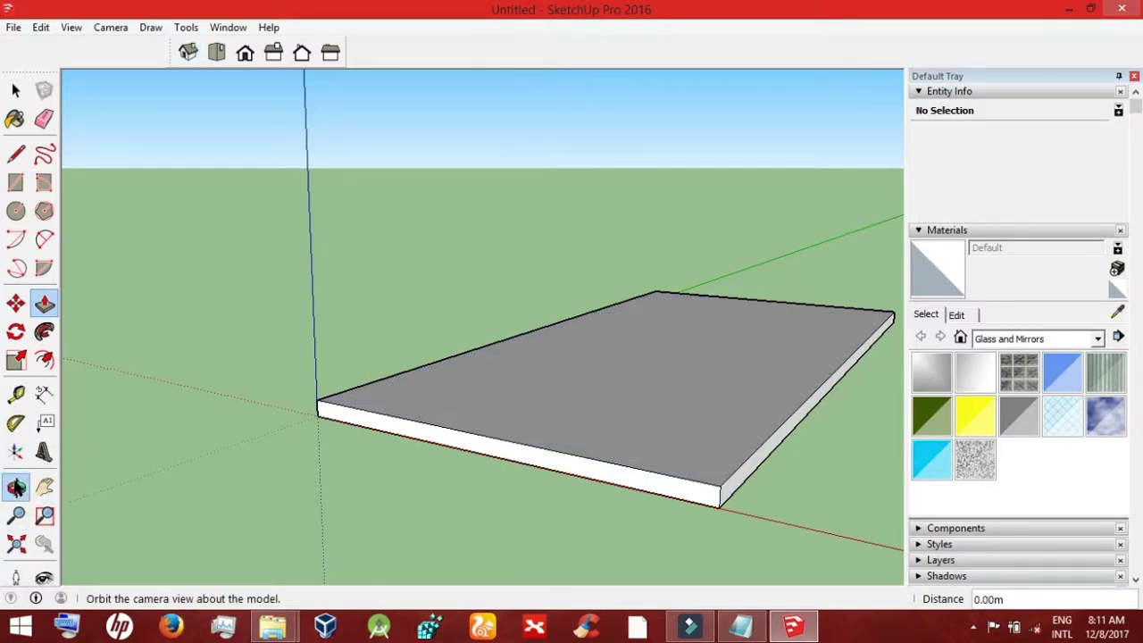
pyautogui.click(16, 487)
pyautogui.moveTo(295, 428)
pyautogui.mouseDown()
pyautogui.moveTo(300, 526)
pyautogui.moveTo(191, 488)
pyautogui.moveTo(306, 551)
pyautogui.mouseUp()
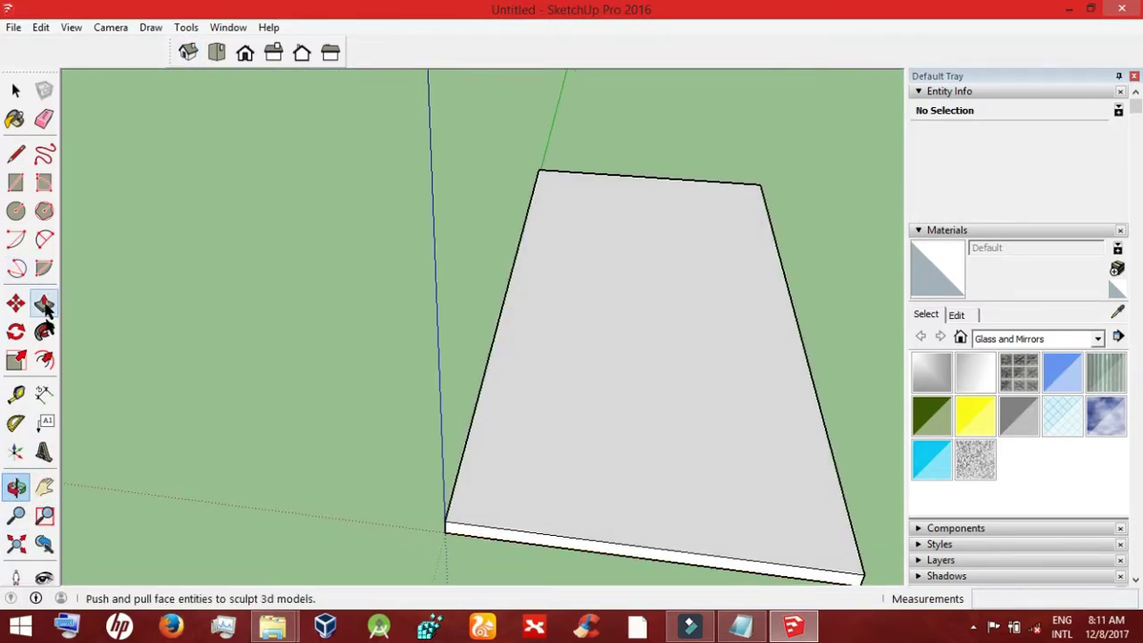
# Step: Offset the slab's top face outline inward by 0.1m
pyautogui.click(45, 360)
pyautogui.click(664, 182)
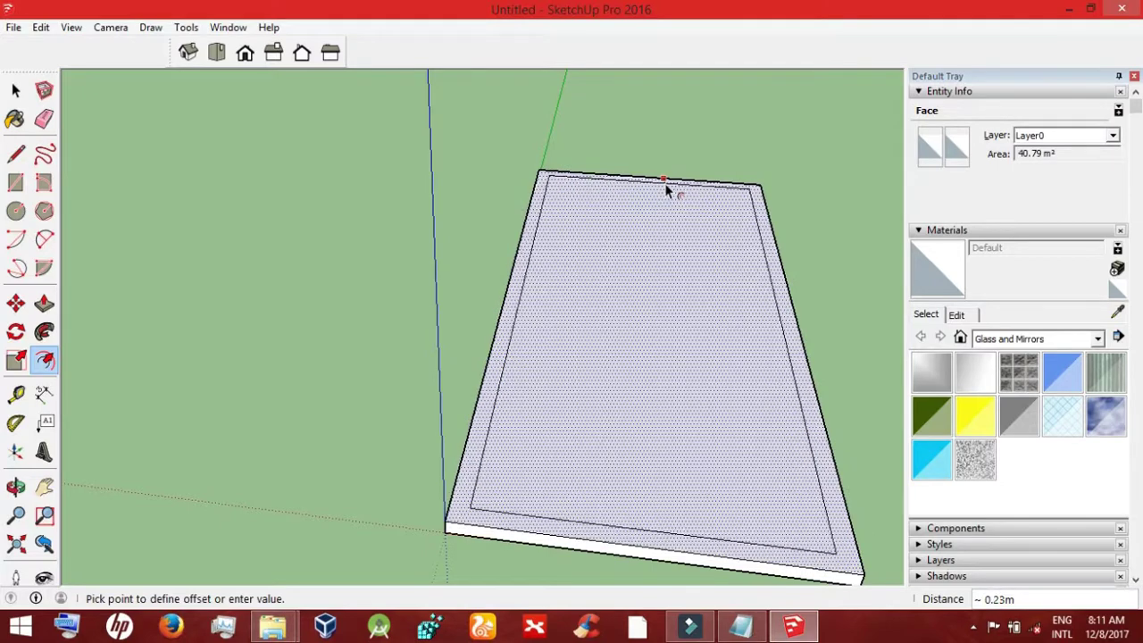
pyautogui.click(664, 188)
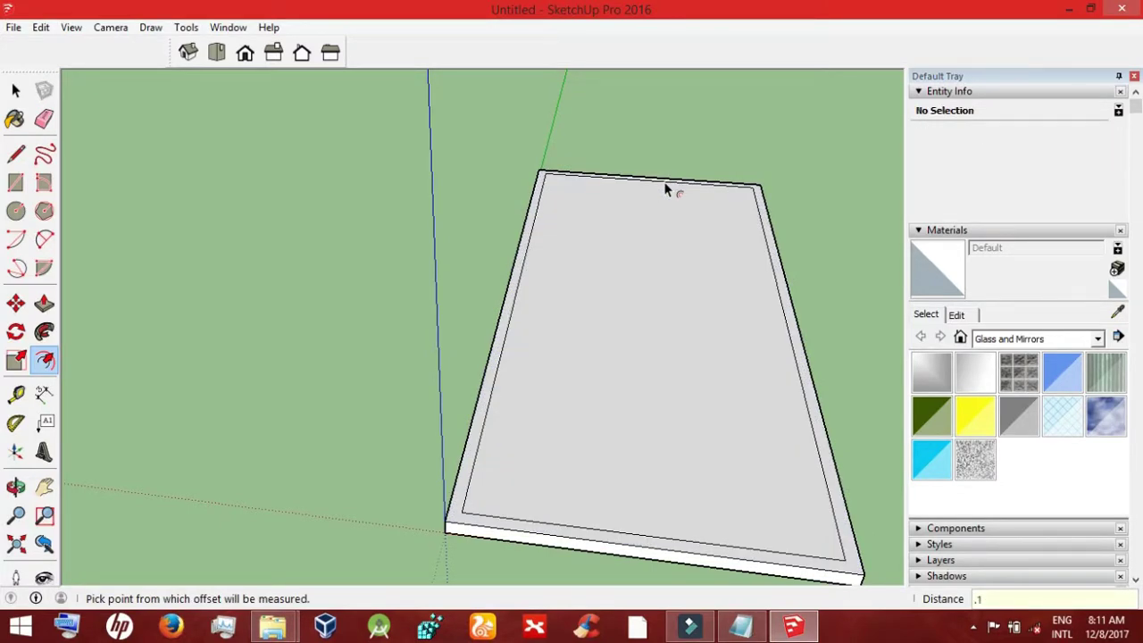
pyautogui.click(16, 487)
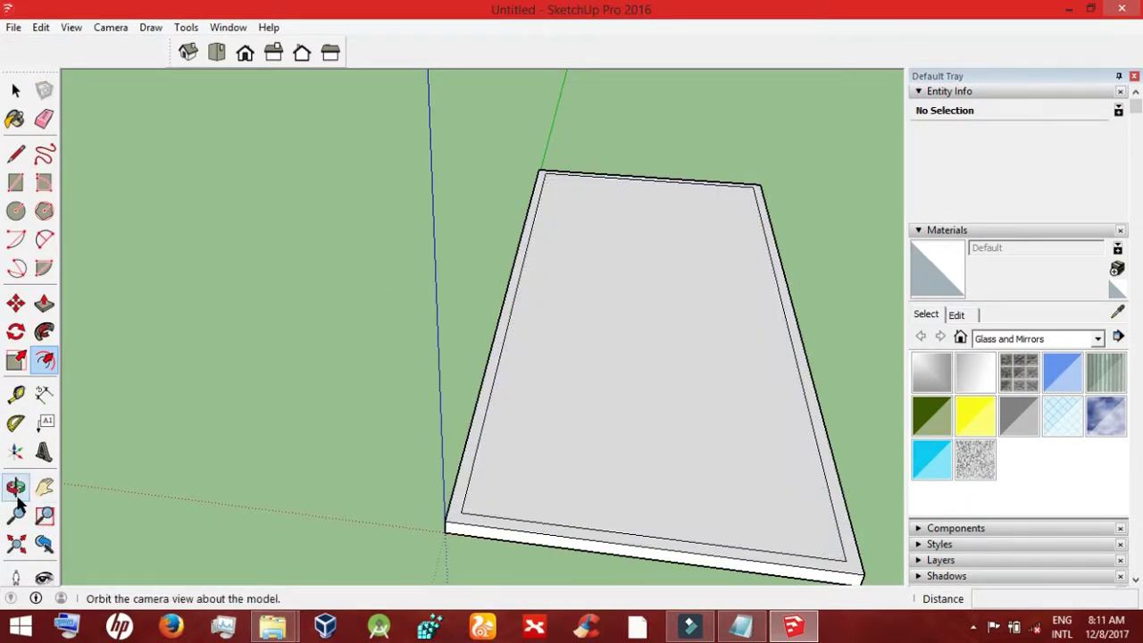
pyautogui.moveTo(259, 357)
pyautogui.mouseDown()
pyautogui.moveTo(264, 427)
pyautogui.moveTo(163, 329)
pyautogui.moveTo(342, 349)
pyautogui.moveTo(133, 345)
pyautogui.moveTo(152, 241)
pyautogui.moveTo(280, 309)
pyautogui.moveTo(256, 276)
pyautogui.moveTo(161, 303)
pyautogui.mouseUp()
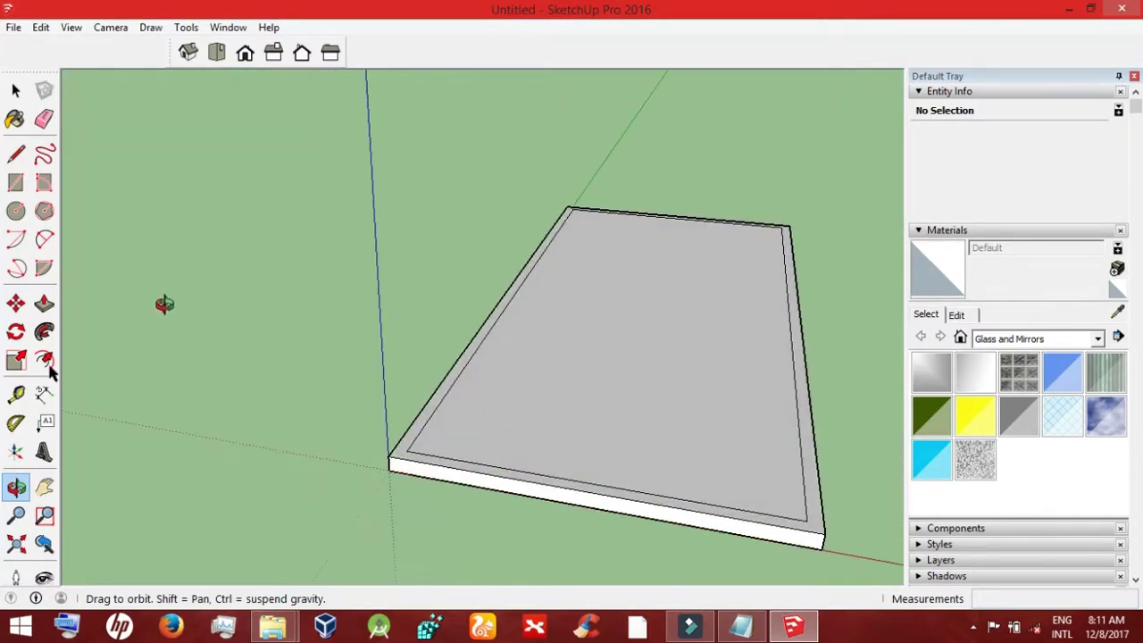
# Step: Pull the slab's outer rim up into 3.00m walls
pyautogui.click(43, 305)
pyautogui.click(423, 410)
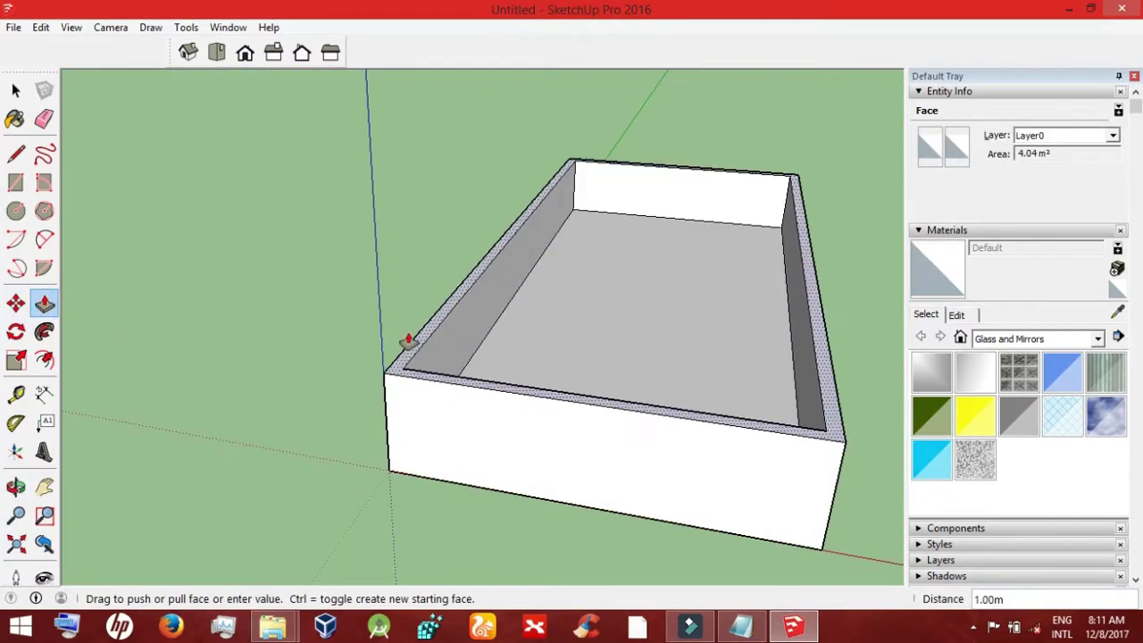
pyautogui.write('3')
pyautogui.press('Return')
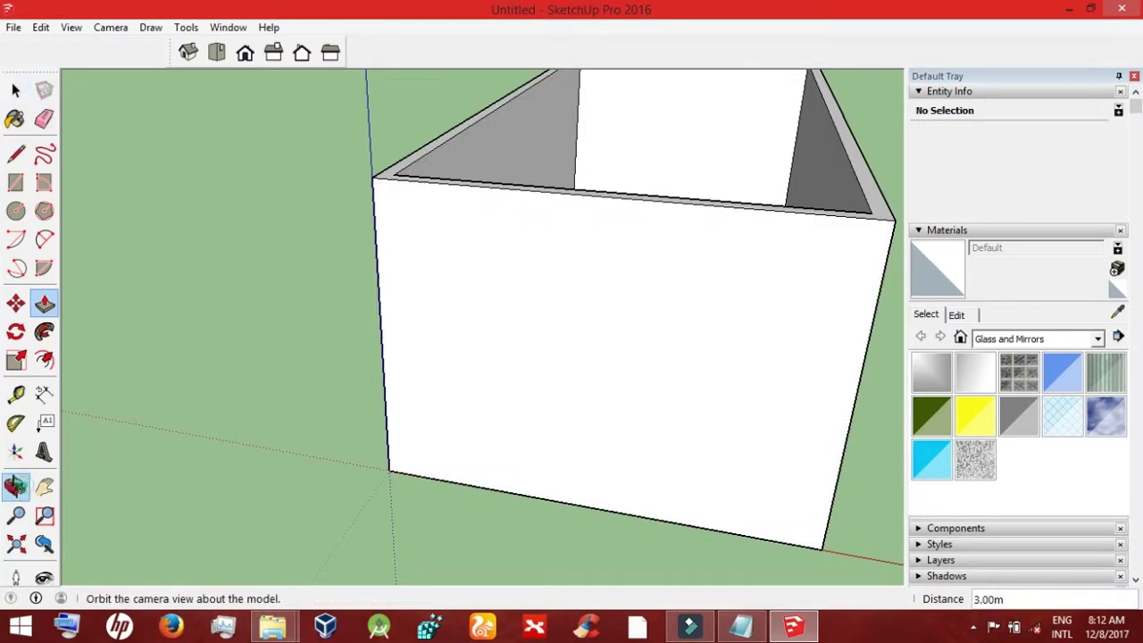
pyautogui.click(16, 486)
pyautogui.moveTo(134, 527)
pyautogui.mouseDown()
pyautogui.moveTo(190, 541)
pyautogui.moveTo(141, 372)
pyautogui.mouseUp()
pyautogui.click(16, 543)
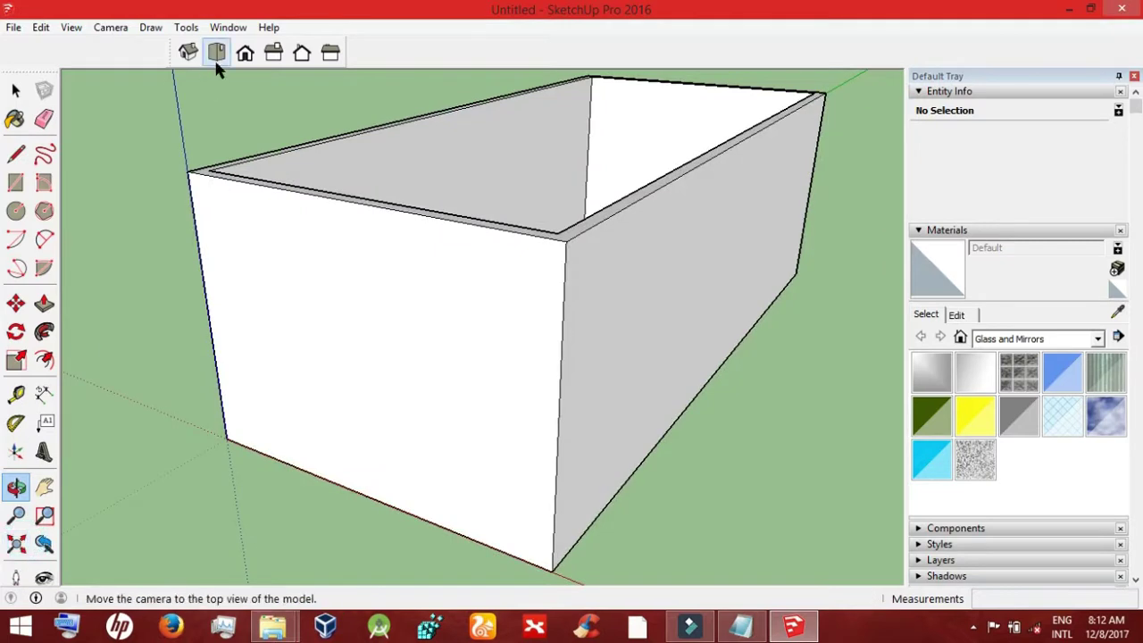
# Step: Push the wall tops back down into a low rim
pyautogui.click(15, 90)
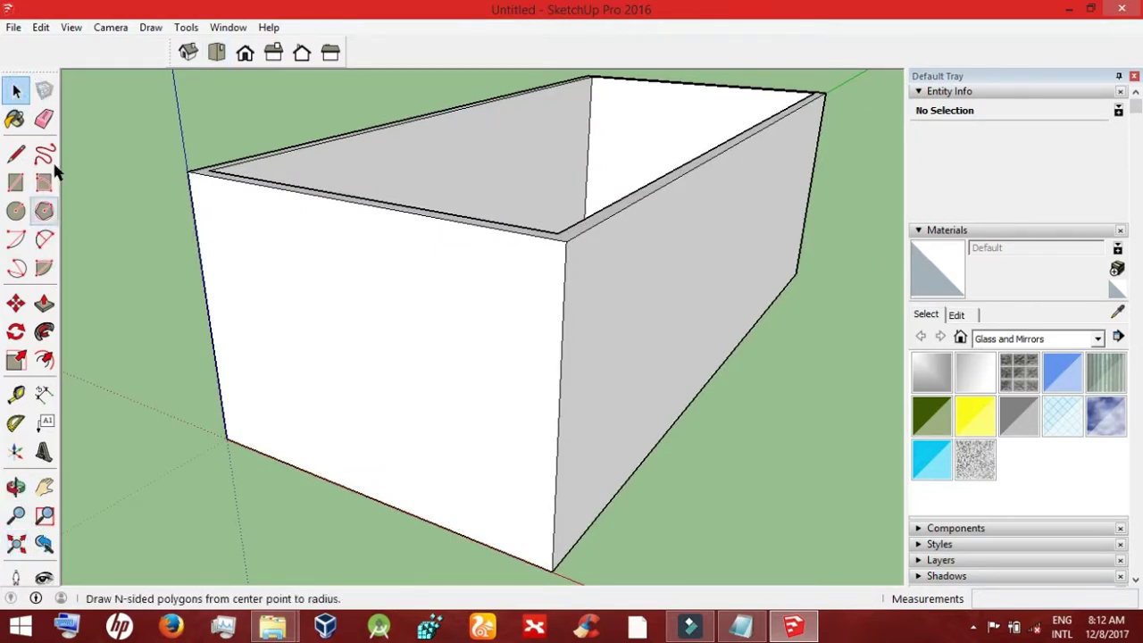
pyautogui.click(45, 304)
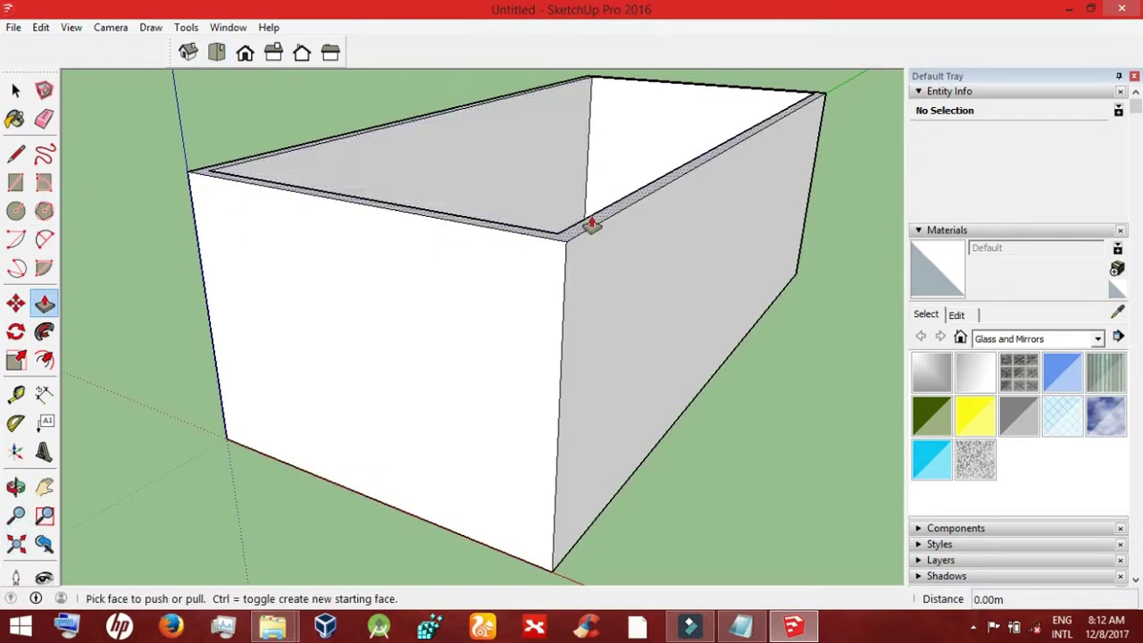
pyautogui.moveTo(591, 226); pyautogui.dragTo(610, 489)
# Step: Draw a small partition rectangle on the inner wall face
pyautogui.click(16, 182)
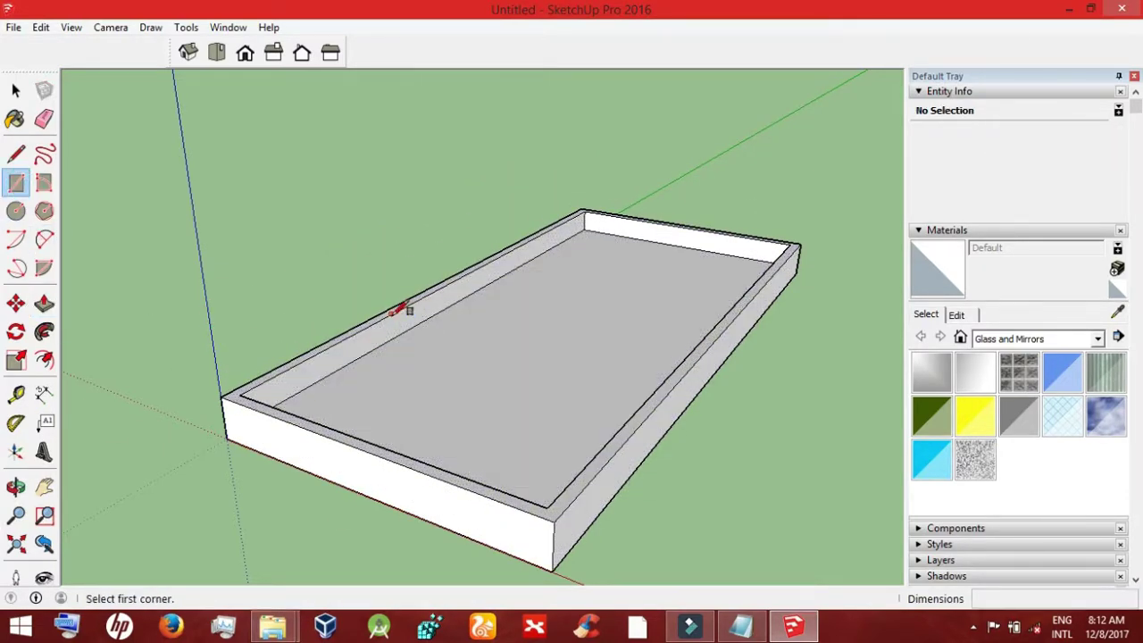
pyautogui.click(391, 313)
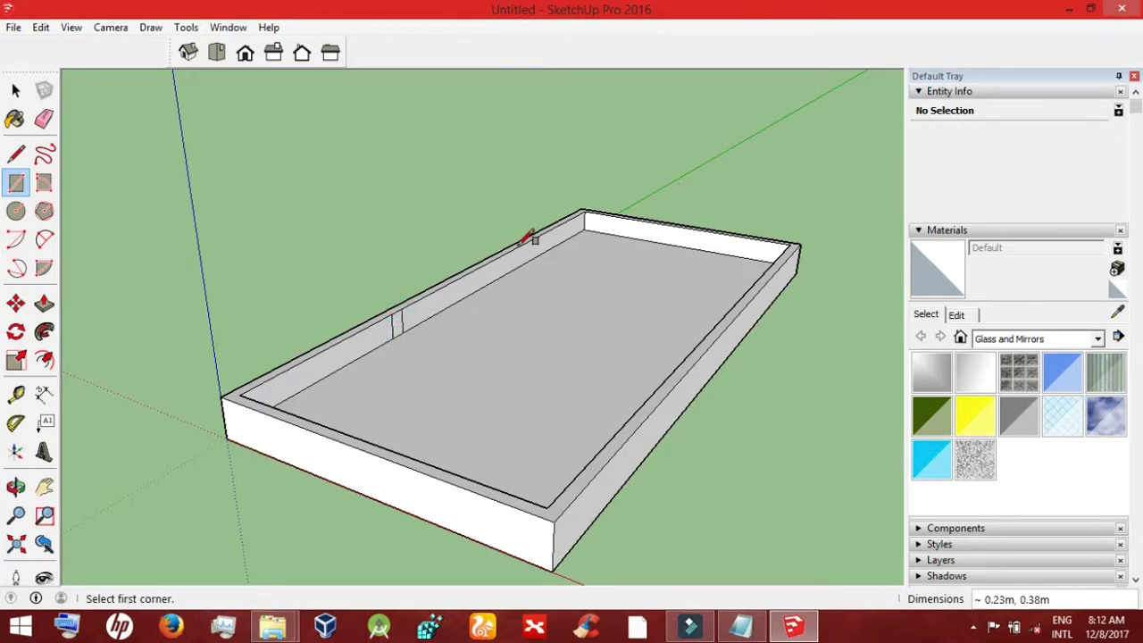
pyautogui.click(16, 485)
pyautogui.moveTo(408, 401)
pyautogui.mouseDown()
pyautogui.moveTo(127, 426)
pyautogui.moveTo(122, 393)
pyautogui.moveTo(140, 434)
pyautogui.moveTo(509, 416)
pyautogui.moveTo(160, 357)
pyautogui.mouseUp()
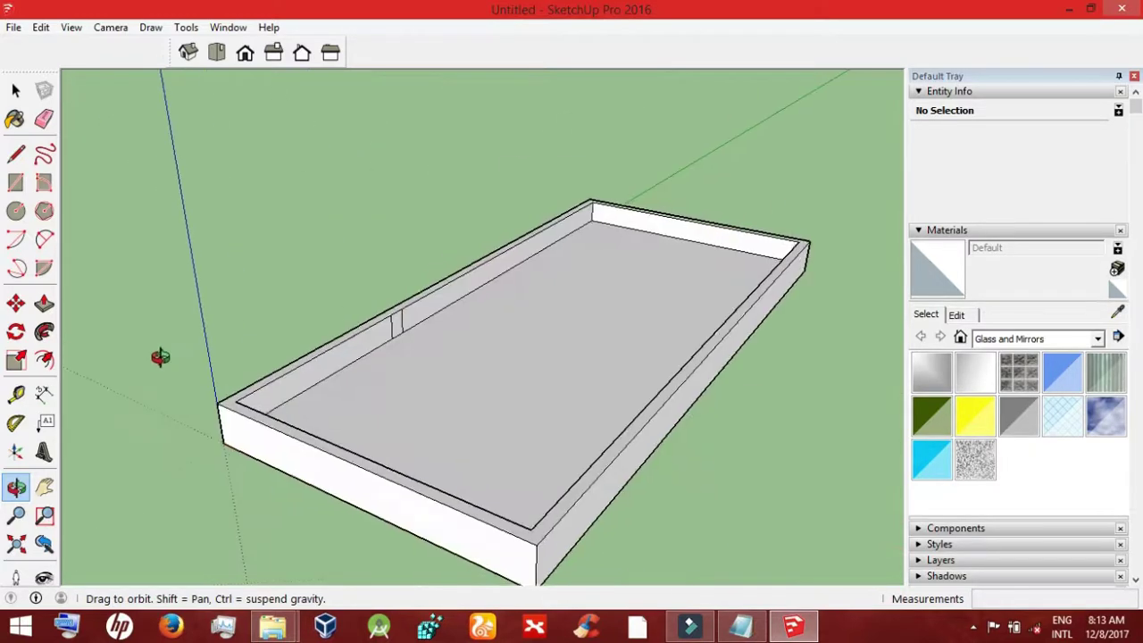
# Step: Push/pull the rectangle 4.03m across to the opposite wall as a partition
pyautogui.click(44, 304)
pyautogui.moveTo(393, 329)
pyautogui.mouseDown()
pyautogui.moveTo(650, 451)
pyautogui.moveTo(707, 463)
pyautogui.mouseUp()
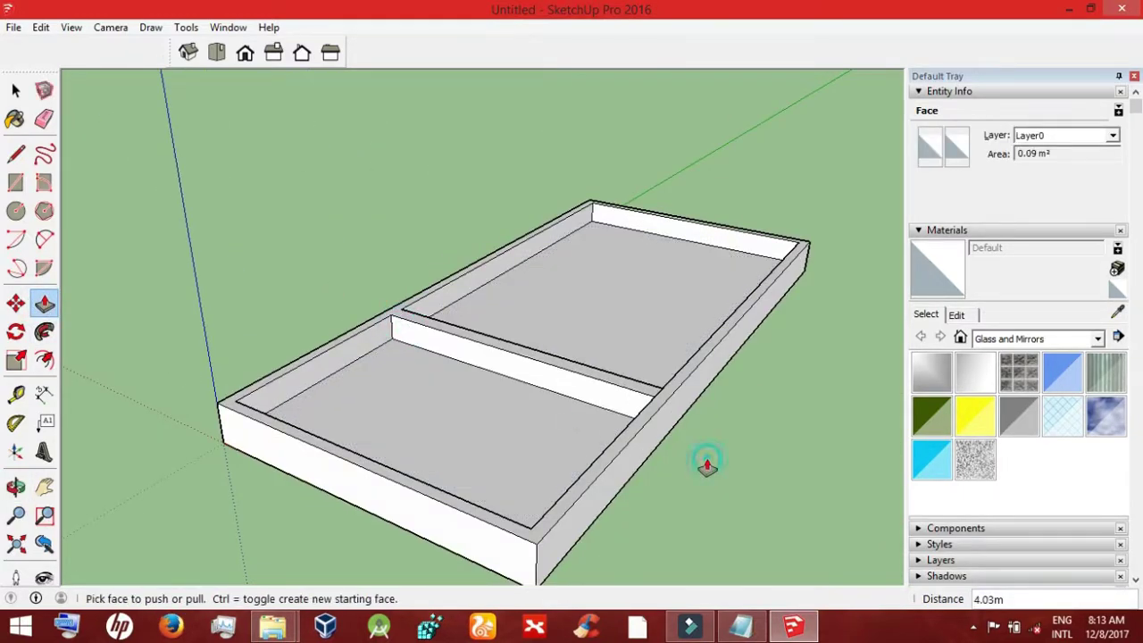
pyautogui.click(16, 485)
pyautogui.moveTo(242, 230); pyautogui.dragTo(480, 333)
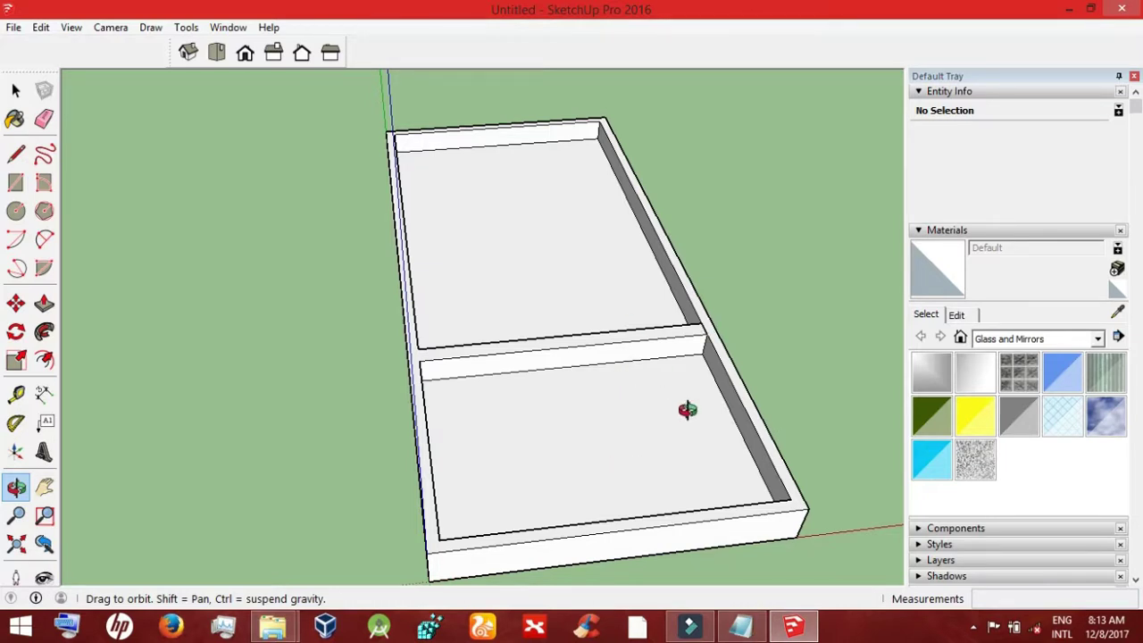
# Step: Select the partition's top edge and dimension it at 4.03m
pyautogui.click(16, 90)
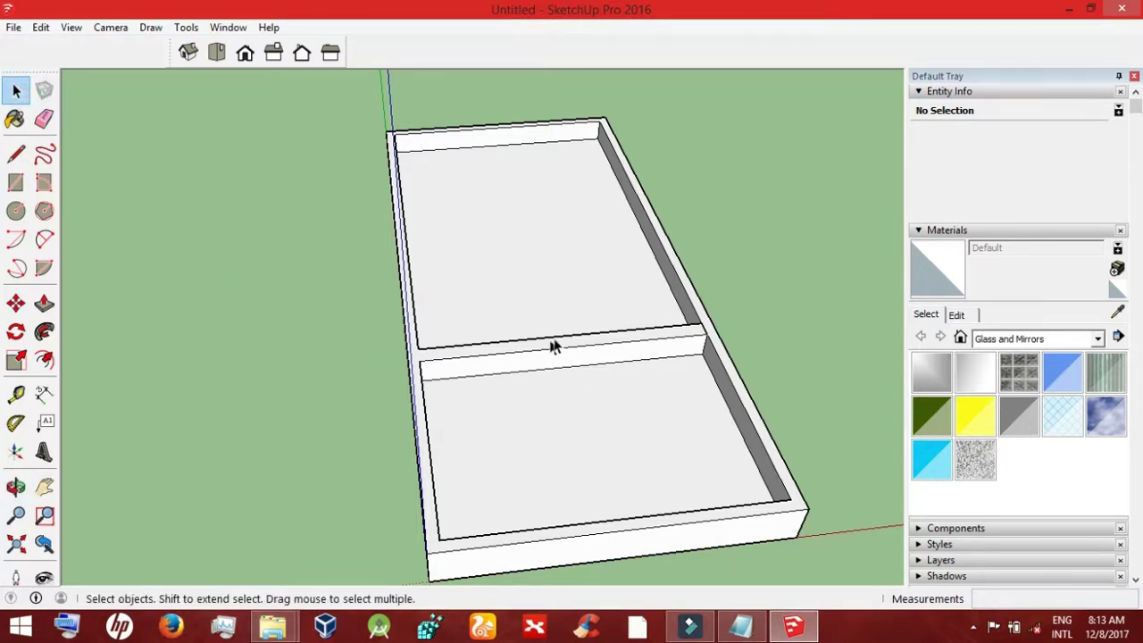
pyautogui.click(556, 343)
pyautogui.click(532, 343)
pyautogui.click(531, 343)
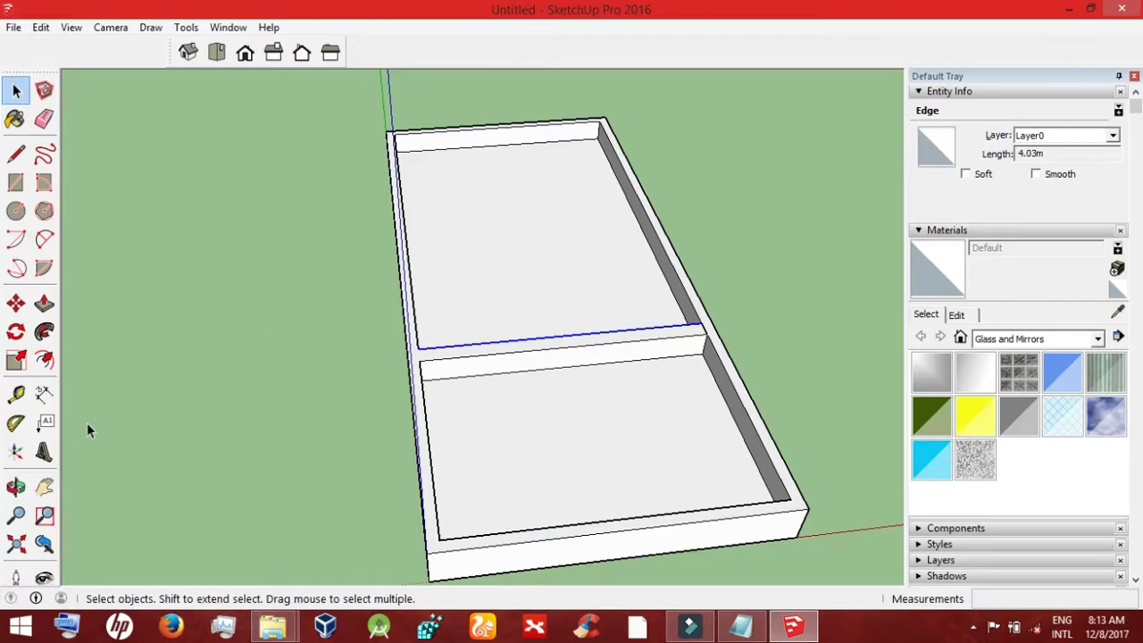
pyautogui.click(45, 393)
pyautogui.click(439, 348)
pyautogui.click(442, 357)
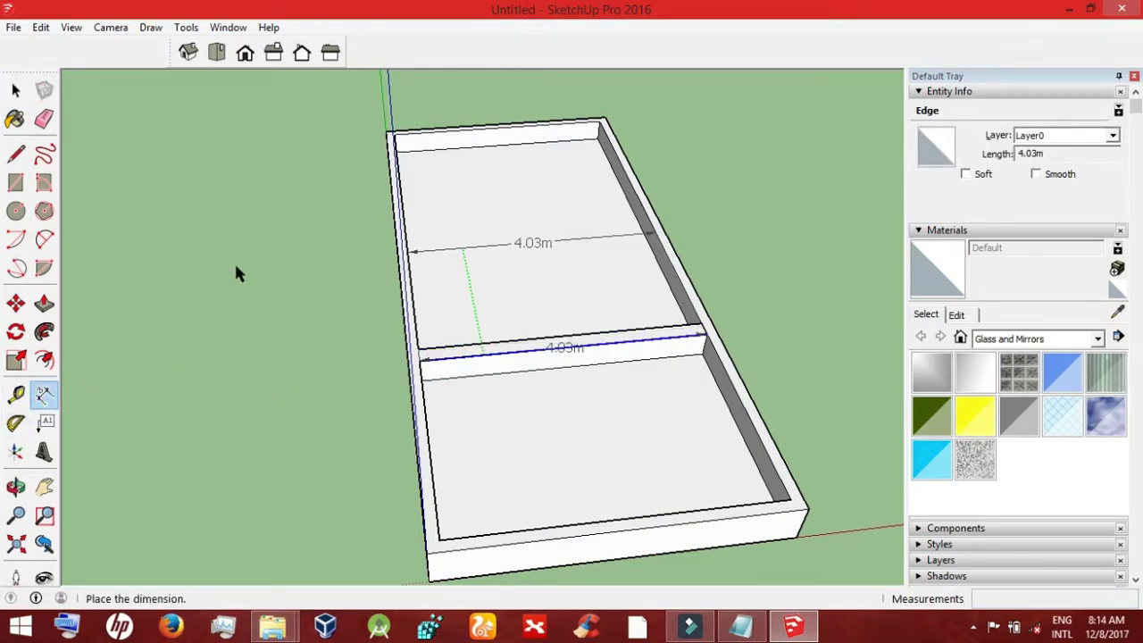
# Step: Remove the dimension and start a 0.15m guide line from the partition edge
pyautogui.press('Escape')
pyautogui.press('t')
pyautogui.click(467, 336)
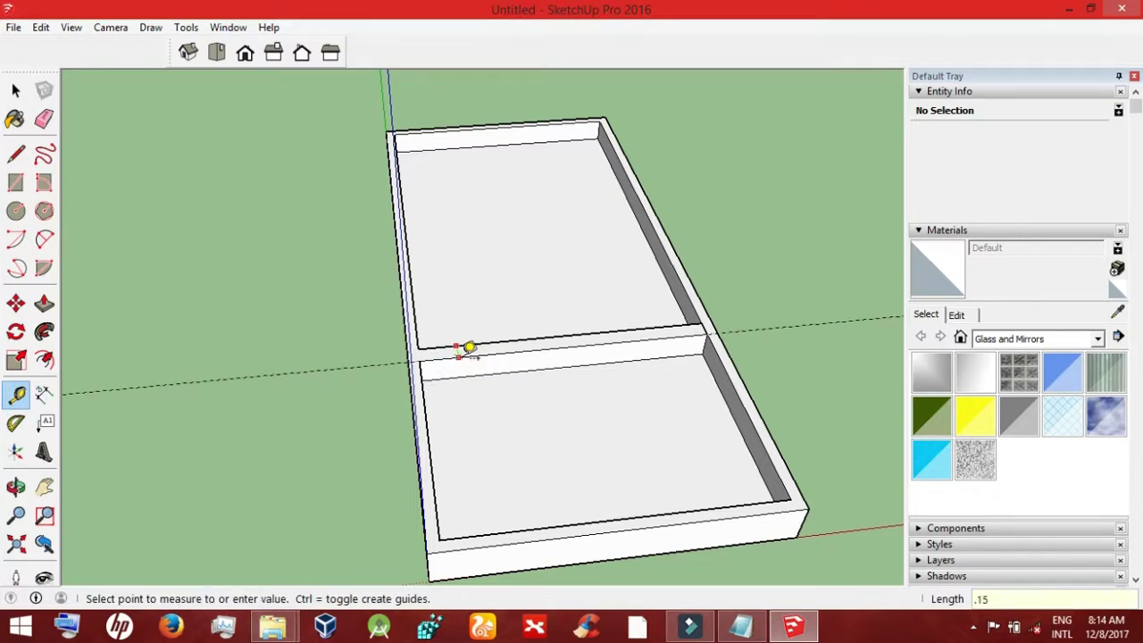
# Step: Push/pull the middle partition strip and adjust its height
pyautogui.click(44, 304)
pyautogui.click(534, 357)
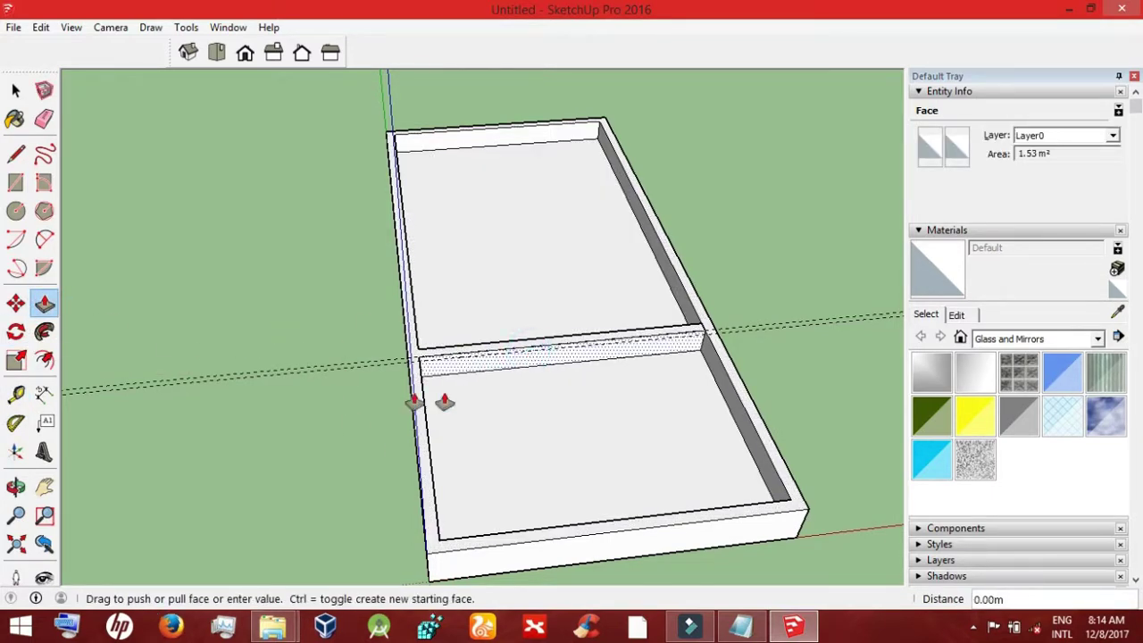
pyautogui.click(429, 361)
pyautogui.click(444, 366)
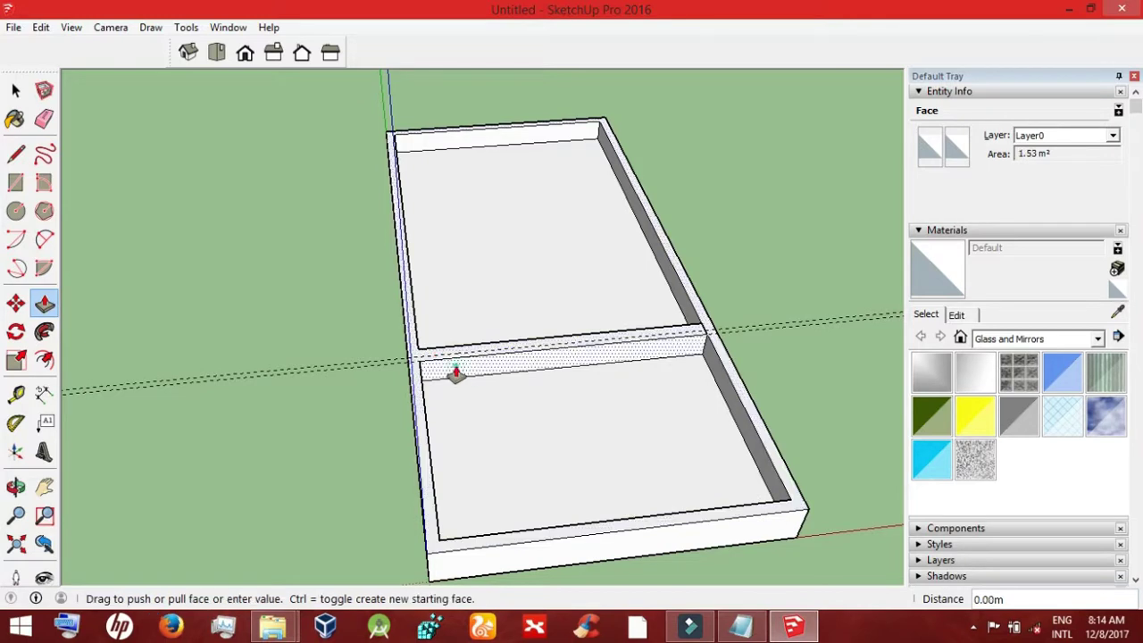
pyautogui.click(451, 369)
# Step: Delete both guide lines
pyautogui.press('space')
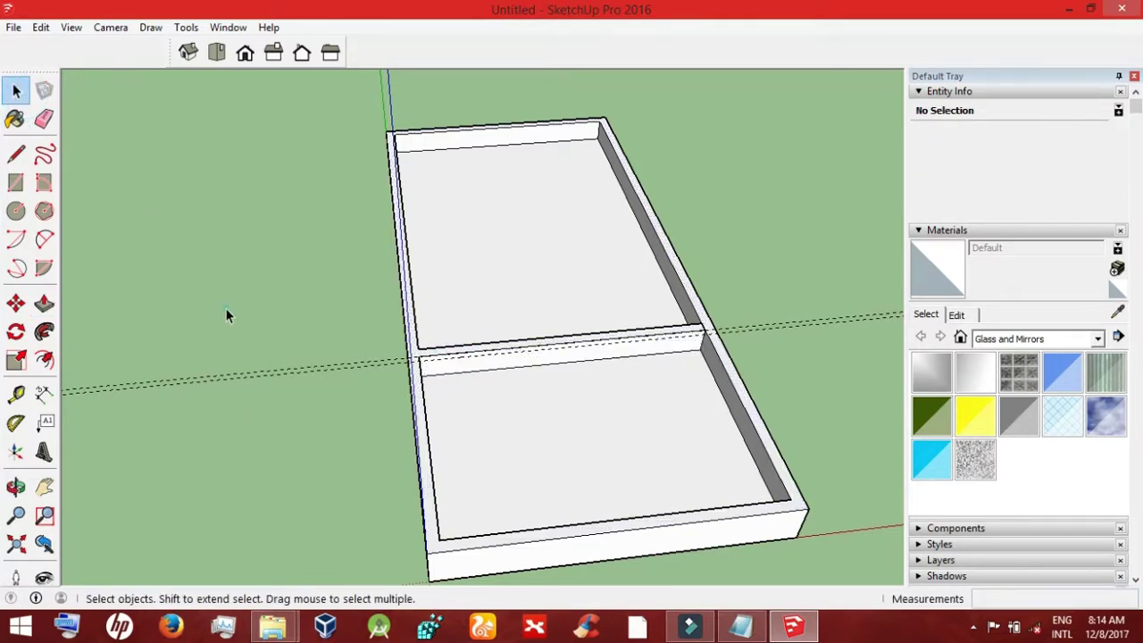
pyautogui.moveTo(314, 441); pyautogui.dragTo(240, 277)
pyautogui.press('Delete')
# Step: Draw a 0.15m strip at the partition's right end and extend it along the right wall
pyautogui.click(16, 182)
pyautogui.click(676, 333)
pyautogui.write('.15')
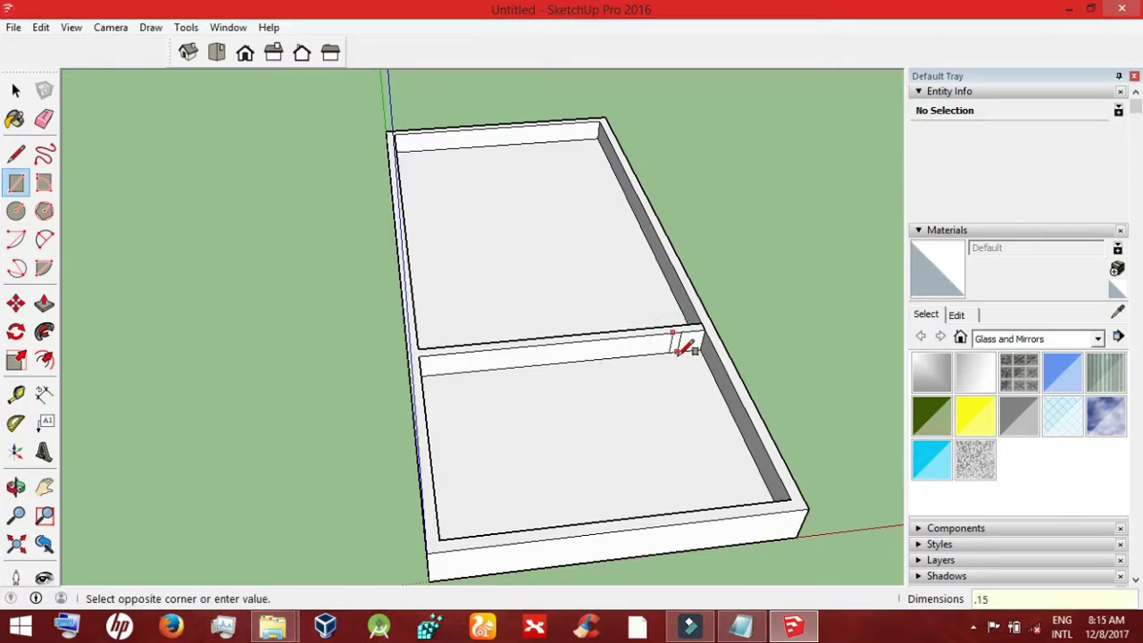
pyautogui.click(45, 305)
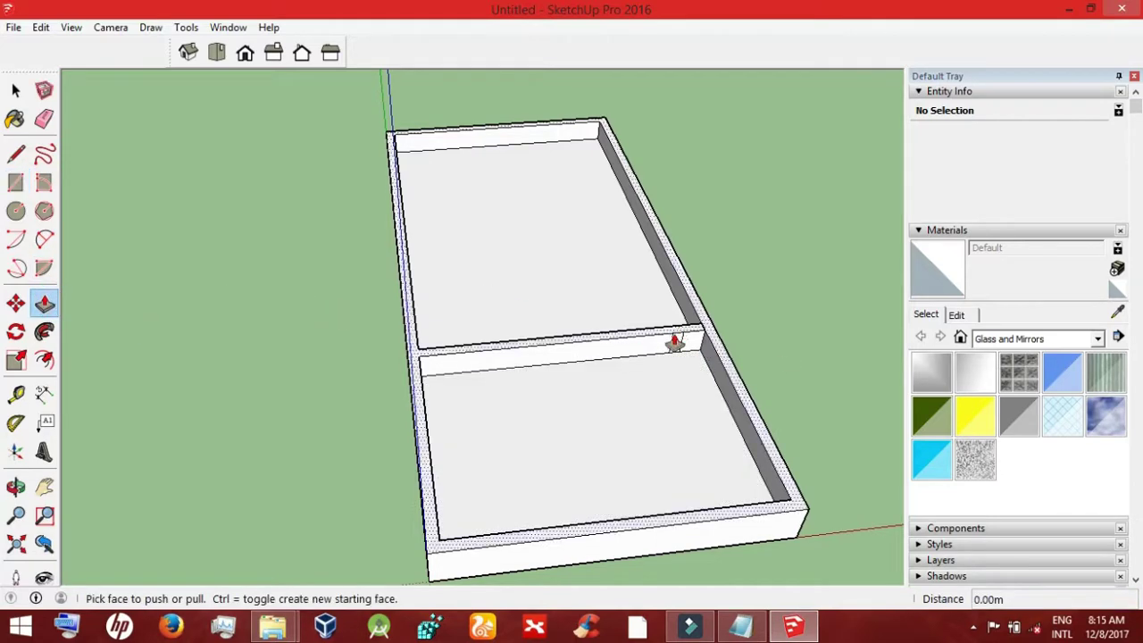
pyautogui.moveTo(672, 341); pyautogui.dragTo(777, 566)
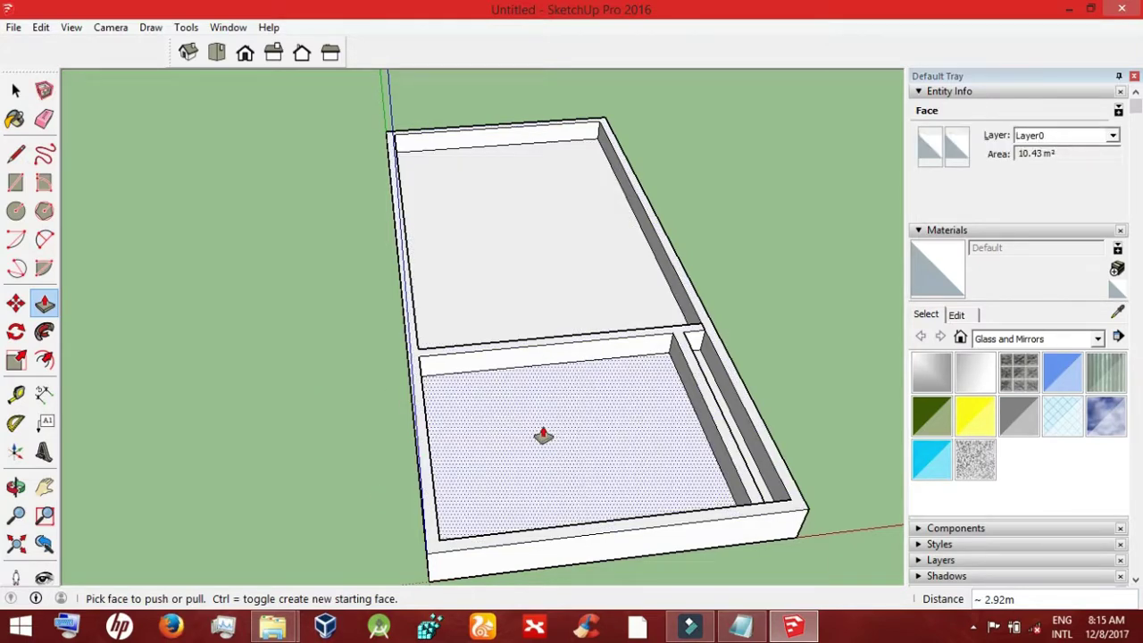
# Step: Select the narrow face beside the inner wall and erase it
pyautogui.click(15, 487)
pyautogui.moveTo(80, 429)
pyautogui.mouseDown()
pyautogui.moveTo(110, 406)
pyautogui.moveTo(330, 473)
pyautogui.moveTo(55, 433)
pyautogui.mouseUp()
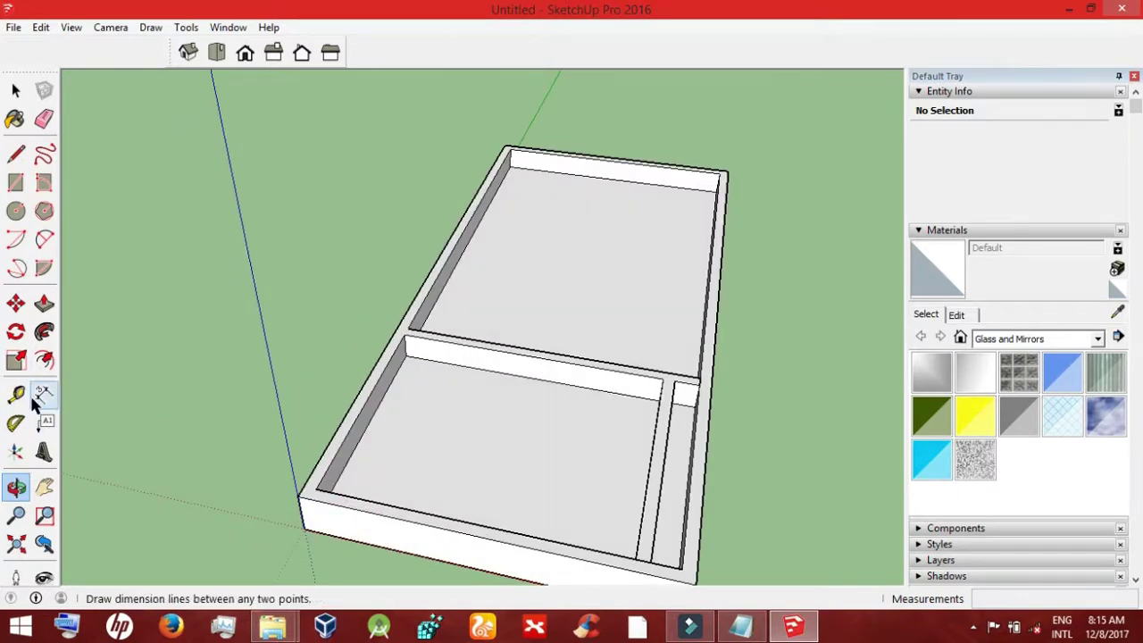
pyautogui.click(16, 154)
pyautogui.click(700, 385)
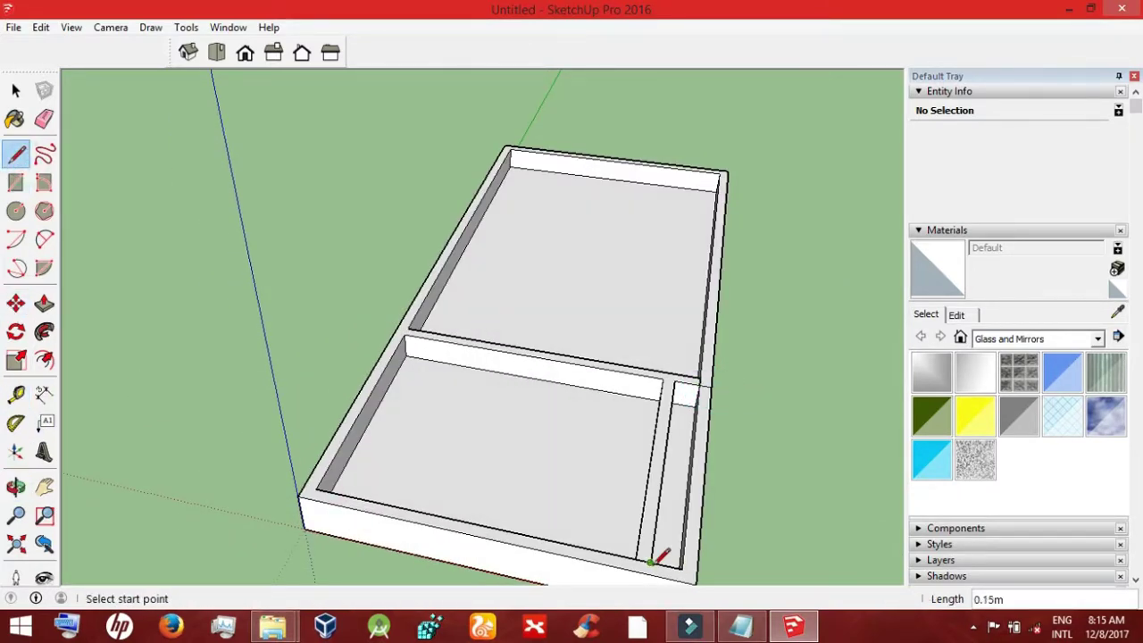
pyautogui.press('space')
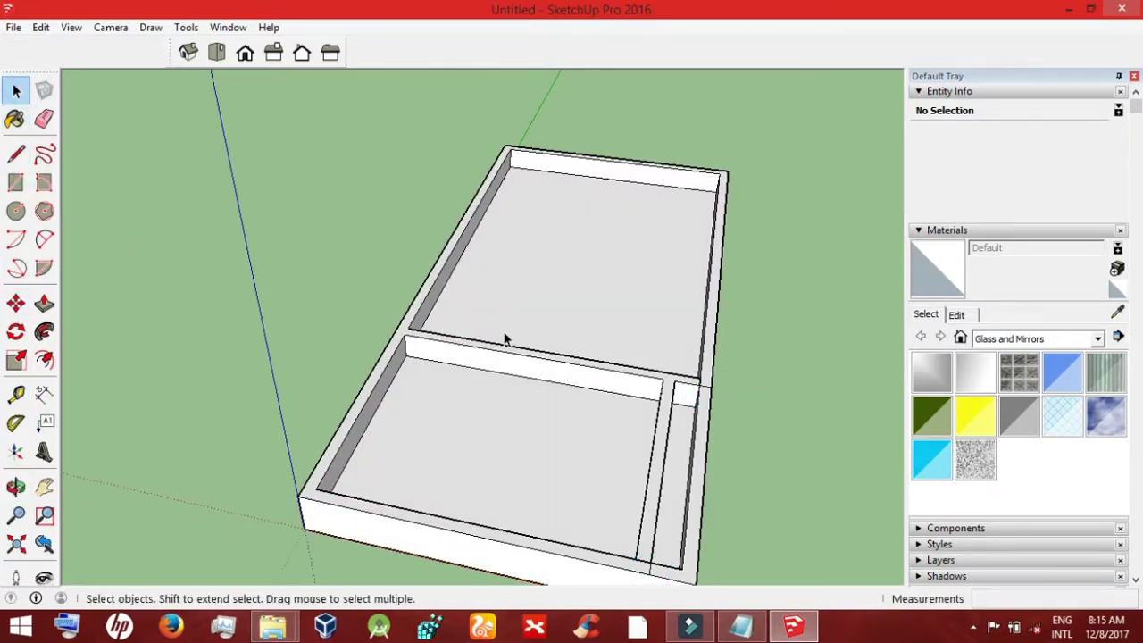
pyautogui.click(697, 465)
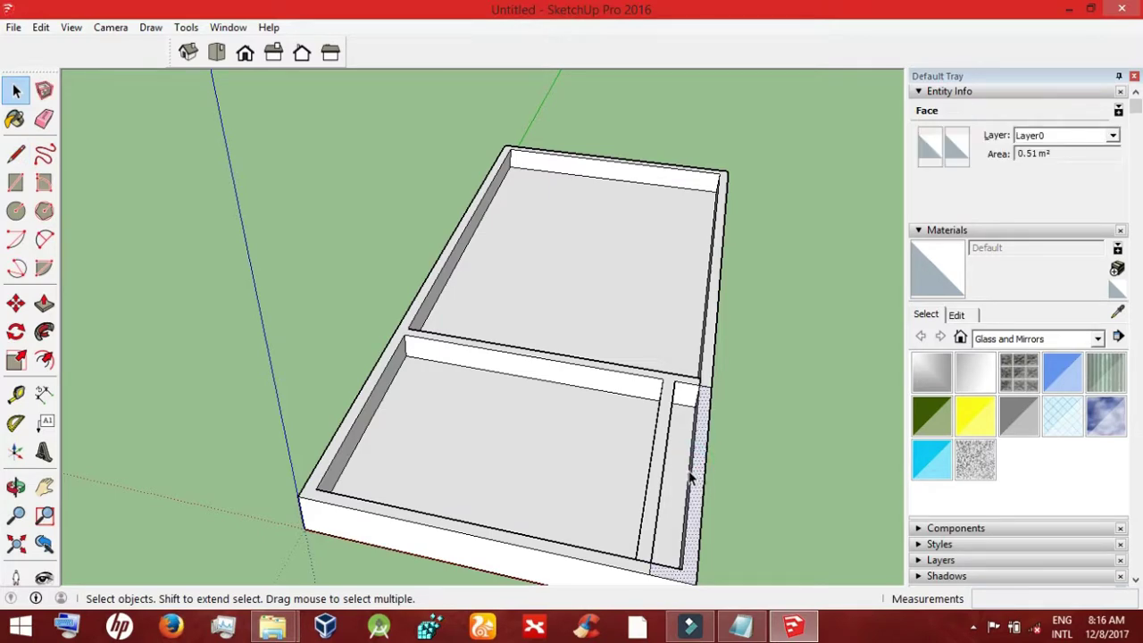
pyautogui.press('o')
pyautogui.moveTo(110, 544); pyautogui.dragTo(191, 421)
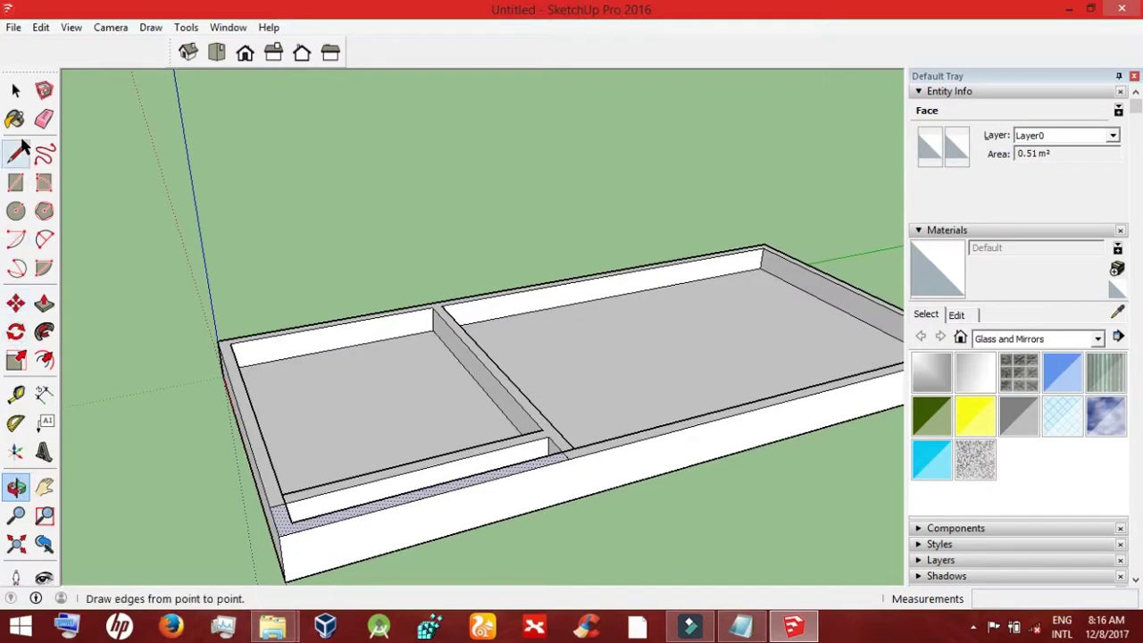
pyautogui.click(44, 119)
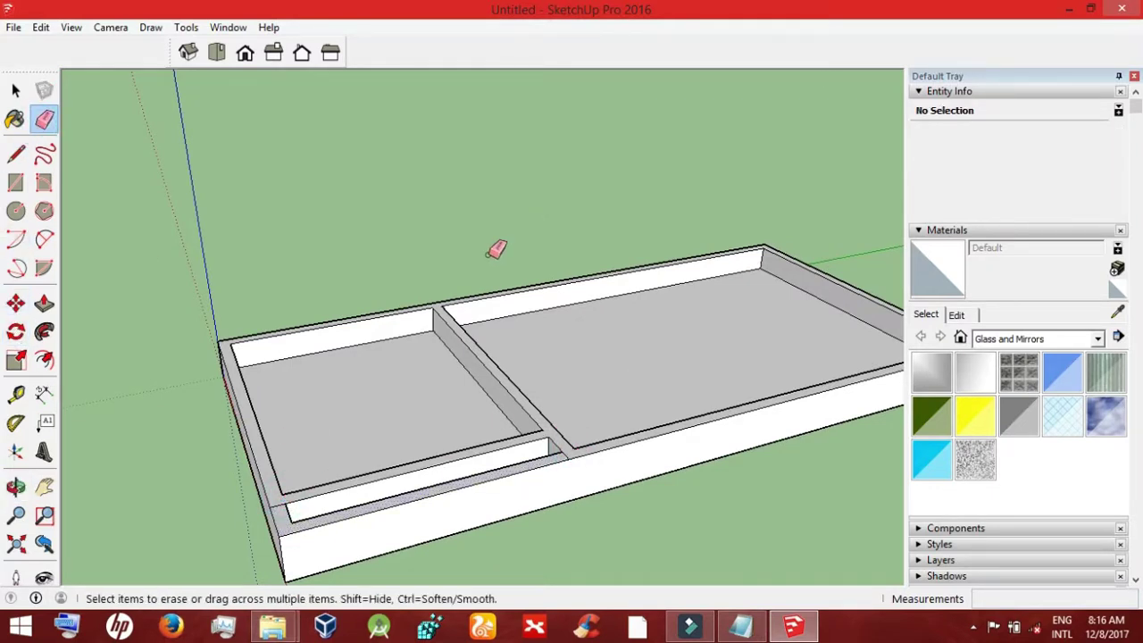
# Step: Push the corridor's ledge and front faces down below the room floors
pyautogui.click(15, 90)
pyautogui.click(45, 303)
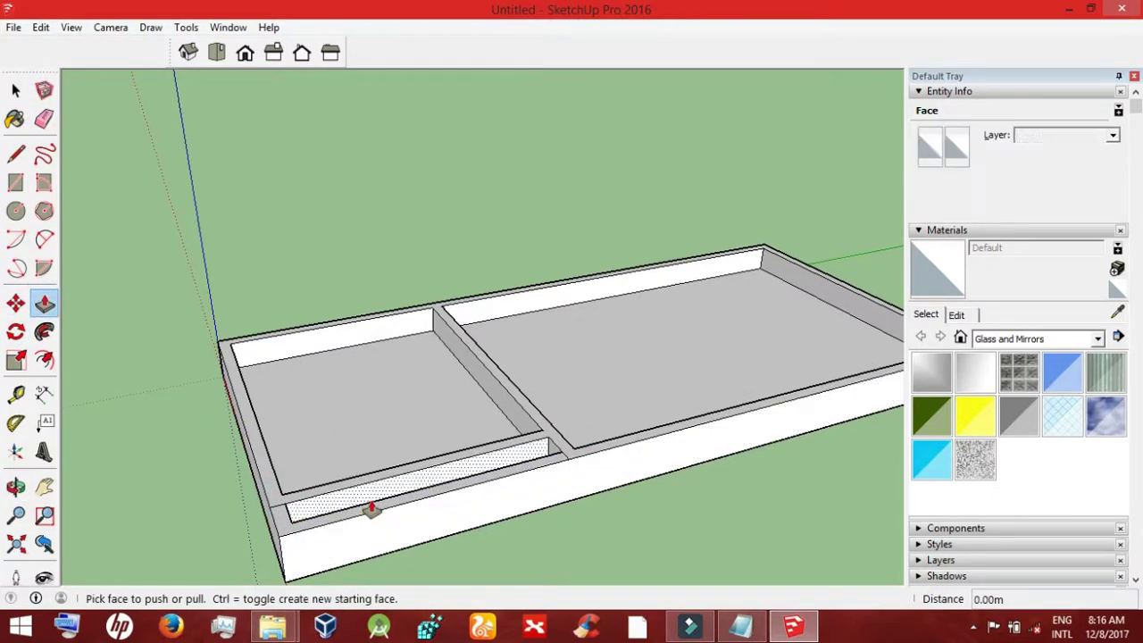
pyautogui.moveTo(370, 507)
pyautogui.mouseDown()
pyautogui.moveTo(379, 551)
pyautogui.moveTo(369, 515)
pyautogui.moveTo(299, 569)
pyautogui.mouseUp()
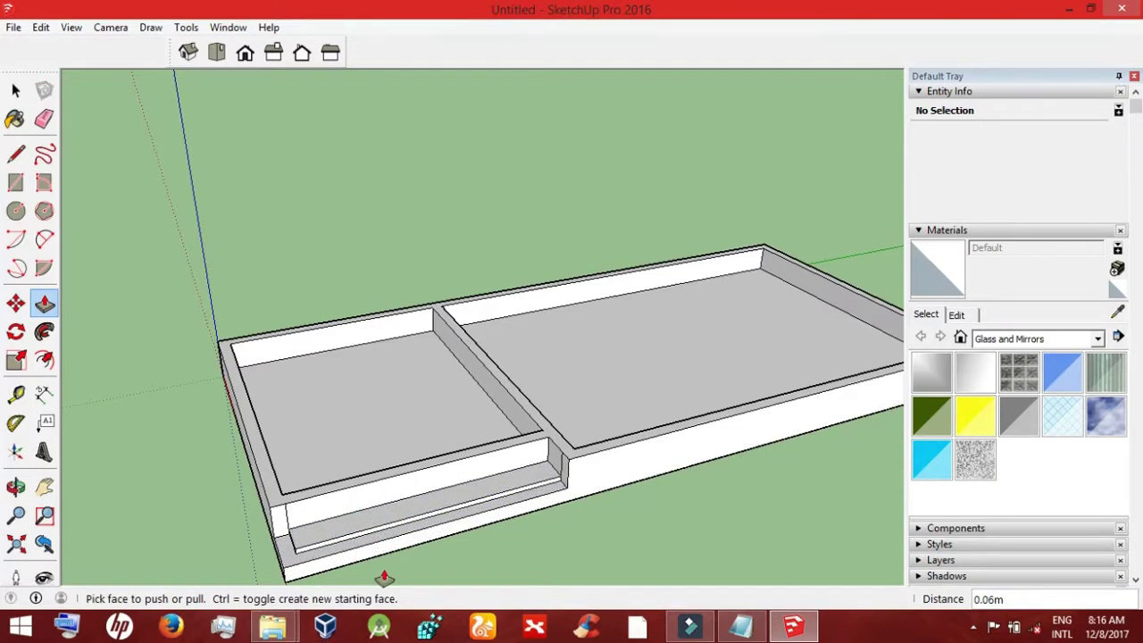
pyautogui.click(400, 532)
pyautogui.click(400, 538)
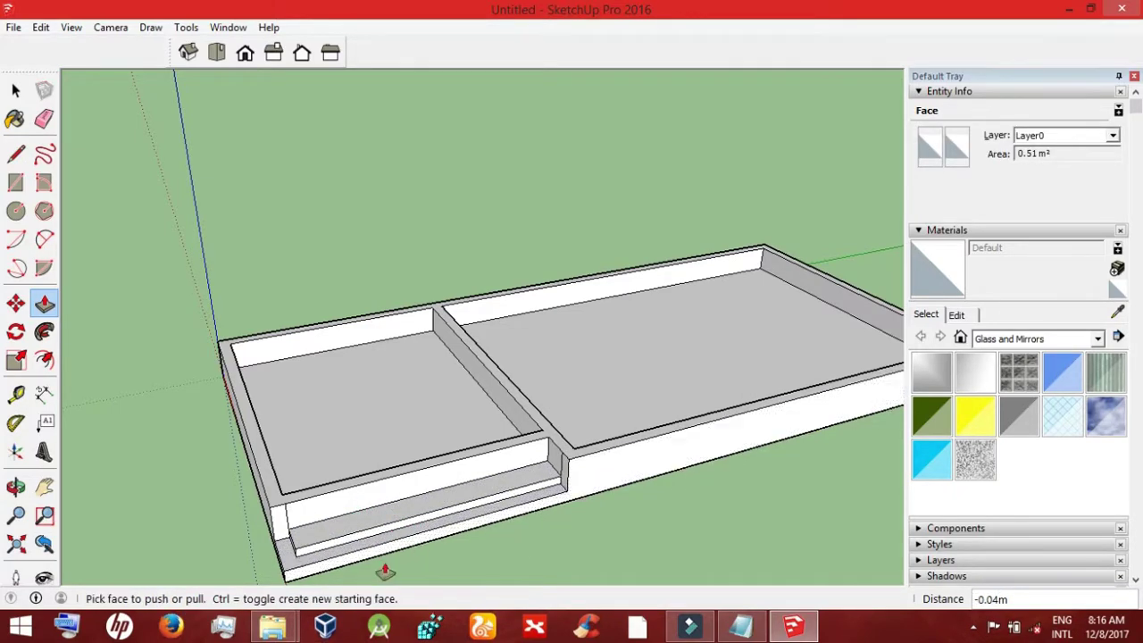
# Step: Select the ledge edge to check it, then clear the selection
pyautogui.press('space')
pyautogui.click(287, 522)
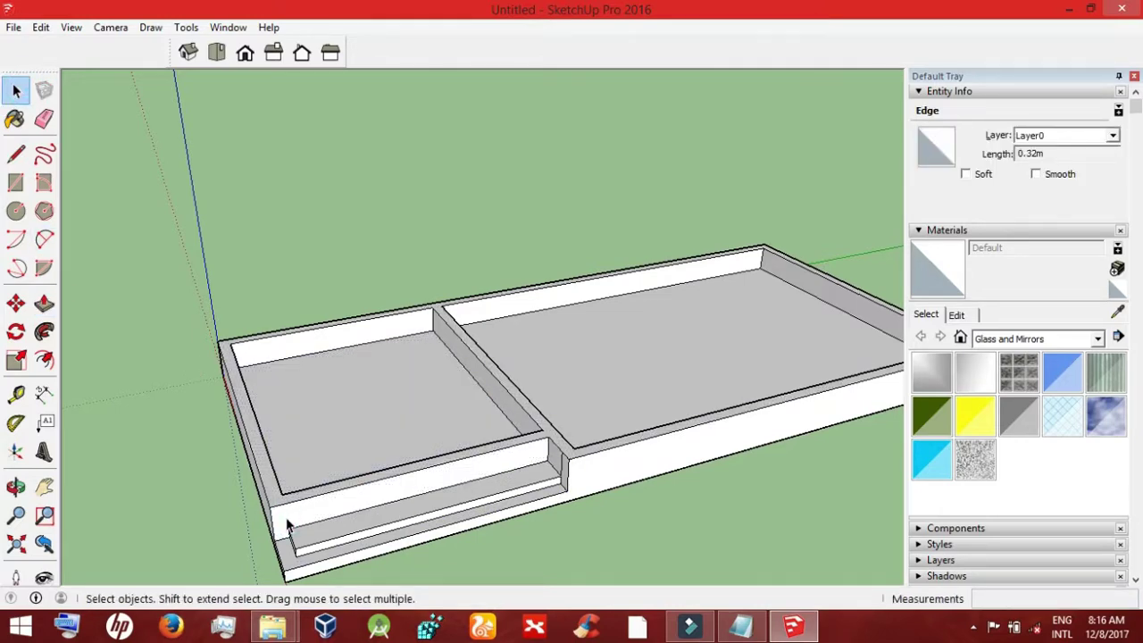
pyautogui.press('Escape')
pyautogui.click(286, 527)
pyautogui.click(224, 420)
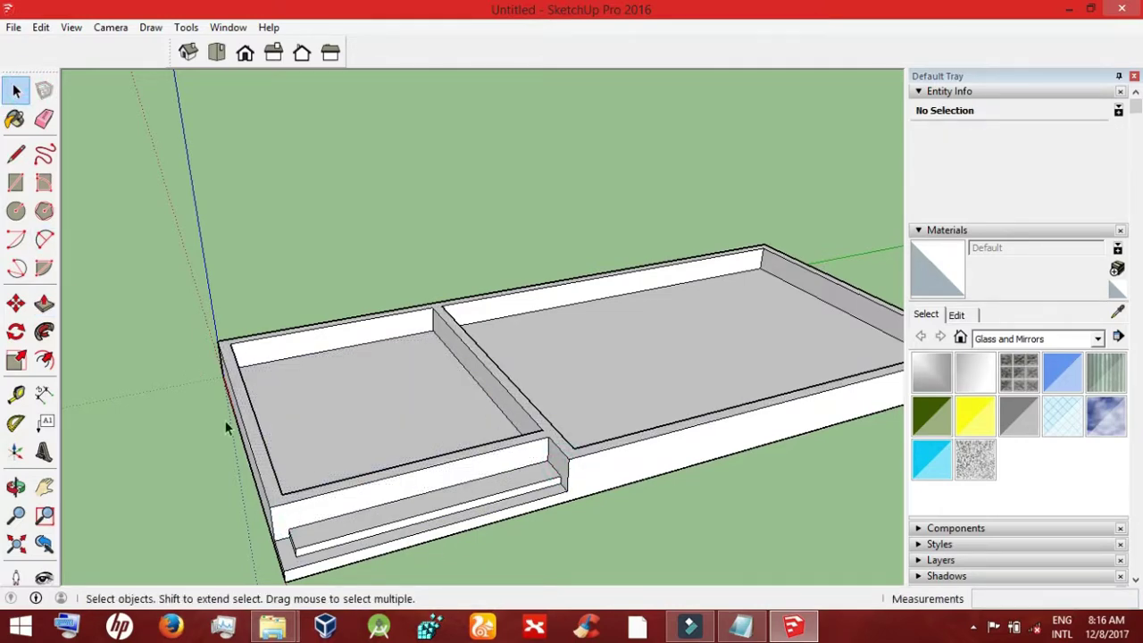
pyautogui.click(15, 486)
pyautogui.moveTo(268, 429)
pyautogui.mouseDown()
pyautogui.moveTo(265, 448)
pyautogui.moveTo(331, 428)
pyautogui.moveTo(479, 473)
pyautogui.moveTo(306, 401)
pyautogui.moveTo(356, 394)
pyautogui.moveTo(375, 424)
pyautogui.moveTo(459, 355)
pyautogui.moveTo(444, 408)
pyautogui.moveTo(359, 373)
pyautogui.moveTo(528, 408)
pyautogui.moveTo(679, 467)
pyautogui.moveTo(620, 438)
pyautogui.moveTo(779, 427)
pyautogui.moveTo(732, 434)
pyautogui.moveTo(349, 324)
pyautogui.mouseUp()
pyautogui.click(15, 182)
pyautogui.click(545, 301)
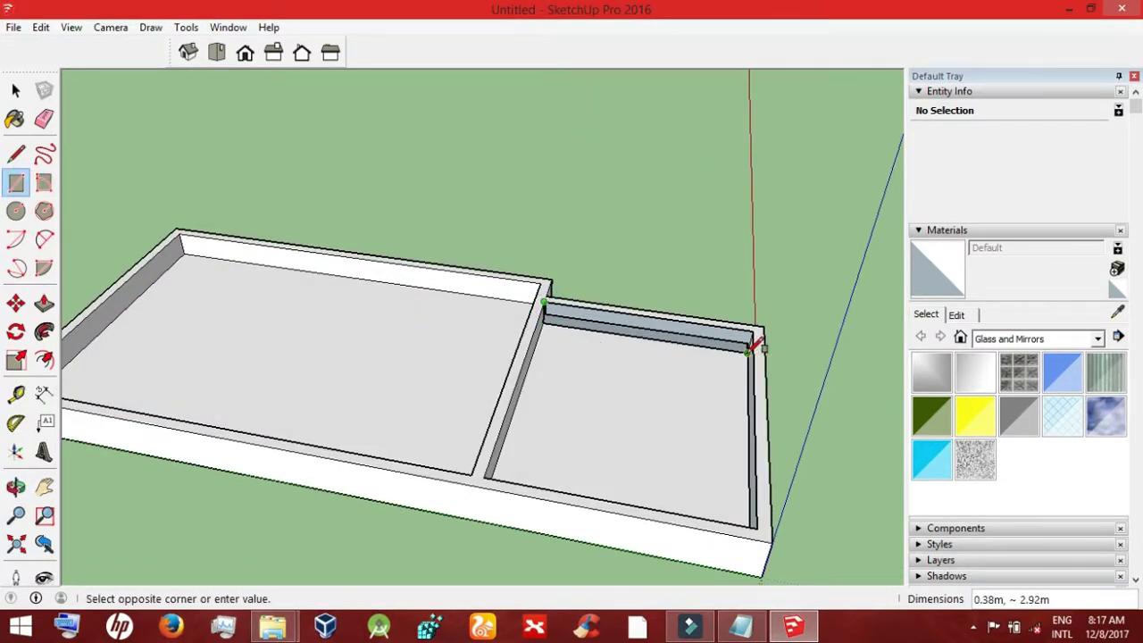
pyautogui.click(762, 529)
pyautogui.click(15, 91)
pyautogui.click(706, 400)
pyautogui.press('Delete')
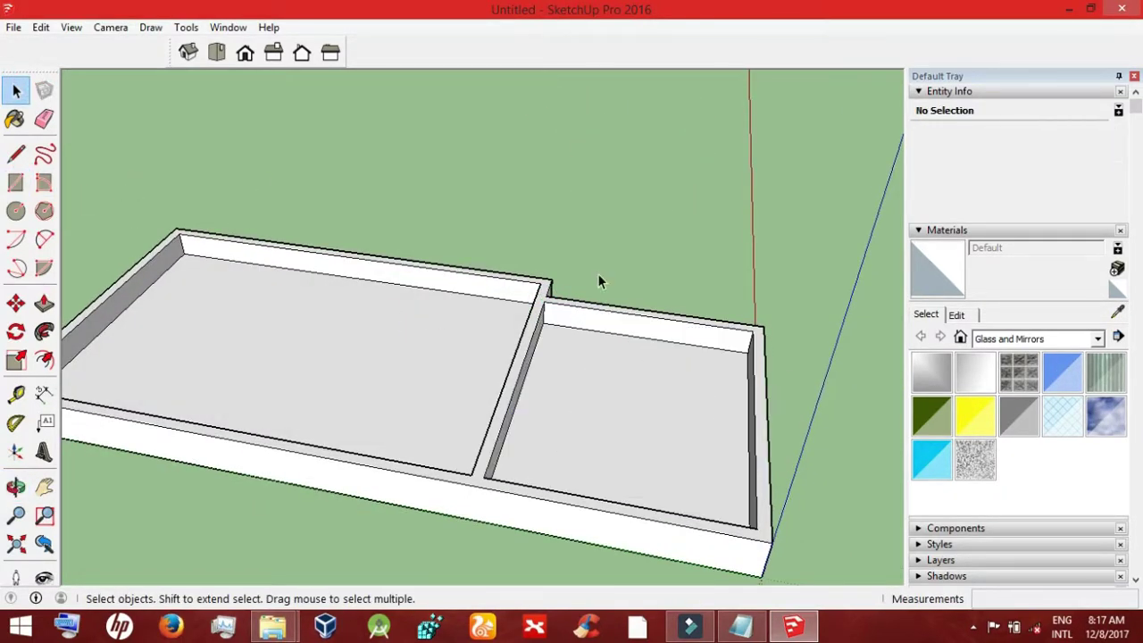
pyautogui.click(16, 487)
pyautogui.moveTo(295, 420)
pyautogui.mouseDown()
pyautogui.moveTo(408, 477)
pyautogui.moveTo(420, 414)
pyautogui.moveTo(409, 580)
pyautogui.moveTo(140, 403)
pyautogui.moveTo(94, 242)
pyautogui.moveTo(216, 309)
pyautogui.moveTo(329, 421)
pyautogui.moveTo(373, 442)
pyautogui.mouseUp()
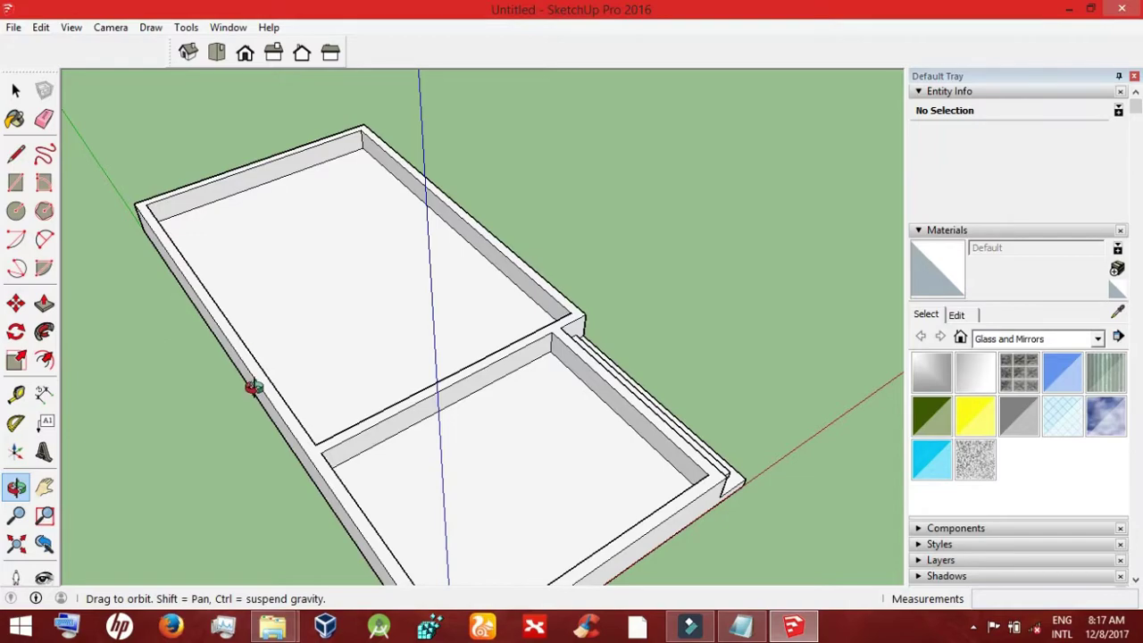
# Step: Outline narrow rectangles, about 0.23 by 0.38 m, on the middle partition wall's face
pyautogui.moveTo(218, 389)
pyautogui.mouseDown()
pyautogui.moveTo(706, 387)
pyautogui.moveTo(518, 365)
pyautogui.moveTo(773, 339)
pyautogui.moveTo(641, 378)
pyautogui.moveTo(479, 331)
pyautogui.moveTo(581, 439)
pyautogui.moveTo(658, 408)
pyautogui.moveTo(633, 344)
pyautogui.moveTo(613, 473)
pyautogui.moveTo(546, 357)
pyautogui.moveTo(405, 309)
pyautogui.mouseUp()
pyautogui.click(18, 187)
pyautogui.click(657, 297)
pyautogui.write('.15')
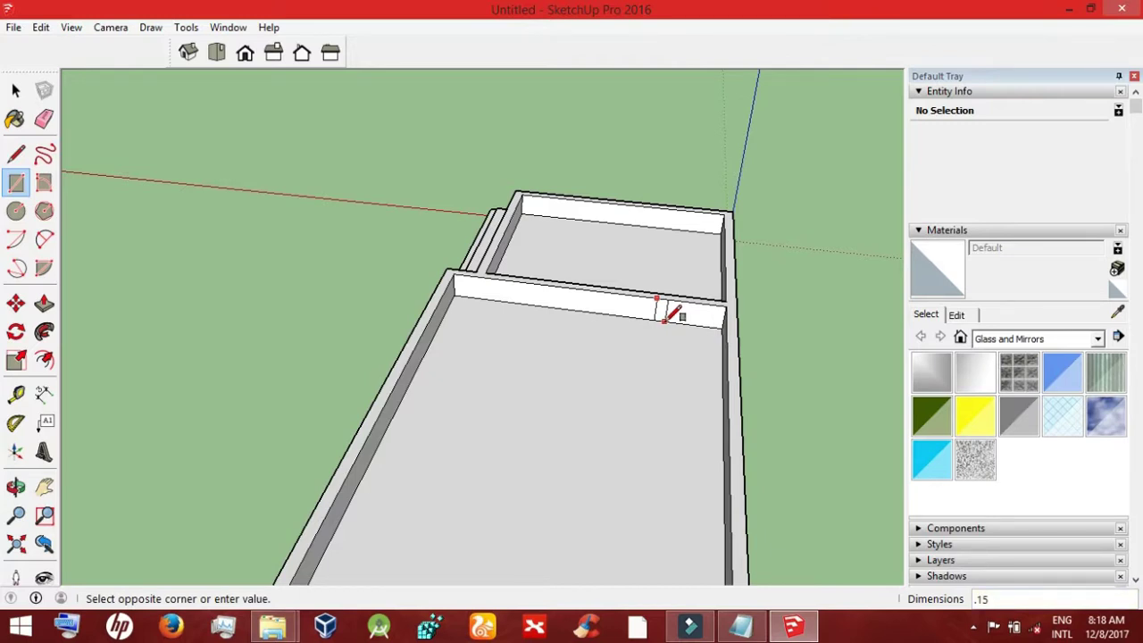
pyautogui.click(665, 319)
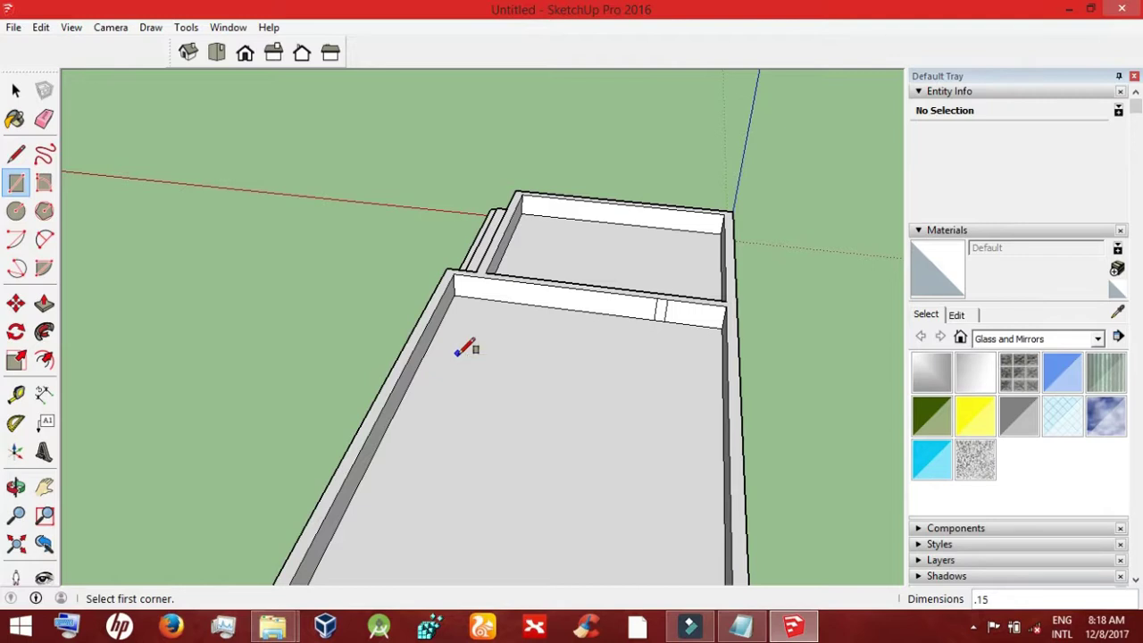
pyautogui.click(566, 287)
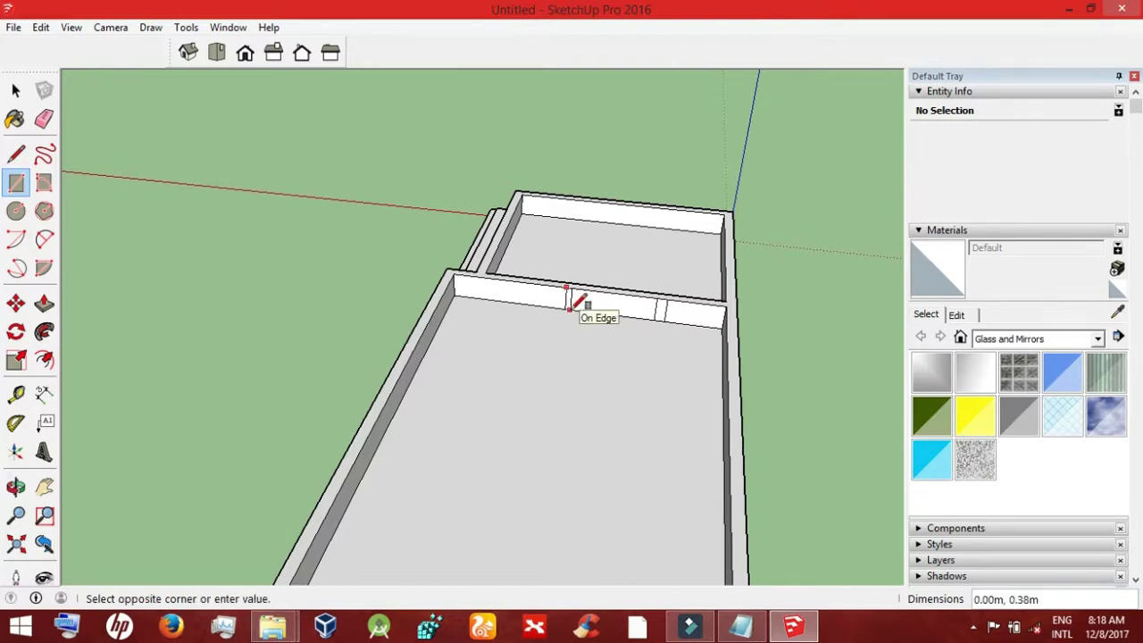
pyautogui.write('.15')
pyautogui.click(575, 309)
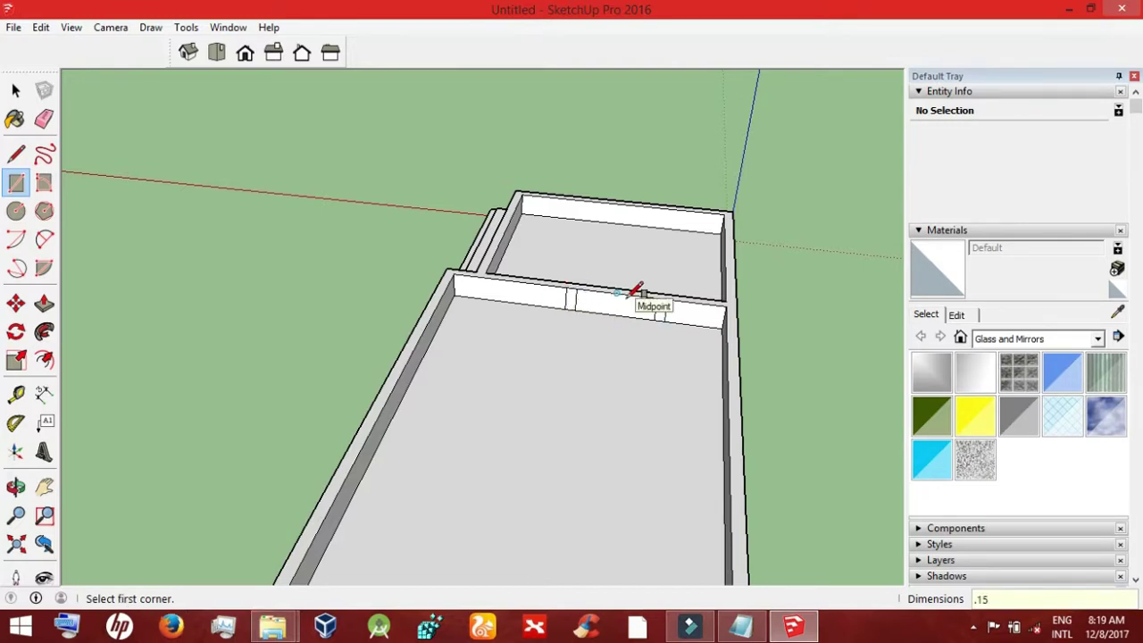
pyautogui.click(617, 292)
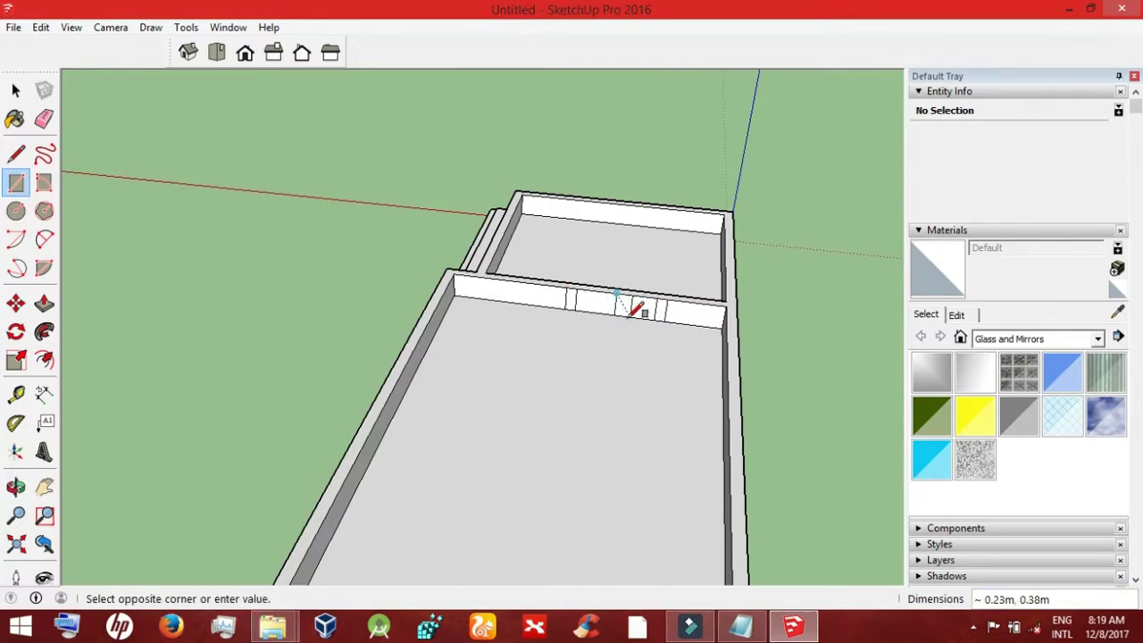
pyautogui.click(628, 315)
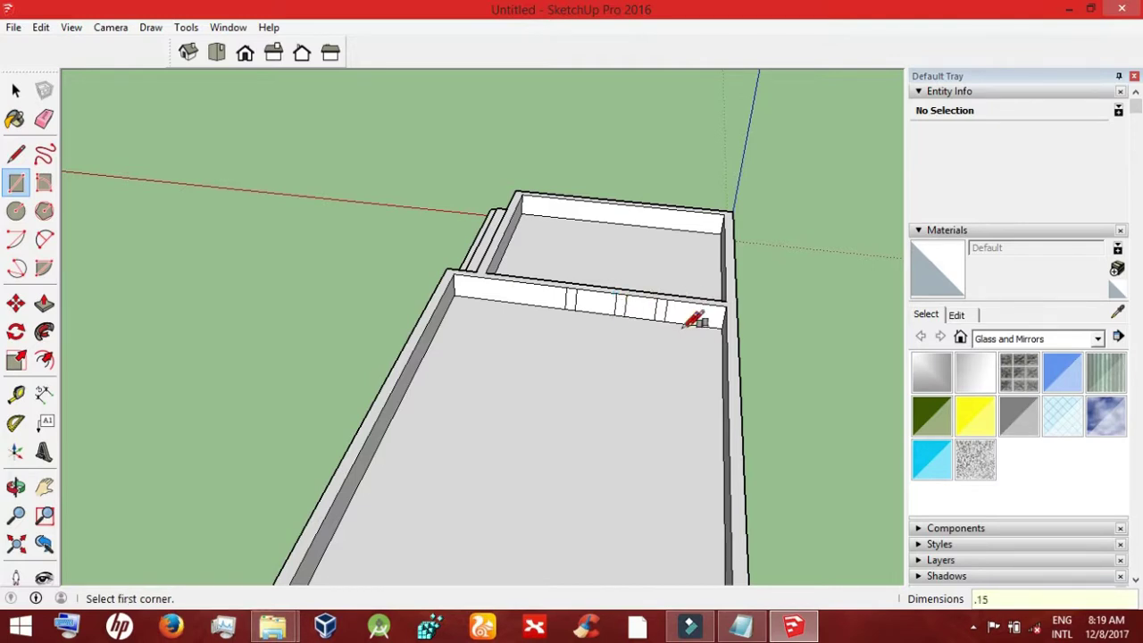
# Step: Pull the wall strips out into partitions, then undo those extrusions
pyautogui.click(44, 118)
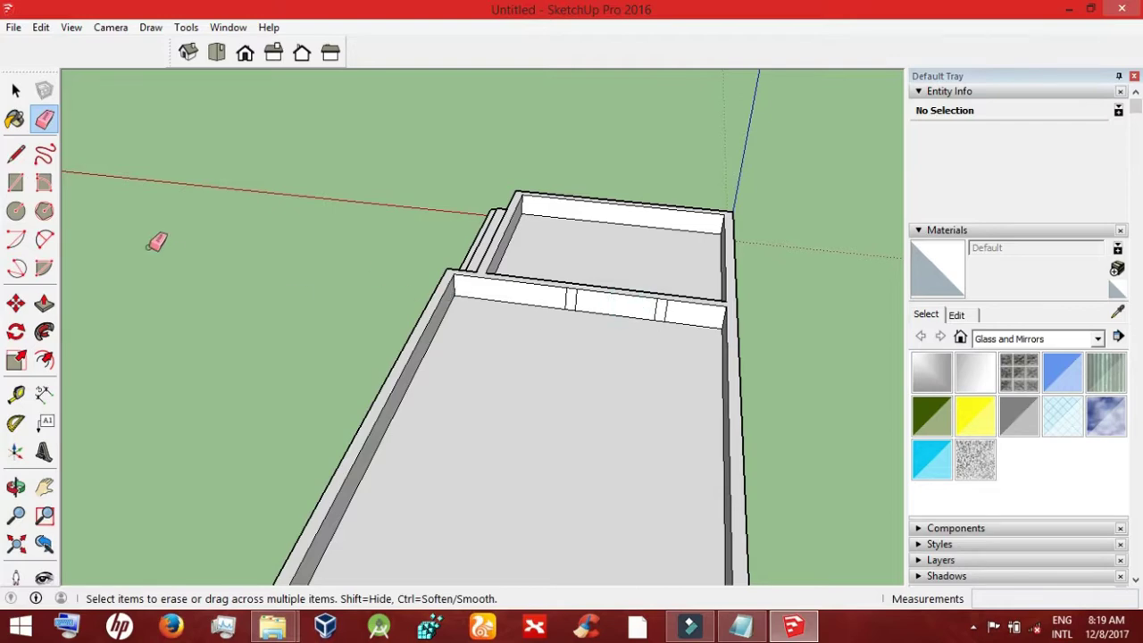
pyautogui.click(44, 304)
pyautogui.moveTo(574, 306)
pyautogui.mouseDown()
pyautogui.moveTo(546, 451)
pyautogui.moveTo(497, 576)
pyautogui.mouseUp()
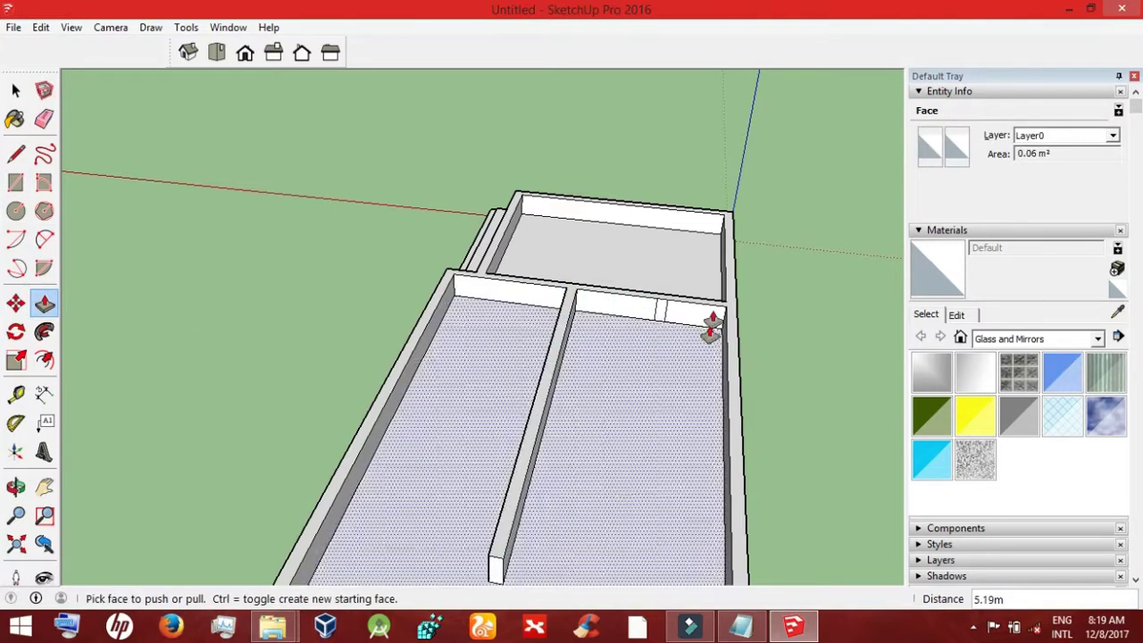
pyautogui.moveTo(658, 313); pyautogui.dragTo(660, 344)
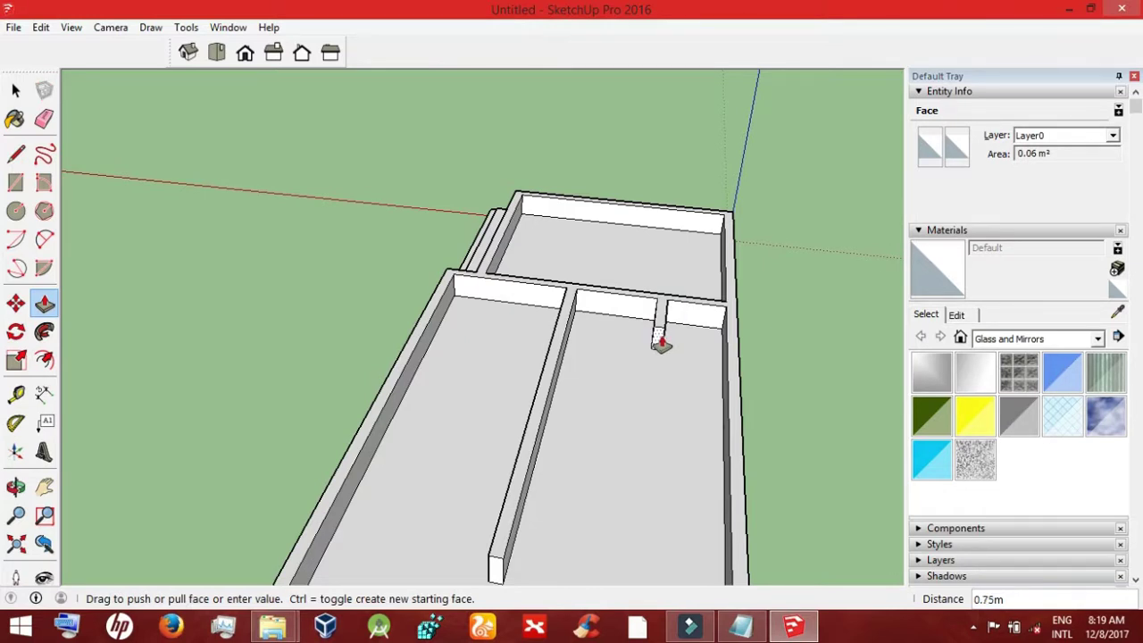
pyautogui.moveTo(661, 344)
pyautogui.mouseDown()
pyautogui.moveTo(660, 390)
pyautogui.moveTo(658, 326)
pyautogui.mouseUp()
pyautogui.hotkey('ctrl', 'z')
pyautogui.hotkey('ctrl', 'z')
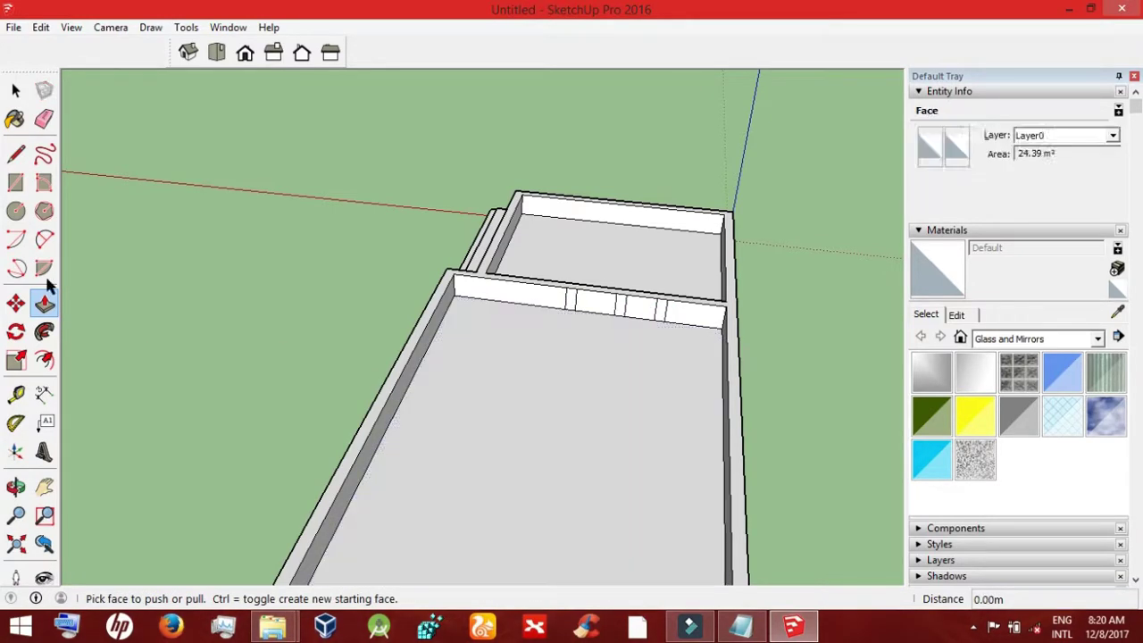
# Step: Push/Pull the cross-wall strips into a short partition (about 1.52 m) and a long one (about 3.91 m)
pyautogui.click(44, 119)
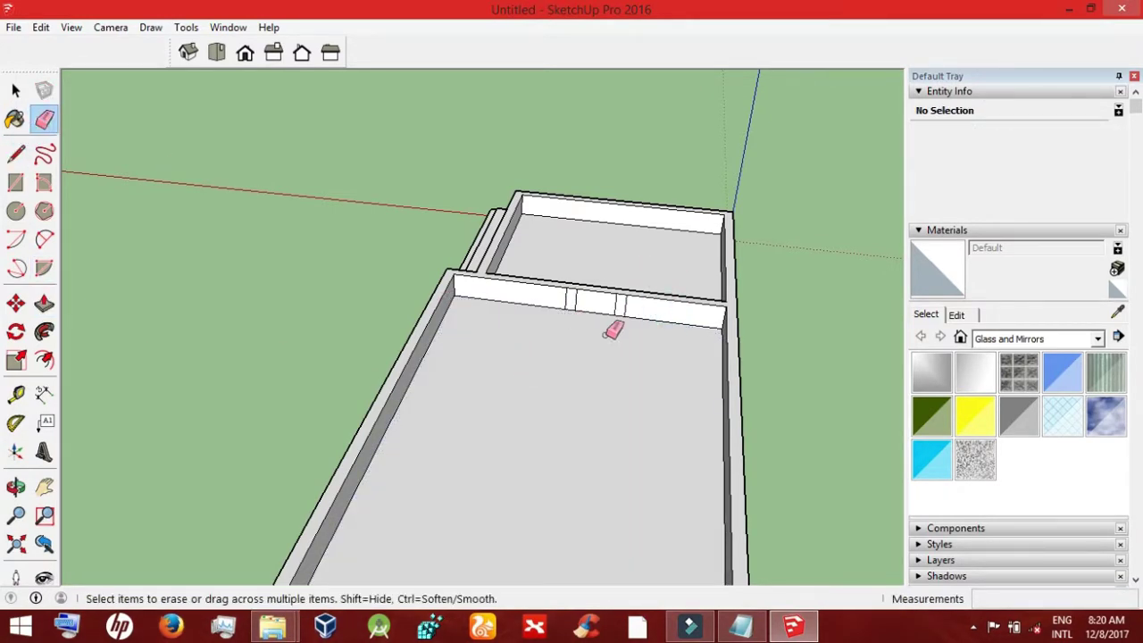
pyautogui.press('p')
pyautogui.moveTo(604, 308)
pyautogui.mouseDown()
pyautogui.moveTo(610, 419)
pyautogui.moveTo(610, 389)
pyautogui.mouseUp()
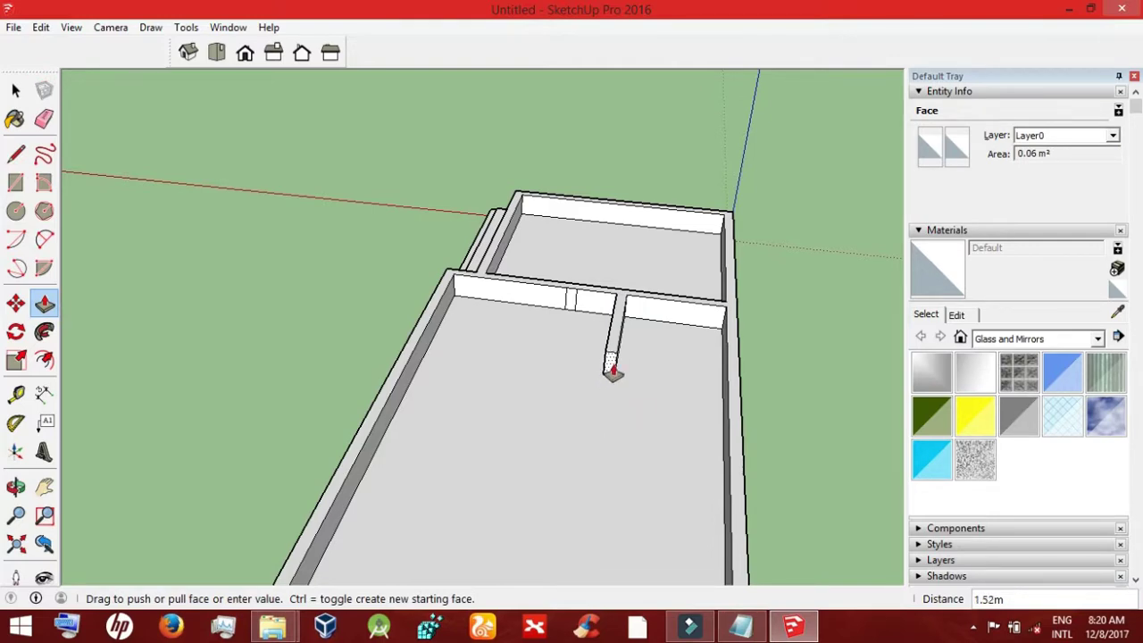
pyautogui.click(613, 372)
pyautogui.click(611, 362)
pyautogui.click(613, 380)
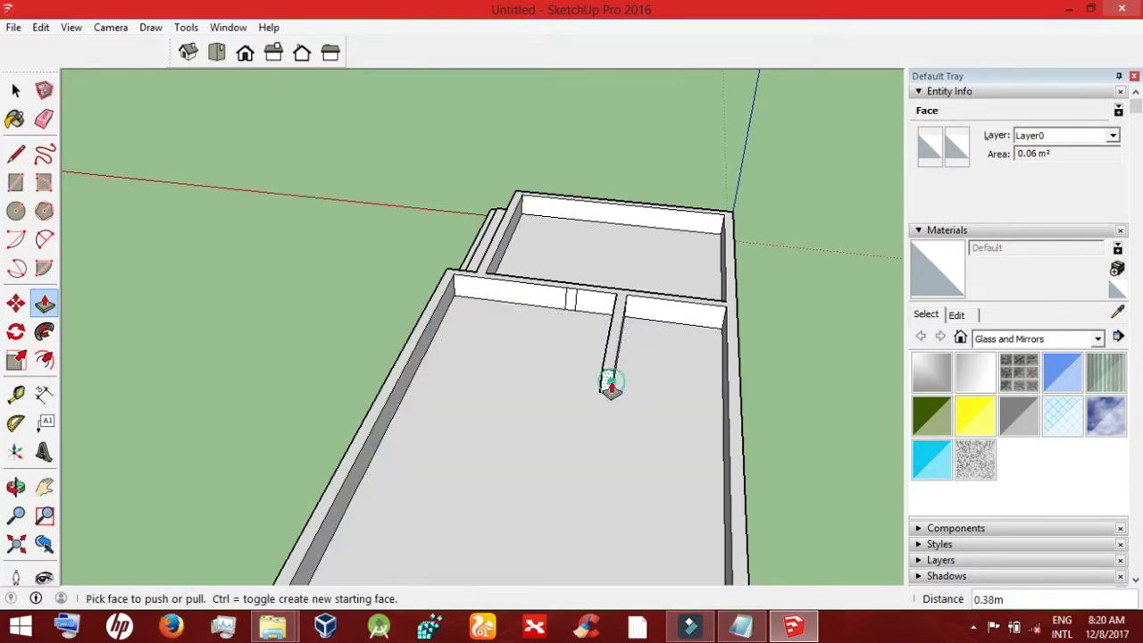
pyautogui.click(568, 308)
pyautogui.click(520, 485)
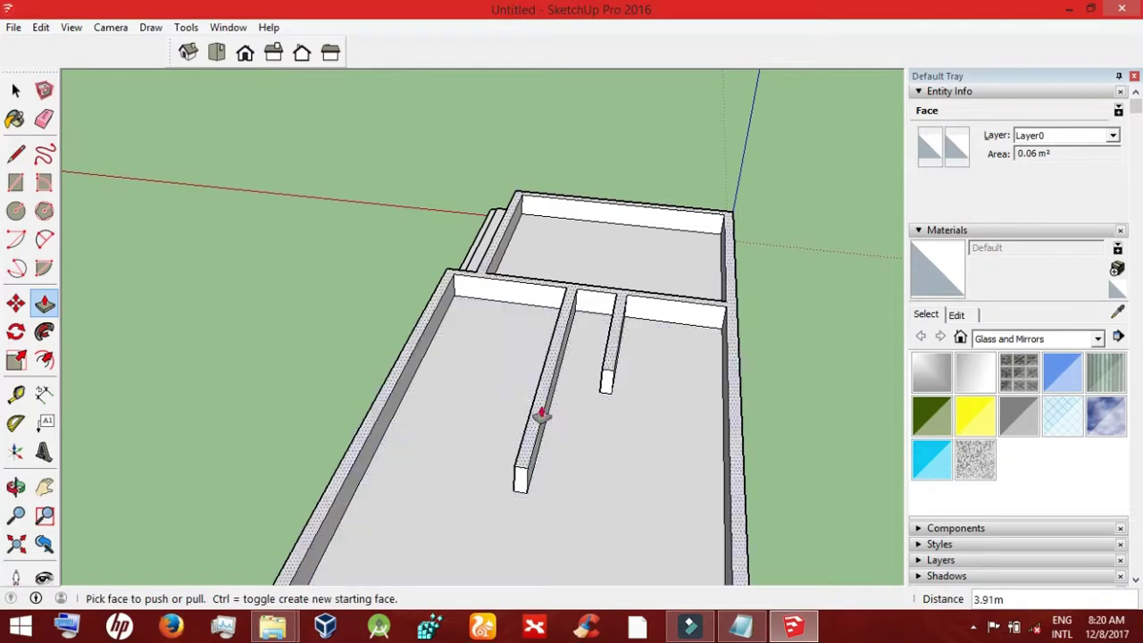
pyautogui.click(16, 487)
pyautogui.rightClick(778, 396)
pyautogui.click(783, 345)
# Step: Draw a 0.38 × 0.15 rectangle at the short wall's end and pull it 1.41 m to the outer wall
pyautogui.moveTo(783, 345); pyautogui.dragTo(453, 327)
pyautogui.click(16, 182)
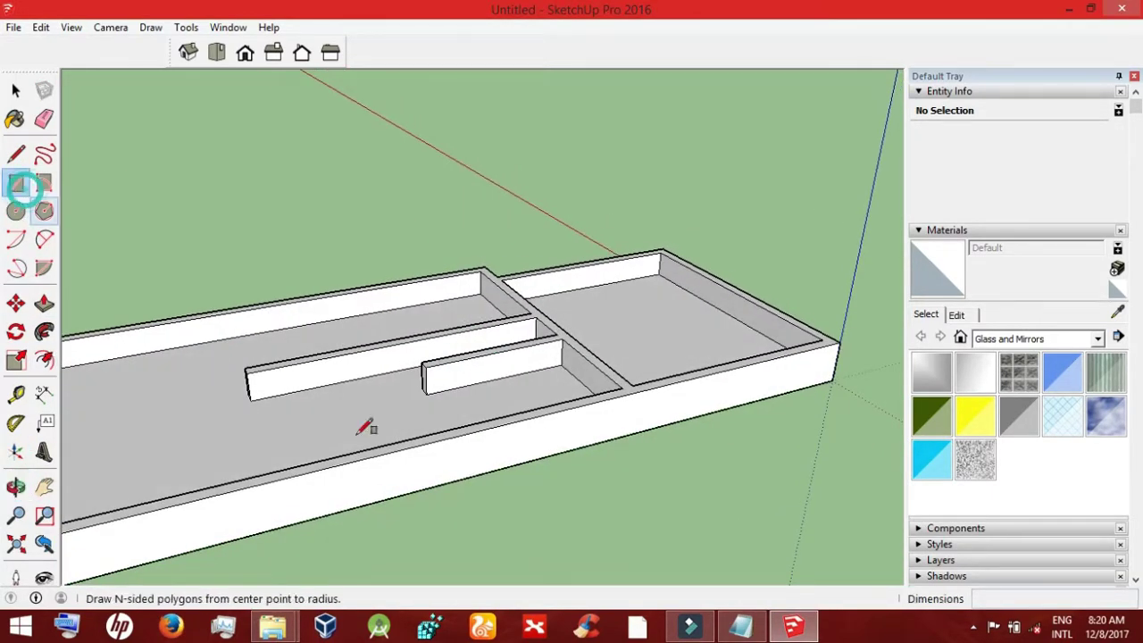
pyautogui.click(427, 393)
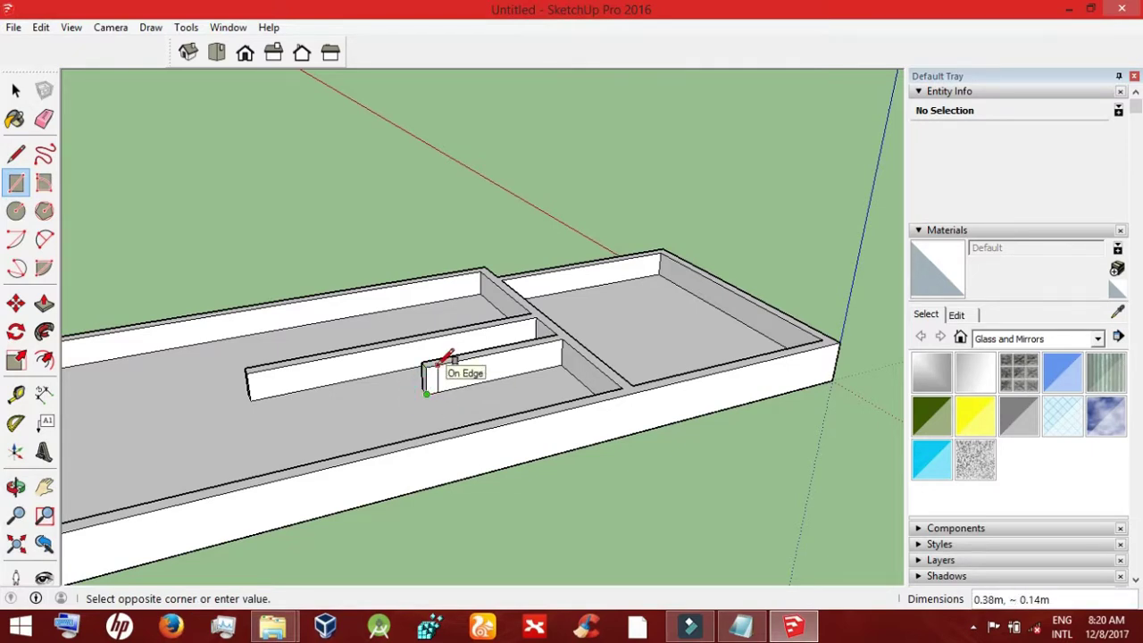
pyautogui.click(438, 363)
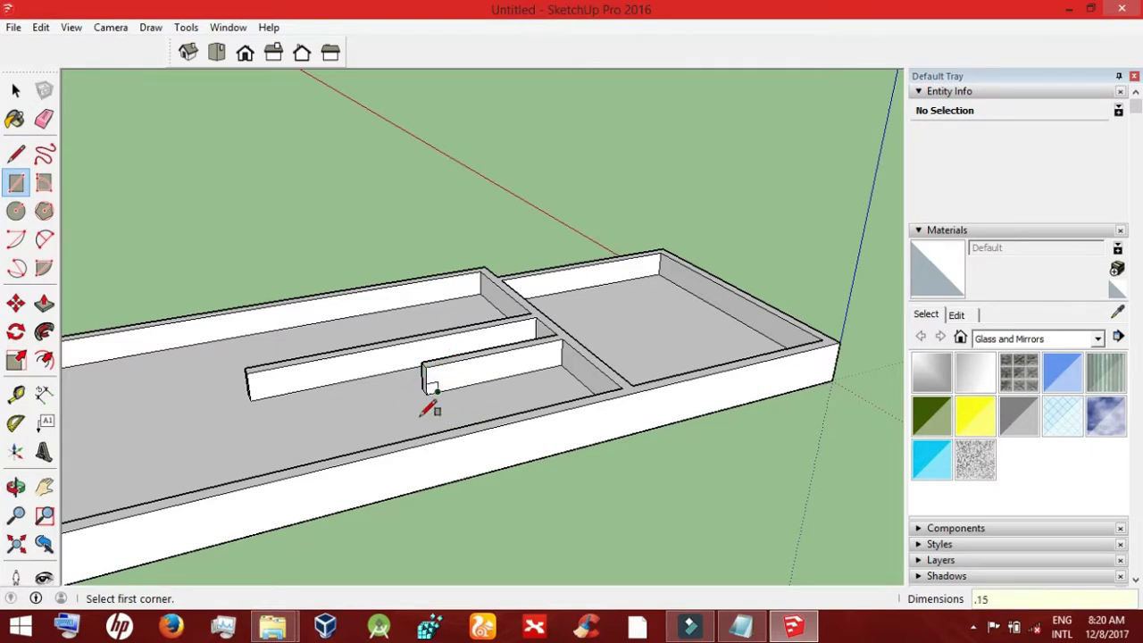
pyautogui.click(426, 393)
pyautogui.write('.38,')
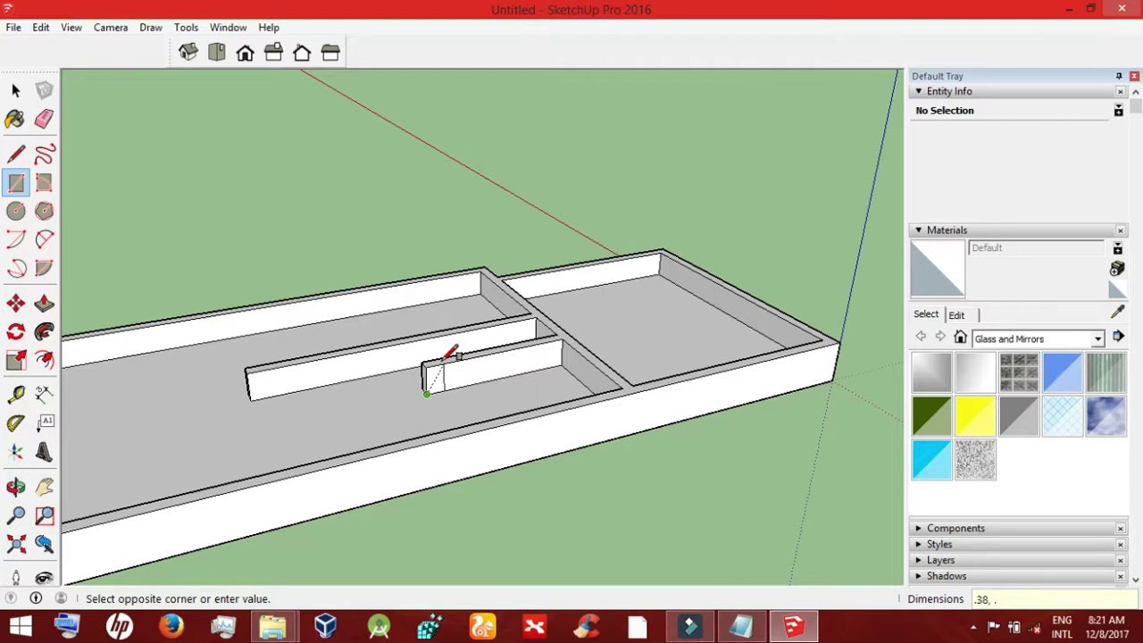
pyautogui.click(446, 358)
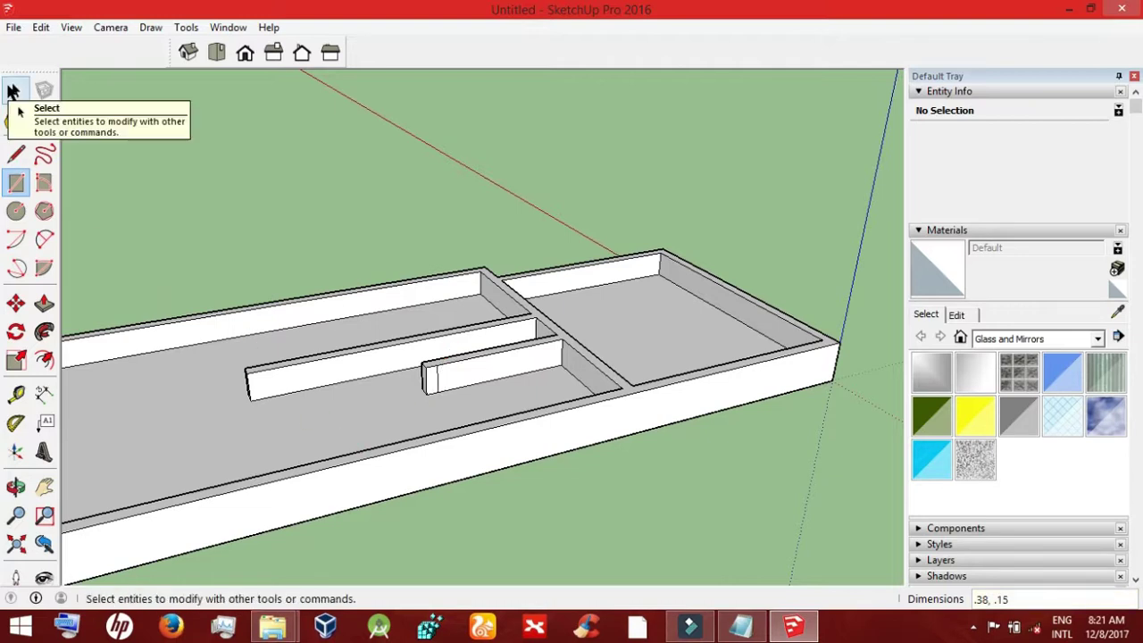
pyautogui.click(44, 304)
pyautogui.click(431, 379)
pyautogui.click(509, 451)
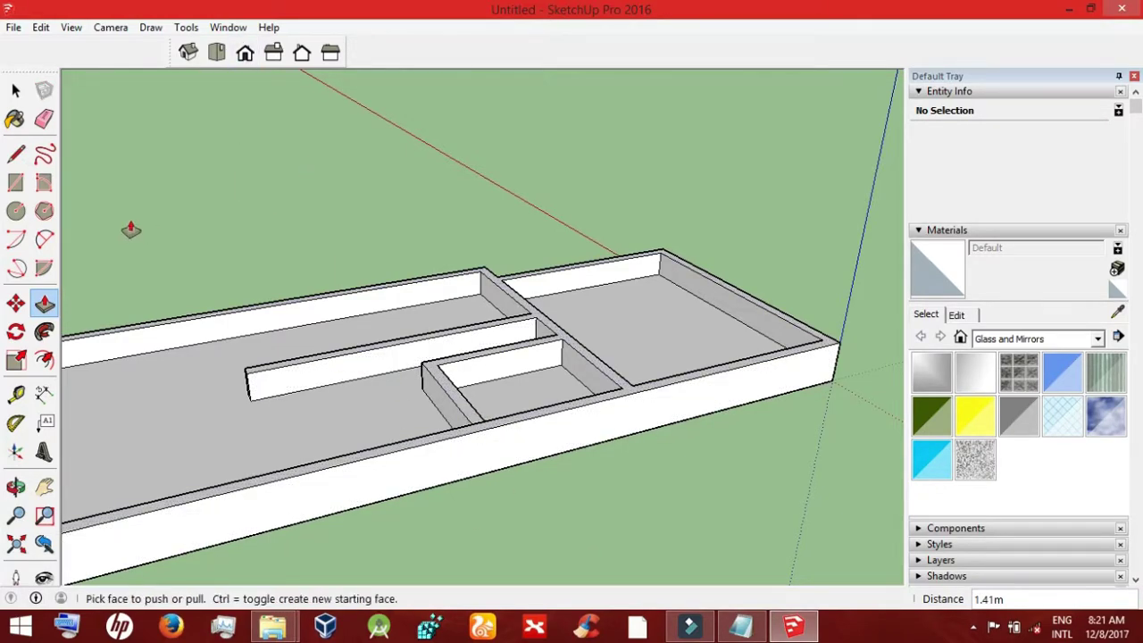
# Step: From a top-down view, draw two line edges to close the new wall's joint with the outer wall
pyautogui.click(15, 487)
pyautogui.moveTo(503, 528)
pyautogui.mouseDown()
pyautogui.moveTo(657, 393)
pyautogui.moveTo(571, 536)
pyautogui.mouseUp()
pyautogui.click(43, 119)
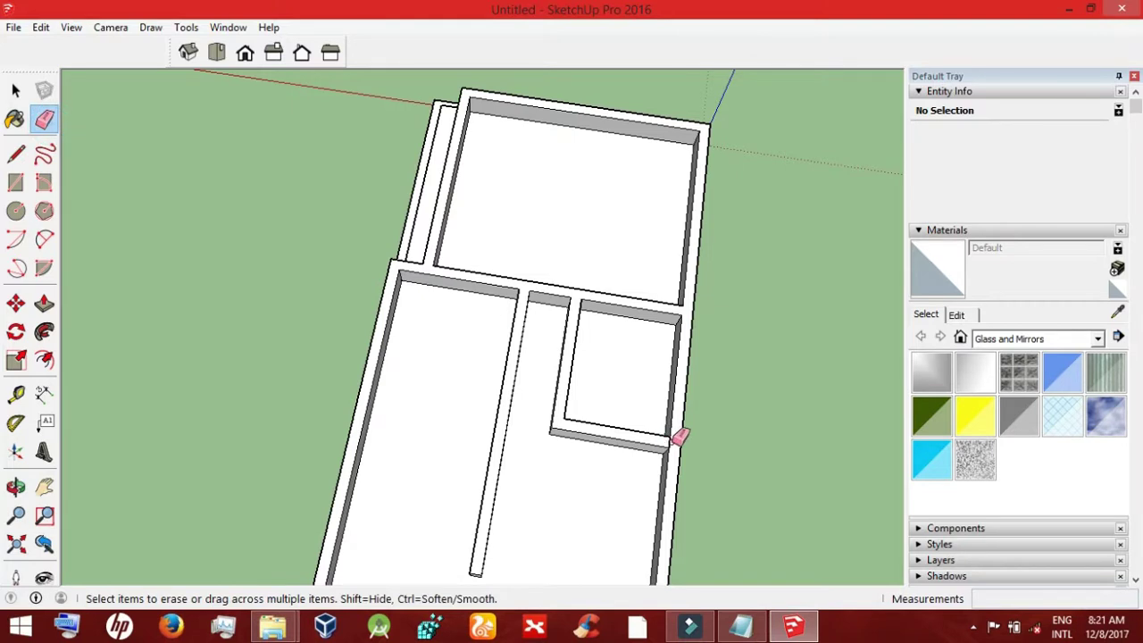
pyautogui.click(15, 153)
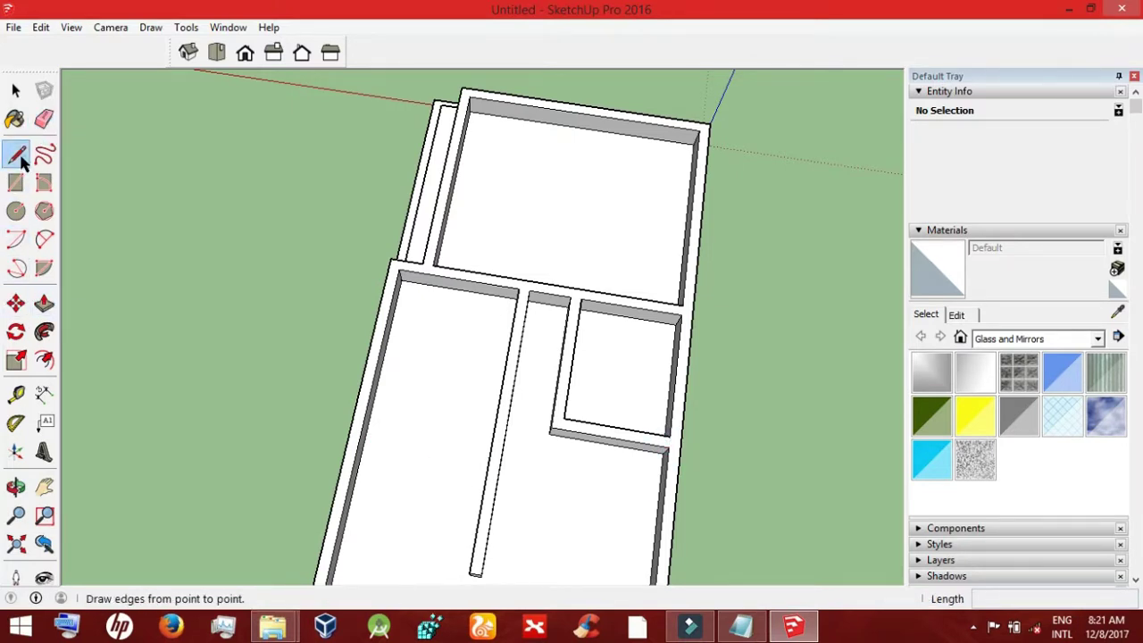
pyautogui.click(668, 447)
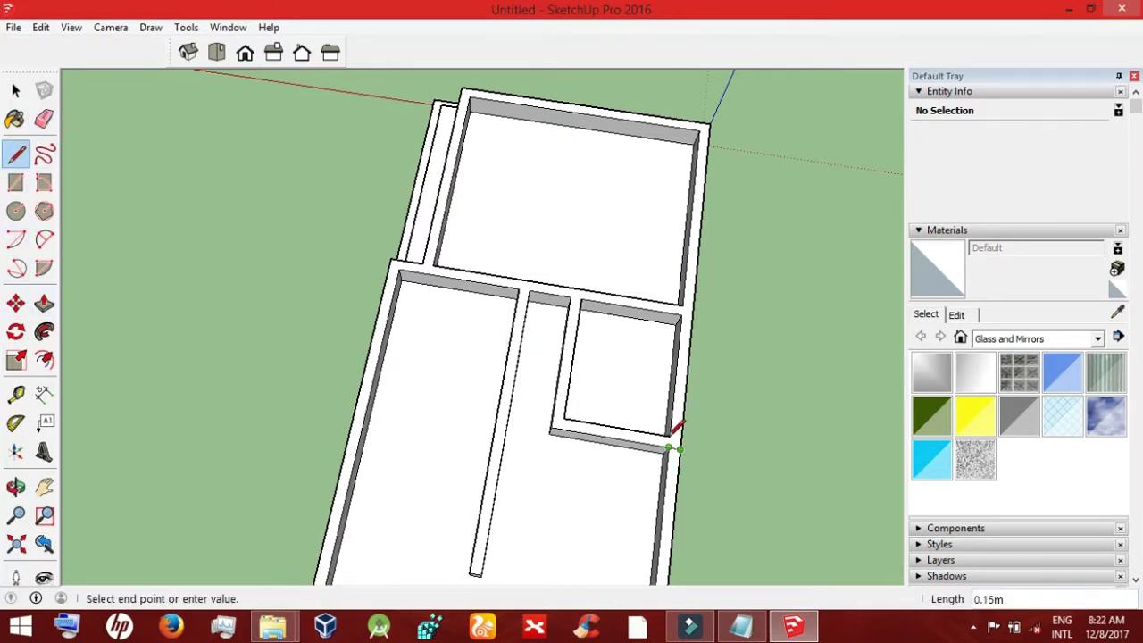
pyautogui.click(679, 448)
pyautogui.click(669, 437)
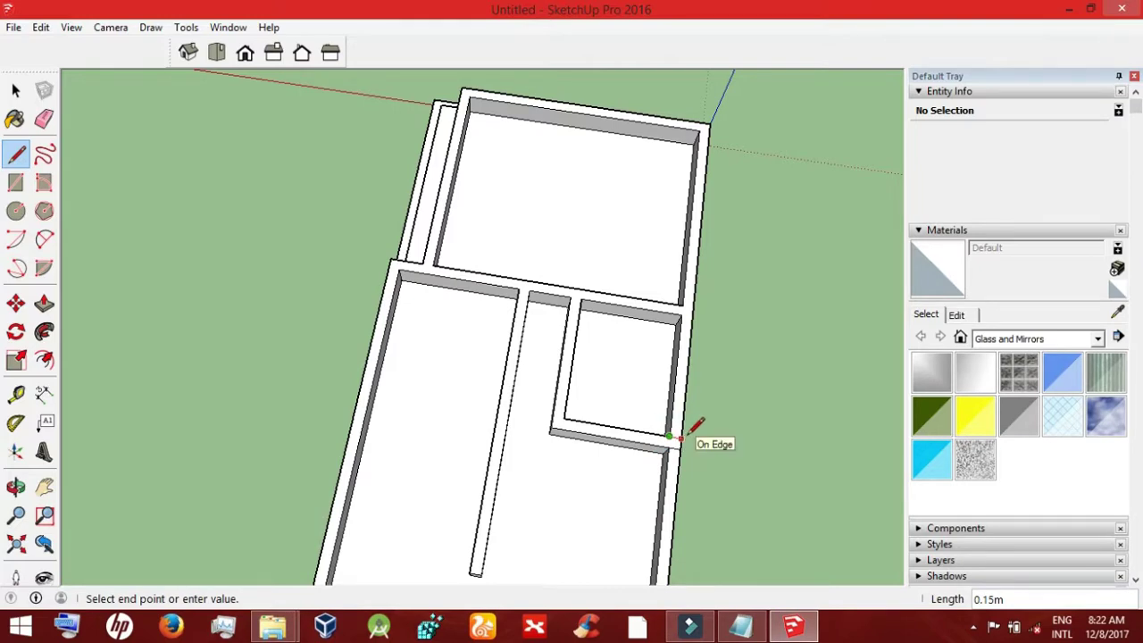
pyautogui.click(680, 439)
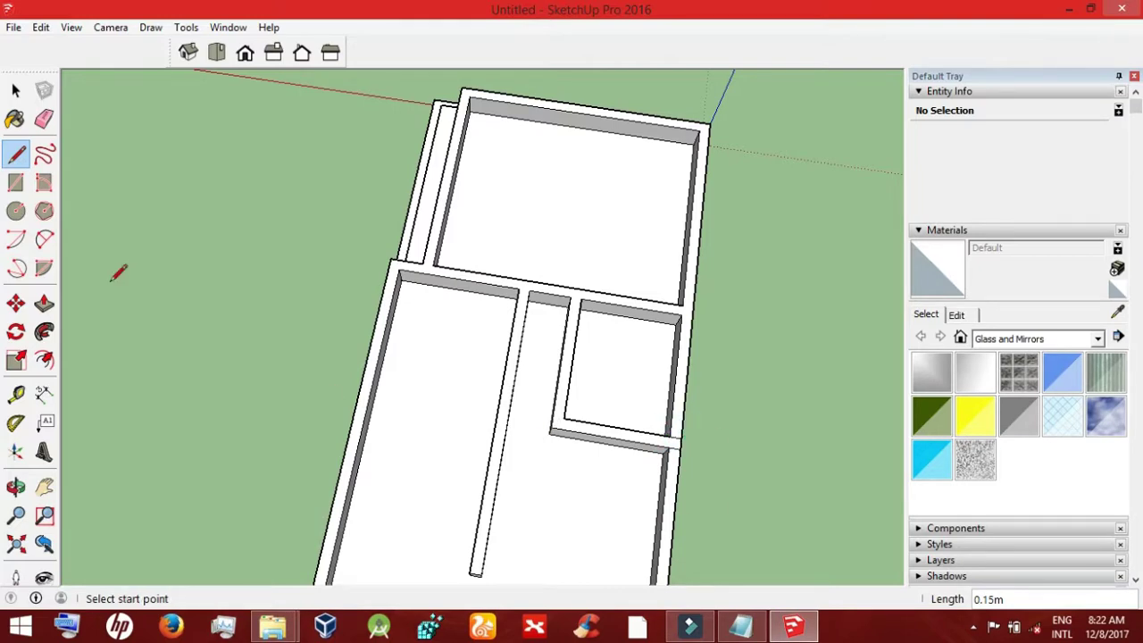
pyautogui.click(17, 486)
# Step: Mark two wall strips on the outer wall face with rectangles and short edges
pyautogui.moveTo(658, 434)
pyautogui.mouseDown()
pyautogui.moveTo(396, 173)
pyautogui.moveTo(276, 296)
pyautogui.mouseUp()
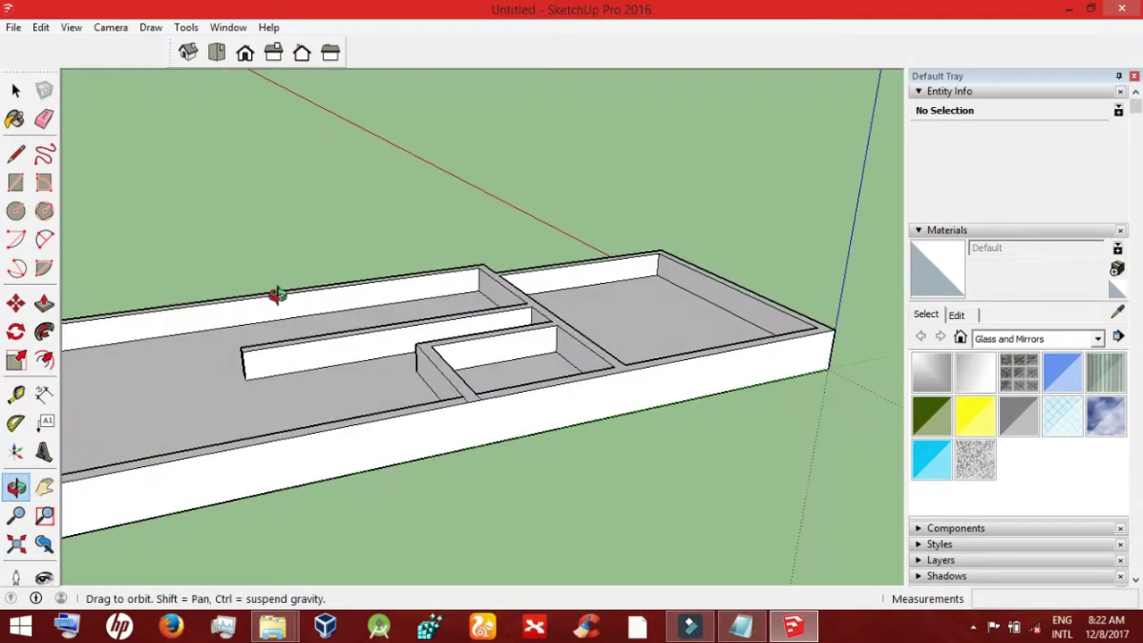
pyautogui.click(16, 182)
pyautogui.click(467, 402)
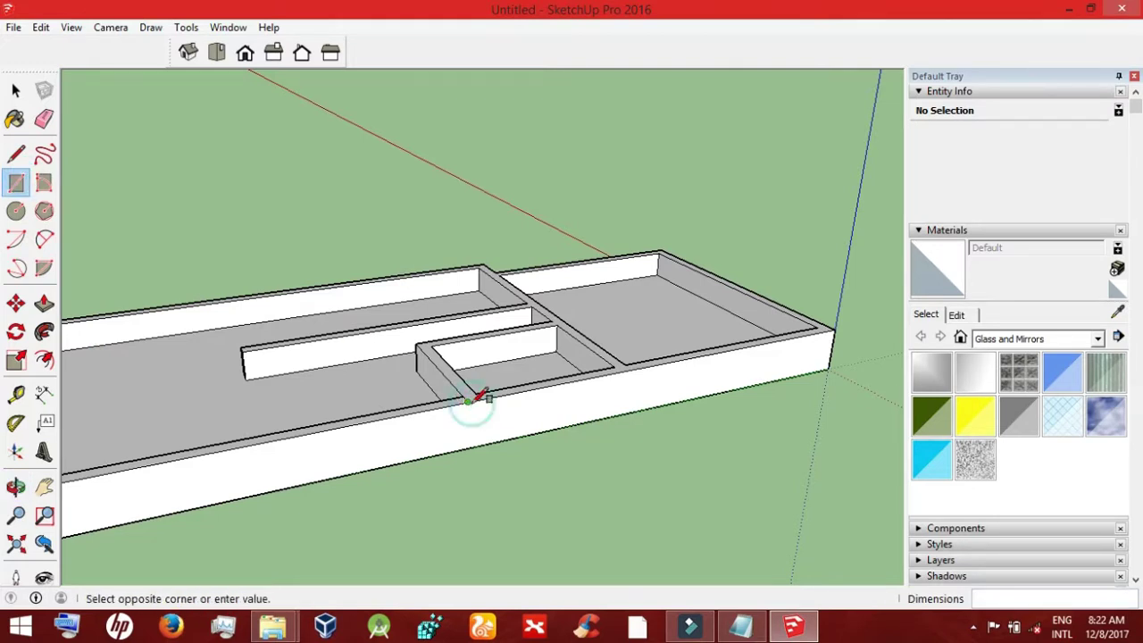
pyautogui.click(482, 446)
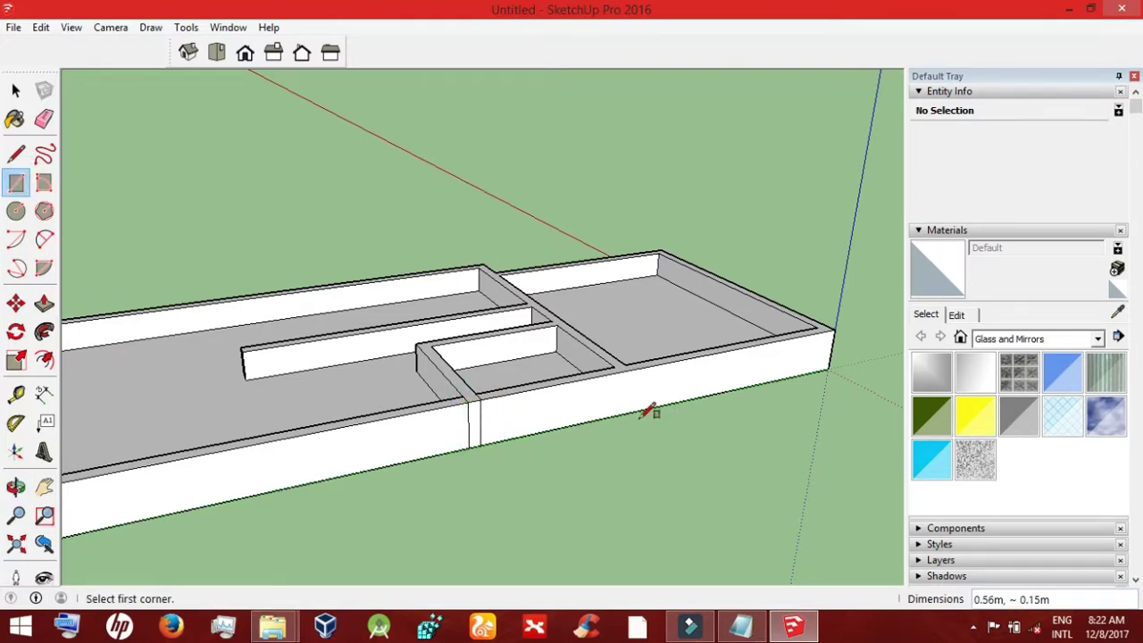
pyautogui.click(17, 153)
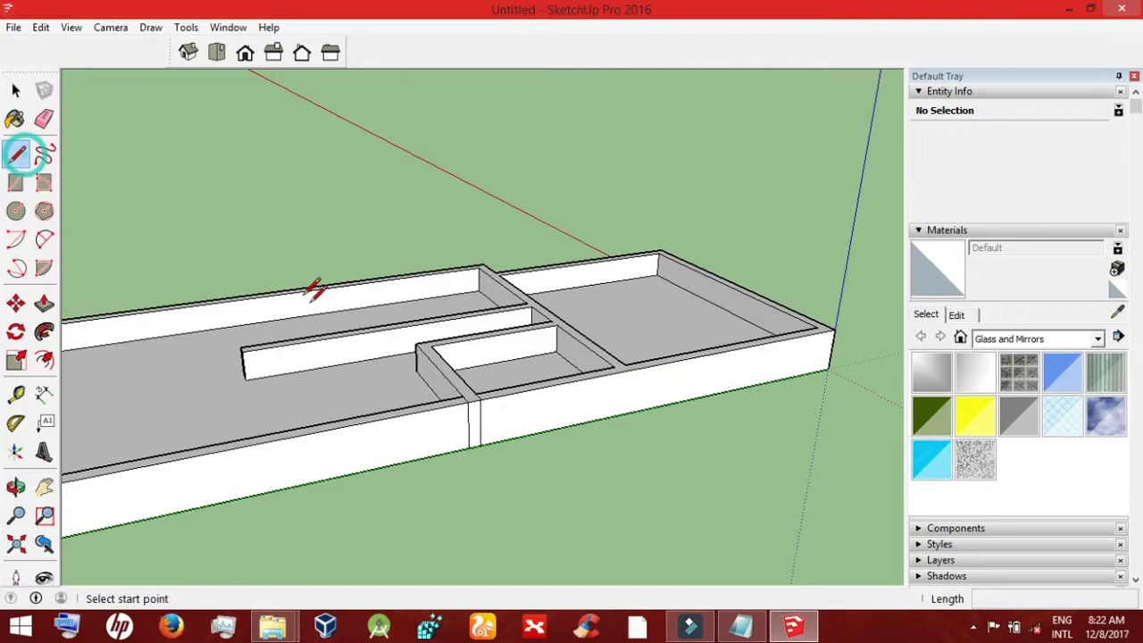
pyautogui.click(625, 375)
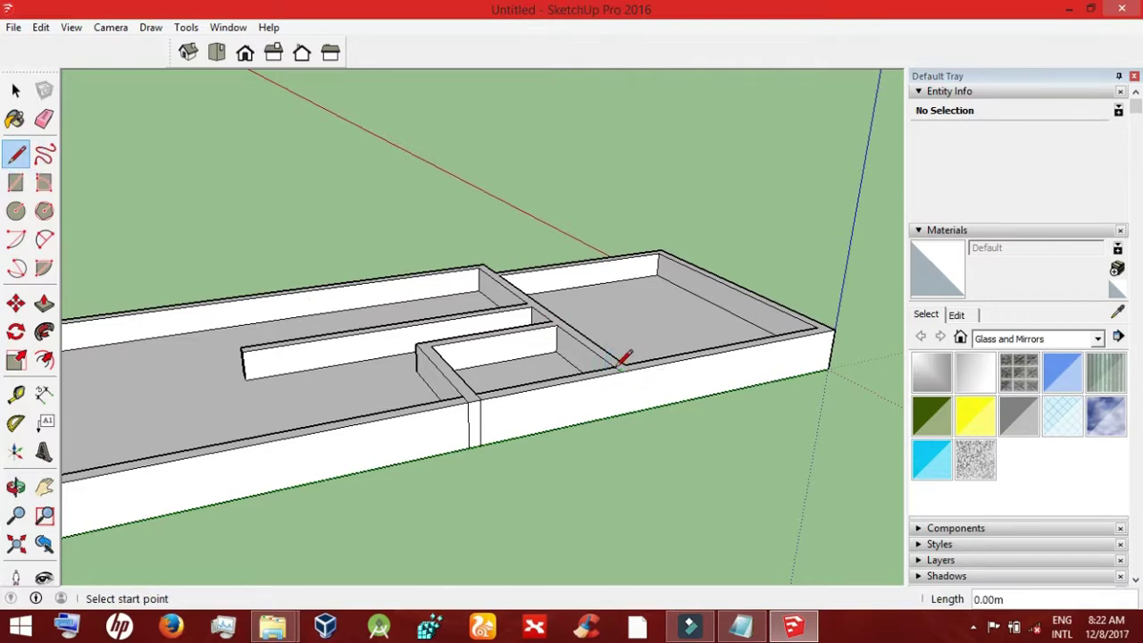
pyautogui.click(617, 366)
pyautogui.click(629, 366)
pyautogui.click(625, 364)
pyautogui.click(634, 369)
pyautogui.click(16, 183)
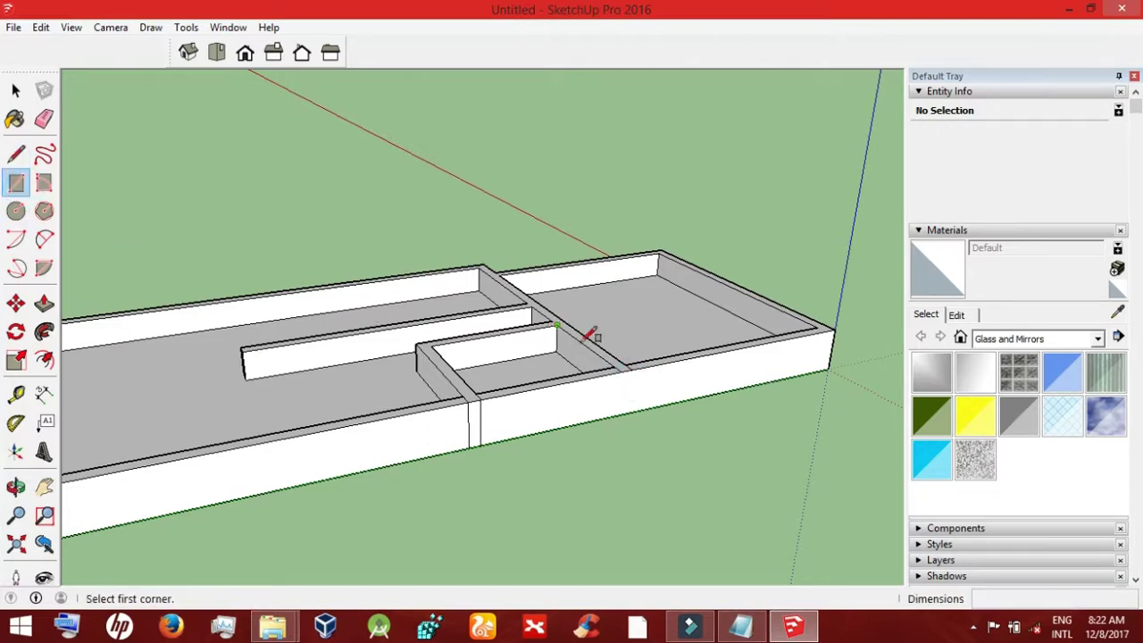
pyautogui.click(621, 368)
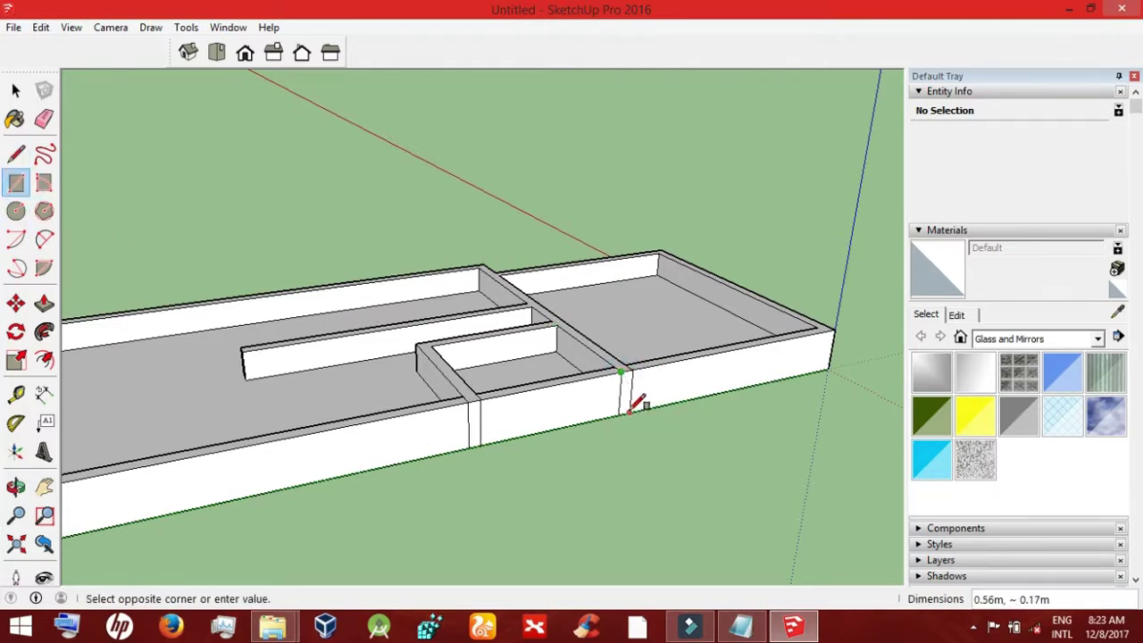
pyautogui.click(631, 411)
# Step: Push/Pull both strips 1.20 m outward past the outer wall
pyautogui.click(43, 304)
pyautogui.click(480, 426)
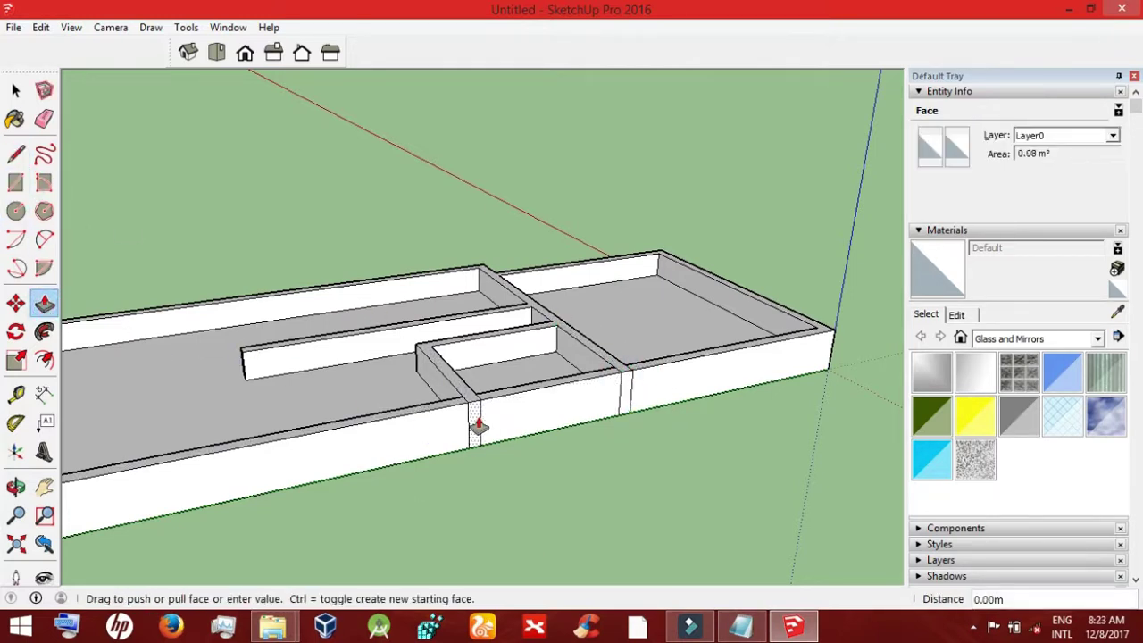
pyautogui.click(525, 511)
pyautogui.click(651, 398)
pyautogui.write('1.2')
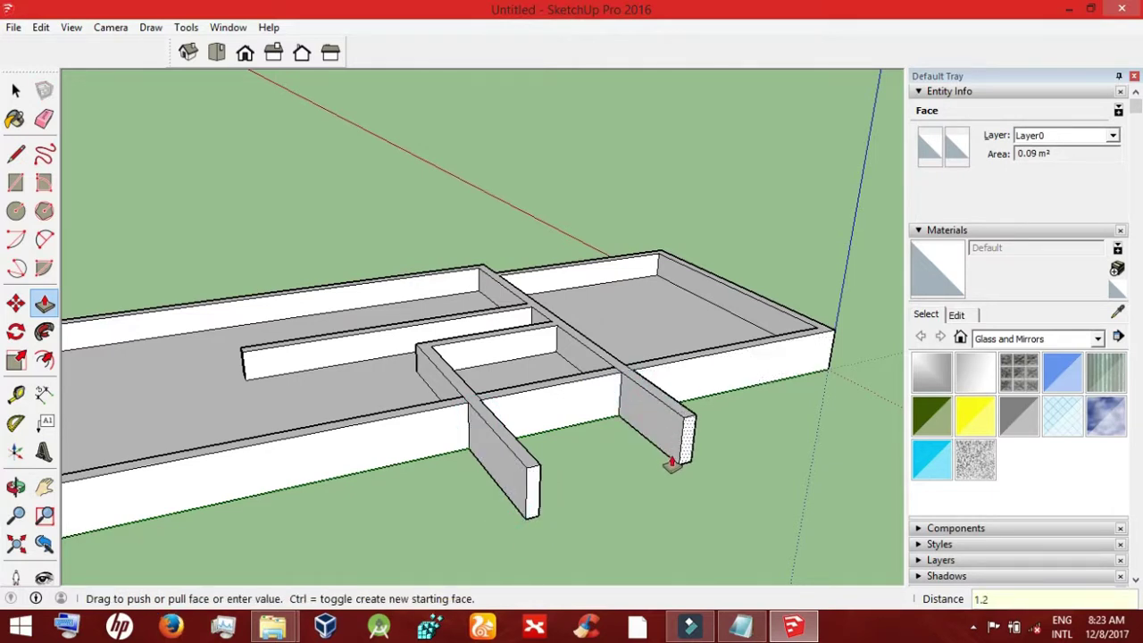
pyautogui.press('Return')
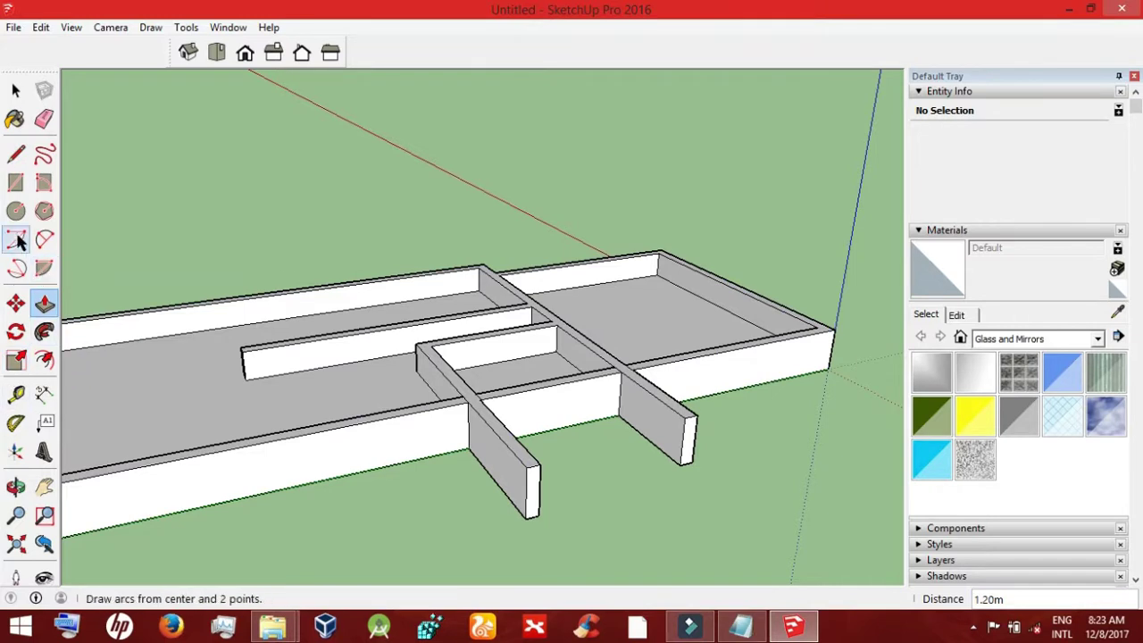
# Step: Draw a 0.56 × 0.15 rectangle on one projecting wall's end
pyautogui.click(15, 182)
pyautogui.click(684, 418)
pyautogui.write('.56, .1')
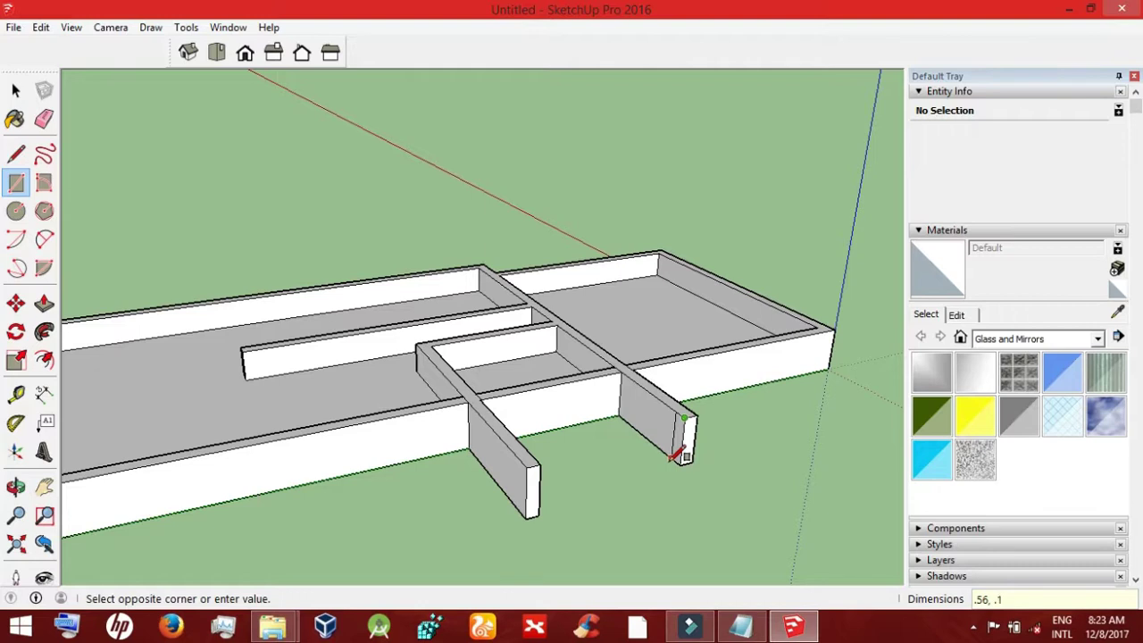
pyautogui.write('5')
pyautogui.press('Return')
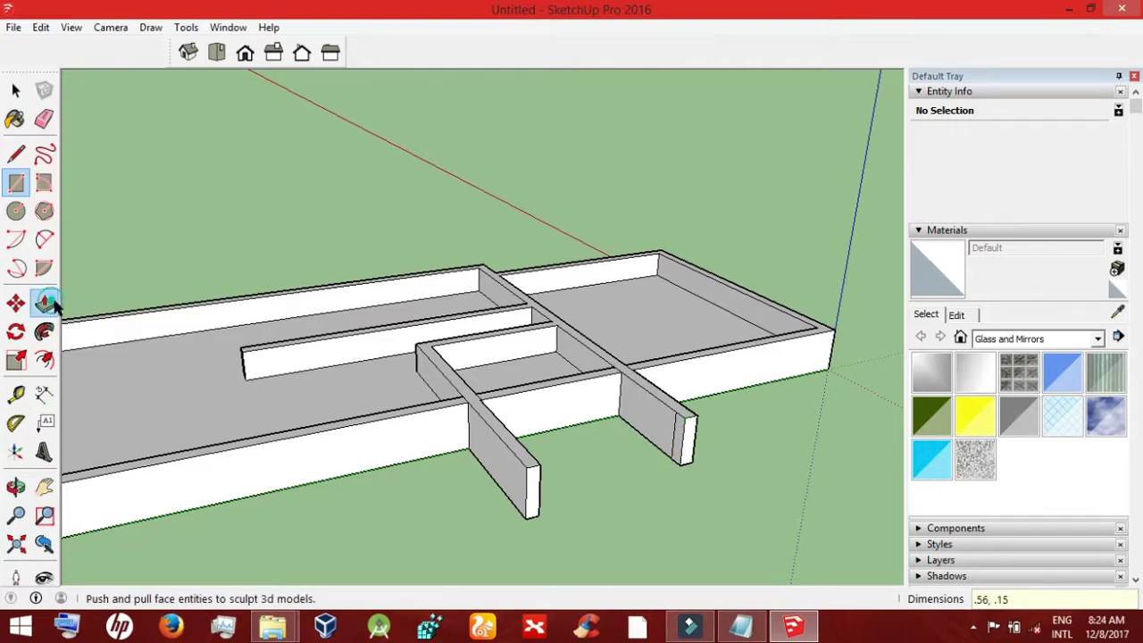
# Step: Pull the wall end out as the room's outer side wall and draw a line down its edge
pyautogui.click(43, 304)
pyautogui.moveTo(676, 431); pyautogui.dragTo(455, 536)
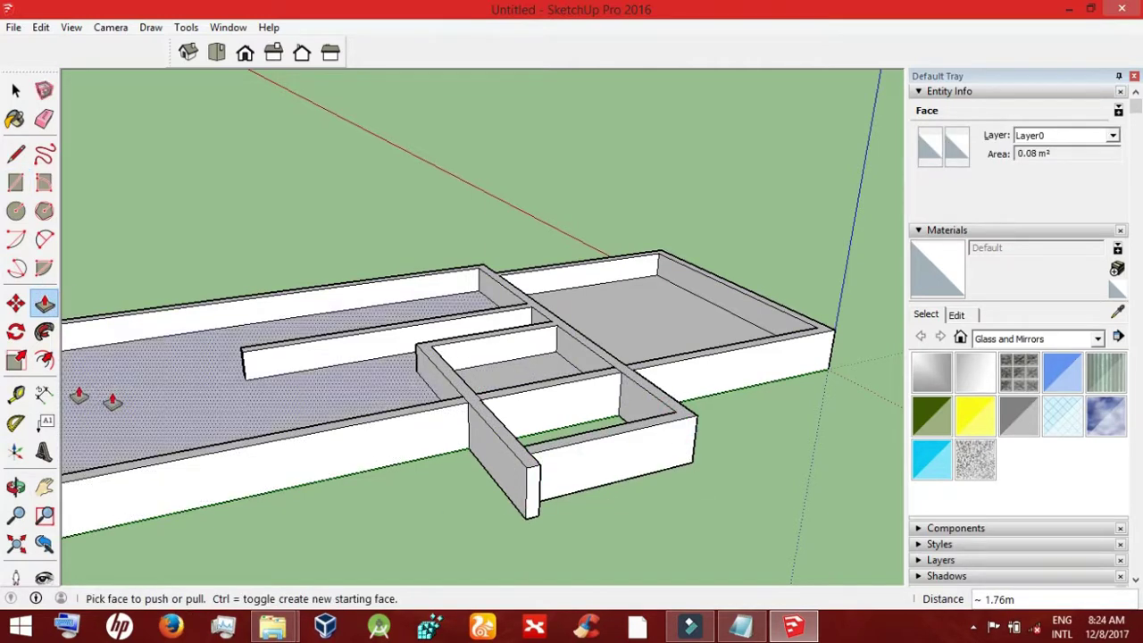
pyautogui.click(16, 154)
pyautogui.click(529, 453)
pyautogui.click(518, 509)
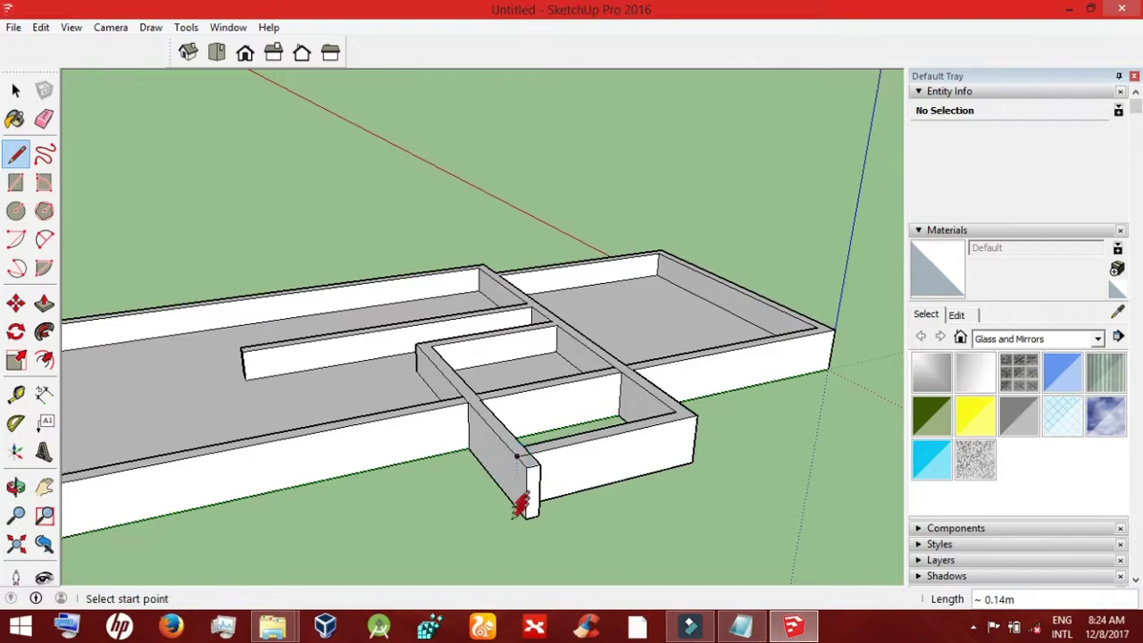
pyautogui.click(16, 487)
pyautogui.moveTo(357, 536); pyautogui.dragTo(447, 504)
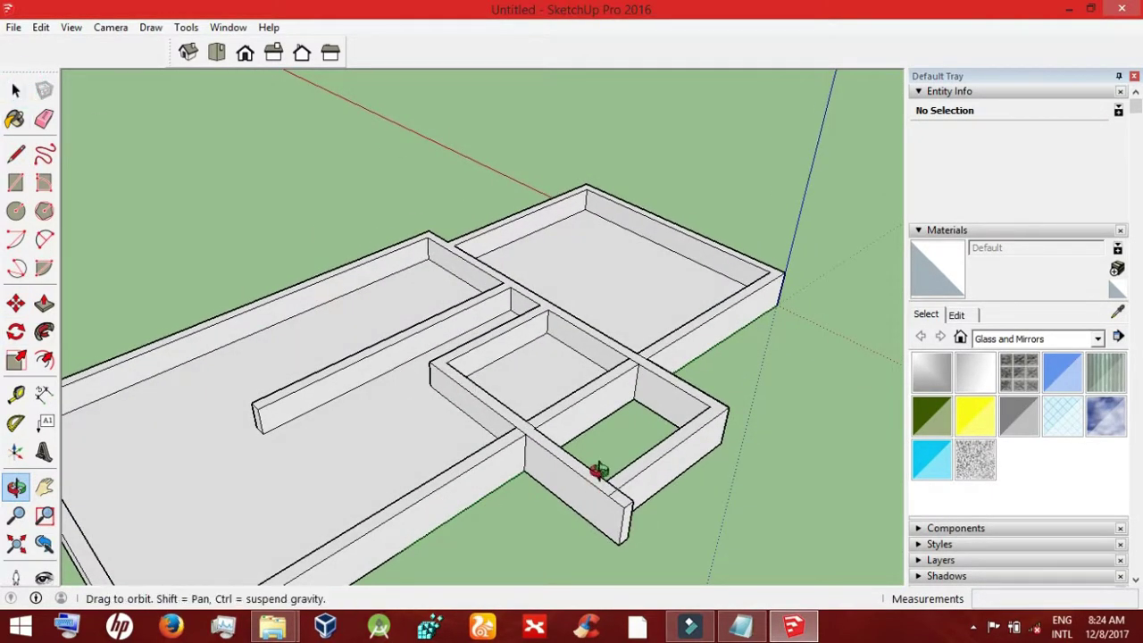
# Step: Push the protruding wall end back 0.56 m, then further until flush with the room
pyautogui.click(16, 89)
pyautogui.click(623, 505)
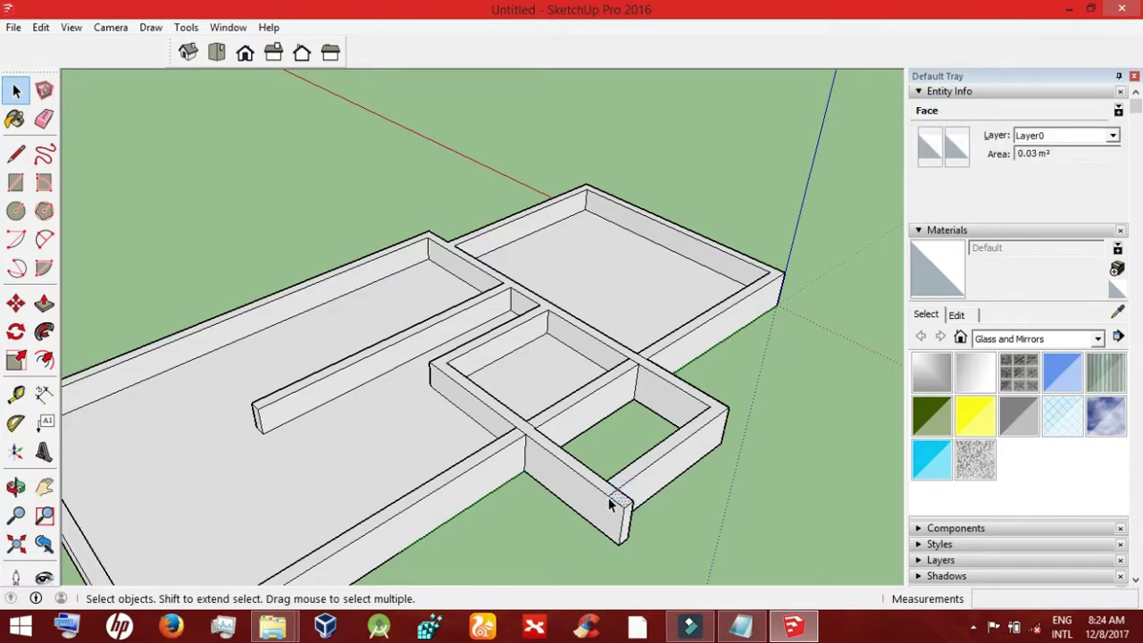
pyautogui.click(44, 304)
pyautogui.moveTo(626, 502)
pyautogui.mouseDown()
pyautogui.moveTo(625, 540)
pyautogui.moveTo(623, 529)
pyautogui.mouseUp()
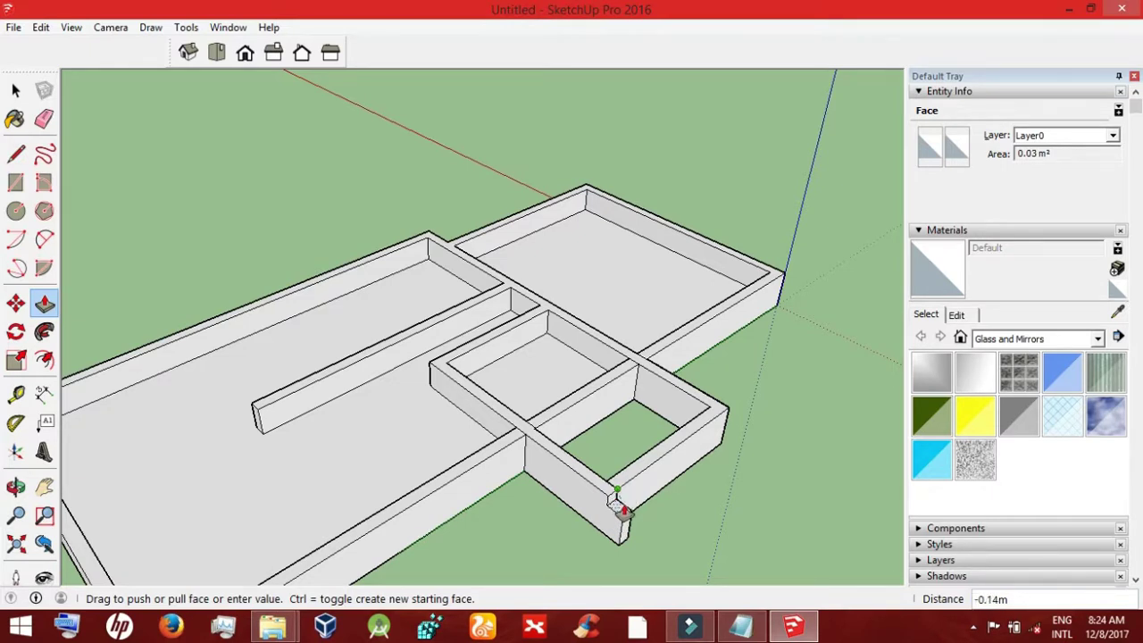
pyautogui.press('Return')
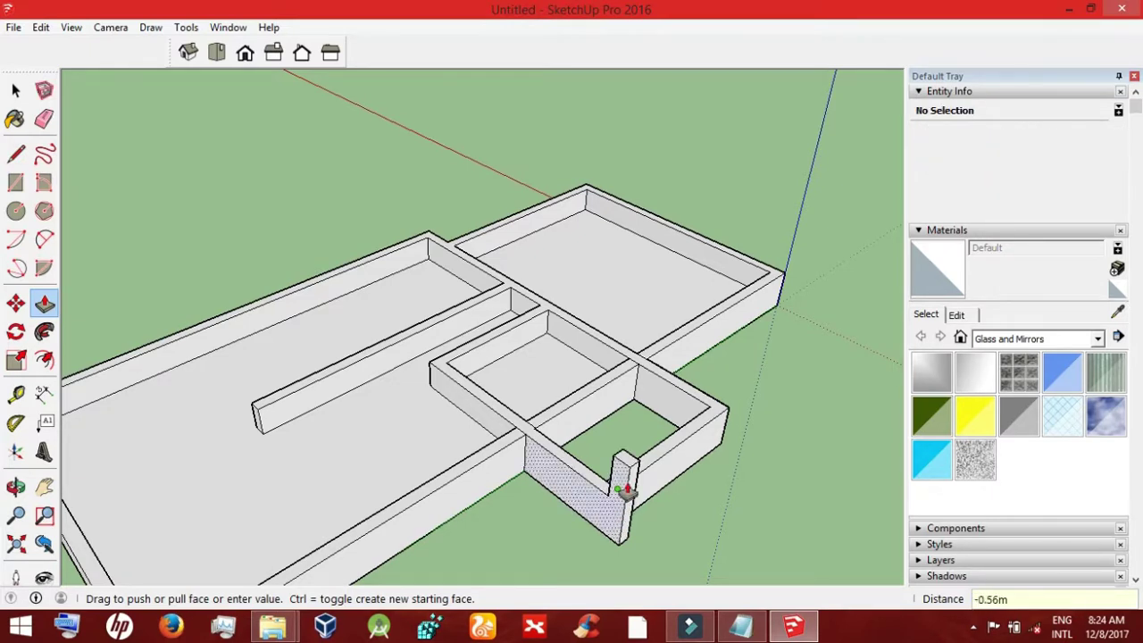
pyautogui.click(625, 505)
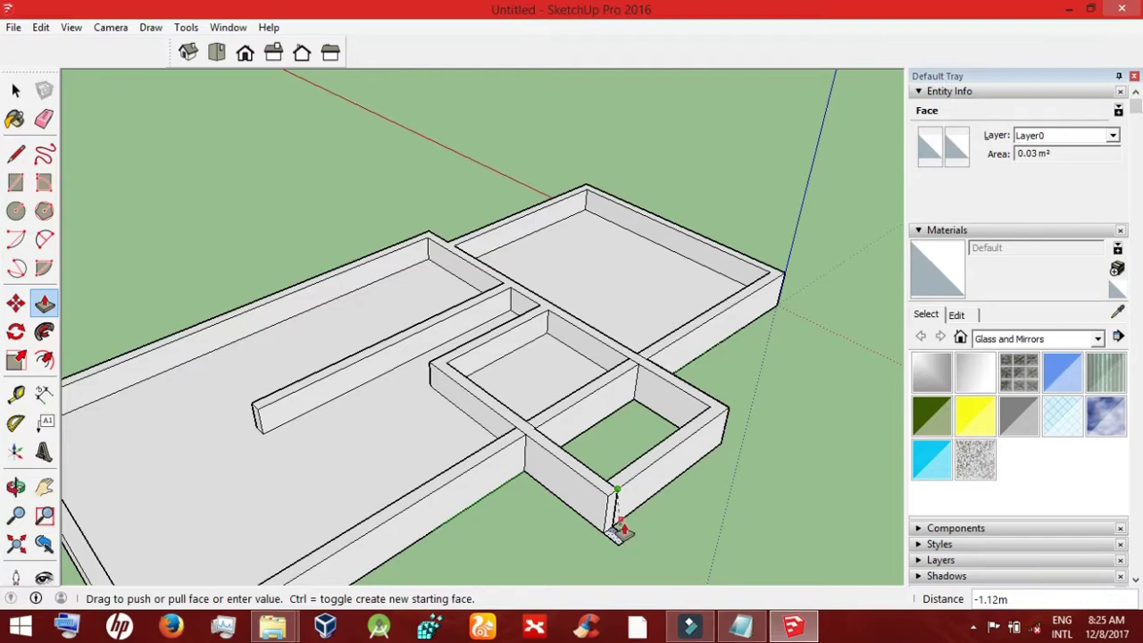
pyautogui.click(622, 538)
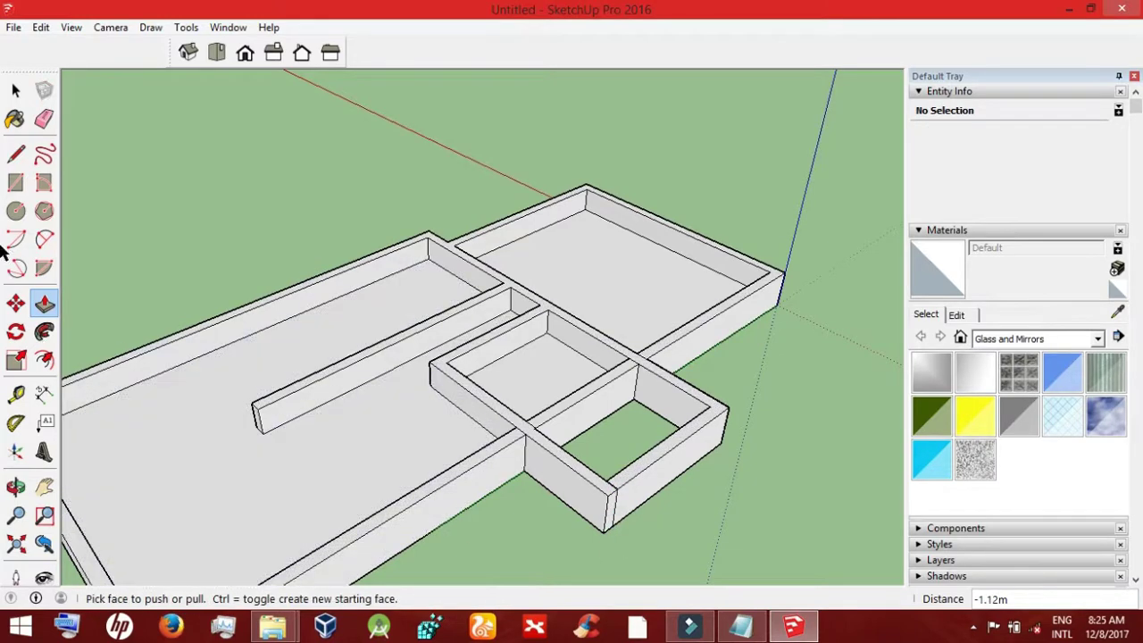
# Step: Erase the leftover edges at both wall junctions
pyautogui.press('e')
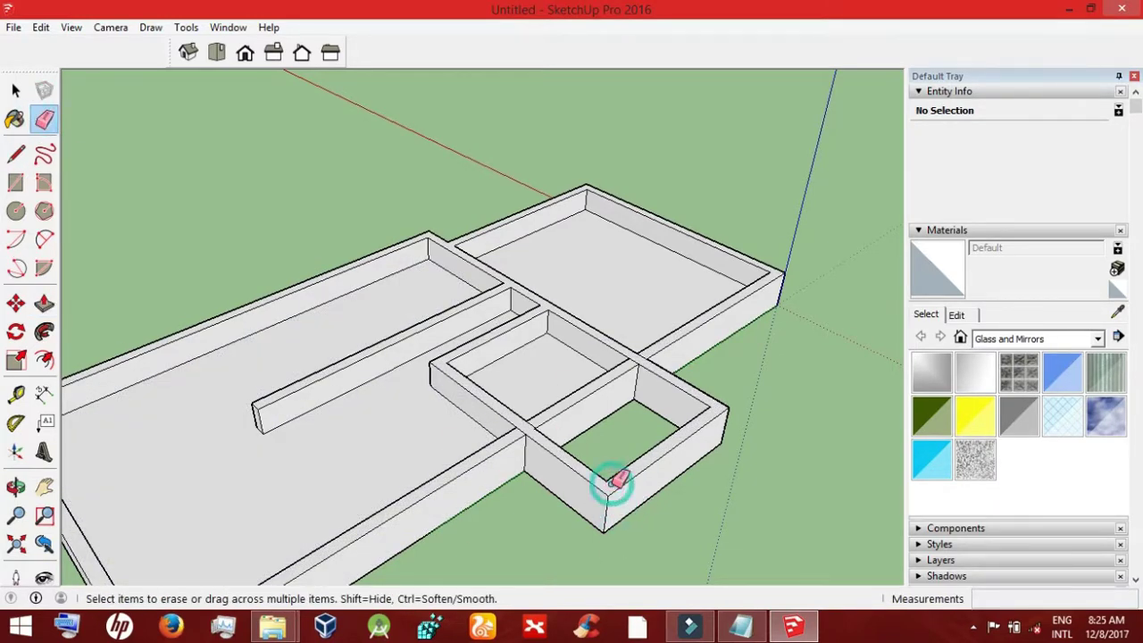
pyautogui.click(525, 429)
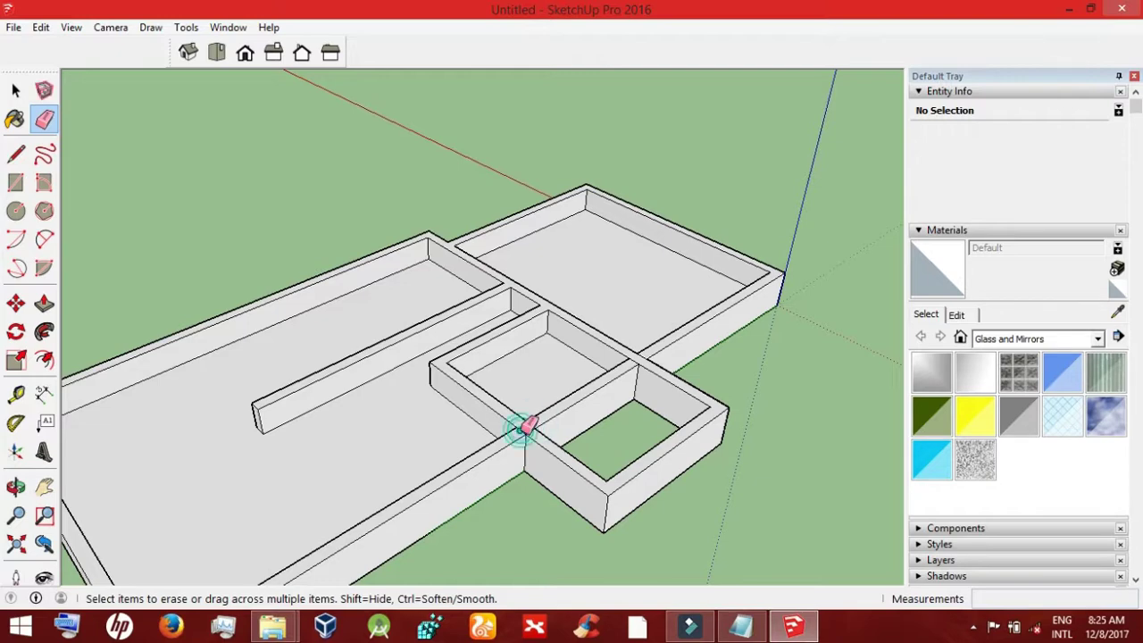
pyautogui.click(637, 360)
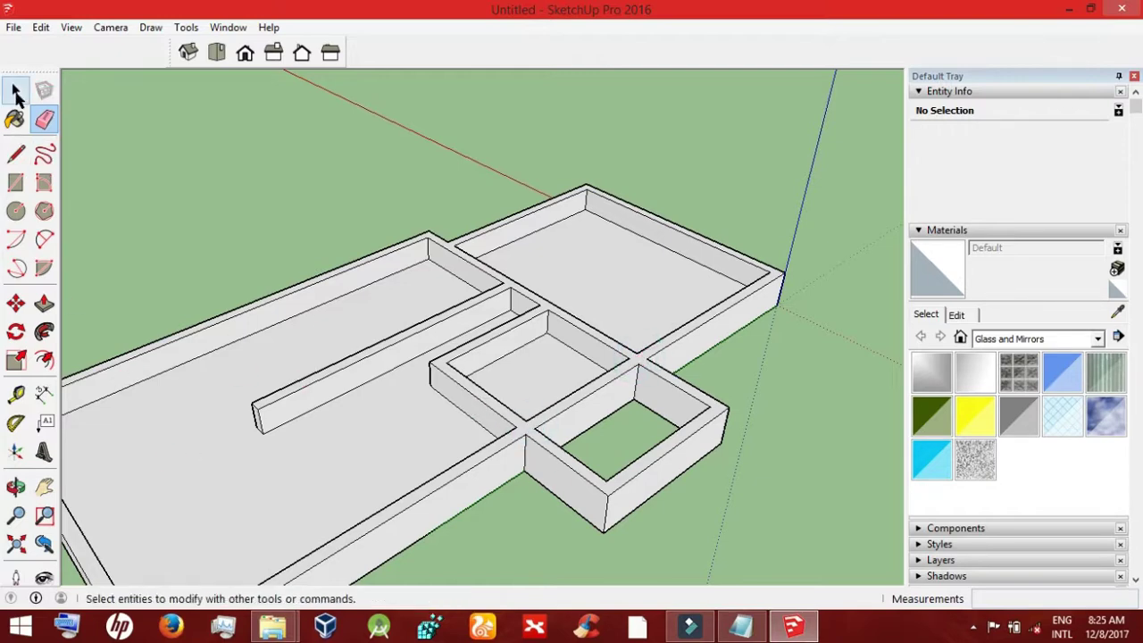
pyautogui.click(15, 90)
# Step: Place Tape Measure guides on the wall, including a 0.3 m offset from the corner
pyautogui.click(15, 486)
pyautogui.moveTo(249, 347)
pyautogui.mouseDown()
pyautogui.moveTo(545, 455)
pyautogui.moveTo(401, 306)
pyautogui.moveTo(224, 366)
pyautogui.moveTo(110, 380)
pyautogui.moveTo(121, 379)
pyautogui.mouseUp()
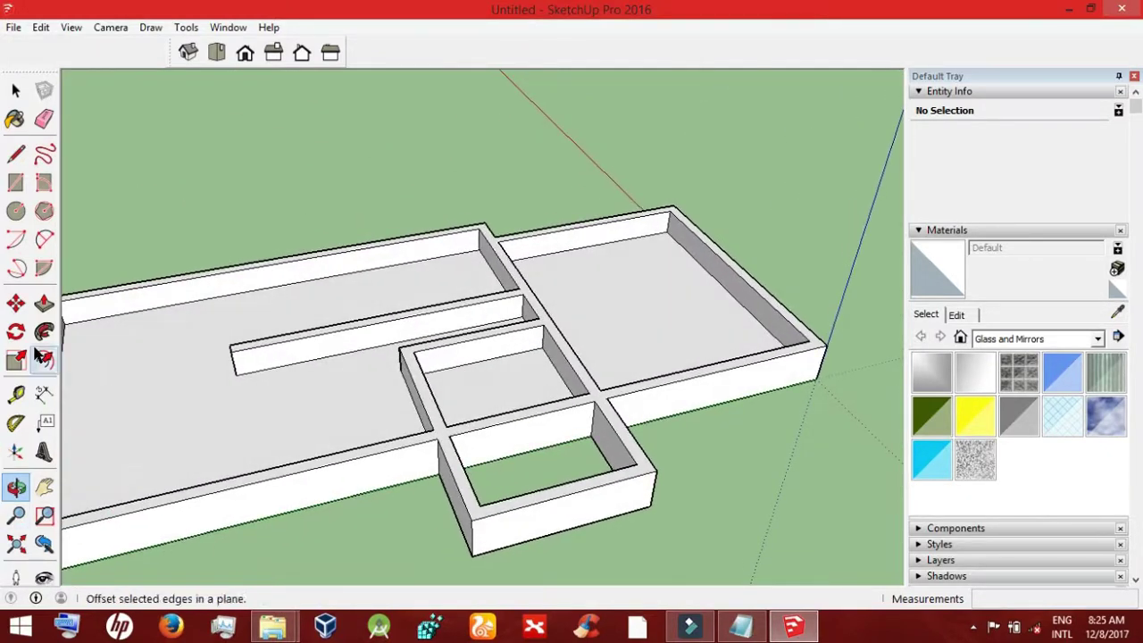
pyautogui.click(15, 394)
pyautogui.click(593, 435)
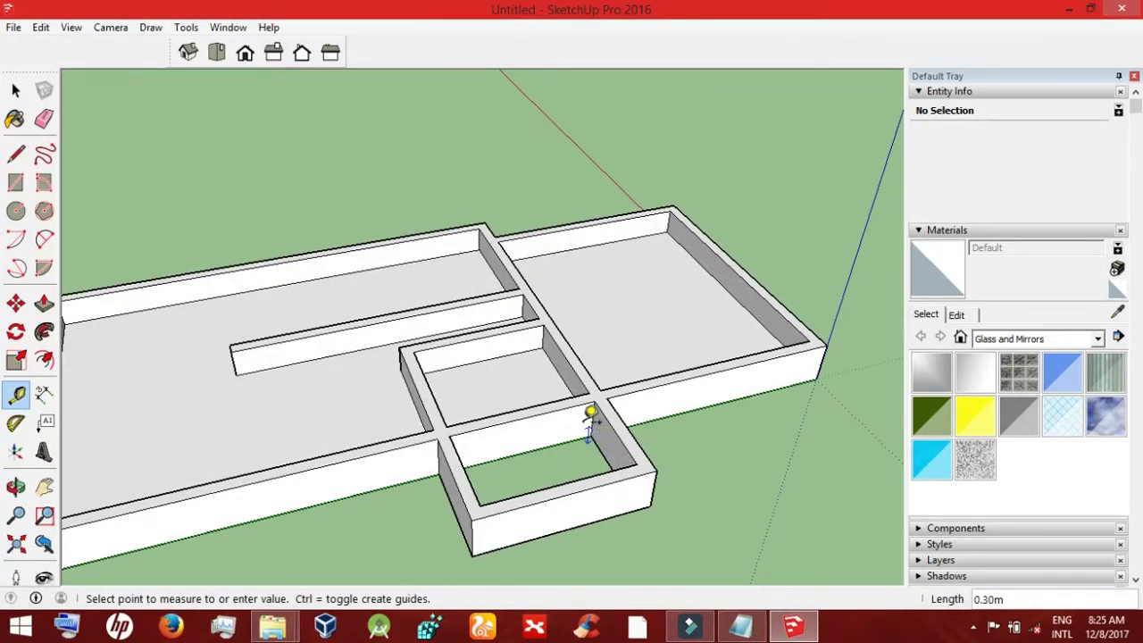
pyautogui.click(595, 398)
pyautogui.click(595, 407)
pyautogui.click(582, 397)
pyautogui.click(580, 410)
pyautogui.write('.3')
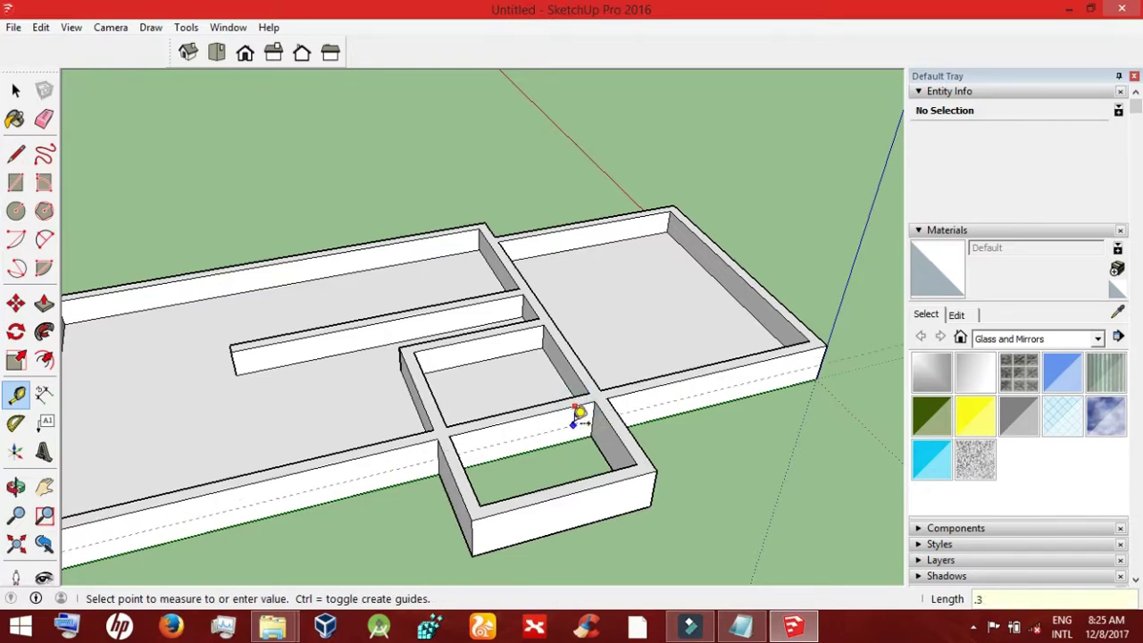
pyautogui.press('Return')
# Step: Draw a 0.61 × 0.18 m rectangle on the wall top at the guide
pyautogui.click(15, 182)
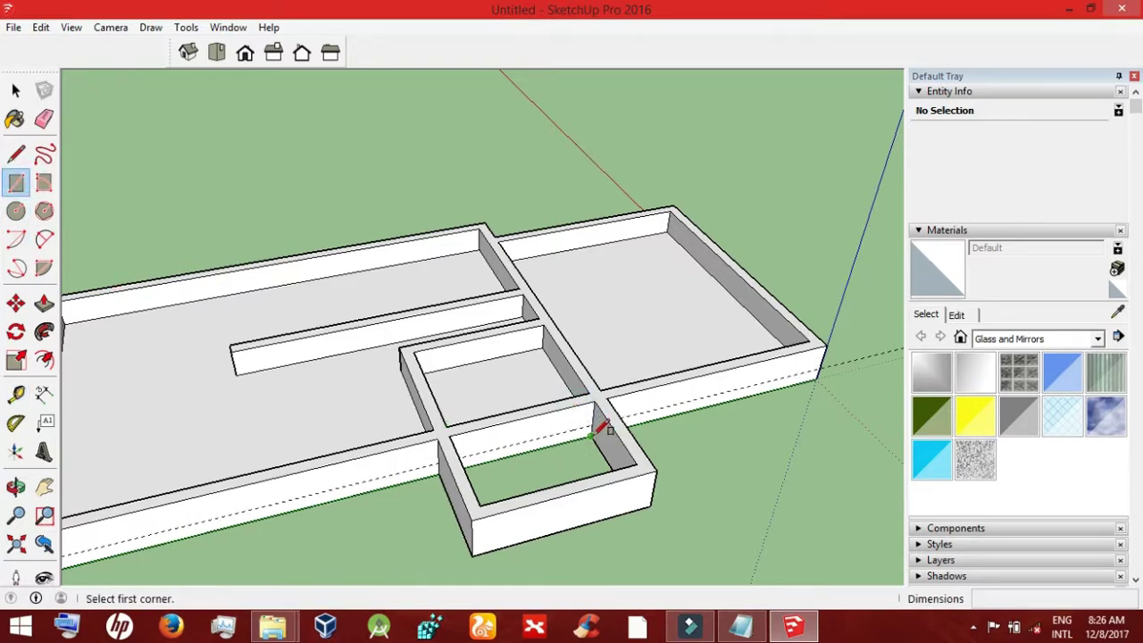
pyautogui.click(593, 435)
pyautogui.click(463, 461)
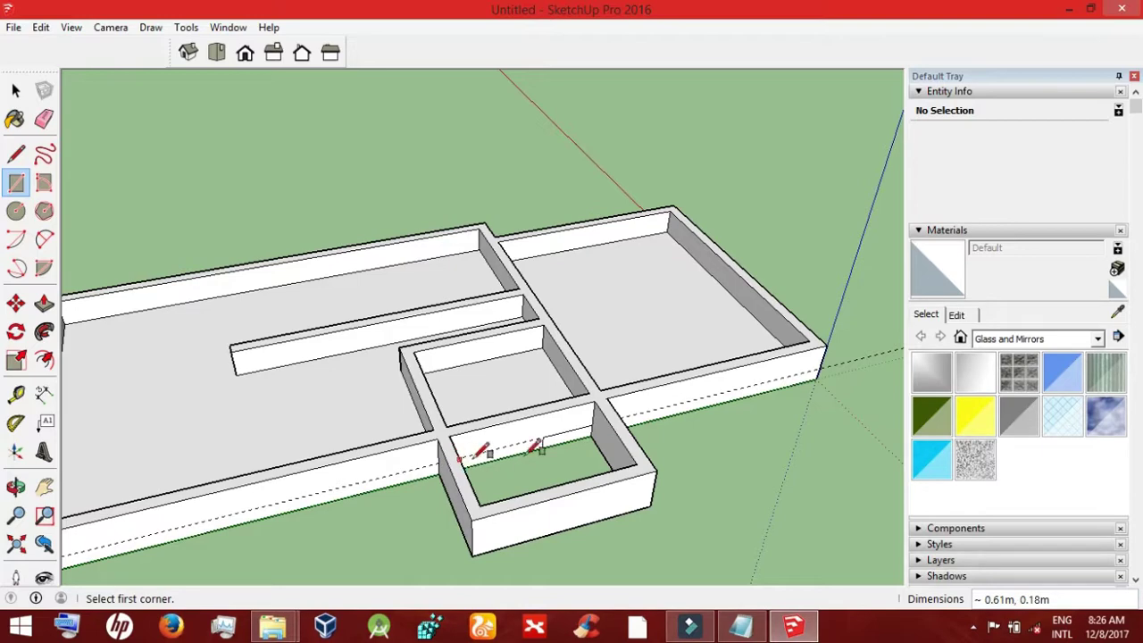
pyautogui.click(15, 89)
# Step: Push/Pull the rectangle down through the full wall height to cut the opening
pyautogui.click(15, 487)
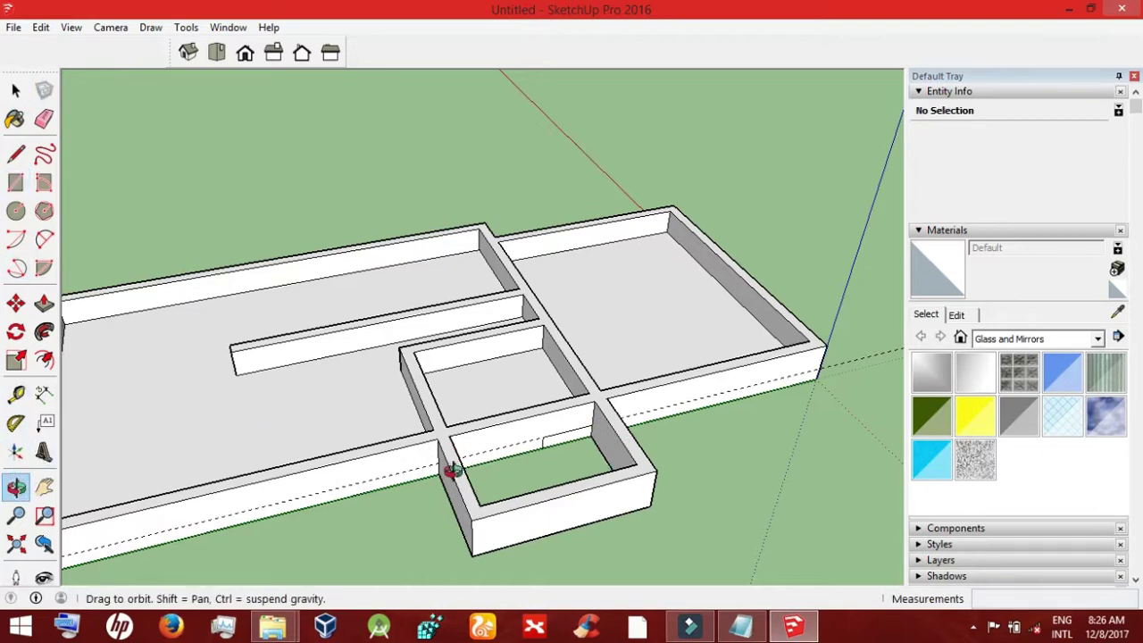
pyautogui.moveTo(446, 464)
pyautogui.mouseDown()
pyautogui.moveTo(298, 442)
pyautogui.moveTo(94, 375)
pyautogui.mouseUp()
pyautogui.click(15, 360)
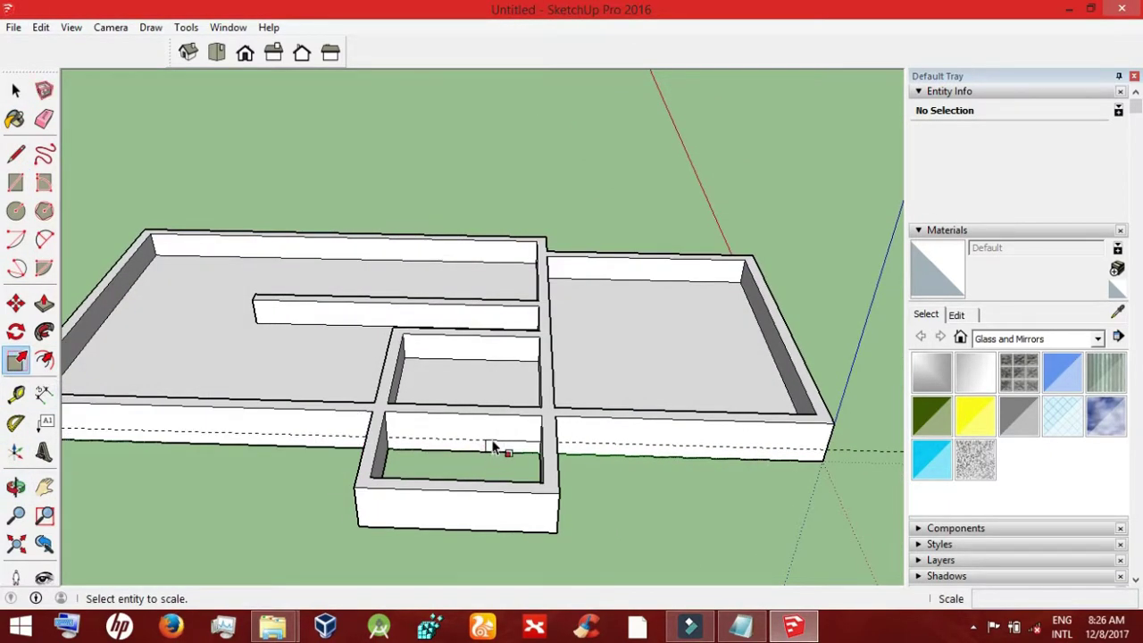
pyautogui.click(44, 304)
pyautogui.click(521, 452)
pyautogui.write('0.25m')
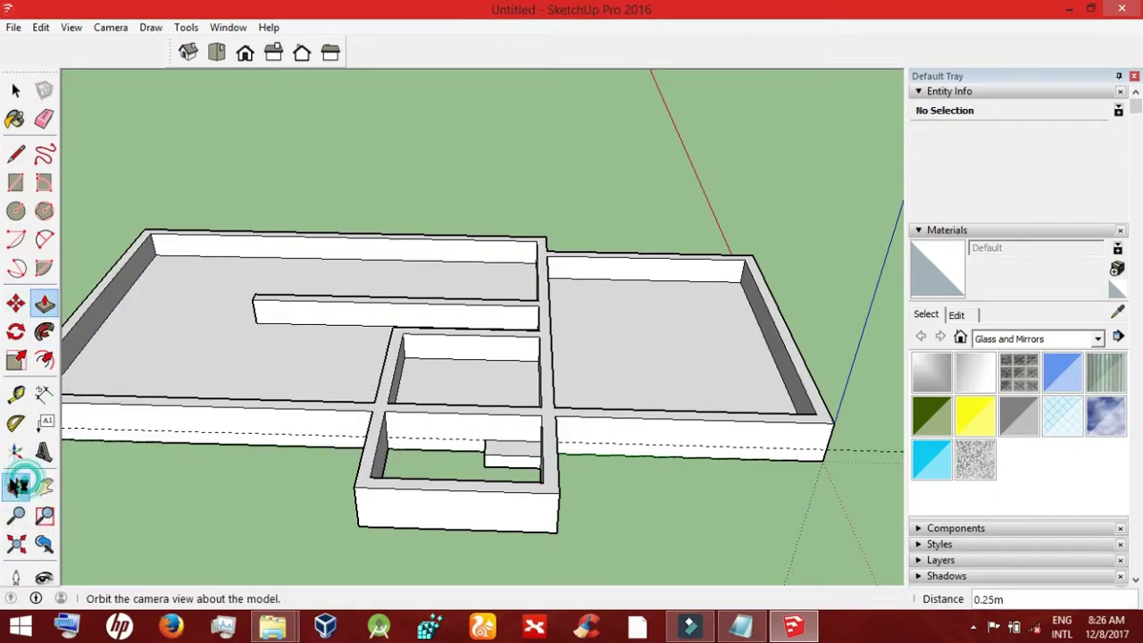
pyautogui.click(15, 487)
pyautogui.moveTo(294, 500); pyautogui.dragTo(560, 513)
pyautogui.click(596, 427)
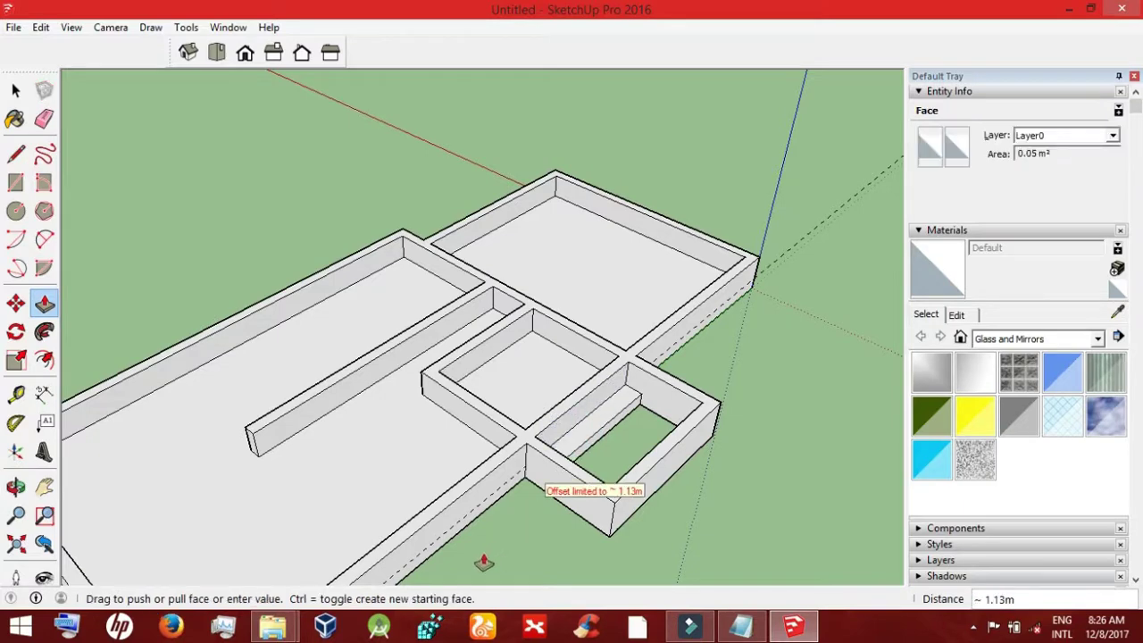
pyautogui.click(599, 437)
pyautogui.moveTo(554, 419); pyautogui.dragTo(502, 373, button='middle')
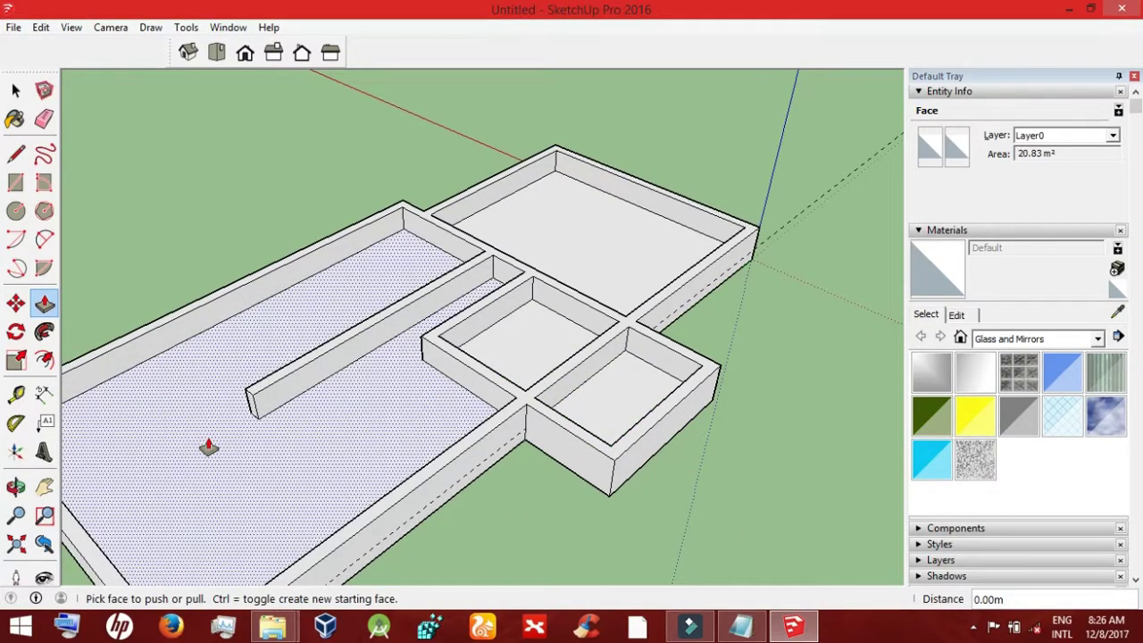
pyautogui.click(16, 182)
# Step: Draw a small footprint at the wall endpoint and pull it out into a wall about 2.20 m long
pyautogui.click(421, 338)
pyautogui.write('.38 ,.15')
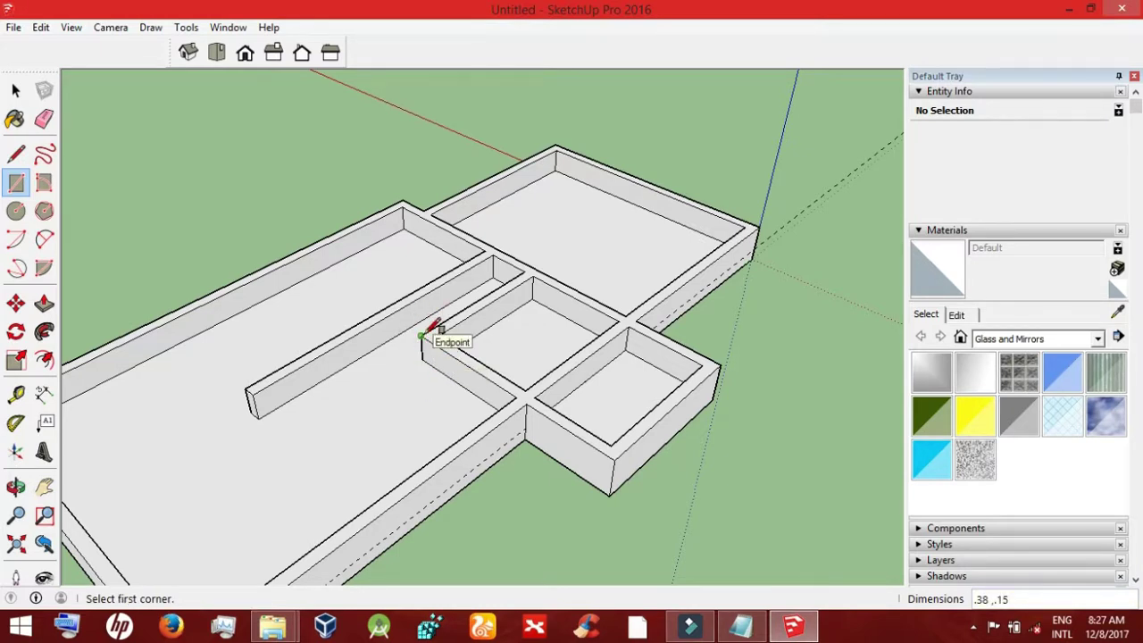
pyautogui.click(420, 337)
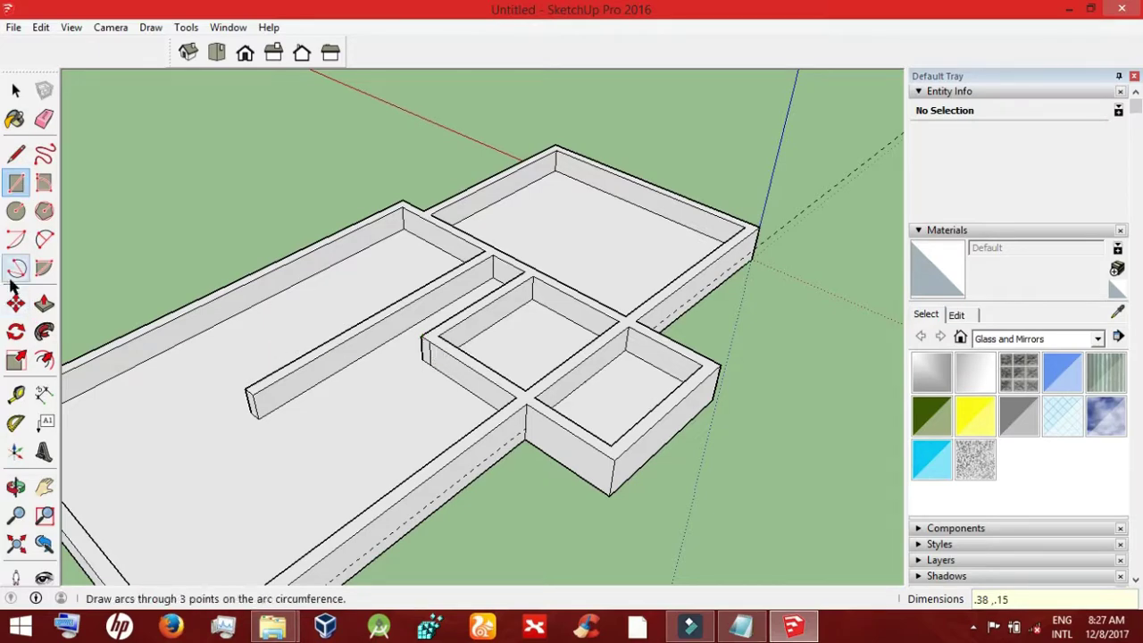
pyautogui.click(44, 304)
pyautogui.click(423, 349)
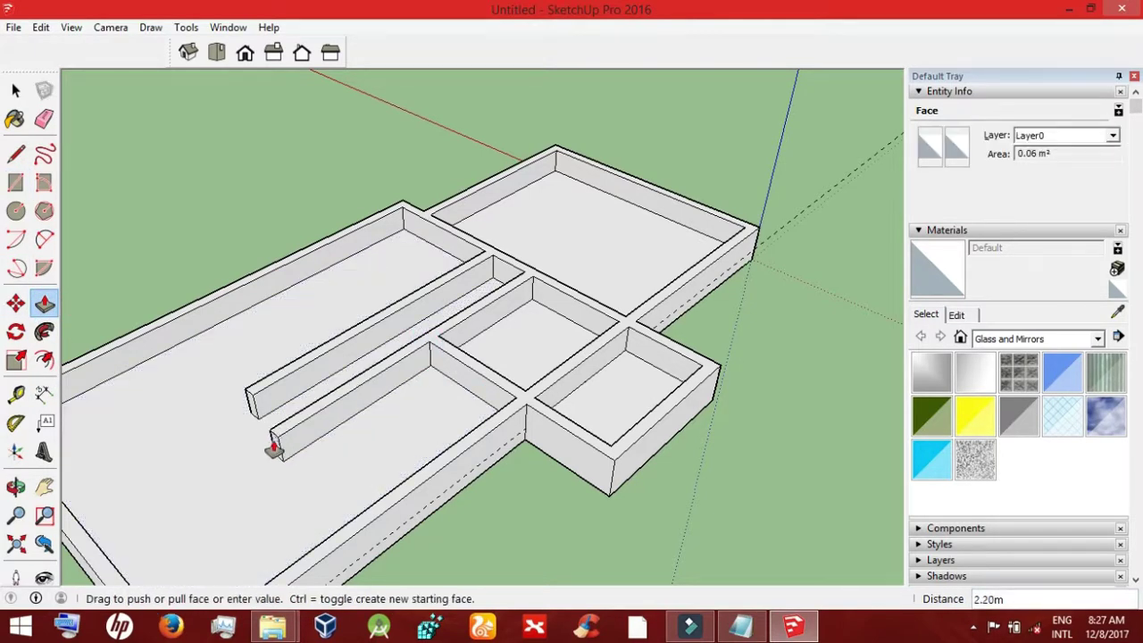
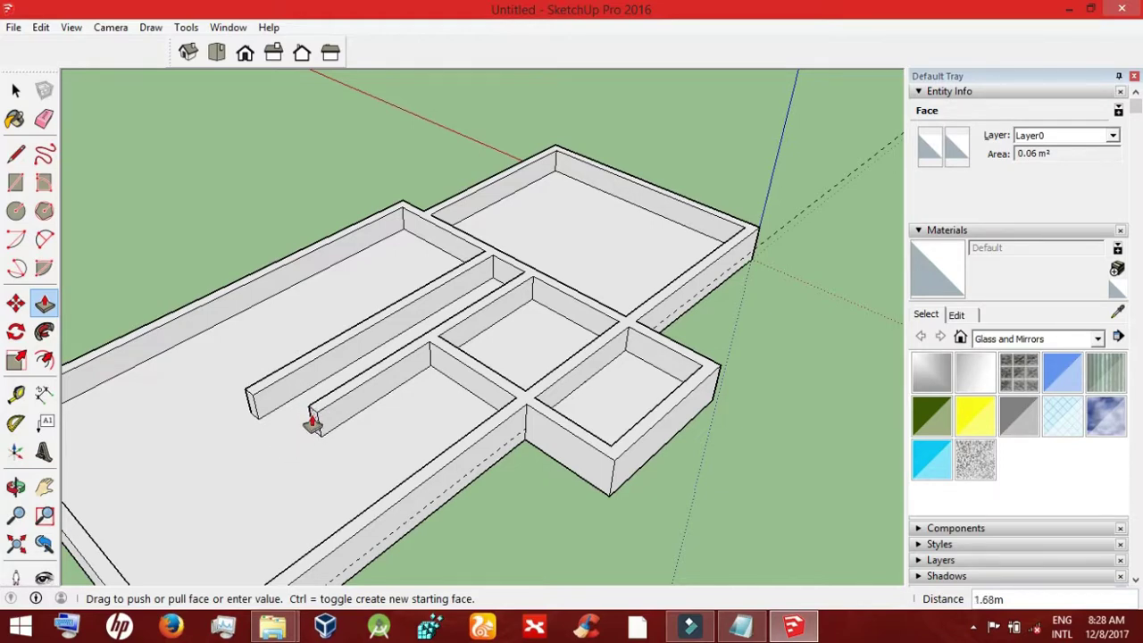
# Step: Set the divider length, then draw a rectangle from the divider's midpoint to its end
pyautogui.click(297, 450)
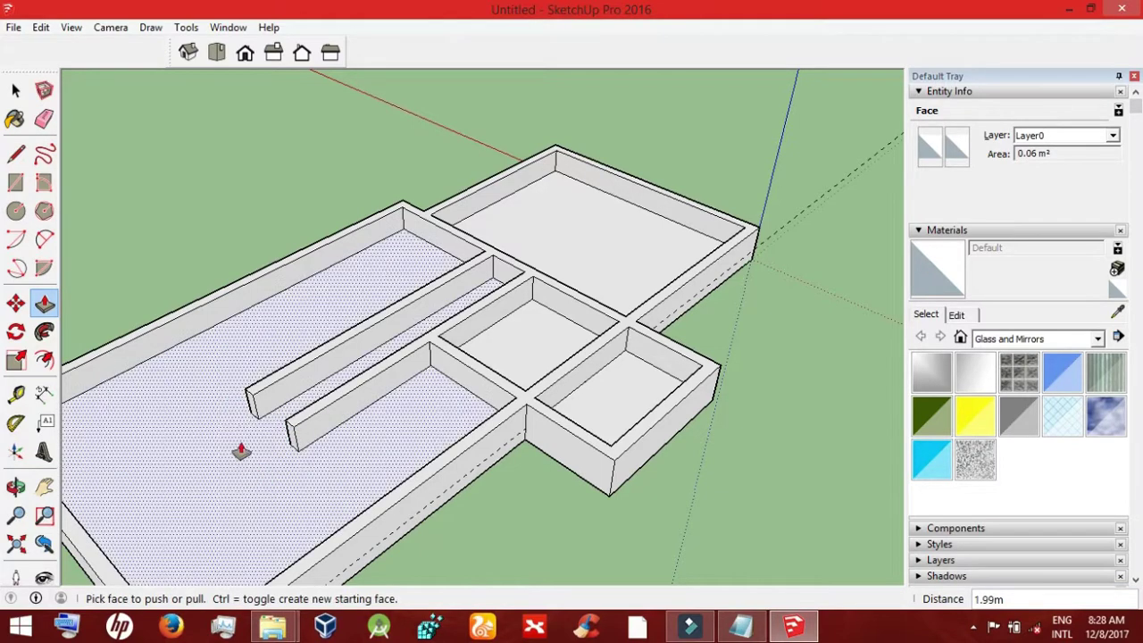
pyautogui.click(15, 487)
pyautogui.moveTo(170, 224)
pyautogui.mouseDown()
pyautogui.moveTo(656, 308)
pyautogui.moveTo(572, 363)
pyautogui.moveTo(599, 187)
pyautogui.moveTo(577, 220)
pyautogui.moveTo(649, 219)
pyautogui.moveTo(625, 234)
pyautogui.mouseUp()
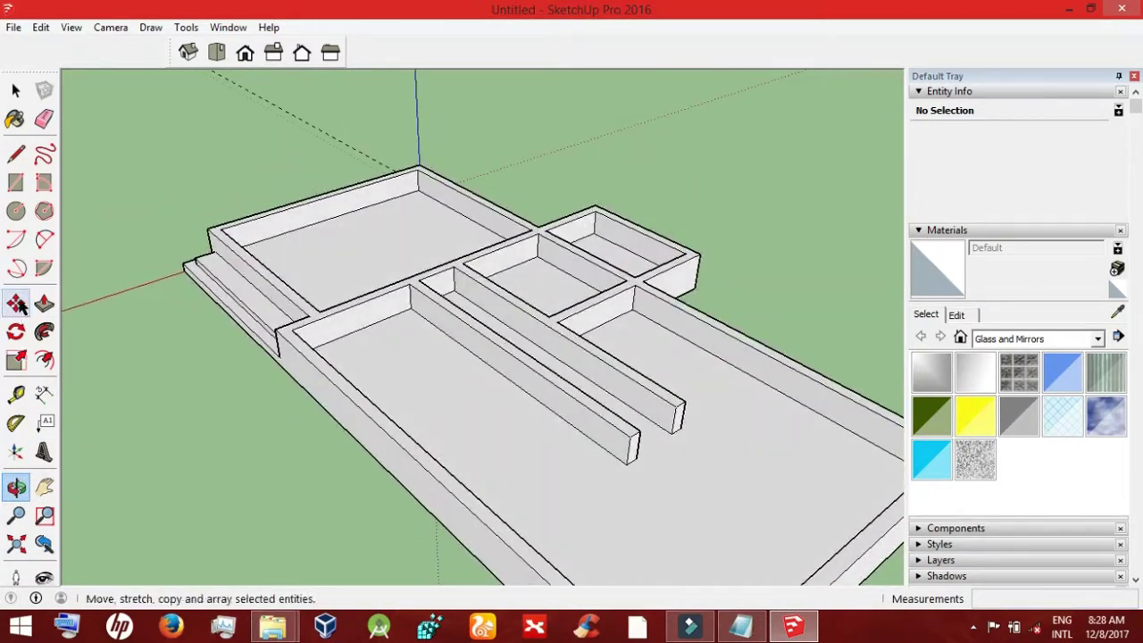
pyautogui.click(15, 182)
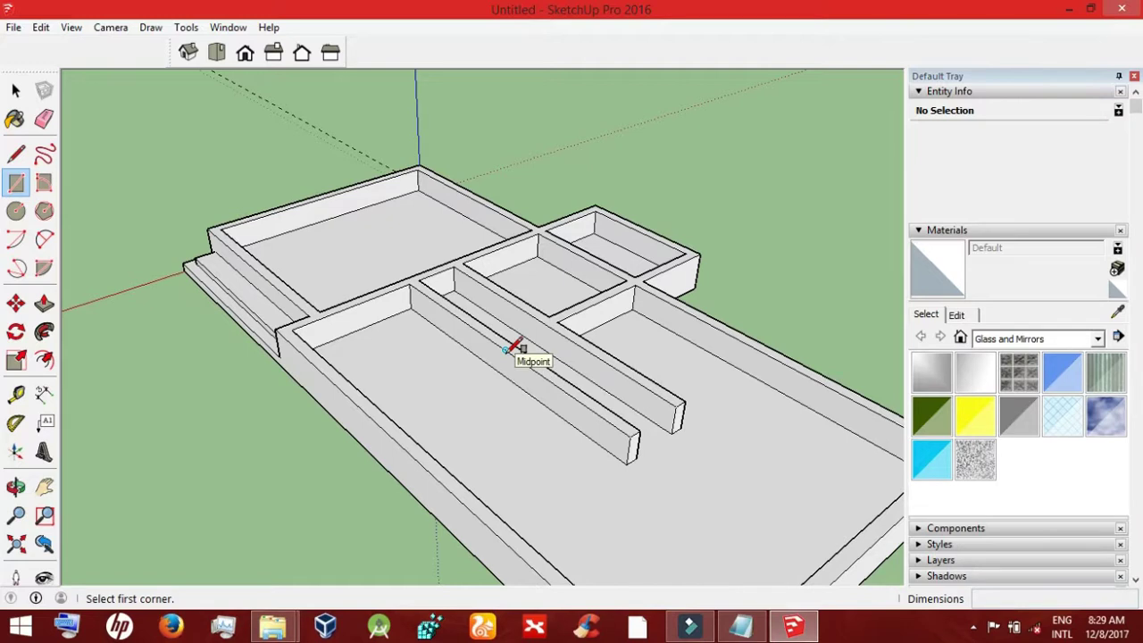
pyautogui.click(506, 350)
pyautogui.write('.15')
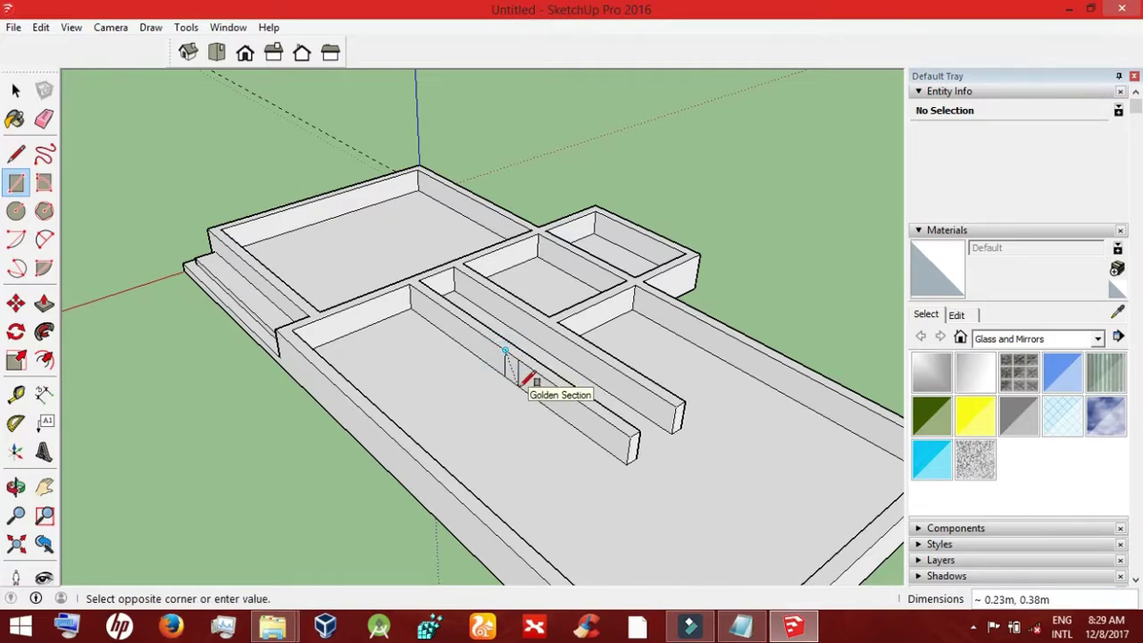
pyautogui.click(632, 437)
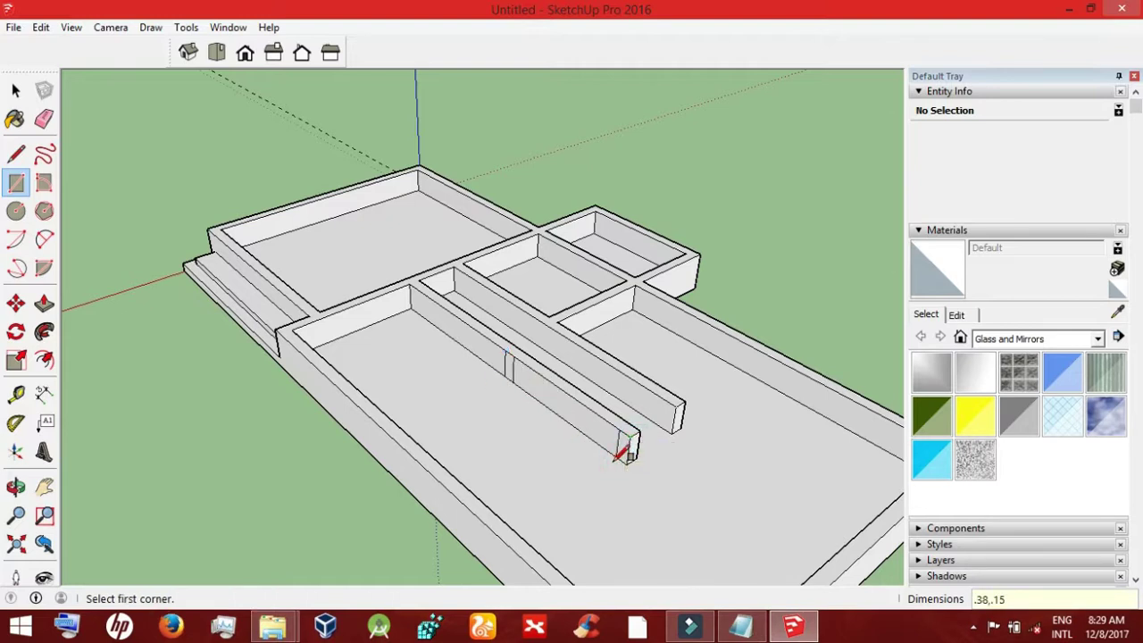
# Step: Push the rectangle out to the outer wall to form the cross wall
pyautogui.press('p')
pyautogui.click(510, 377)
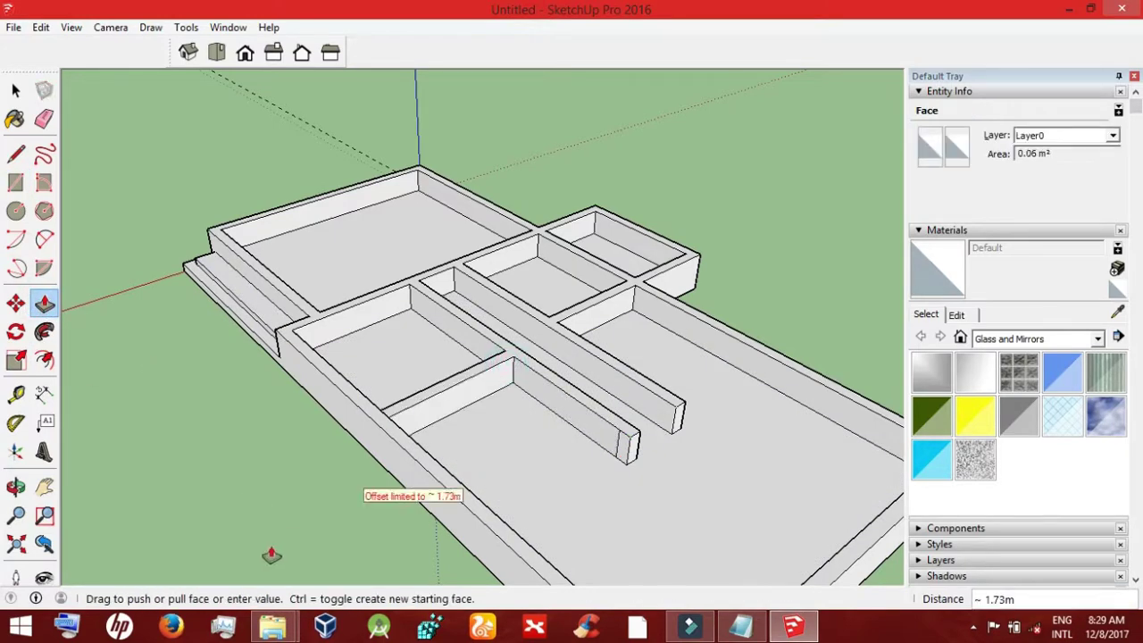
pyautogui.click(268, 549)
pyautogui.click(623, 449)
pyautogui.click(265, 557)
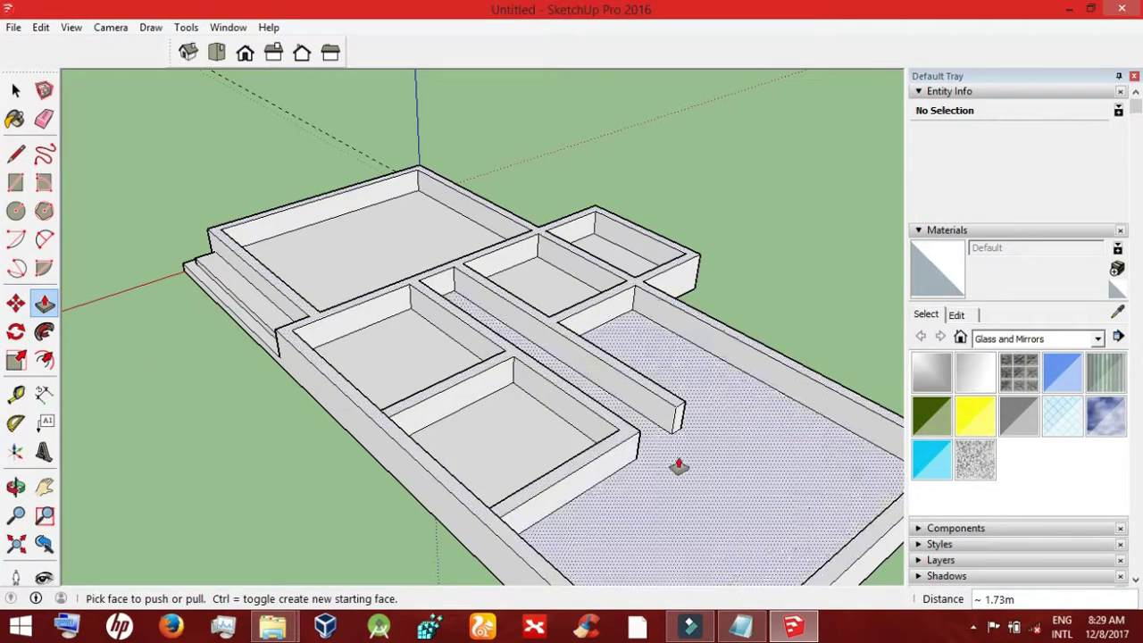
pyautogui.click(15, 487)
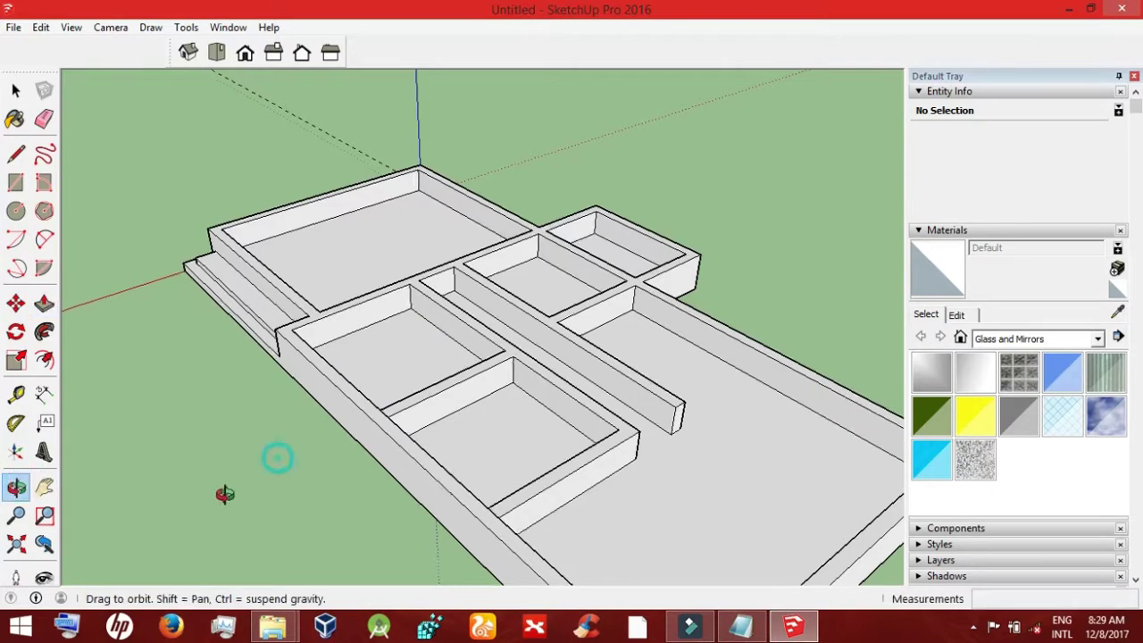
pyautogui.moveTo(224, 493); pyautogui.dragTo(48, 378)
pyautogui.moveTo(770, 383); pyautogui.dragTo(470, 462)
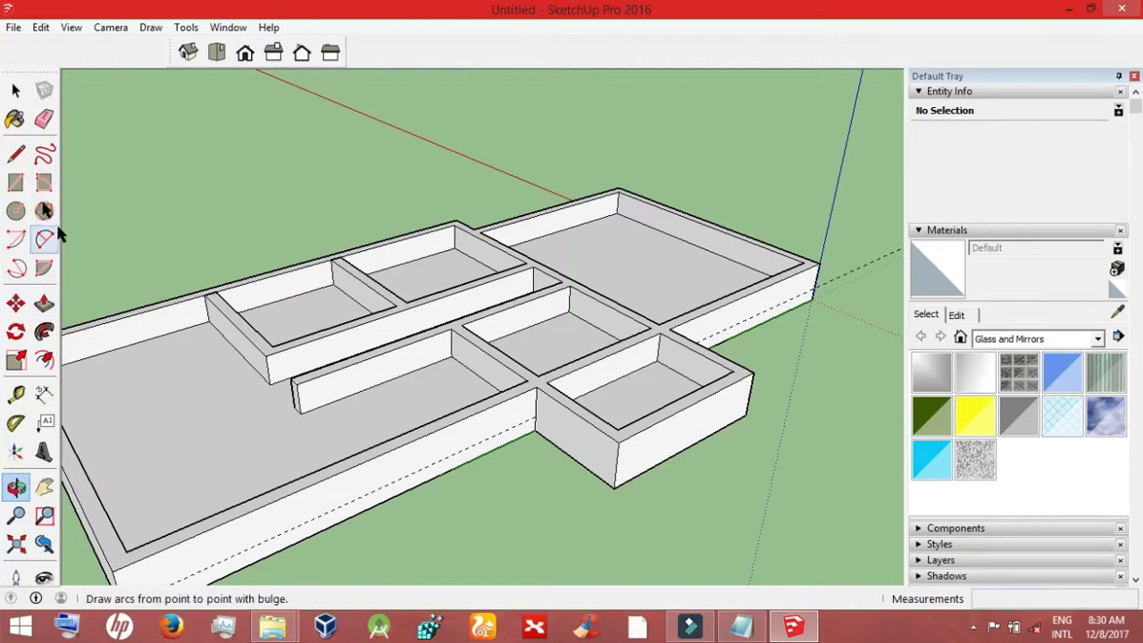
# Step: In Top view, place a 0.15 m guide and draw a 0.15 m by 1.56 m wall strip
pyautogui.click(217, 52)
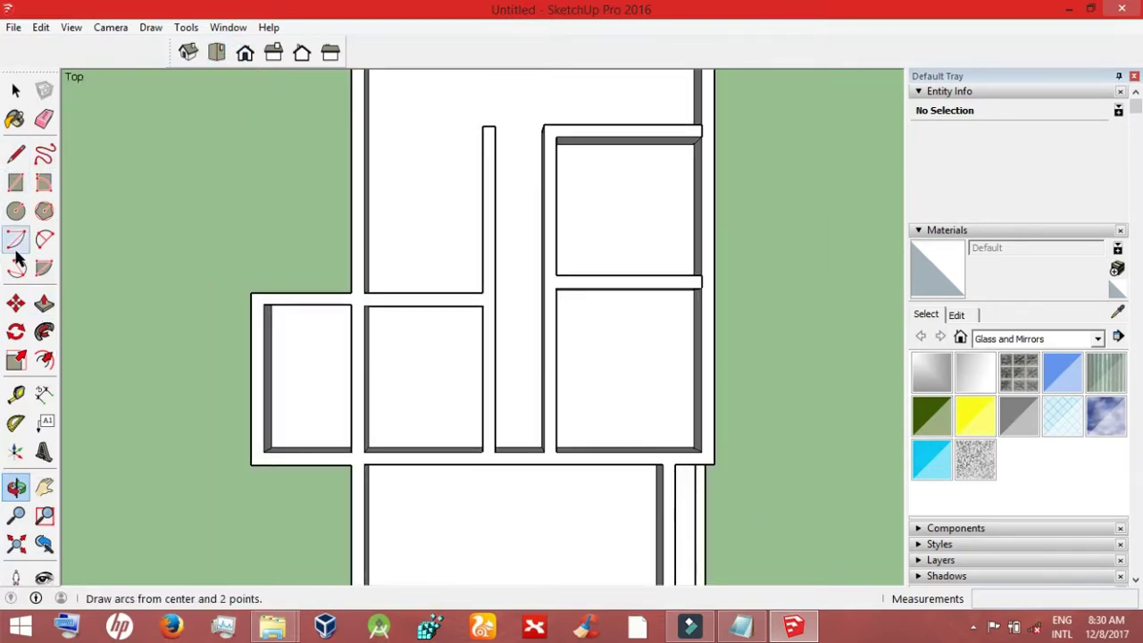
pyautogui.click(18, 395)
pyautogui.click(598, 138)
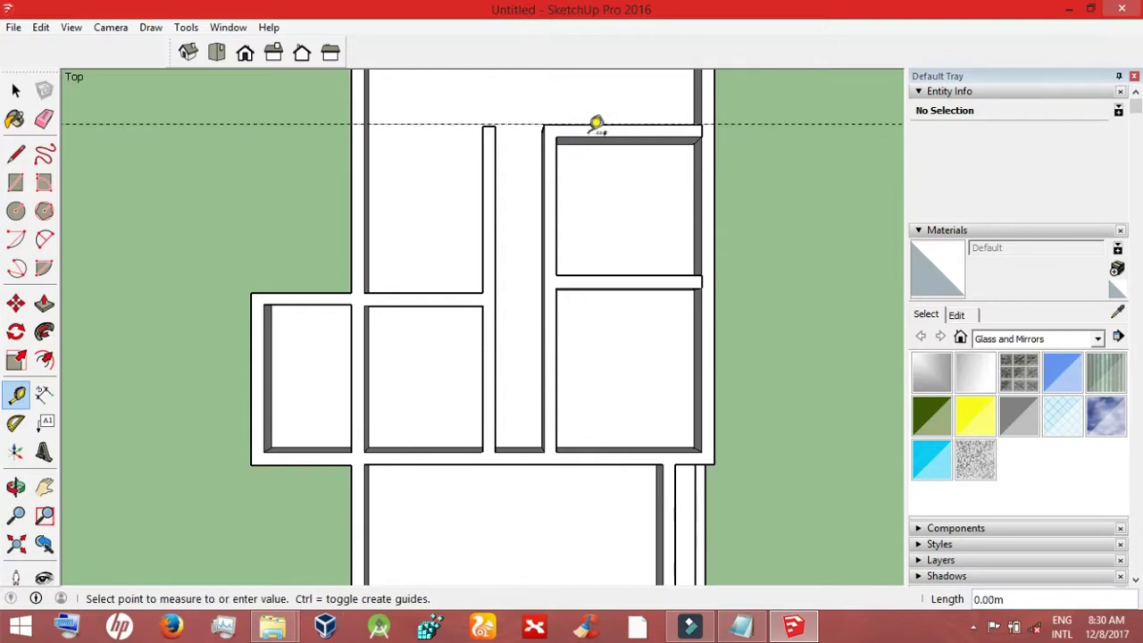
pyautogui.click(594, 134)
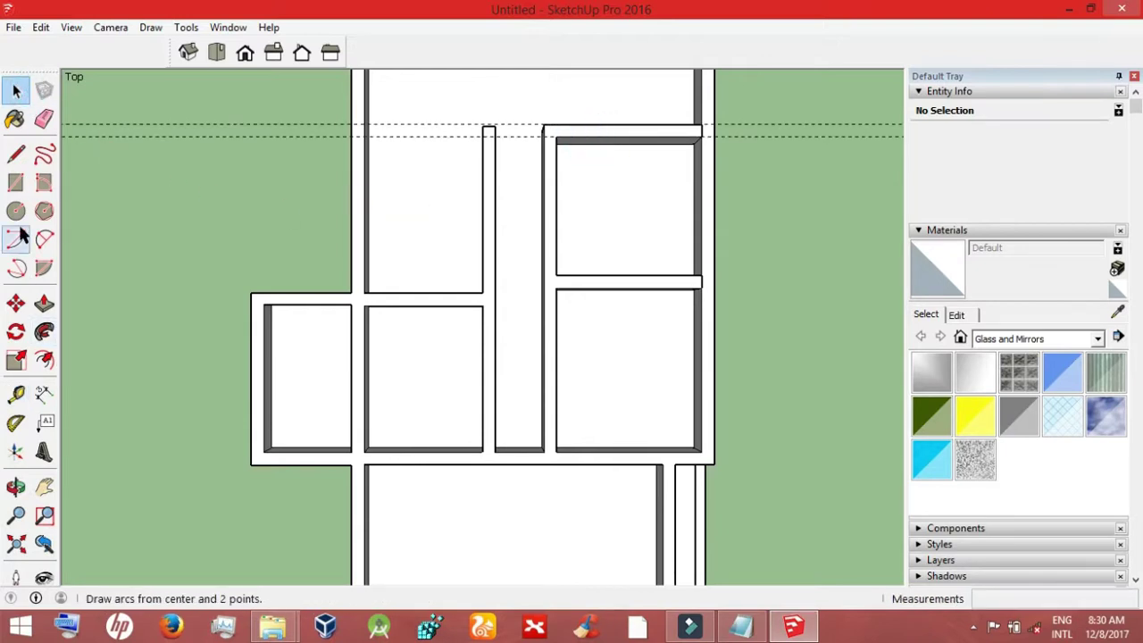
pyautogui.click(15, 182)
pyautogui.click(364, 125)
pyautogui.click(495, 136)
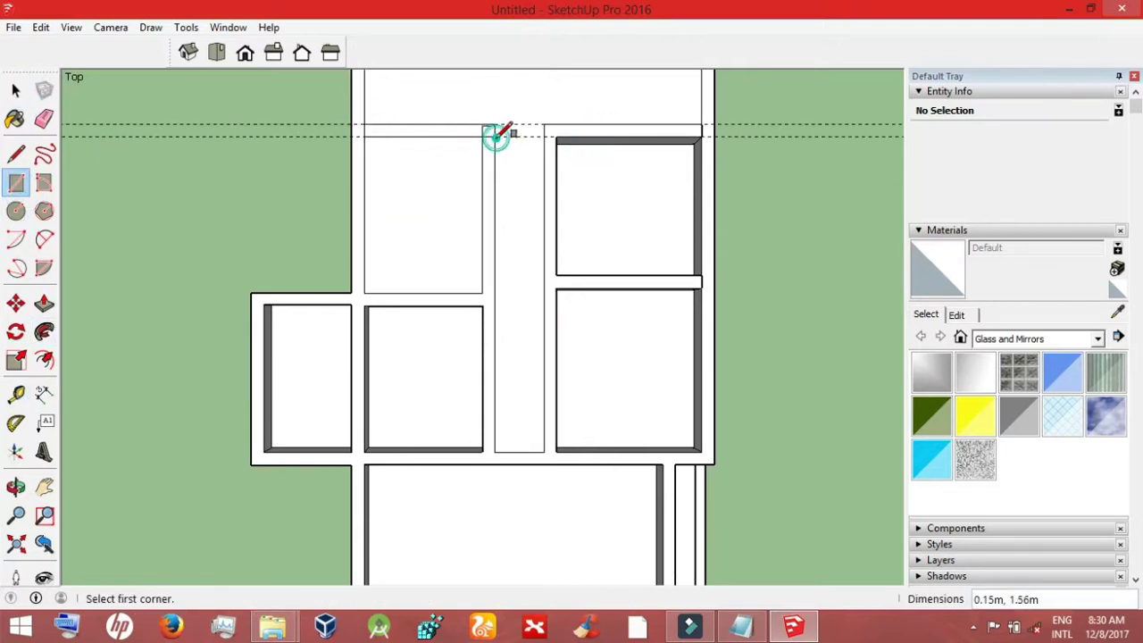
# Step: Check the floor faces and tilt the plan into a 3D perspective, ready to raise the strip
pyautogui.click(15, 90)
pyautogui.click(439, 224)
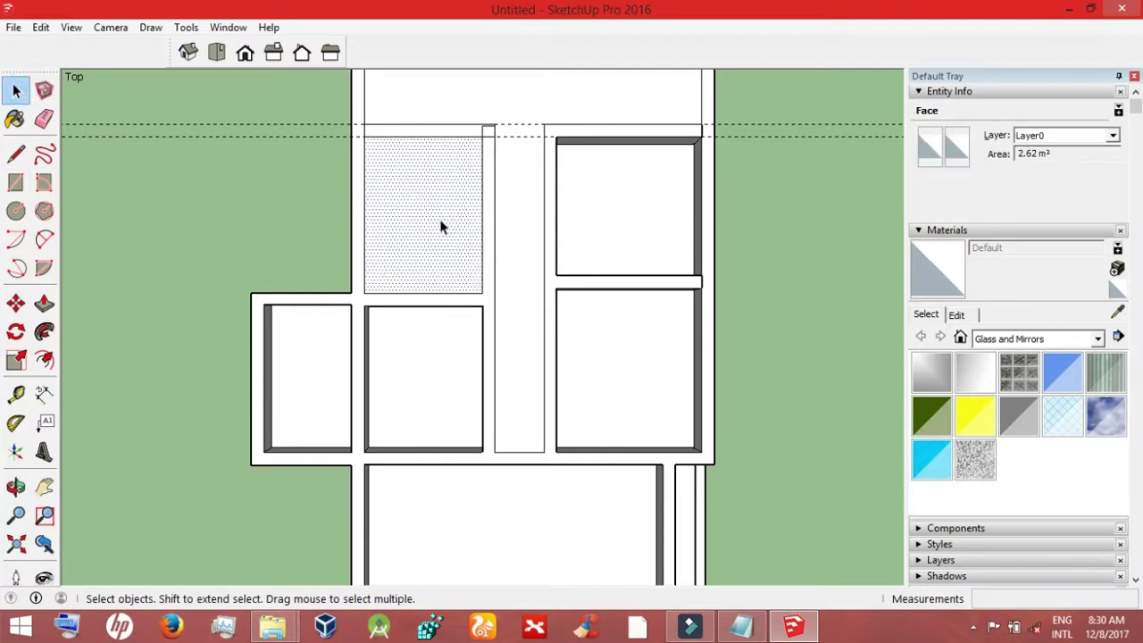
pyautogui.click(499, 98)
pyautogui.click(556, 263)
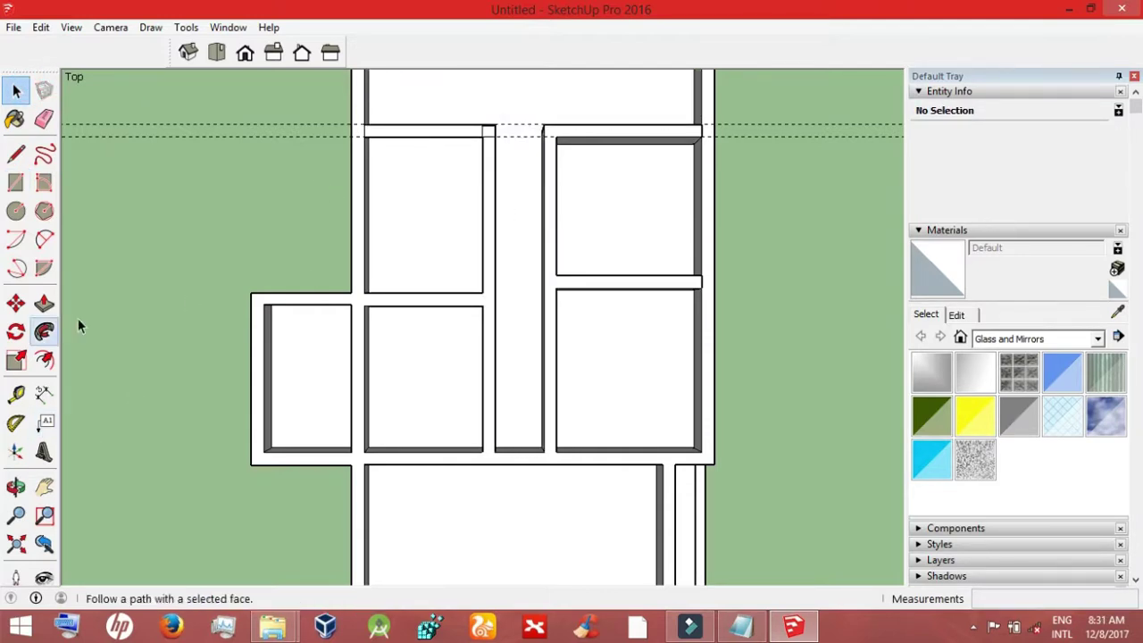
pyautogui.click(16, 488)
pyautogui.moveTo(158, 408)
pyautogui.mouseDown()
pyautogui.moveTo(233, 94)
pyautogui.moveTo(612, 298)
pyautogui.moveTo(638, 105)
pyautogui.moveTo(316, 217)
pyautogui.moveTo(336, 131)
pyautogui.moveTo(358, 262)
pyautogui.mouseUp()
pyautogui.press('p')
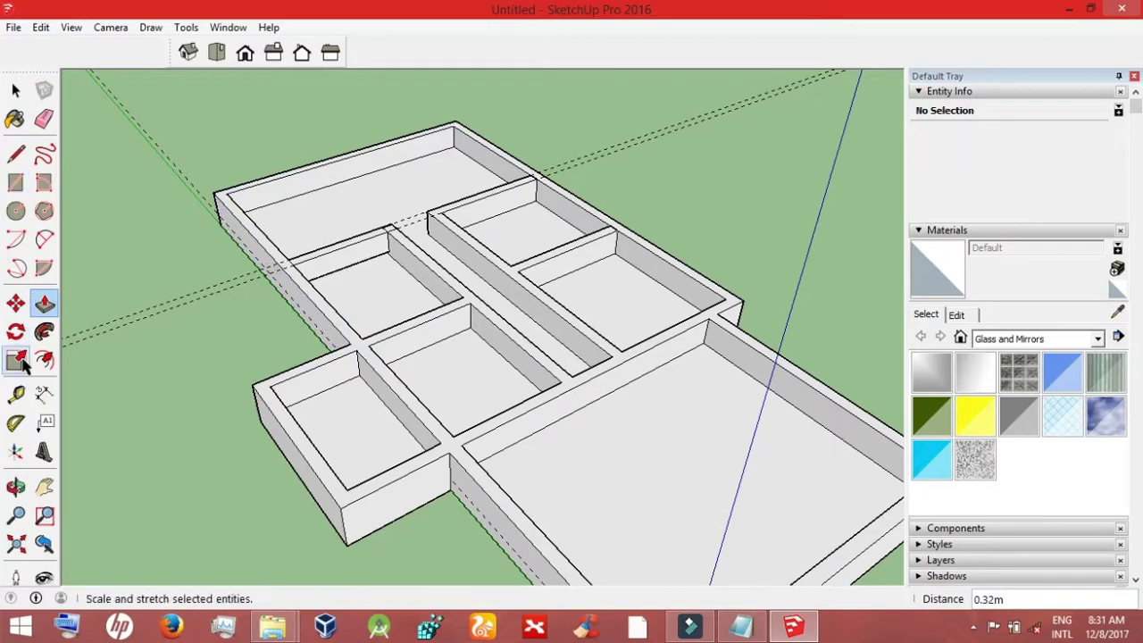
# Step: Orbit to a low side view and draw a 1.42 m by 0.38 m rectangle on the new wall's face
pyautogui.click(16, 489)
pyautogui.moveTo(626, 179)
pyautogui.mouseDown()
pyautogui.moveTo(668, 334)
pyautogui.moveTo(717, 161)
pyautogui.moveTo(916, 158)
pyautogui.moveTo(856, 162)
pyautogui.moveTo(408, 439)
pyautogui.moveTo(300, 327)
pyautogui.mouseUp()
pyautogui.press('p')
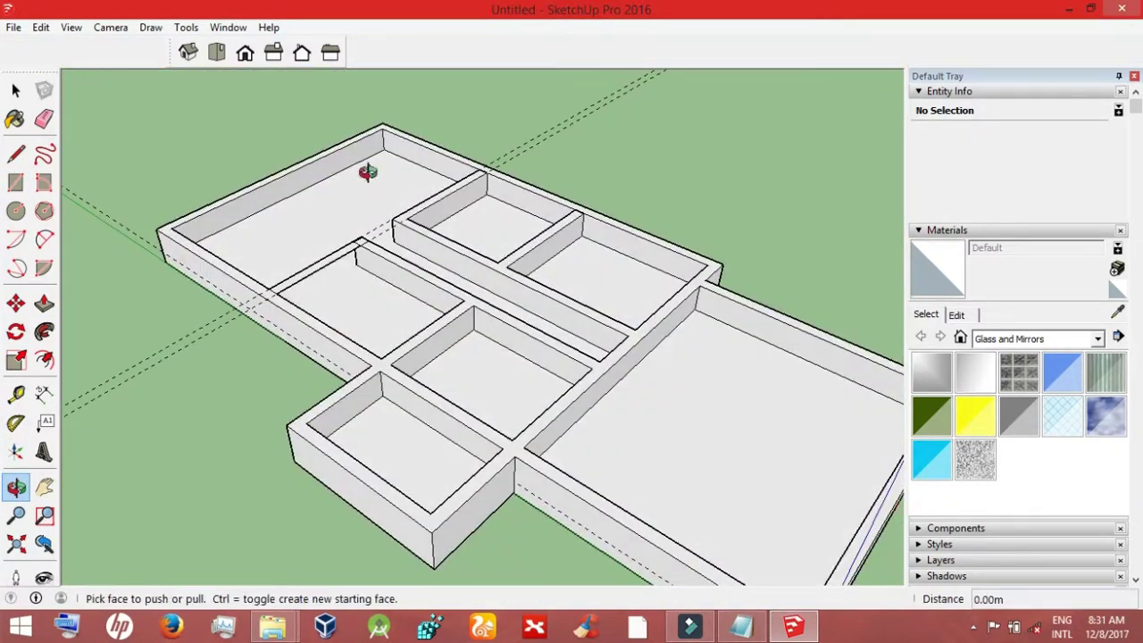
pyautogui.click(18, 152)
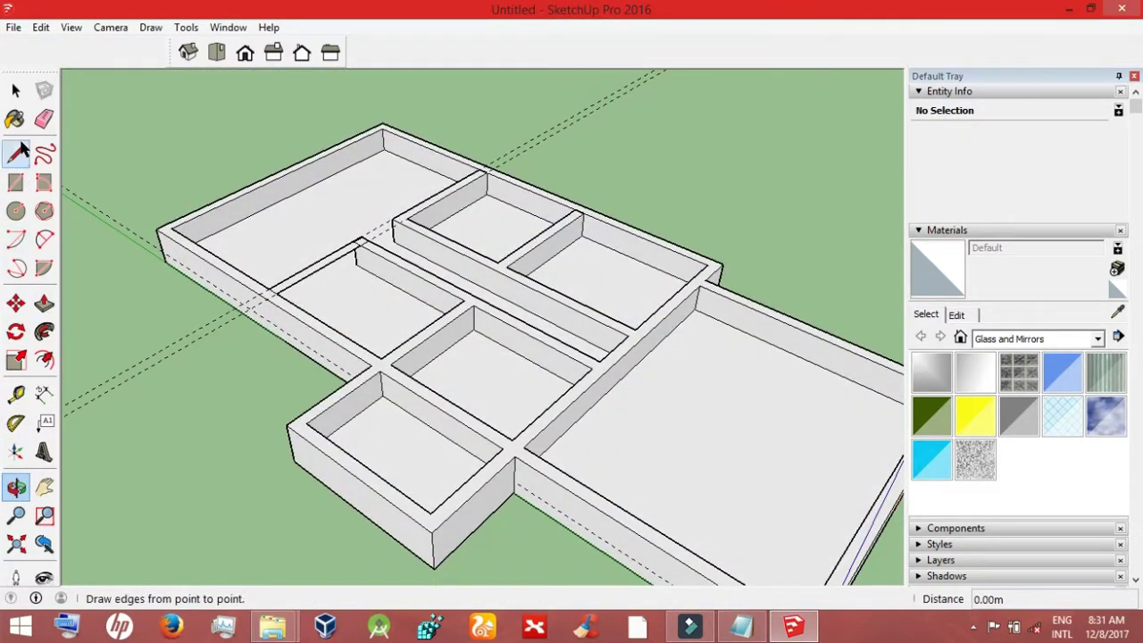
pyautogui.click(16, 488)
pyautogui.moveTo(72, 447)
pyautogui.mouseDown()
pyautogui.moveTo(103, 391)
pyautogui.moveTo(365, 289)
pyautogui.moveTo(296, 316)
pyautogui.moveTo(325, 302)
pyautogui.mouseUp()
pyautogui.click(16, 182)
pyautogui.click(331, 224)
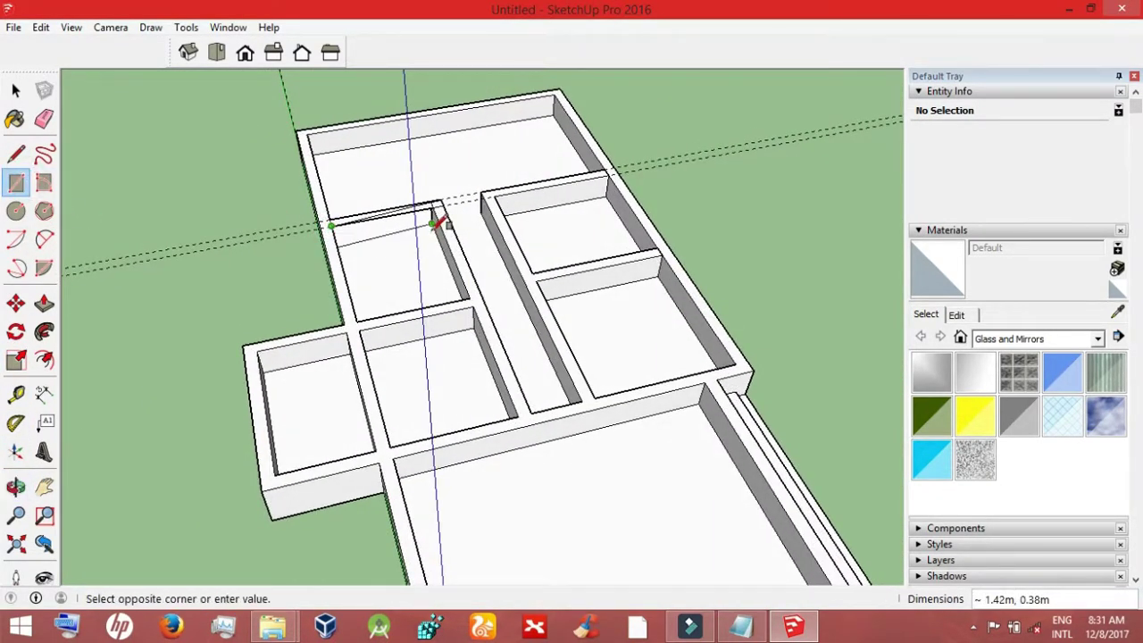
pyautogui.click(435, 224)
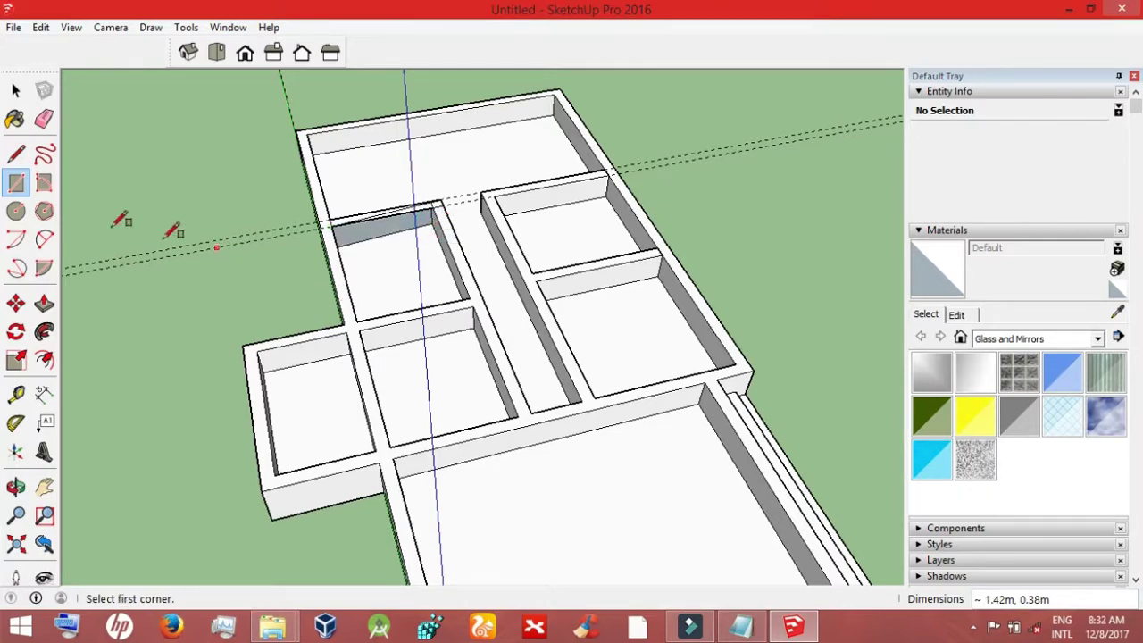
# Step: Orbit and zoom toward the corridor end, abandon a trial rectangle, and inspect the new wall closely
pyautogui.click(16, 486)
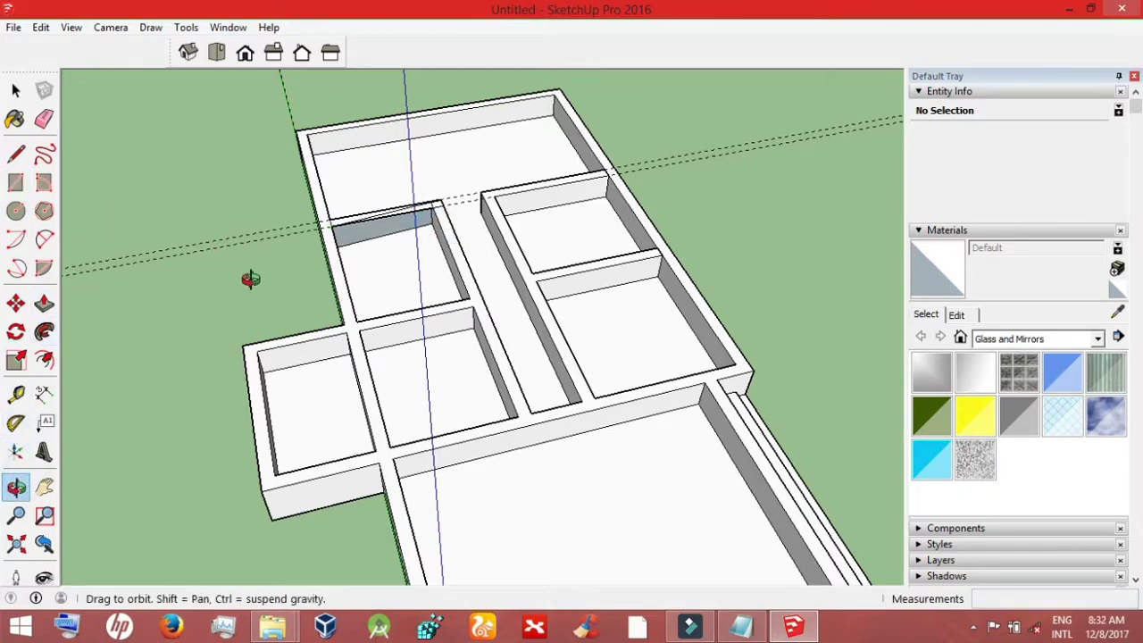
pyautogui.moveTo(248, 345)
pyautogui.mouseDown()
pyautogui.moveTo(604, 423)
pyautogui.moveTo(519, 399)
pyautogui.moveTo(617, 441)
pyautogui.moveTo(426, 295)
pyautogui.moveTo(431, 336)
pyautogui.mouseUp()
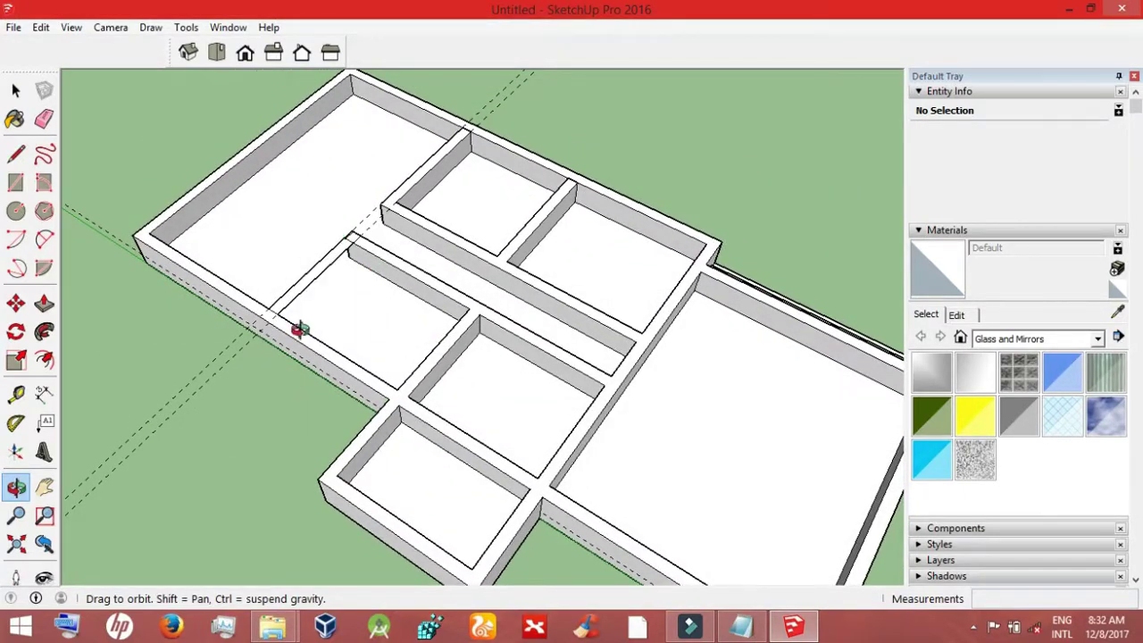
pyautogui.moveTo(300, 330)
pyautogui.mouseDown()
pyautogui.moveTo(388, 372)
pyautogui.moveTo(260, 439)
pyautogui.moveTo(574, 319)
pyautogui.moveTo(666, 190)
pyautogui.moveTo(646, 417)
pyautogui.moveTo(661, 295)
pyautogui.moveTo(656, 378)
pyautogui.moveTo(461, 543)
pyautogui.mouseUp()
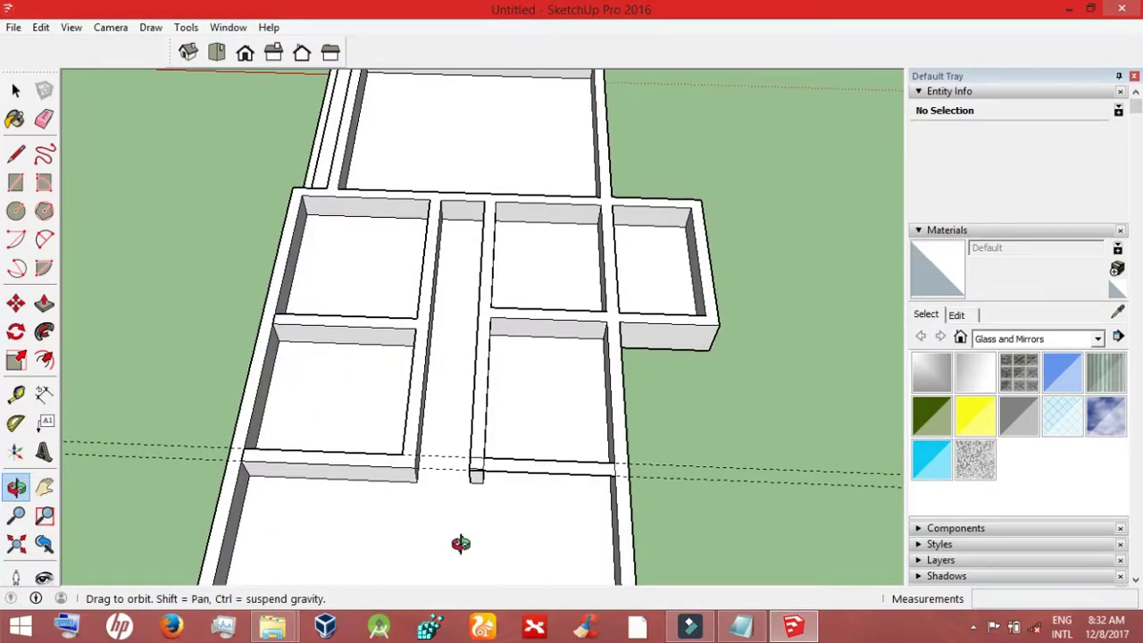
pyautogui.scroll(3, 460, 543)
pyautogui.moveTo(531, 457)
pyautogui.mouseDown()
pyautogui.moveTo(538, 470)
pyautogui.moveTo(360, 450)
pyautogui.mouseUp()
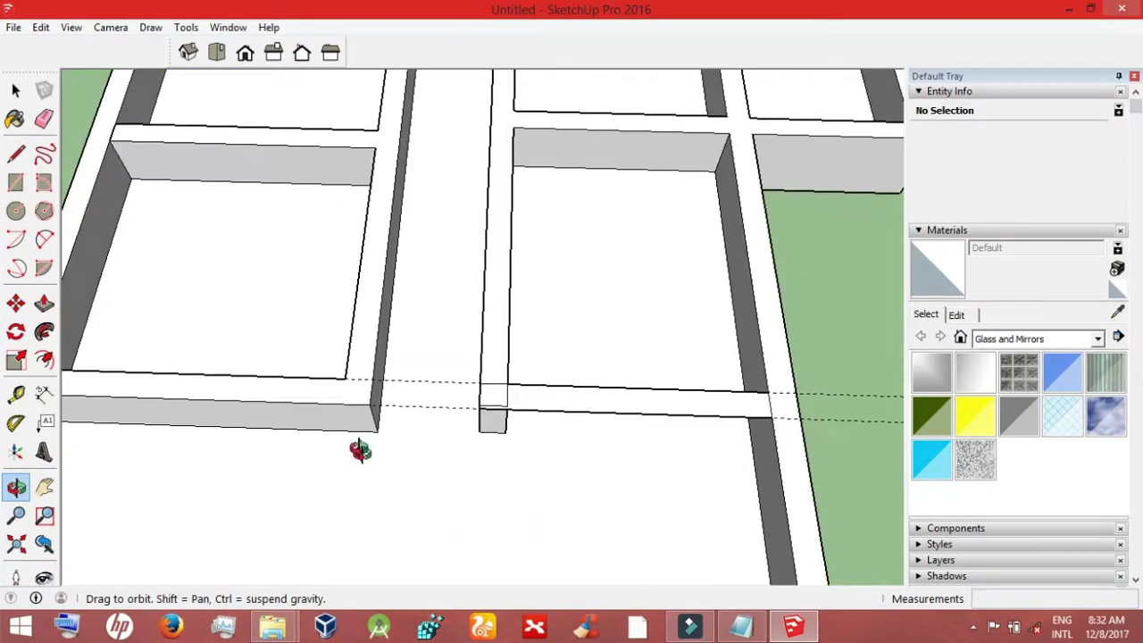
pyautogui.click(15, 181)
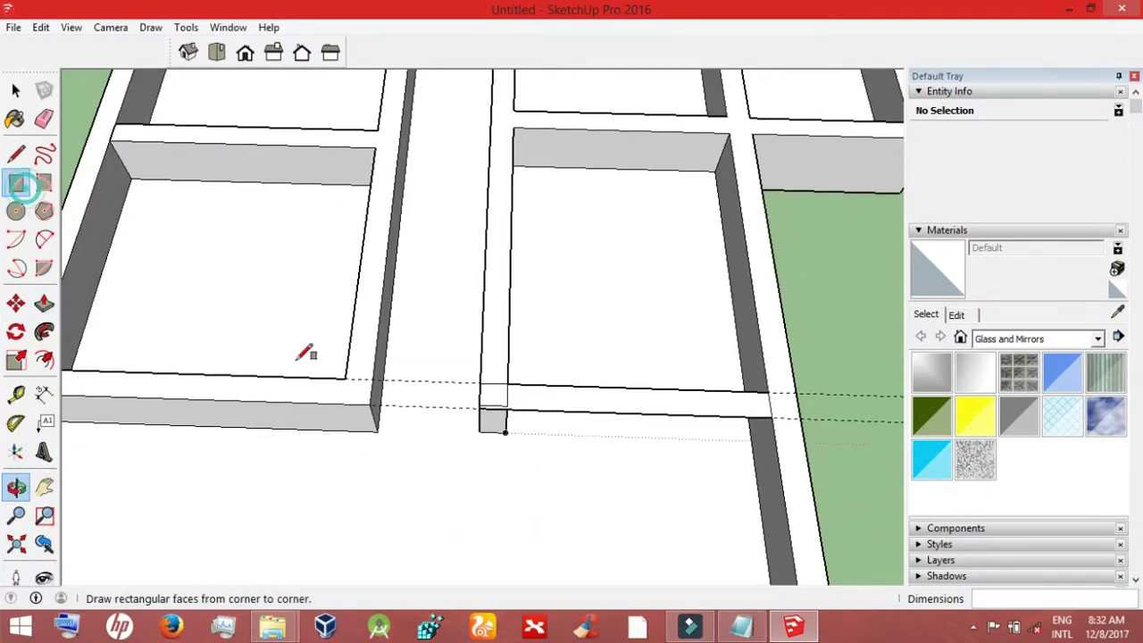
pyautogui.click(505, 432)
pyautogui.press('Escape')
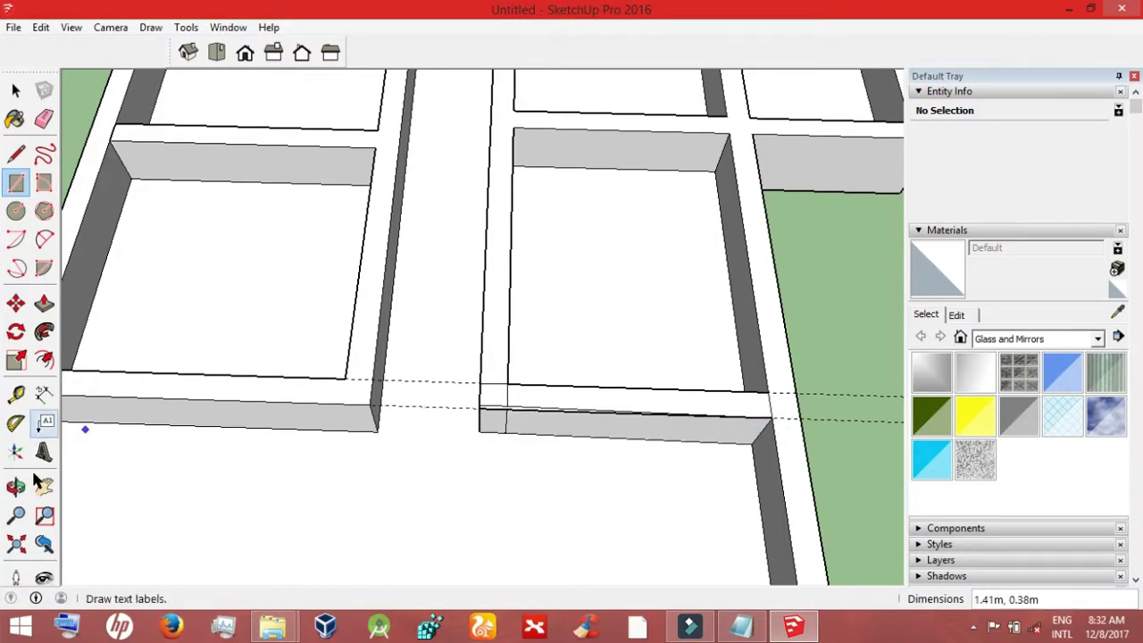
pyautogui.click(15, 486)
pyautogui.moveTo(500, 459); pyautogui.dragTo(197, 514)
pyautogui.moveTo(464, 375)
pyautogui.mouseDown()
pyautogui.moveTo(425, 352)
pyautogui.moveTo(199, 351)
pyautogui.moveTo(215, 401)
pyautogui.moveTo(179, 447)
pyautogui.mouseUp()
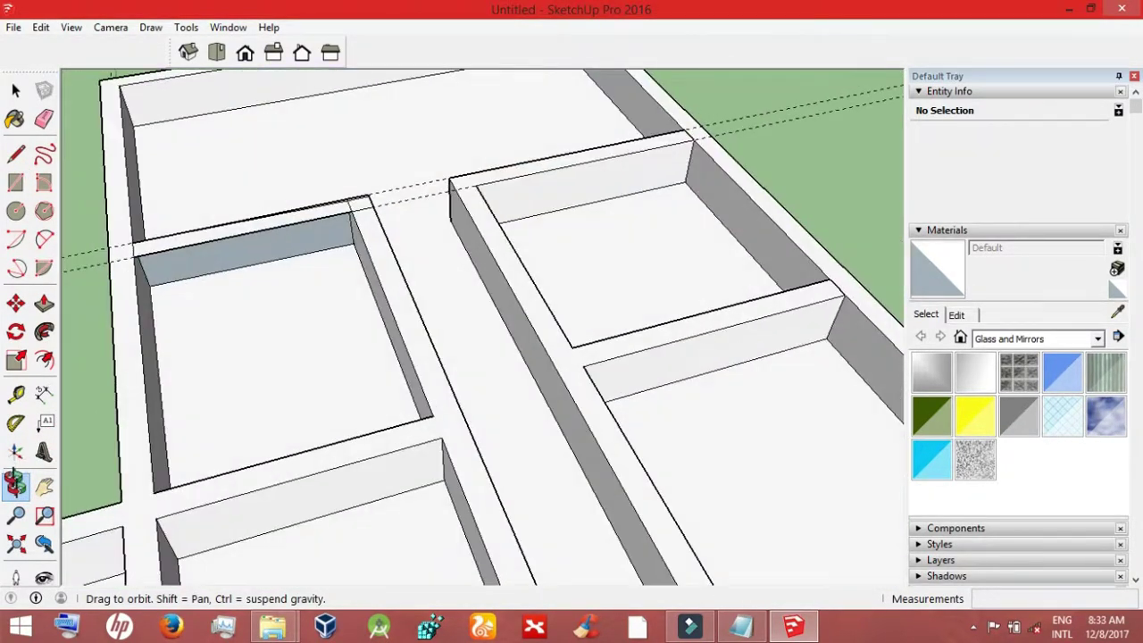
# Step: Draw and remove a trial rectangle on the wall face, then delete the two guide lines
pyautogui.click(15, 181)
pyautogui.click(134, 258)
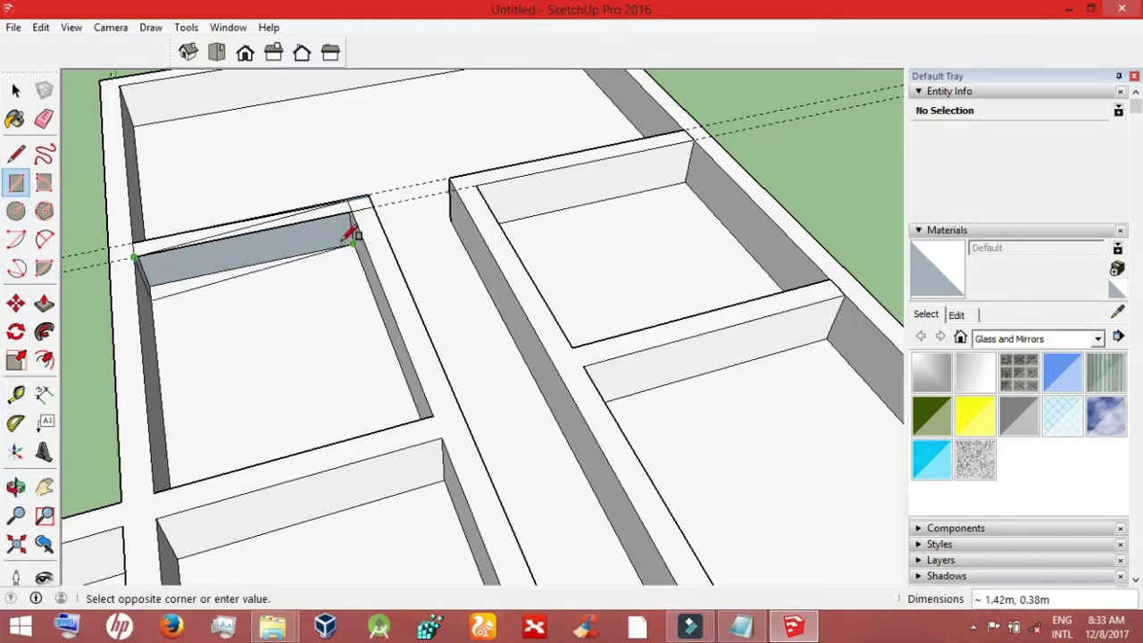
pyautogui.click(356, 257)
pyautogui.click(15, 91)
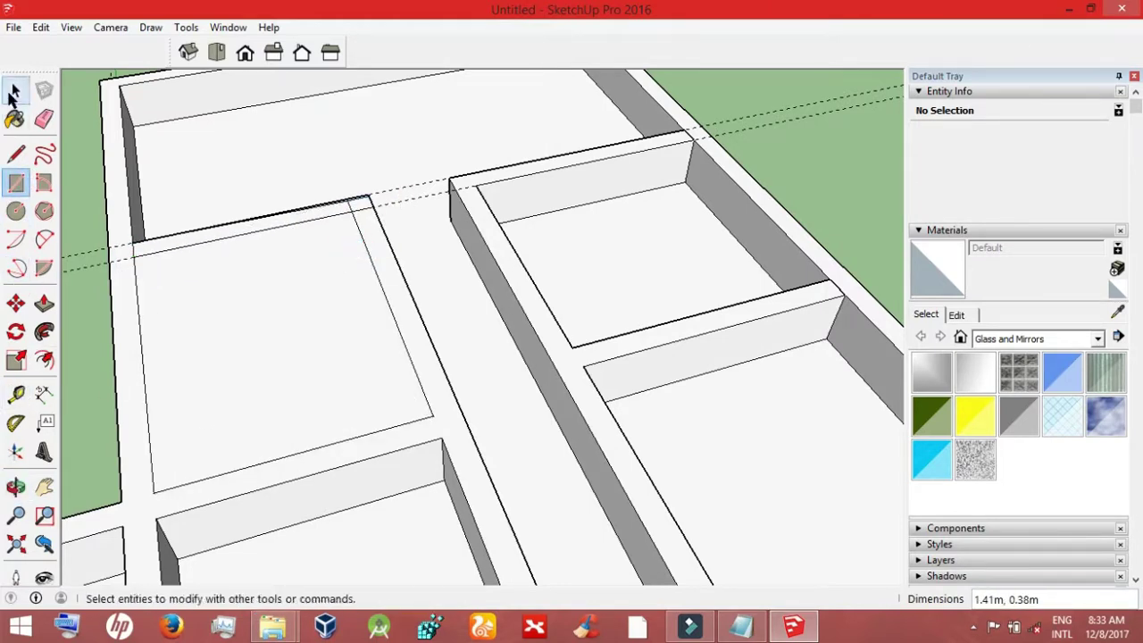
pyautogui.click(209, 316)
pyautogui.press('Delete')
pyautogui.click(357, 208)
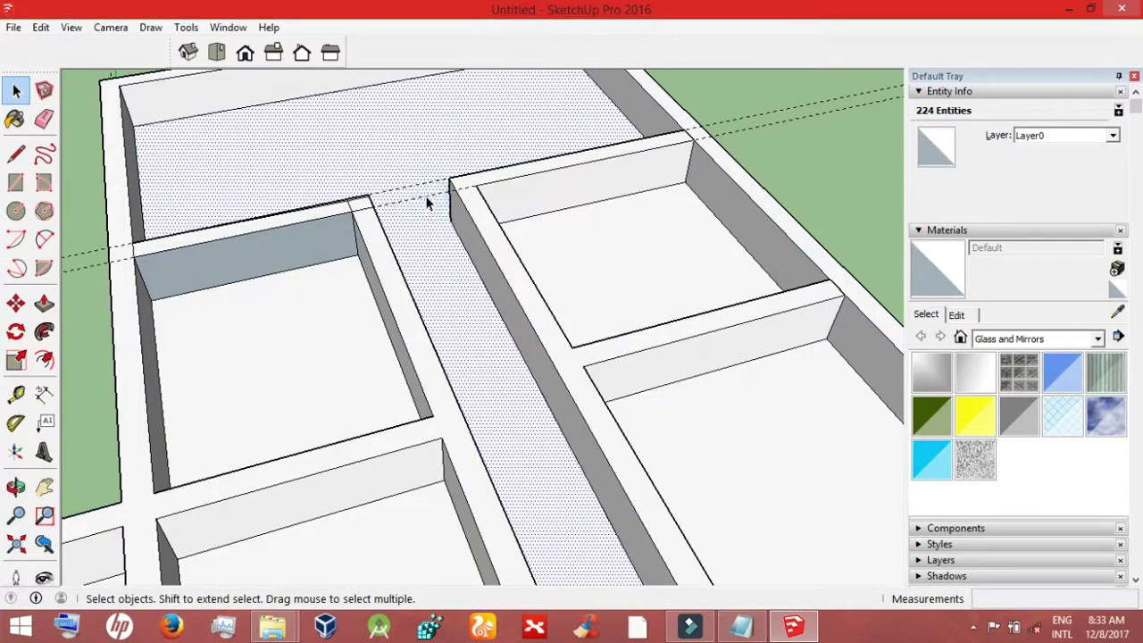
pyautogui.moveTo(845, 188); pyautogui.dragTo(774, 81)
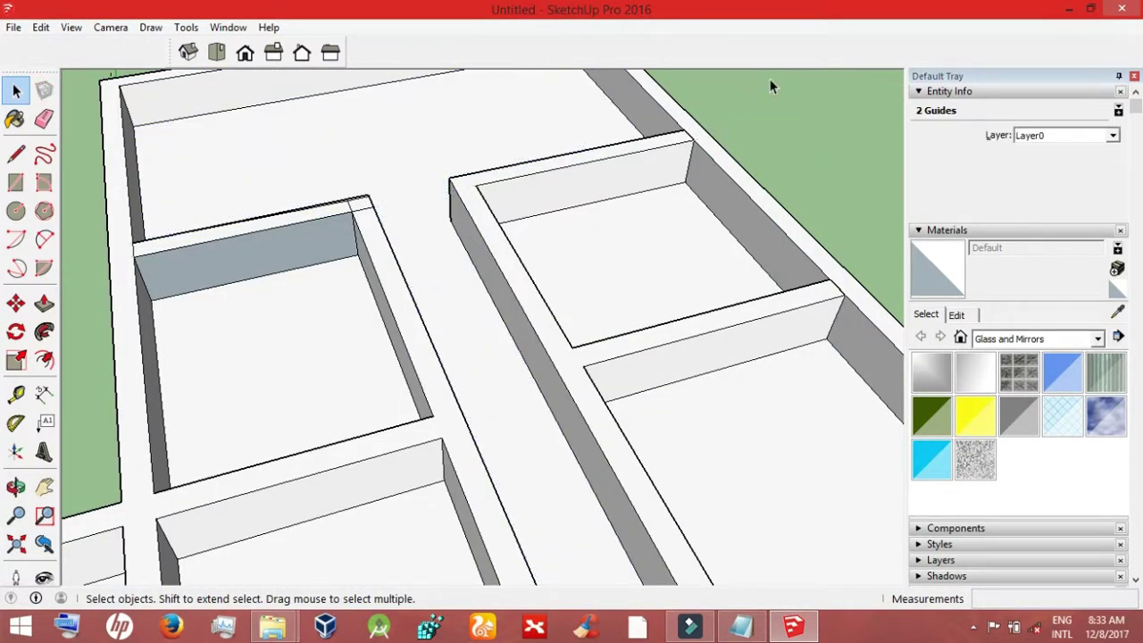
pyautogui.press('Delete')
# Step: Zoom in and inspect the edges along the wall top and the grey inner wall face
pyautogui.scroll(2, 212, 240)
pyautogui.scroll(1, 214, 246)
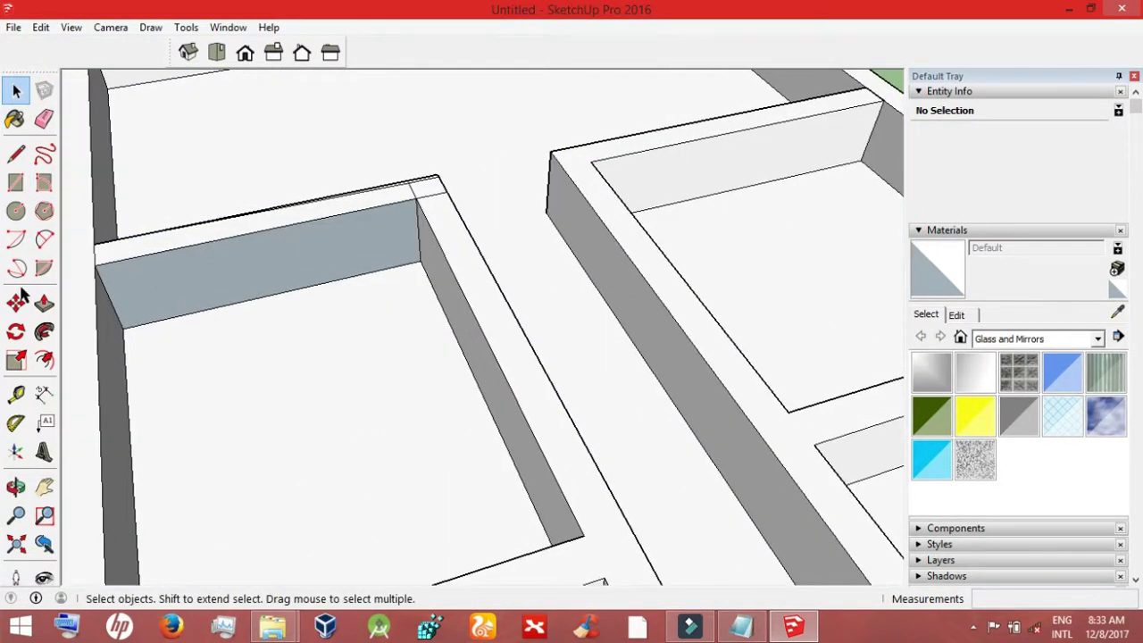
pyautogui.click(437, 192)
pyautogui.click(427, 188)
pyautogui.click(413, 190)
pyautogui.click(417, 184)
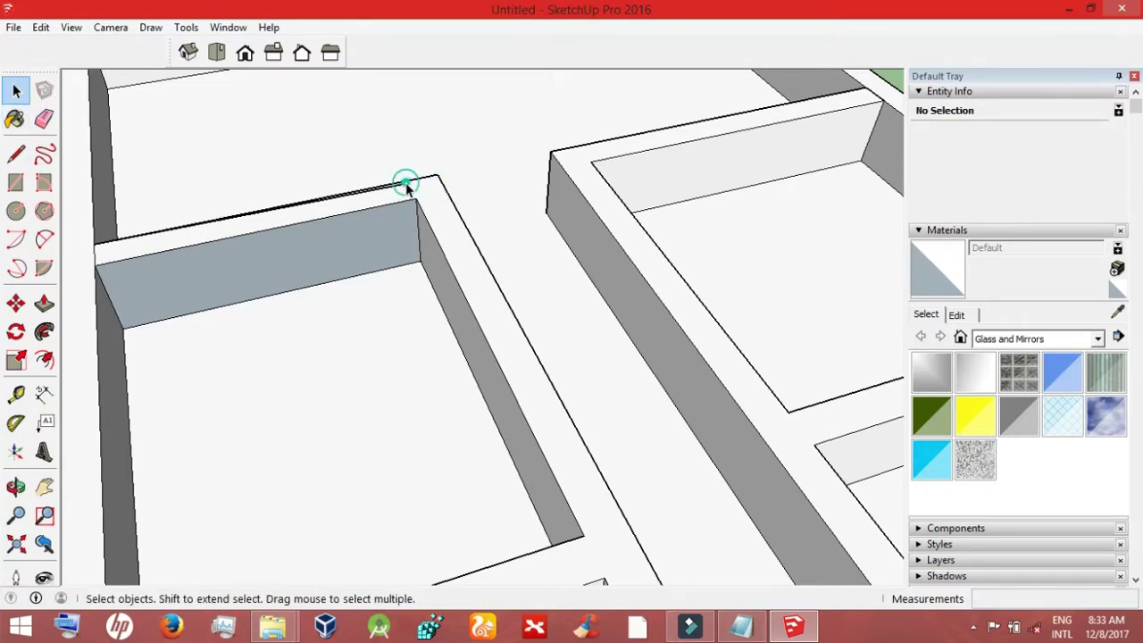
pyautogui.click(404, 188)
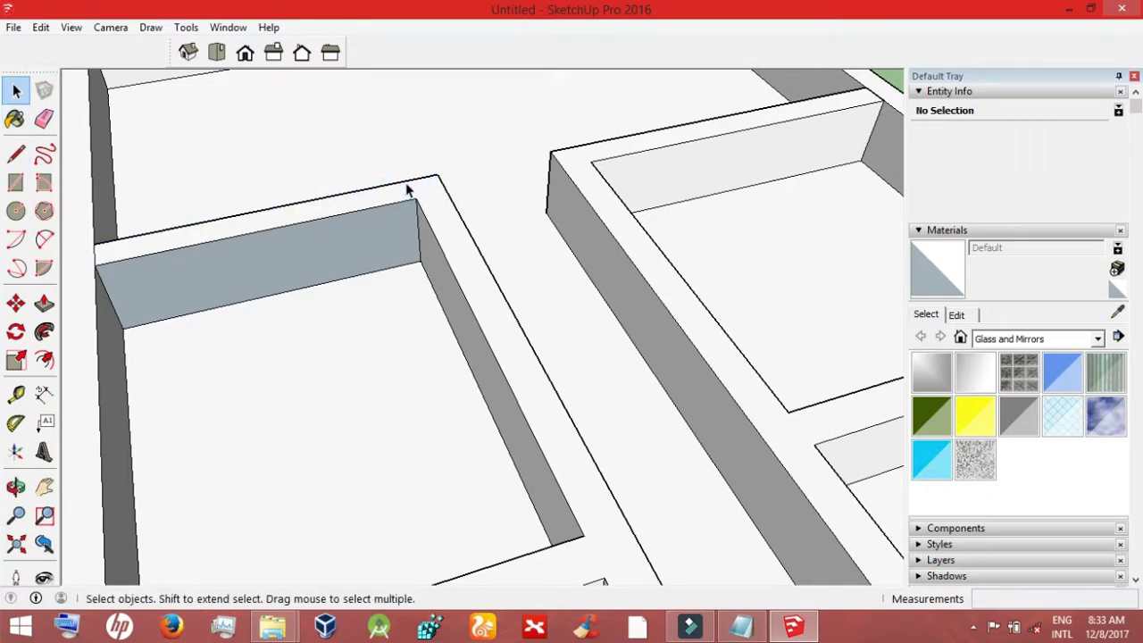
pyautogui.click(98, 264)
pyautogui.click(16, 487)
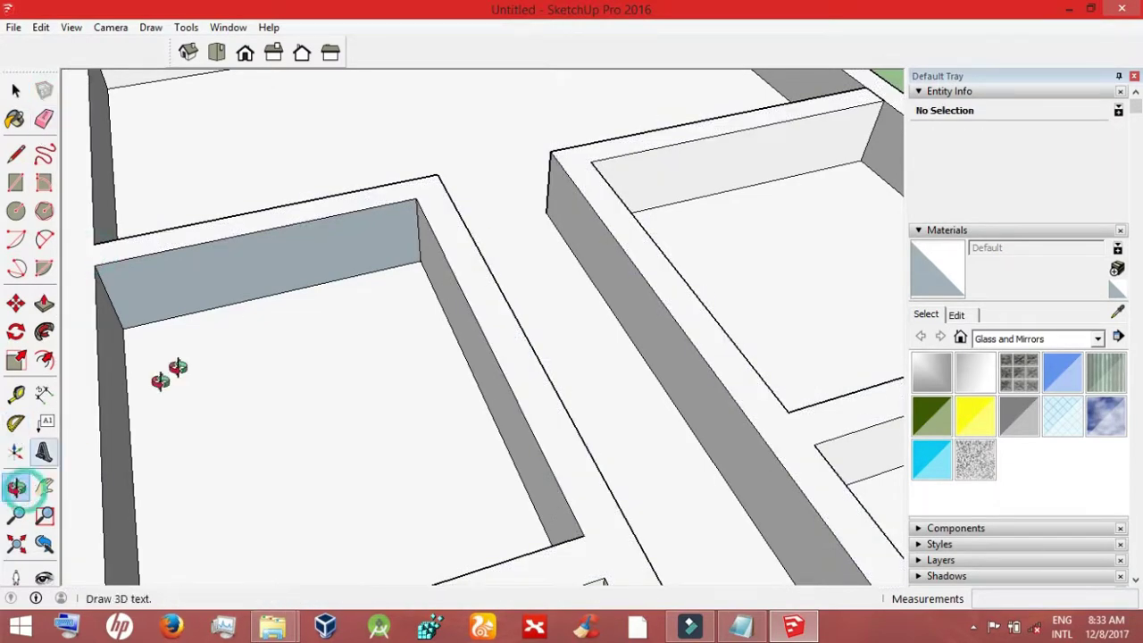
pyautogui.moveTo(170, 375)
pyautogui.mouseDown()
pyautogui.moveTo(830, 396)
pyautogui.moveTo(972, 343)
pyautogui.moveTo(734, 438)
pyautogui.moveTo(500, 350)
pyautogui.mouseUp()
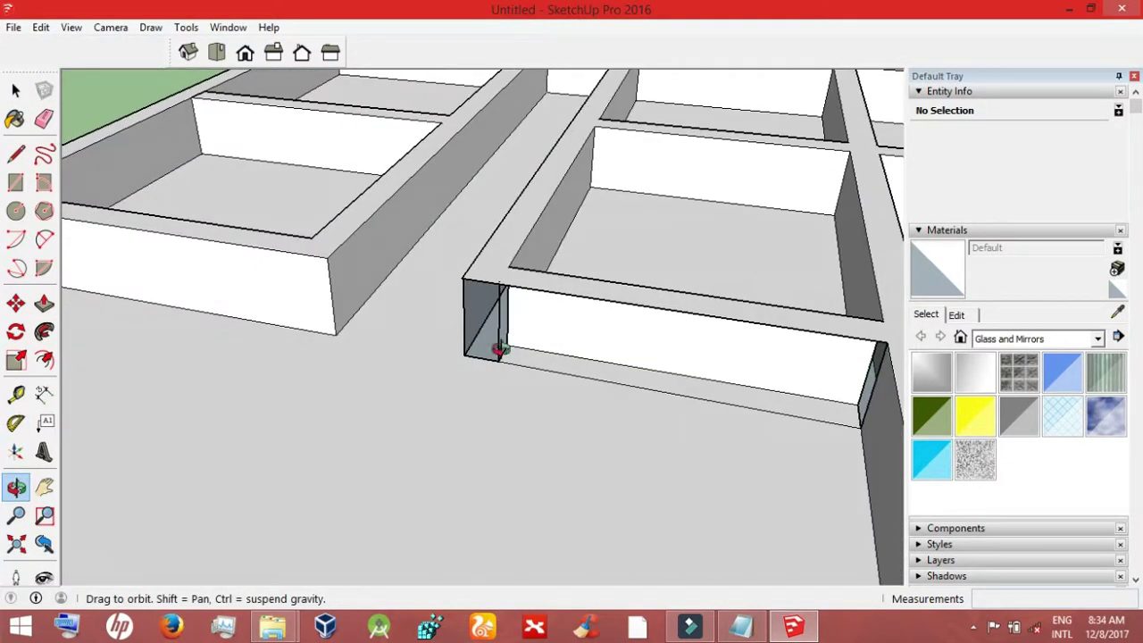
# Step: Draw a rectangle closing the wall's open front and erase the stray vertical and top edges
pyautogui.click(15, 183)
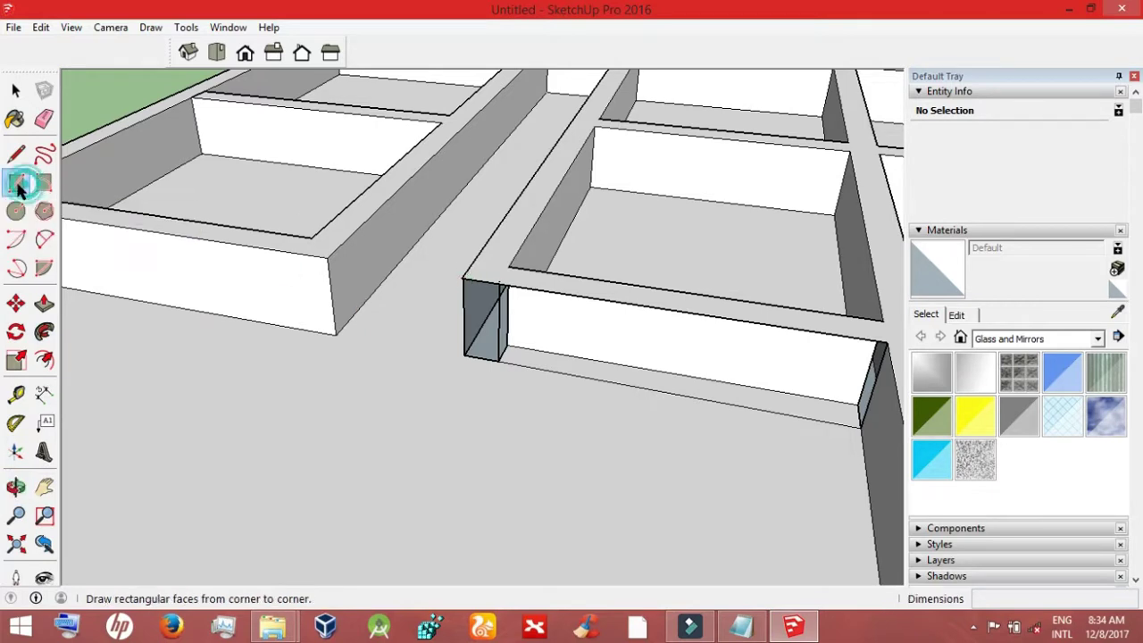
pyautogui.click(465, 276)
pyautogui.click(861, 427)
pyautogui.press('space')
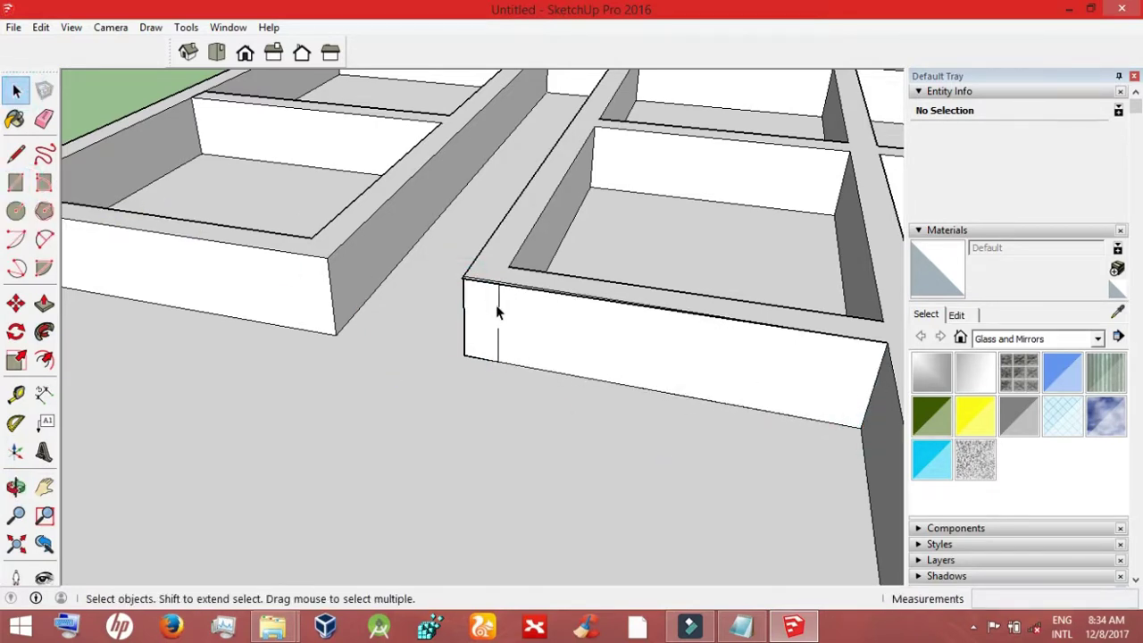
pyautogui.click(497, 310)
pyautogui.click(498, 307)
pyautogui.press('Delete')
pyautogui.click(609, 304)
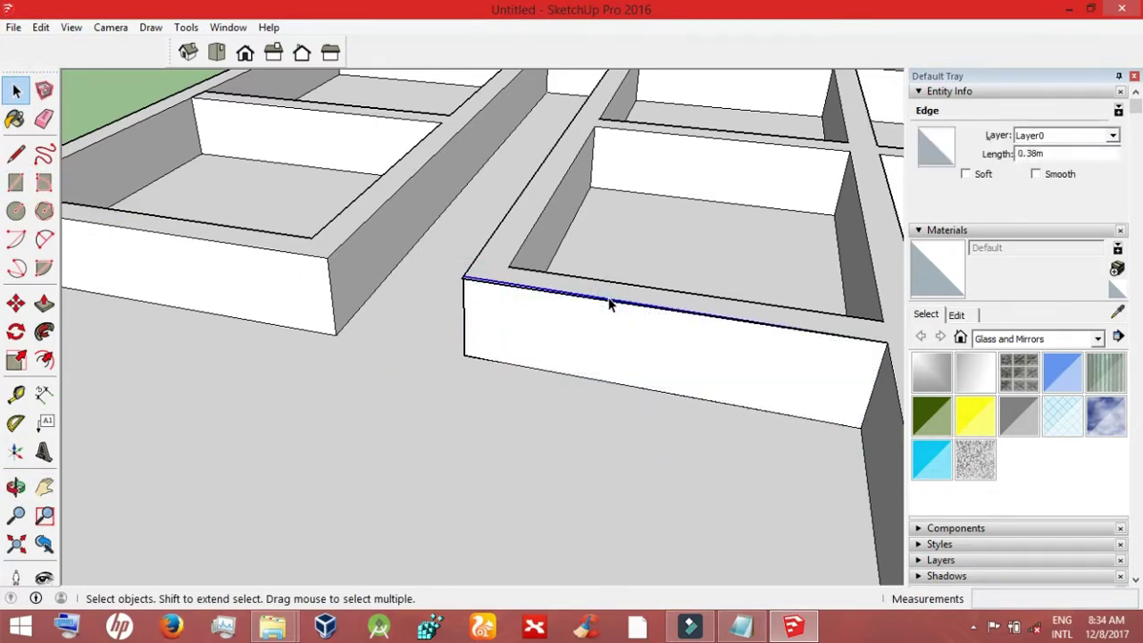
pyautogui.press('Delete')
# Step: Redraw the front-face rectangle, then try deleting its top edge and undo the change
pyautogui.click(482, 283)
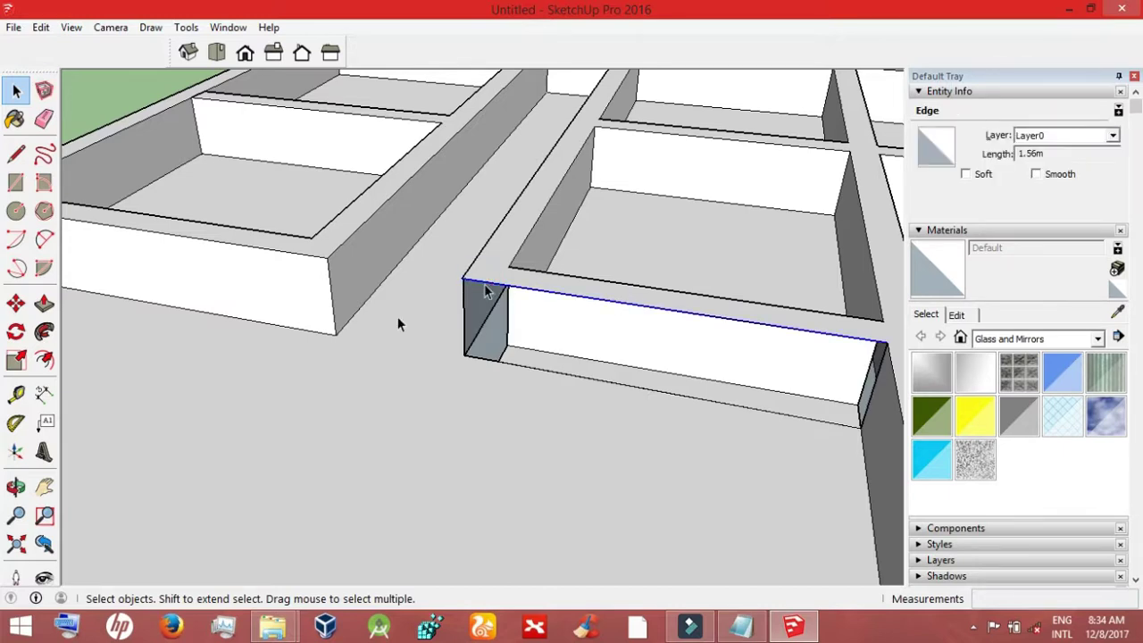
pyautogui.press('r')
pyautogui.click(464, 277)
pyautogui.click(862, 427)
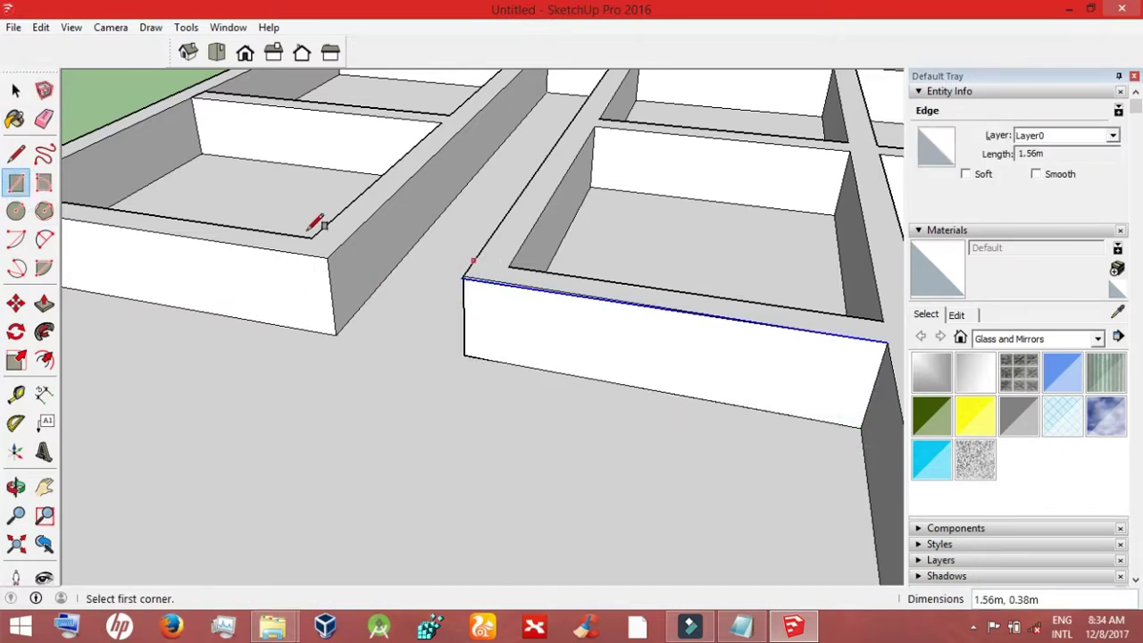
pyautogui.click(16, 89)
pyautogui.click(562, 295)
pyautogui.click(562, 300)
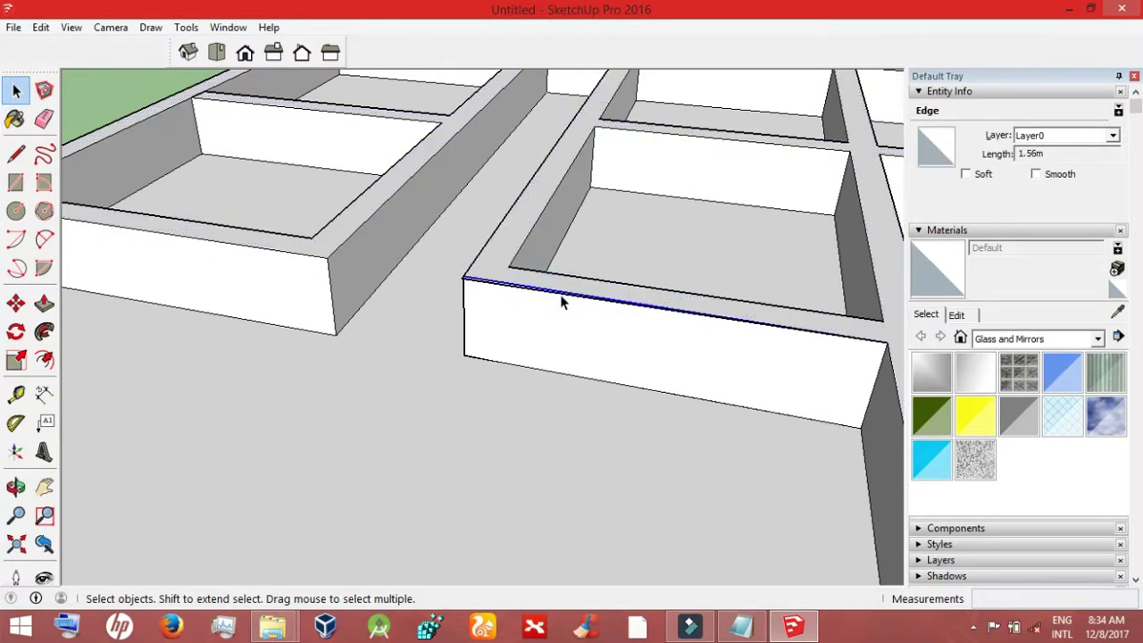
pyautogui.press('Delete')
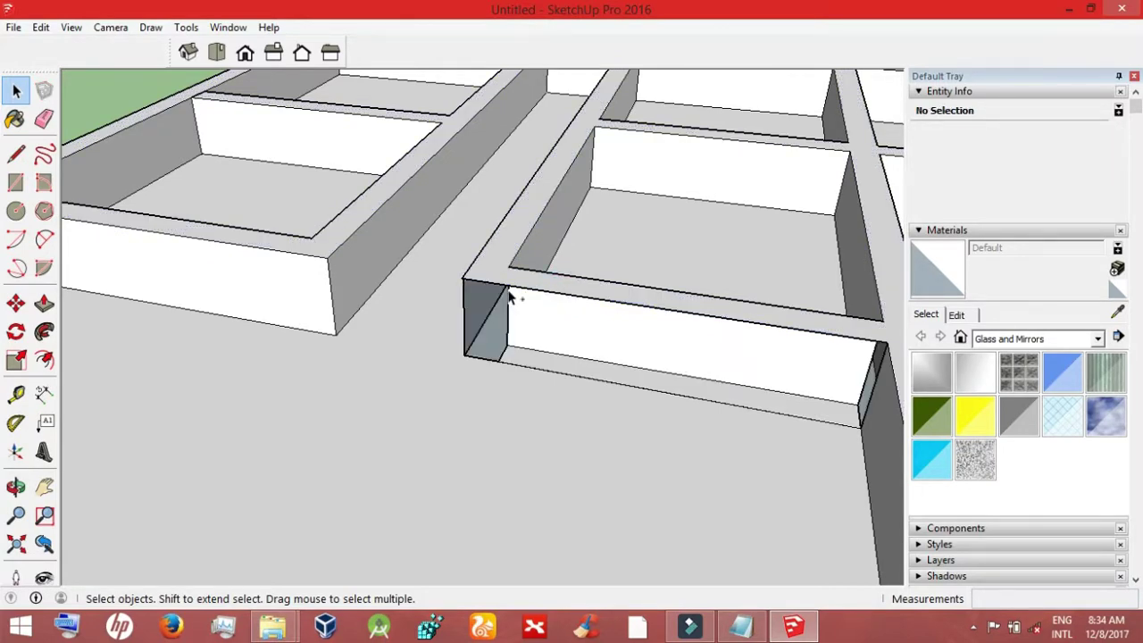
pyautogui.hotkey('ctrl', 'z')
# Step: Zoom extents and orbit to an angled view of the whole walled floor plan
pyautogui.click(15, 487)
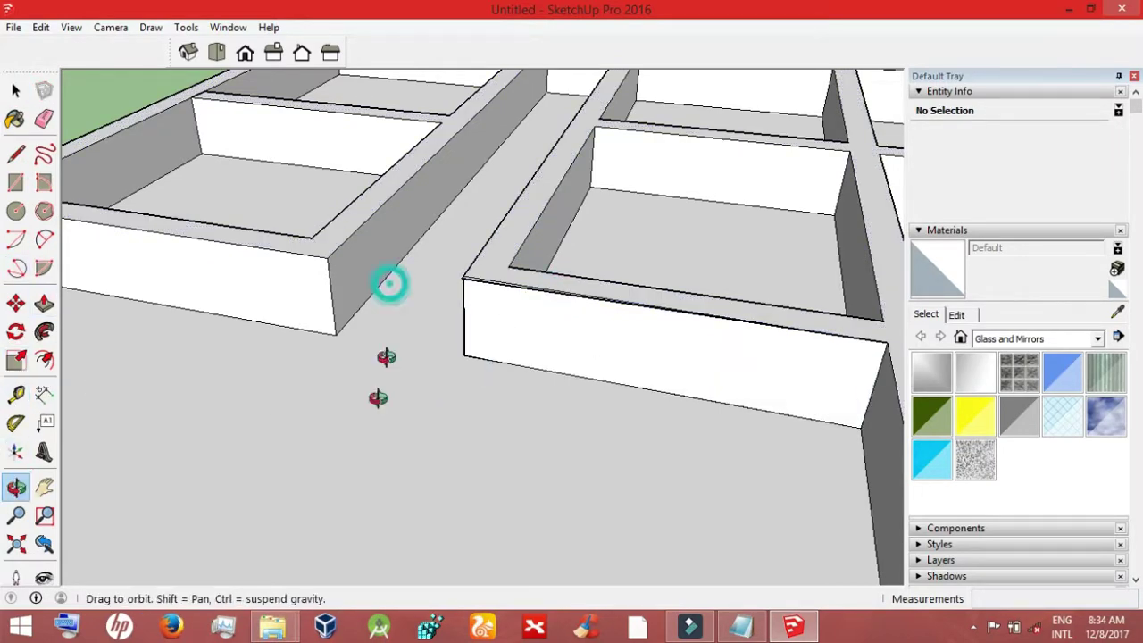
pyautogui.moveTo(386, 356)
pyautogui.mouseDown()
pyautogui.moveTo(104, 368)
pyautogui.moveTo(382, 382)
pyautogui.moveTo(306, 179)
pyautogui.moveTo(329, 393)
pyautogui.moveTo(281, 396)
pyautogui.mouseUp()
pyautogui.click(44, 486)
pyautogui.moveTo(179, 402); pyautogui.dragTo(306, 166)
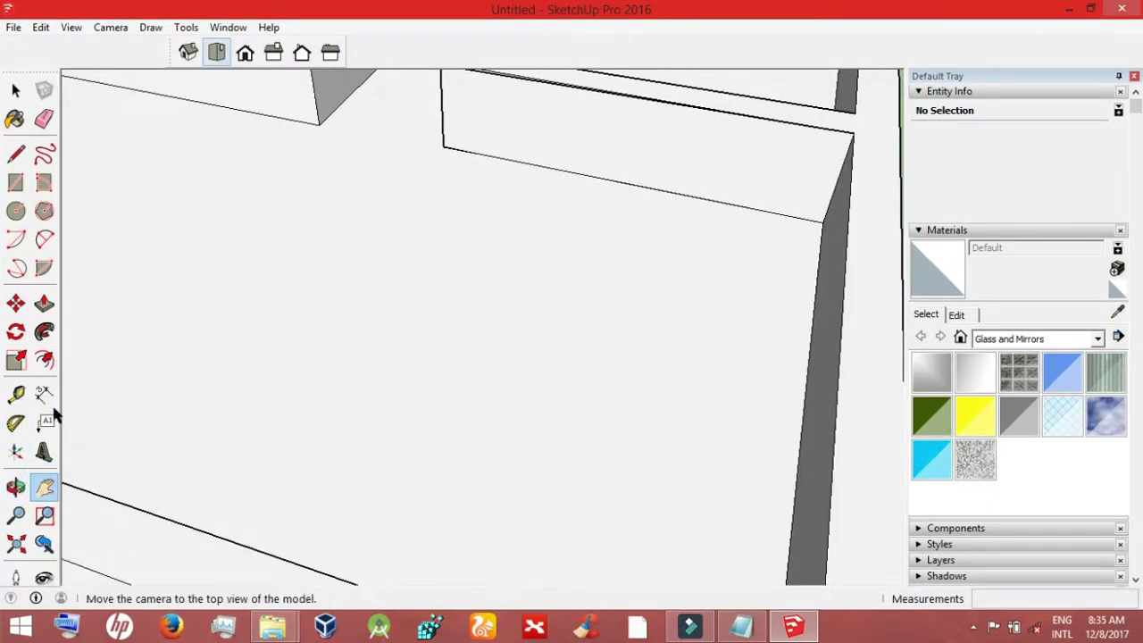
pyautogui.click(15, 543)
pyautogui.click(15, 487)
pyautogui.moveTo(455, 492)
pyautogui.mouseDown()
pyautogui.moveTo(479, 503)
pyautogui.moveTo(370, 531)
pyautogui.mouseUp()
# Step: Draw a thin rectangle on the back wall top and push it 4.03 m across the left room
pyautogui.click(15, 182)
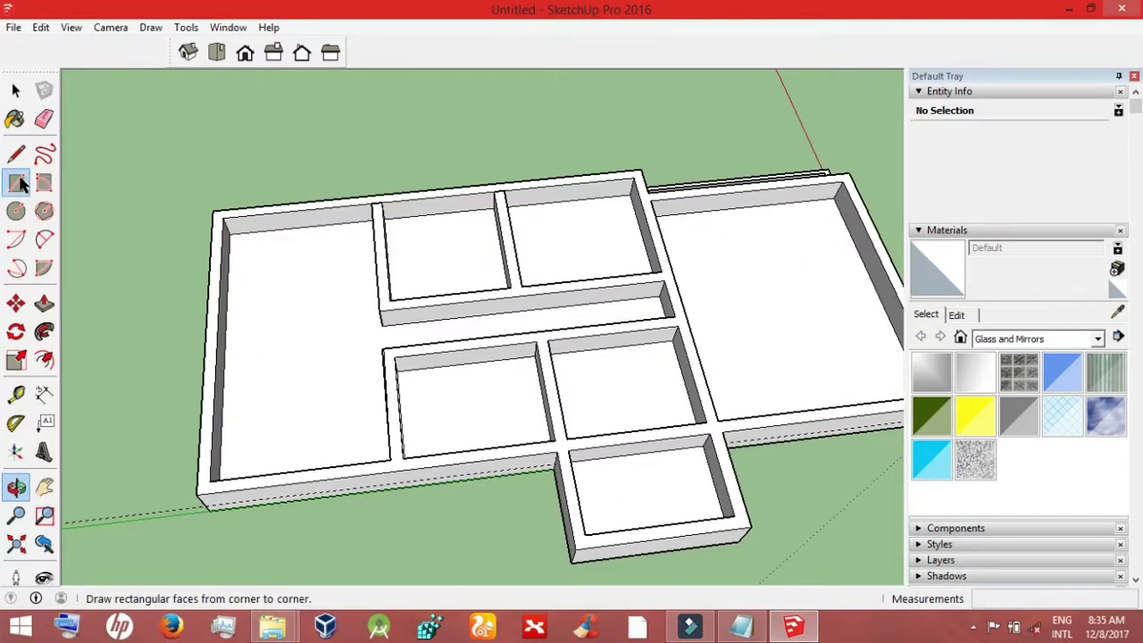
pyautogui.click(326, 208)
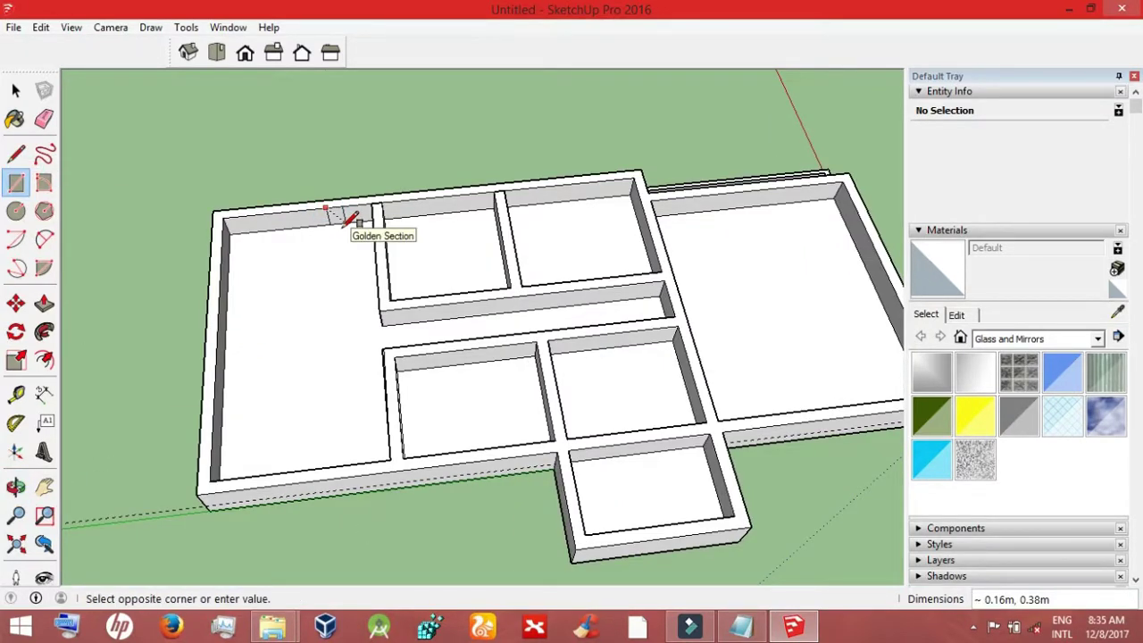
pyautogui.click(44, 303)
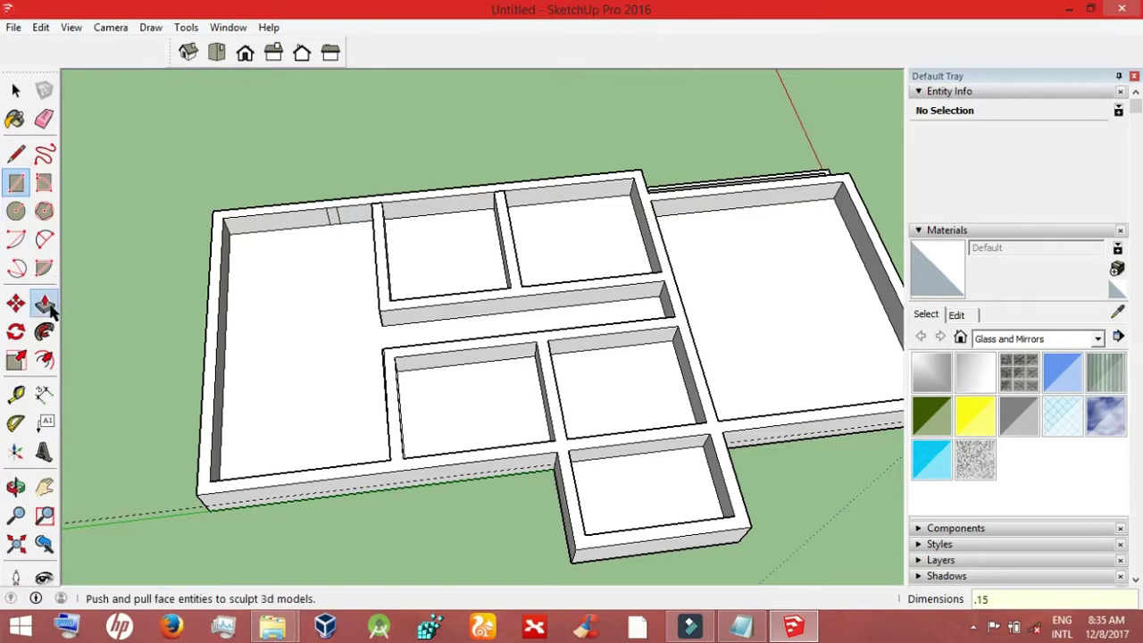
pyautogui.click(331, 217)
pyautogui.click(375, 390)
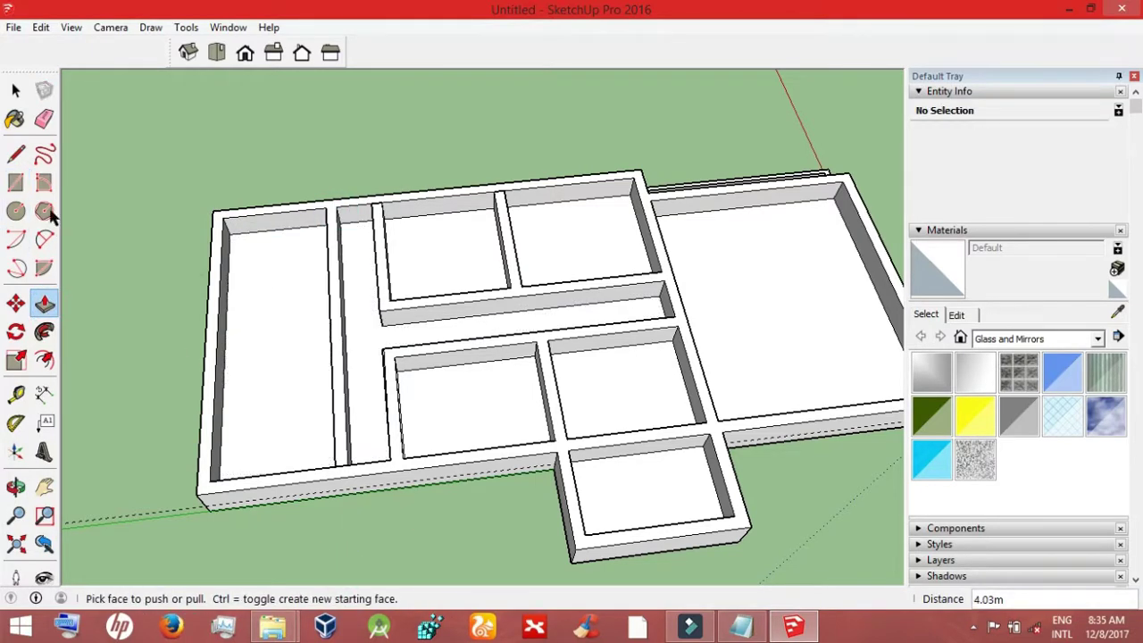
pyautogui.click(15, 486)
pyautogui.moveTo(148, 402)
pyautogui.mouseDown()
pyautogui.moveTo(585, 422)
pyautogui.moveTo(638, 298)
pyautogui.moveTo(564, 464)
pyautogui.moveTo(352, 434)
pyautogui.moveTo(222, 348)
pyautogui.moveTo(205, 327)
pyautogui.moveTo(199, 265)
pyautogui.moveTo(426, 438)
pyautogui.moveTo(312, 326)
pyautogui.moveTo(262, 401)
pyautogui.moveTo(628, 516)
pyautogui.moveTo(334, 362)
pyautogui.moveTo(337, 467)
pyautogui.moveTo(441, 406)
pyautogui.moveTo(485, 434)
pyautogui.moveTo(395, 461)
pyautogui.mouseUp()
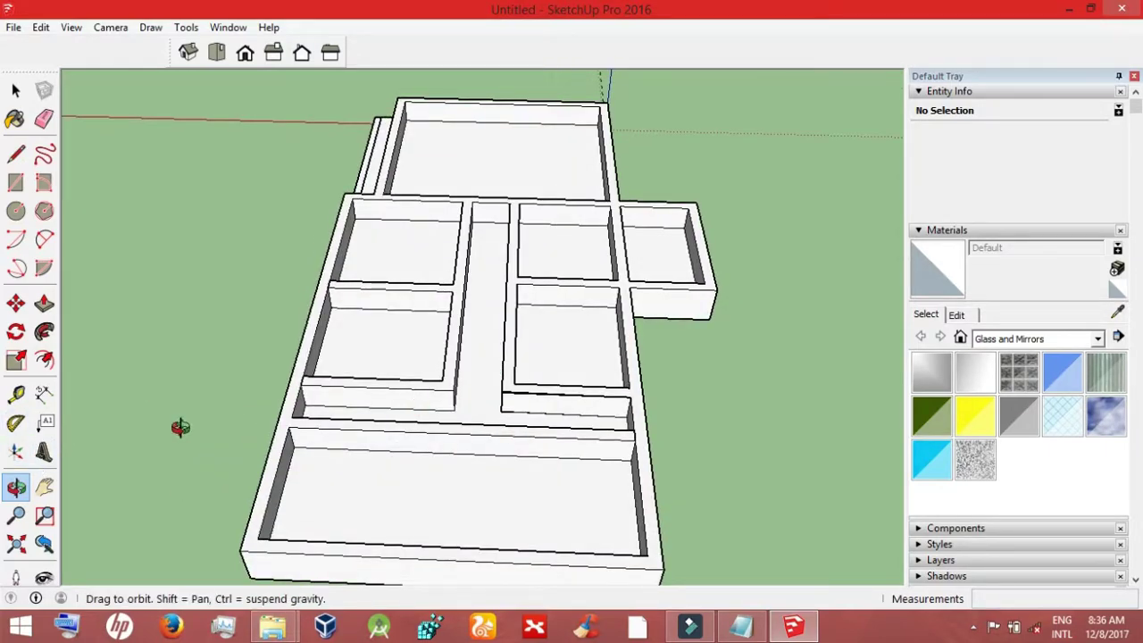
# Step: Draw a thin divider rectangle on the front room's wall and extrude it 1.48 m across
pyautogui.press('p')
pyautogui.click(369, 393)
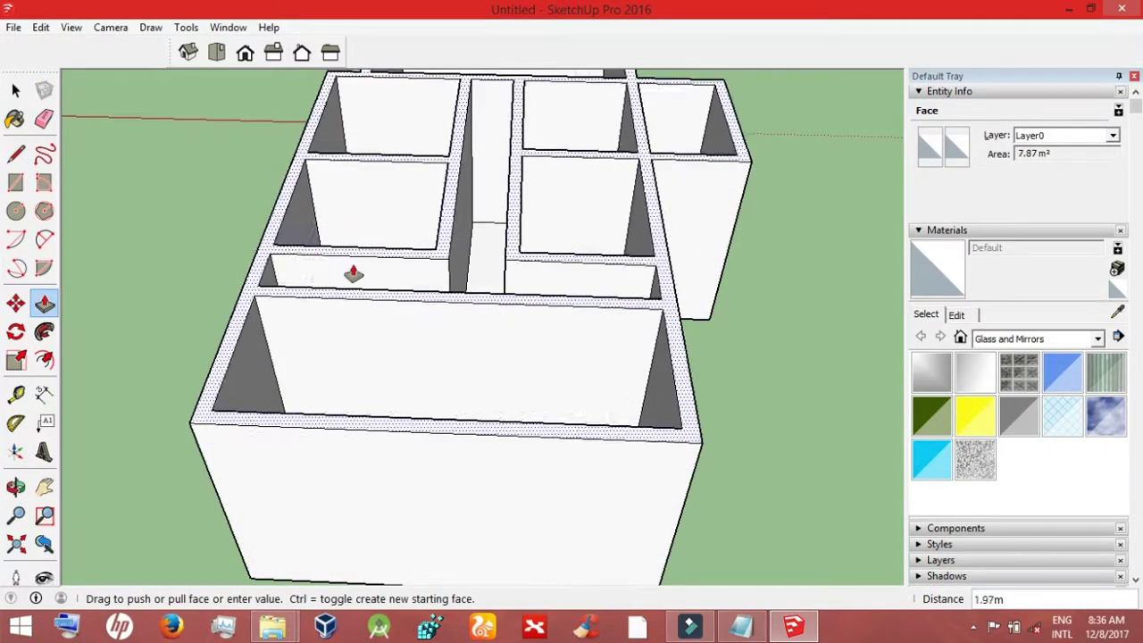
pyautogui.press('Escape')
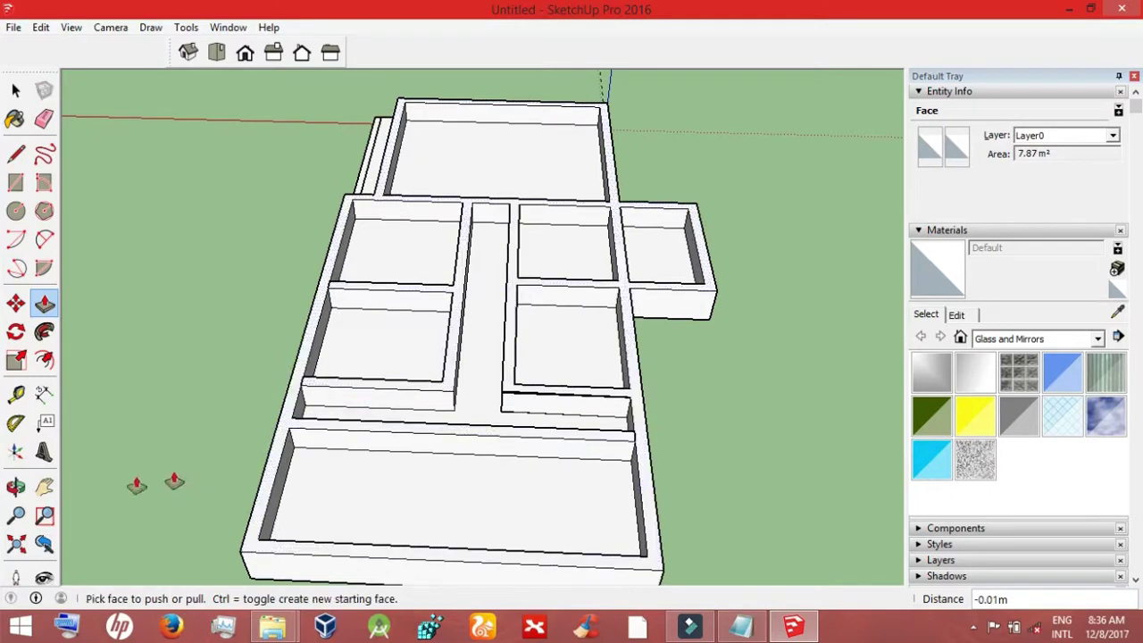
pyautogui.click(15, 183)
pyautogui.click(515, 434)
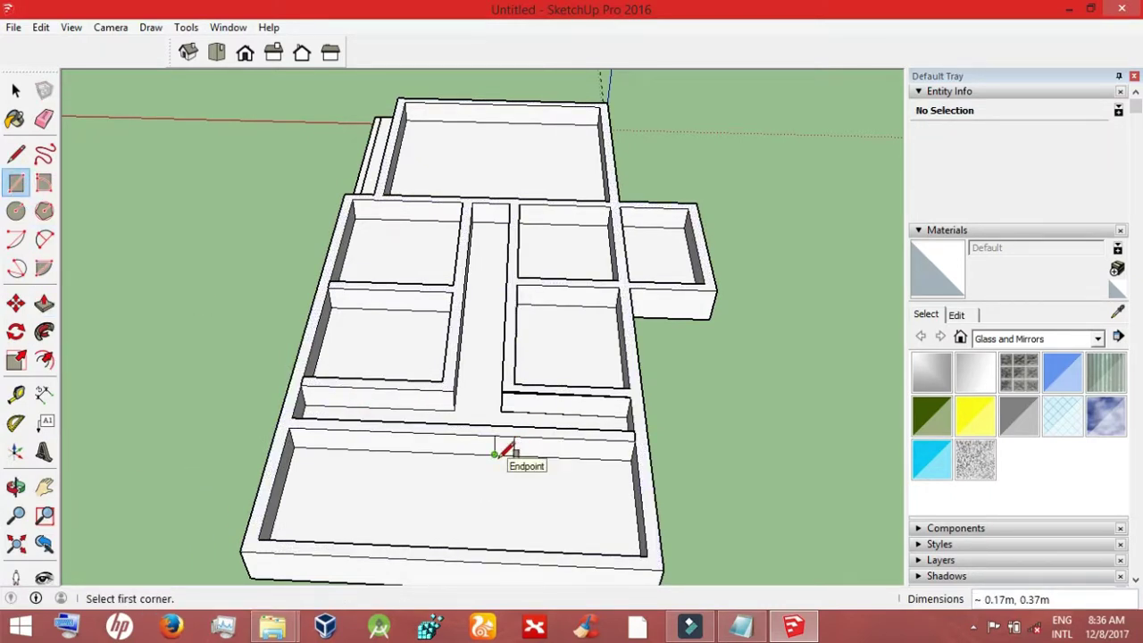
pyautogui.click(44, 304)
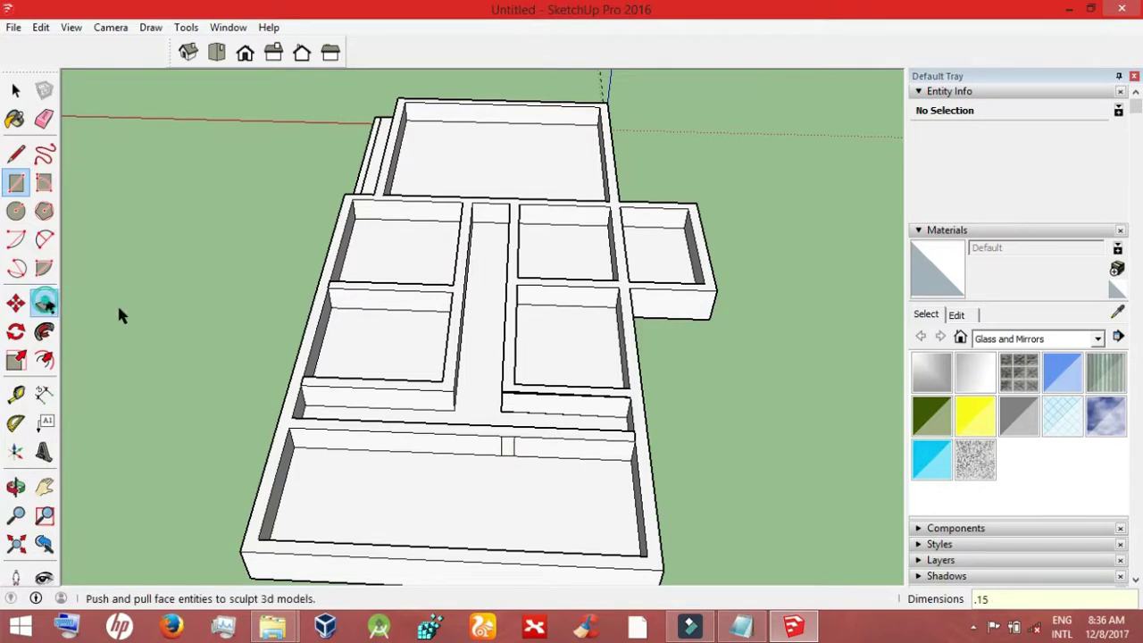
pyautogui.click(509, 451)
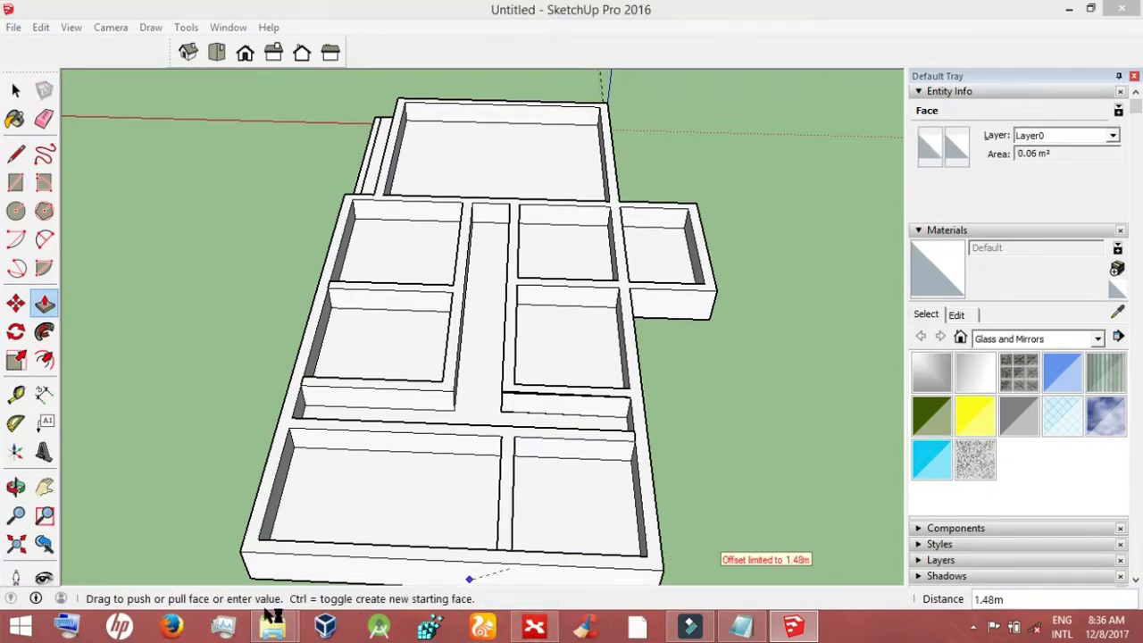
pyautogui.click(186, 562)
pyautogui.click(15, 90)
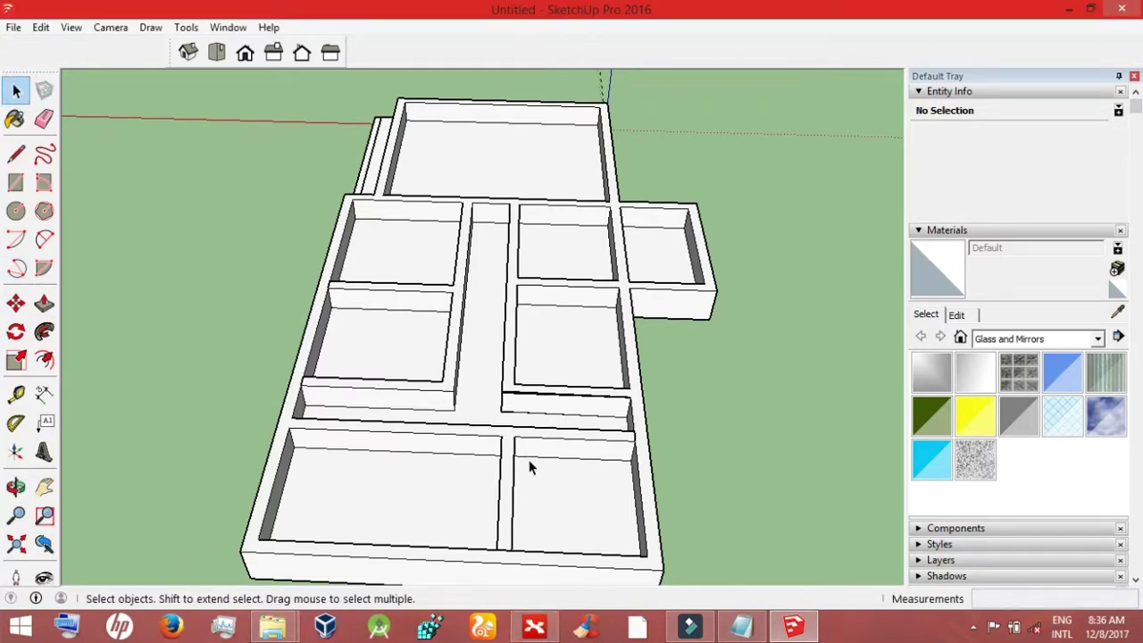
pyautogui.click(44, 119)
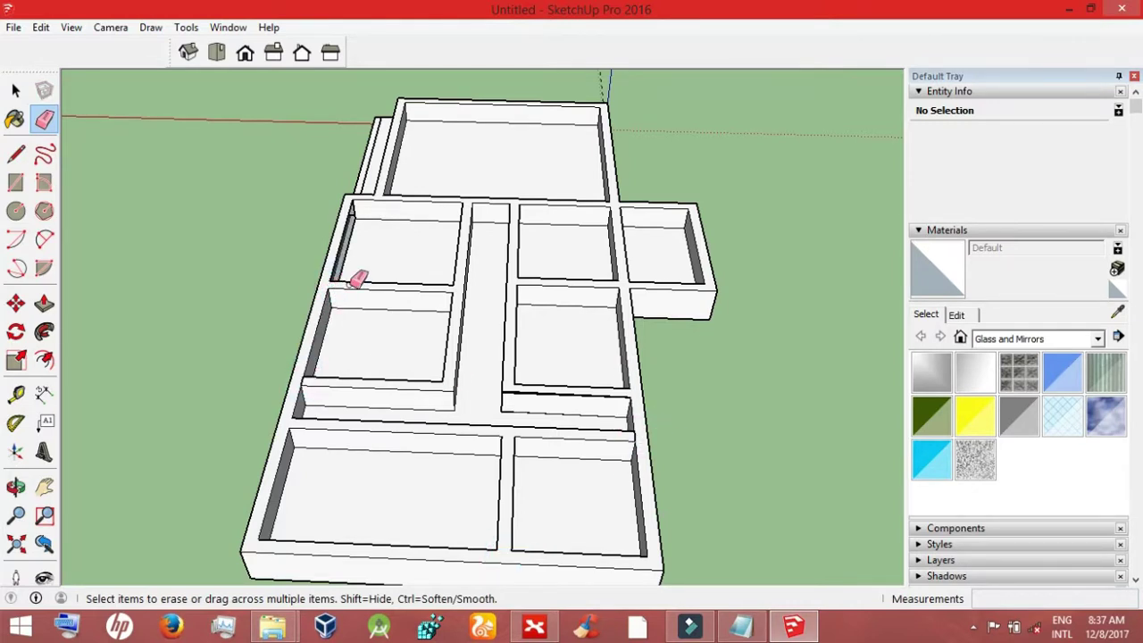
pyautogui.click(15, 90)
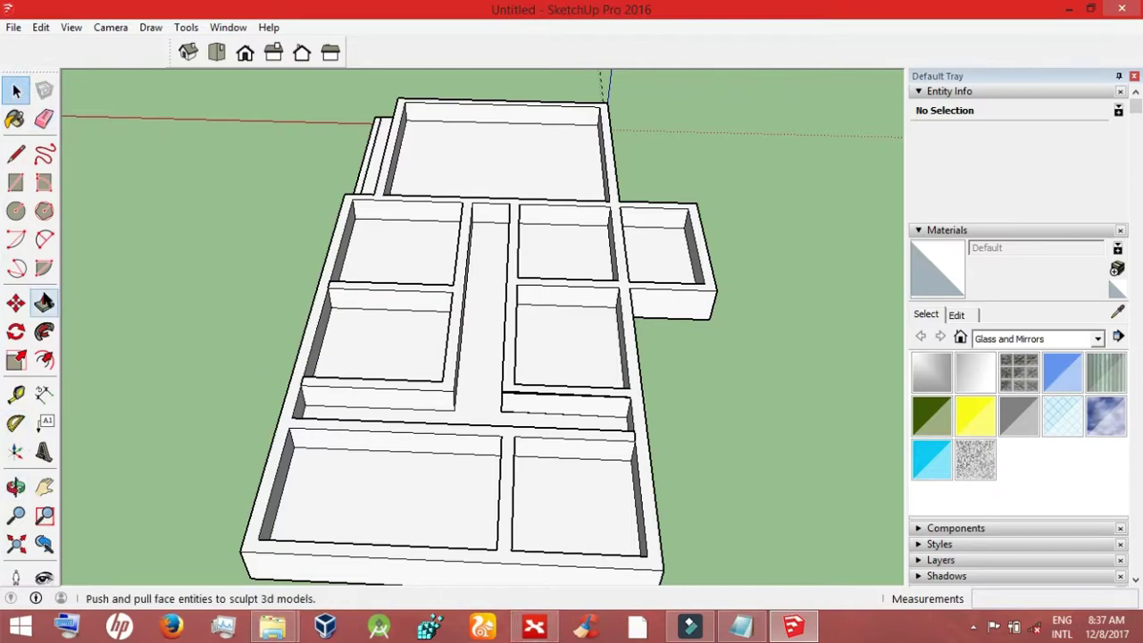
# Step: Raise the wall tops by 1.02 m
pyautogui.click(43, 303)
pyautogui.click(306, 383)
pyautogui.click(309, 309)
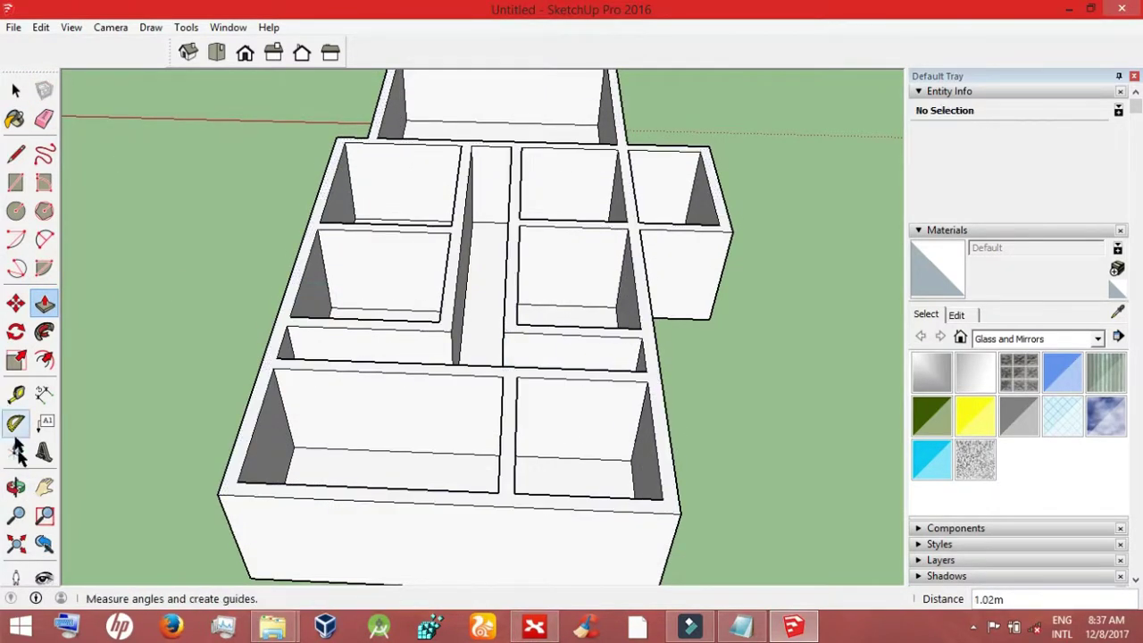
pyautogui.click(15, 487)
pyautogui.moveTo(173, 377)
pyautogui.mouseDown()
pyautogui.moveTo(694, 334)
pyautogui.moveTo(748, 378)
pyautogui.moveTo(532, 493)
pyautogui.moveTo(473, 485)
pyautogui.moveTo(370, 434)
pyautogui.moveTo(527, 433)
pyautogui.moveTo(308, 339)
pyautogui.moveTo(192, 388)
pyautogui.mouseUp()
# Step: Delete the stray wall edge and orbit to face the long side wall straight on
pyautogui.click(15, 90)
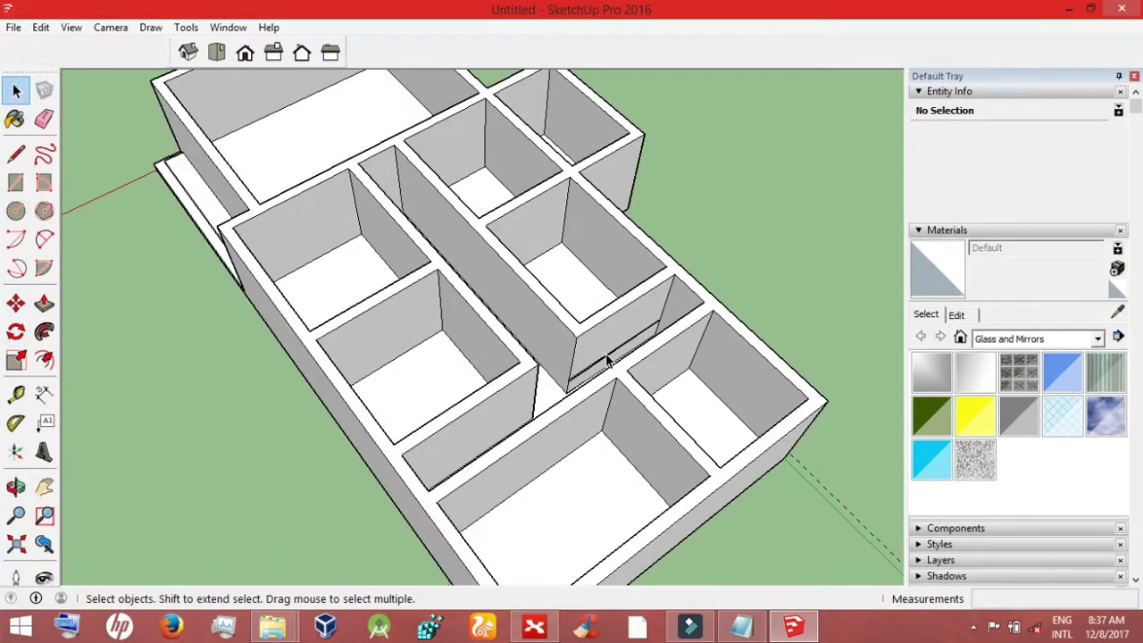
pyautogui.click(607, 360)
pyautogui.press('Delete')
pyautogui.click(15, 487)
pyautogui.moveTo(316, 321)
pyautogui.mouseDown()
pyautogui.moveTo(742, 301)
pyautogui.moveTo(602, 395)
pyautogui.moveTo(650, 364)
pyautogui.moveTo(456, 377)
pyautogui.moveTo(643, 158)
pyautogui.moveTo(687, 156)
pyautogui.moveTo(587, 398)
pyautogui.moveTo(571, 380)
pyautogui.moveTo(523, 434)
pyautogui.moveTo(530, 357)
pyautogui.moveTo(403, 510)
pyautogui.mouseUp()
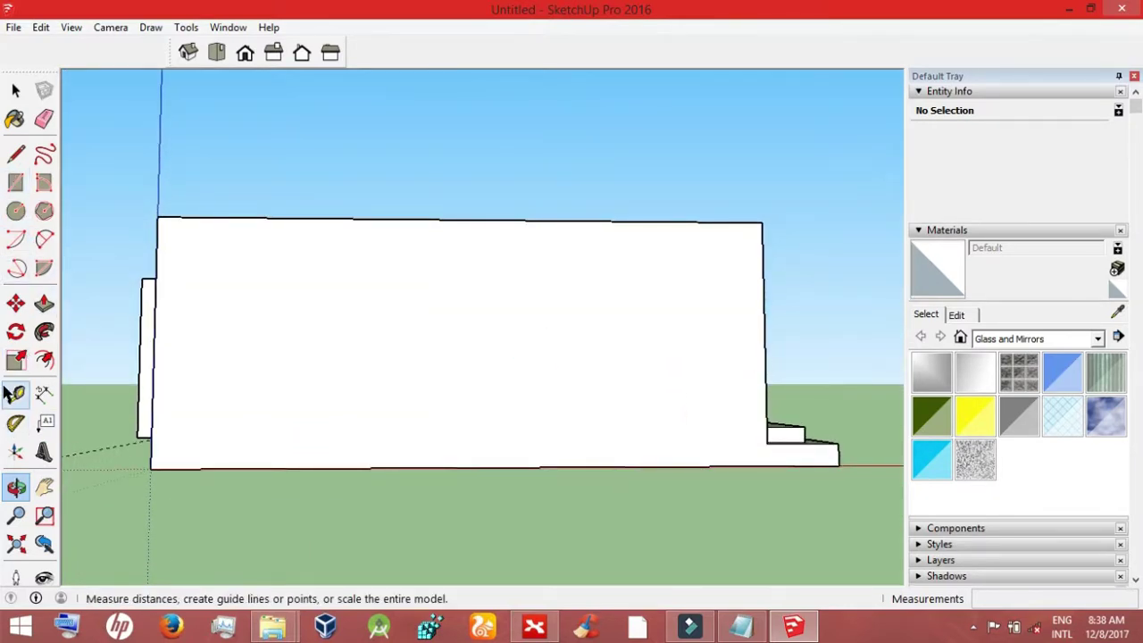
# Step: Place vertical guides 2 m from the wall's left edge, just right of it, and 0.2 m in from the right edge
pyautogui.click(14, 394)
pyautogui.click(153, 341)
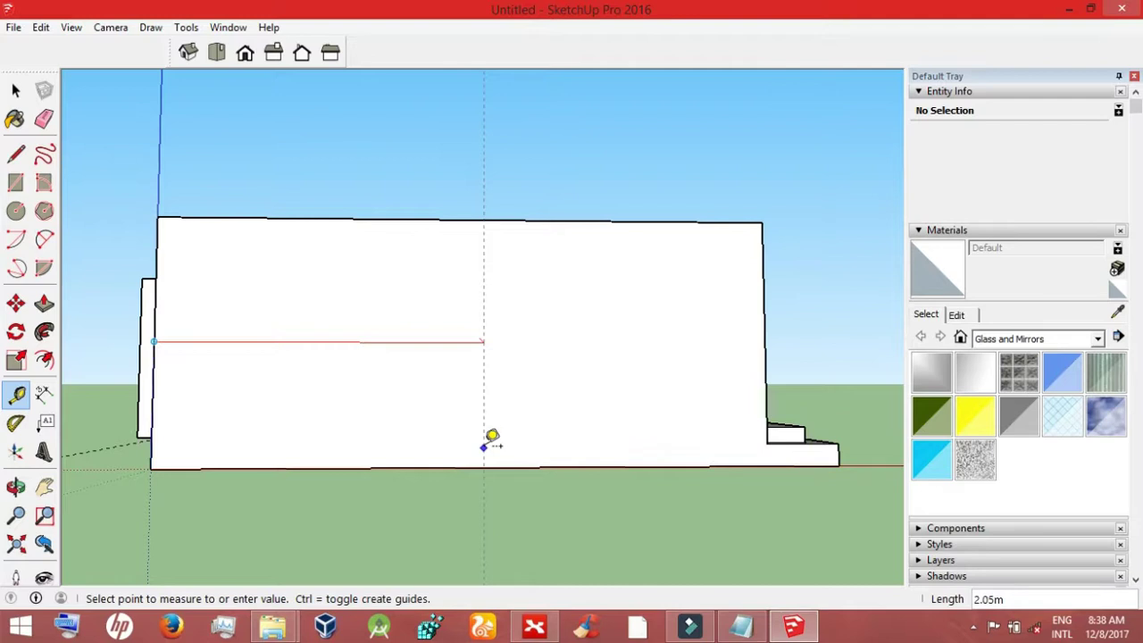
pyautogui.write('2')
pyautogui.press('Return')
pyautogui.click(475, 363)
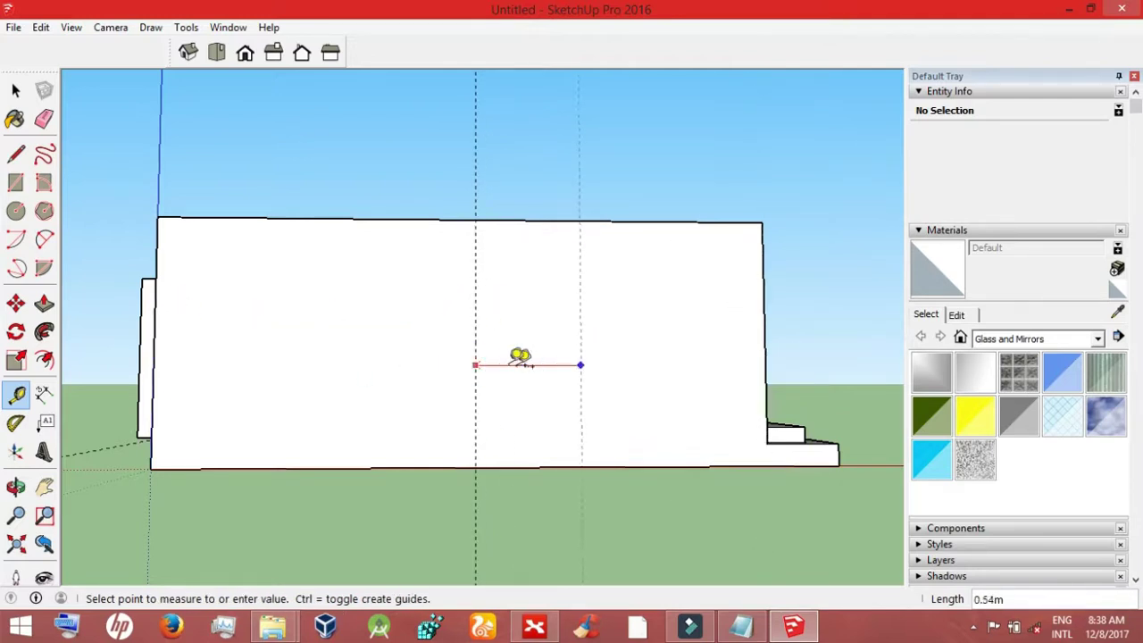
pyautogui.click(508, 365)
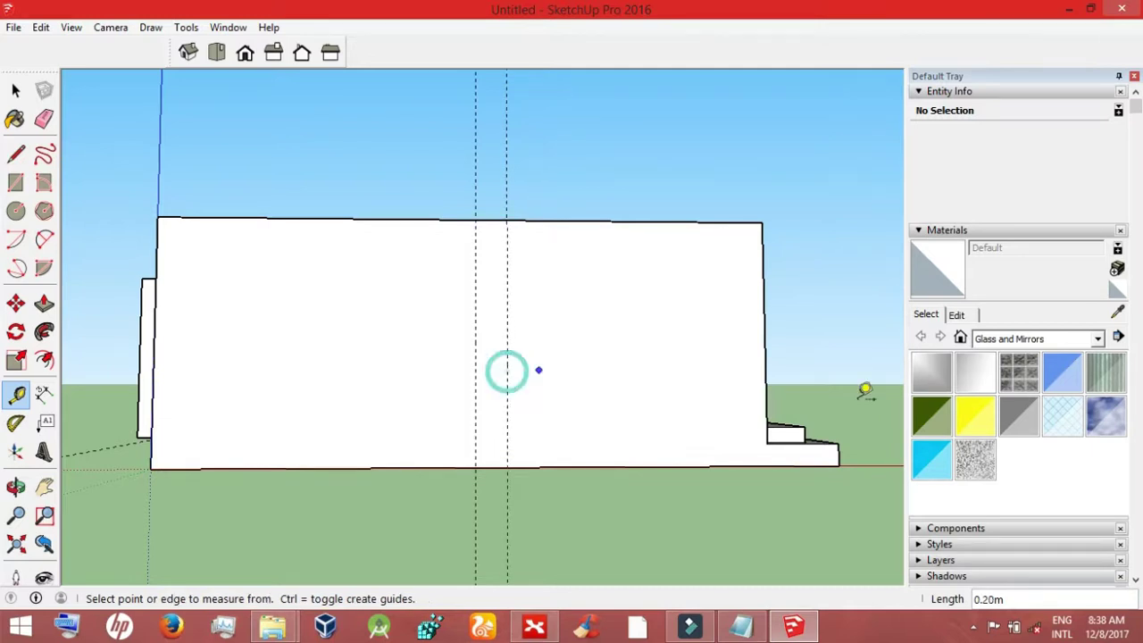
pyautogui.click(765, 381)
pyautogui.click(735, 383)
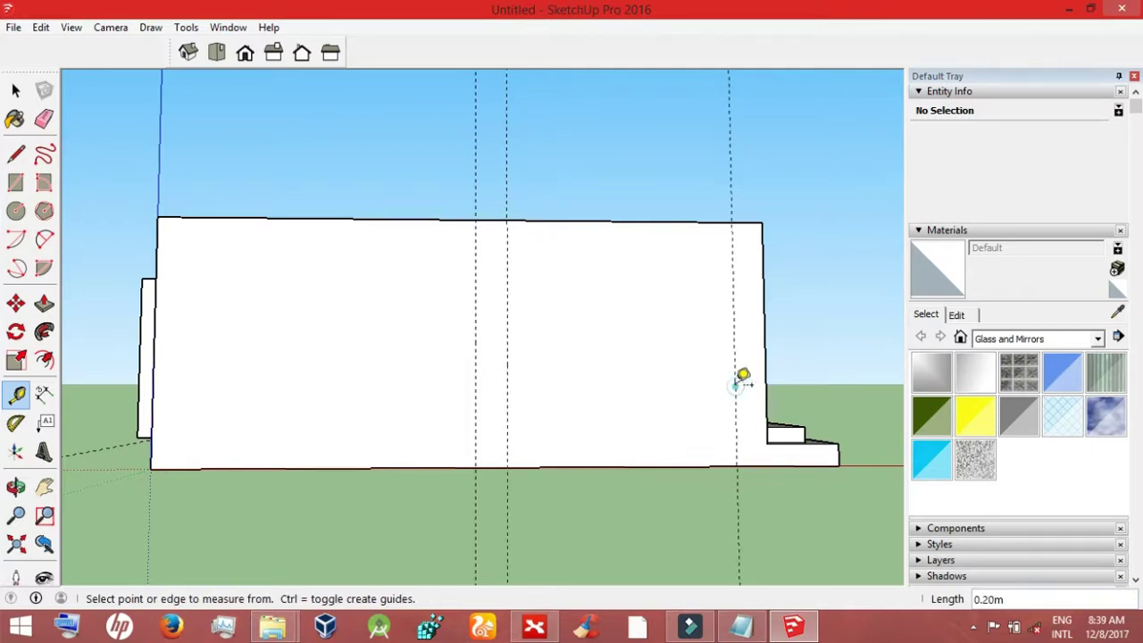
# Step: Add more vertical guides, including one 0.5 m from the left edge and one 0.1 m left of the 2 m guide
pyautogui.click(507, 408)
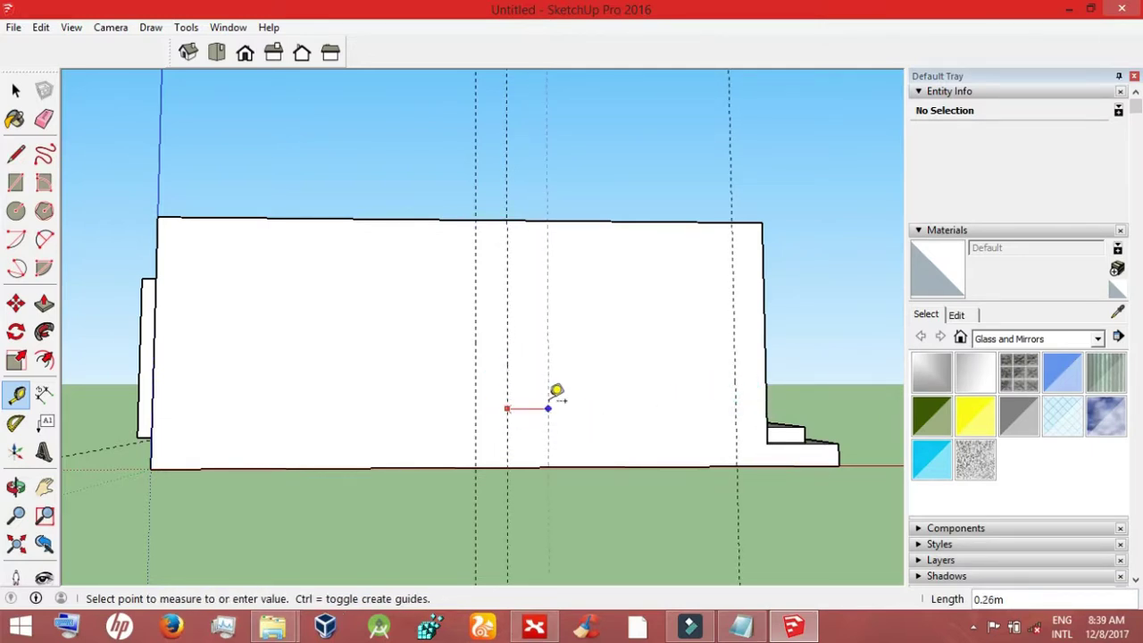
pyautogui.click(538, 408)
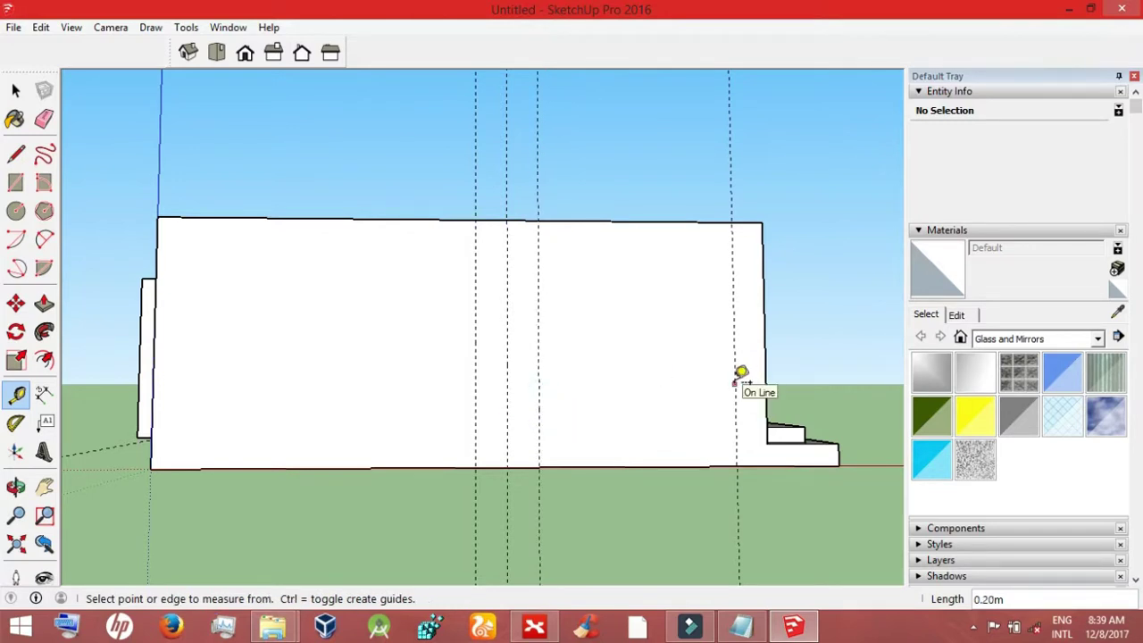
pyautogui.click(734, 383)
pyautogui.click(701, 387)
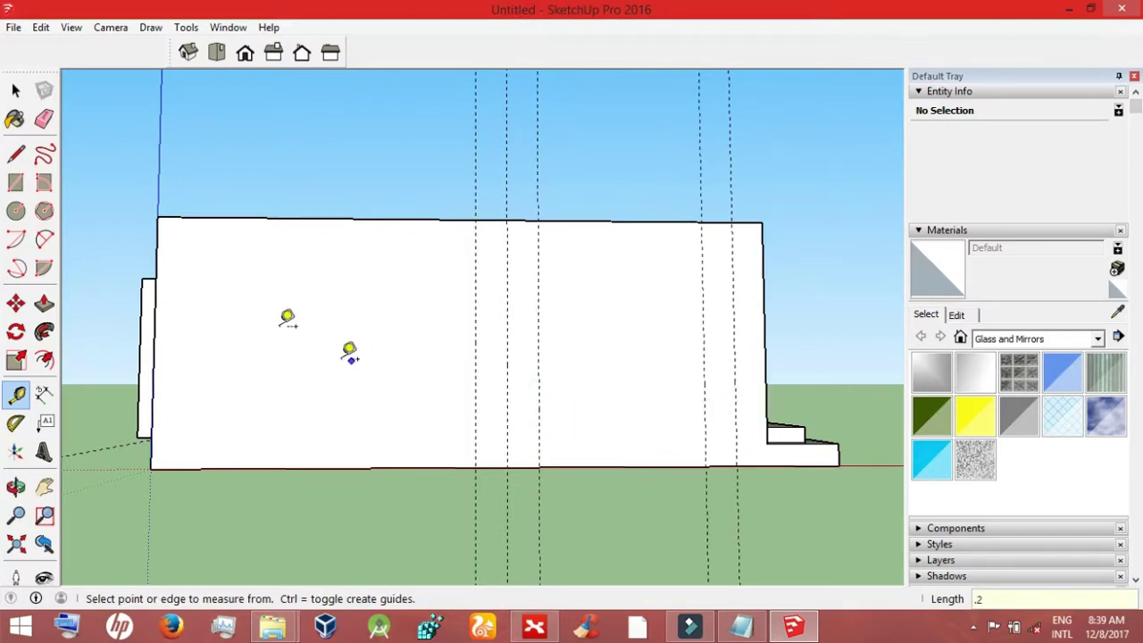
pyautogui.click(155, 314)
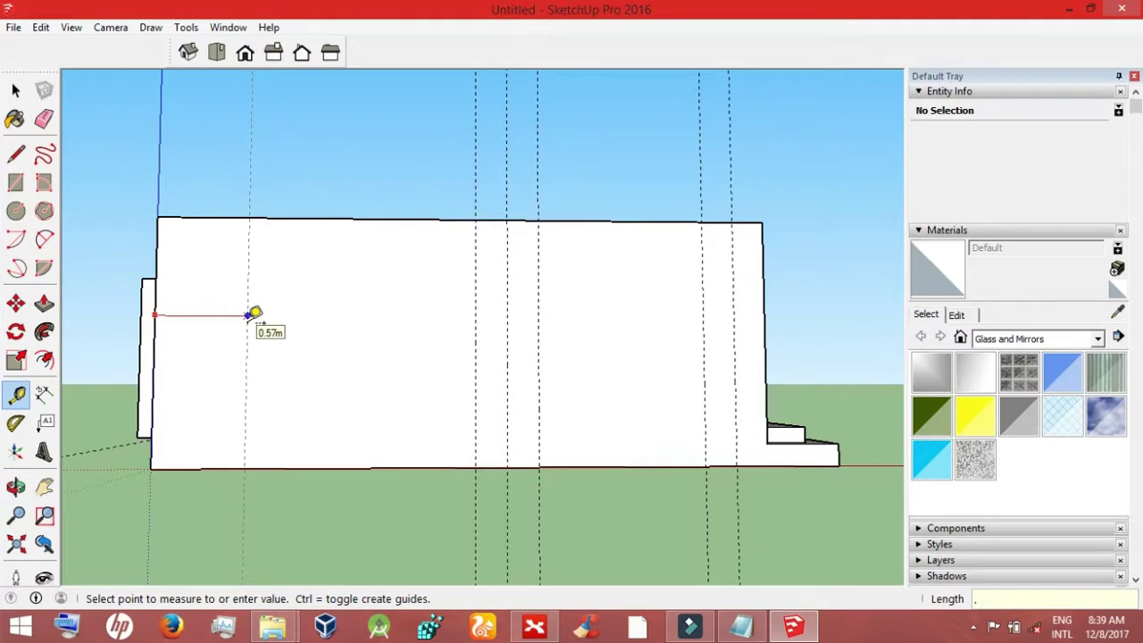
pyautogui.write('.5')
pyautogui.press('Return')
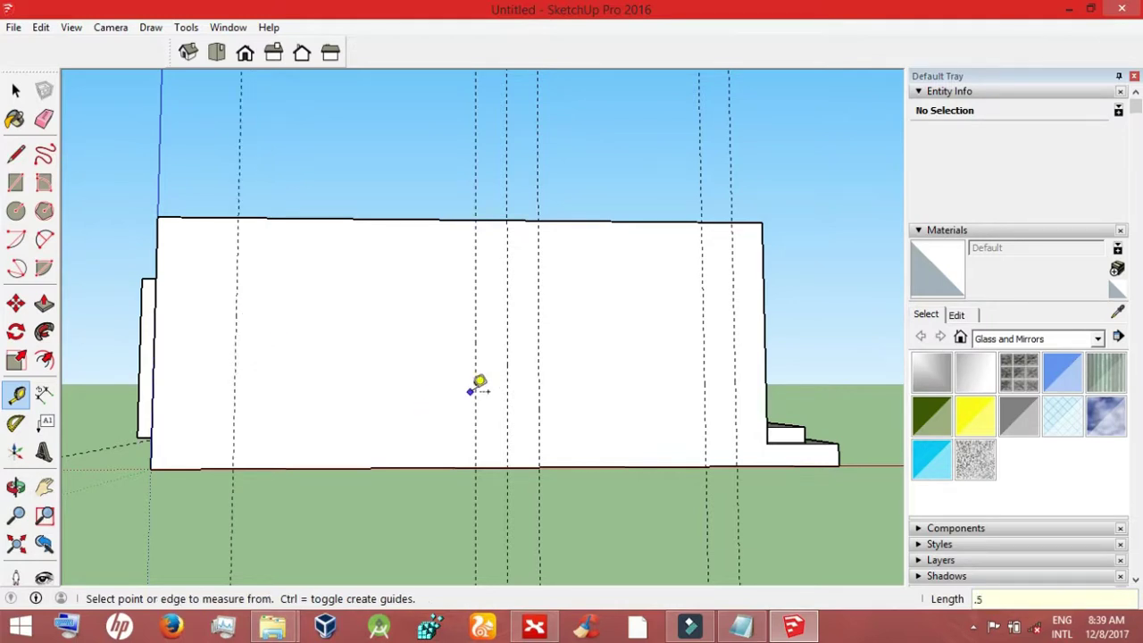
pyautogui.click(475, 393)
pyautogui.press('Return')
# Step: Add horizontal guides 1 m and 1.5 m above the wall's bottom edge
pyautogui.click(344, 467)
pyautogui.write('1')
pyautogui.press('Return')
pyautogui.press('BackSpace')
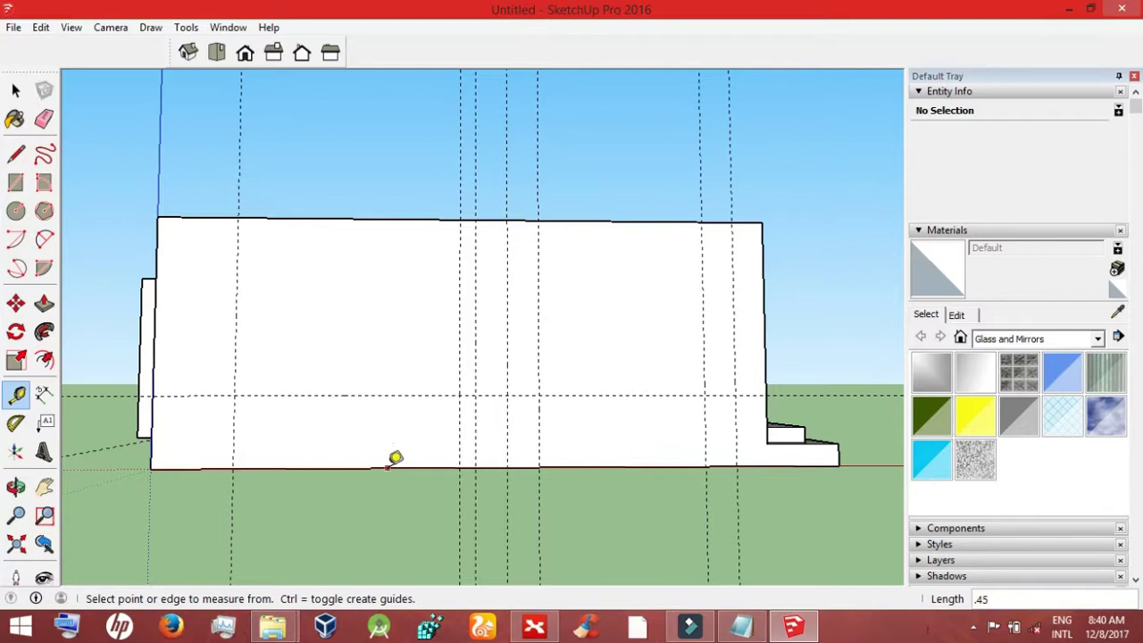
pyautogui.click(386, 465)
pyautogui.click(389, 249)
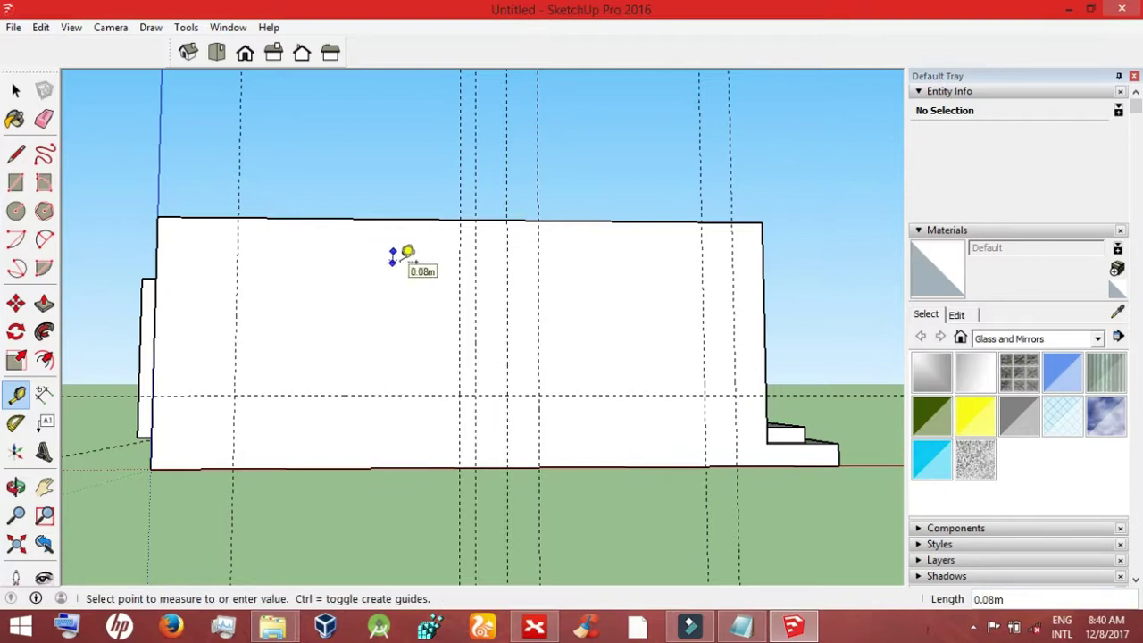
pyautogui.click(379, 456)
pyautogui.write('1.5')
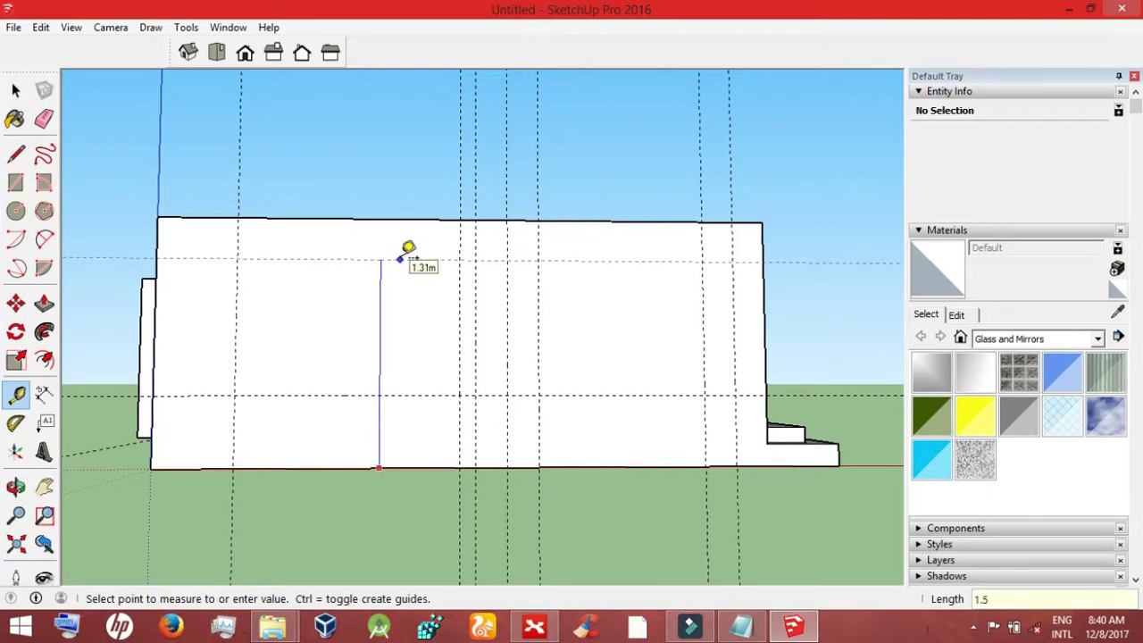
pyautogui.press('Return')
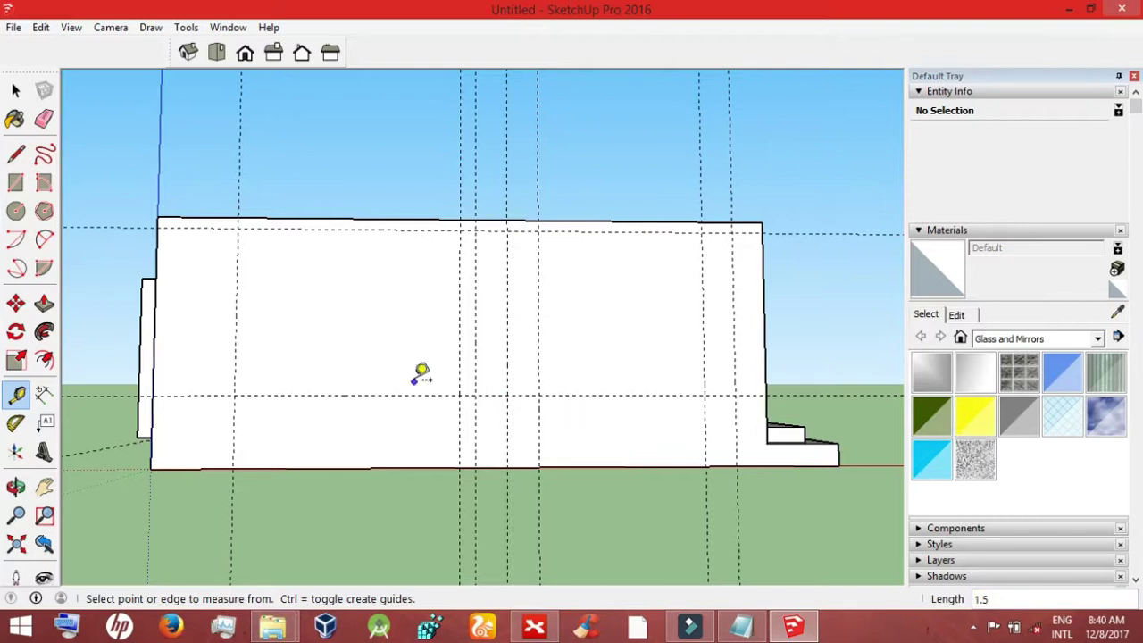
# Step: Draw the door and window rectangles between the guides on the long wall
pyautogui.click(15, 181)
pyautogui.click(538, 230)
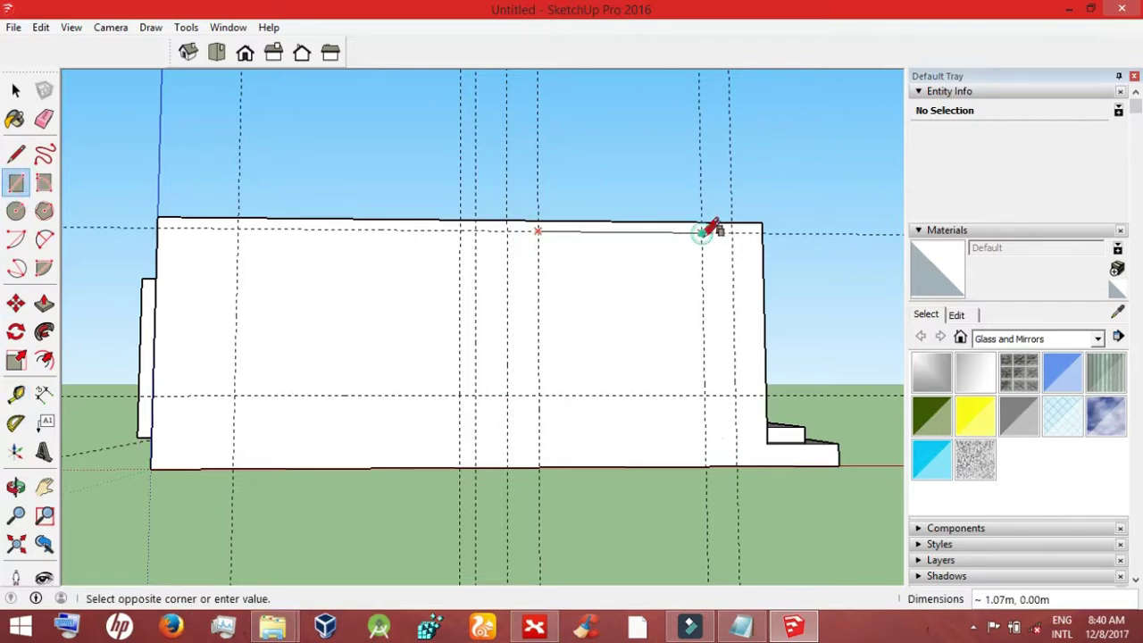
pyautogui.click(707, 466)
pyautogui.click(237, 229)
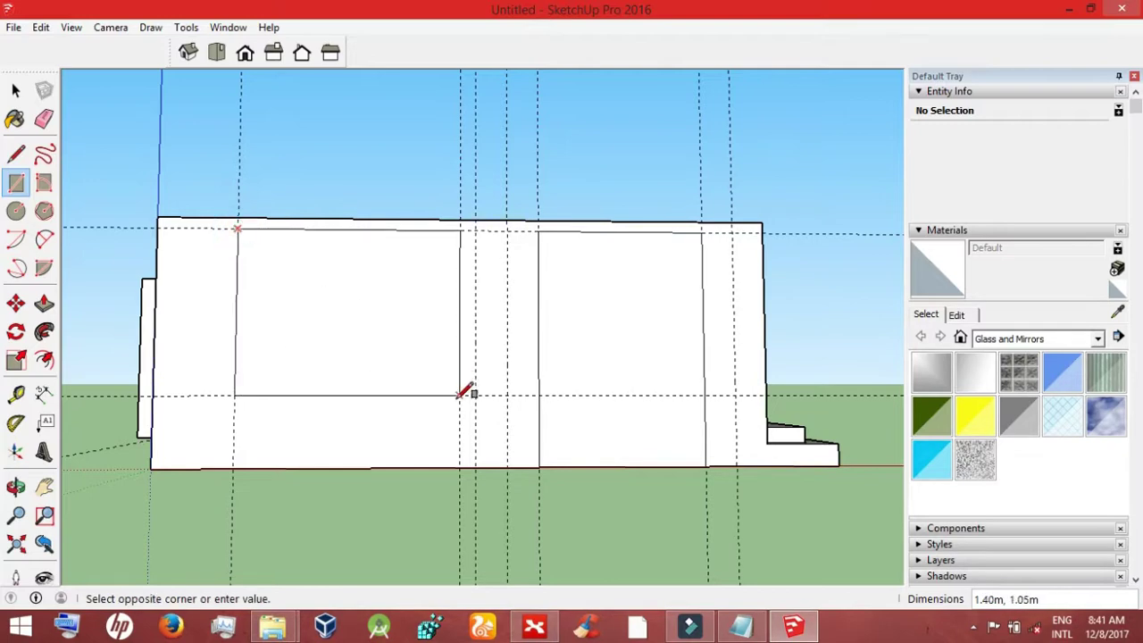
pyautogui.click(462, 394)
pyautogui.click(461, 394)
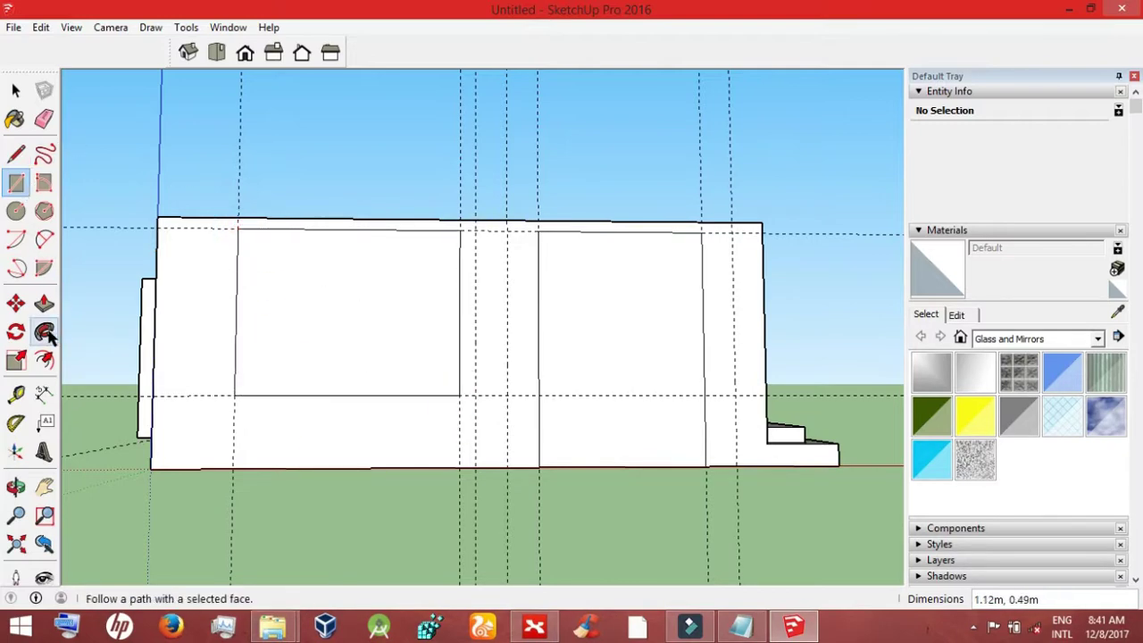
# Step: Offset inset frame outlines inside the door and window rectangles
pyautogui.click(44, 360)
pyautogui.click(562, 234)
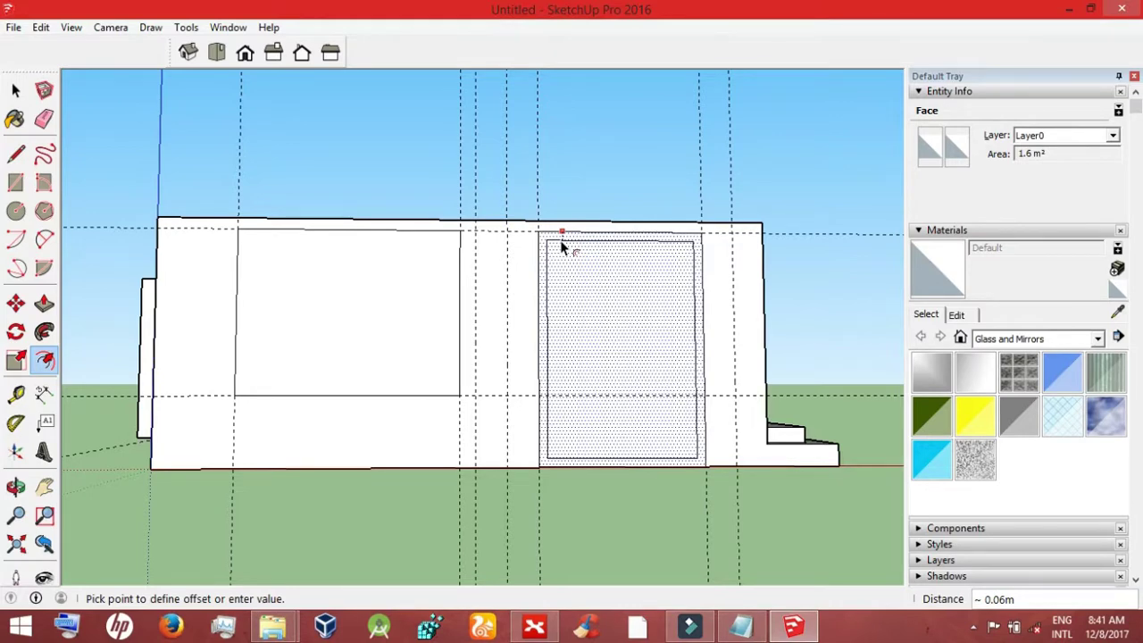
pyautogui.press('Return')
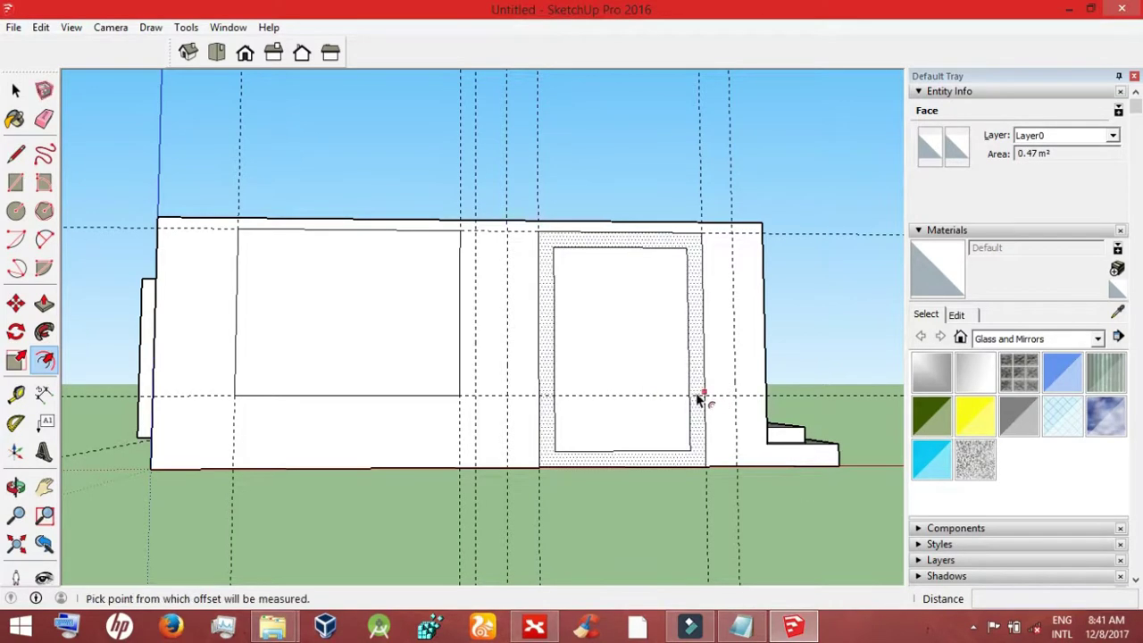
pyautogui.hotkey('ctrl', 'z')
pyautogui.click(601, 235)
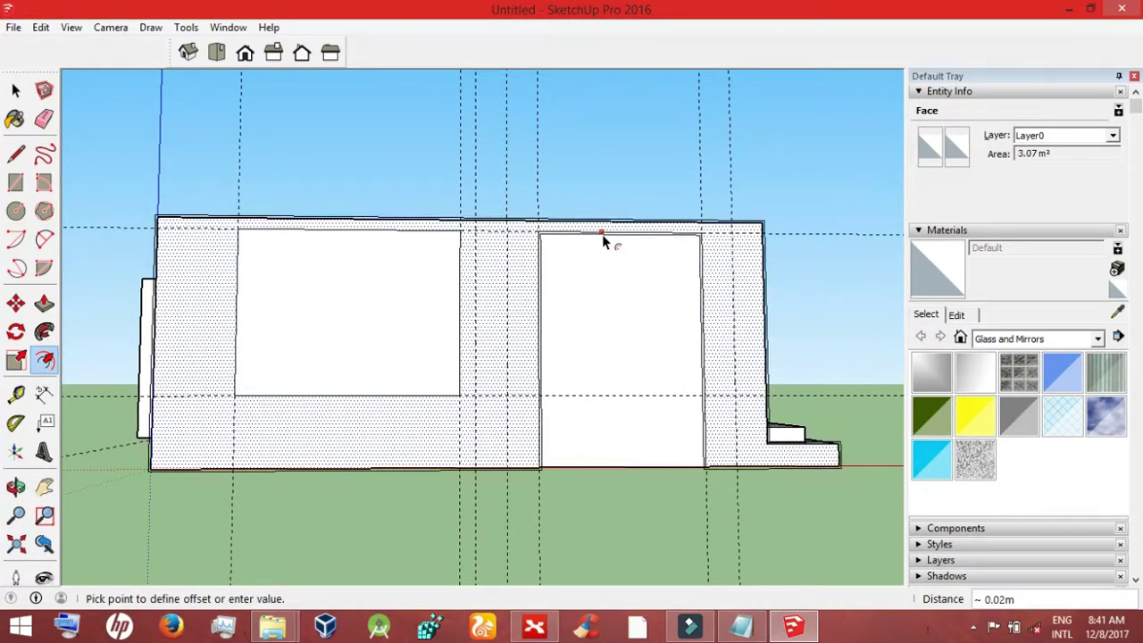
pyautogui.press('Escape')
pyautogui.click(603, 234)
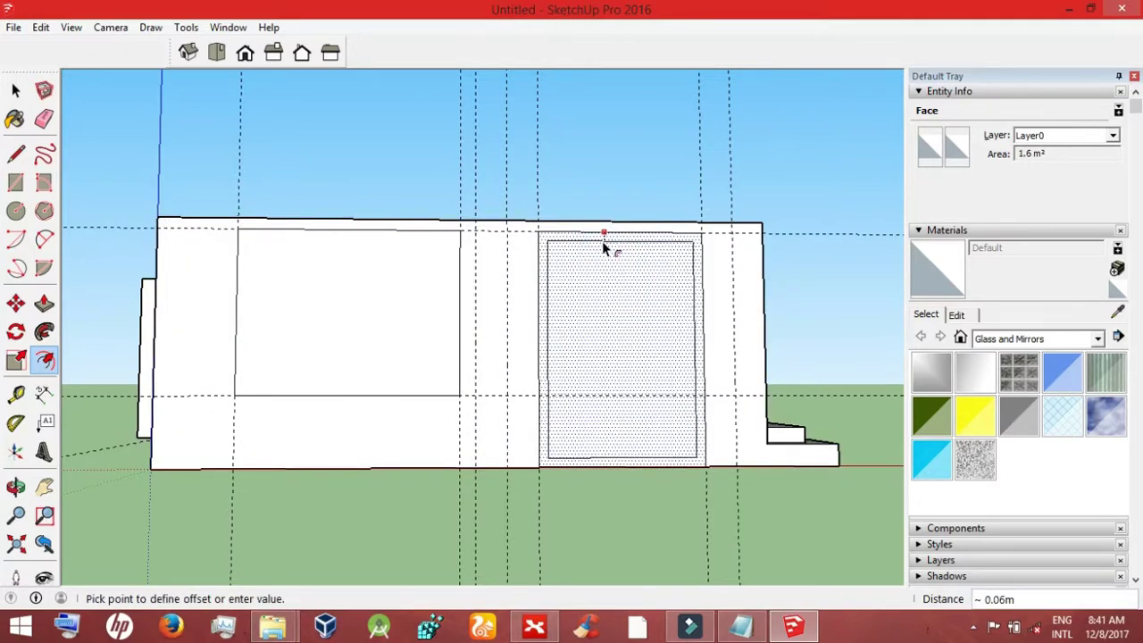
pyautogui.click(601, 237)
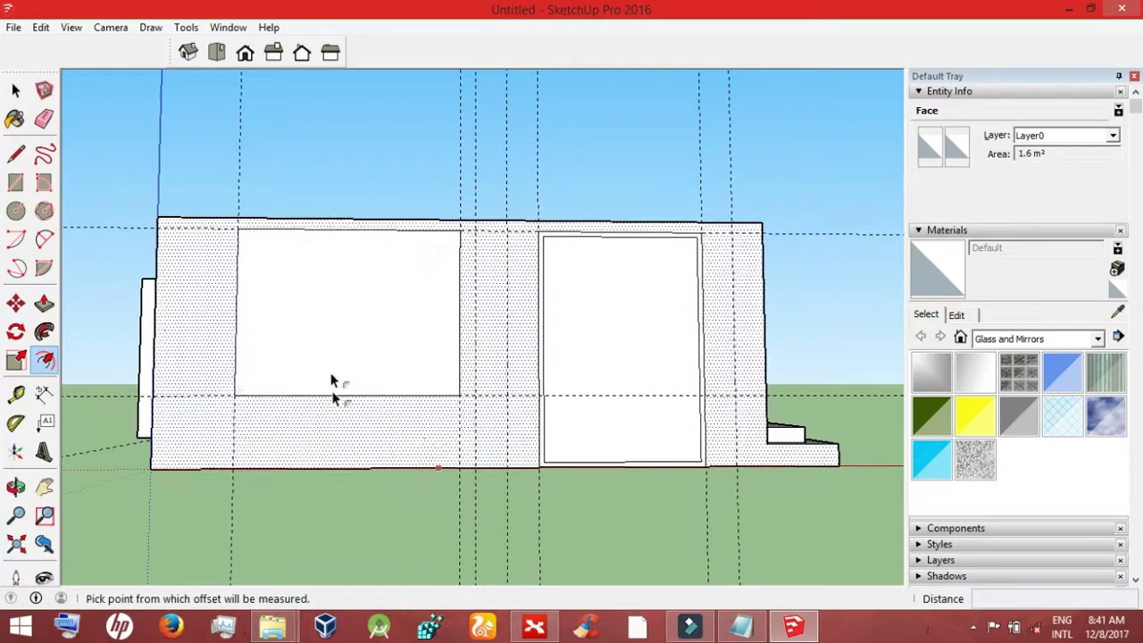
pyautogui.click(328, 235)
pyautogui.click(330, 239)
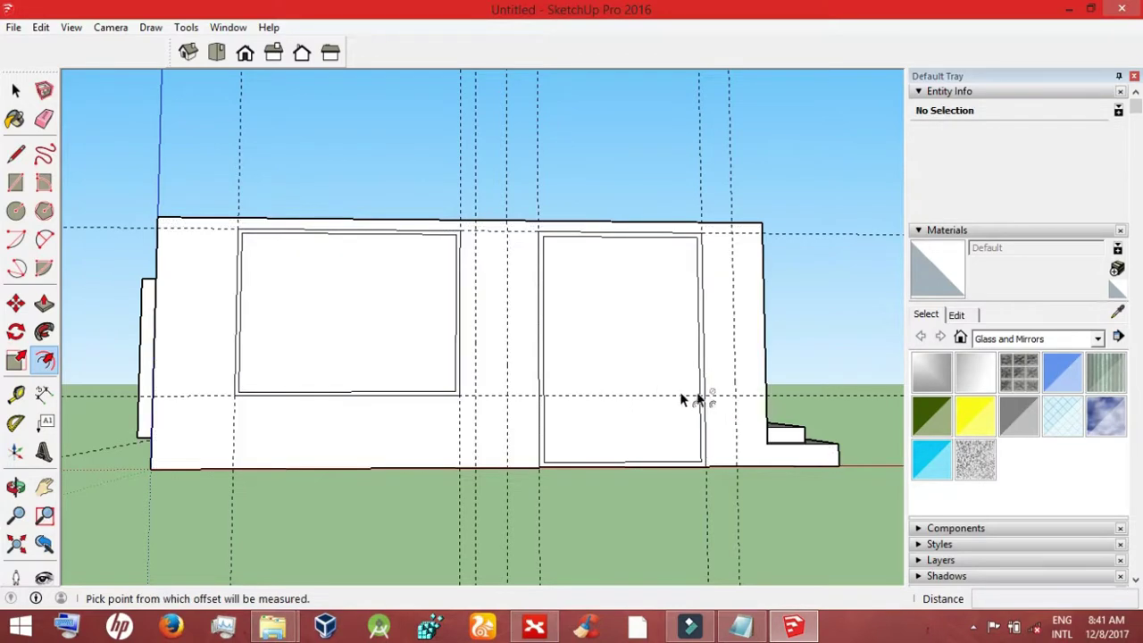
# Step: Draw a line across the bottom of the door opening
pyautogui.click(15, 154)
pyautogui.click(543, 465)
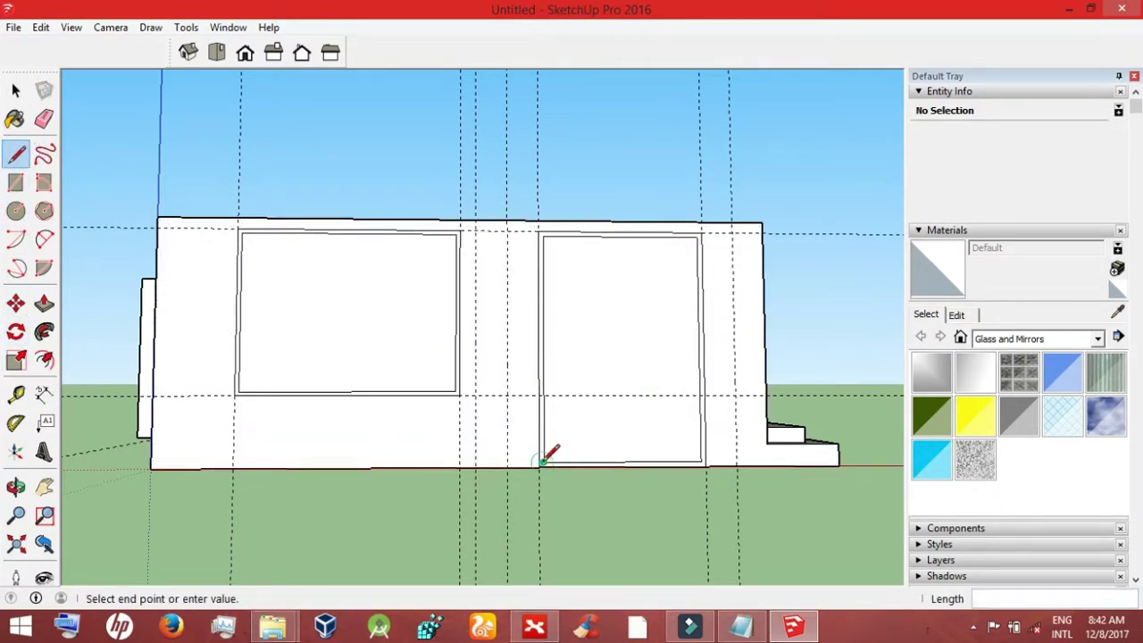
pyautogui.click(705, 463)
pyautogui.click(704, 463)
pyautogui.press('Escape')
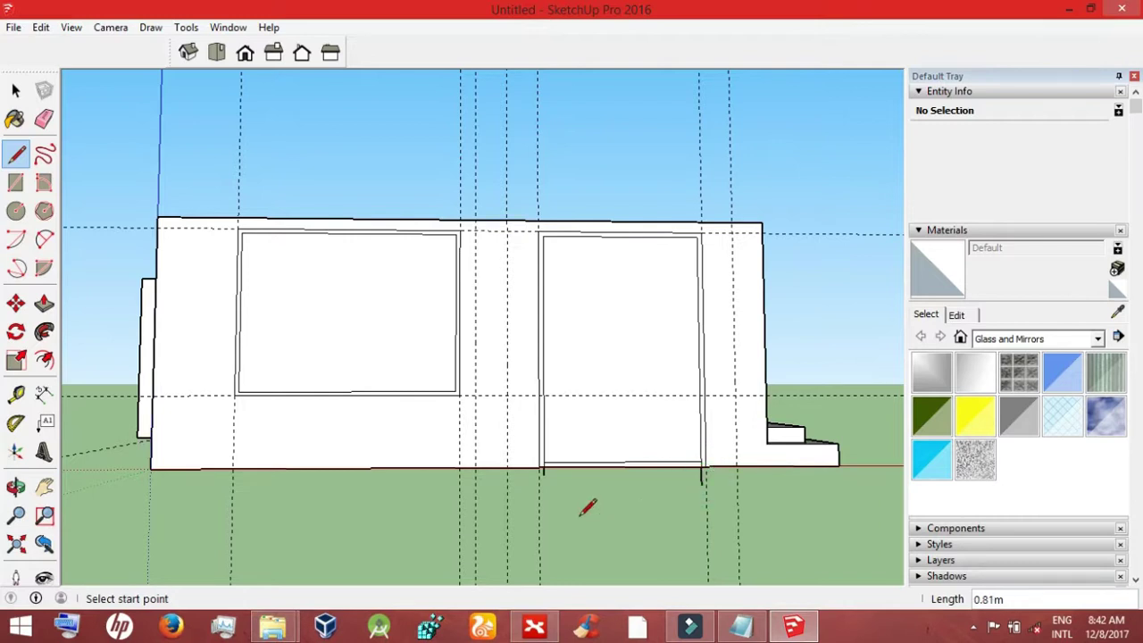
# Step: Delete the door frame's bottom edge and the stray small edges beside the wall
pyautogui.click(16, 90)
pyautogui.click(613, 463)
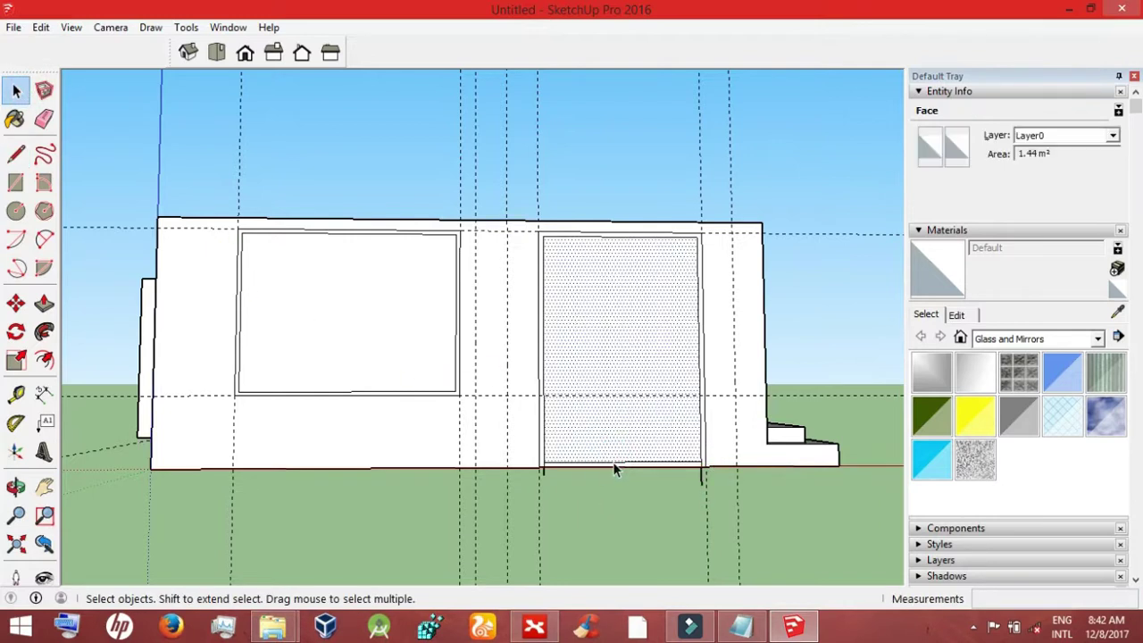
pyautogui.click(613, 465)
pyautogui.press('Delete')
pyautogui.click(544, 471)
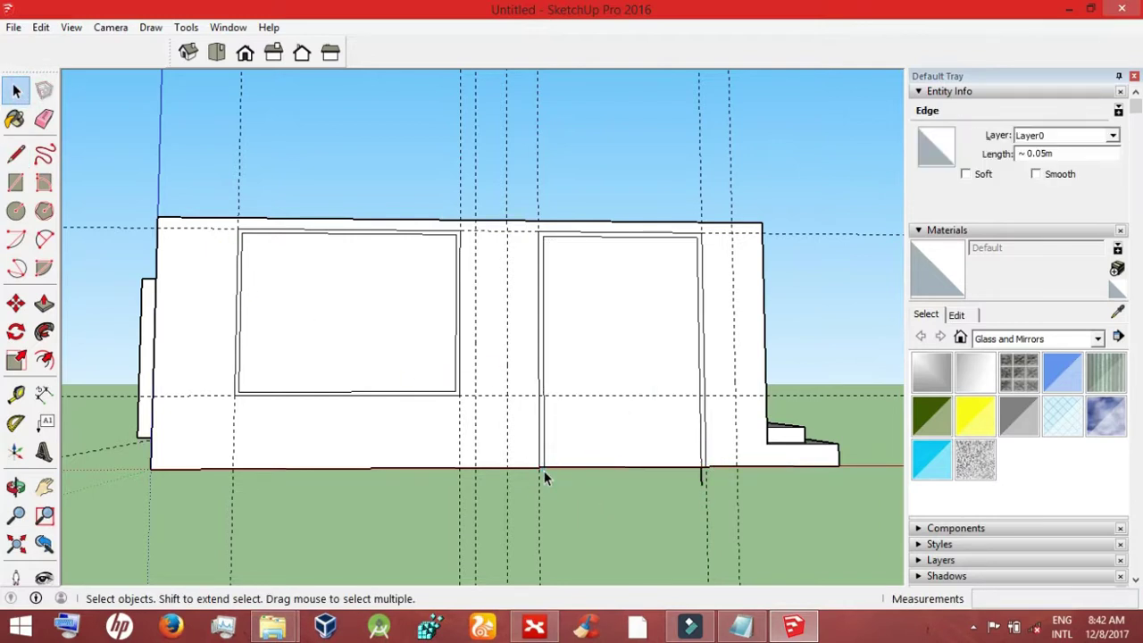
pyautogui.press('Delete')
pyautogui.click(701, 480)
pyautogui.press('Delete')
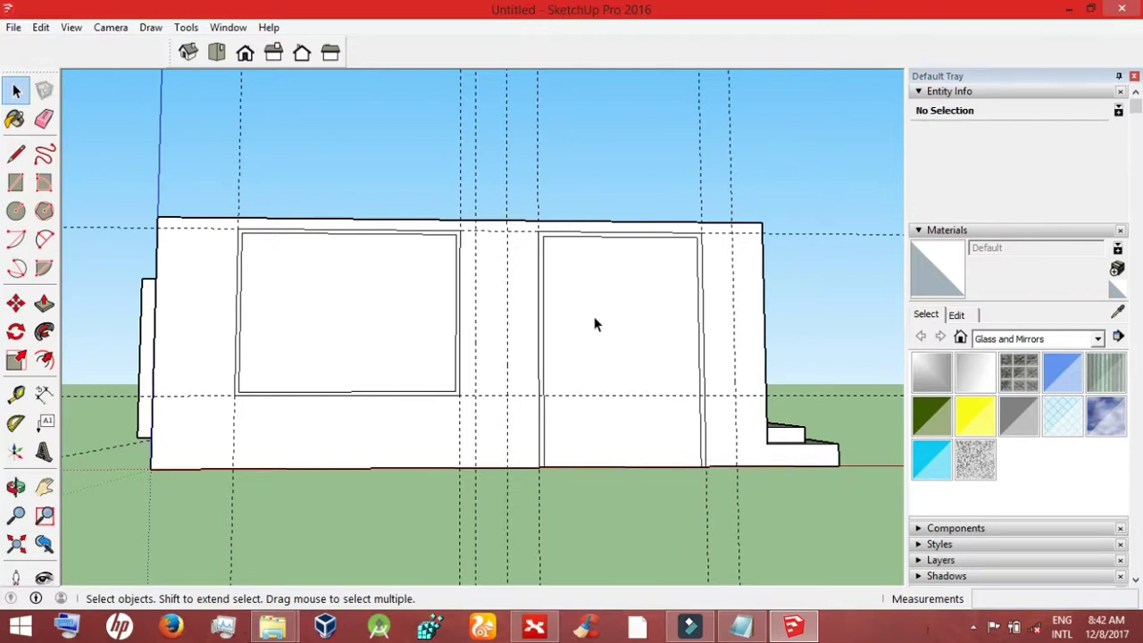
pyautogui.click(303, 282)
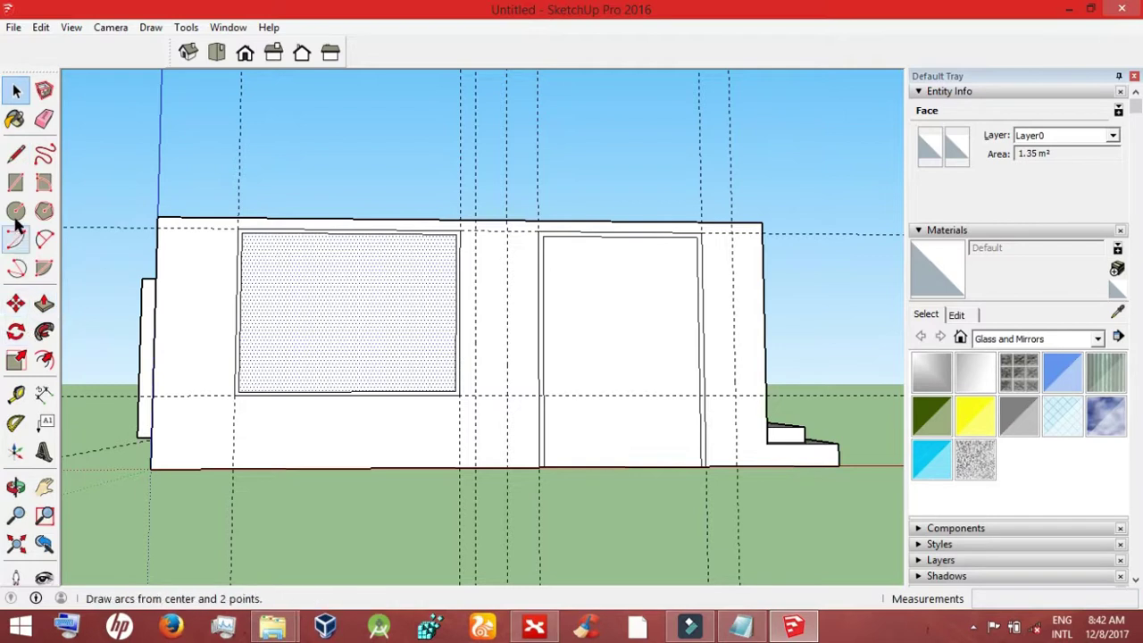
# Step: Divide the window into four panes with a vertical and a horizontal line
pyautogui.click(15, 154)
pyautogui.click(349, 234)
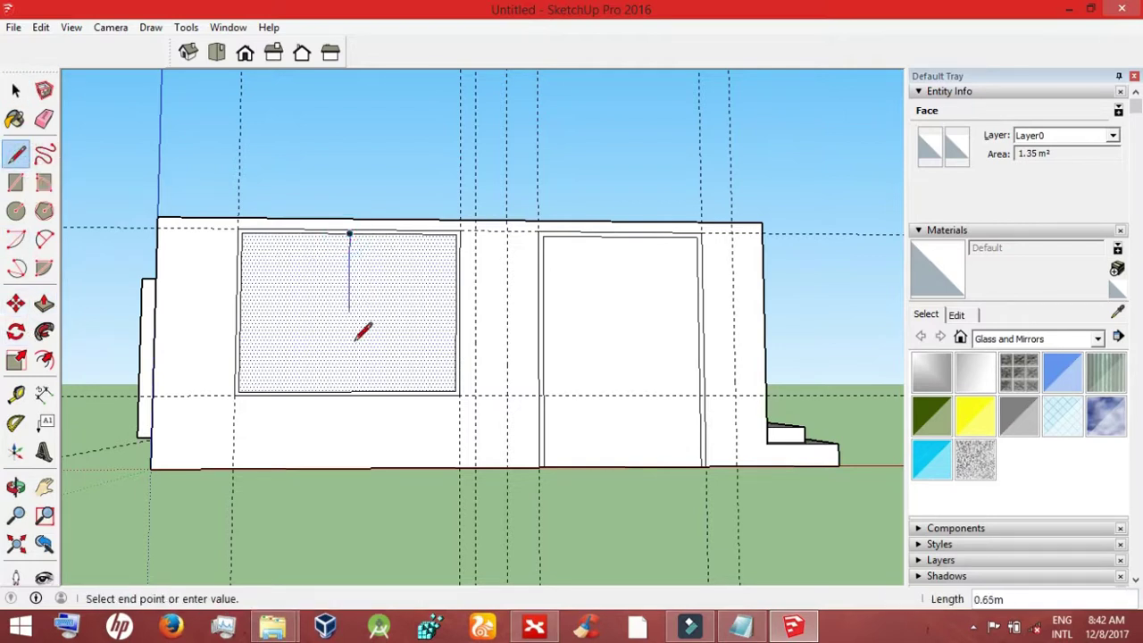
pyautogui.click(349, 391)
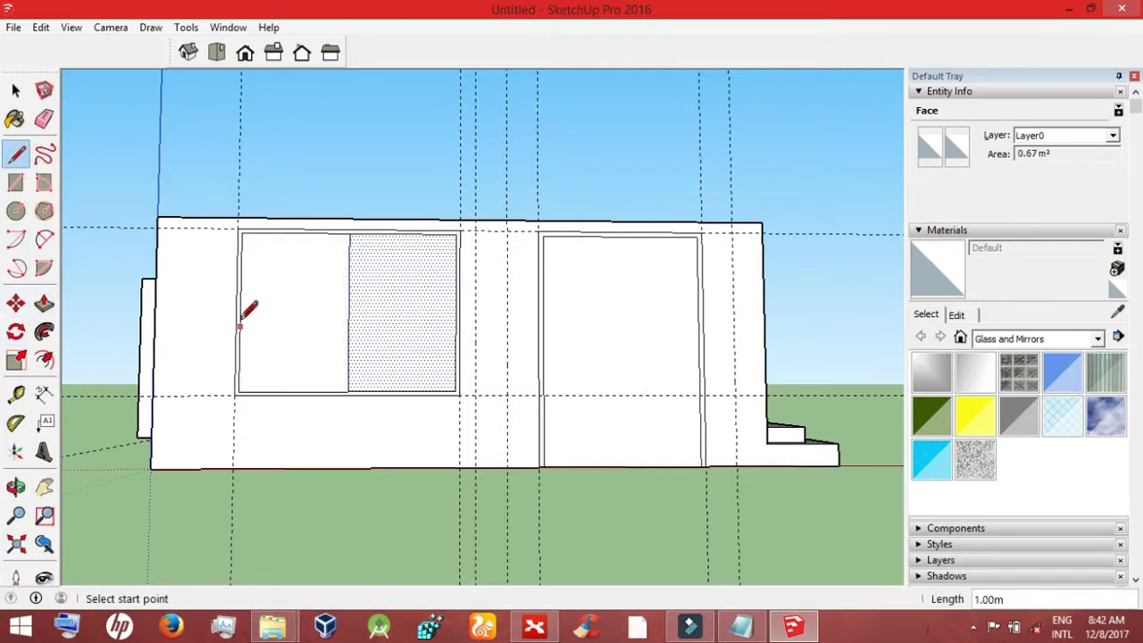
pyautogui.click(239, 312)
pyautogui.click(456, 312)
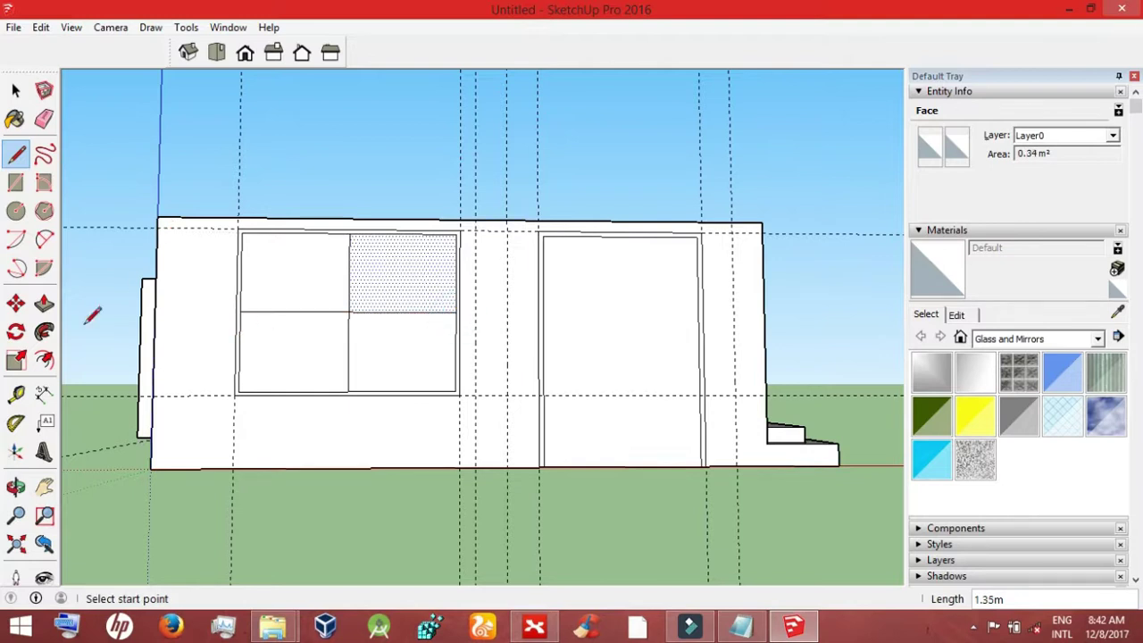
# Step: Offset each of the four window panes inward to create pane frames
pyautogui.click(44, 360)
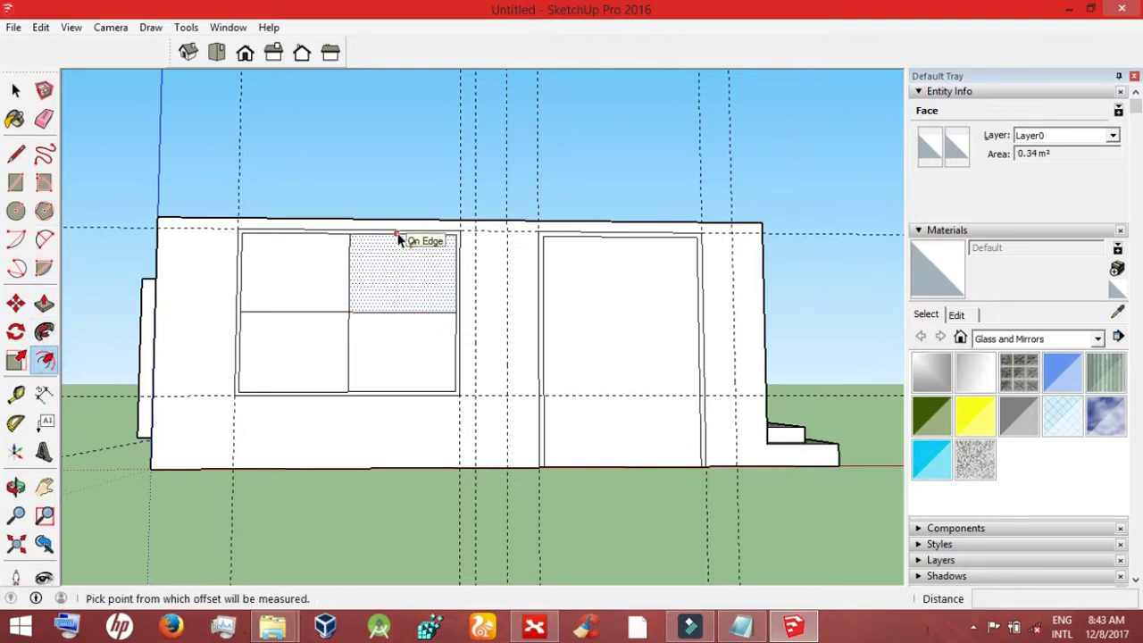
pyautogui.click(399, 239)
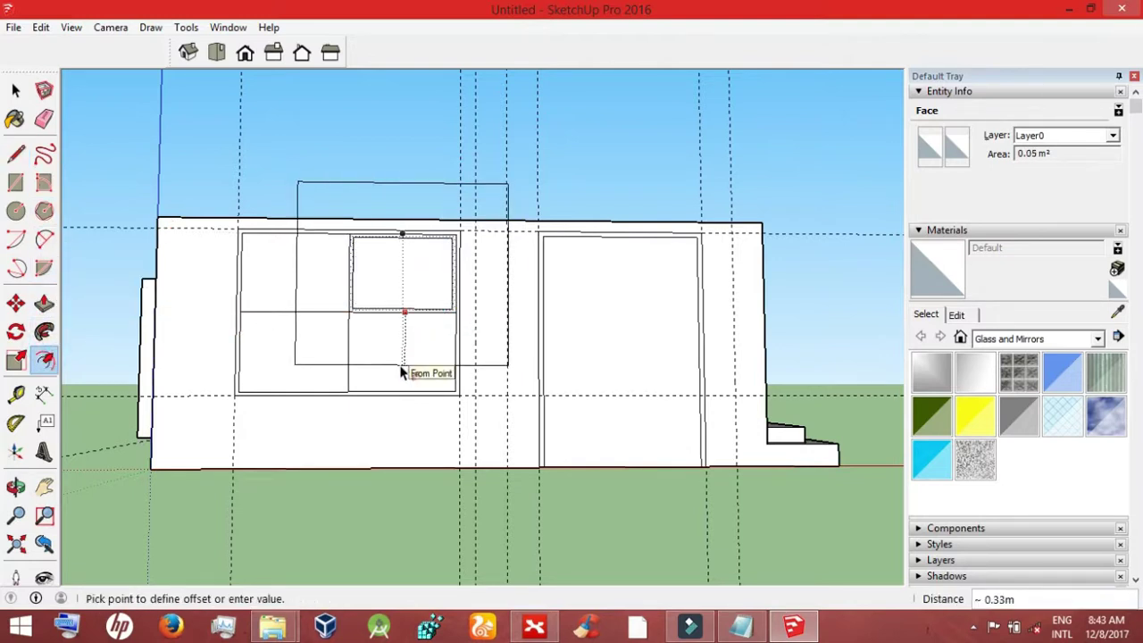
pyautogui.press('Escape')
pyautogui.click(15, 90)
pyautogui.click(319, 357)
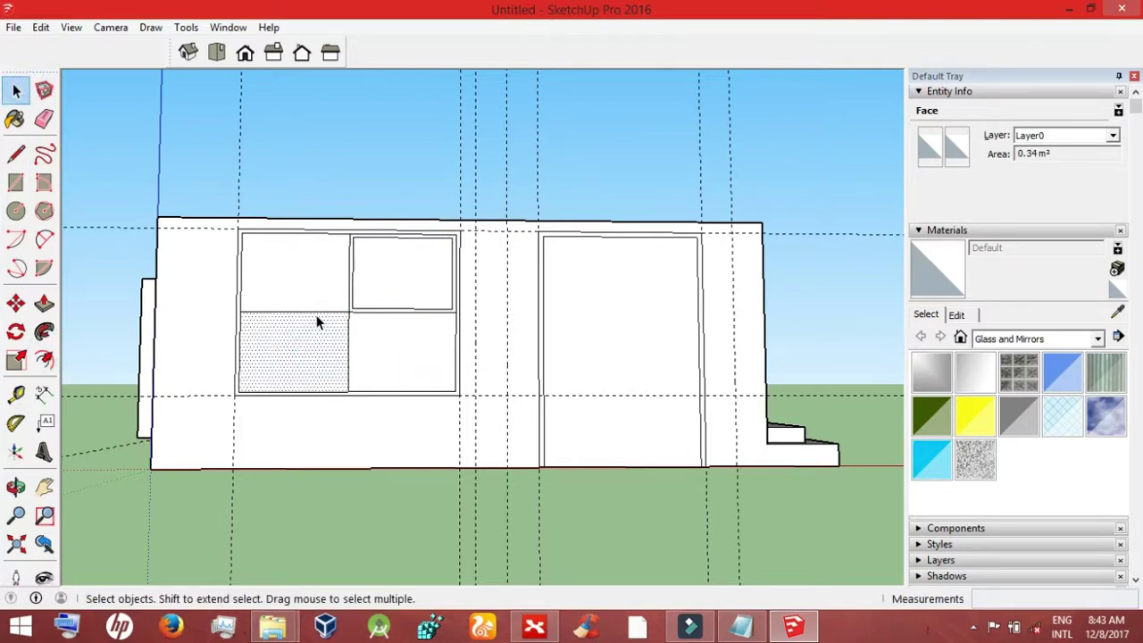
pyautogui.click(44, 360)
pyautogui.click(294, 321)
pyautogui.click(296, 316)
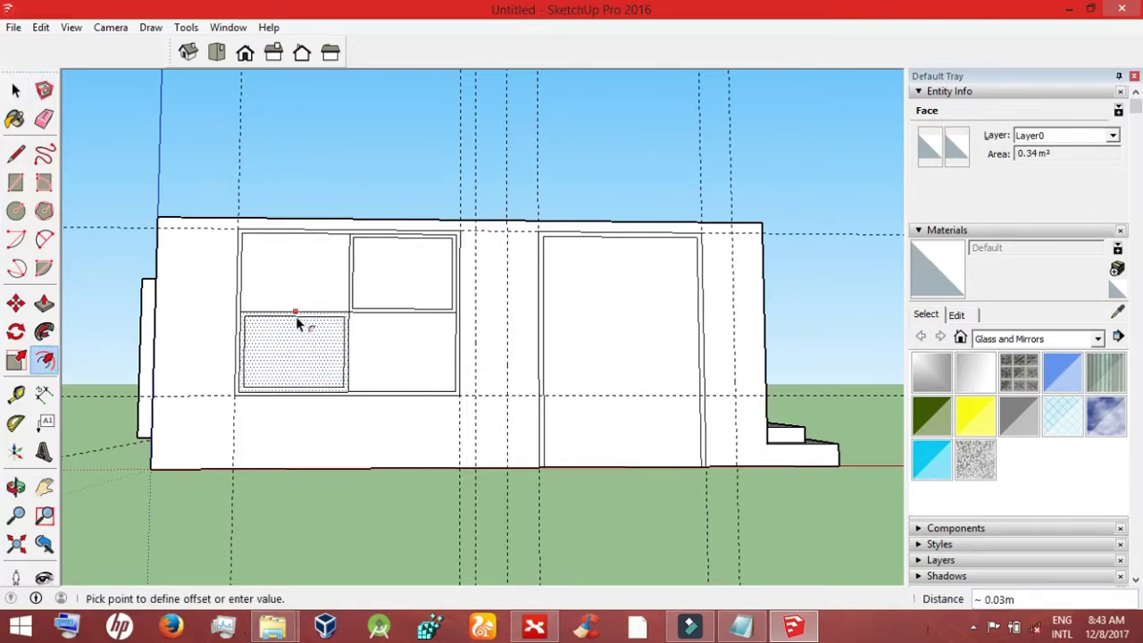
pyautogui.click(327, 293)
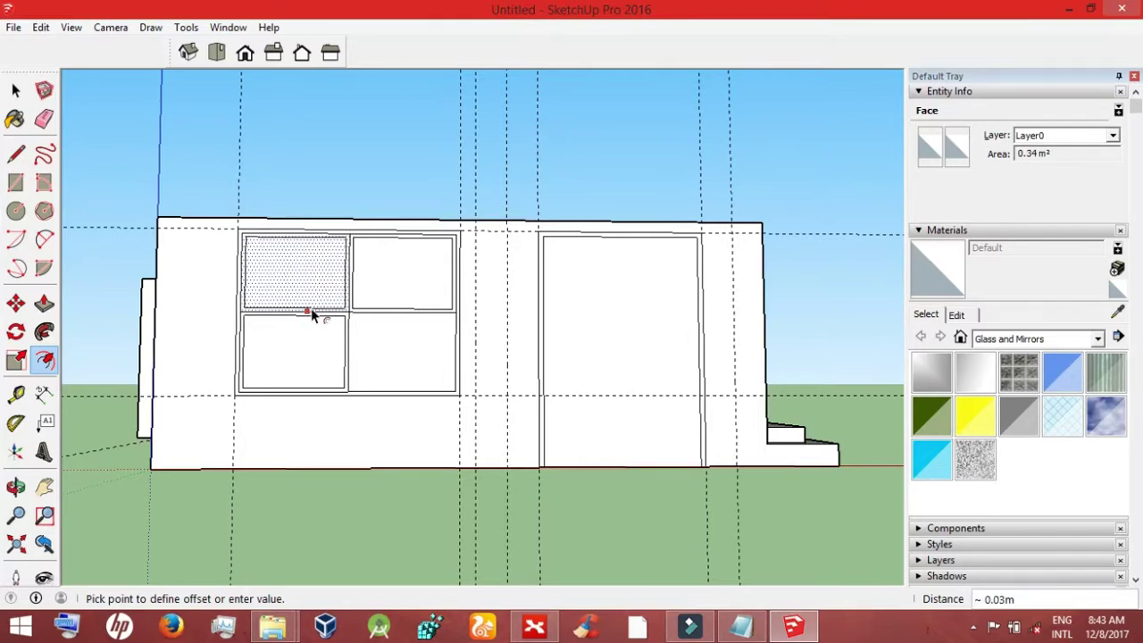
pyautogui.click(311, 316)
pyautogui.click(401, 327)
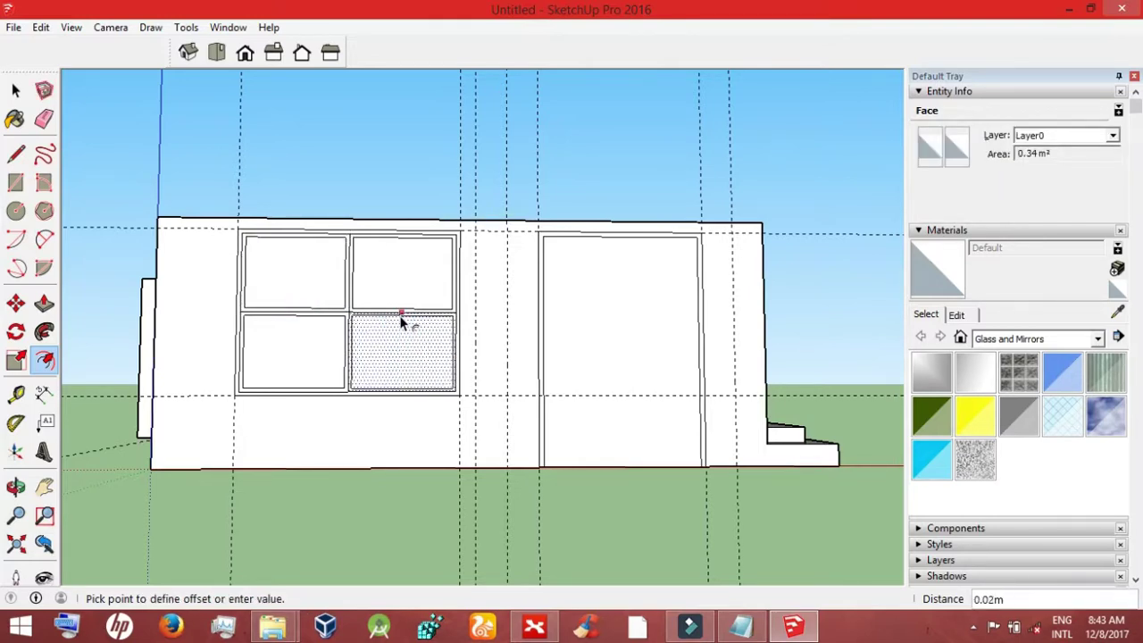
pyautogui.click(401, 320)
# Step: Push/Pull the window frame 0.07 m and the door frame 0.05 m
pyautogui.press('p')
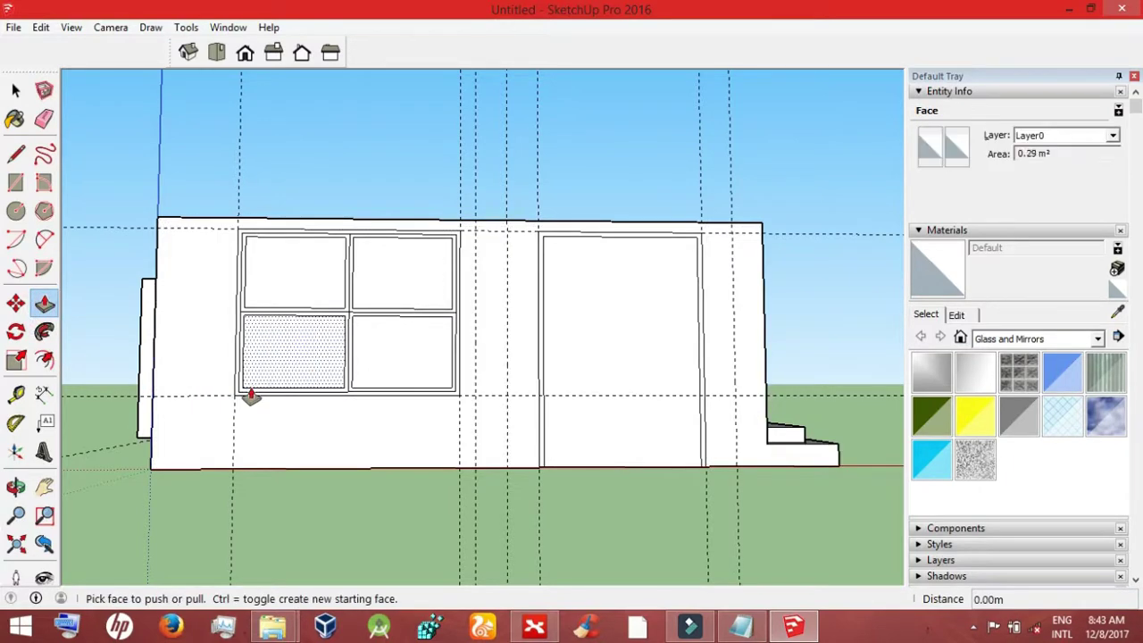
pyautogui.click(246, 402)
pyautogui.click(243, 405)
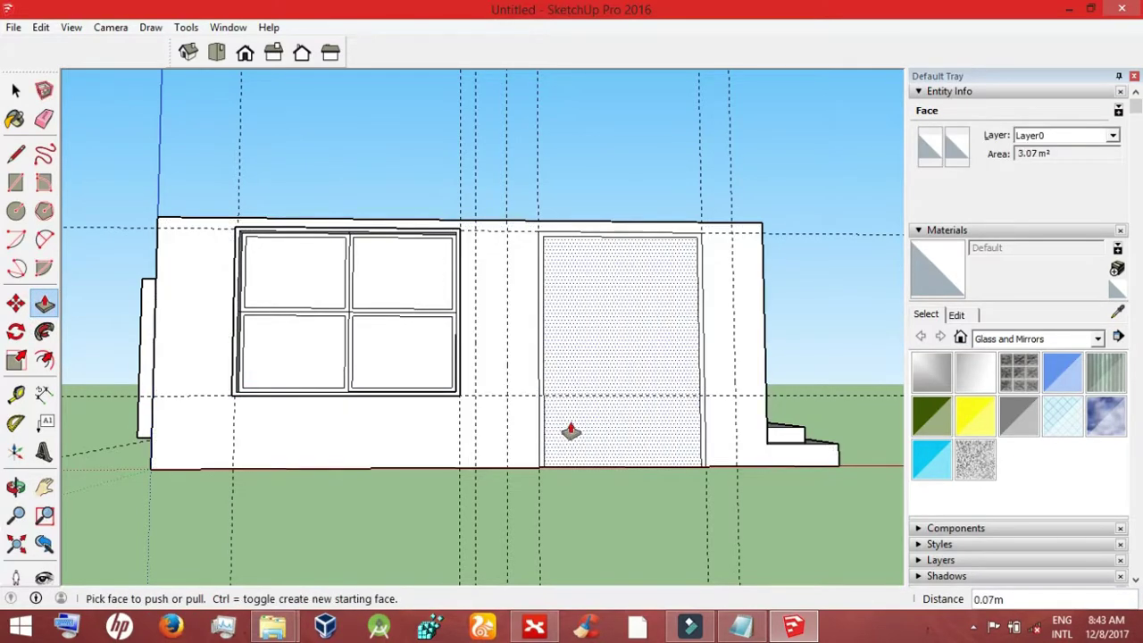
pyautogui.click(540, 456)
pyautogui.click(540, 457)
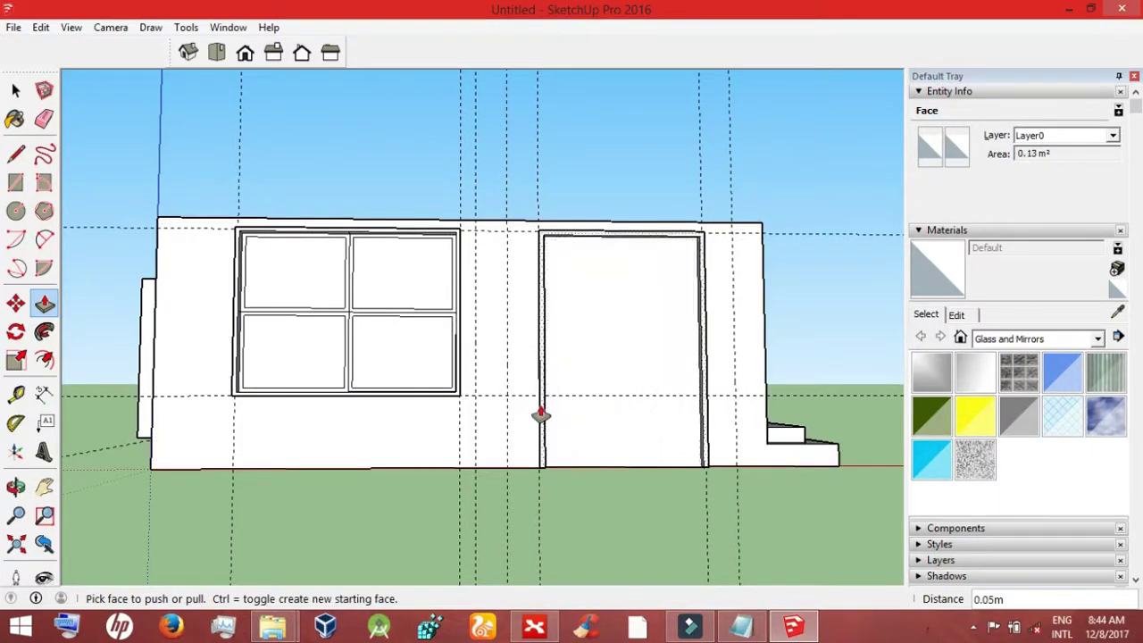
# Step: Split the door into two leaves with a vertical centre line
pyautogui.click(15, 154)
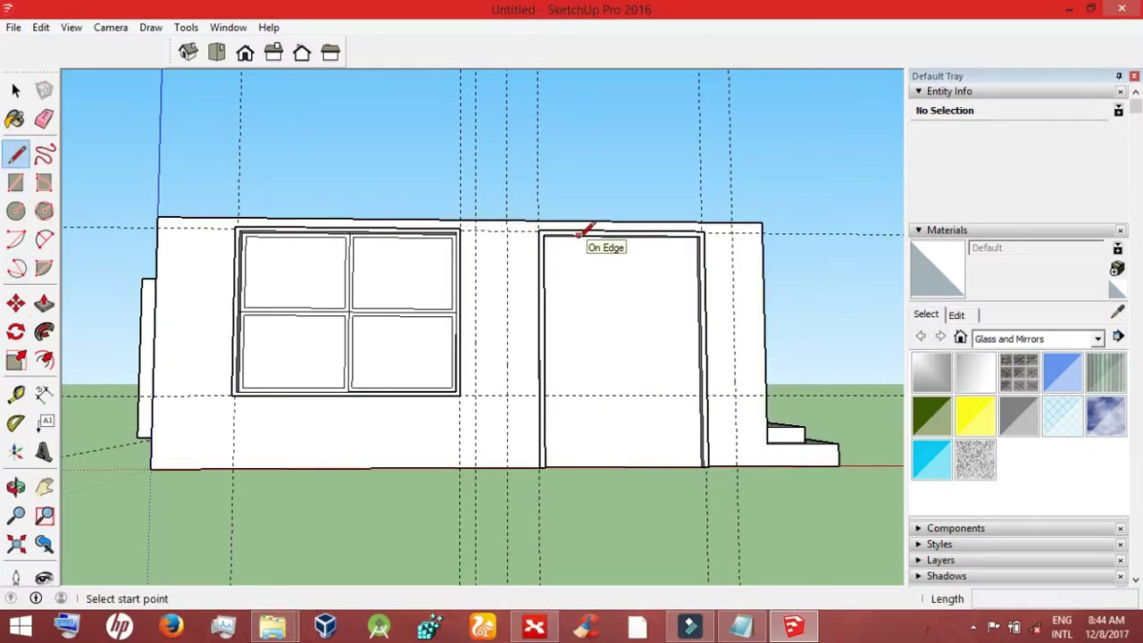
pyautogui.click(622, 235)
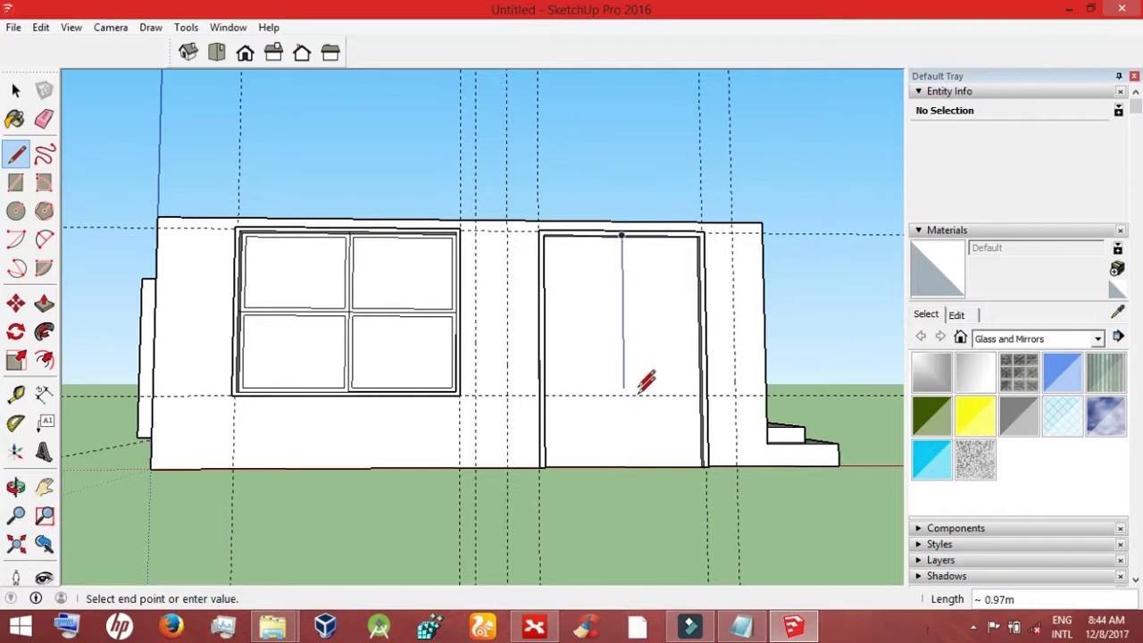
pyautogui.click(623, 465)
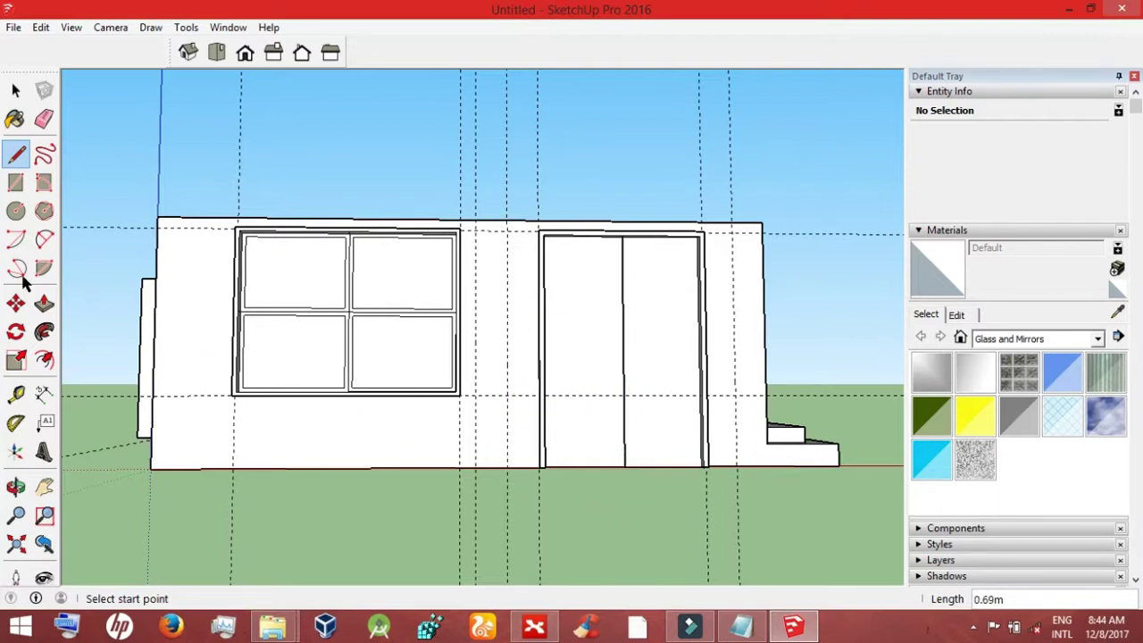
# Step: Draw a thin 0.90 m × 0.09 m panel rectangle near the top of the door
pyautogui.click(16, 183)
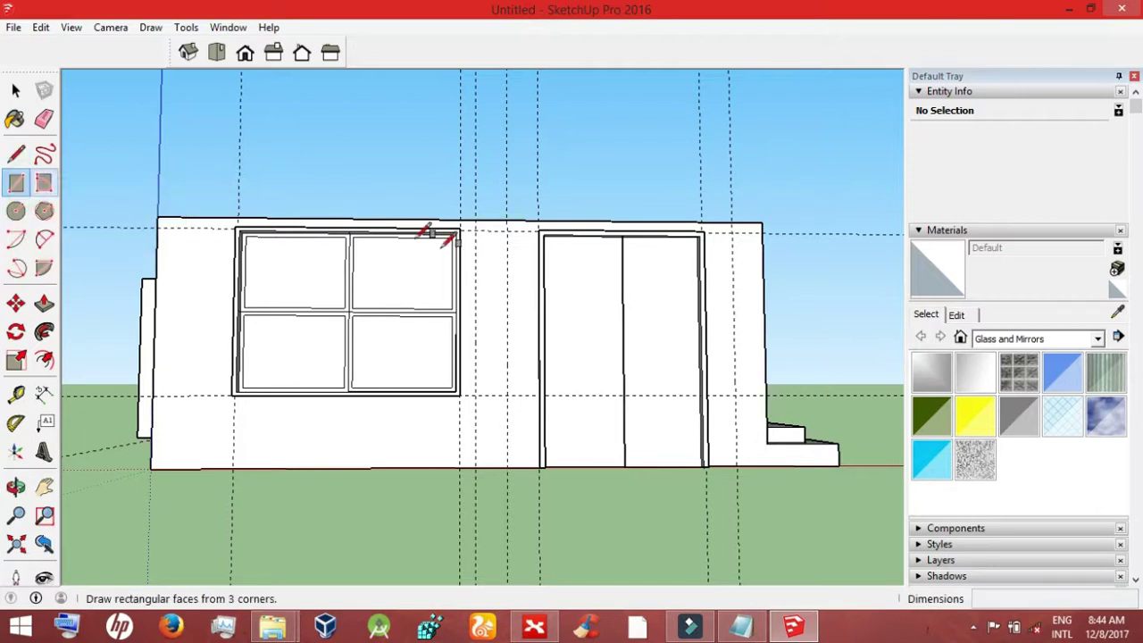
pyautogui.click(551, 246)
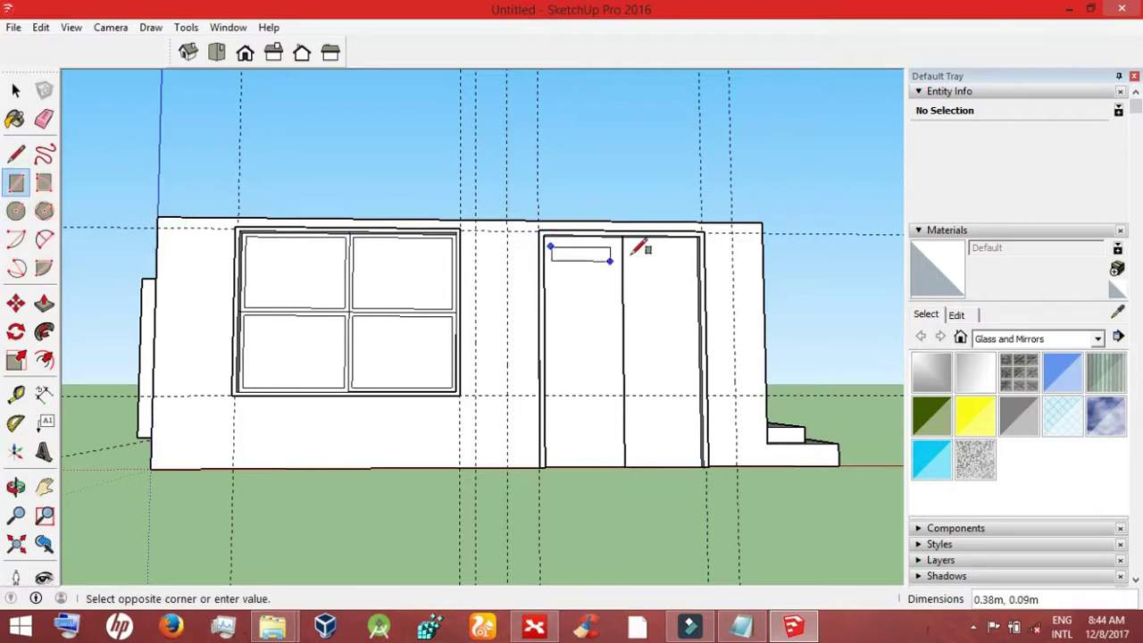
pyautogui.click(689, 260)
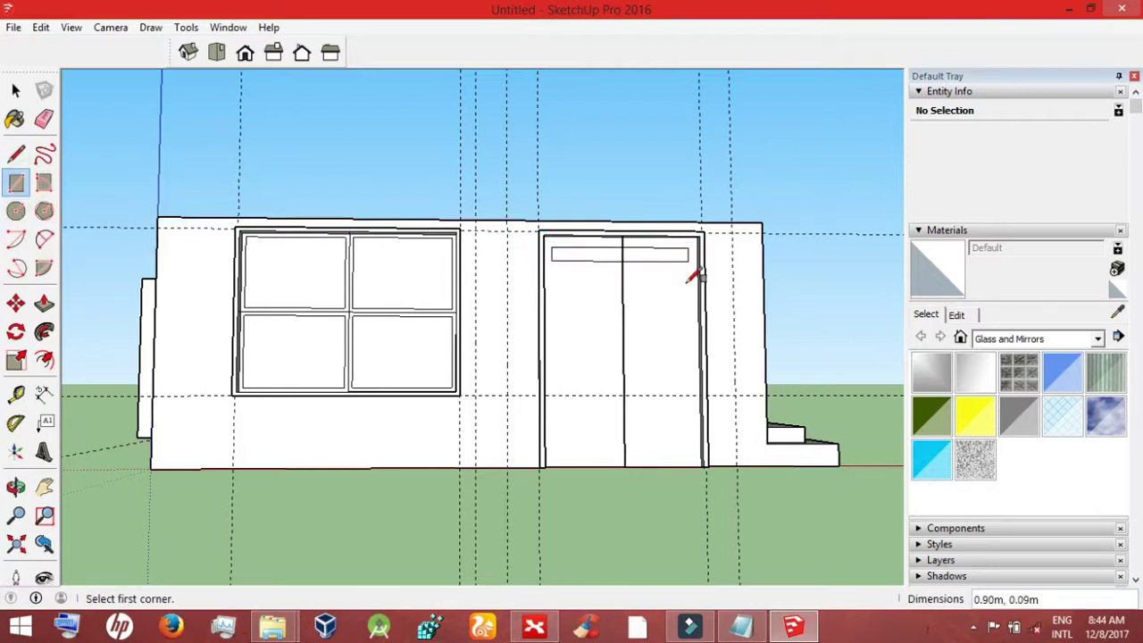
# Step: Draw a horizontal line across the door to separate the top band, then check its faces
pyautogui.click(15, 154)
pyautogui.click(544, 275)
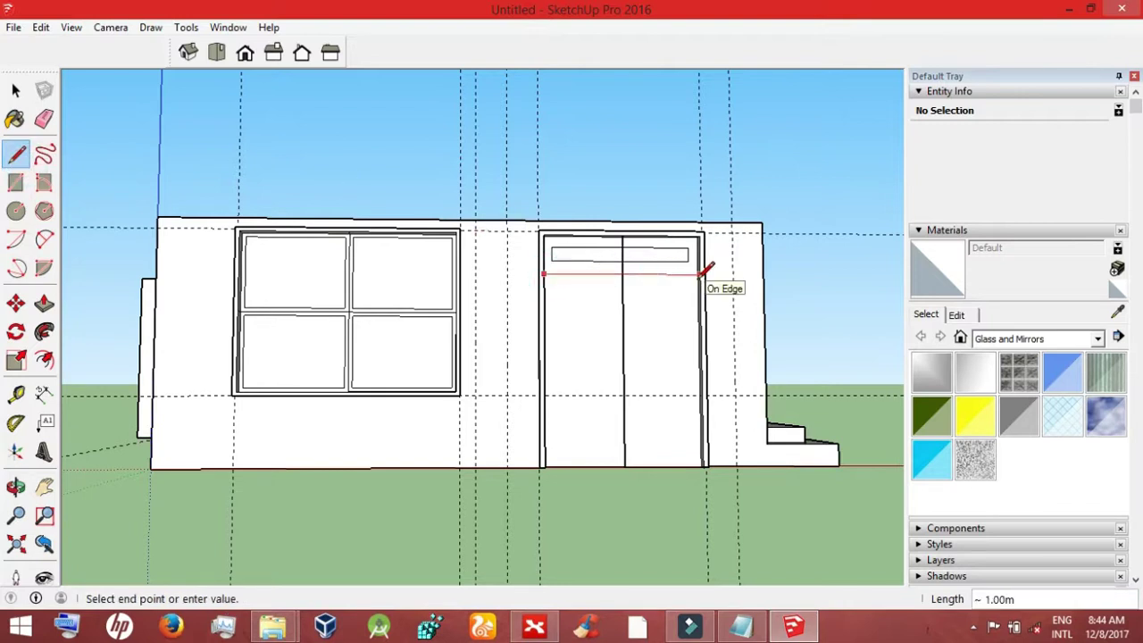
pyautogui.click(702, 275)
pyautogui.click(16, 92)
pyautogui.click(15, 91)
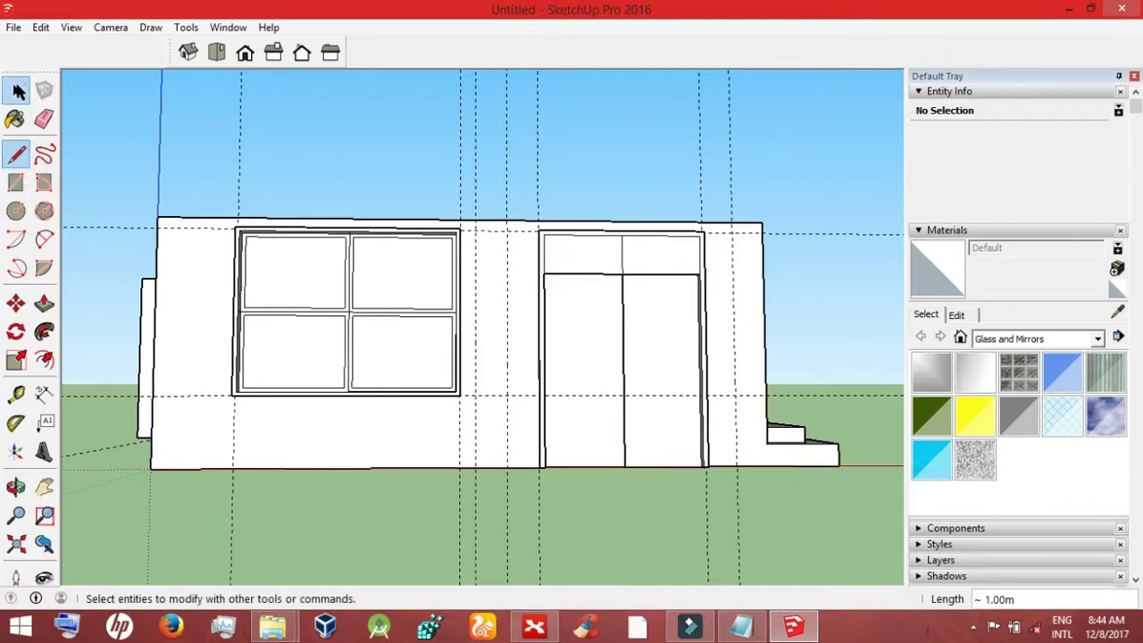
pyautogui.click(589, 263)
pyautogui.moveTo(551, 248); pyautogui.dragTo(640, 266)
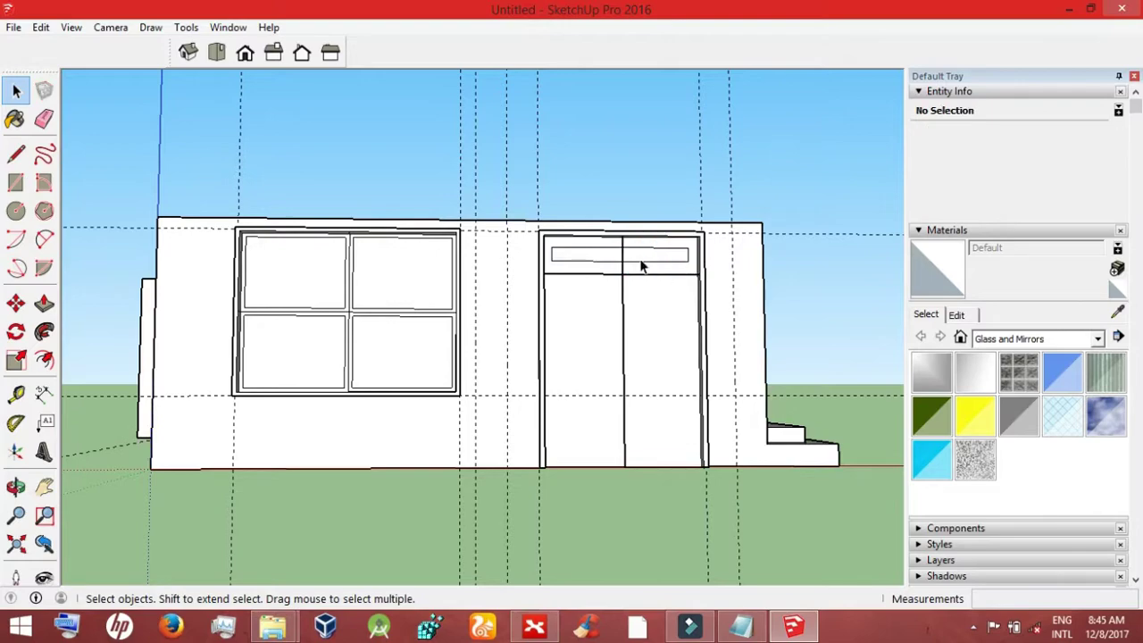
pyautogui.click(622, 256)
pyautogui.click(237, 474)
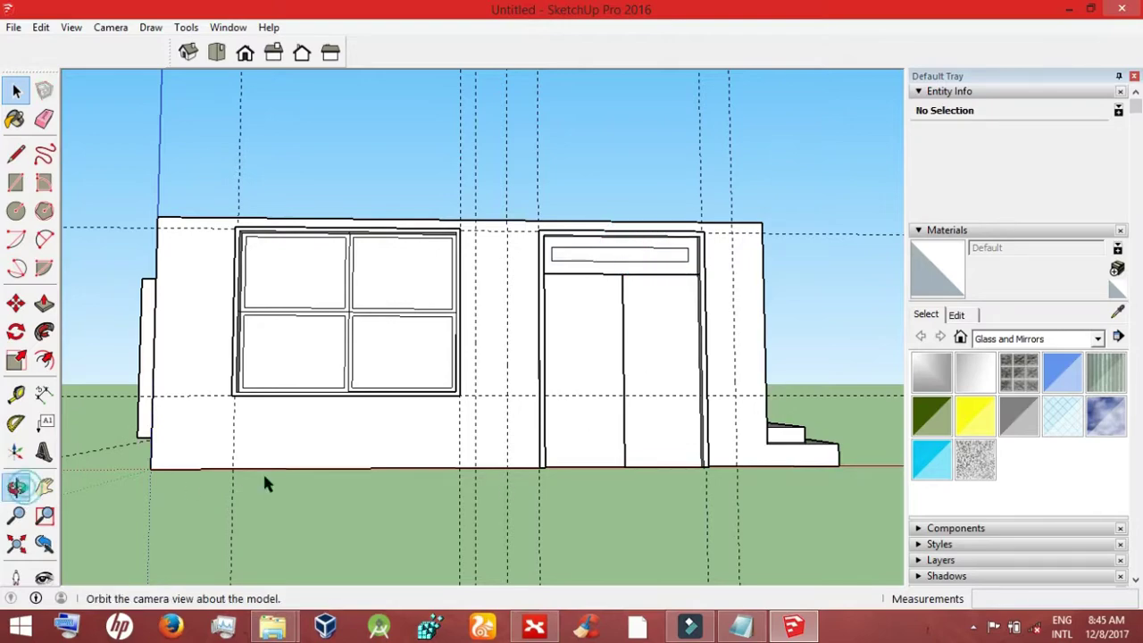
# Step: Orbit and zoom in to select the horizontal edge beneath the door's top band
pyautogui.click(18, 489)
pyautogui.moveTo(650, 523)
pyautogui.mouseDown()
pyautogui.moveTo(383, 527)
pyautogui.moveTo(643, 564)
pyautogui.moveTo(639, 492)
pyautogui.moveTo(510, 572)
pyautogui.moveTo(487, 571)
pyautogui.mouseUp()
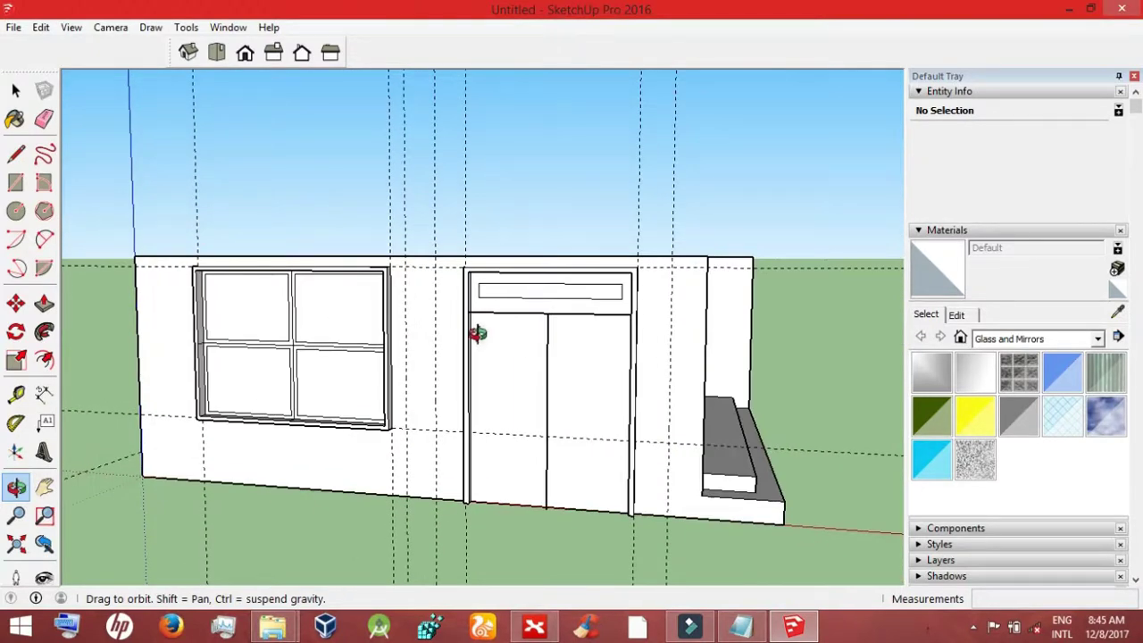
pyautogui.click(45, 304)
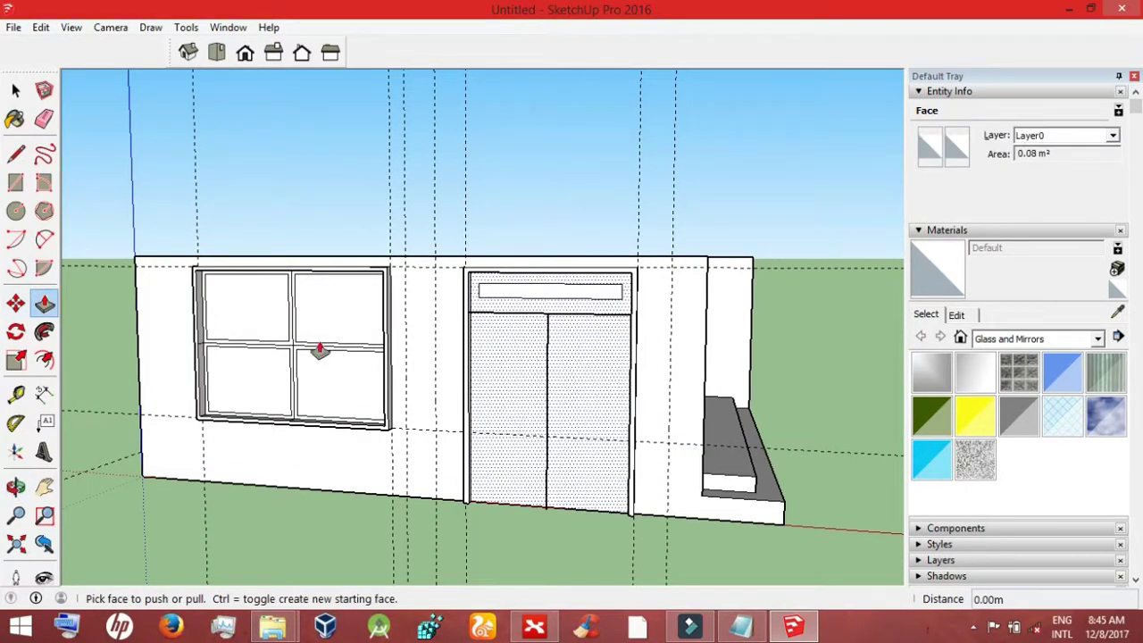
pyautogui.click(15, 91)
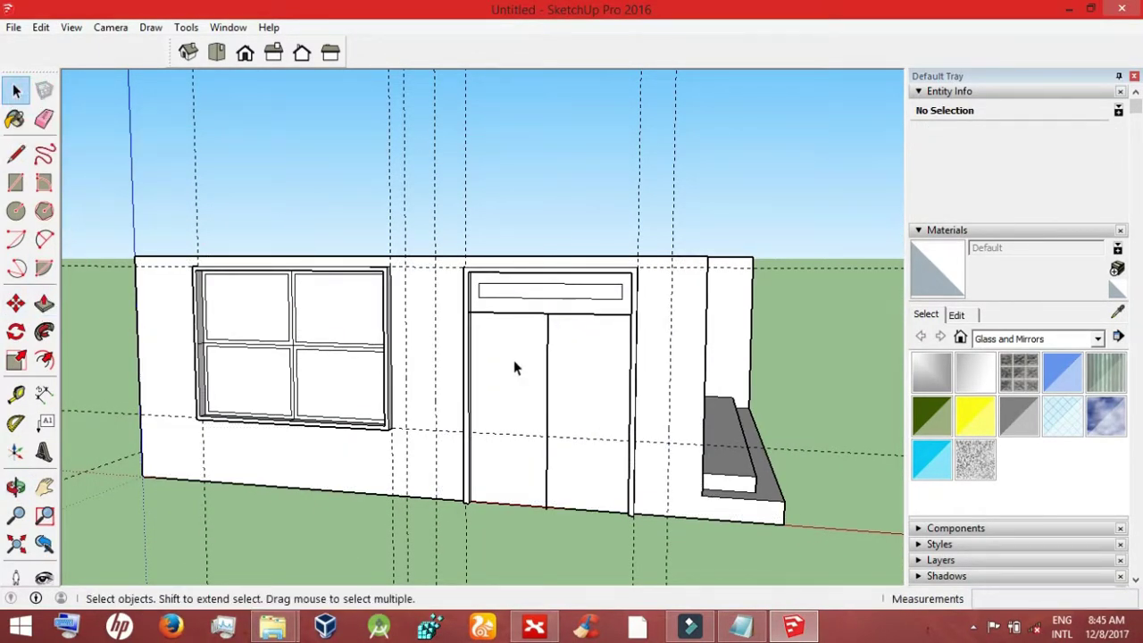
pyautogui.scroll(2, 513, 360)
pyautogui.scroll(2, 513, 359)
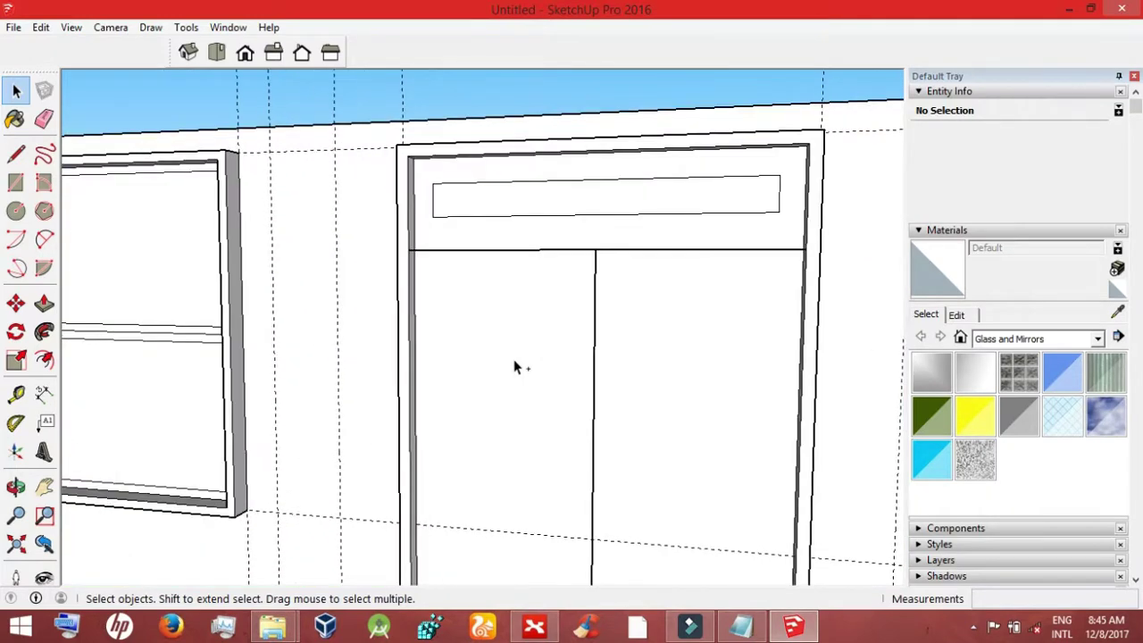
pyautogui.click(414, 257)
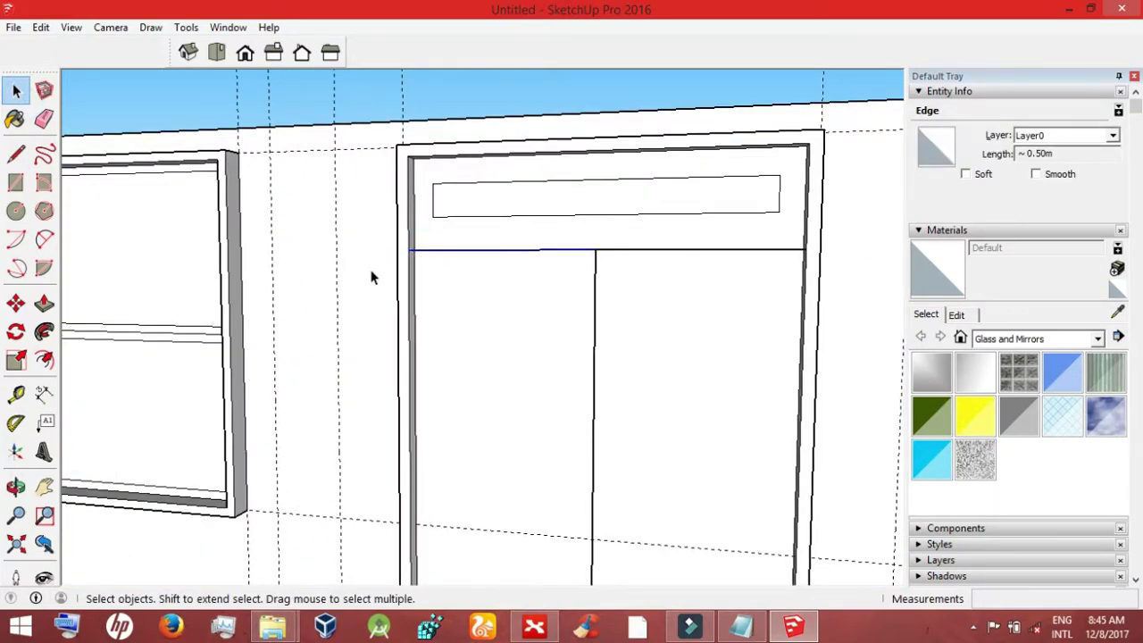
# Step: Delete the left half of the transom divider and redraw it from the door centre to the left frame
pyautogui.click(15, 153)
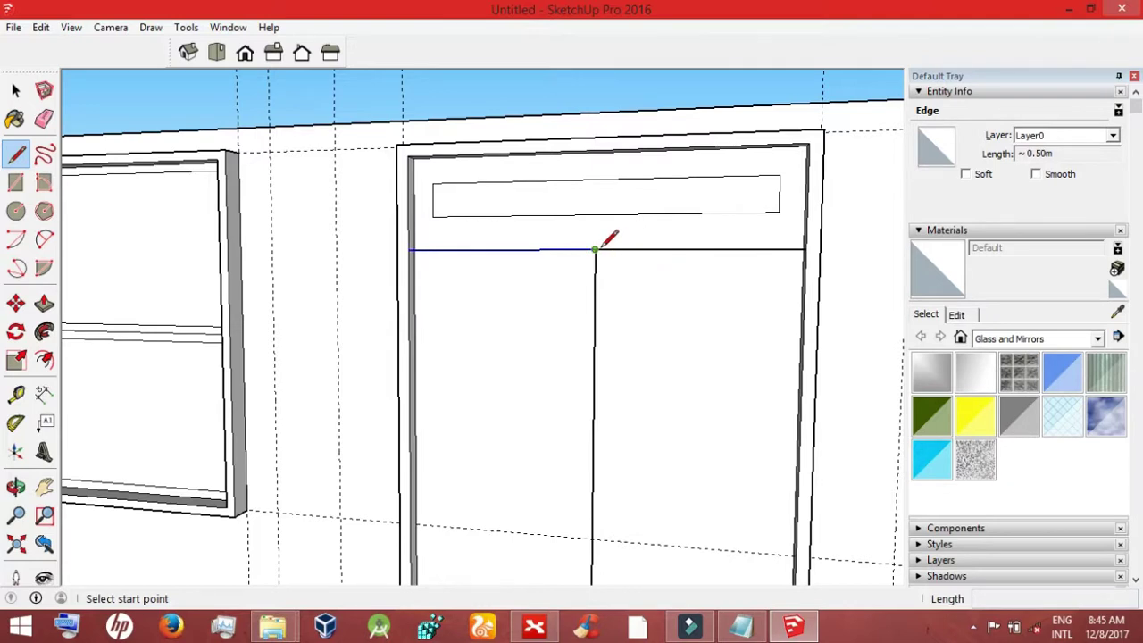
pyautogui.click(16, 89)
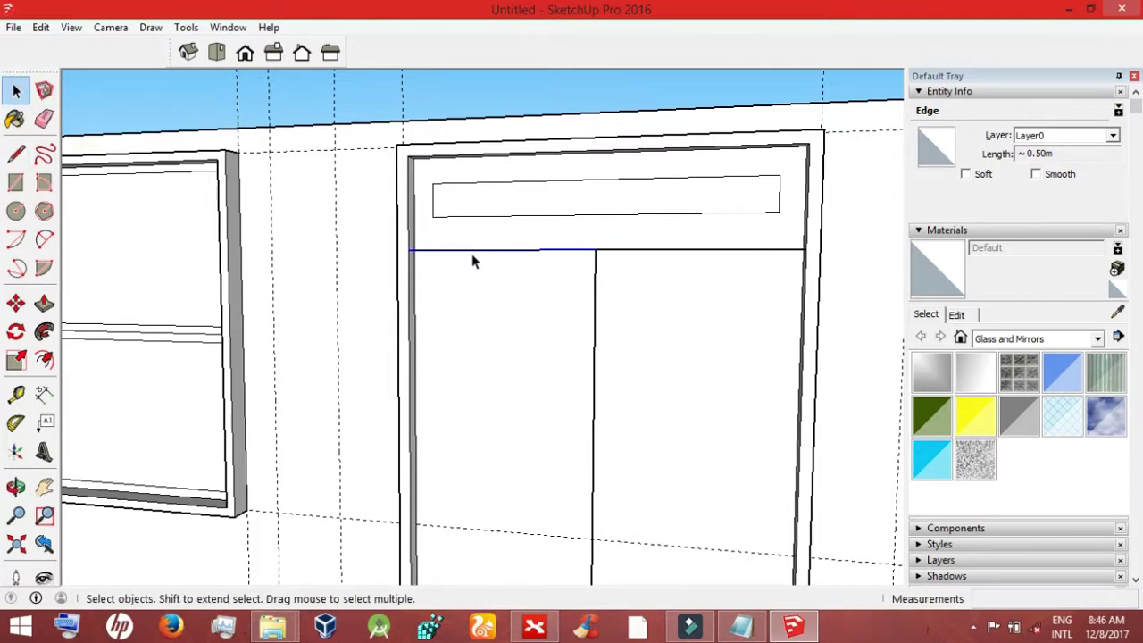
pyautogui.press('Delete')
pyautogui.click(16, 153)
pyautogui.click(595, 250)
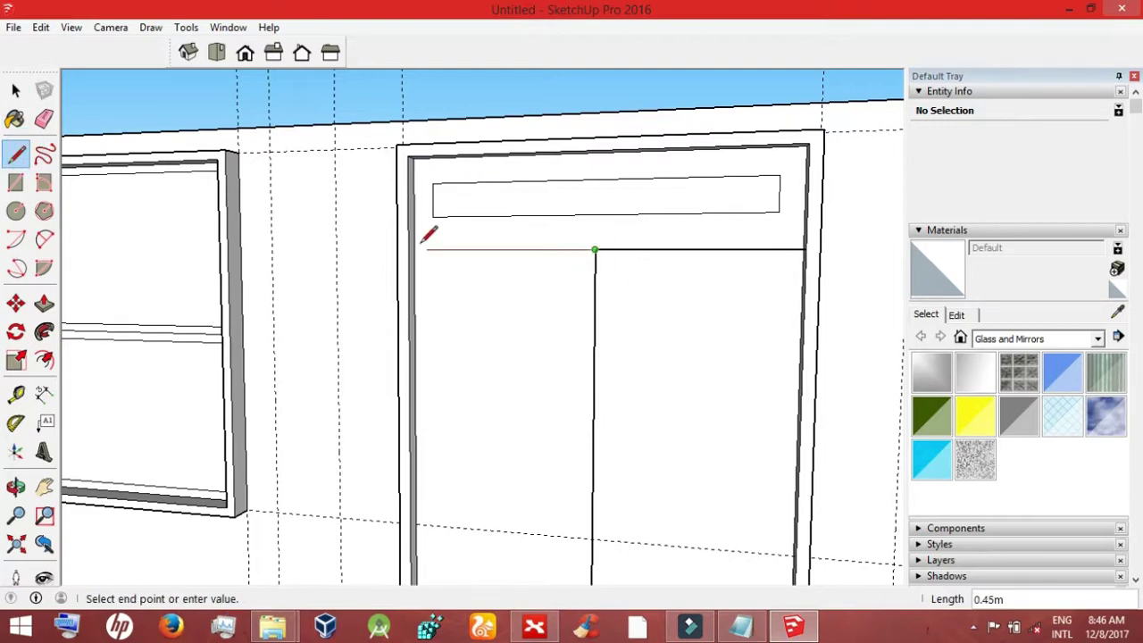
pyautogui.click(416, 250)
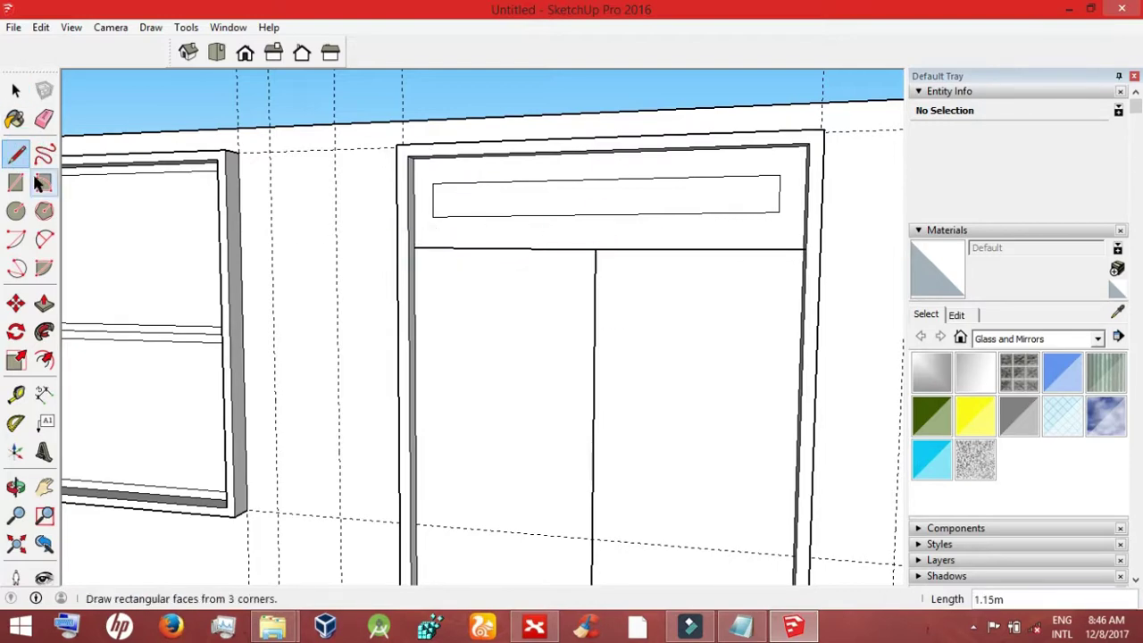
# Step: Verify the door face is closed and delete the right half of the divider line
pyautogui.click(15, 91)
pyautogui.click(487, 344)
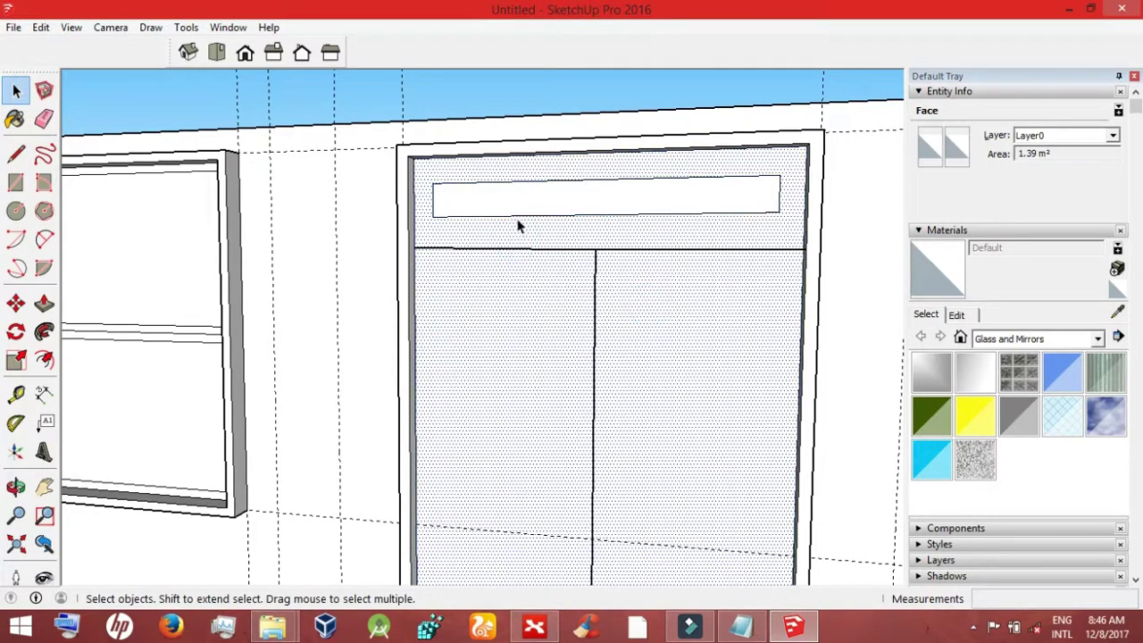
pyautogui.doubleClick(350, 304)
pyautogui.click(632, 251)
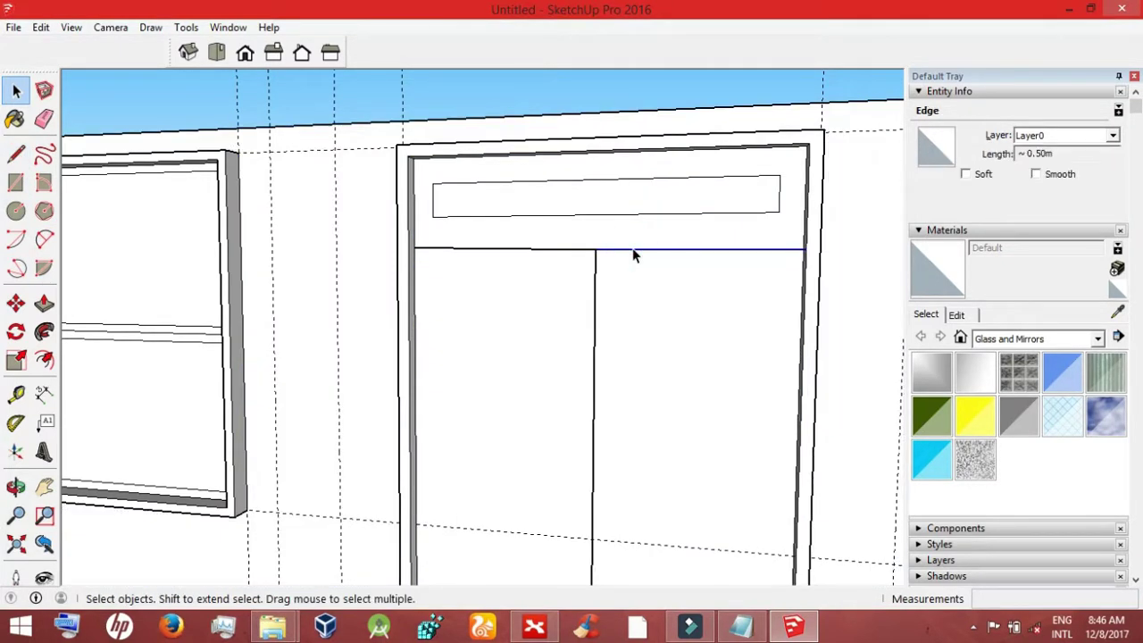
pyautogui.press('Delete')
# Step: Orbit to view the doorway at an angle and confirm the door face is closed
pyautogui.click(15, 487)
pyautogui.moveTo(401, 357)
pyautogui.mouseDown()
pyautogui.moveTo(829, 309)
pyautogui.moveTo(174, 280)
pyautogui.mouseUp()
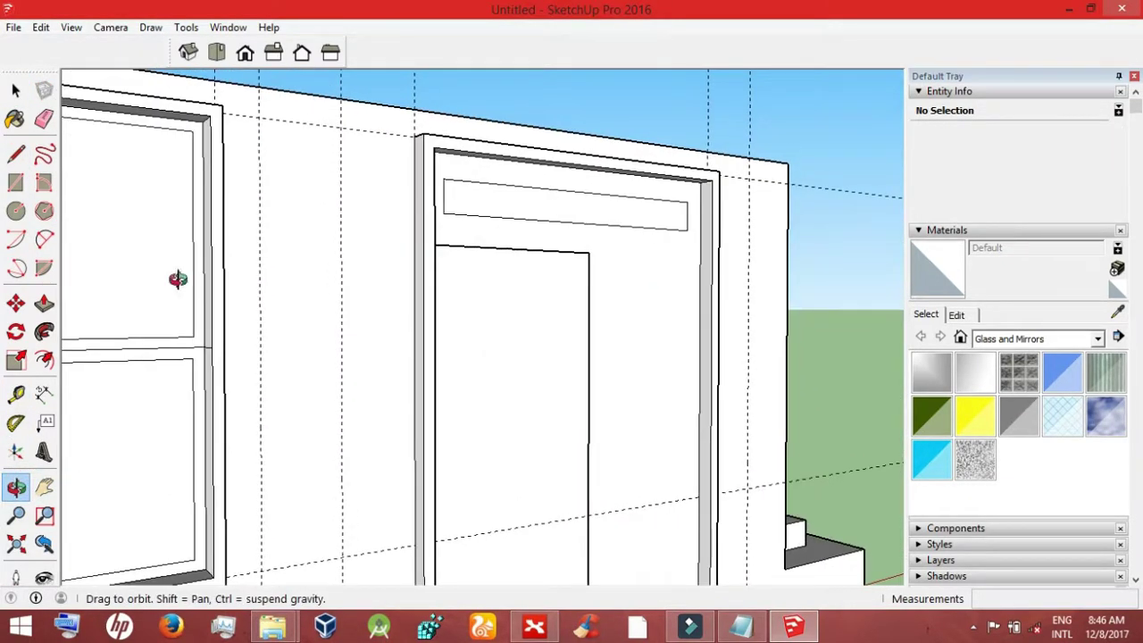
pyautogui.click(15, 153)
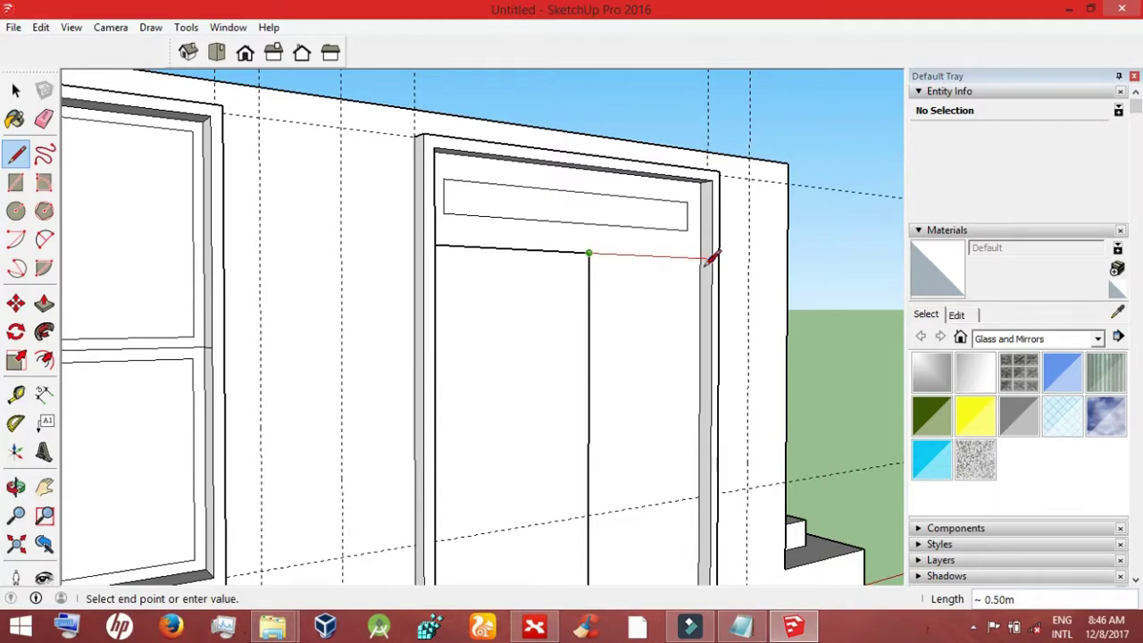
pyautogui.press('space')
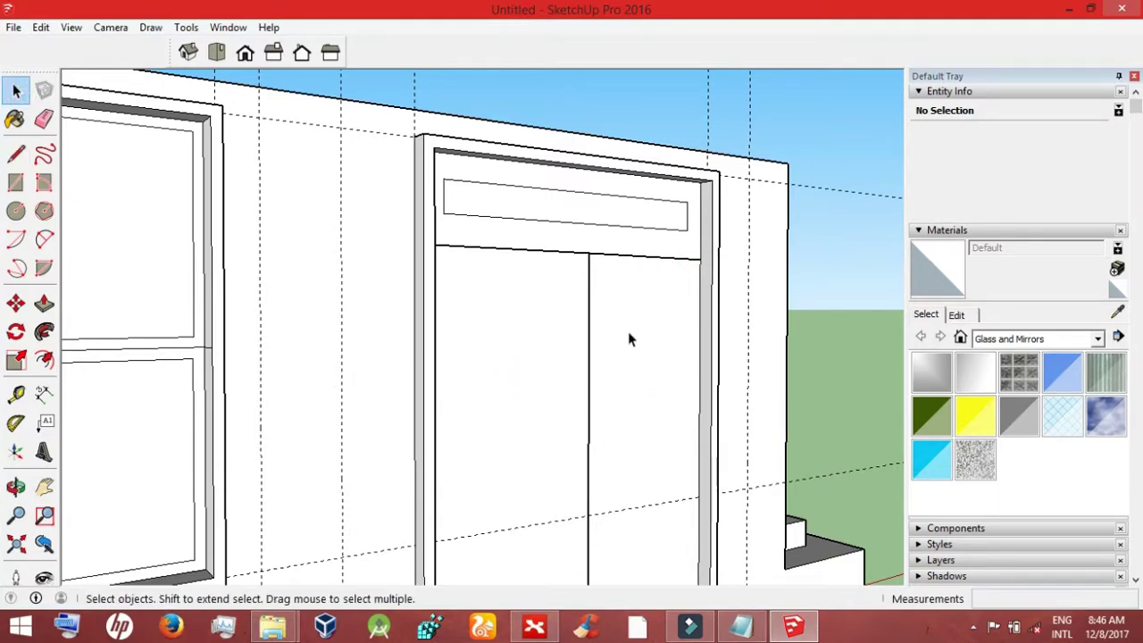
pyautogui.click(654, 302)
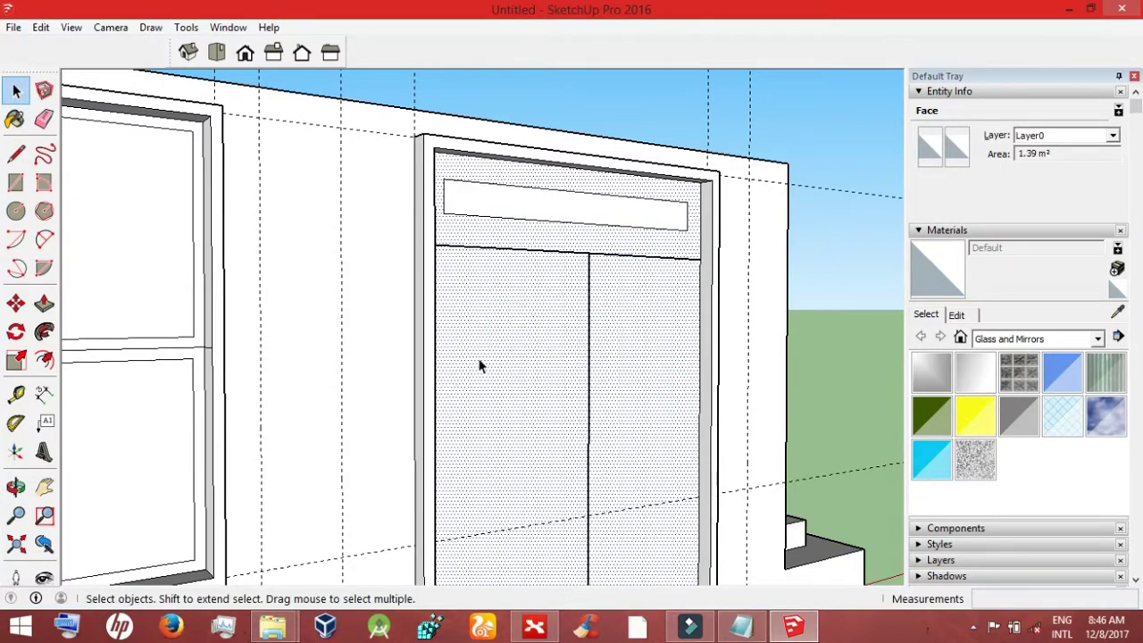
pyautogui.press('r')
pyautogui.click(588, 254)
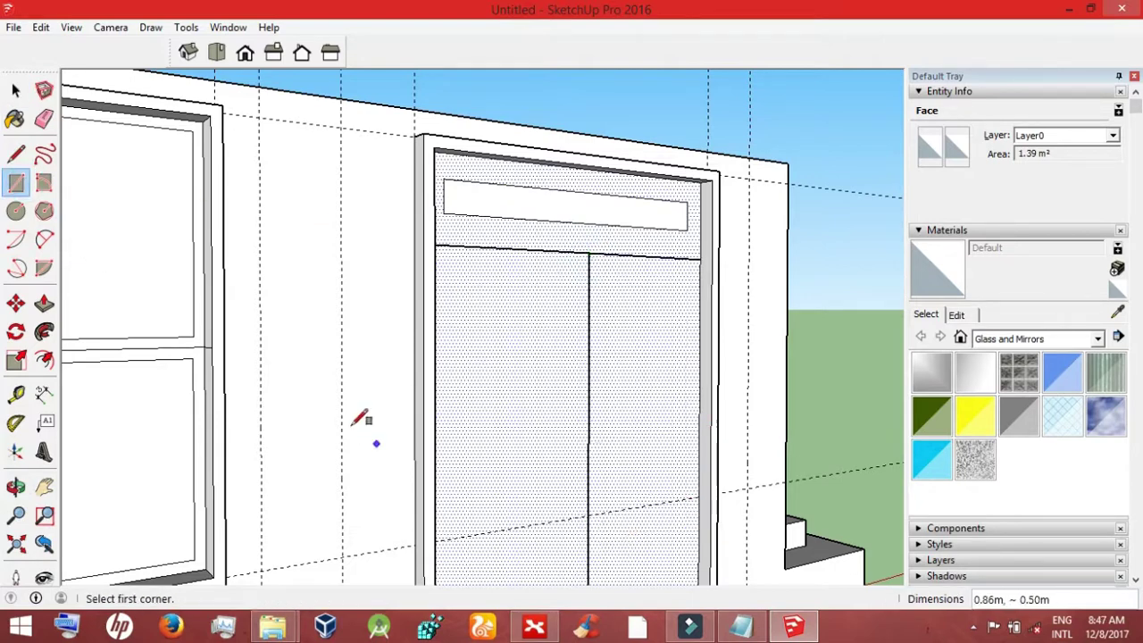
pyautogui.press('space')
# Step: Trace a roughly 0.50 m × 1.22 m rectangle over the right door leaf from the centre line
pyautogui.scroll(-2, 463, 420)
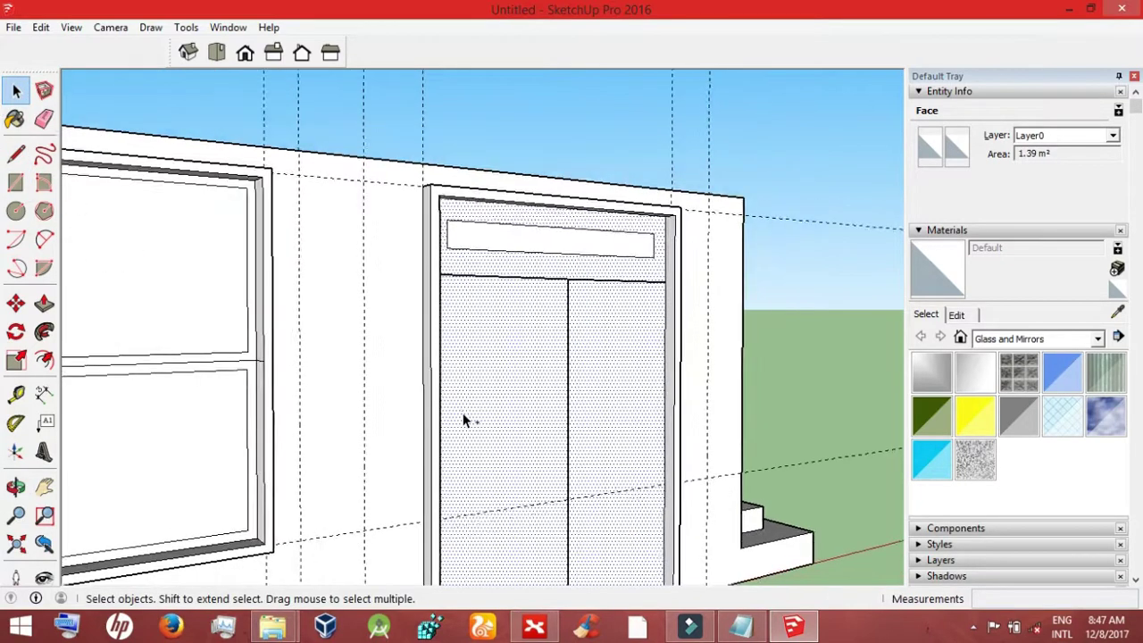
pyautogui.scroll(-2, 463, 421)
pyautogui.scroll(-1, 463, 421)
pyautogui.press('r')
pyautogui.click(542, 312)
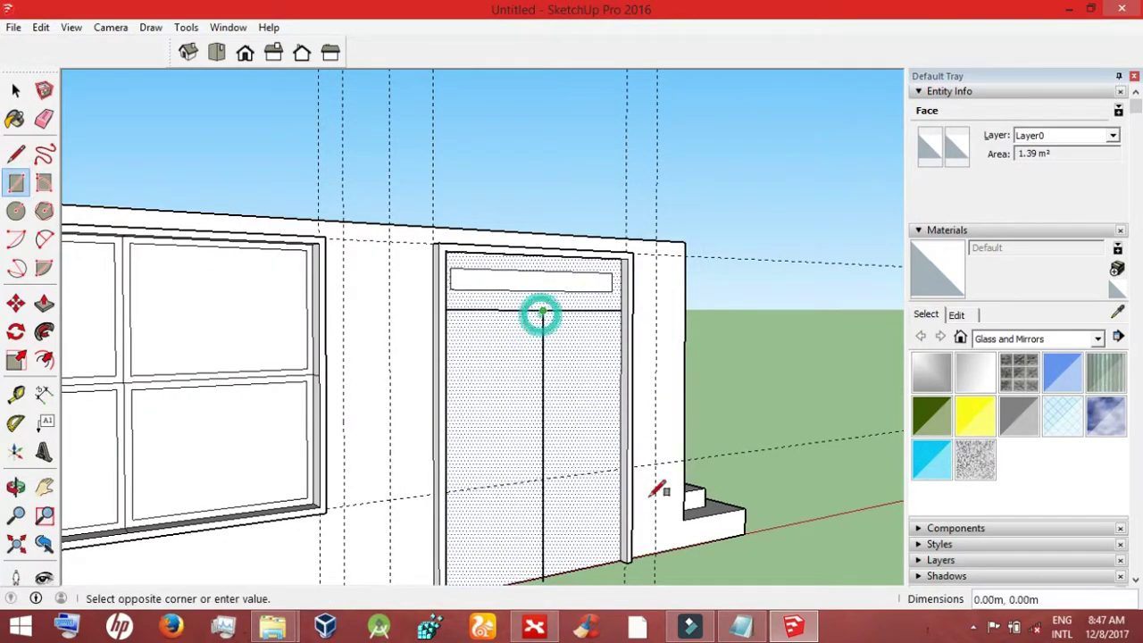
pyautogui.click(620, 558)
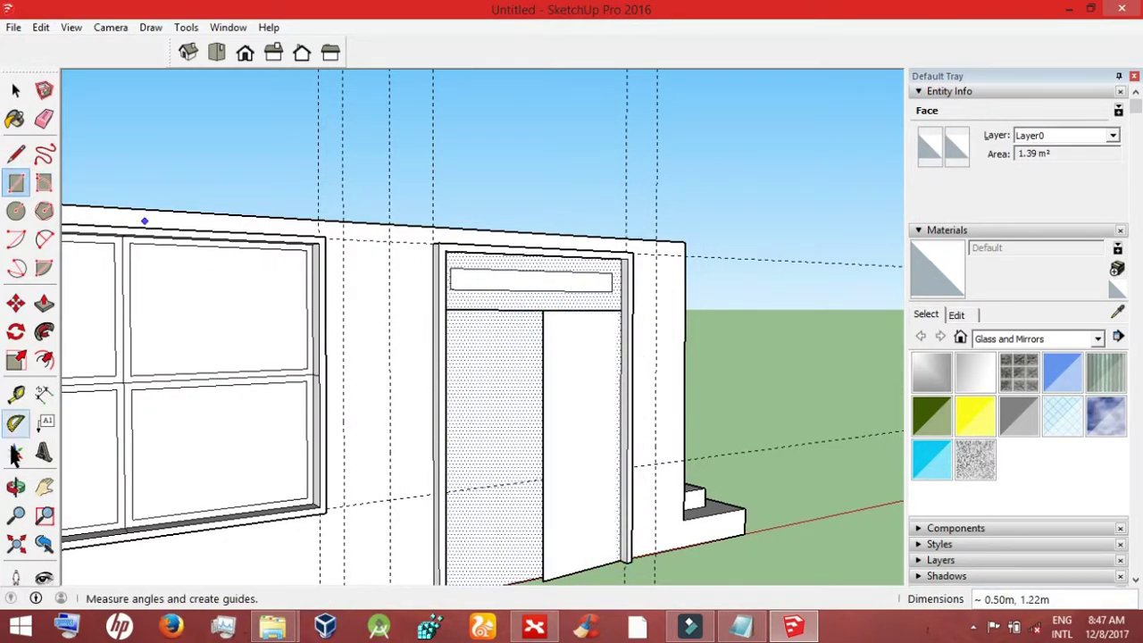
# Step: Face the door front-on and draw a rectangle over the left door leaf to make it its own face
pyautogui.click(15, 485)
pyautogui.moveTo(492, 471)
pyautogui.mouseDown()
pyautogui.moveTo(312, 359)
pyautogui.moveTo(172, 312)
pyautogui.mouseUp()
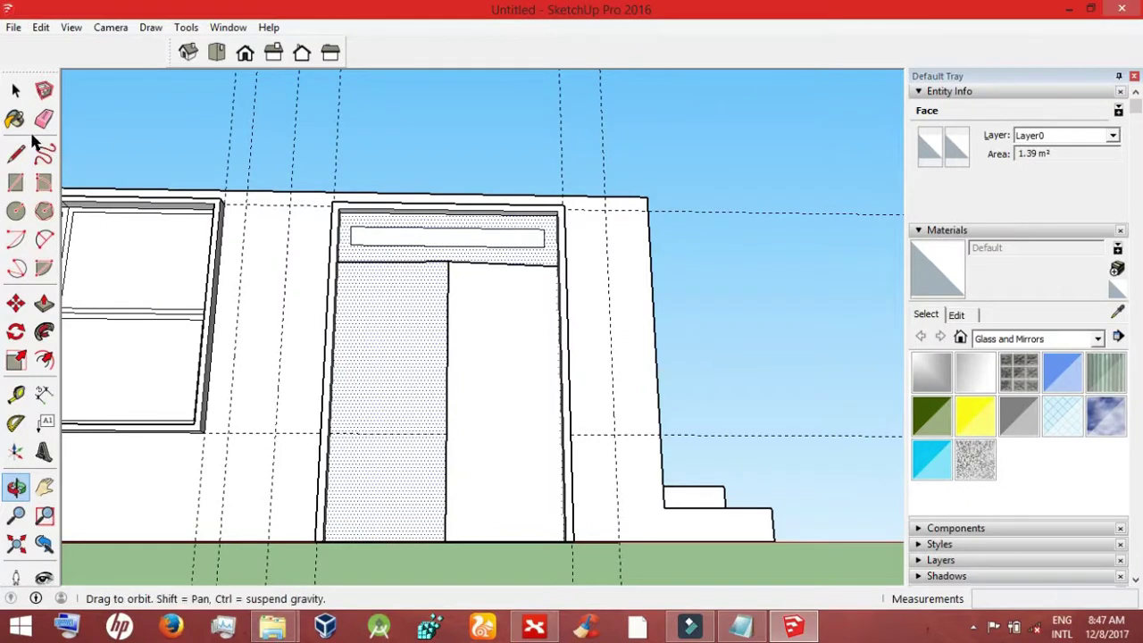
pyautogui.click(15, 181)
pyautogui.click(448, 261)
pyautogui.click(327, 540)
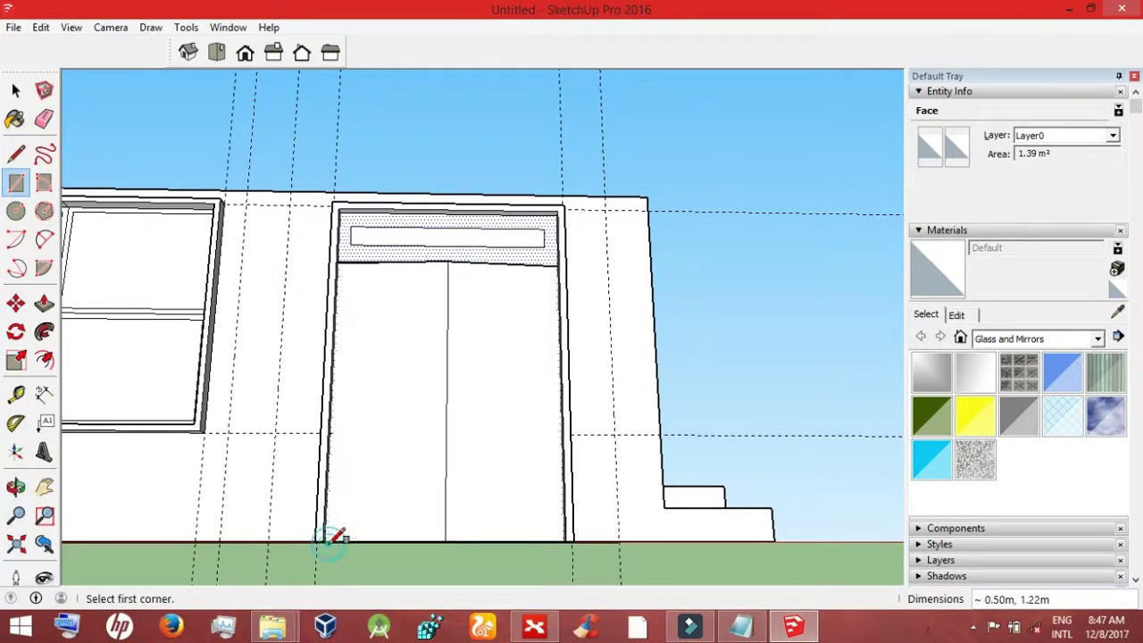
pyautogui.press('space')
pyautogui.click(508, 142)
pyautogui.click(464, 357)
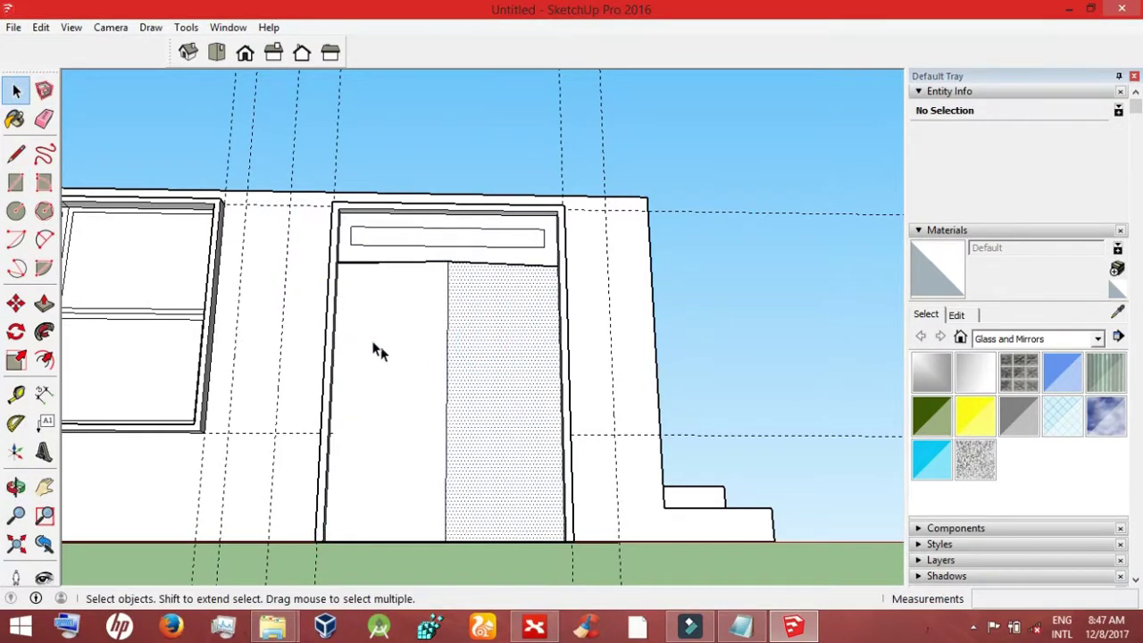
pyautogui.click(381, 347)
pyautogui.click(554, 109)
# Step: Offset inner frame outlines inside both door leaves and the transom
pyautogui.click(44, 359)
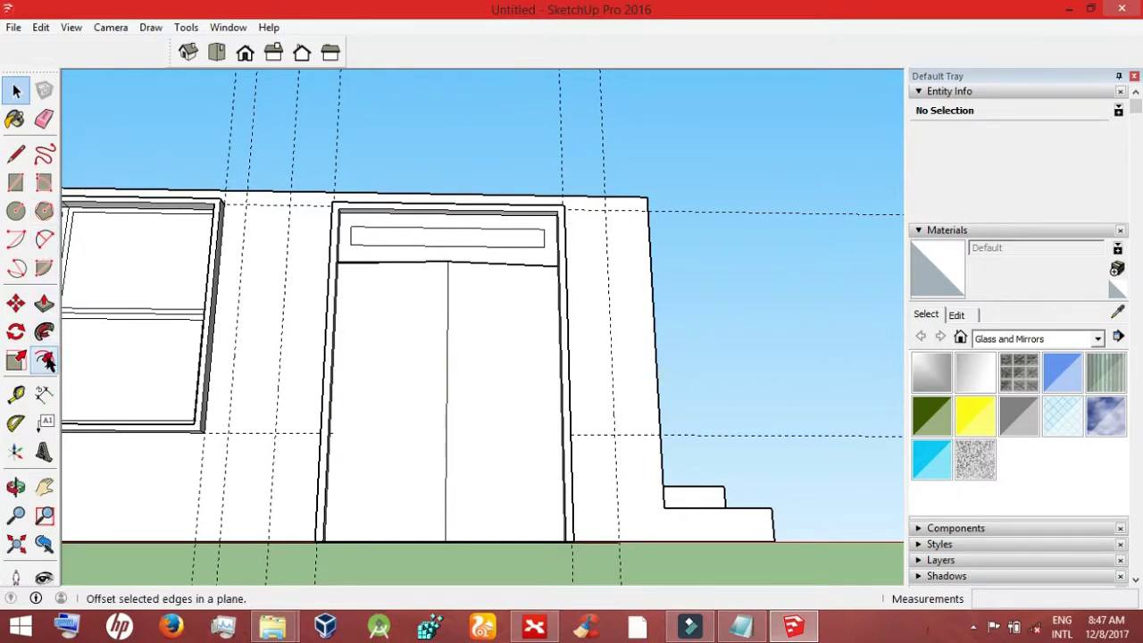
pyautogui.click(403, 278)
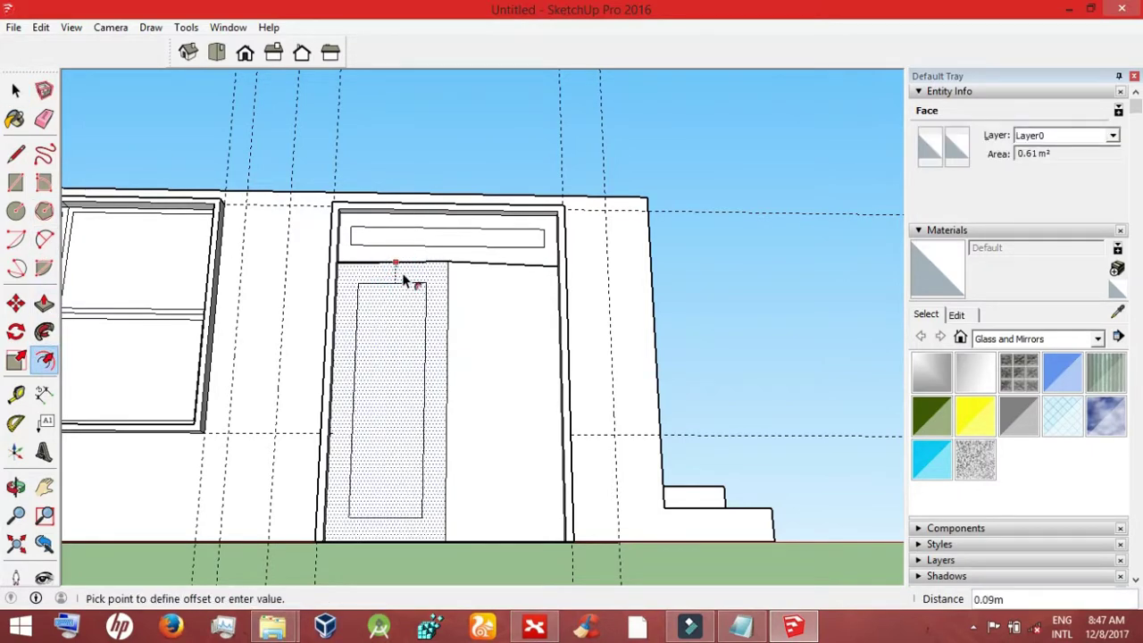
pyautogui.click(485, 270)
pyautogui.click(491, 276)
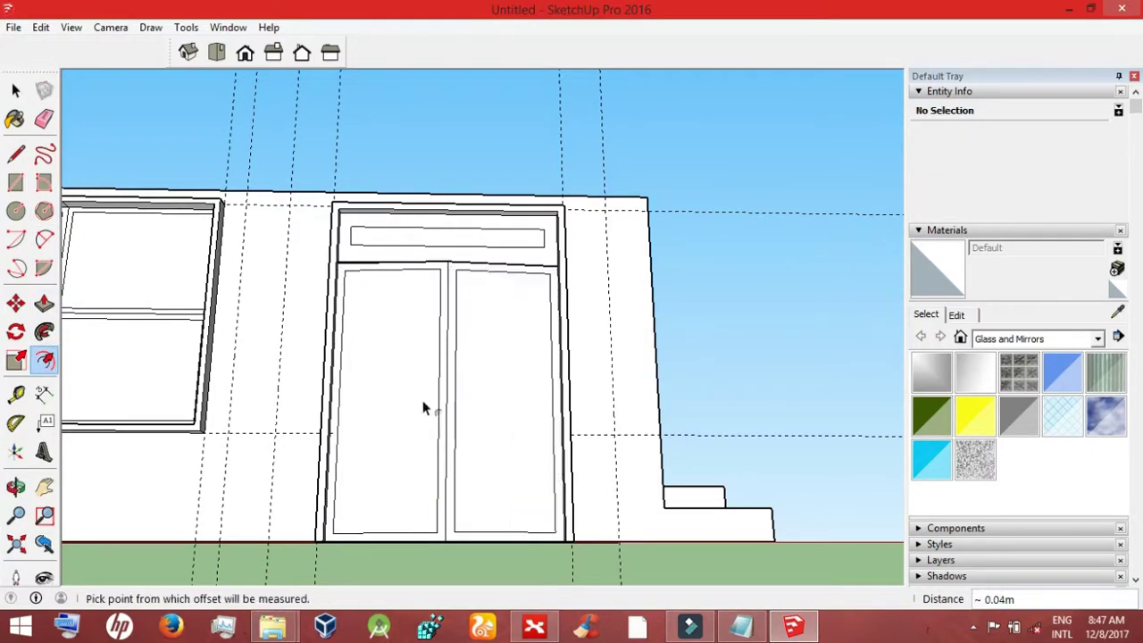
pyautogui.click(359, 259)
# Step: Push/Pull the right leaf's inner panel and the transom faces to recess them
pyautogui.click(44, 303)
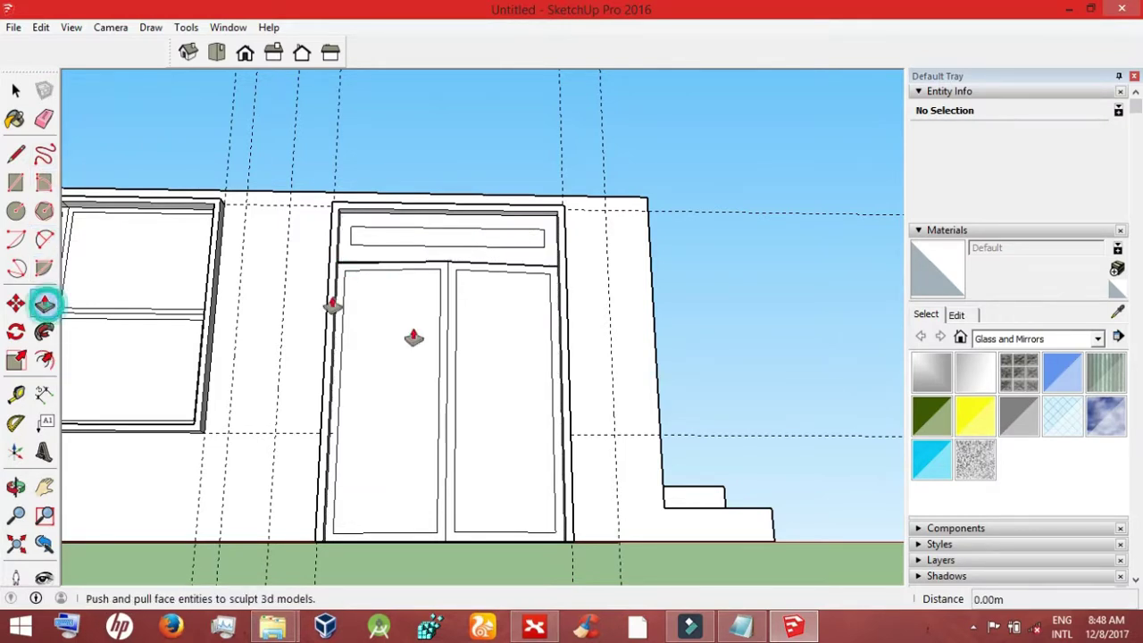
pyautogui.click(453, 292)
pyautogui.click(446, 297)
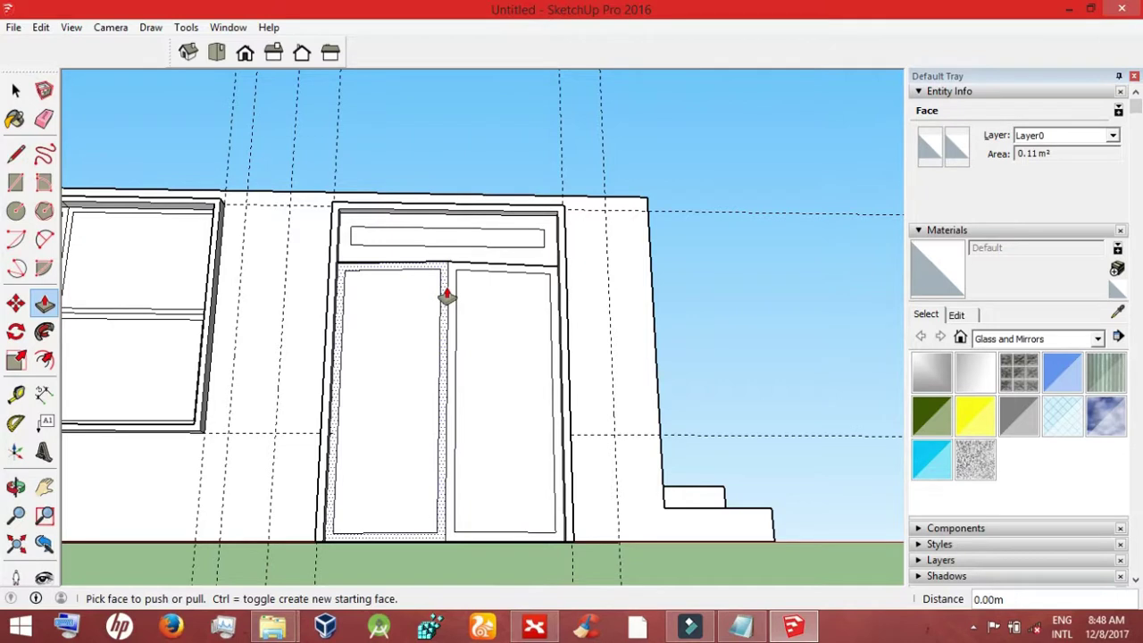
pyautogui.click(391, 243)
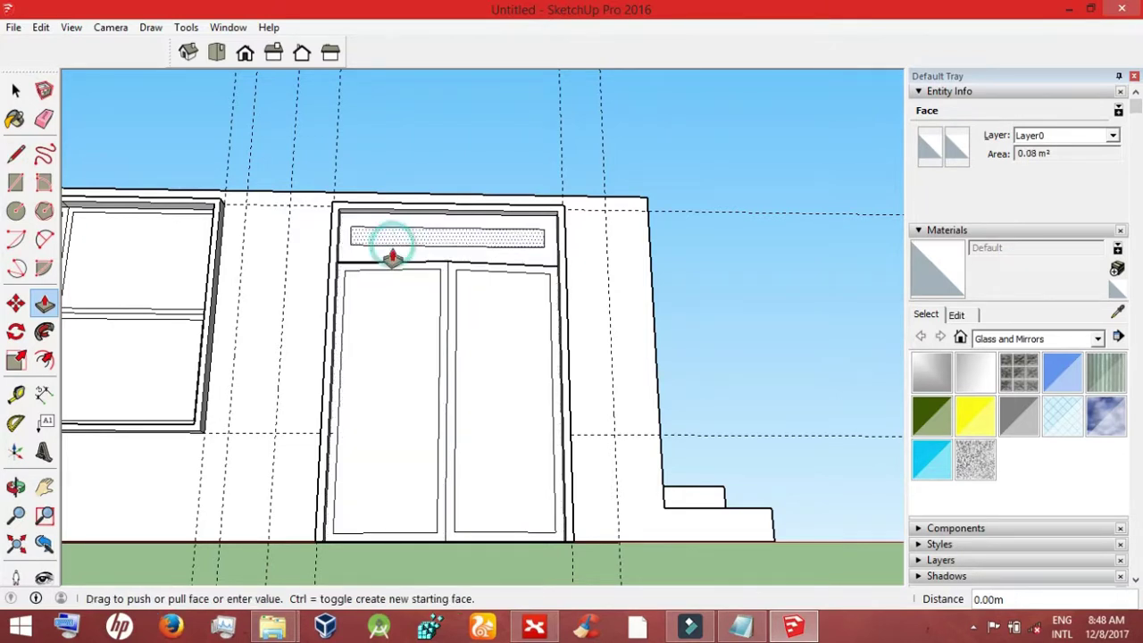
pyautogui.click(390, 251)
pyautogui.click(401, 256)
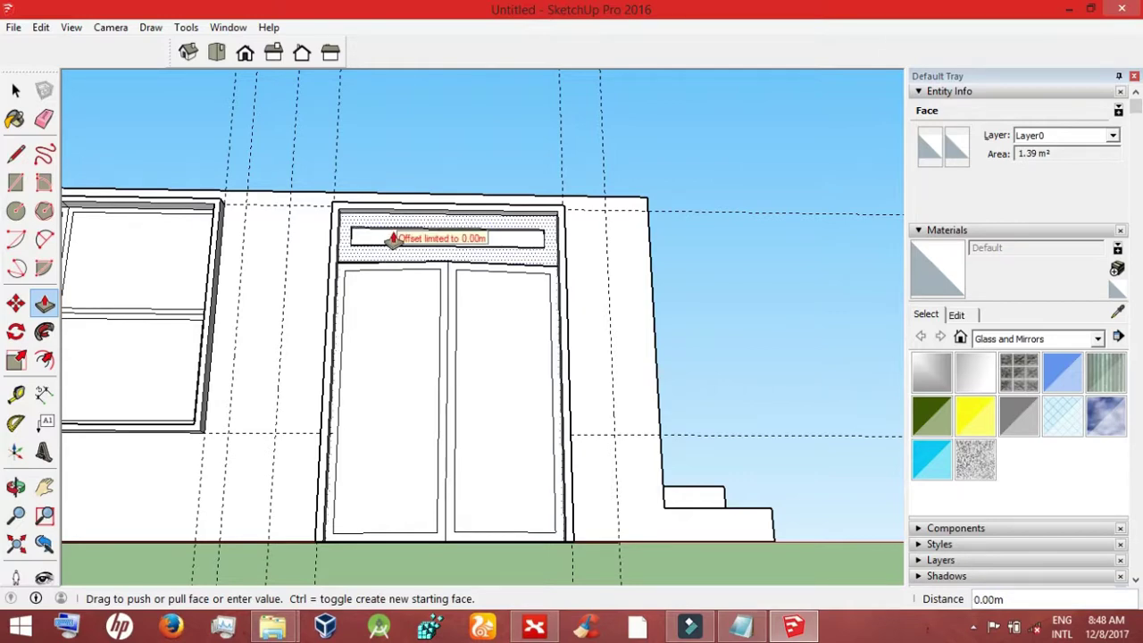
pyautogui.click(393, 240)
pyautogui.click(15, 90)
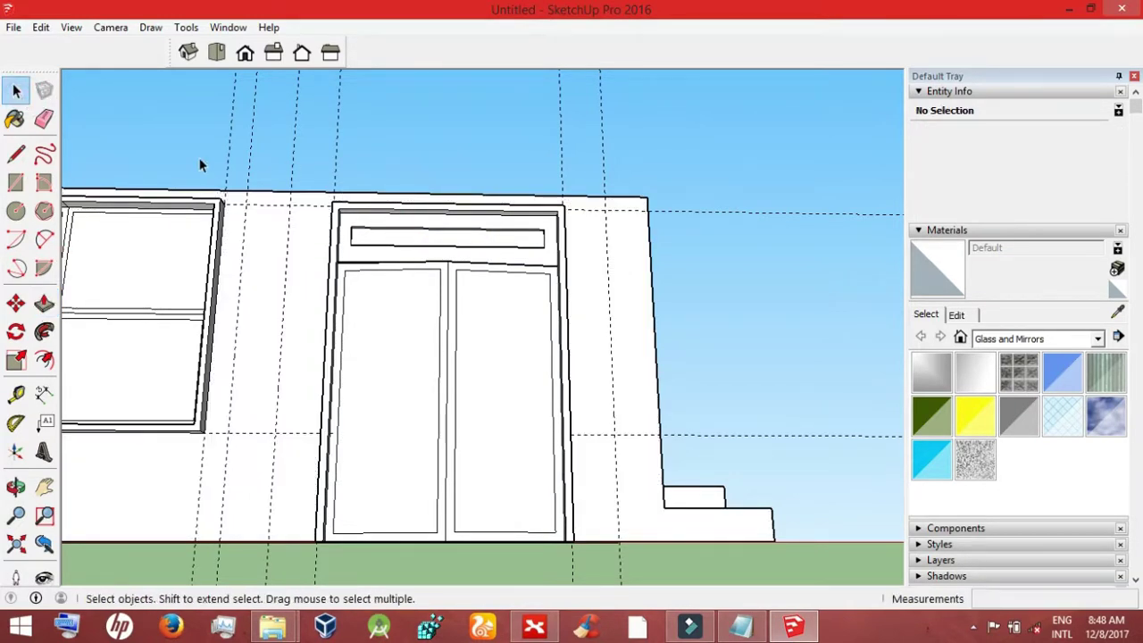
pyautogui.scroll(-1, 259, 341)
pyautogui.scroll(-2, 259, 341)
pyautogui.scroll(-2, 259, 340)
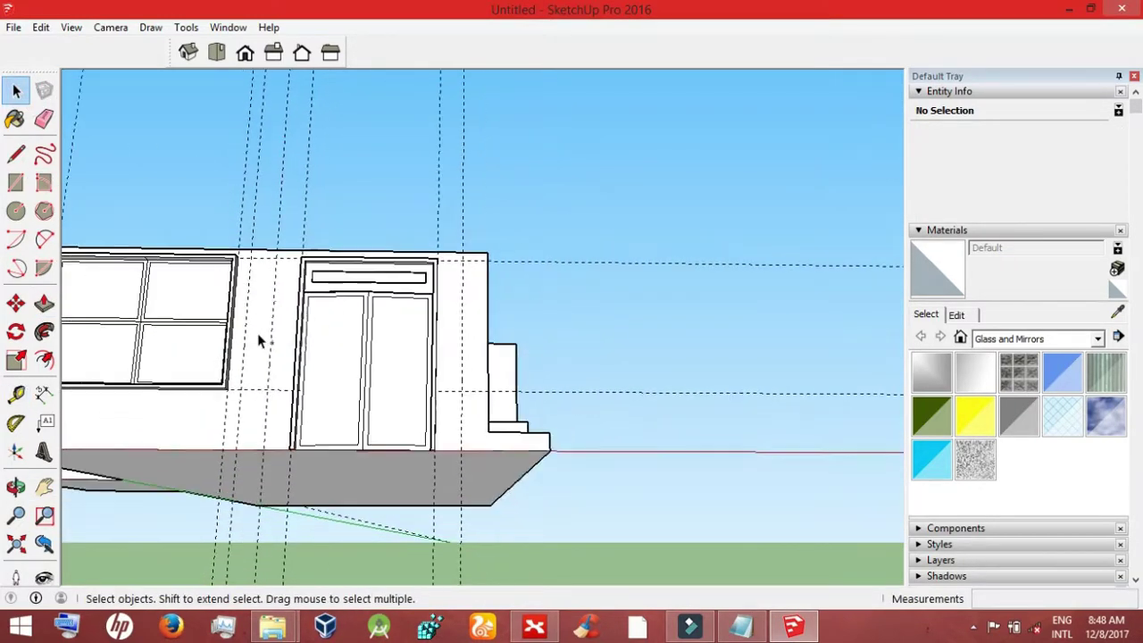
pyautogui.click(15, 486)
pyautogui.moveTo(223, 375)
pyautogui.mouseDown()
pyautogui.moveTo(310, 377)
pyautogui.moveTo(360, 324)
pyautogui.moveTo(231, 377)
pyautogui.mouseUp()
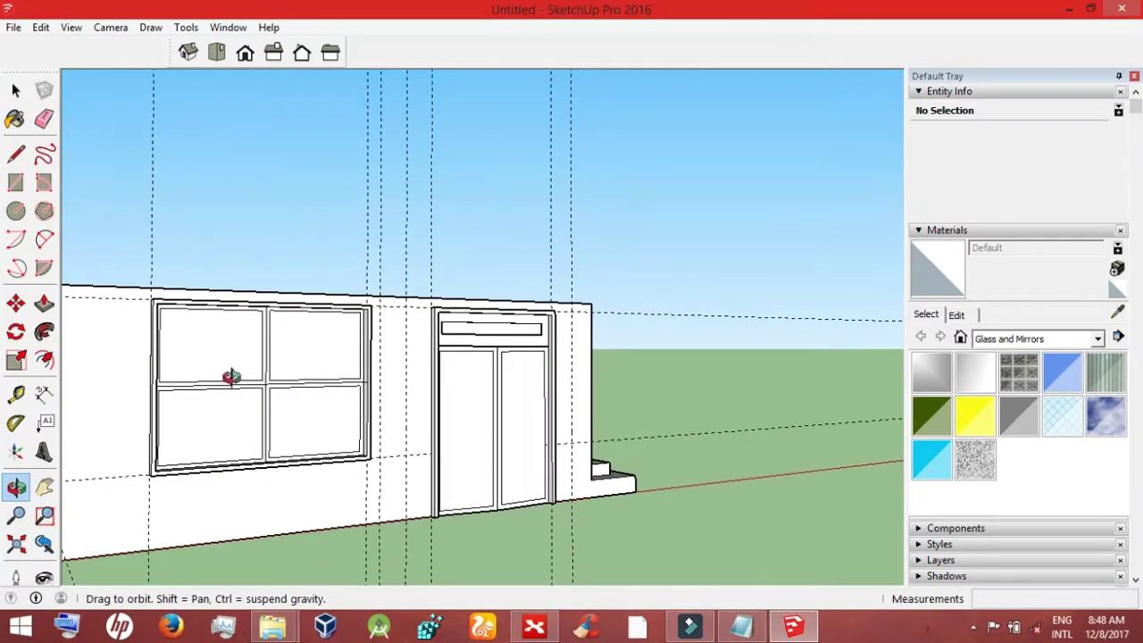
pyautogui.moveTo(222, 450); pyautogui.dragTo(183, 399)
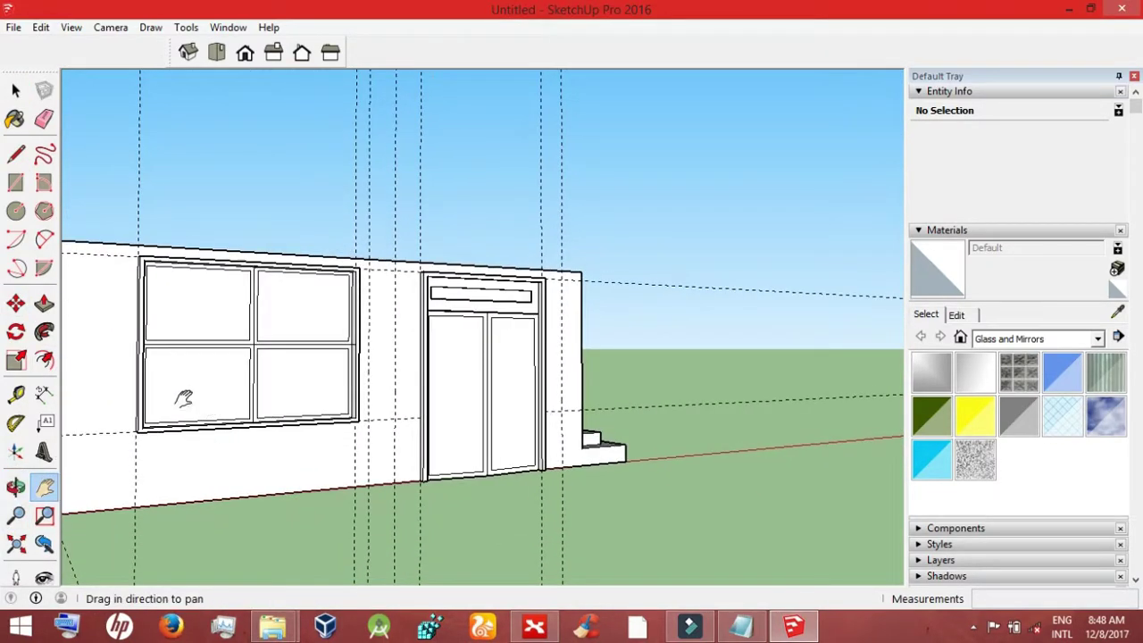
pyautogui.click(36, 307)
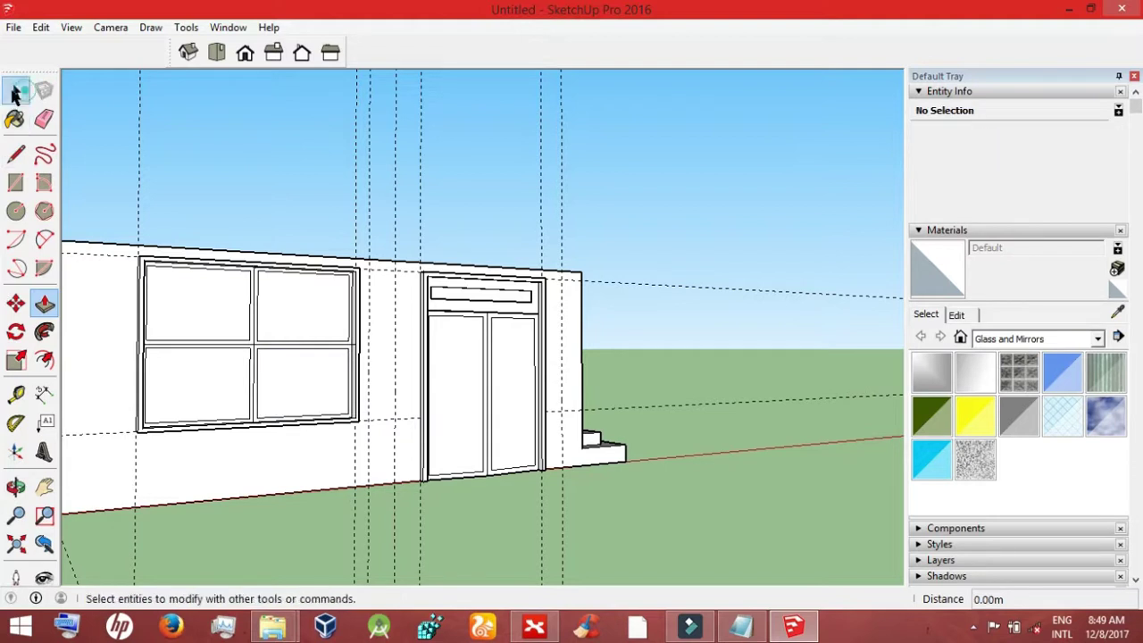
pyautogui.click(15, 91)
pyautogui.click(255, 351)
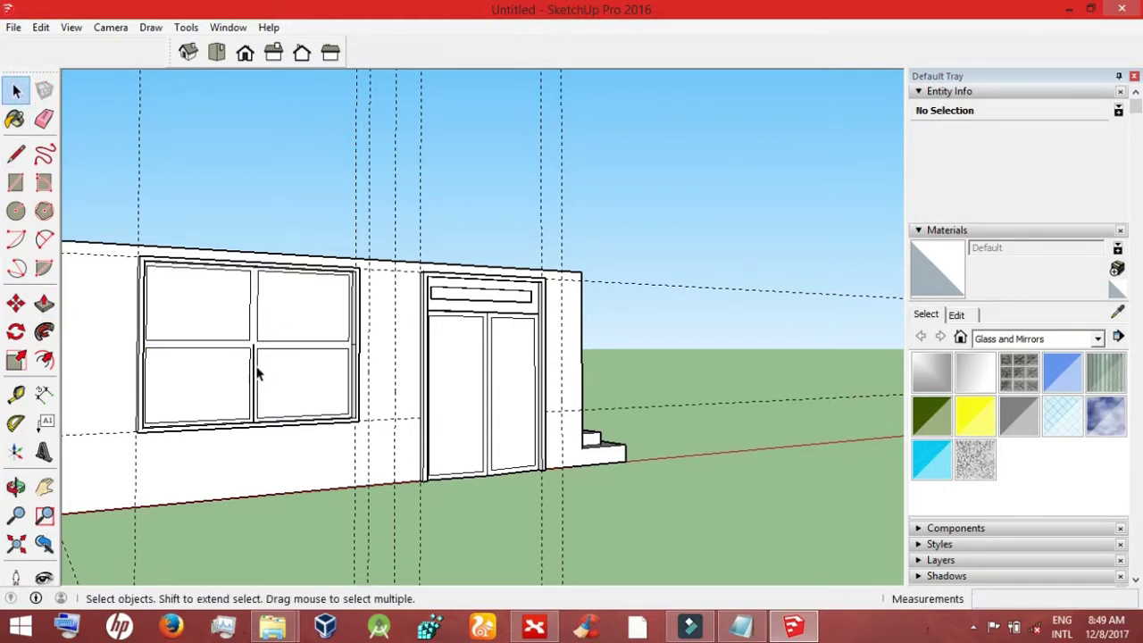
pyautogui.click(254, 376)
pyautogui.click(251, 371)
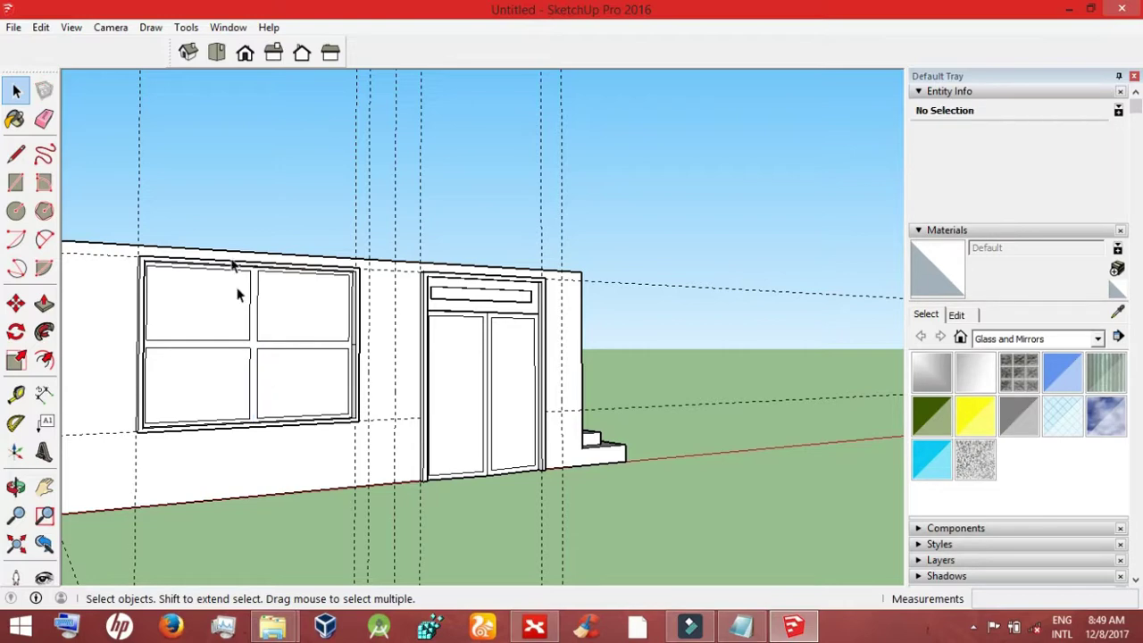
pyautogui.click(356, 351)
pyautogui.click(273, 329)
pyautogui.click(16, 487)
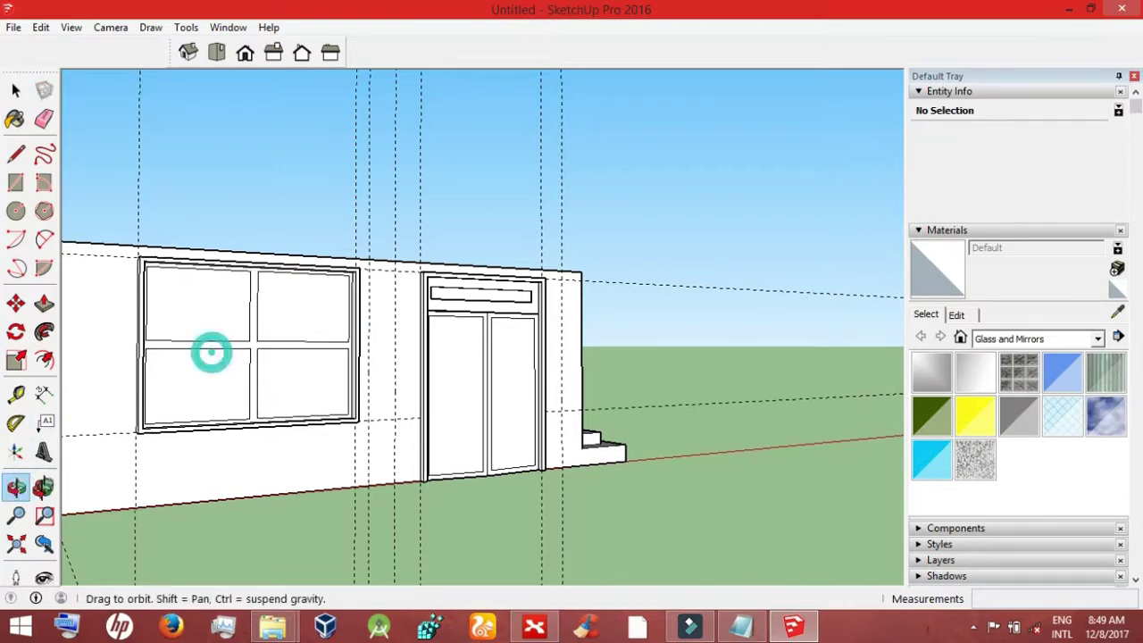
pyautogui.moveTo(212, 353); pyautogui.dragTo(133, 384)
pyautogui.click(16, 90)
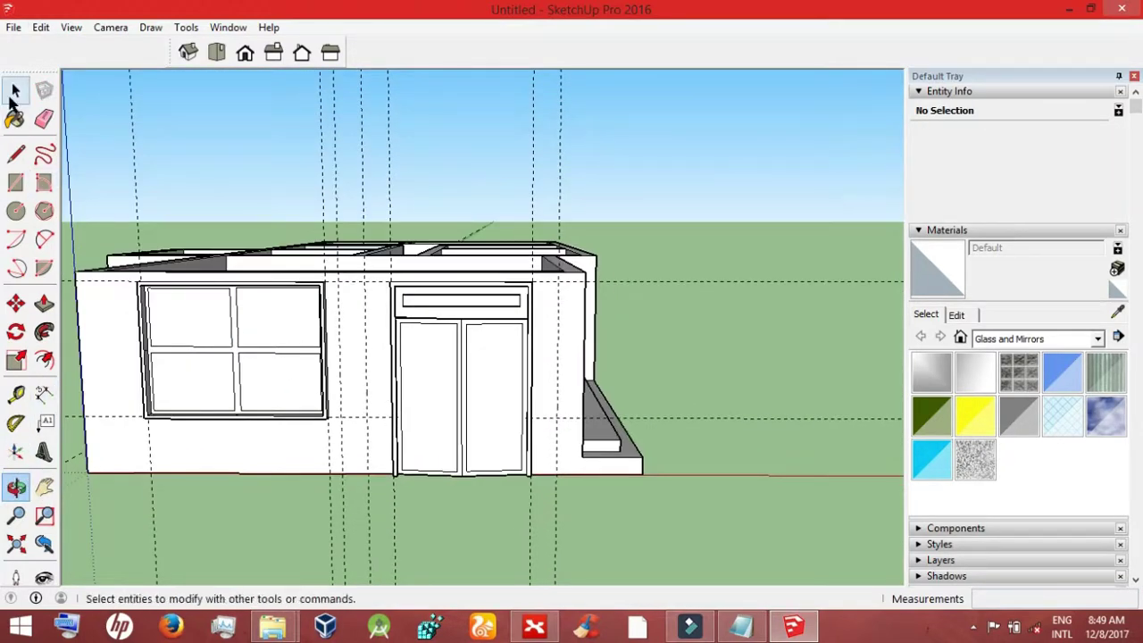
pyautogui.click(148, 357)
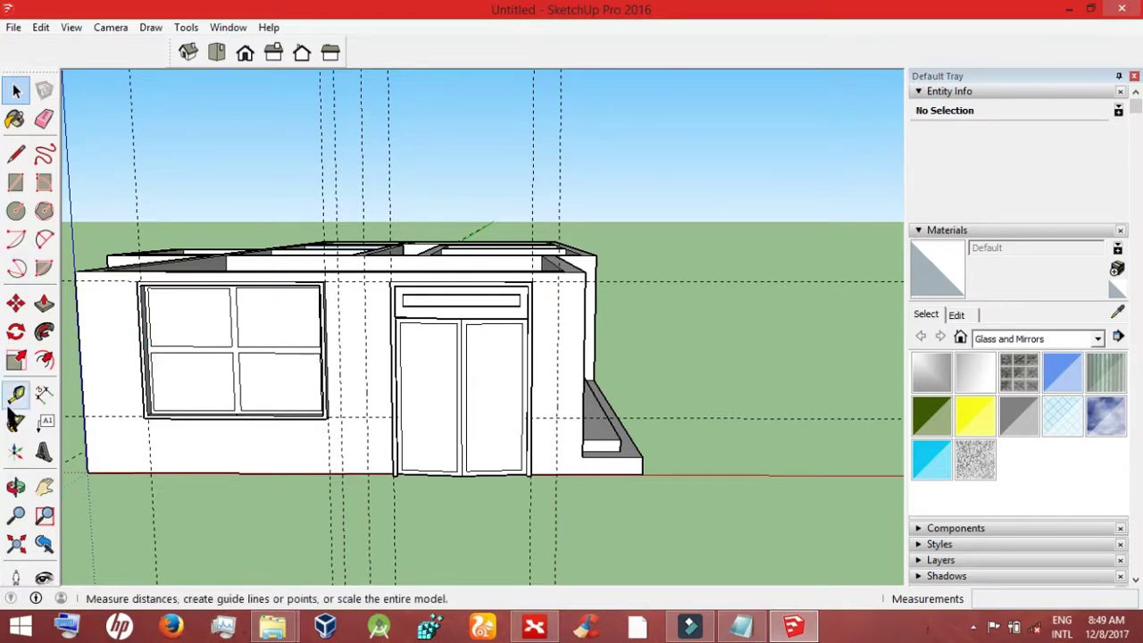
pyautogui.click(16, 487)
pyautogui.moveTo(184, 366)
pyautogui.mouseDown()
pyautogui.moveTo(268, 462)
pyautogui.moveTo(76, 507)
pyautogui.mouseUp()
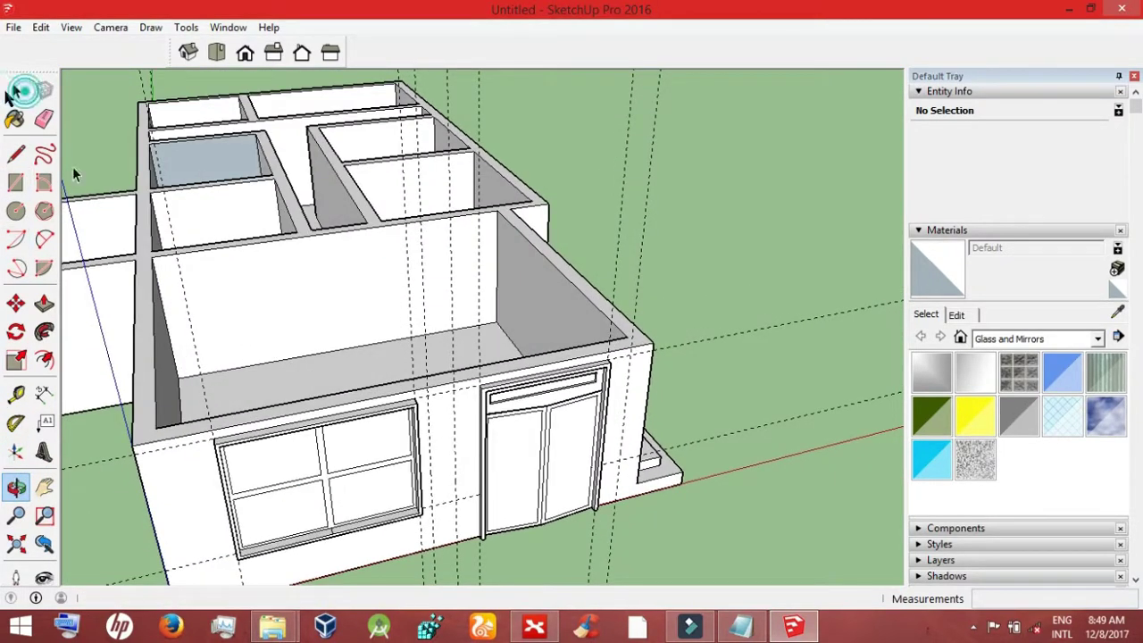
pyautogui.click(15, 90)
pyautogui.click(329, 534)
pyautogui.click(16, 487)
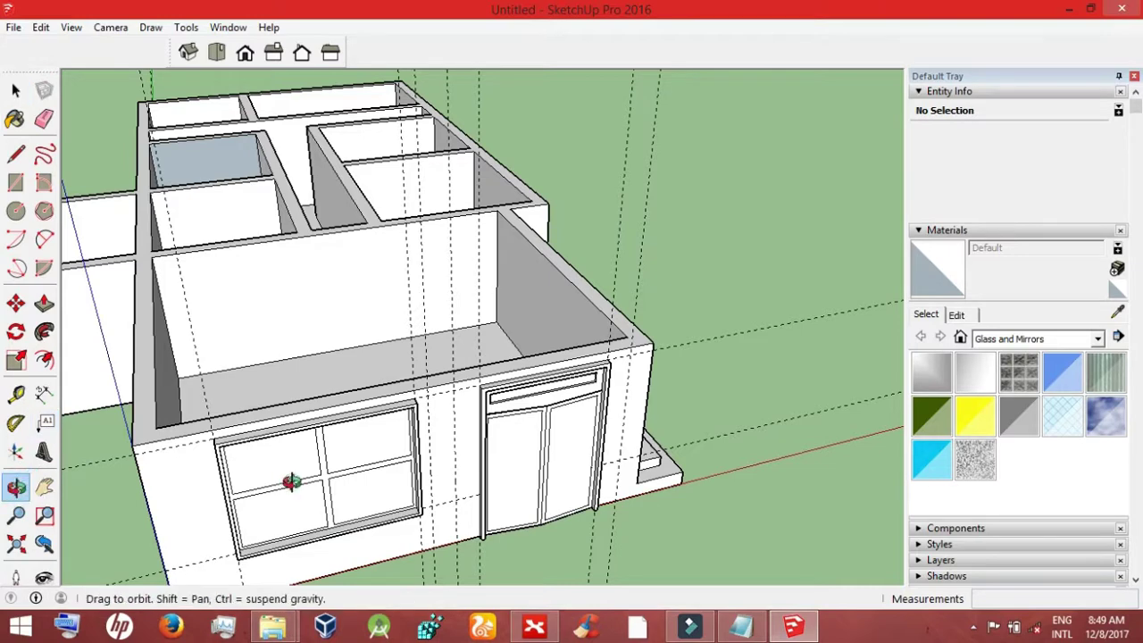
pyautogui.moveTo(291, 482)
pyautogui.mouseDown()
pyautogui.moveTo(266, 276)
pyautogui.moveTo(313, 158)
pyautogui.mouseUp()
# Step: Push the lower window pane back into its frame
pyautogui.press('space')
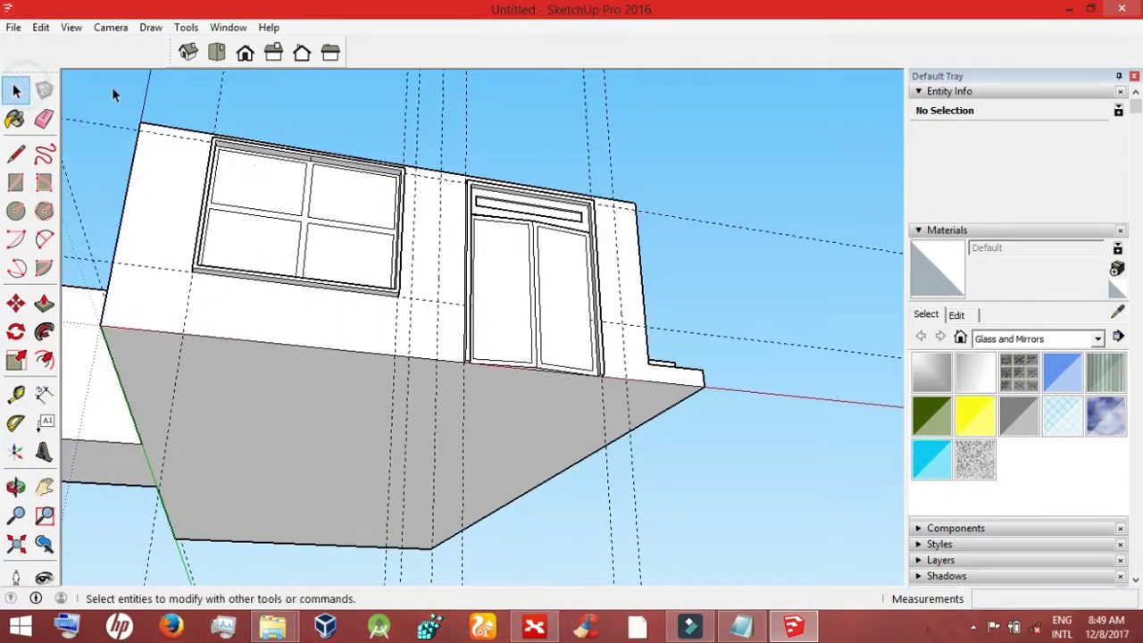
pyautogui.click(314, 164)
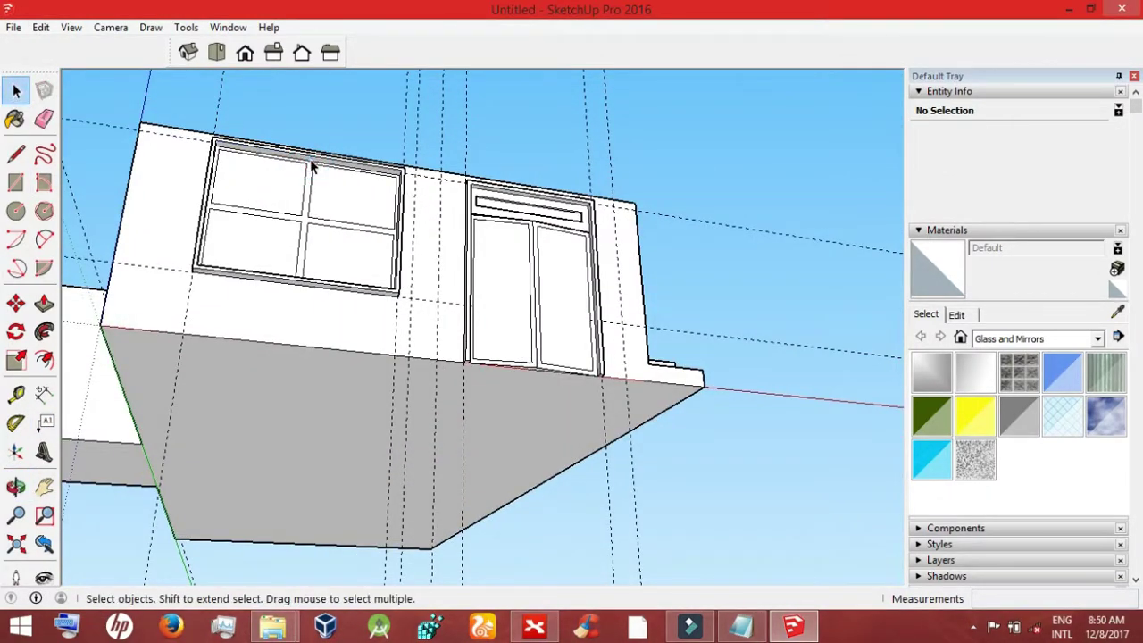
pyautogui.click(42, 305)
pyautogui.click(298, 265)
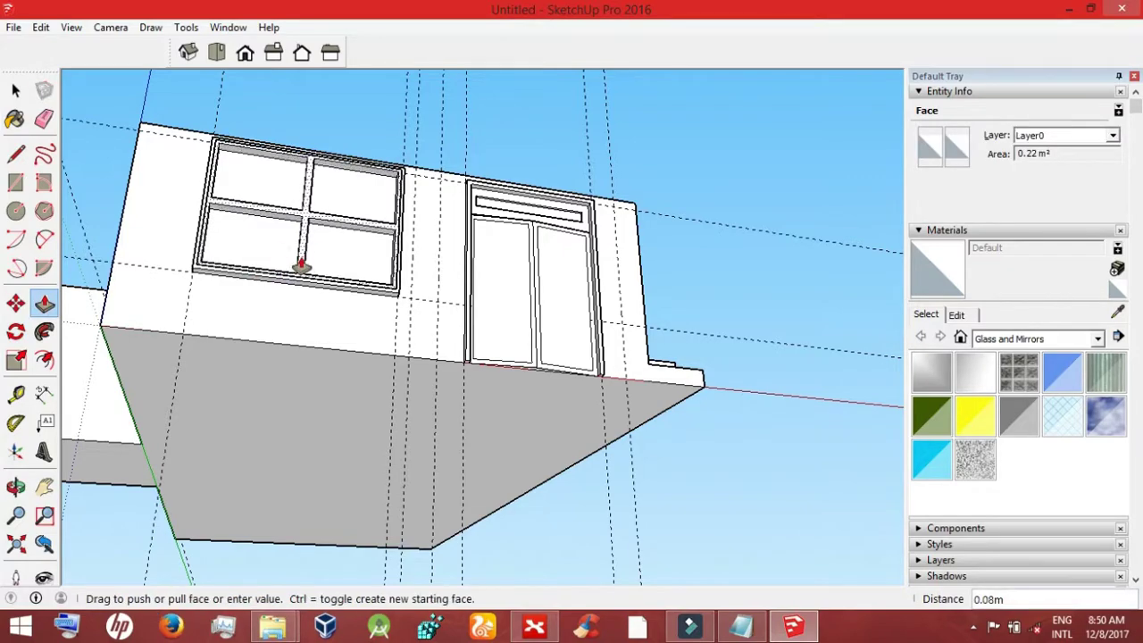
pyautogui.click(301, 264)
pyautogui.click(15, 90)
# Step: Recess another window pane after viewing the front and looking down into the building
pyautogui.click(15, 487)
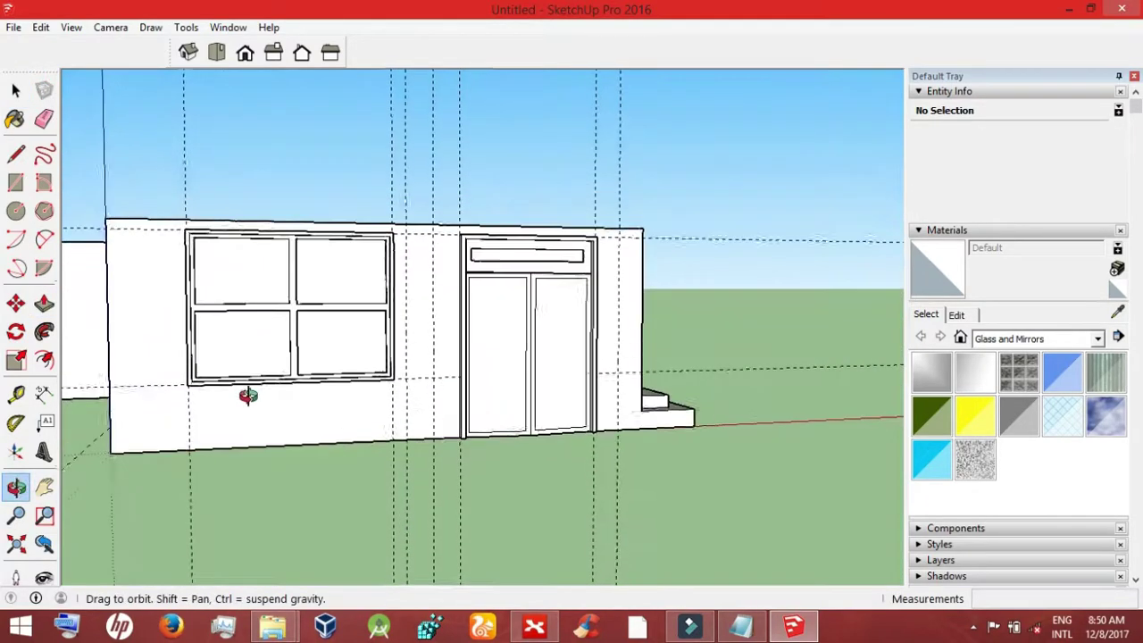
pyautogui.moveTo(245, 395)
pyautogui.mouseDown()
pyautogui.moveTo(443, 468)
pyautogui.moveTo(334, 436)
pyautogui.mouseUp()
pyautogui.click(44, 304)
pyautogui.click(276, 315)
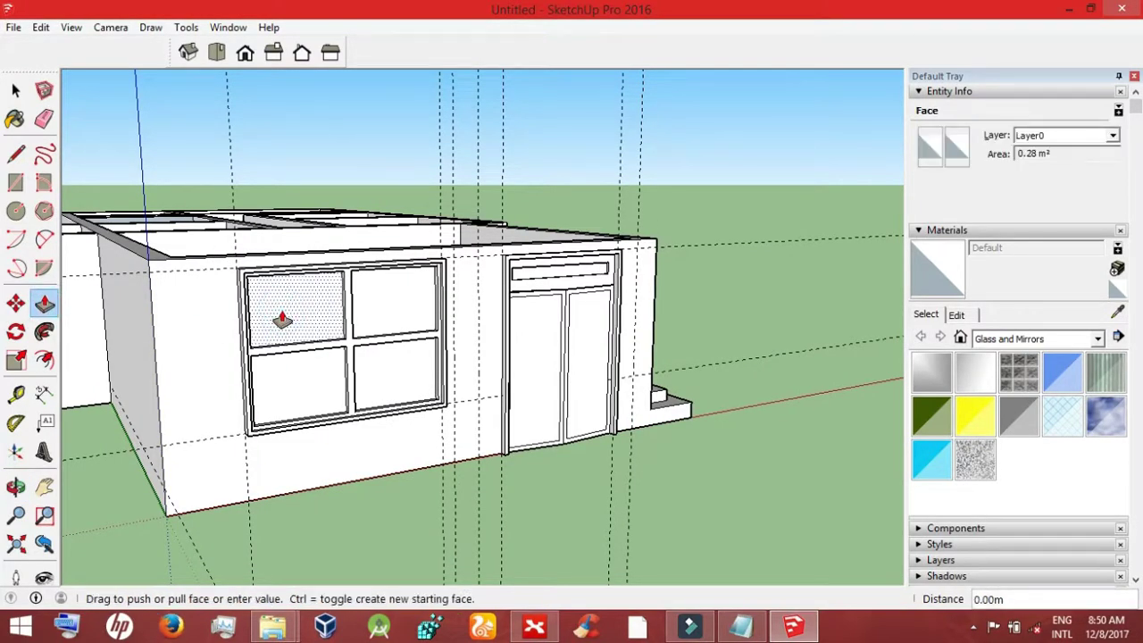
pyautogui.click(276, 315)
pyautogui.click(15, 486)
pyautogui.moveTo(268, 500)
pyautogui.mouseDown()
pyautogui.moveTo(429, 513)
pyautogui.moveTo(187, 434)
pyautogui.mouseUp()
pyautogui.press('p')
pyautogui.click(448, 426)
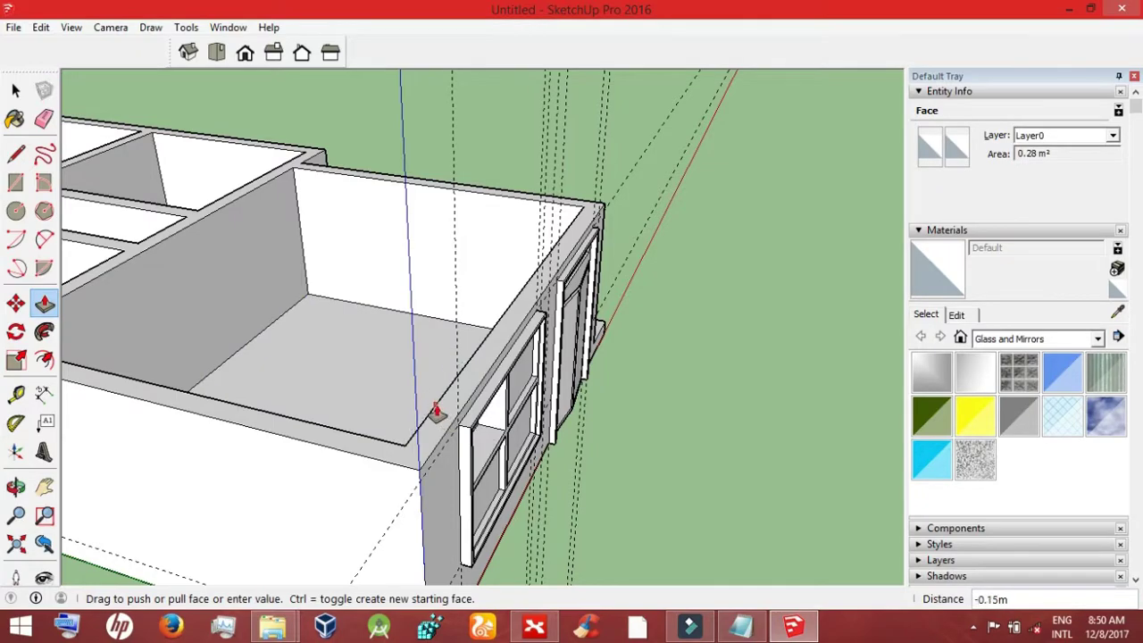
pyautogui.click(436, 412)
# Step: Push the remaining window pane faces slightly into the wall
pyautogui.click(15, 486)
pyautogui.moveTo(676, 426)
pyautogui.mouseDown()
pyautogui.moveTo(386, 375)
pyautogui.moveTo(822, 421)
pyautogui.moveTo(794, 398)
pyautogui.moveTo(380, 339)
pyautogui.moveTo(299, 295)
pyautogui.moveTo(383, 387)
pyautogui.moveTo(481, 446)
pyautogui.mouseUp()
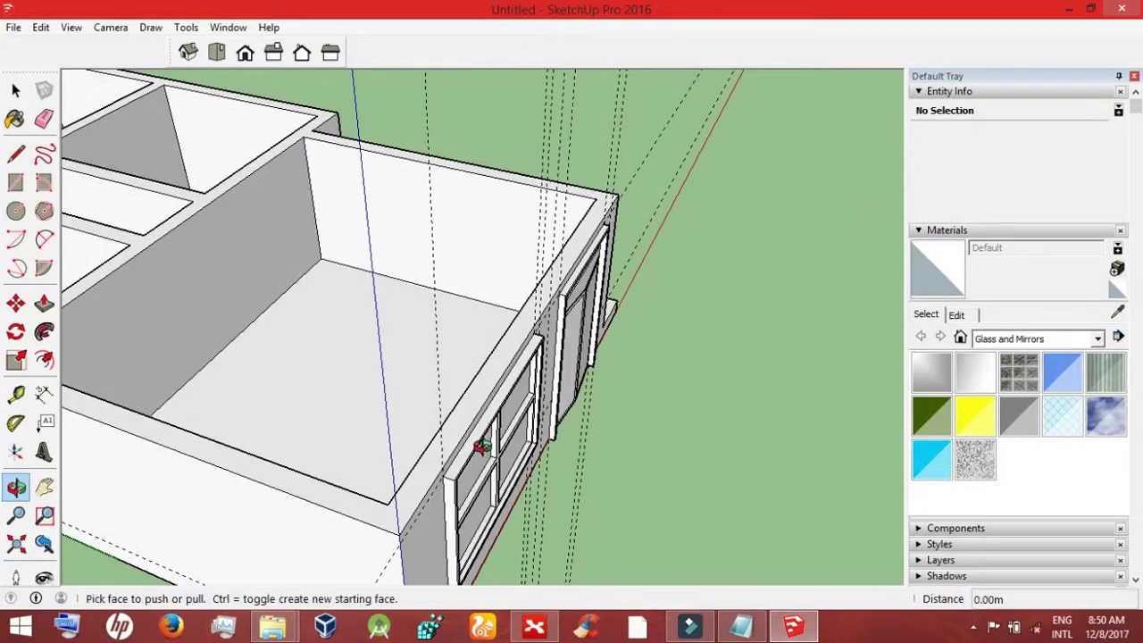
pyautogui.click(44, 303)
pyautogui.click(442, 446)
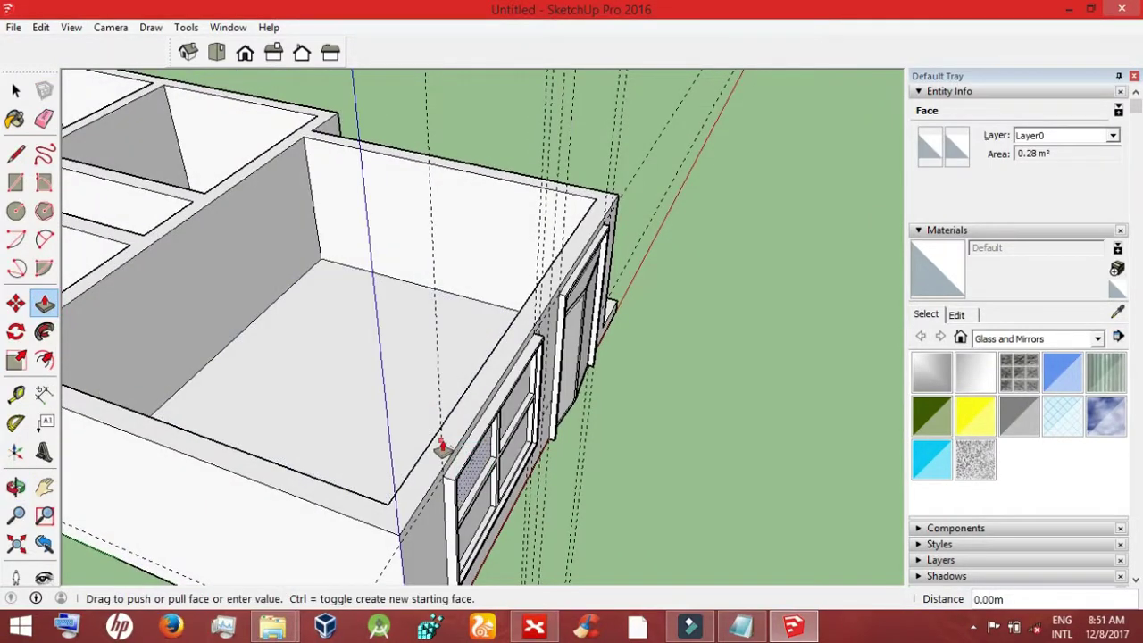
pyautogui.click(510, 403)
pyautogui.click(529, 442)
pyautogui.click(471, 505)
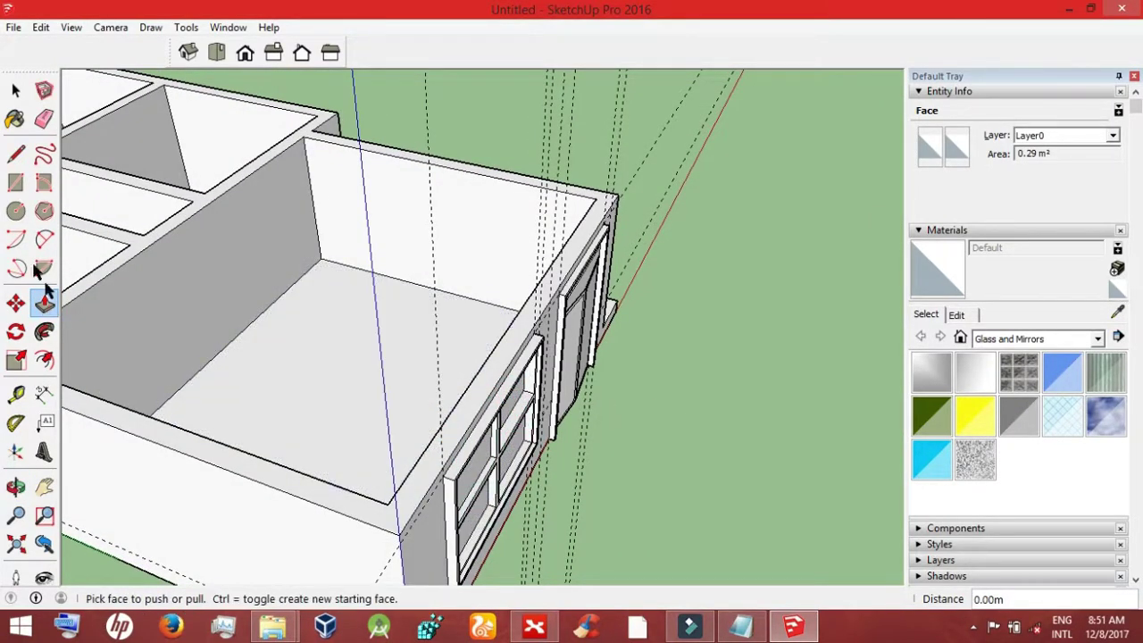
# Step: Pick and release the door face, then return to a front view of the house
pyautogui.click(15, 487)
pyautogui.moveTo(514, 444)
pyautogui.mouseDown()
pyautogui.moveTo(327, 295)
pyautogui.moveTo(613, 454)
pyautogui.moveTo(425, 297)
pyautogui.moveTo(539, 436)
pyautogui.mouseUp()
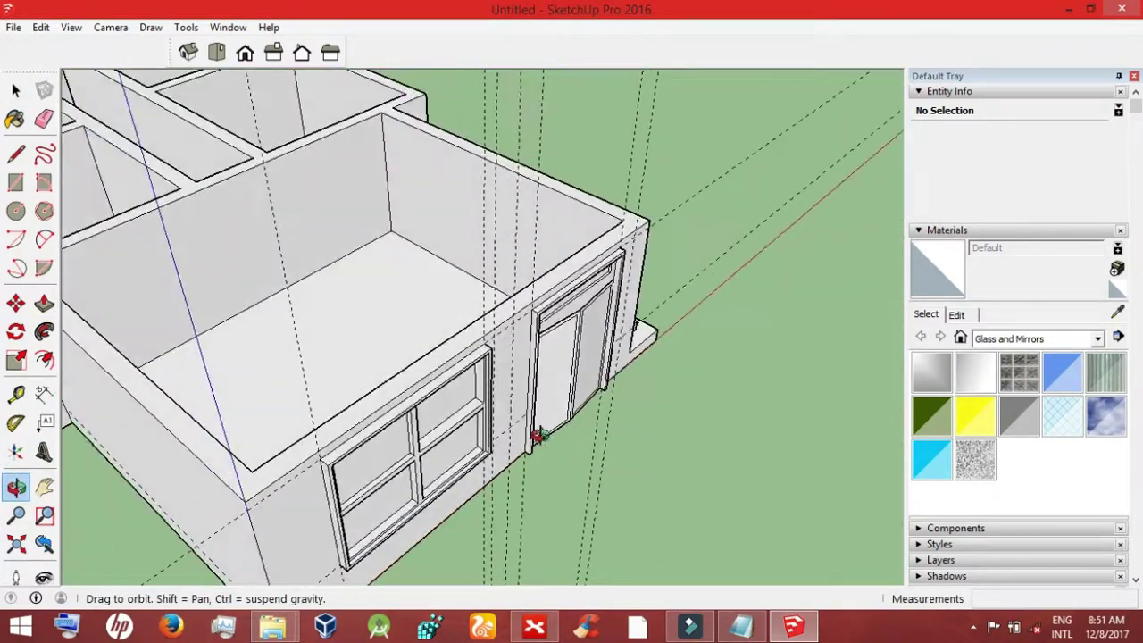
pyautogui.click(44, 303)
pyautogui.click(559, 397)
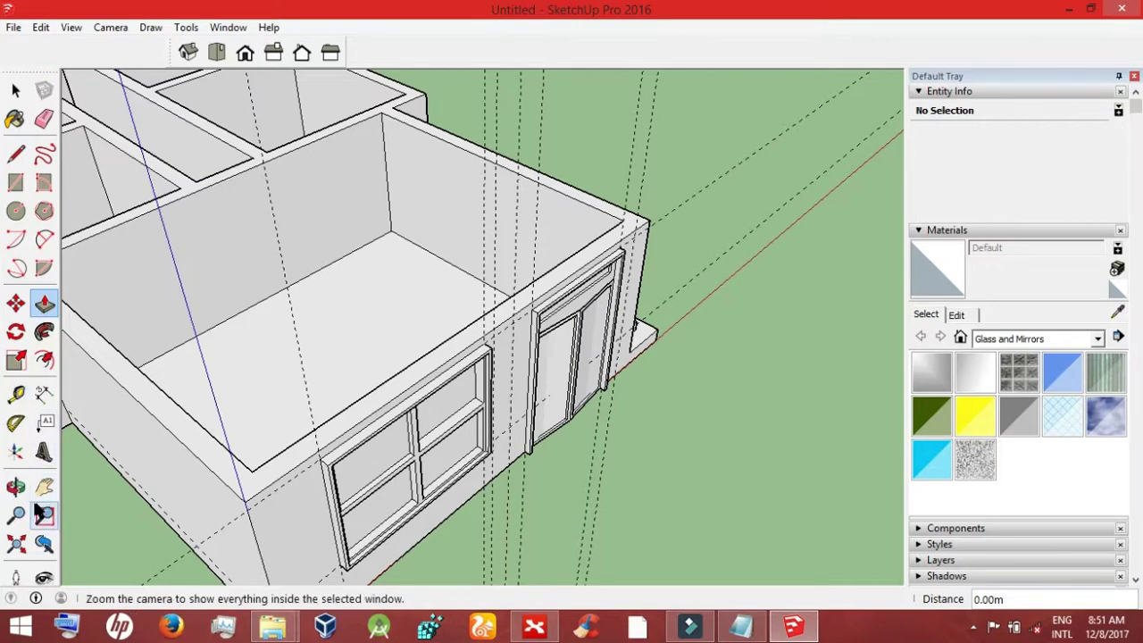
pyautogui.click(16, 486)
pyautogui.moveTo(671, 459)
pyautogui.mouseDown()
pyautogui.moveTo(402, 421)
pyautogui.moveTo(472, 352)
pyautogui.mouseUp()
# Step: Place 30° protractor guides from both top corners of the front wall
pyautogui.press('space')
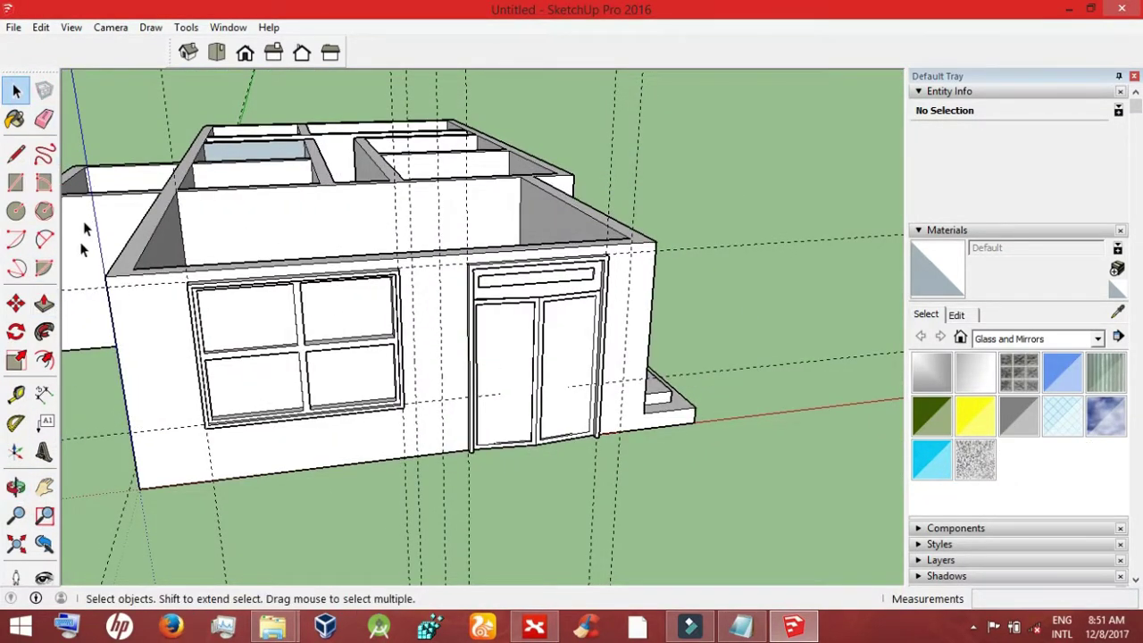
pyautogui.click(15, 423)
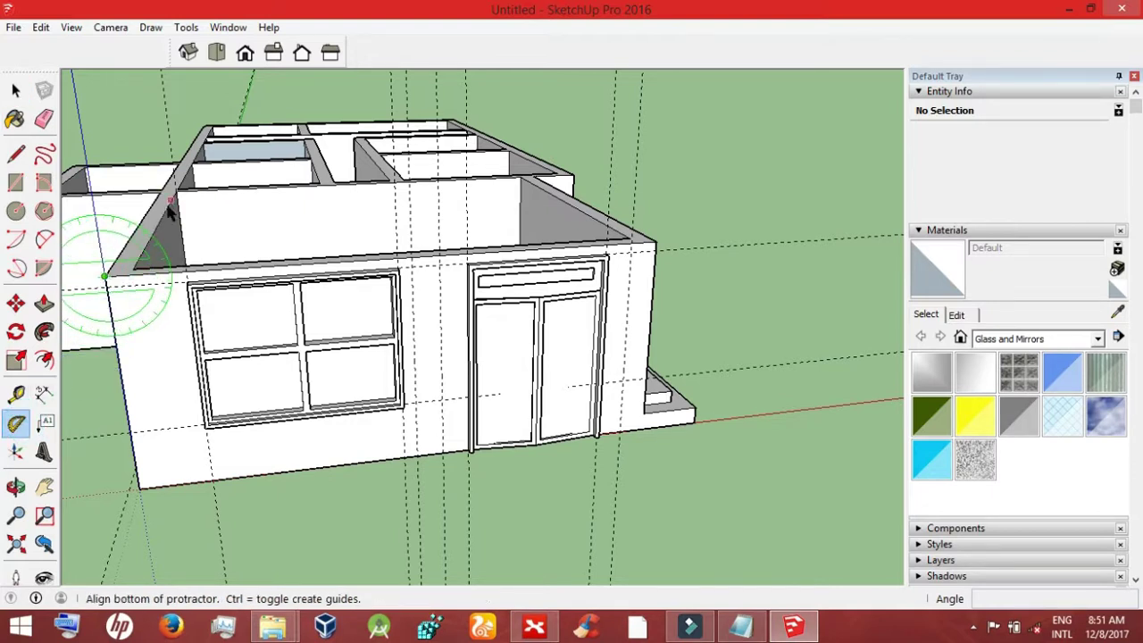
pyautogui.click(188, 282)
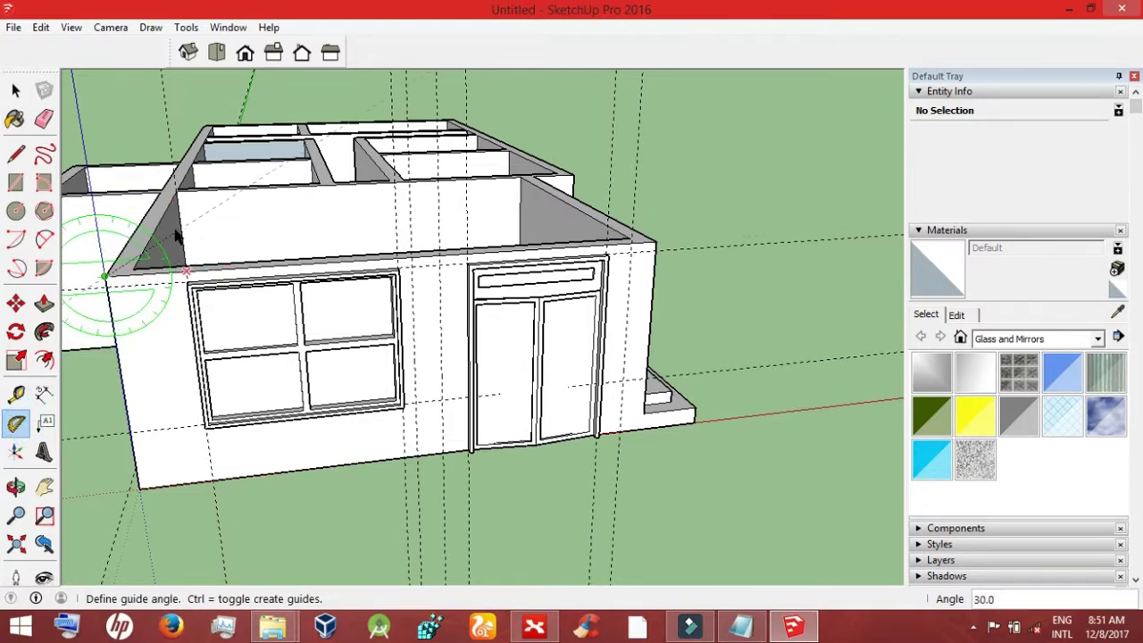
pyautogui.click(176, 232)
pyautogui.click(655, 243)
pyautogui.click(625, 245)
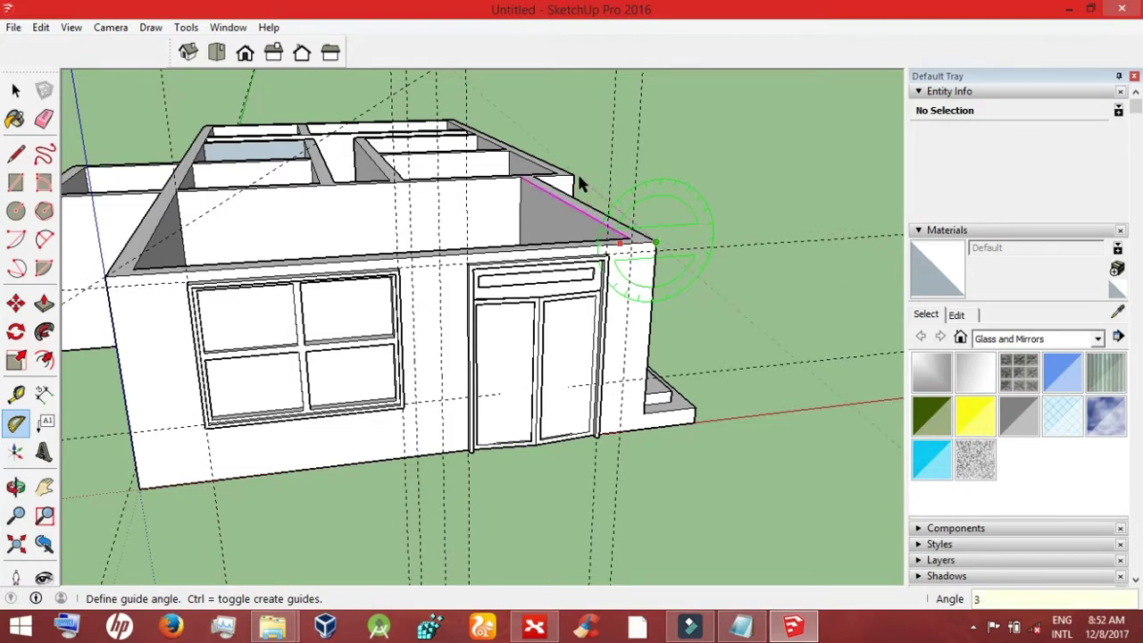
# Step: Draw the gable edges from the left wall corner to the right corner along the guides
pyautogui.click(15, 153)
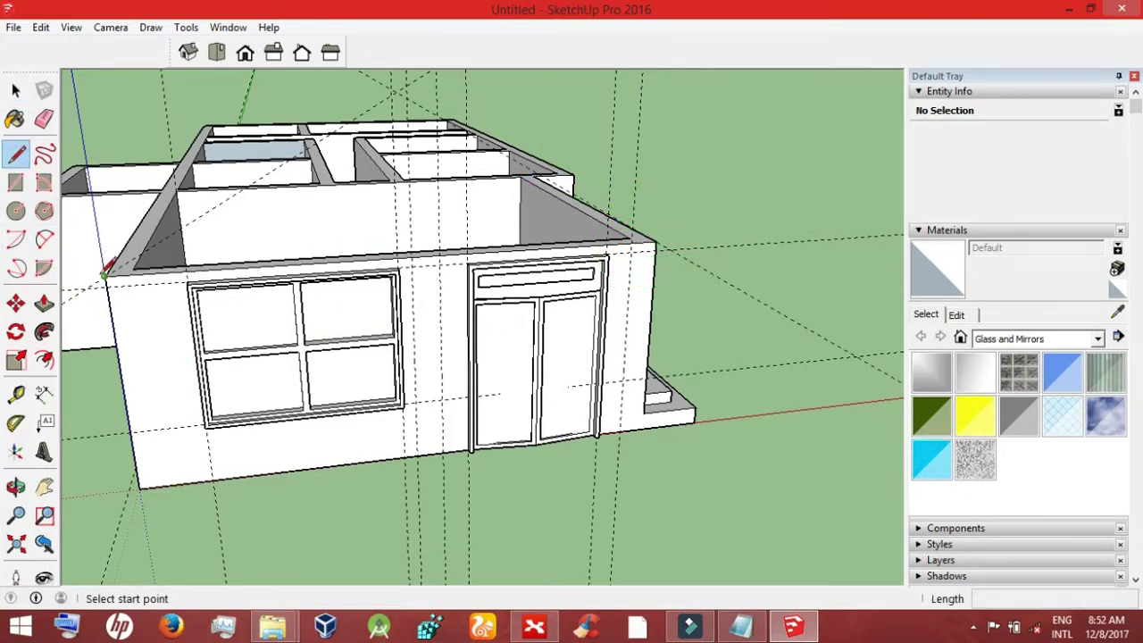
pyautogui.click(106, 276)
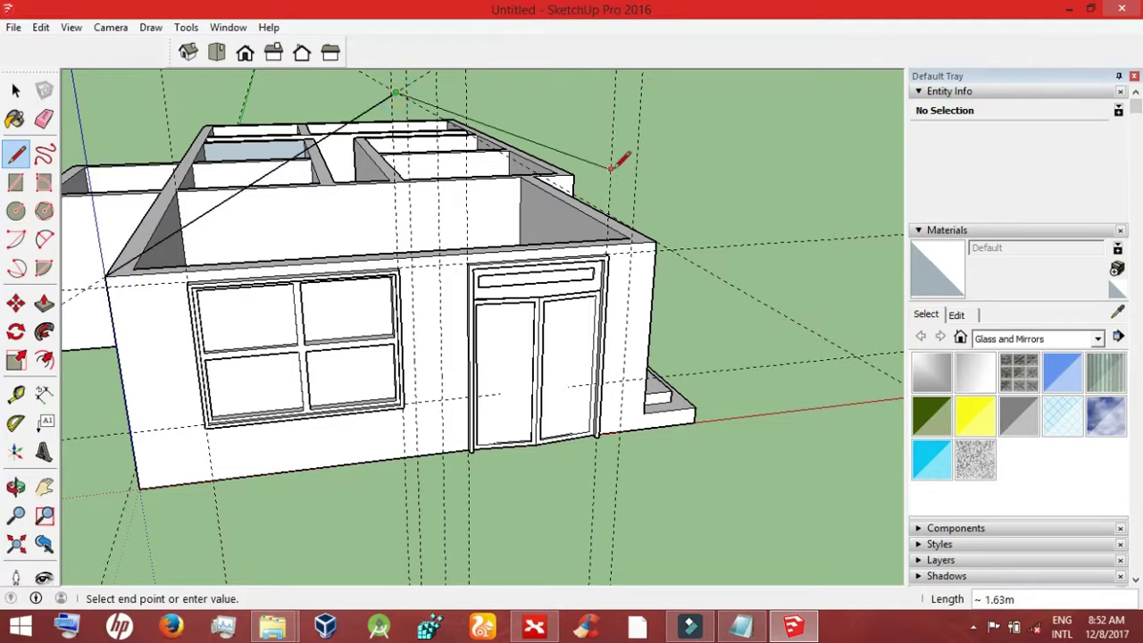
pyautogui.click(657, 242)
pyautogui.click(15, 91)
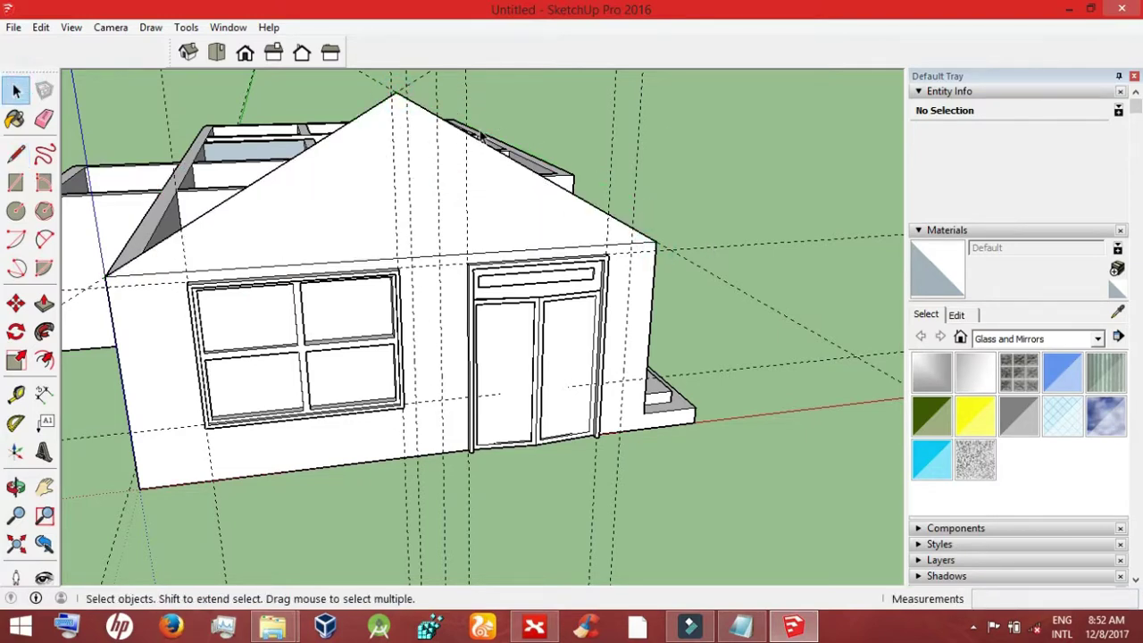
# Step: Paint all four window panes with Translucent Glass Blue
pyautogui.click(15, 516)
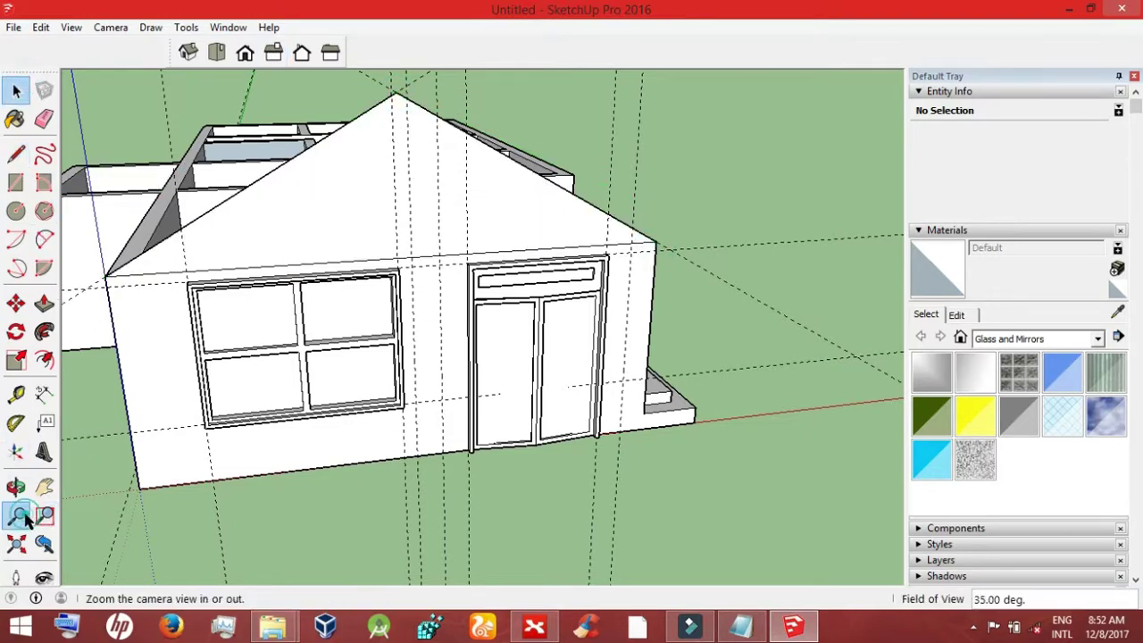
pyautogui.moveTo(127, 501); pyautogui.dragTo(127, 460)
pyautogui.click(15, 91)
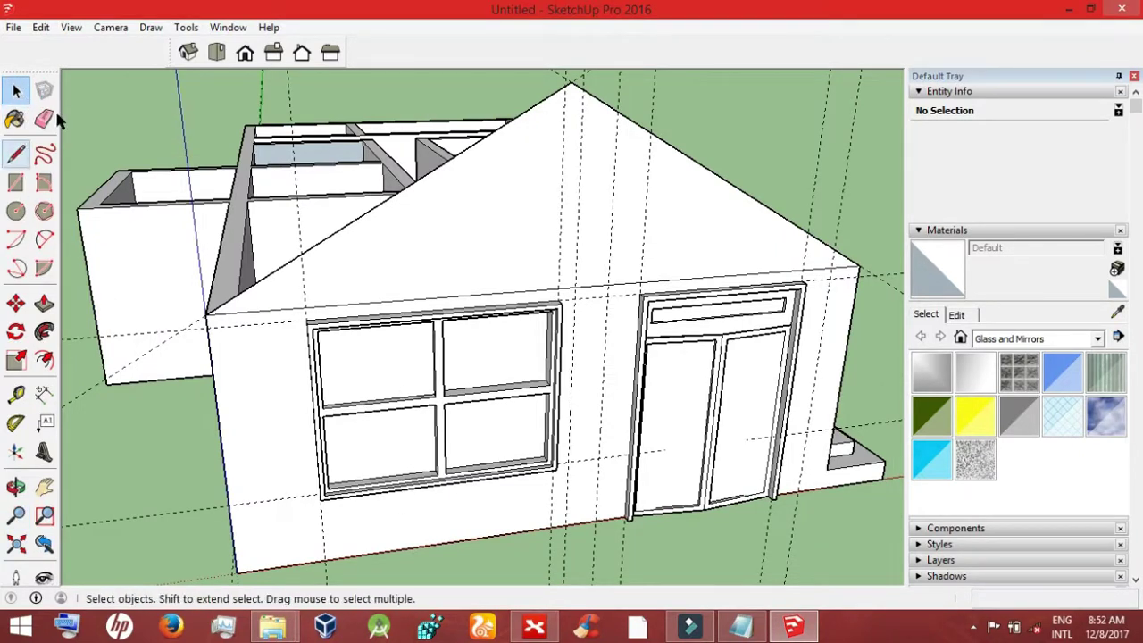
pyautogui.click(1062, 371)
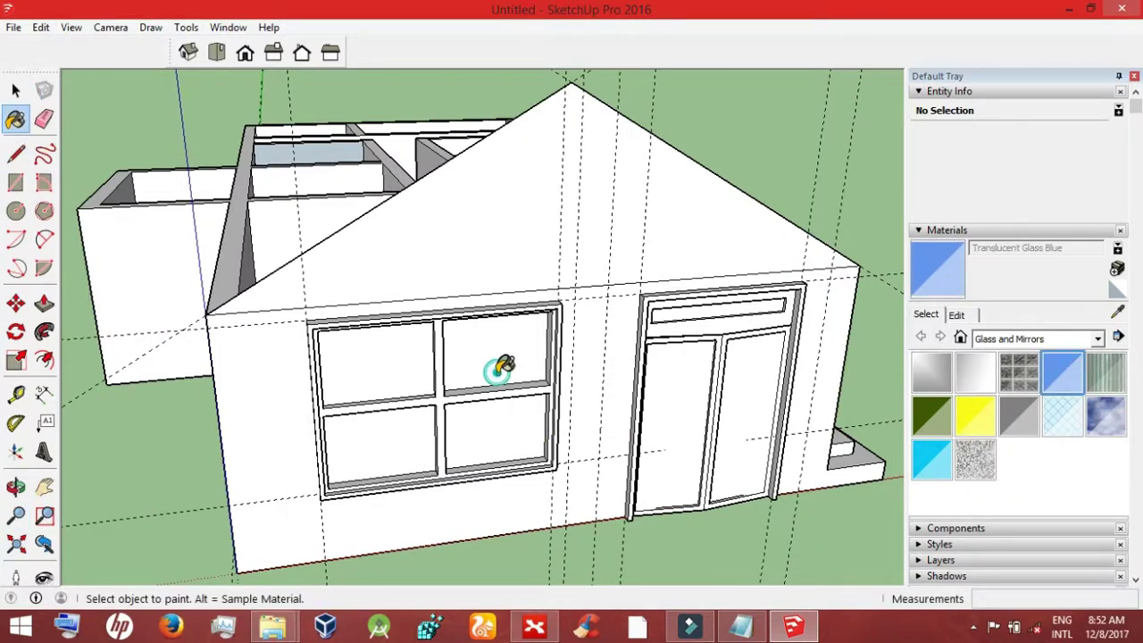
pyautogui.click(496, 370)
pyautogui.click(375, 361)
pyautogui.click(390, 438)
pyautogui.click(496, 429)
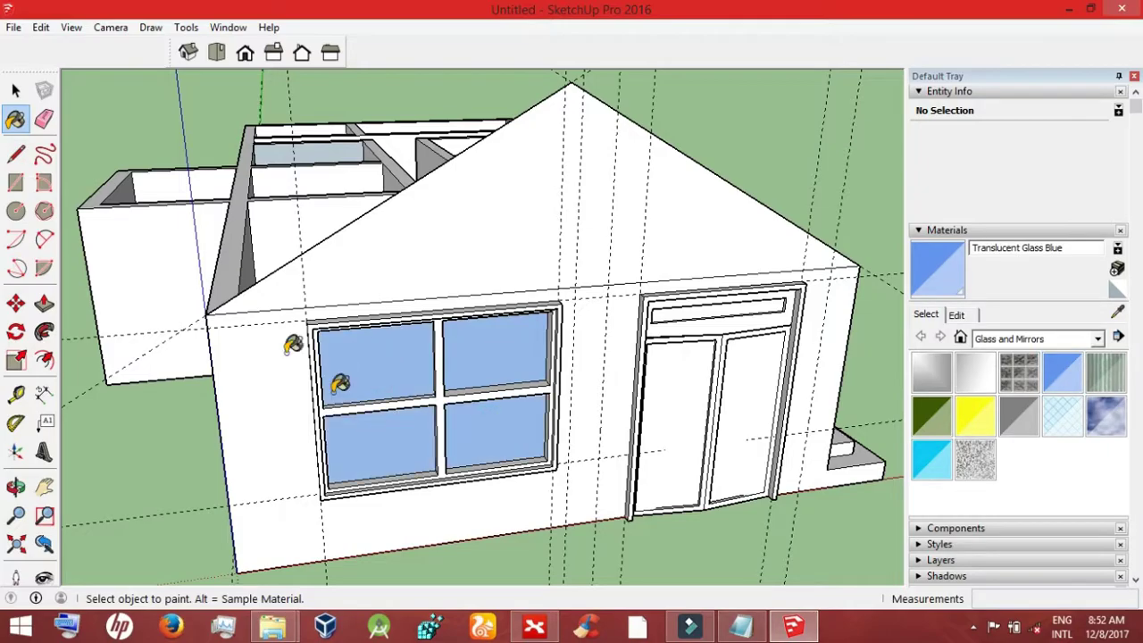
# Step: Try Translucent Glass Blue and Mirror 01 on the door panels, undoing both
pyautogui.click(16, 487)
pyautogui.moveTo(408, 535)
pyautogui.mouseDown()
pyautogui.moveTo(327, 327)
pyautogui.moveTo(326, 442)
pyautogui.moveTo(66, 280)
pyautogui.moveTo(599, 492)
pyautogui.moveTo(253, 474)
pyautogui.moveTo(82, 311)
pyautogui.mouseUp()
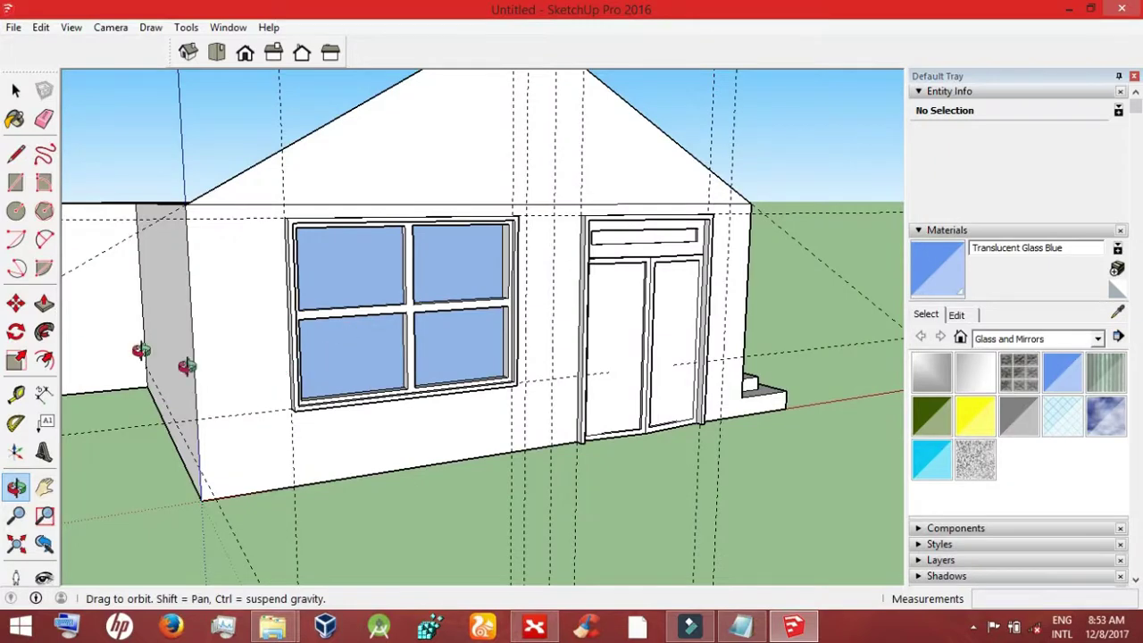
pyautogui.press('space')
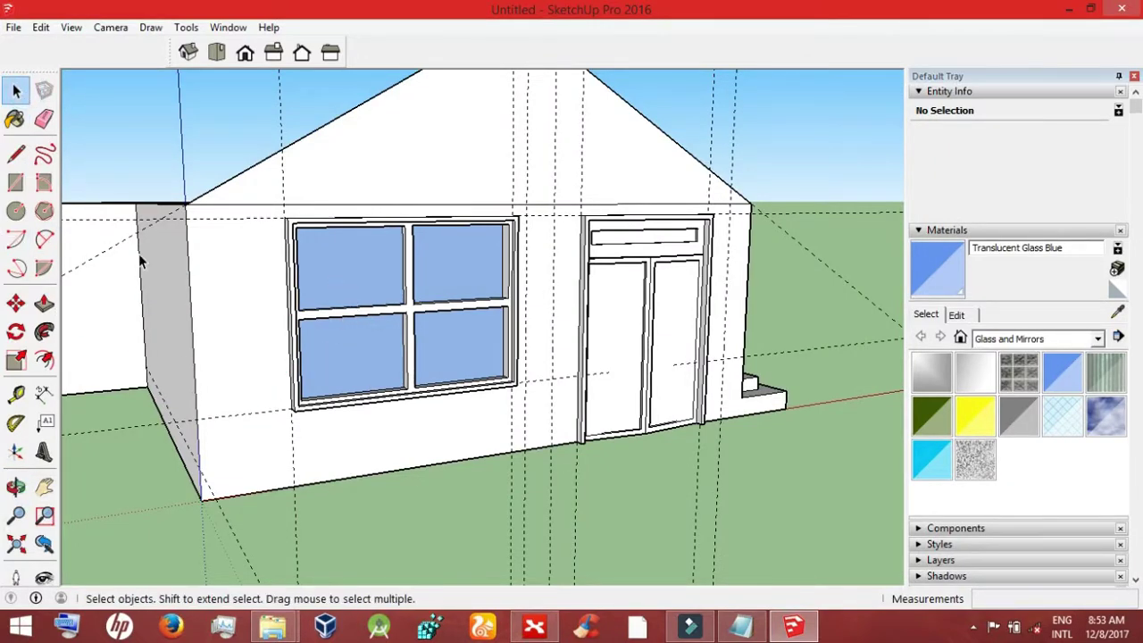
pyautogui.tripleClick(232, 268)
pyautogui.click(1062, 371)
pyautogui.click(716, 354)
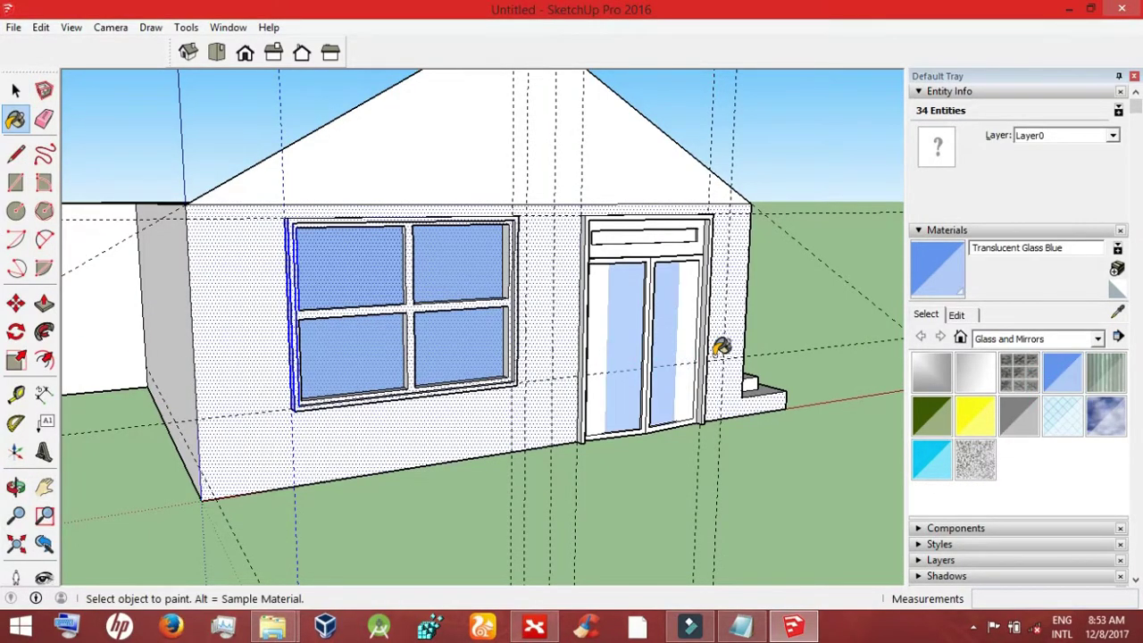
pyautogui.click(618, 336)
pyautogui.hotkey('ctrl', 'z')
pyautogui.hotkey('ctrl', 'z')
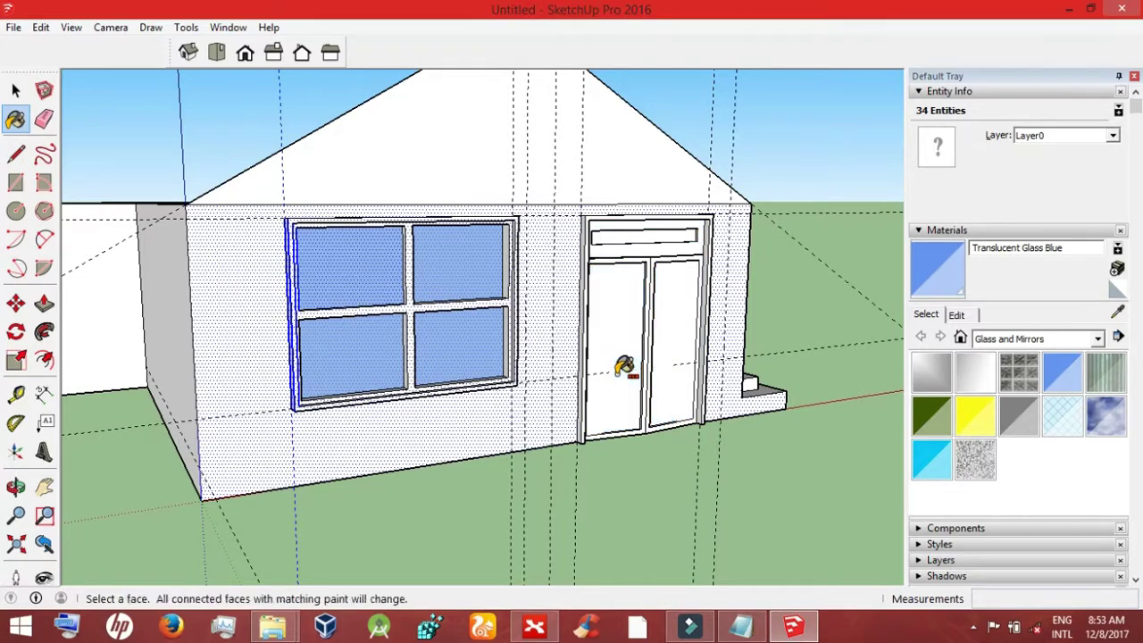
pyautogui.click(603, 341)
pyautogui.click(931, 370)
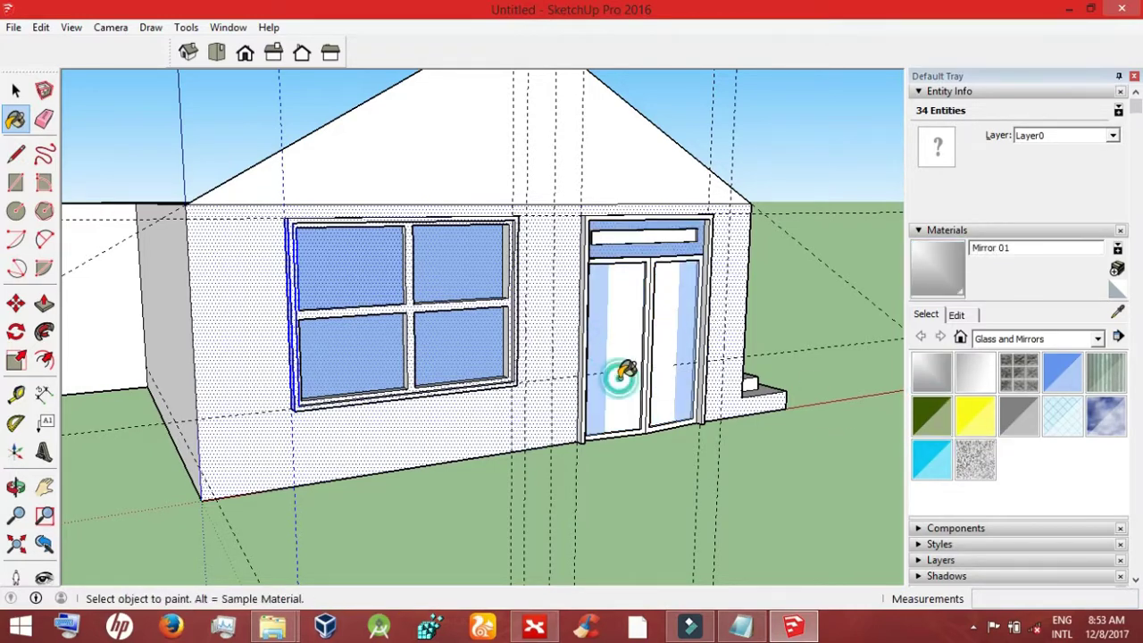
pyautogui.click(616, 368)
pyautogui.hotkey('ctrl', 'z')
pyautogui.hotkey('ctrl', 'z')
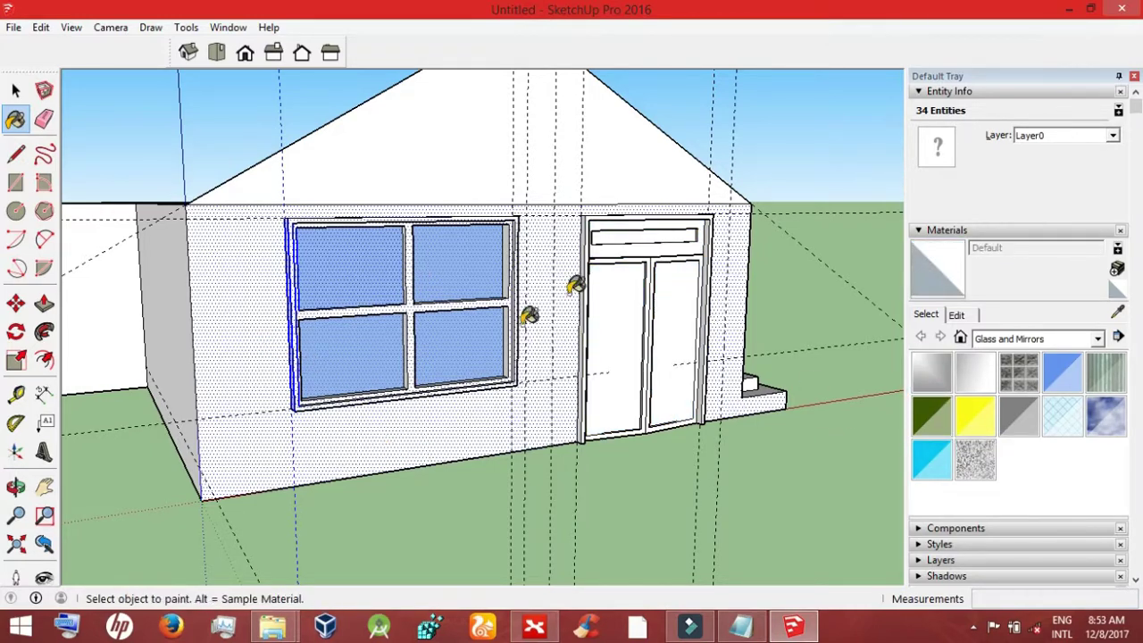
# Step: Recess the upper-left, upper-right and lower-left window panes by the same depth
pyautogui.press('p')
pyautogui.doubleClick(357, 264)
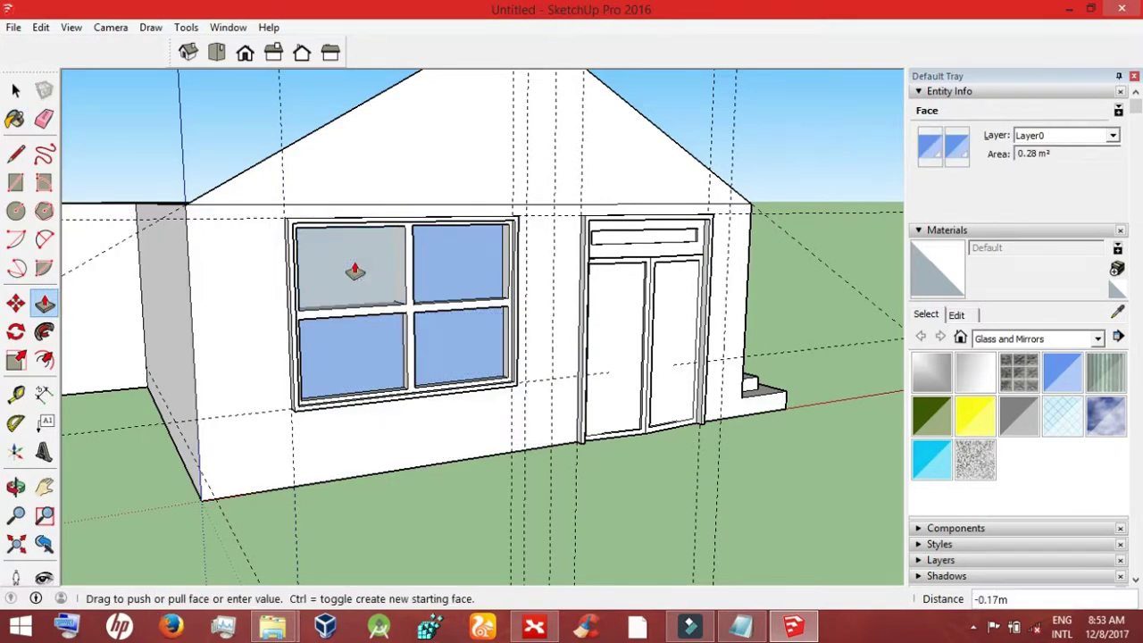
pyautogui.doubleClick(434, 268)
pyautogui.doubleClick(362, 348)
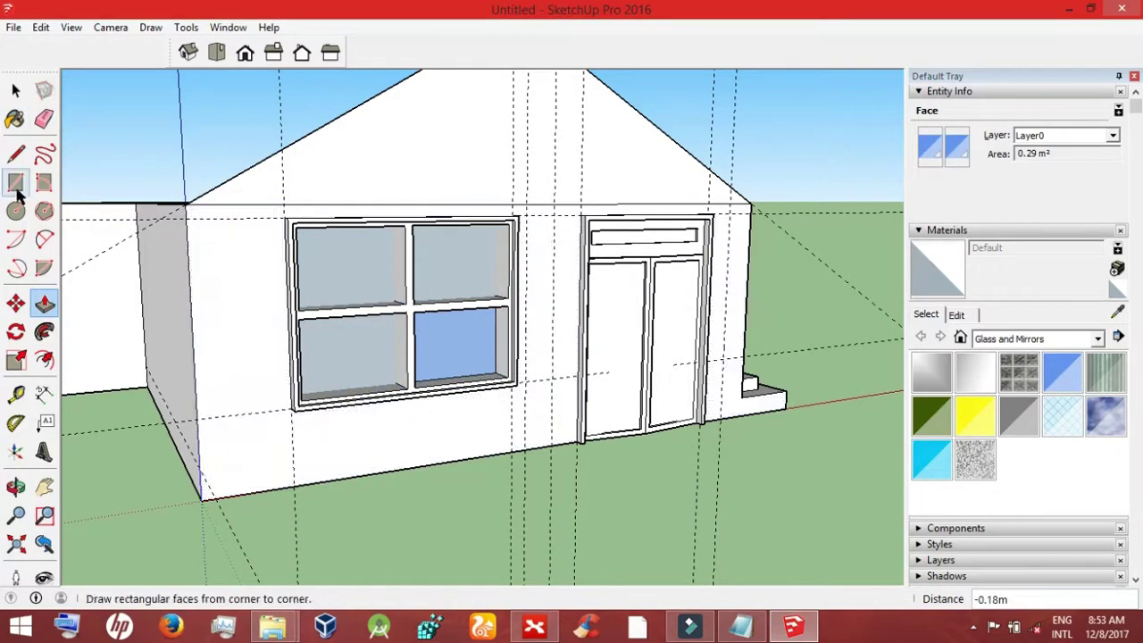
pyautogui.press('space')
# Step: Paint the recessed window panes and front face with Translucent Glass Blue
pyautogui.press('o')
pyautogui.moveTo(95, 372)
pyautogui.mouseDown()
pyautogui.moveTo(459, 574)
pyautogui.moveTo(705, 527)
pyautogui.mouseUp()
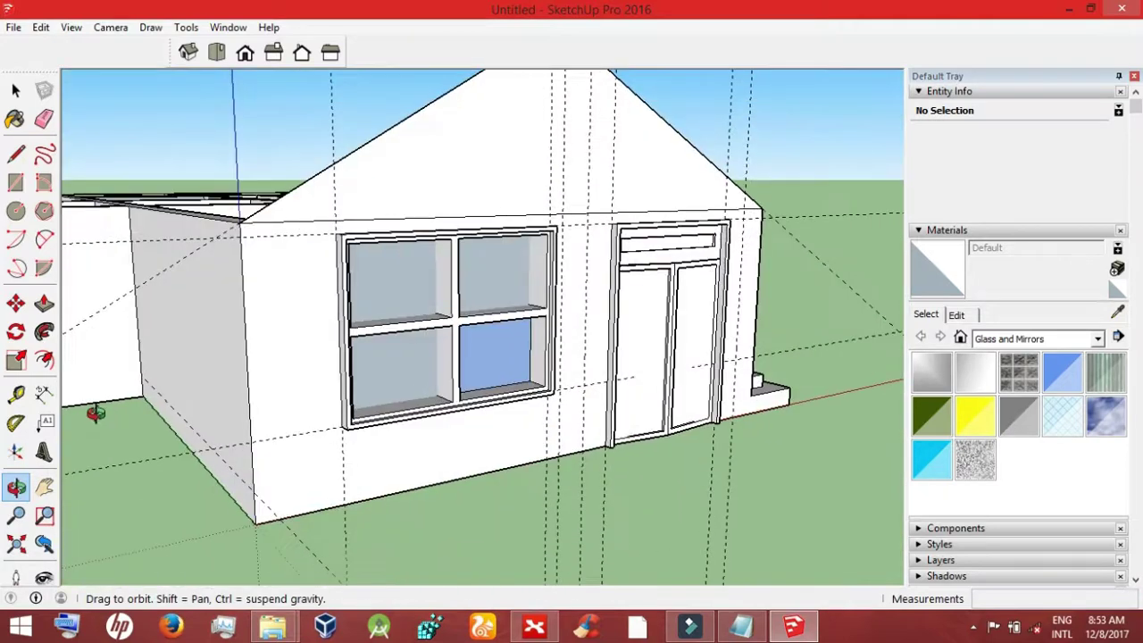
pyautogui.click(16, 90)
pyautogui.click(1062, 372)
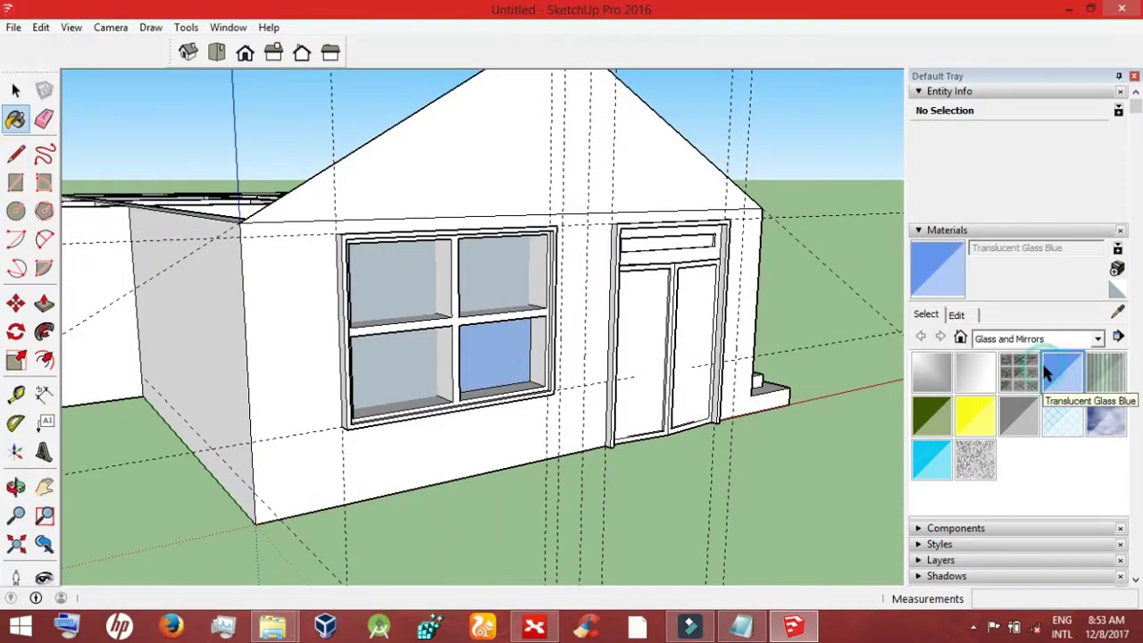
pyautogui.click(526, 297)
pyautogui.click(469, 411)
pyautogui.press('space')
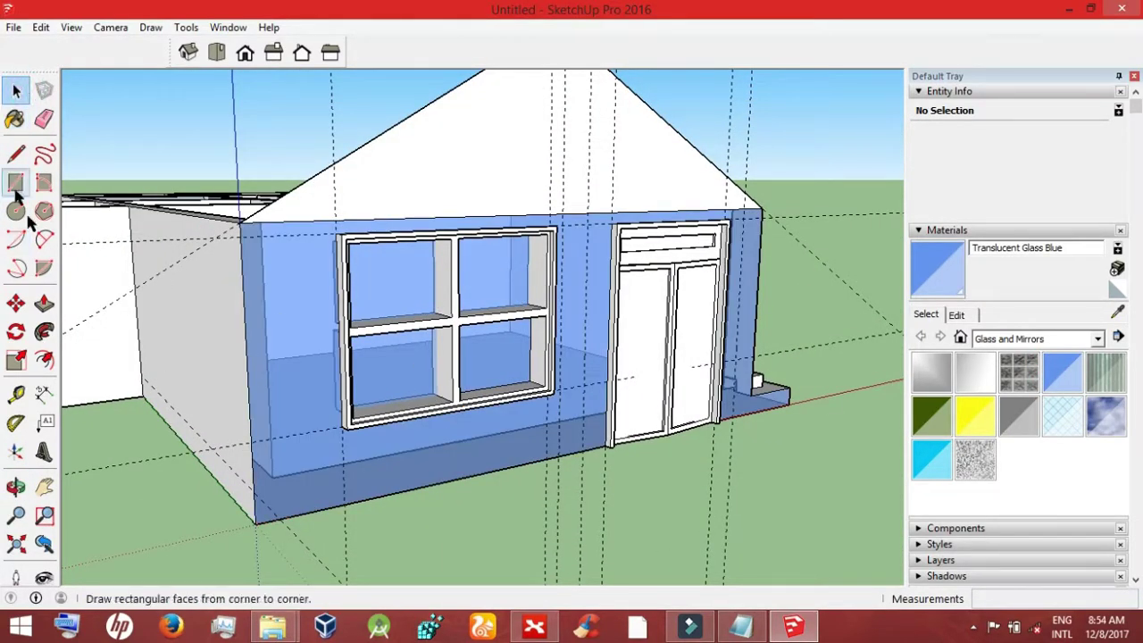
# Step: Push both door glass panels inward, then select the front wall and choose Mirror 02
pyautogui.click(43, 303)
pyautogui.doubleClick(653, 360)
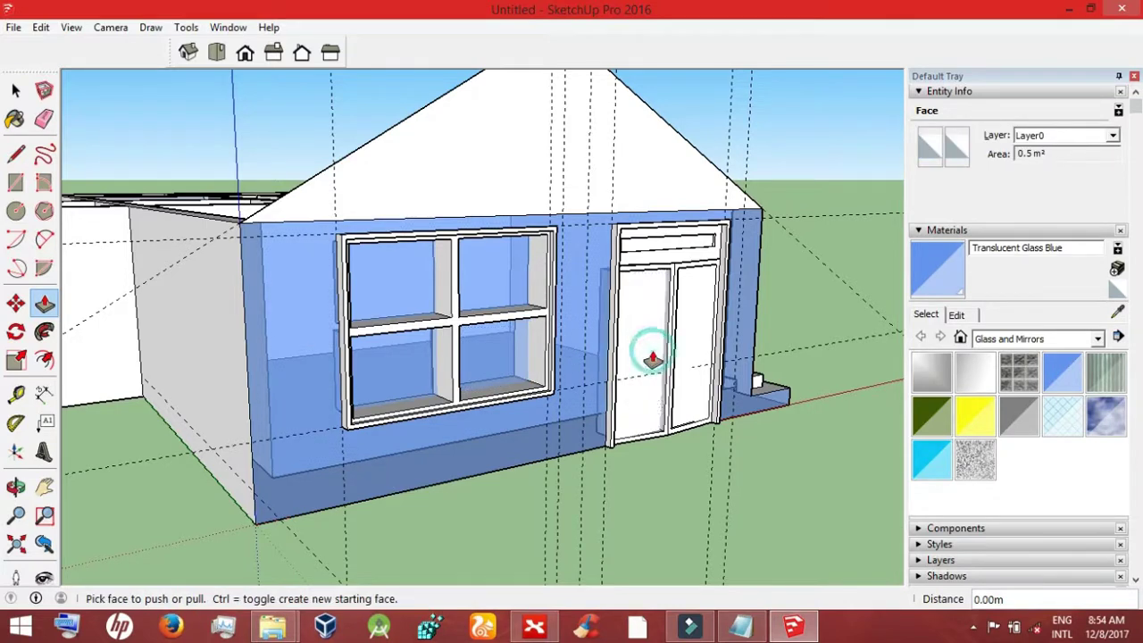
pyautogui.doubleClick(699, 338)
pyautogui.moveTo(700, 338)
pyautogui.mouseDown()
pyautogui.moveTo(733, 321)
pyautogui.moveTo(694, 329)
pyautogui.moveTo(693, 359)
pyautogui.mouseUp()
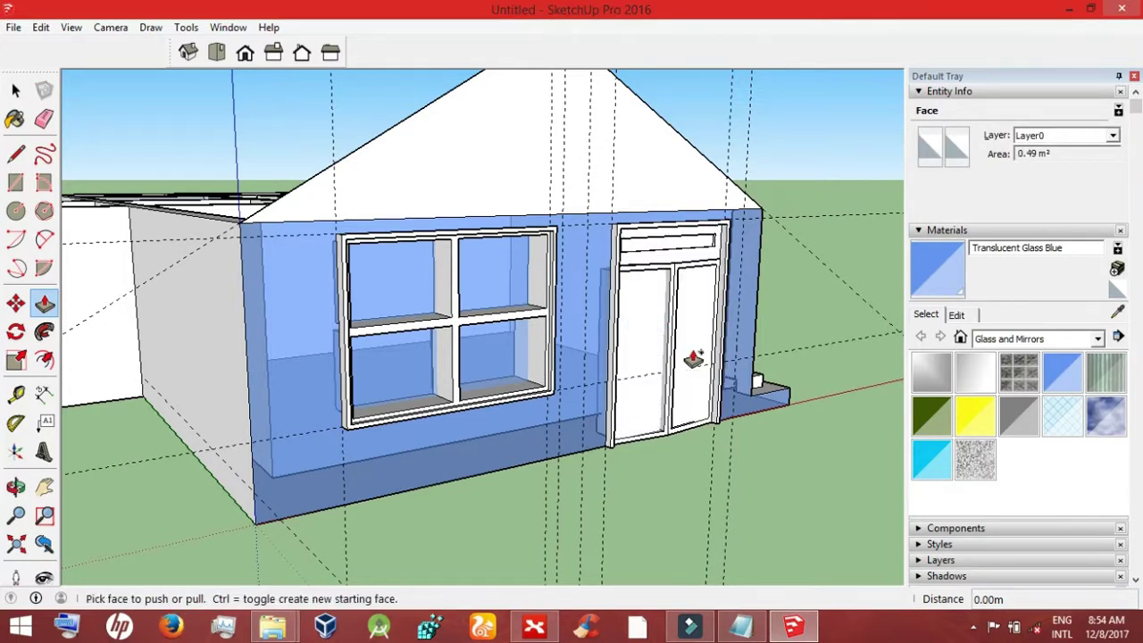
pyautogui.click(655, 353)
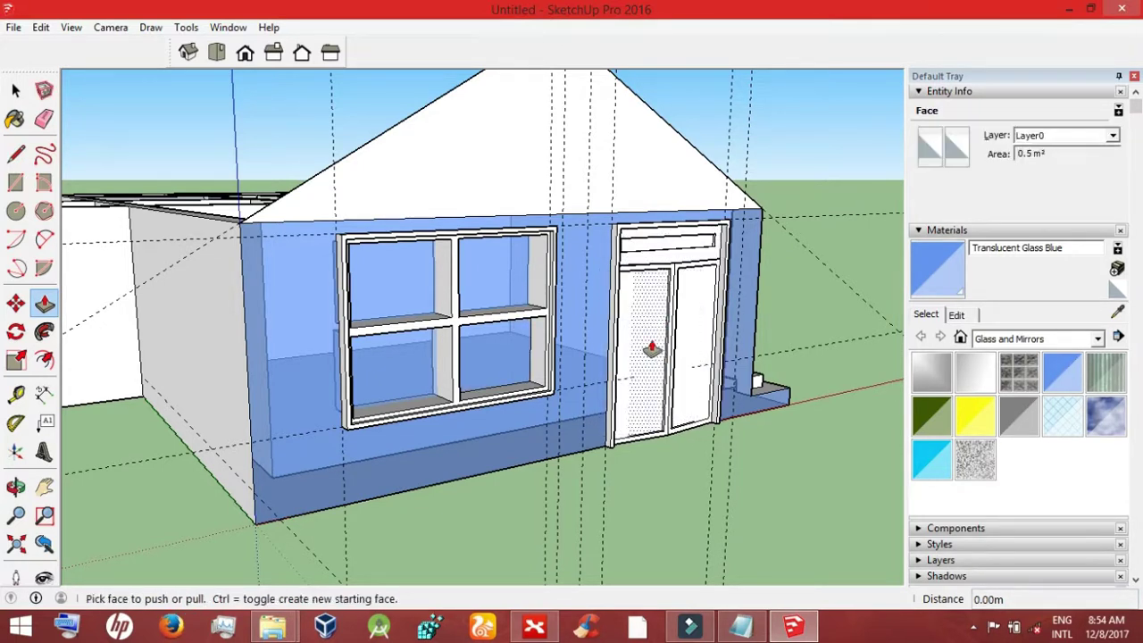
pyautogui.click(647, 352)
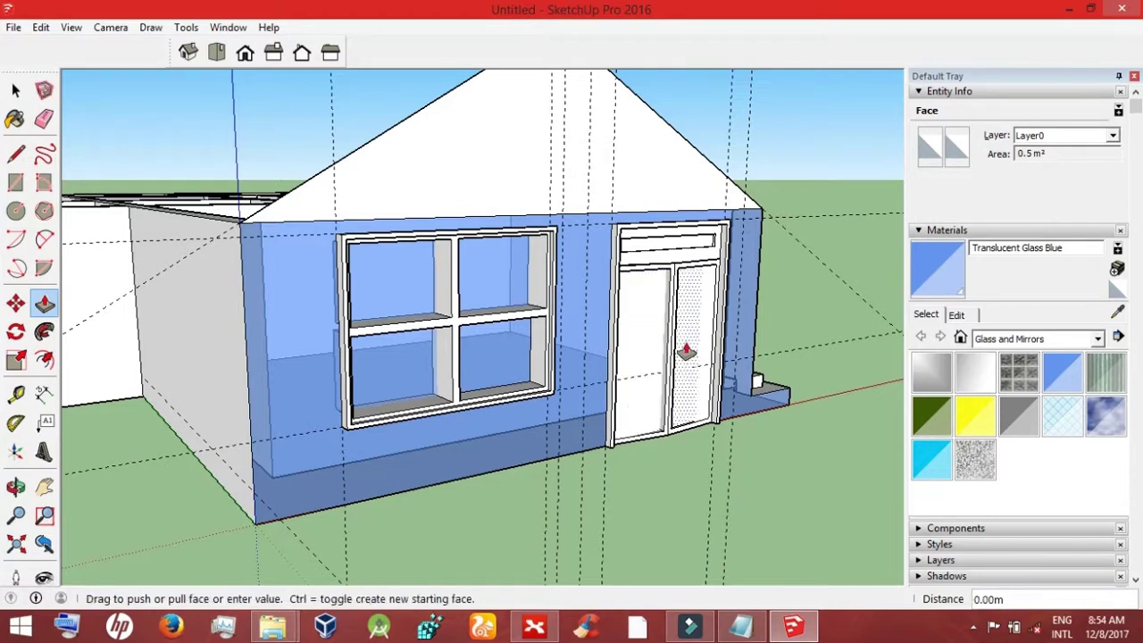
pyautogui.press('space')
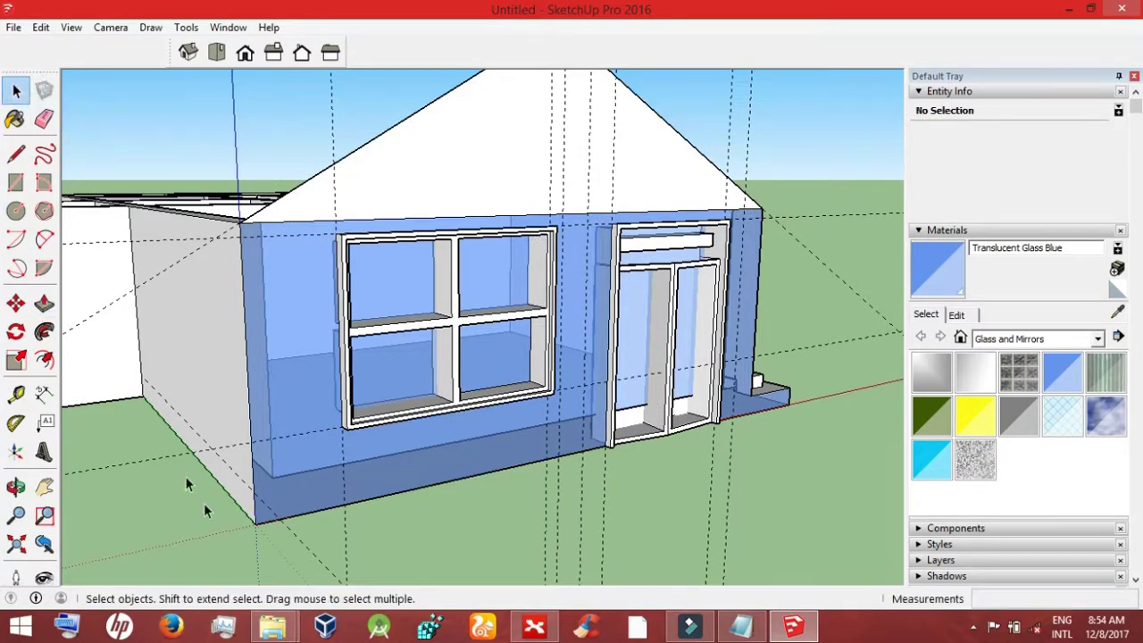
pyautogui.click(277, 513)
pyautogui.click(975, 369)
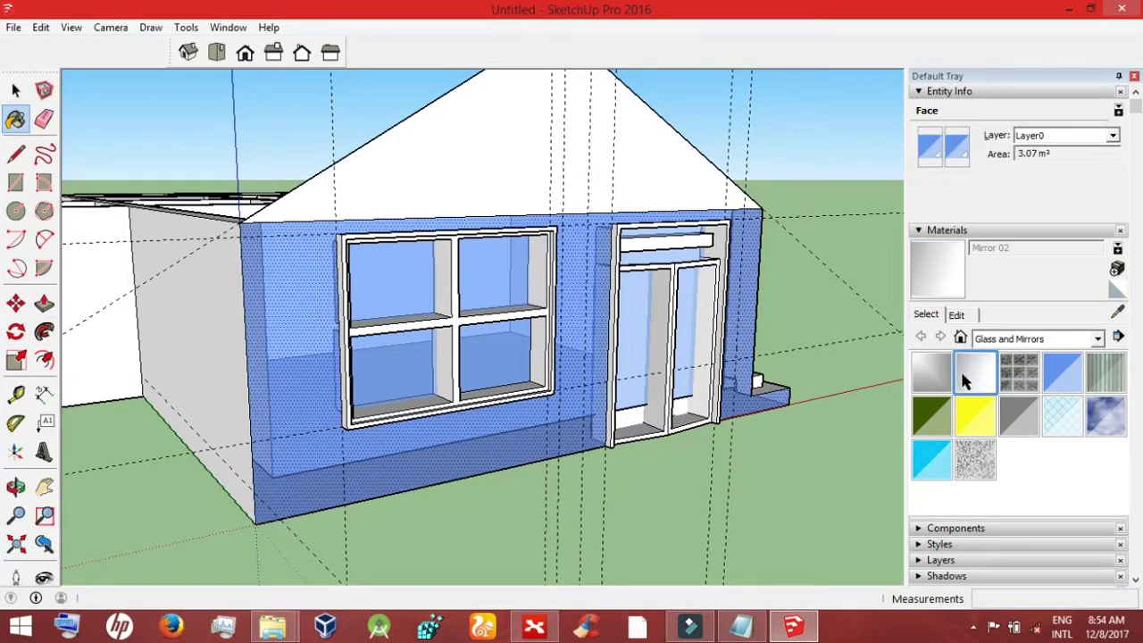
# Step: Paint the front wall with Mirror 02
pyautogui.click(486, 456)
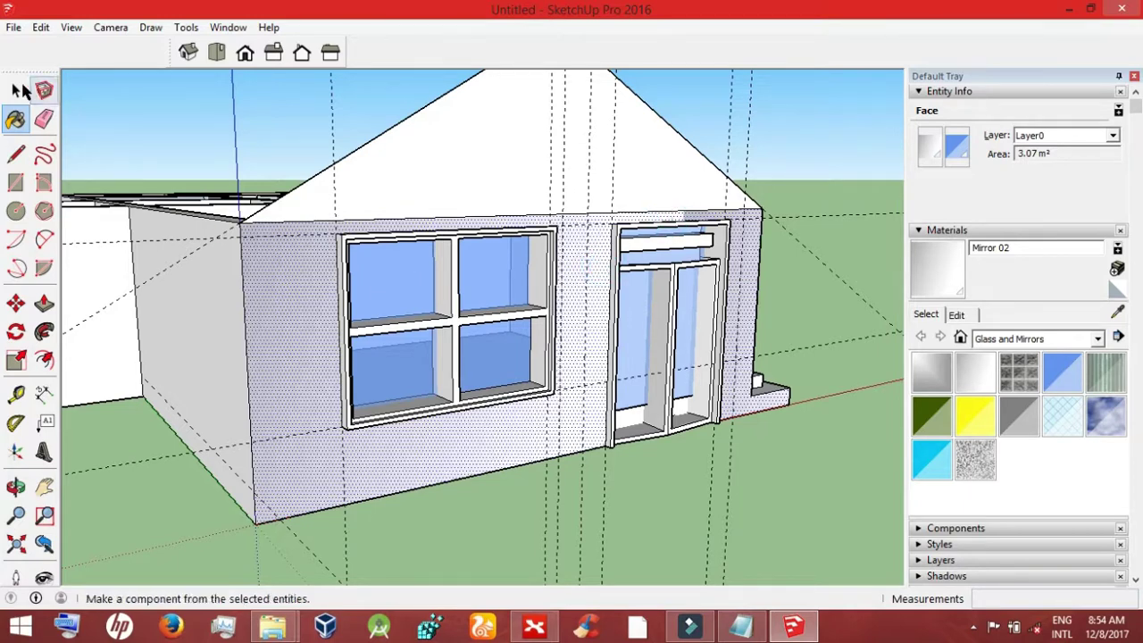
pyautogui.click(16, 90)
pyautogui.click(630, 153)
pyautogui.click(866, 136)
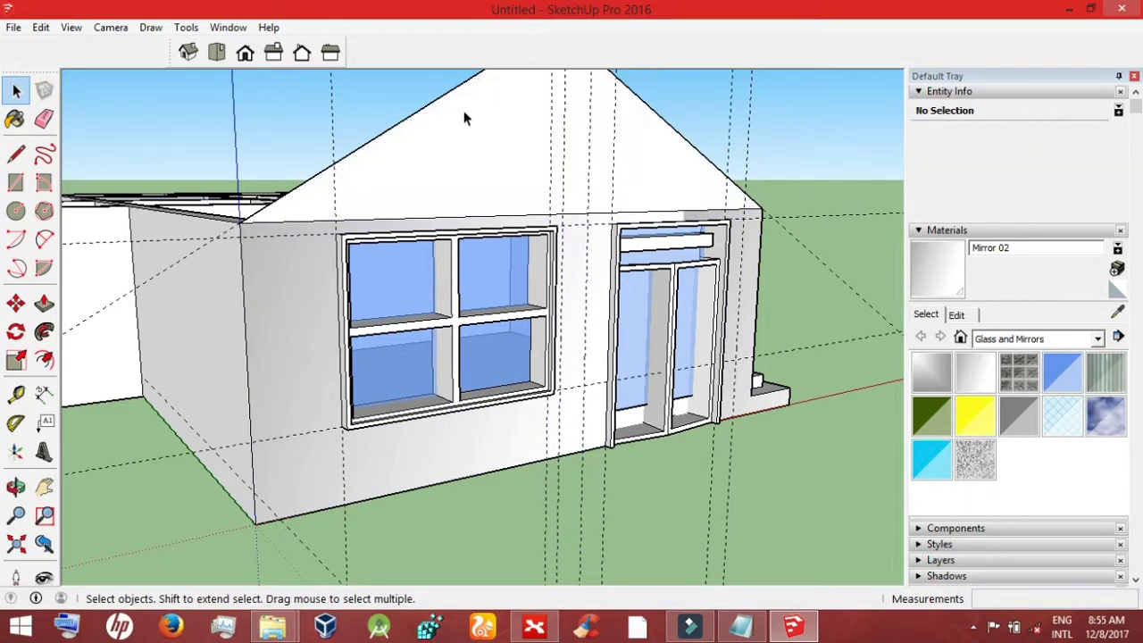
# Step: Select the dashed guide lines above and to the right of the house
pyautogui.click(44, 487)
pyautogui.moveTo(589, 295); pyautogui.dragTo(332, 243)
pyautogui.press('space')
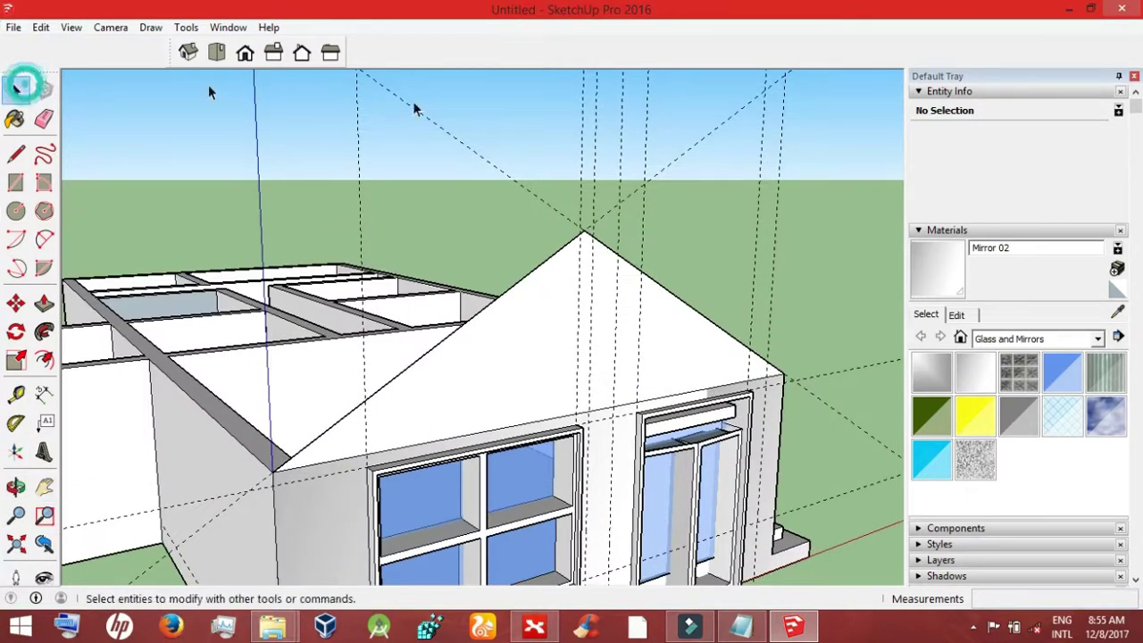
pyautogui.moveTo(843, 115); pyautogui.dragTo(437, 210)
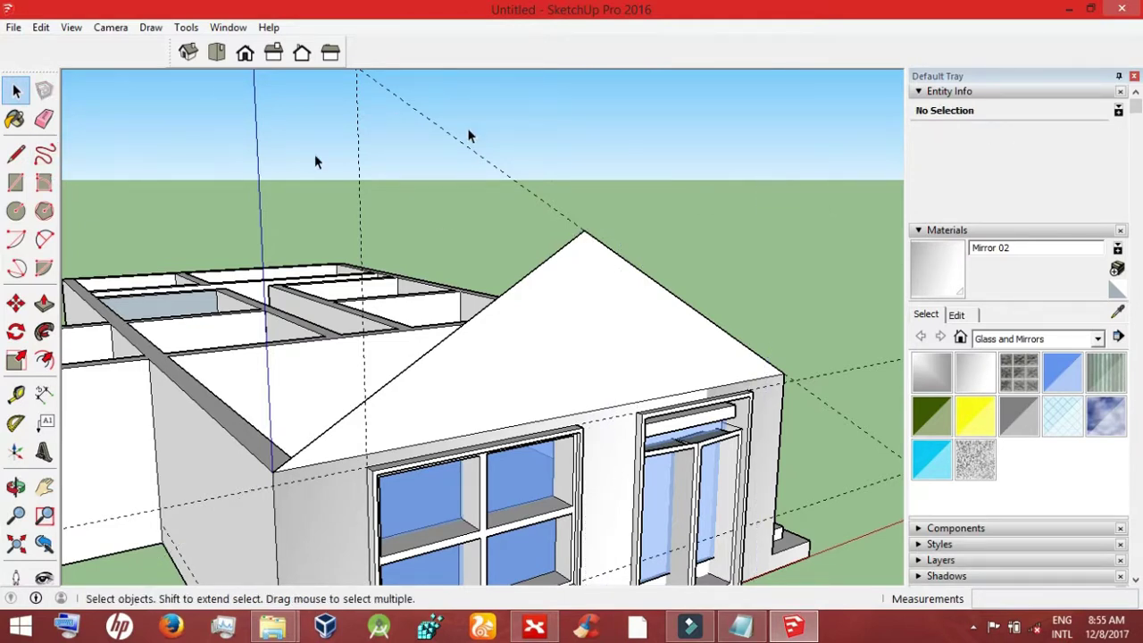
pyautogui.click(287, 172)
pyautogui.keyDown('shift'); pyautogui.click(325, 188); pyautogui.keyUp('shift')
pyautogui.moveTo(888, 525); pyautogui.dragTo(861, 327)
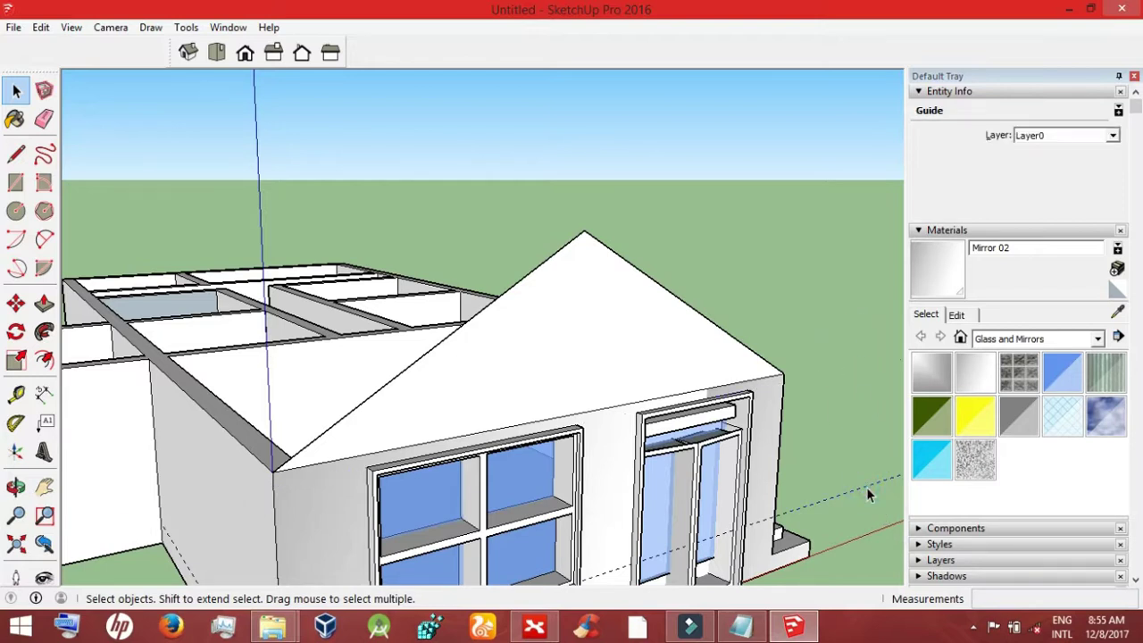
pyautogui.click(1063, 375)
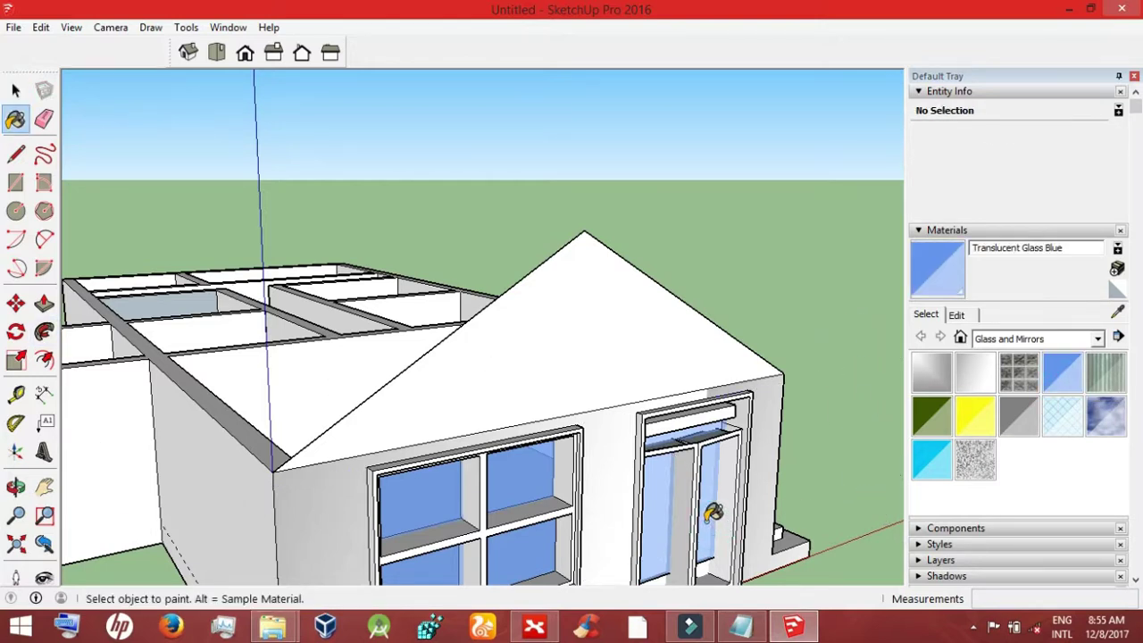
# Step: Paint the front wall's inner face with Mirror 01, then pick Translucent Glass Blue
pyautogui.click(16, 490)
pyautogui.moveTo(625, 500)
pyautogui.mouseDown()
pyautogui.moveTo(830, 523)
pyautogui.moveTo(756, 423)
pyautogui.moveTo(942, 366)
pyautogui.mouseUp()
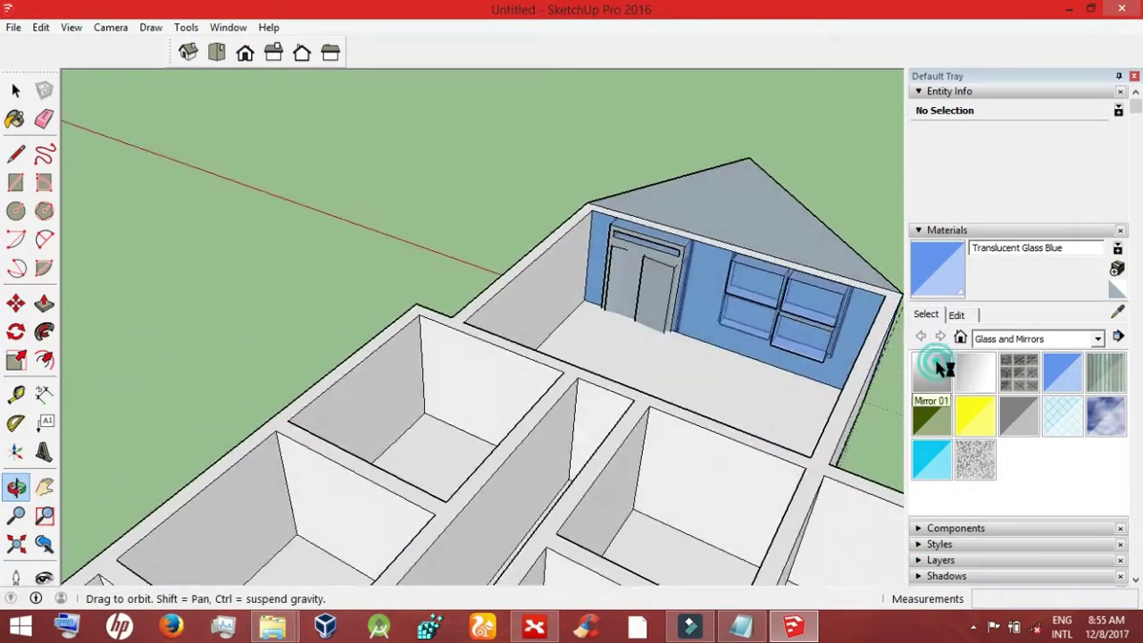
pyautogui.click(936, 366)
pyautogui.click(850, 344)
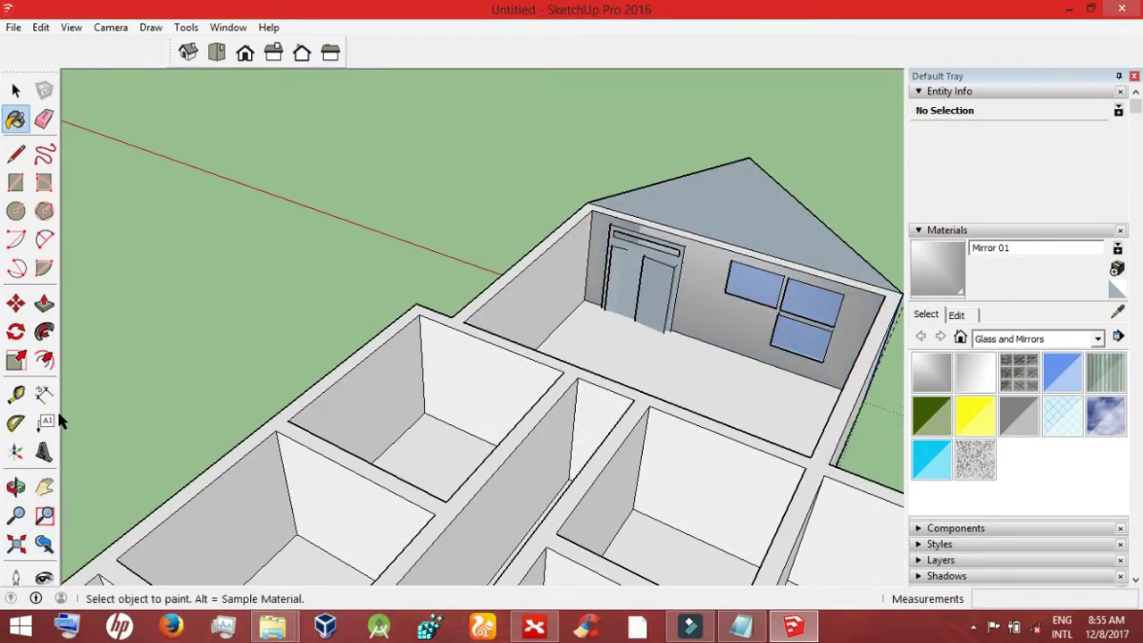
pyautogui.click(1054, 389)
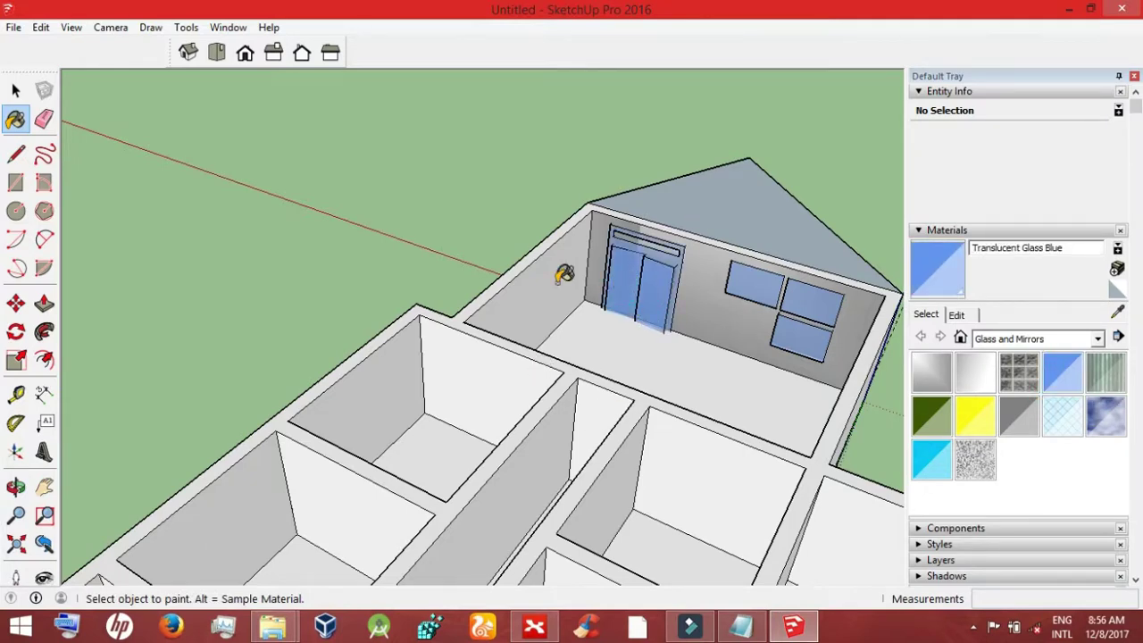
# Step: Return to a front view and select the door's bottom and middle edges
pyautogui.click(16, 487)
pyautogui.moveTo(268, 500)
pyautogui.mouseDown()
pyautogui.moveTo(349, 531)
pyautogui.moveTo(115, 222)
pyautogui.moveTo(35, 192)
pyautogui.mouseUp()
pyautogui.click(16, 90)
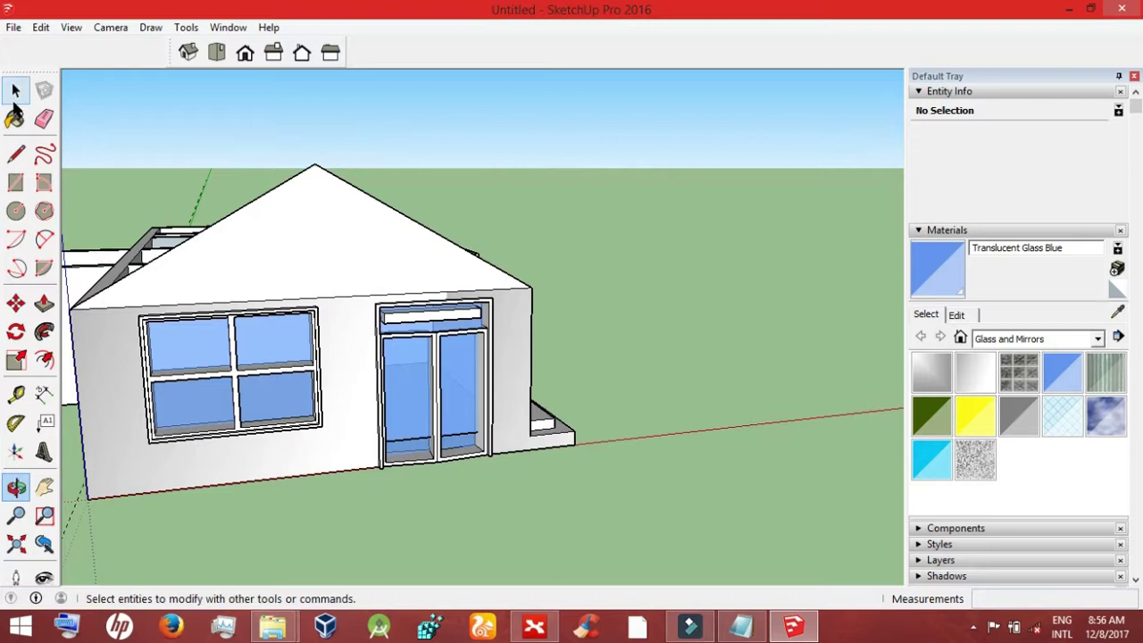
pyautogui.click(417, 438)
pyautogui.click(476, 566)
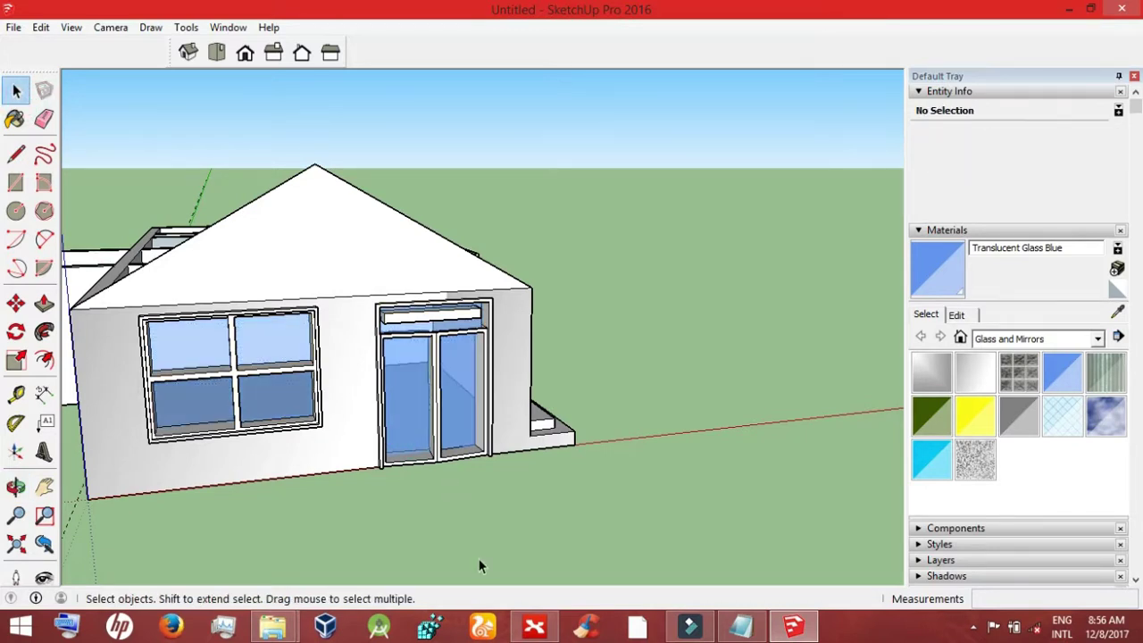
pyautogui.click(438, 424)
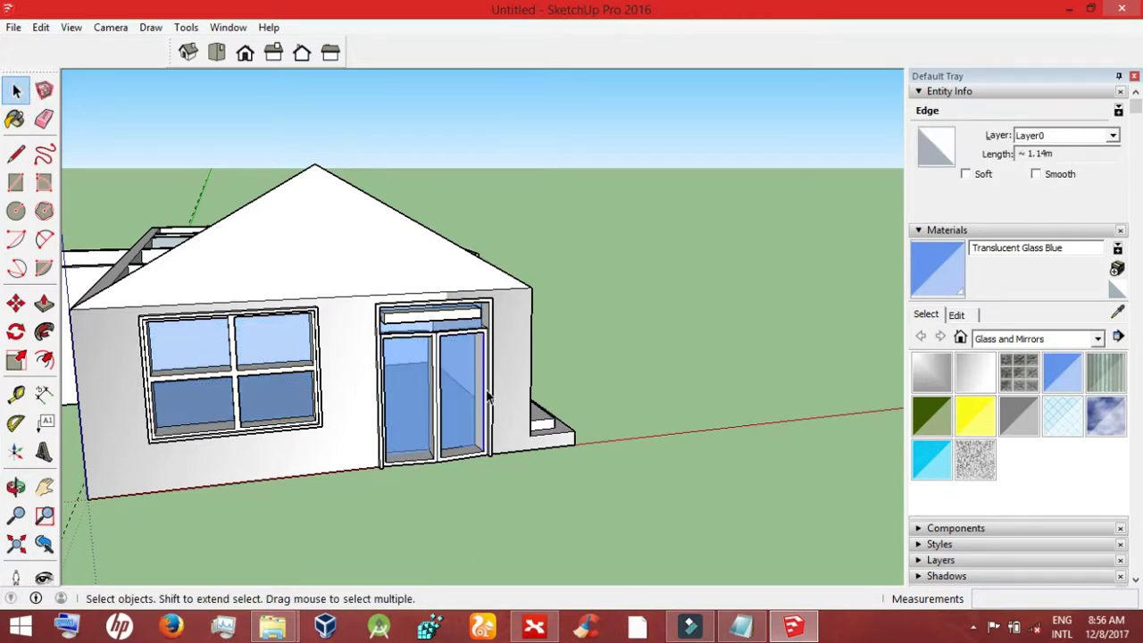
# Step: Paint the double-door frame and window frame and mullions with Color A08 from Colors
pyautogui.click(1098, 339)
pyautogui.click(1072, 370)
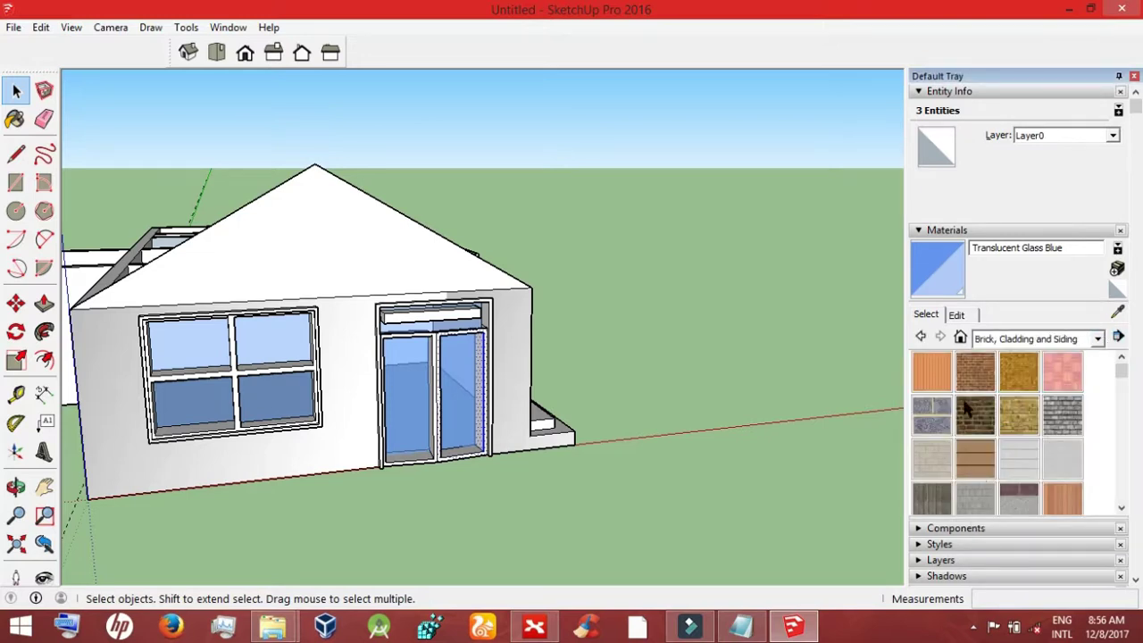
pyautogui.click(1098, 339)
pyautogui.click(1062, 399)
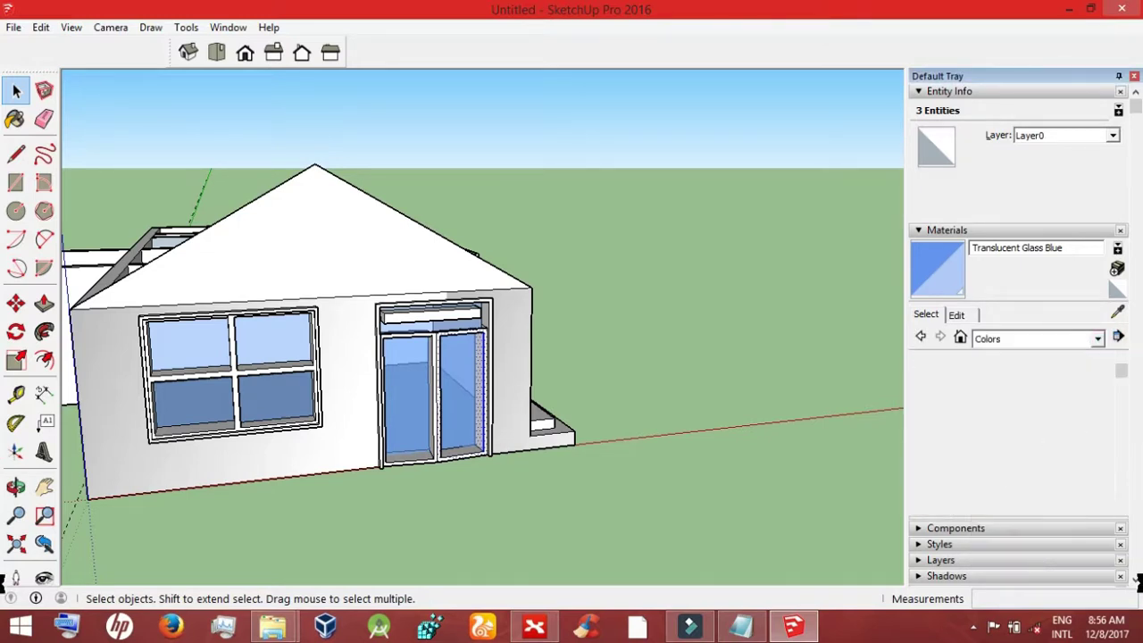
pyautogui.click(1064, 422)
pyautogui.click(478, 324)
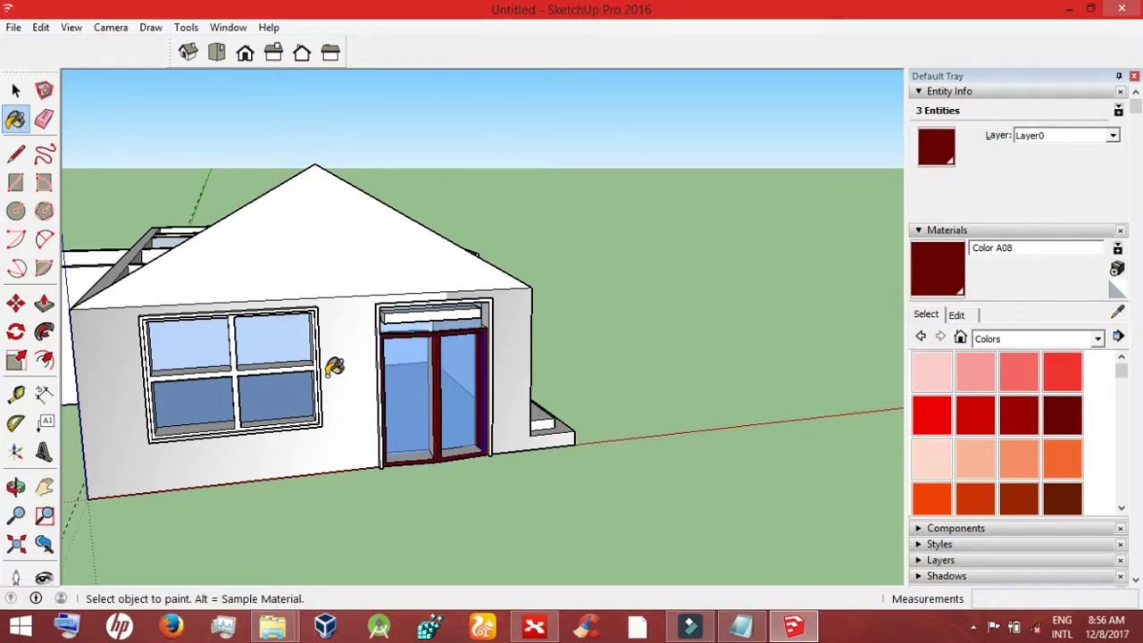
pyautogui.click(305, 361)
# Step: Pick the purple Color J08 from the Colors list
pyautogui.moveTo(1121, 359); pyautogui.dragTo(1121, 459)
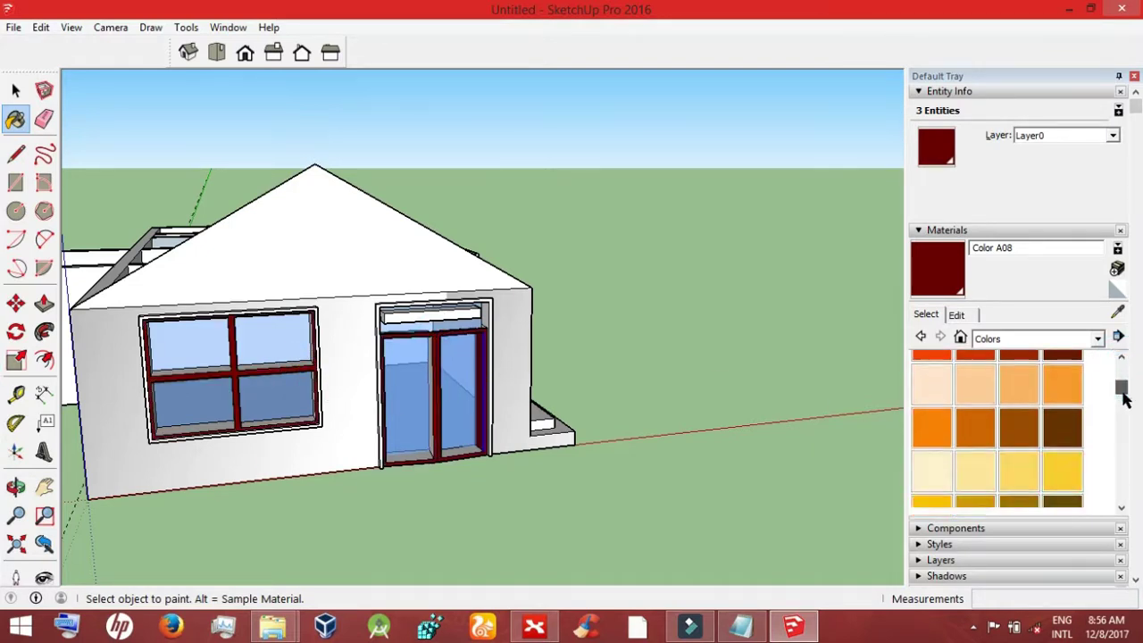
pyautogui.click(1054, 410)
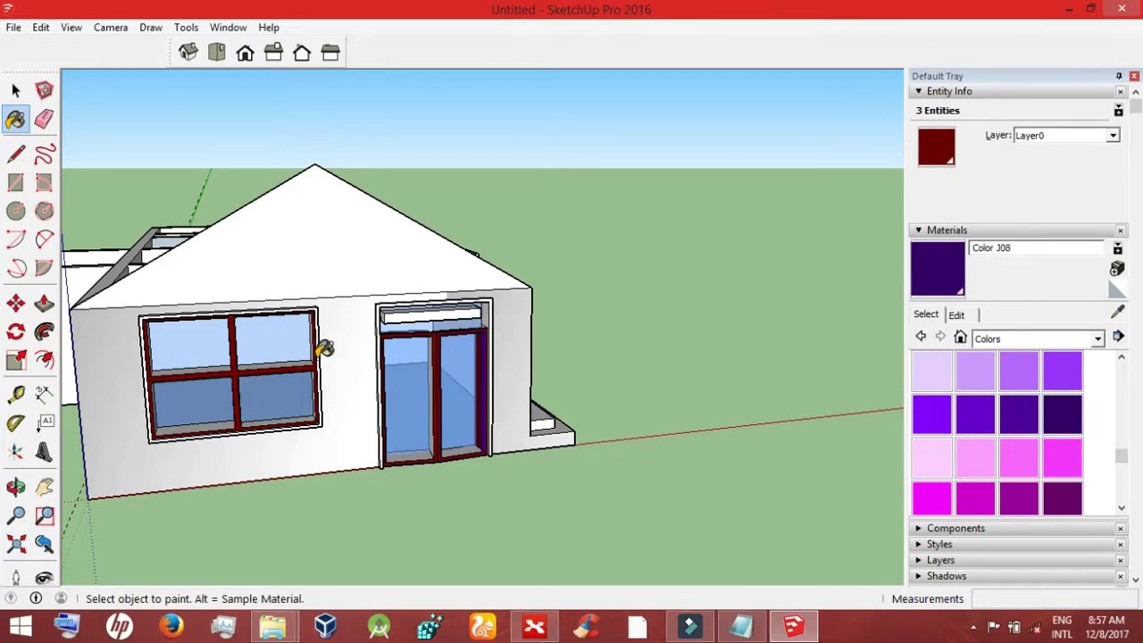
pyautogui.scroll(3, 326, 349)
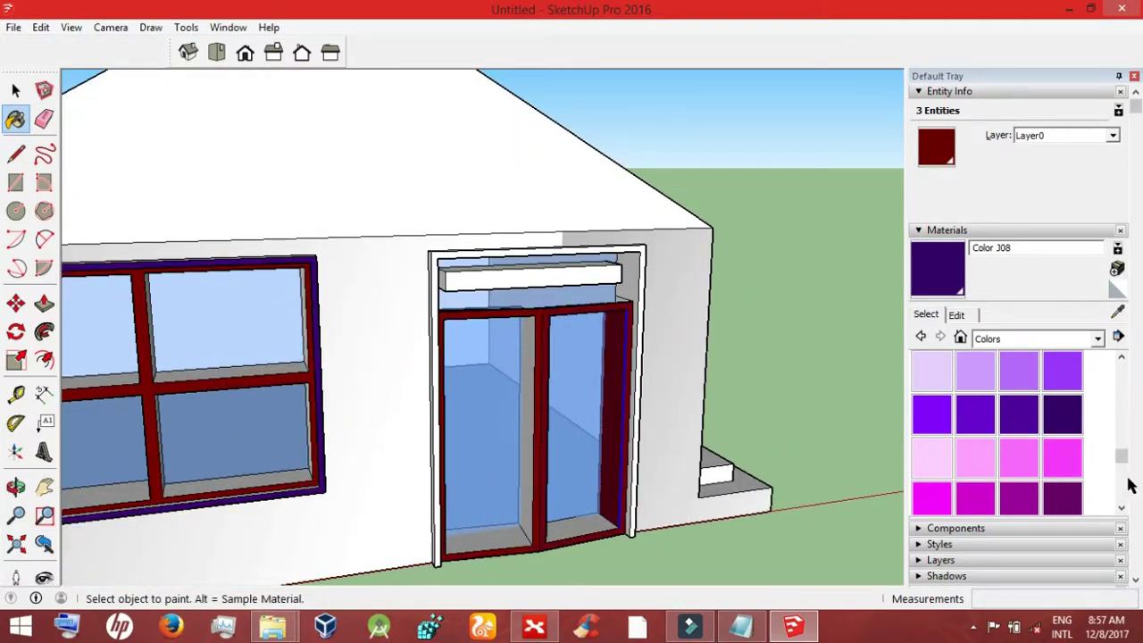
# Step: Paint the window and double-door surrounds with pink Color K03
pyautogui.click(1036, 460)
pyautogui.click(320, 309)
pyautogui.click(437, 261)
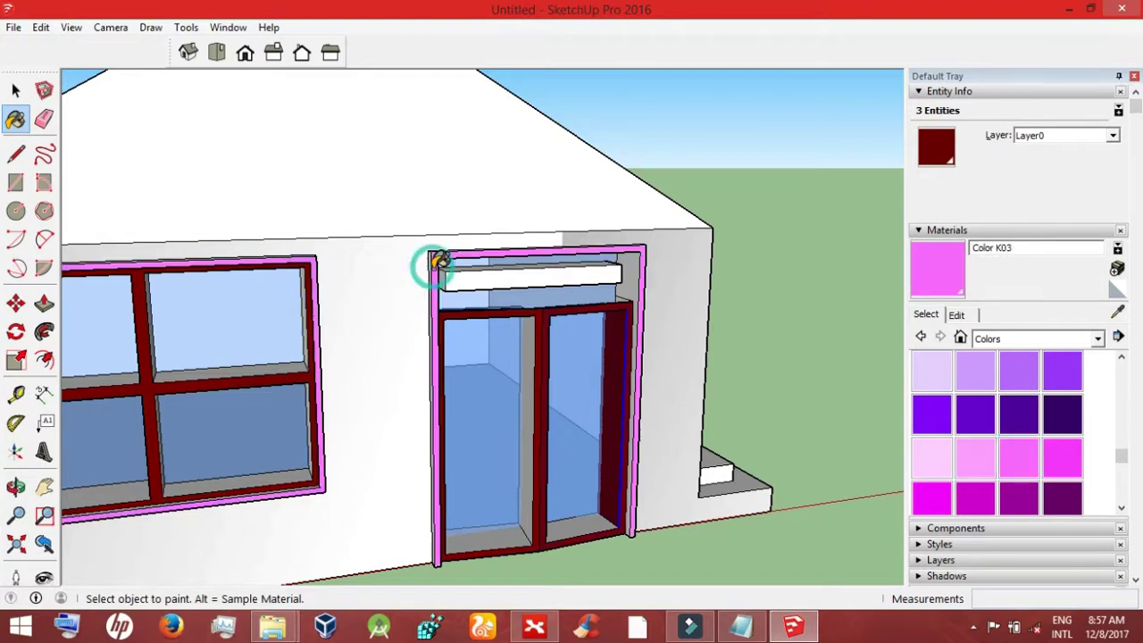
# Step: Draw a rectangle across the door header and offset it inward to form an inset panel
pyautogui.press('r')
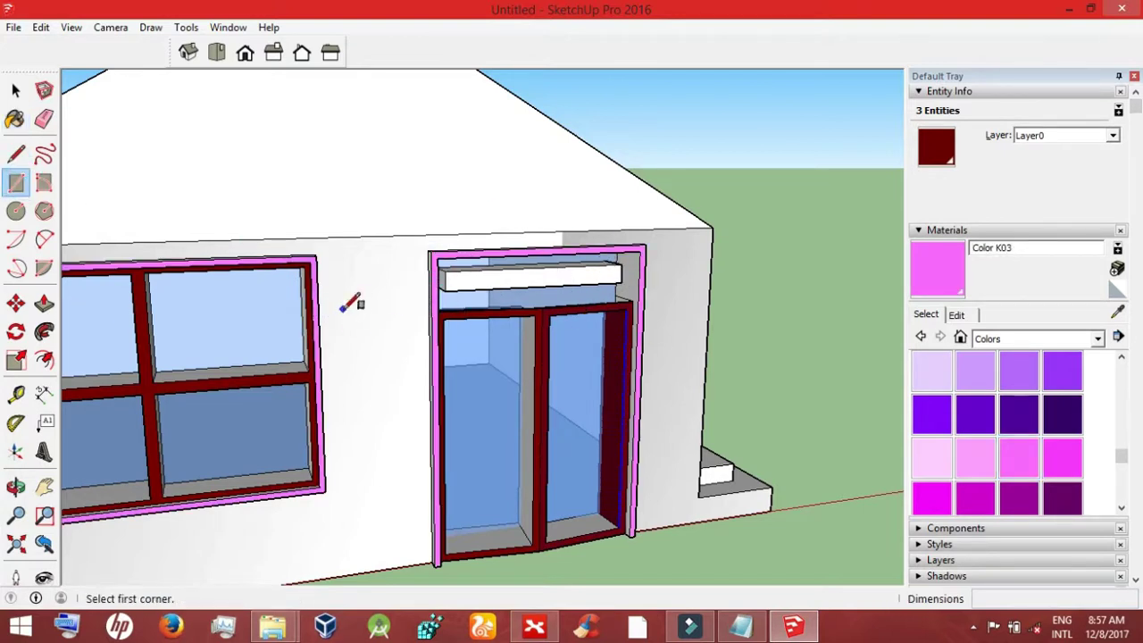
pyautogui.click(431, 252)
pyautogui.click(635, 300)
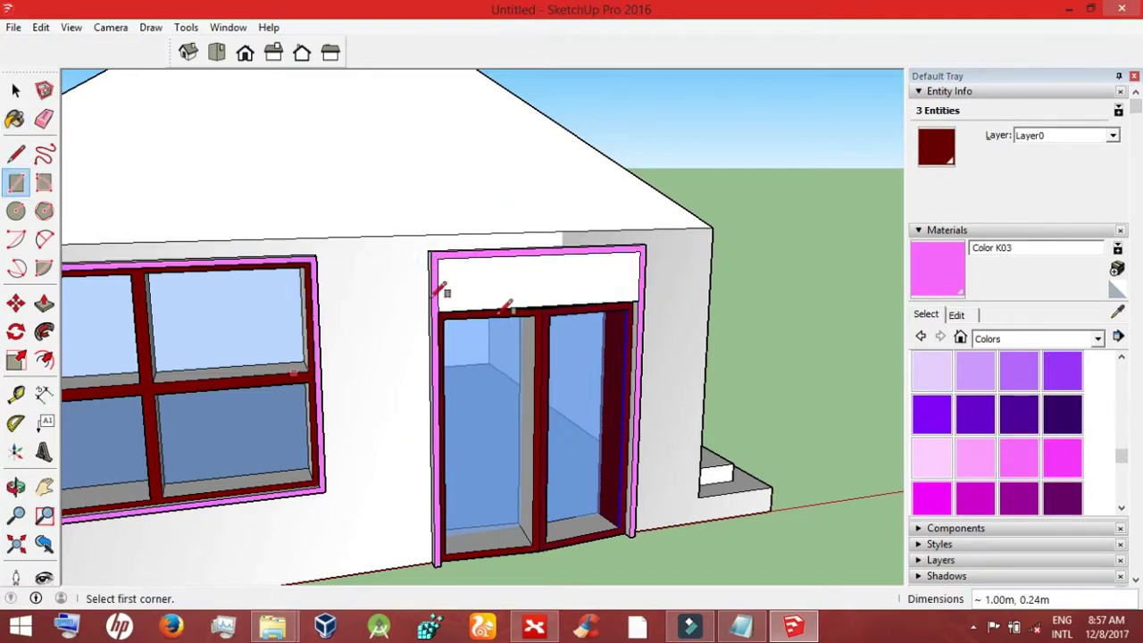
pyautogui.click(44, 360)
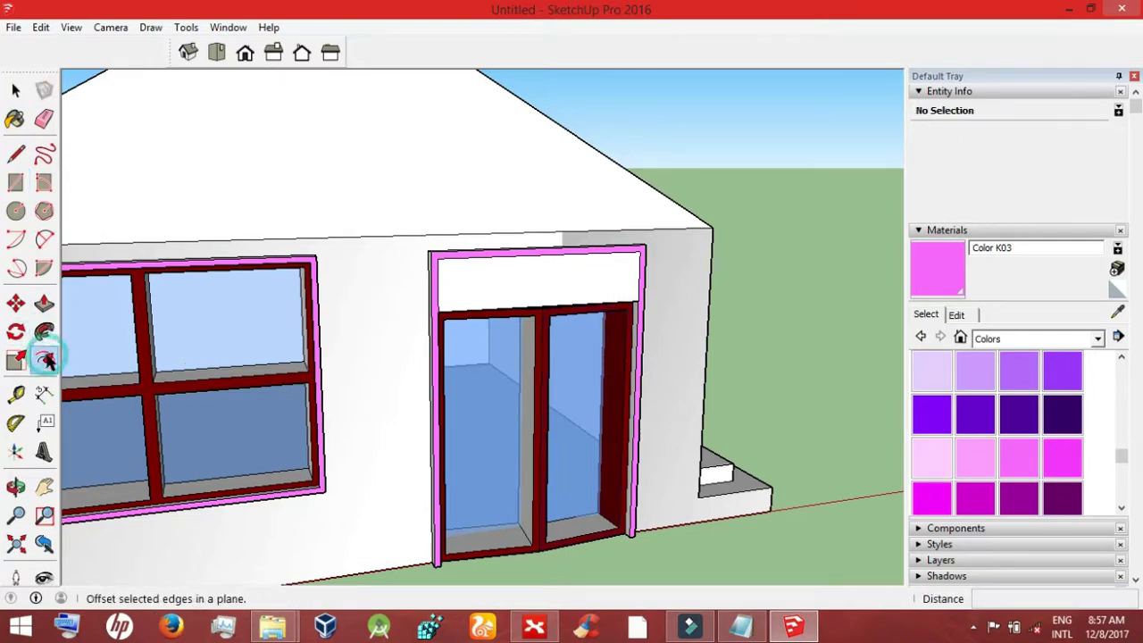
pyautogui.click(528, 257)
pyautogui.click(533, 280)
pyautogui.press('space')
# Step: Select the upper wall face and browse the material categories, keeping Colors
pyautogui.click(393, 224)
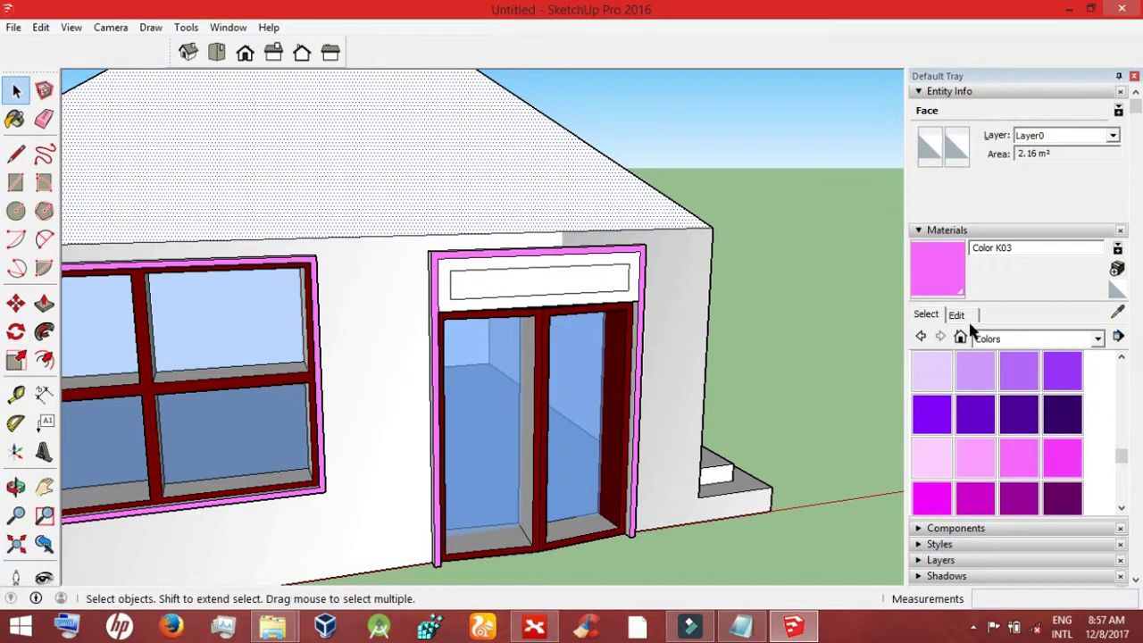
pyautogui.click(1096, 339)
pyautogui.click(1100, 483)
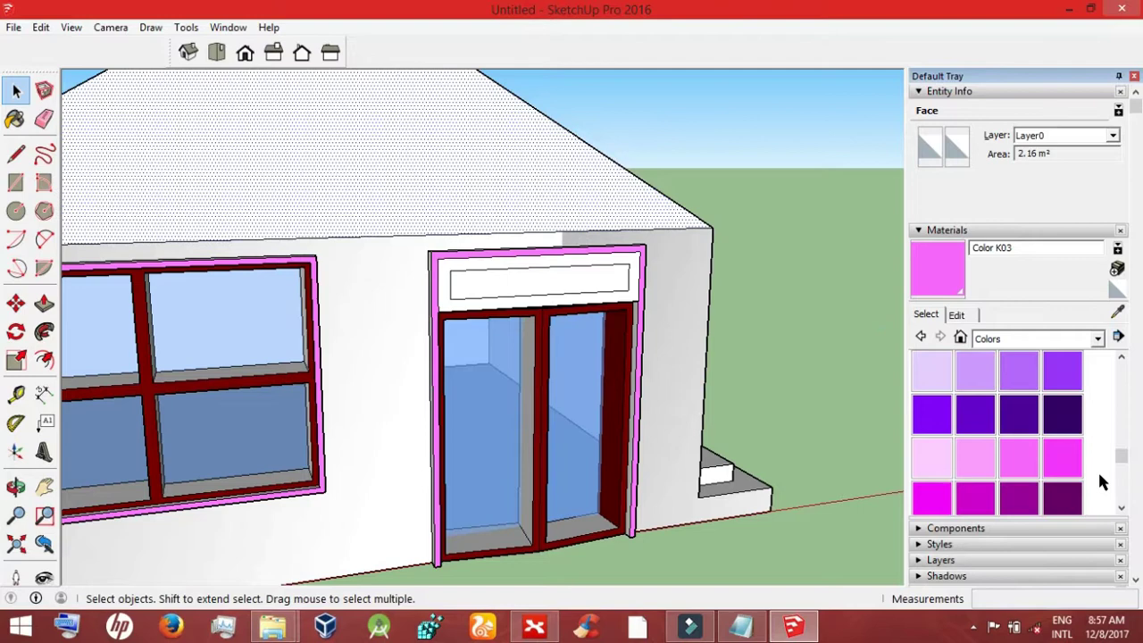
pyautogui.click(1122, 357)
pyautogui.click(1122, 357)
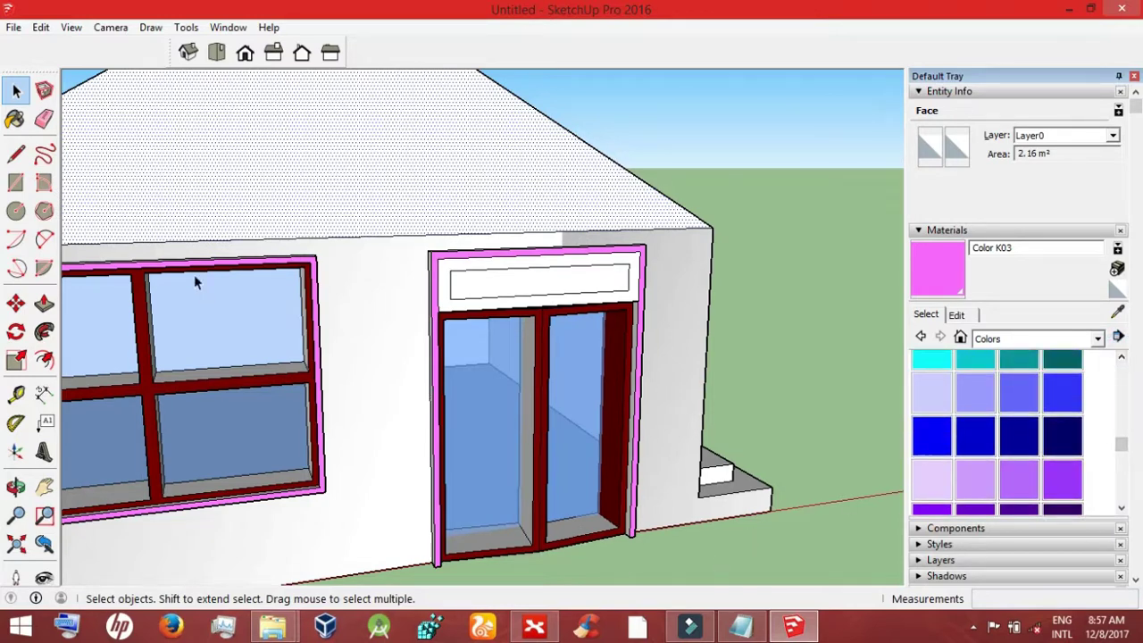
# Step: Push/Pull the door frame face
pyautogui.press('p')
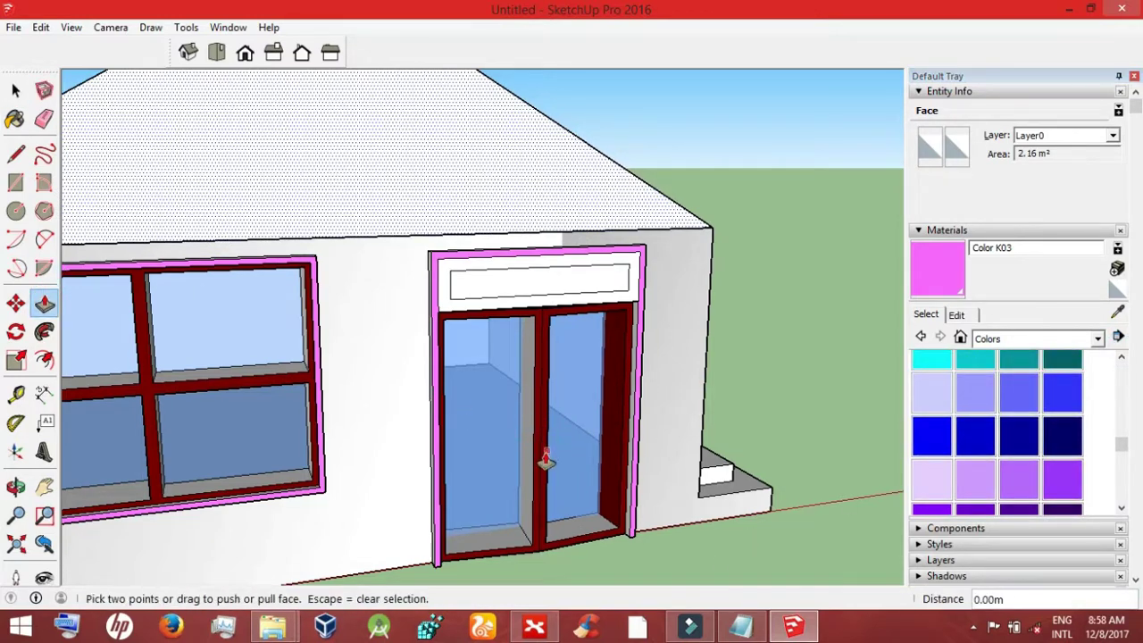
pyautogui.scroll(1, 545, 440)
pyautogui.scroll(1, 538, 441)
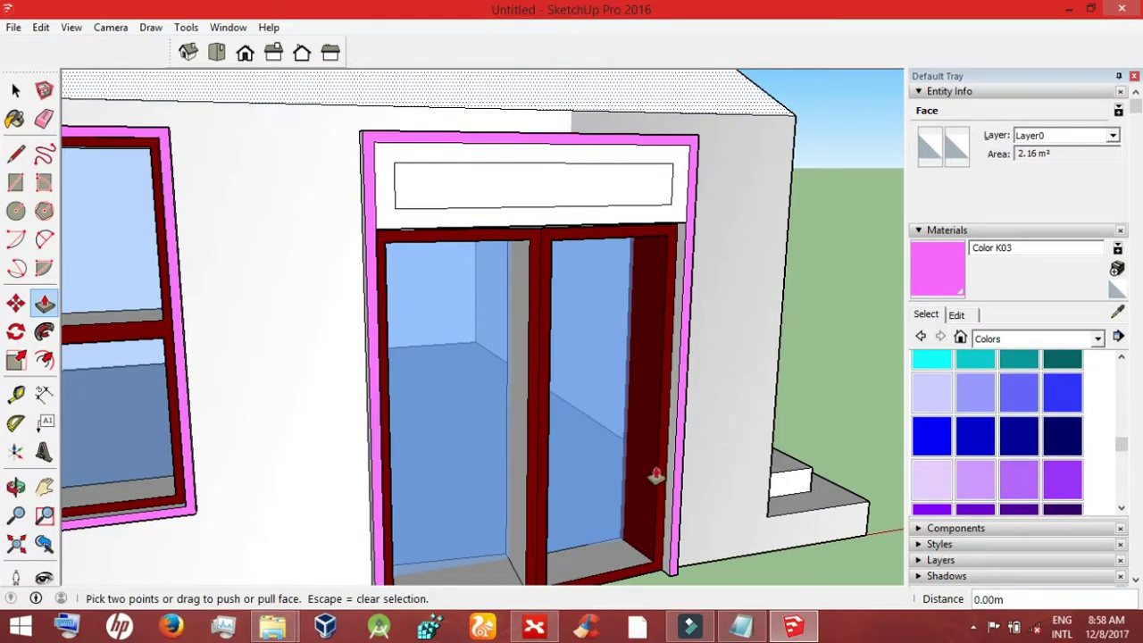
pyautogui.click(657, 474)
pyautogui.click(455, 227)
pyautogui.click(497, 233)
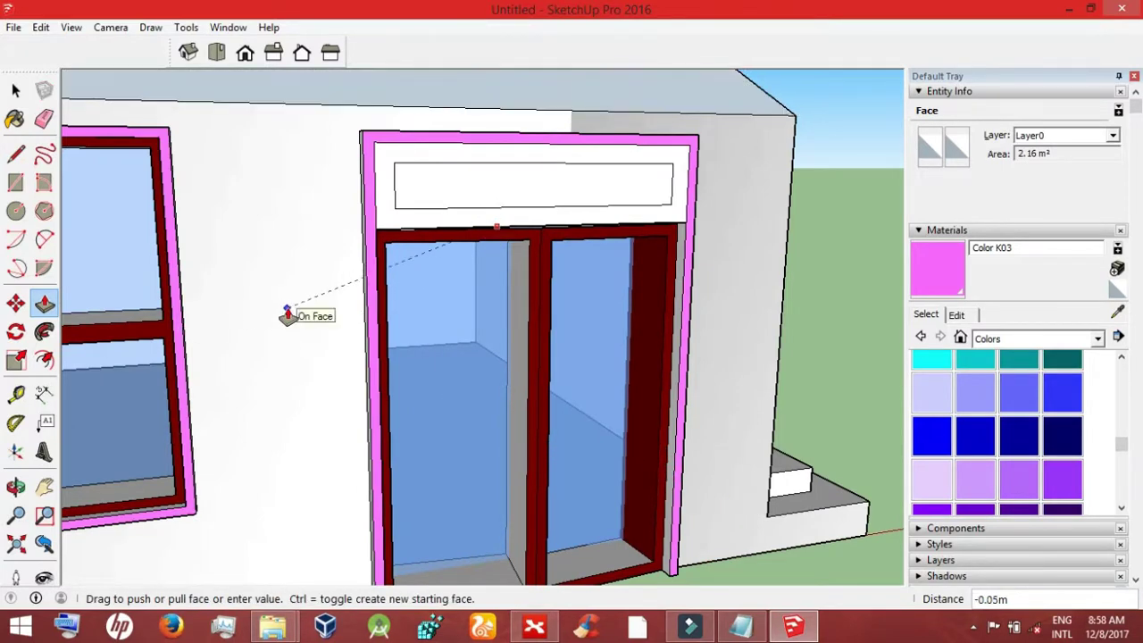
pyautogui.press('space')
# Step: Push the central door mullion face in, then pull it slightly back out to its final depth
pyautogui.click(532, 248)
pyautogui.press('p')
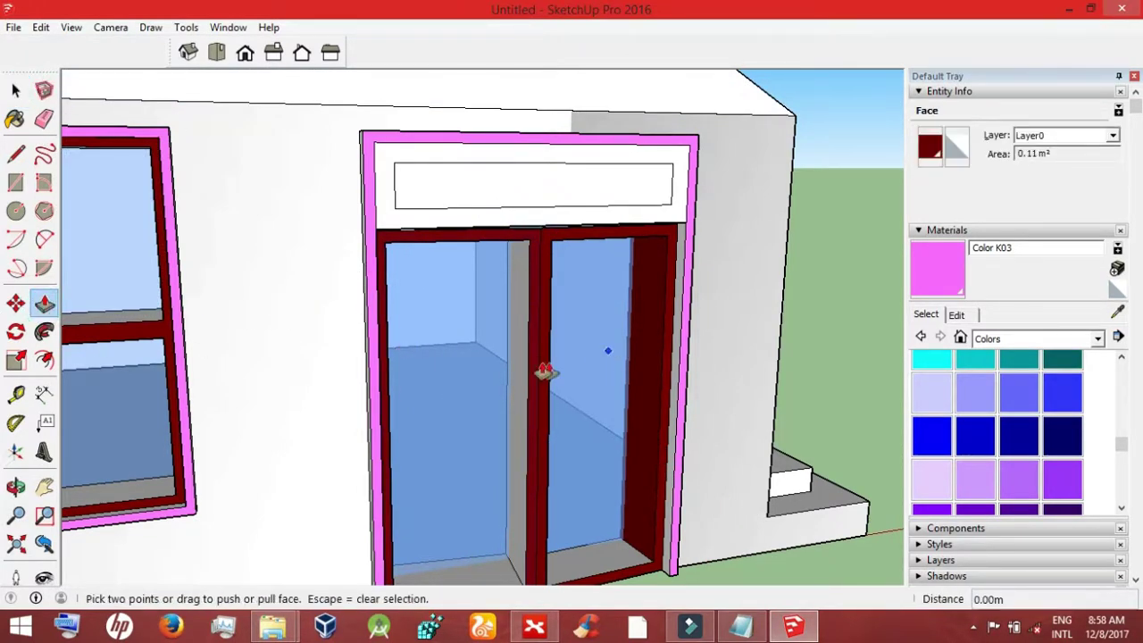
pyautogui.click(545, 371)
pyautogui.click(560, 390)
pyautogui.click(546, 396)
pyautogui.click(543, 393)
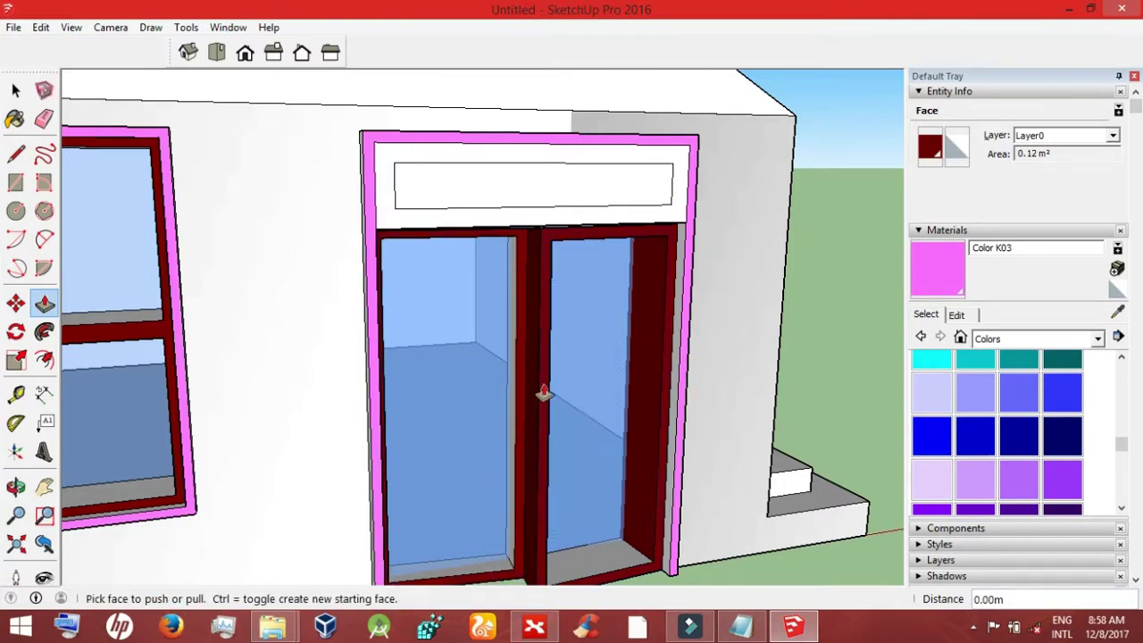
pyautogui.click(547, 402)
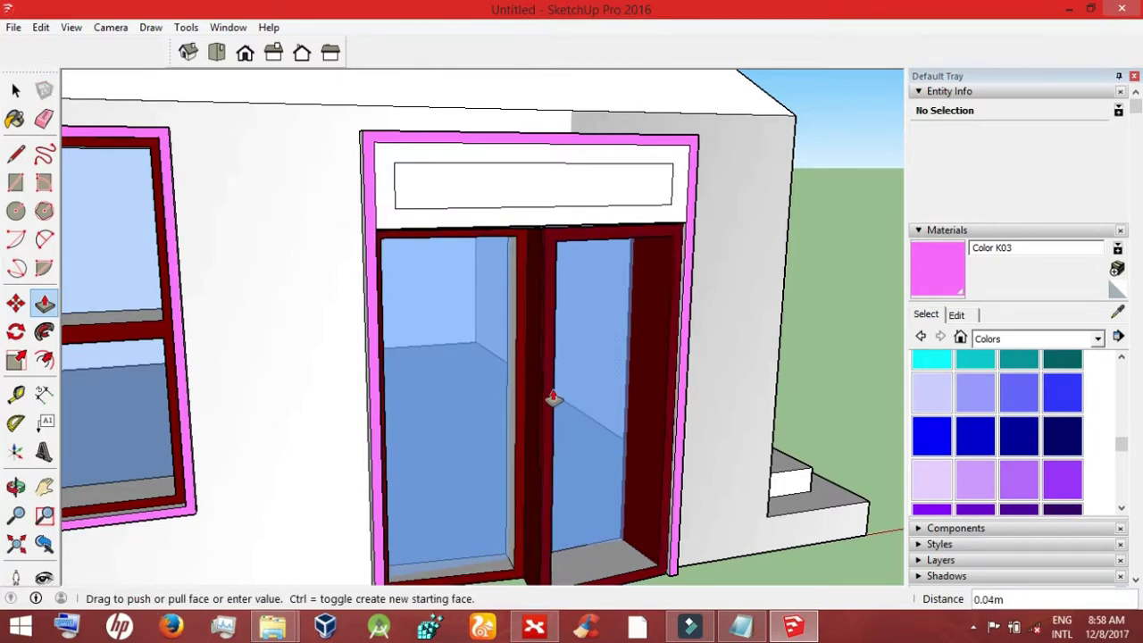
pyautogui.click(536, 382)
pyautogui.click(533, 389)
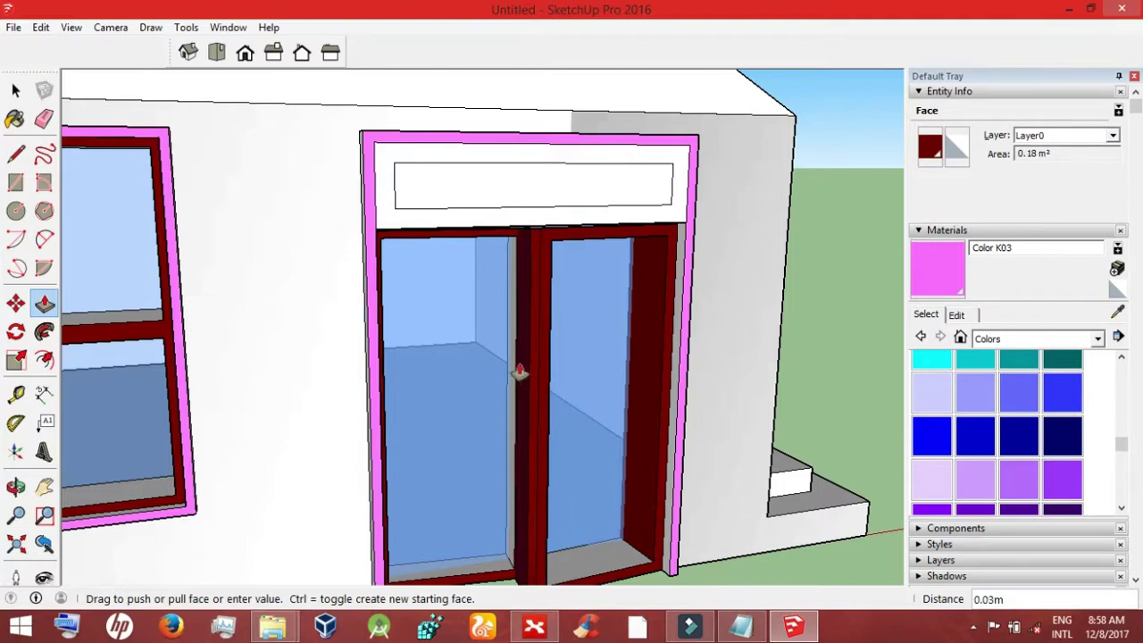
pyautogui.click(526, 367)
pyautogui.press('space')
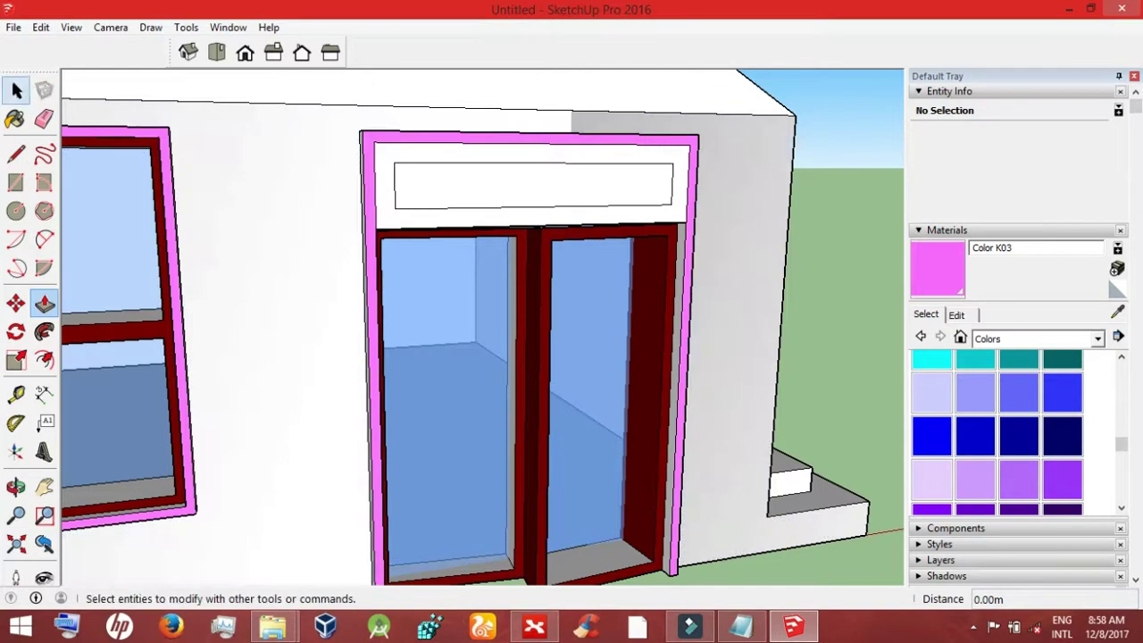
pyautogui.click(548, 360)
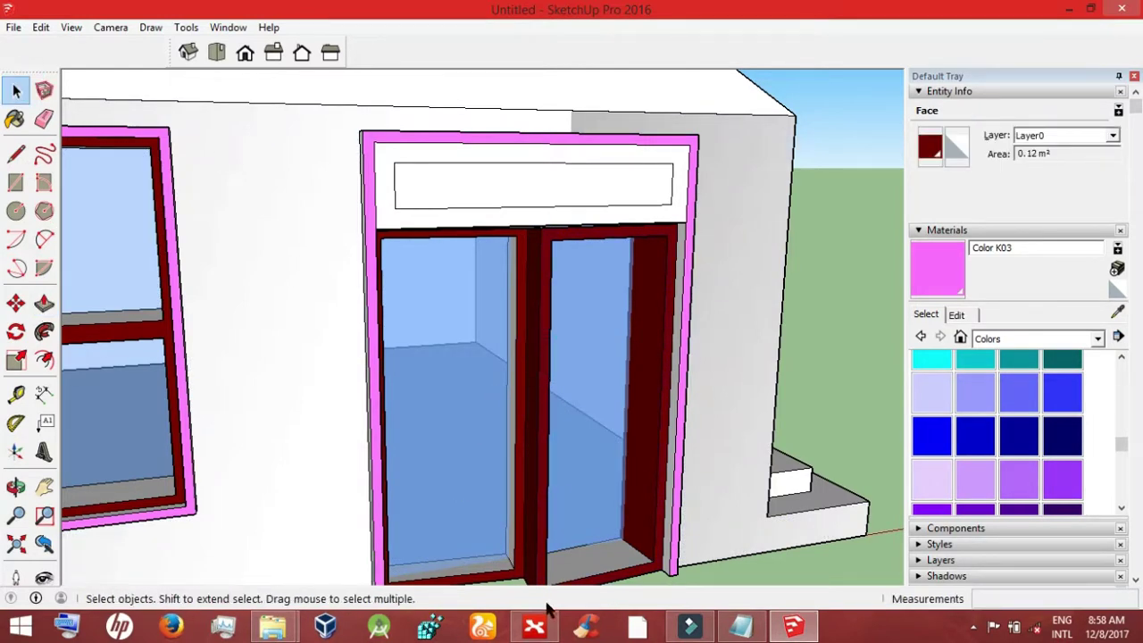
# Step: Try closing the right door opening with a rectangle, then undo it
pyautogui.click(15, 153)
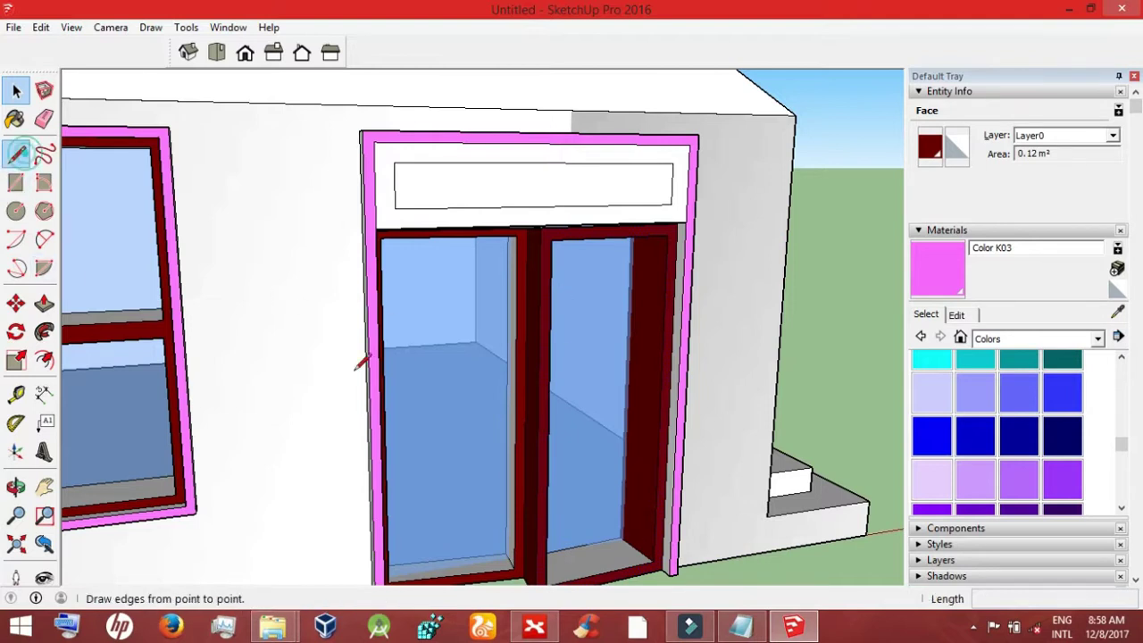
pyautogui.click(635, 549)
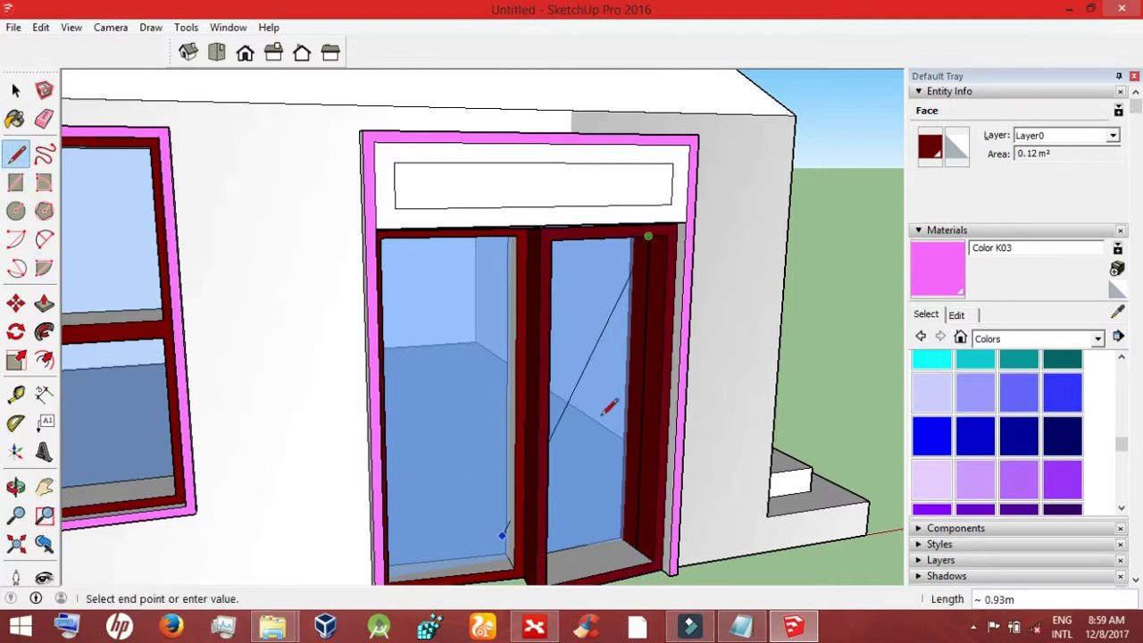
pyautogui.click(16, 182)
pyautogui.click(636, 552)
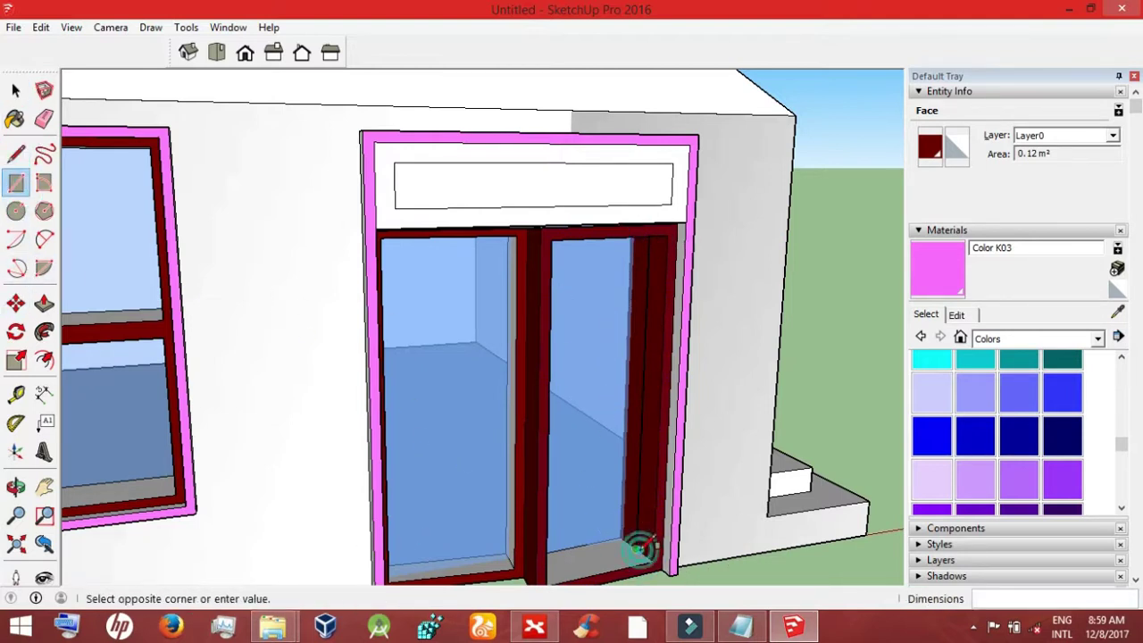
pyautogui.click(554, 237)
pyautogui.hotkey('ctrl', 'z')
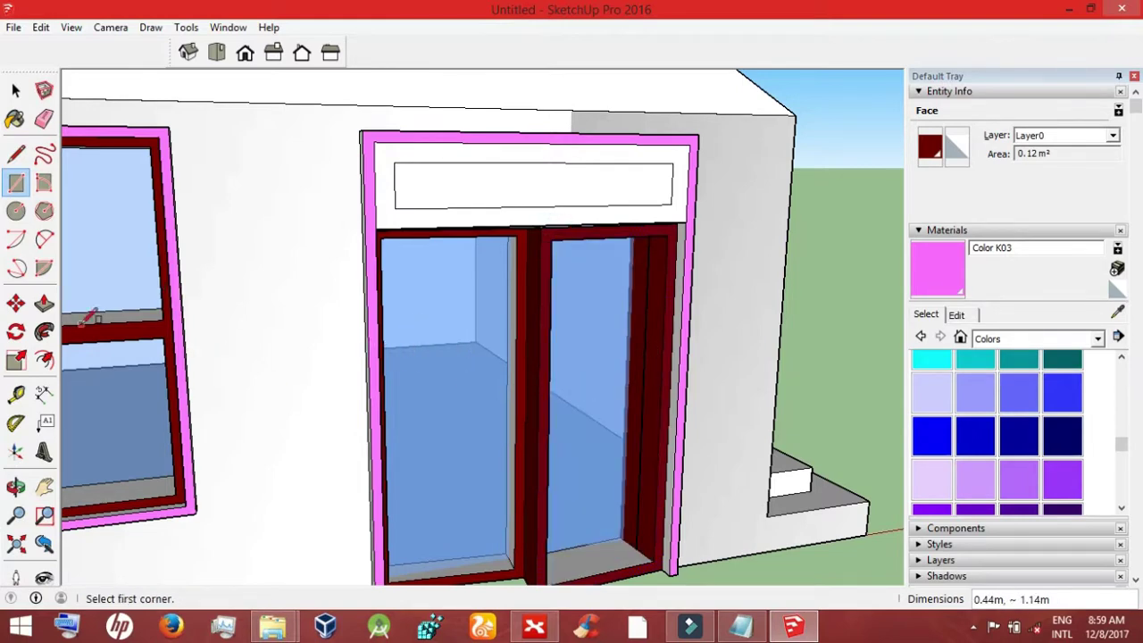
# Step: Delete the stray slanted edge inside the right door
pyautogui.click(16, 487)
pyautogui.moveTo(107, 375)
pyautogui.mouseDown()
pyautogui.moveTo(396, 403)
pyautogui.moveTo(273, 391)
pyautogui.mouseUp()
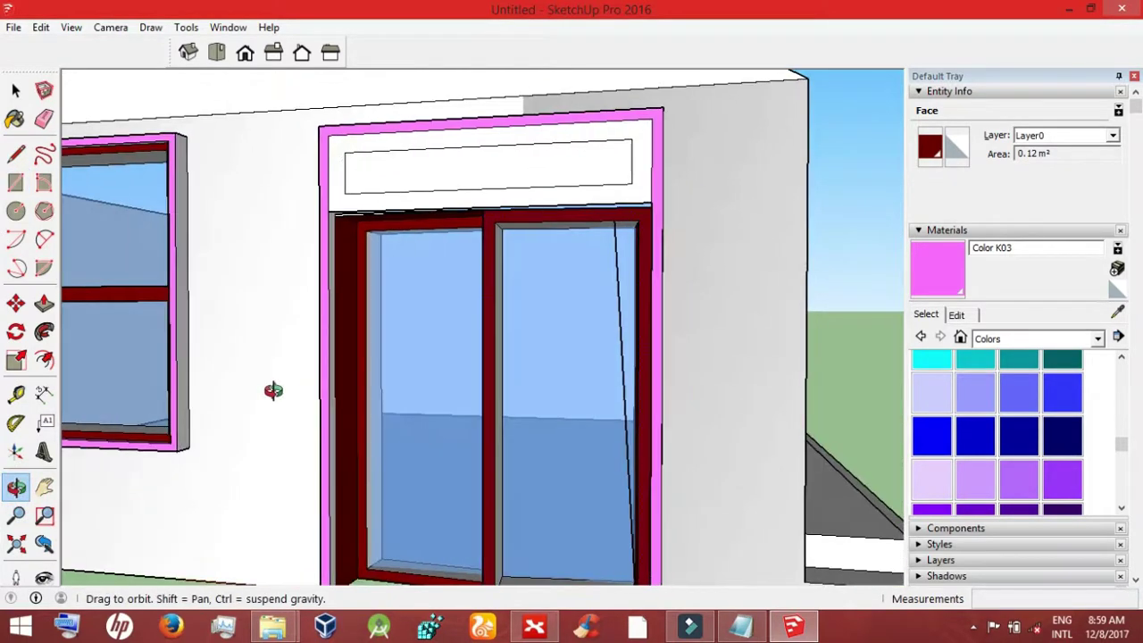
pyautogui.click(16, 90)
pyautogui.click(621, 342)
pyautogui.press('Delete')
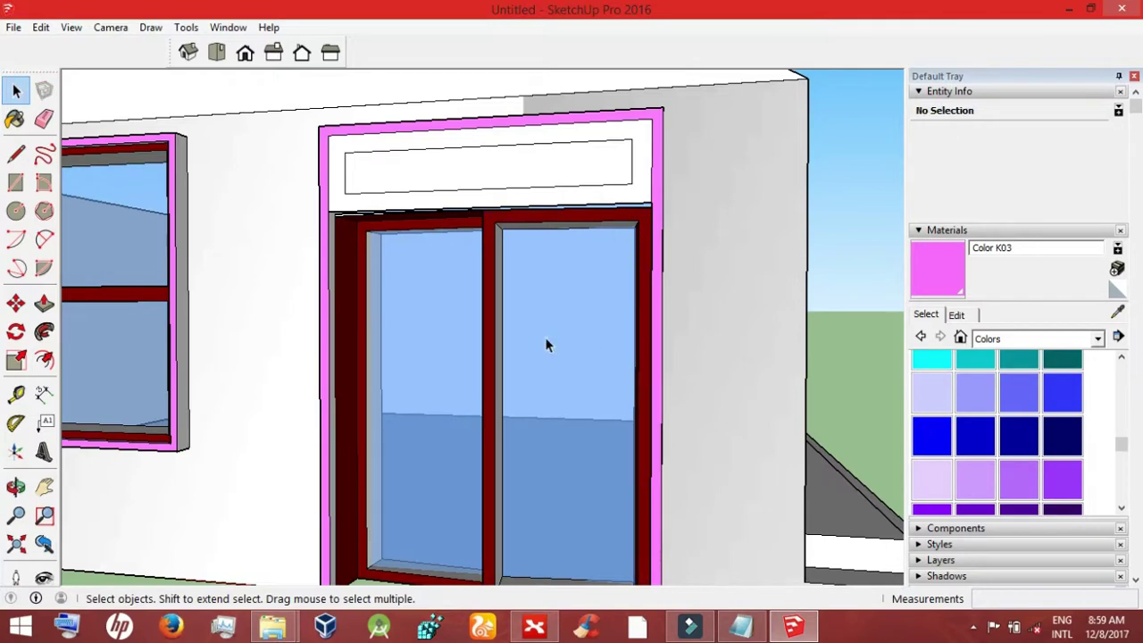
pyautogui.click(15, 487)
# Step: Paint the door jambs, window frame edge and sill with Brick Rough Dark
pyautogui.moveTo(357, 402)
pyautogui.mouseDown()
pyautogui.moveTo(735, 449)
pyautogui.moveTo(750, 401)
pyautogui.mouseUp()
pyautogui.click(1097, 339)
pyautogui.click(1027, 373)
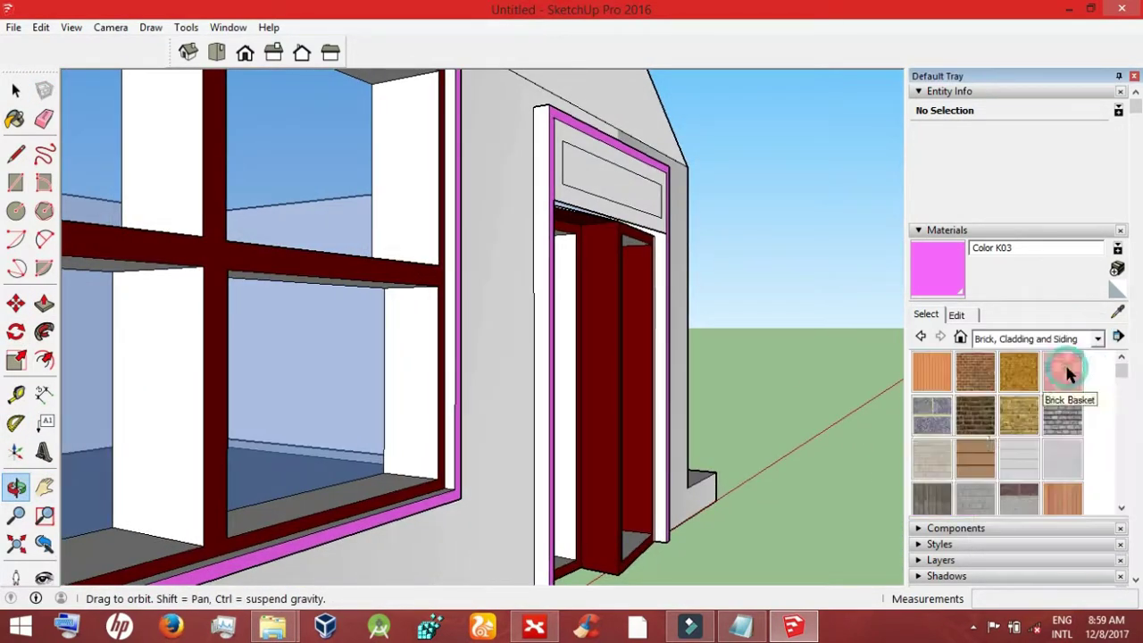
pyautogui.click(975, 414)
pyautogui.click(547, 357)
pyautogui.click(660, 281)
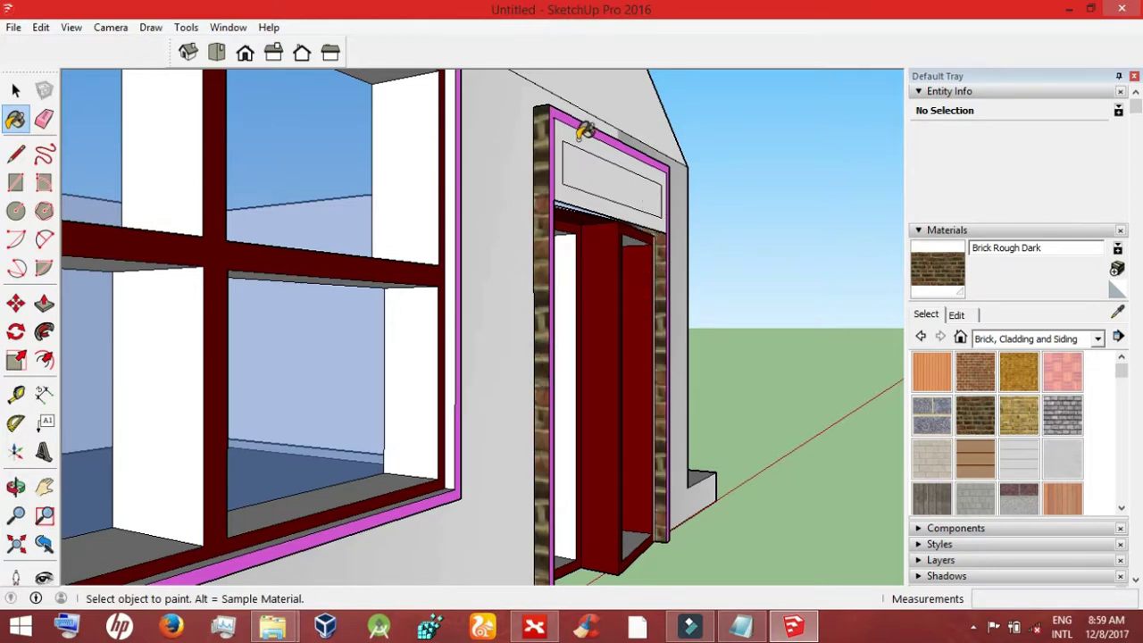
pyautogui.click(457, 215)
pyautogui.click(411, 498)
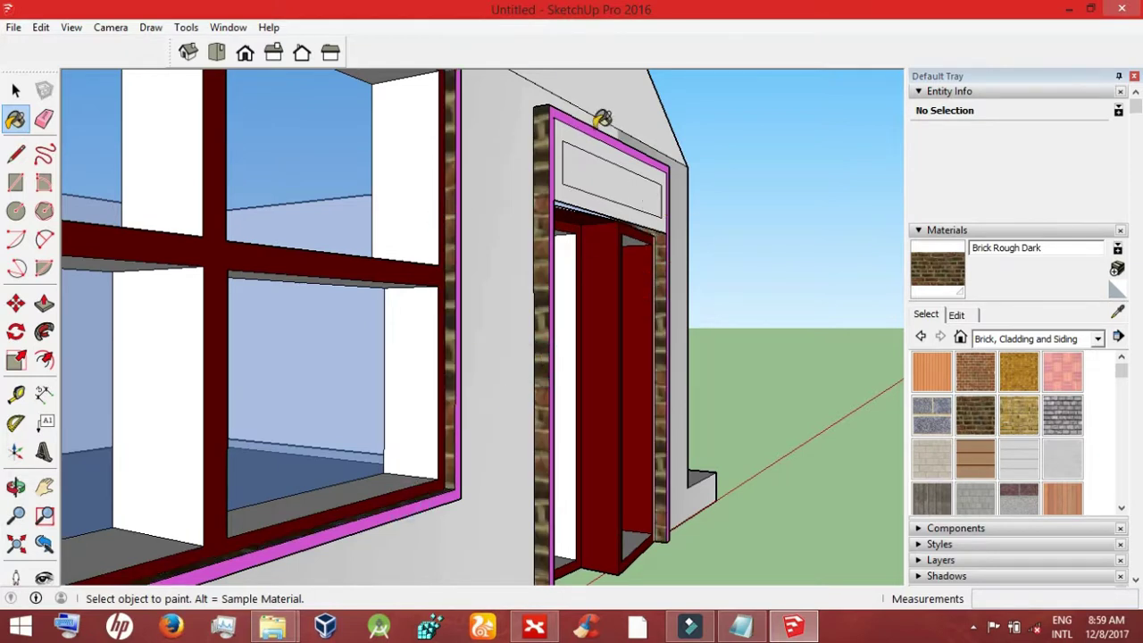
# Step: Undo the brick paint on the frame and jambs, leaving the trims pink
pyautogui.press('ctrl')
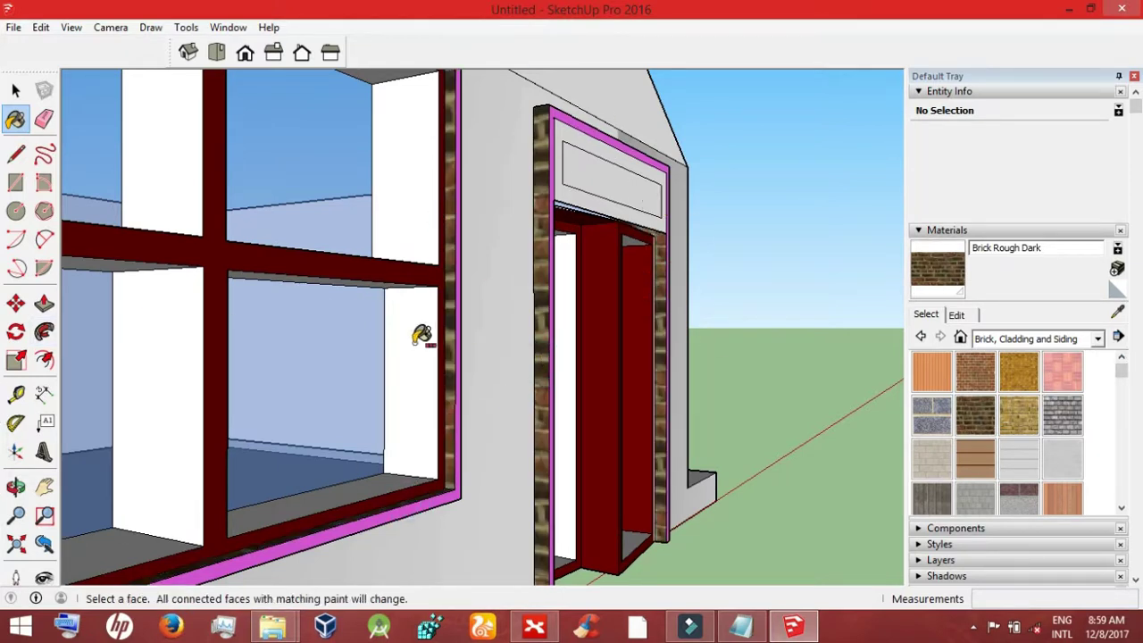
pyautogui.press('space')
pyautogui.hotkey('ctrl', 'z')
pyautogui.hotkey('ctrl', 'z')
pyautogui.hotkey('ctrl', 'z')
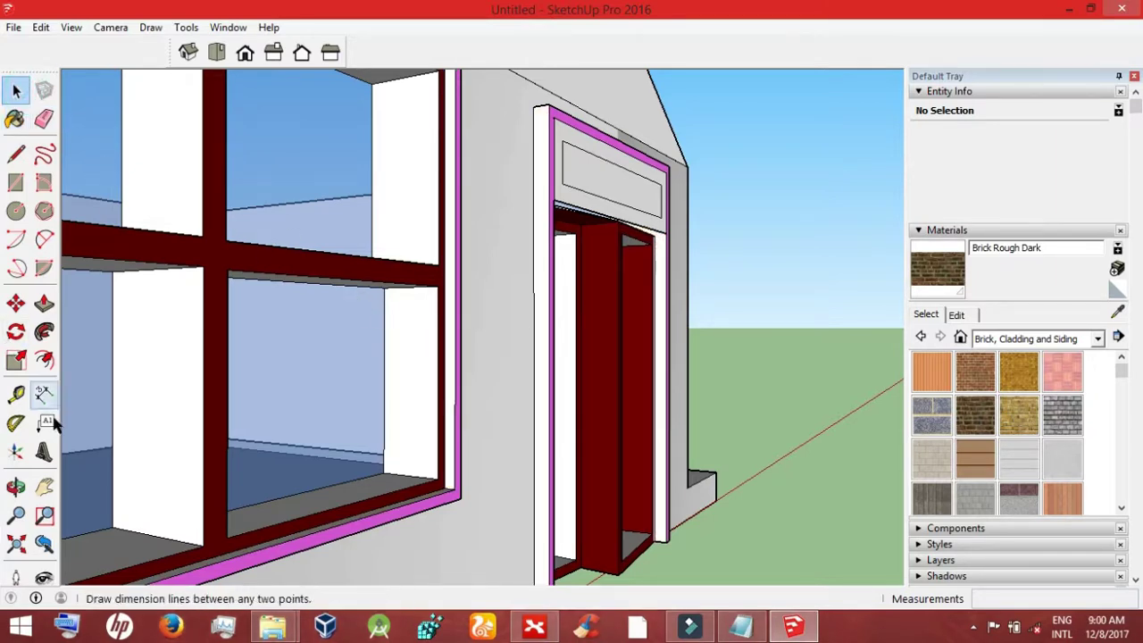
pyautogui.click(16, 486)
pyautogui.scroll(-3, 309, 419)
# Step: Paint the front wall and left side wall with Brick Rough Dark
pyautogui.scroll(-3, 309, 419)
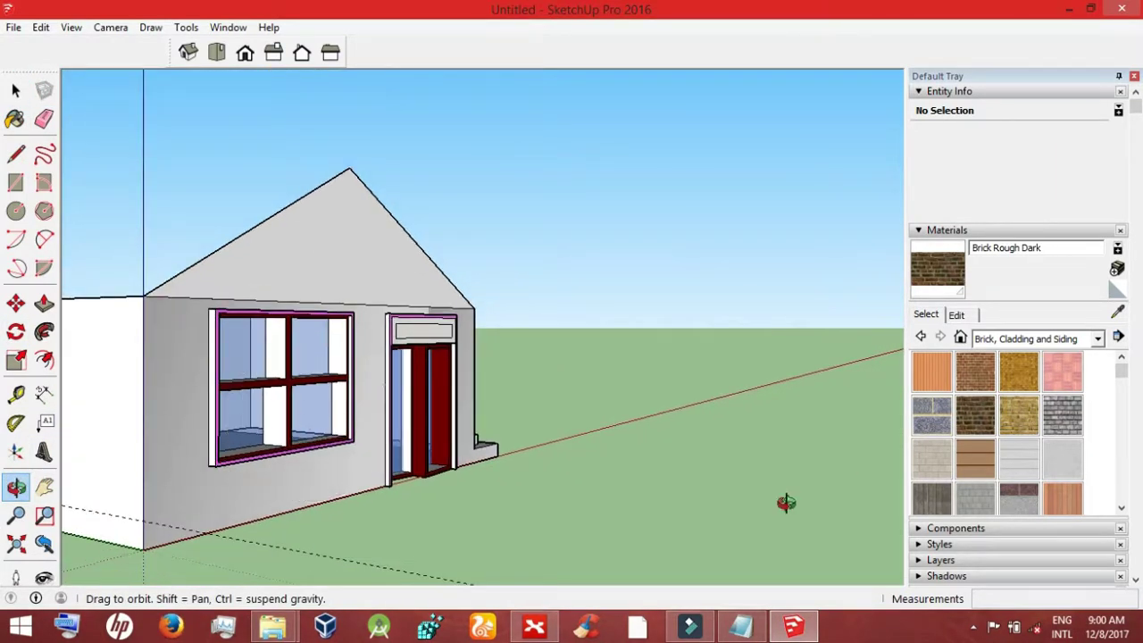
pyautogui.press('b')
pyautogui.click(179, 467)
pyautogui.click(82, 432)
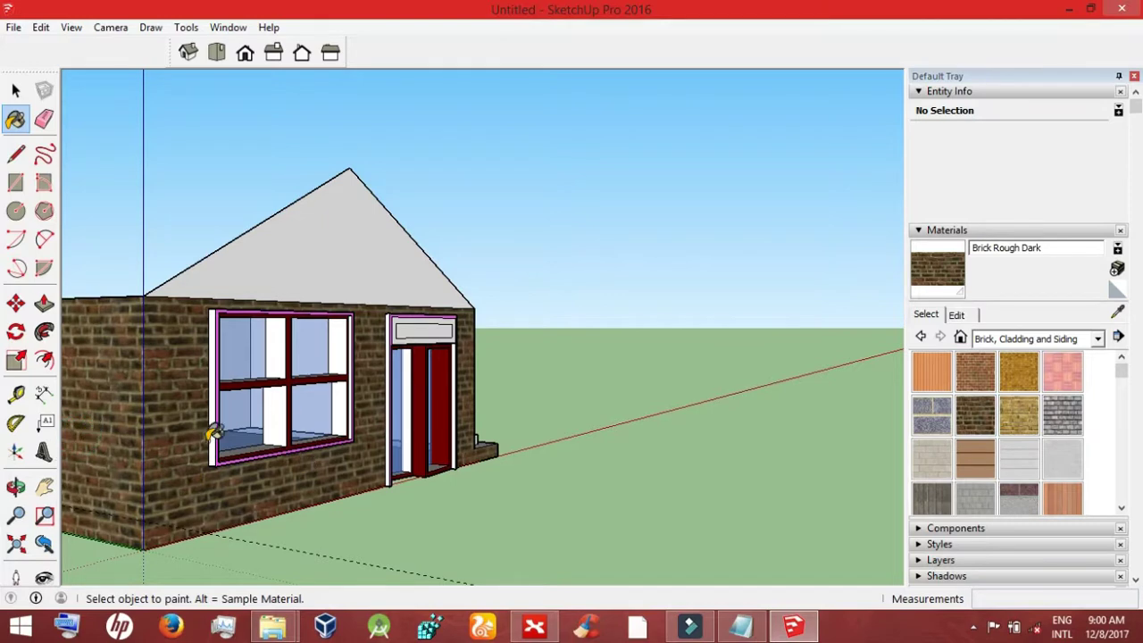
pyautogui.press('space')
# Step: Paint the far-side walls and the long white wall with Brick Rough Dark
pyautogui.click(16, 487)
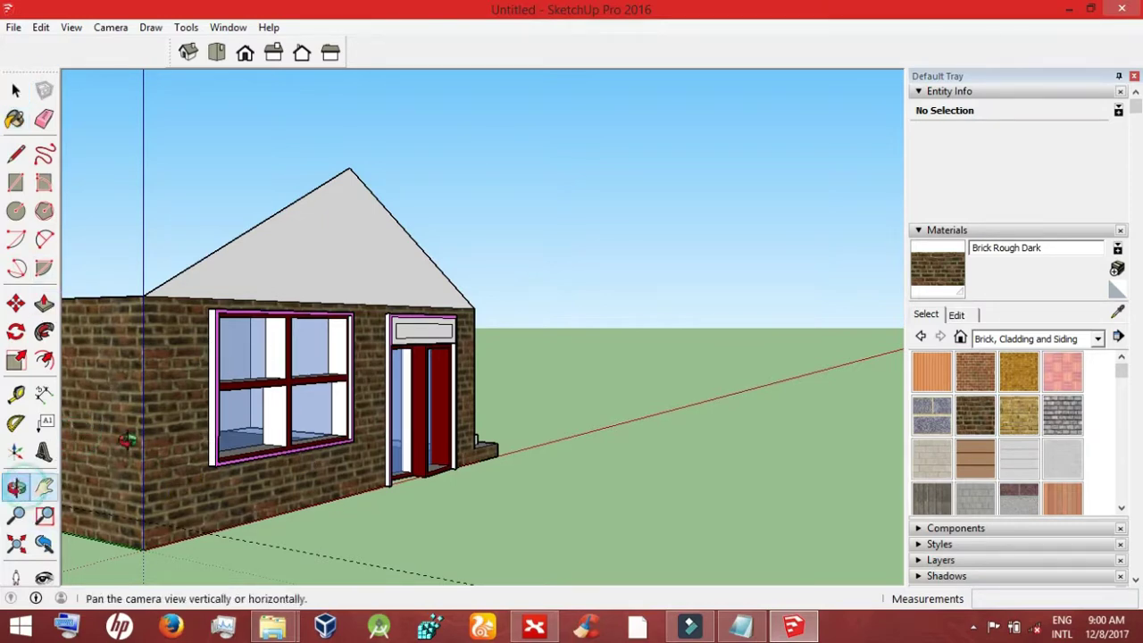
pyautogui.moveTo(116, 473)
pyautogui.mouseDown()
pyautogui.moveTo(244, 497)
pyautogui.moveTo(161, 411)
pyautogui.moveTo(783, 324)
pyautogui.moveTo(884, 375)
pyautogui.mouseUp()
pyautogui.click(975, 413)
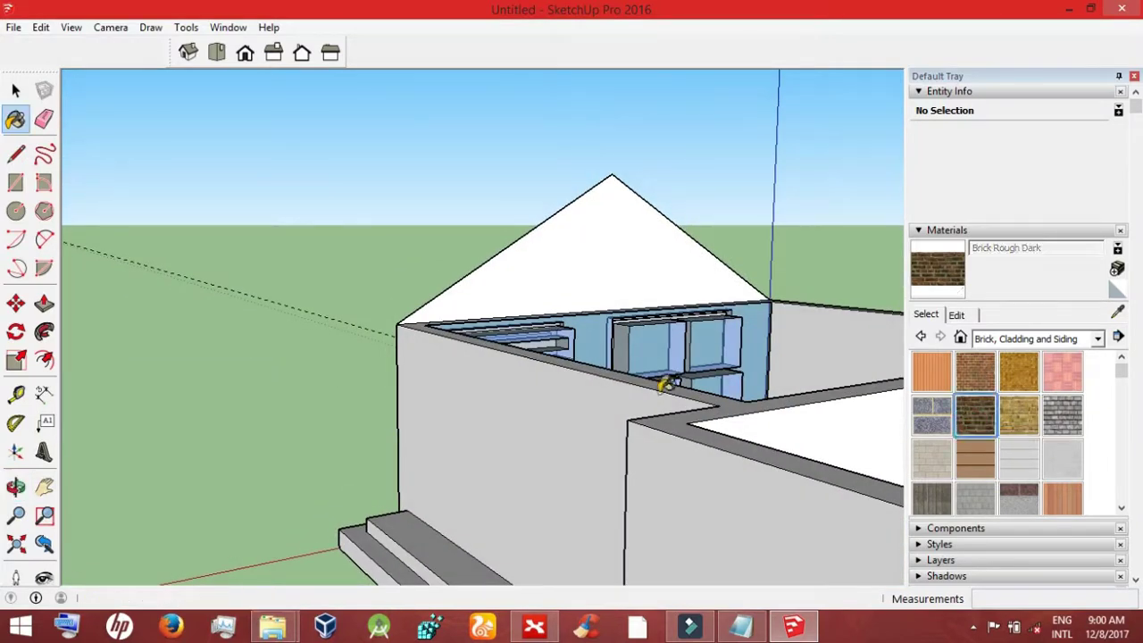
pyautogui.click(607, 428)
pyautogui.click(732, 527)
pyautogui.click(16, 544)
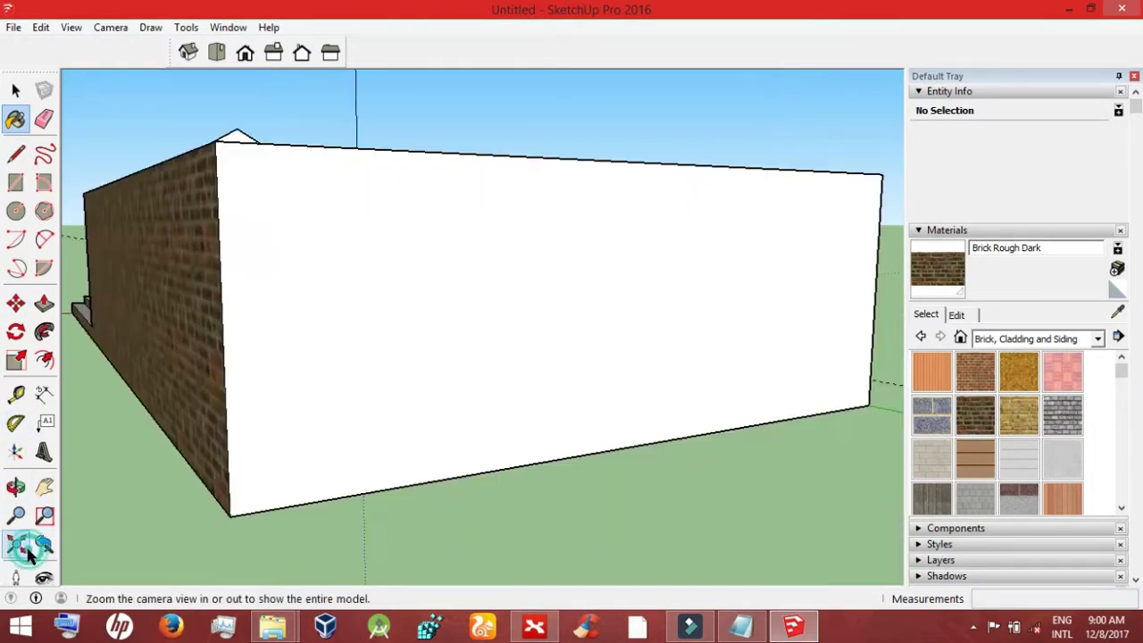
pyautogui.click(470, 319)
pyautogui.press('o')
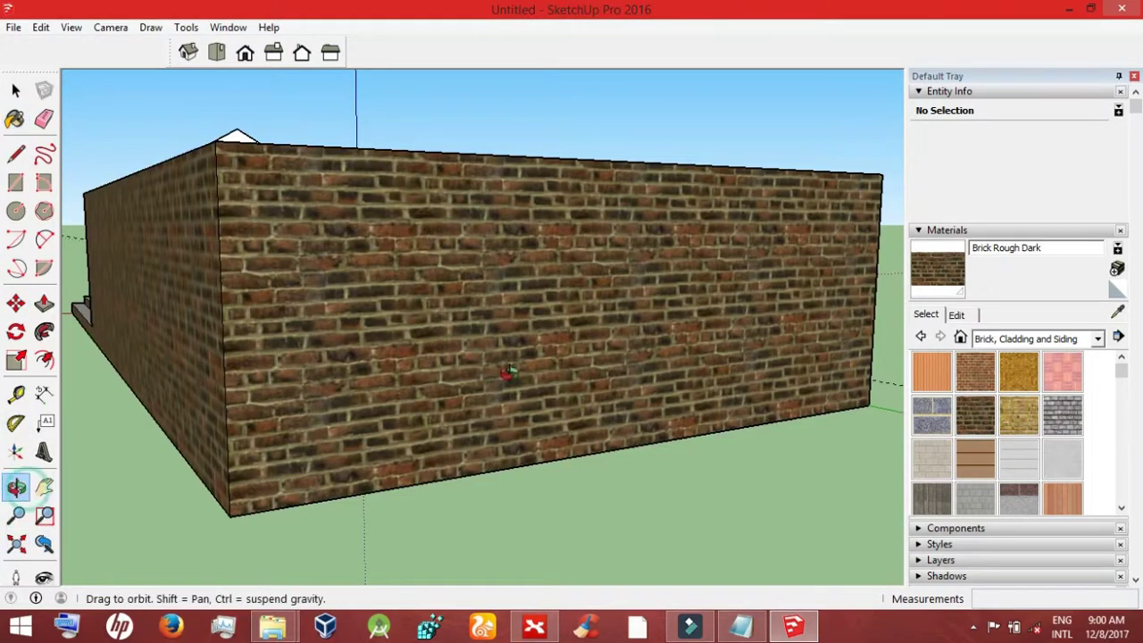
pyautogui.moveTo(505, 375); pyautogui.dragTo(503, 357)
pyautogui.click(975, 413)
pyautogui.click(476, 432)
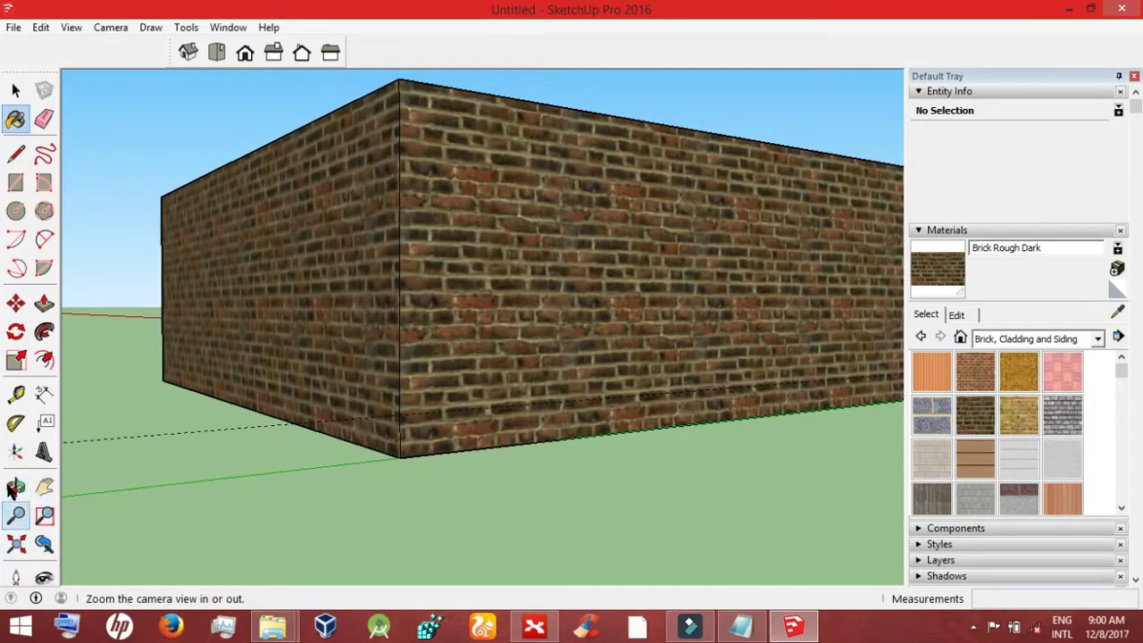
# Step: Paint the white front block and its face with Brick Rough Dark
pyautogui.click(16, 487)
pyautogui.moveTo(81, 429); pyautogui.dragTo(128, 399)
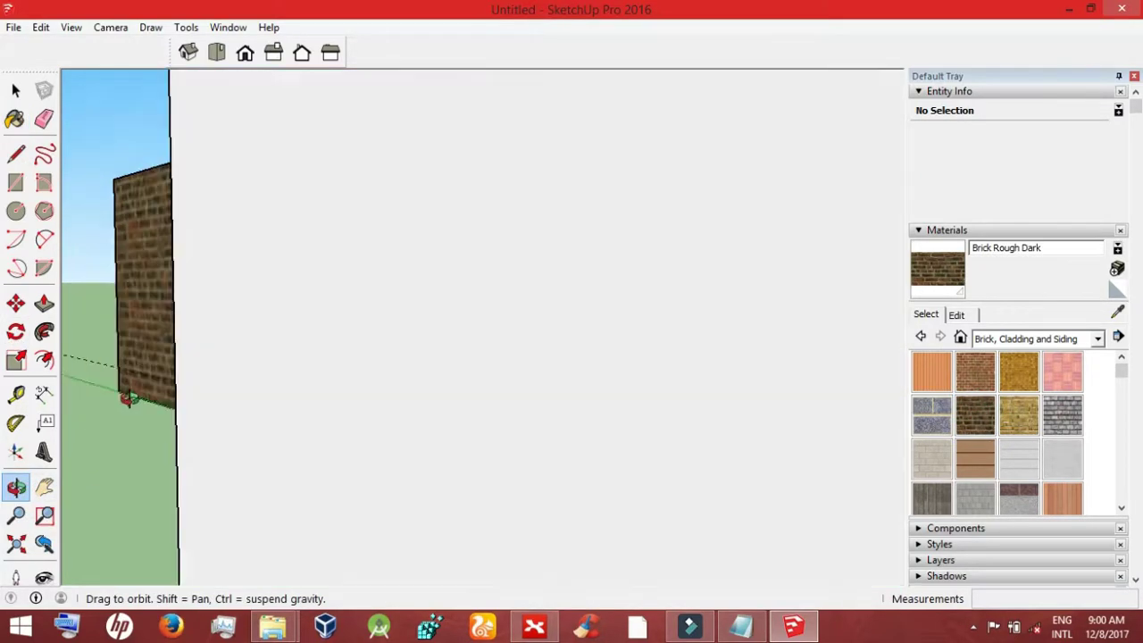
pyautogui.click(188, 52)
pyautogui.moveTo(319, 373); pyautogui.dragTo(576, 382)
pyautogui.click(16, 515)
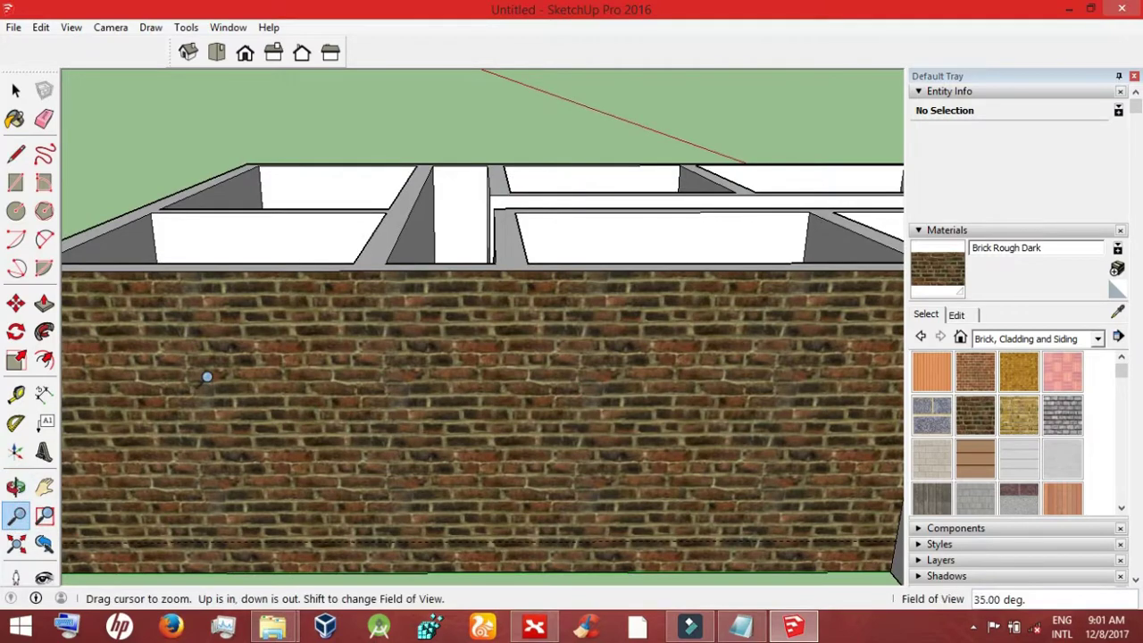
pyautogui.scroll(-5, 206, 378)
pyautogui.click(971, 417)
pyautogui.click(527, 406)
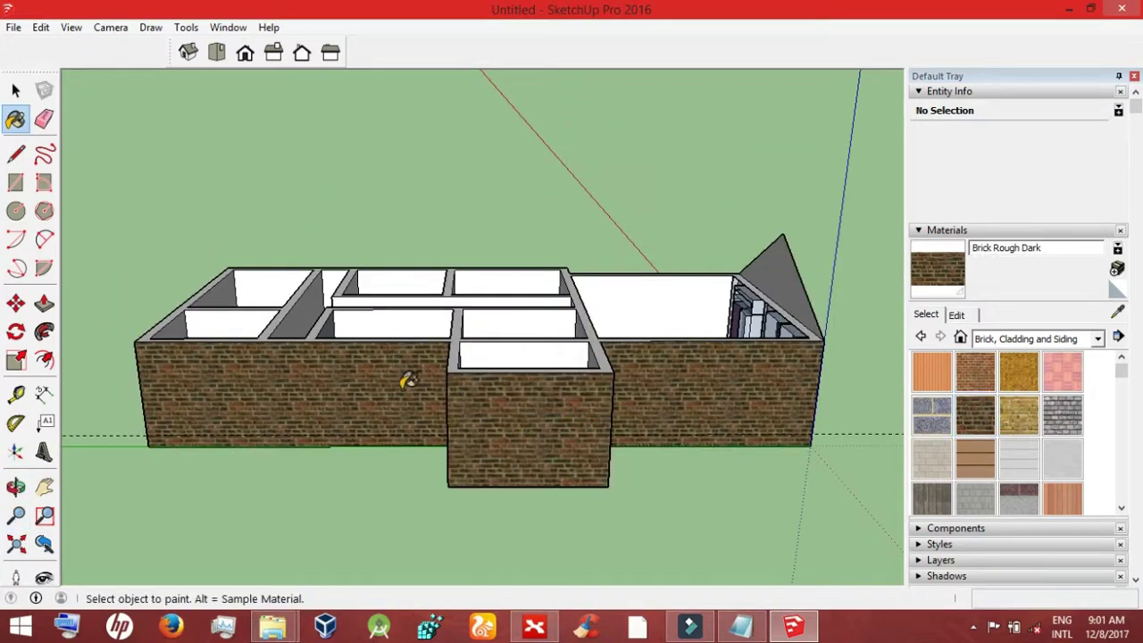
pyautogui.moveTo(99, 397); pyautogui.dragTo(867, 351, button='middle')
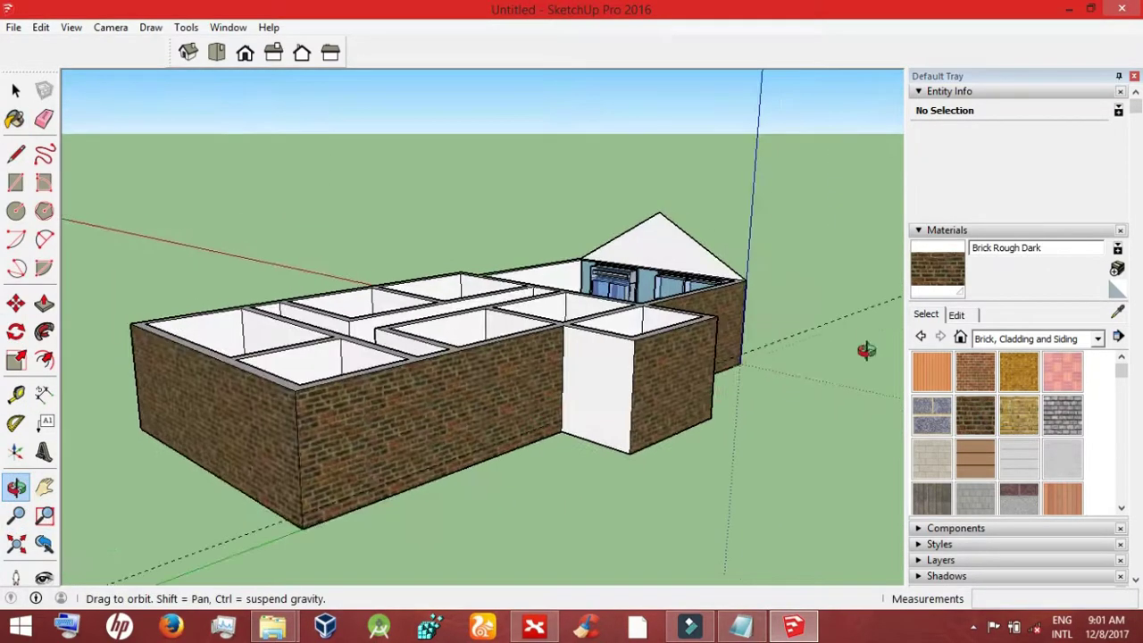
pyautogui.click(598, 393)
# Step: Brick the front block's side face and the face right of the door
pyautogui.click(16, 487)
pyautogui.moveTo(268, 429); pyautogui.dragTo(388, 421)
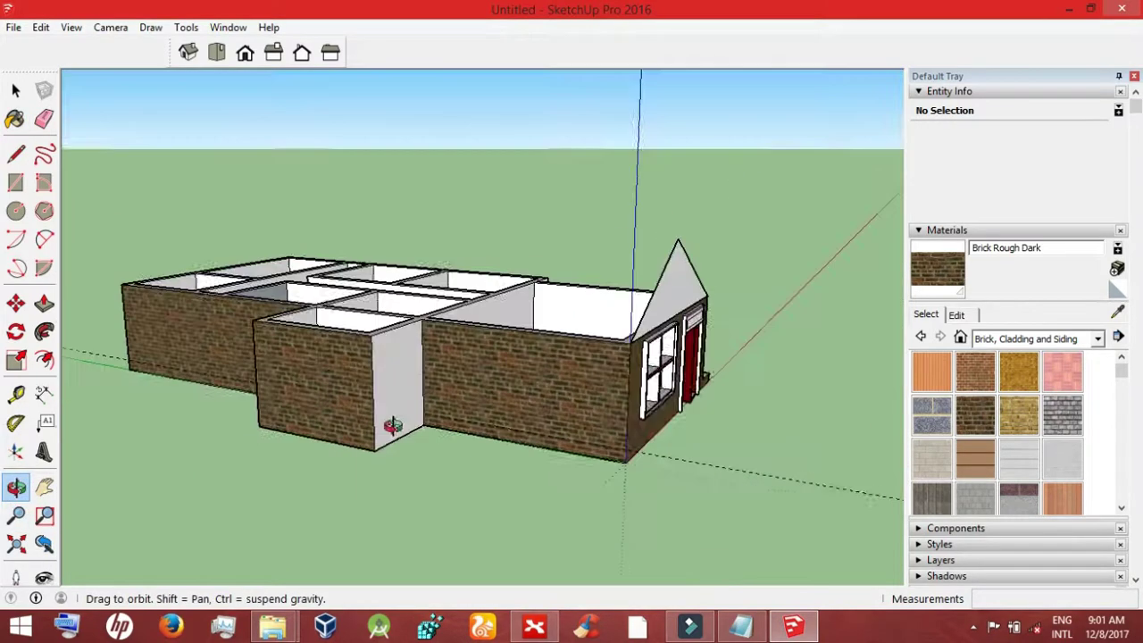
pyautogui.click(980, 419)
pyautogui.click(384, 402)
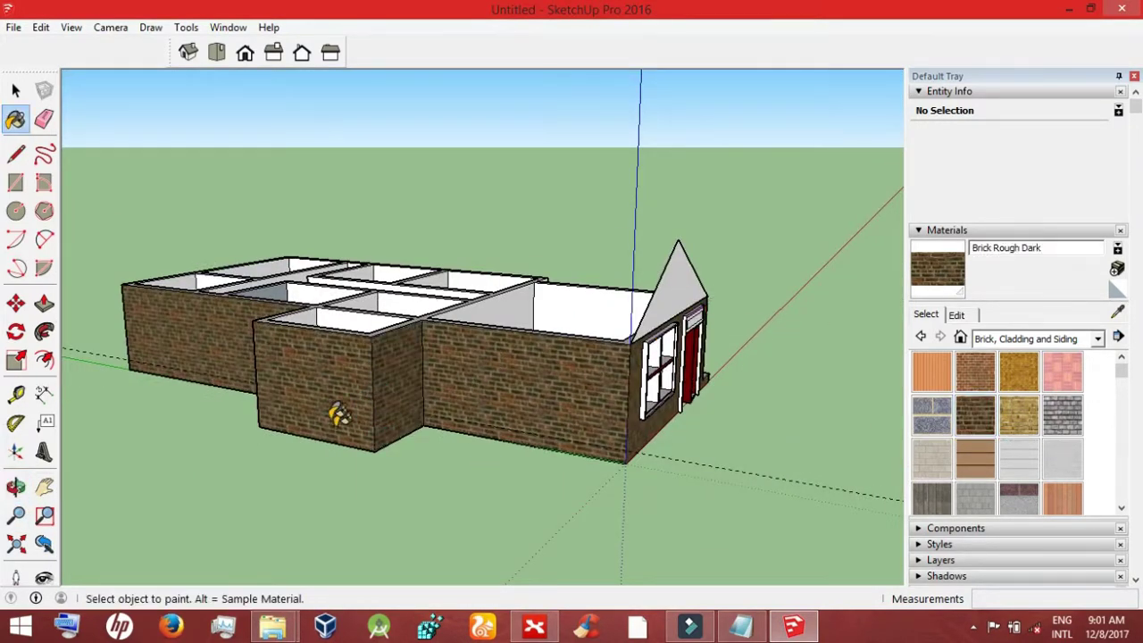
pyautogui.press('space')
pyautogui.click(16, 487)
pyautogui.moveTo(357, 375); pyautogui.dragTo(36, 370)
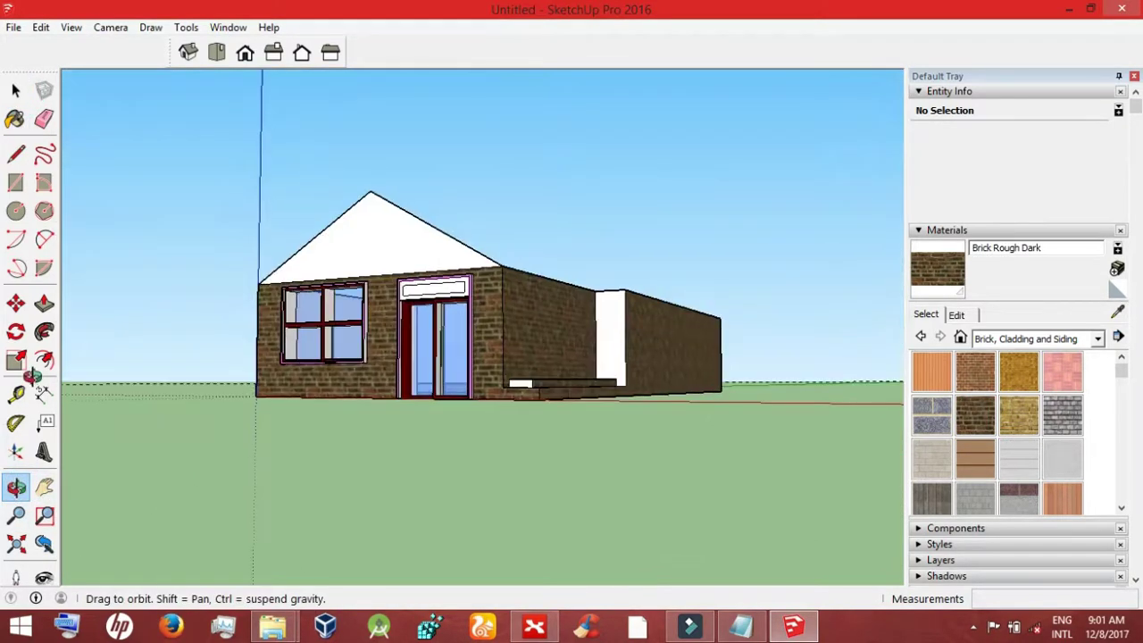
pyautogui.click(959, 414)
pyautogui.click(618, 326)
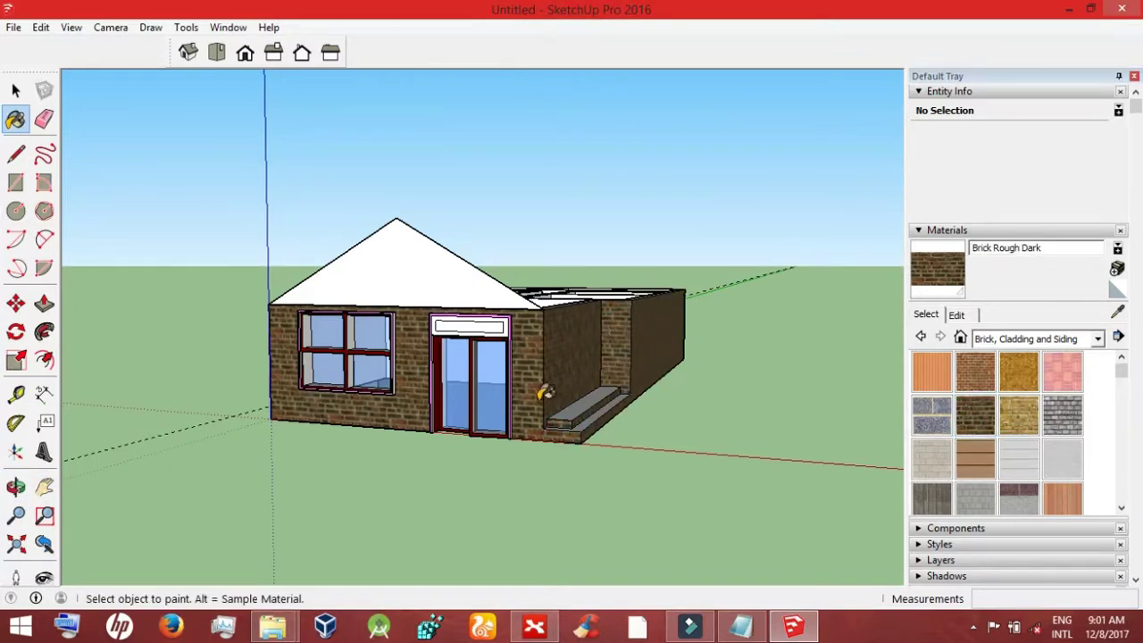
pyautogui.click(15, 90)
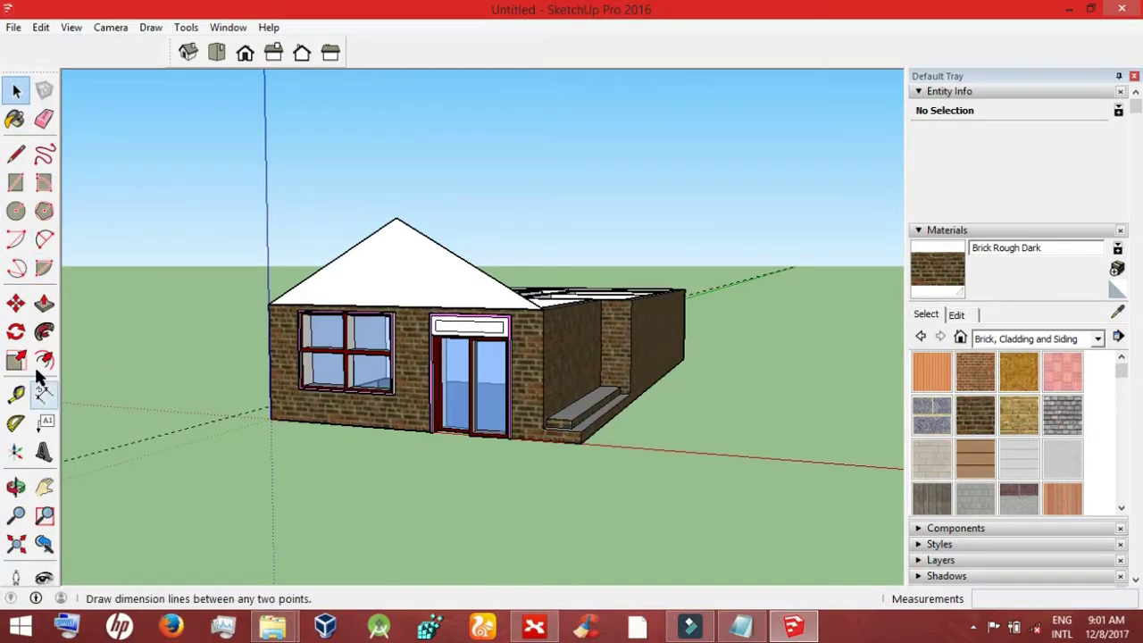
pyautogui.click(16, 486)
pyautogui.moveTo(223, 357); pyautogui.dragTo(271, 420)
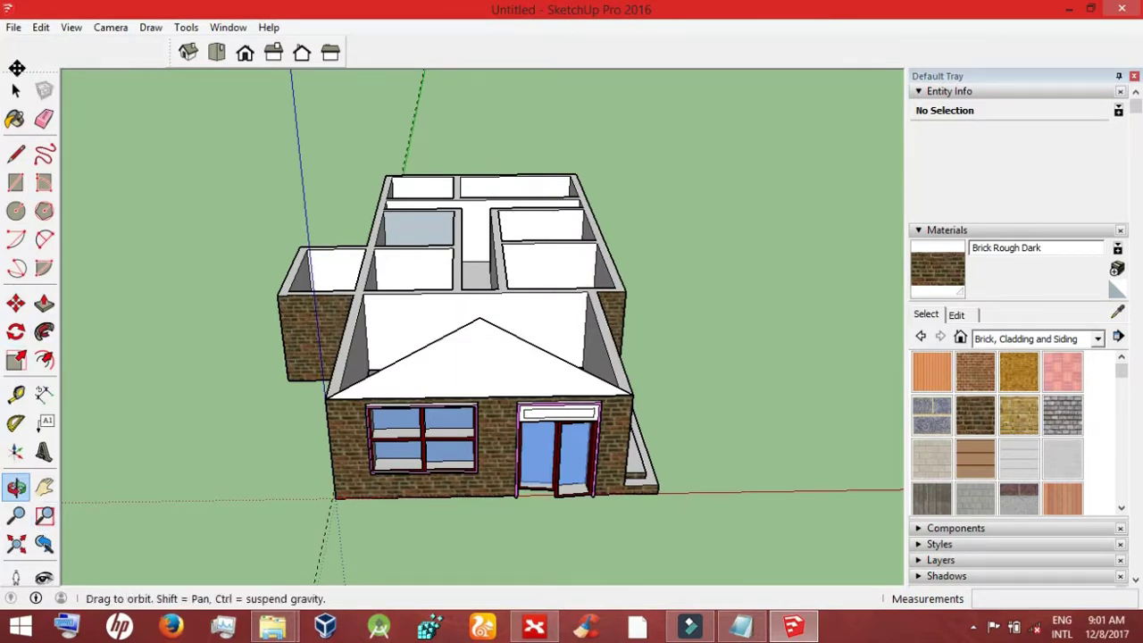
# Step: Copy the gable triangle 3.00m back along the house
pyautogui.click(17, 303)
pyautogui.keyDown('ctrl'); pyautogui.click(447, 363); pyautogui.keyUp('ctrl')
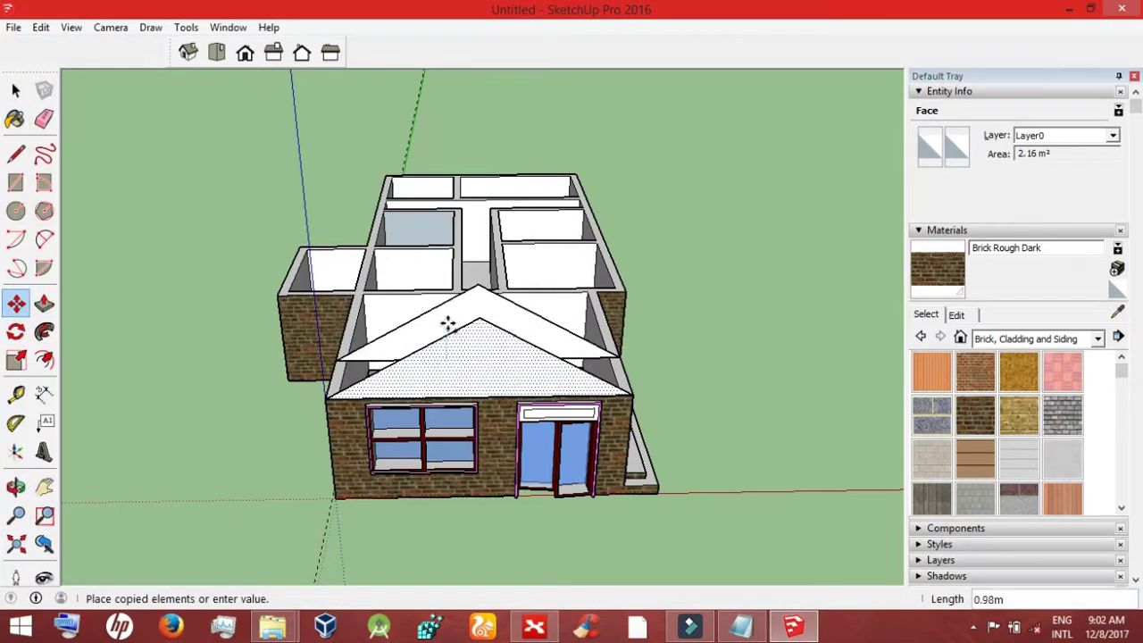
pyautogui.click(456, 259)
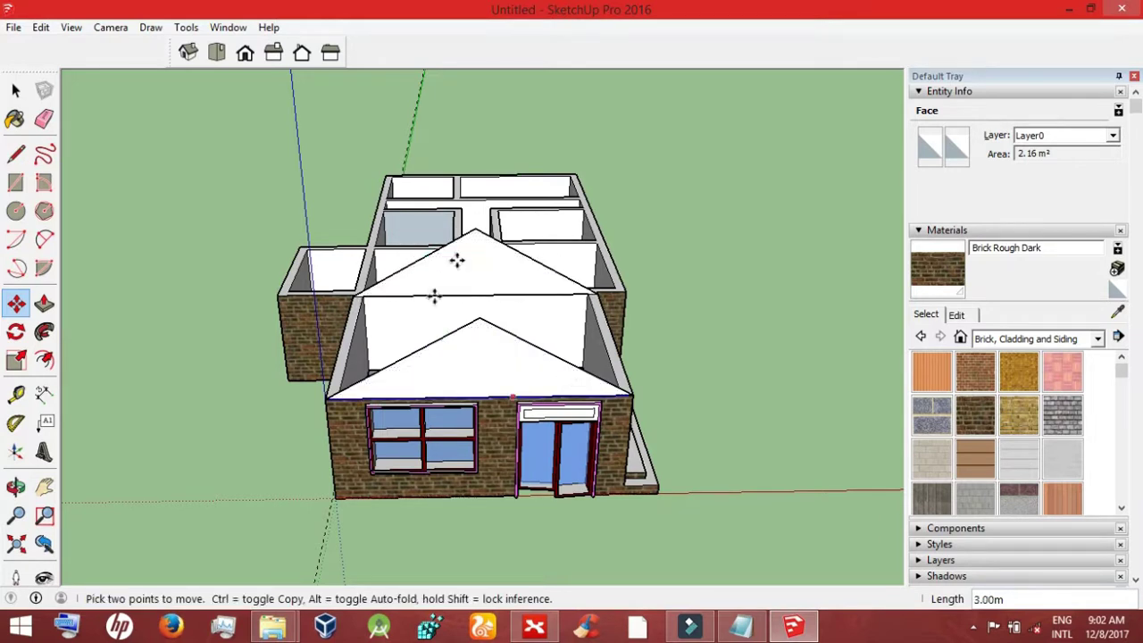
pyautogui.hotkey('ctrl', 't')
# Step: Draw a roof-slope rectangle from the front gable's left corner to the copied gable's apex
pyautogui.press('r')
pyautogui.click(325, 398)
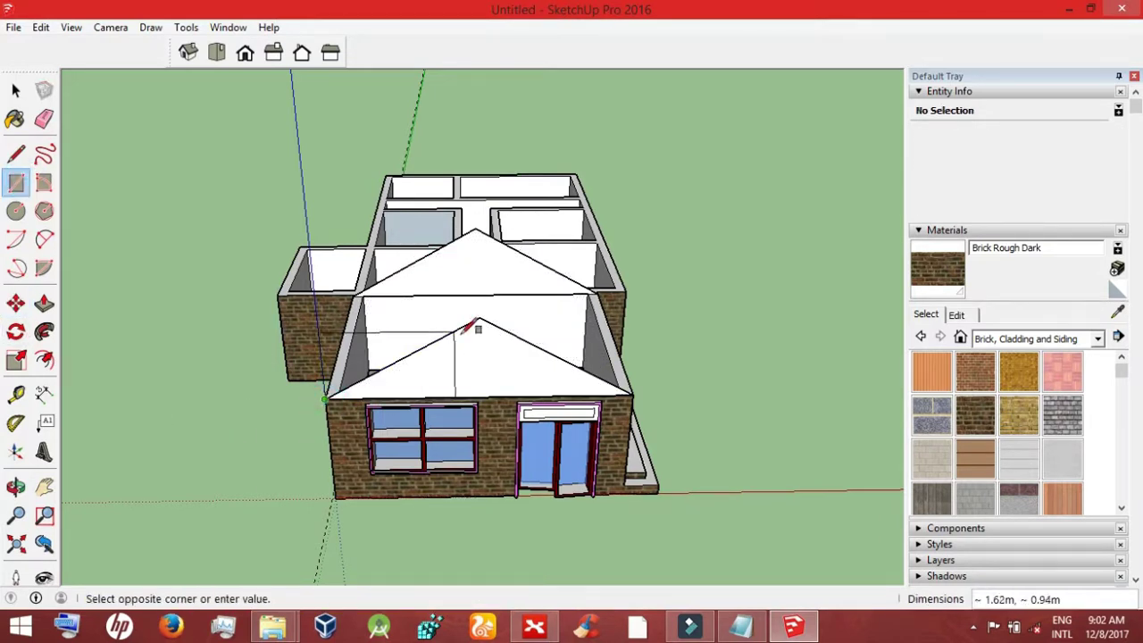
pyautogui.click(480, 232)
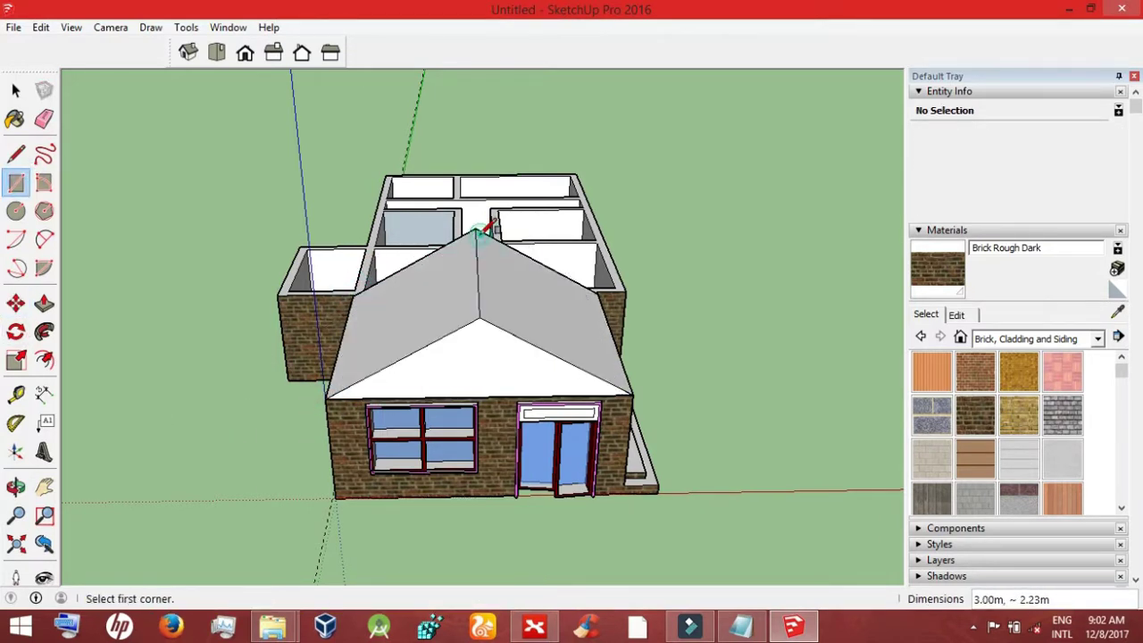
pyautogui.press('b')
pyautogui.press('space')
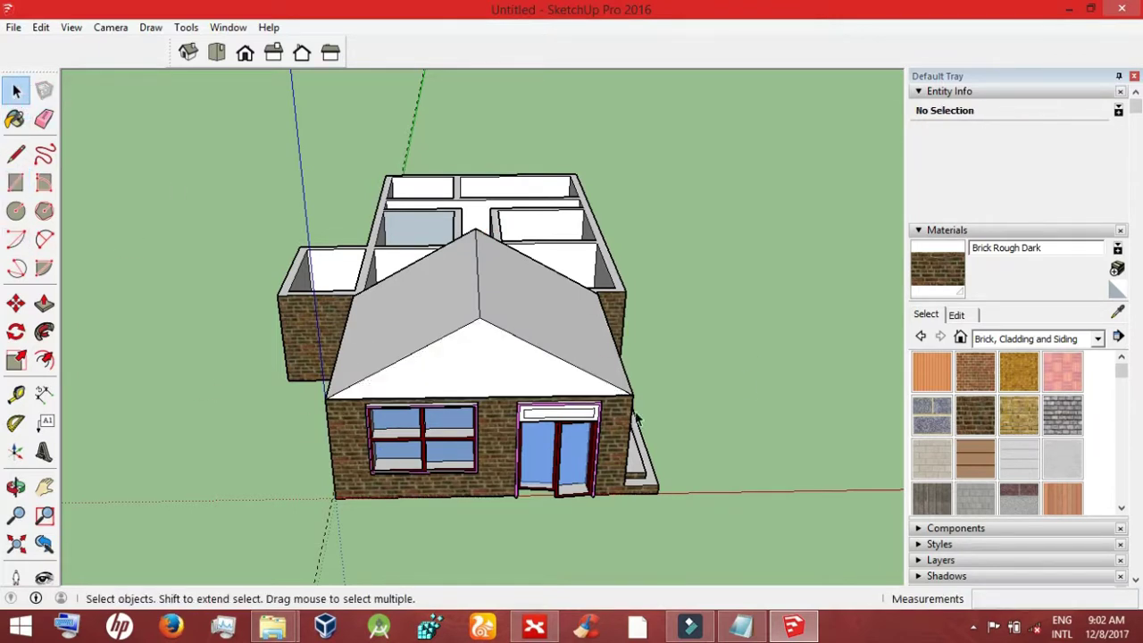
pyautogui.click(560, 427)
pyautogui.click(727, 471)
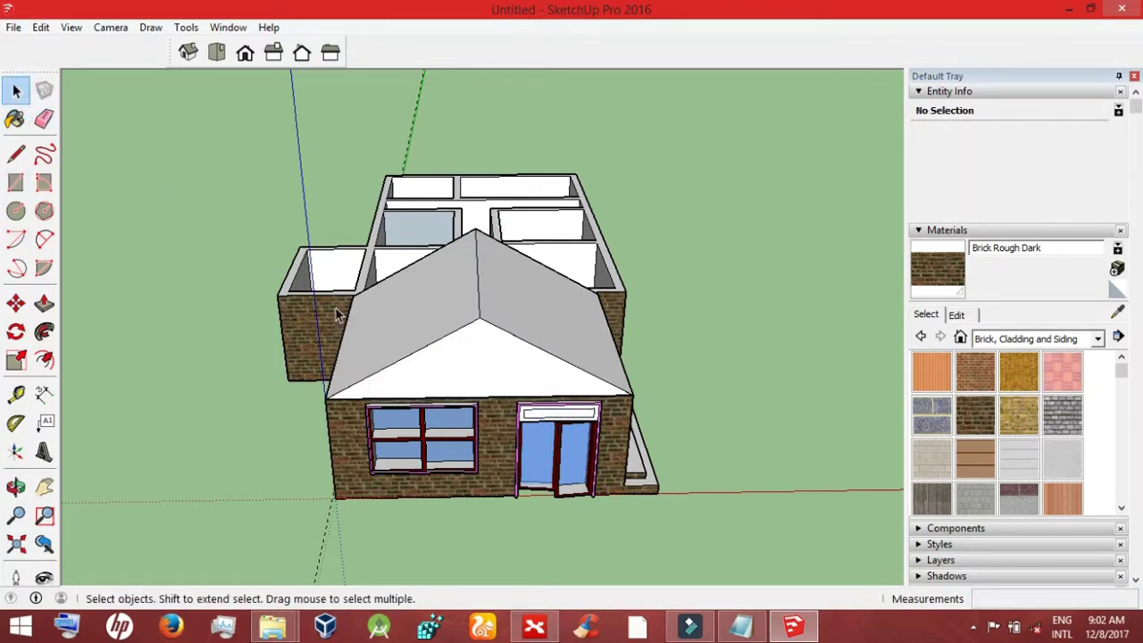
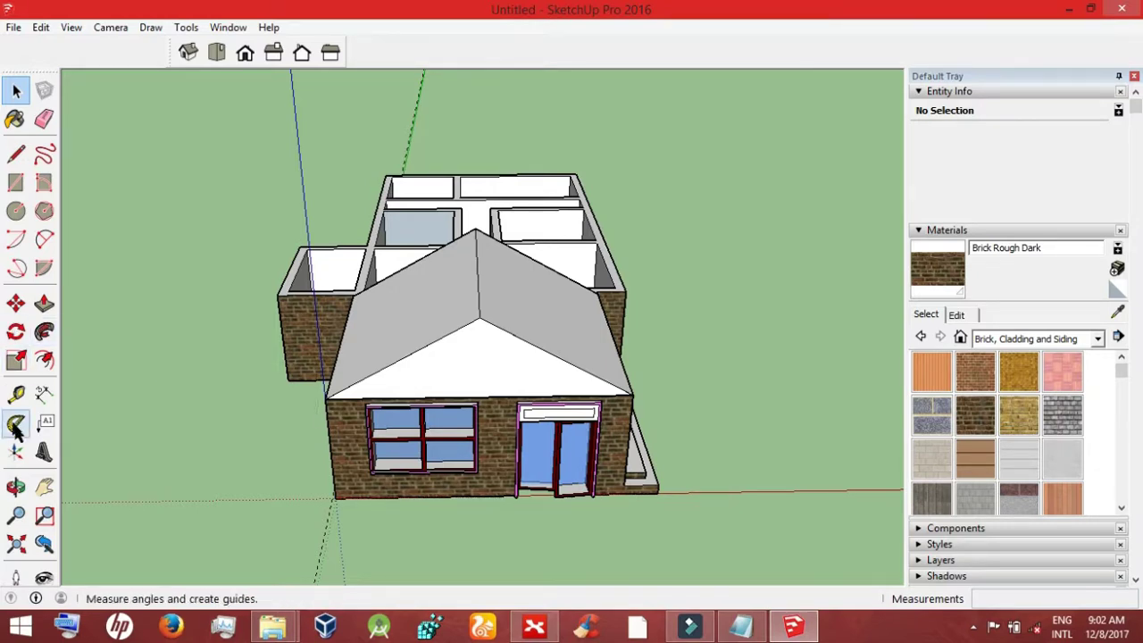
# Step: Orbit to the rear and draw a rectangle across the room's wall tops
pyautogui.click(15, 487)
pyautogui.moveTo(115, 382)
pyautogui.mouseDown()
pyautogui.moveTo(724, 458)
pyautogui.moveTo(770, 399)
pyautogui.moveTo(375, 533)
pyautogui.moveTo(603, 499)
pyautogui.moveTo(349, 375)
pyautogui.moveTo(586, 429)
pyautogui.moveTo(572, 447)
pyautogui.mouseUp()
pyautogui.click(15, 182)
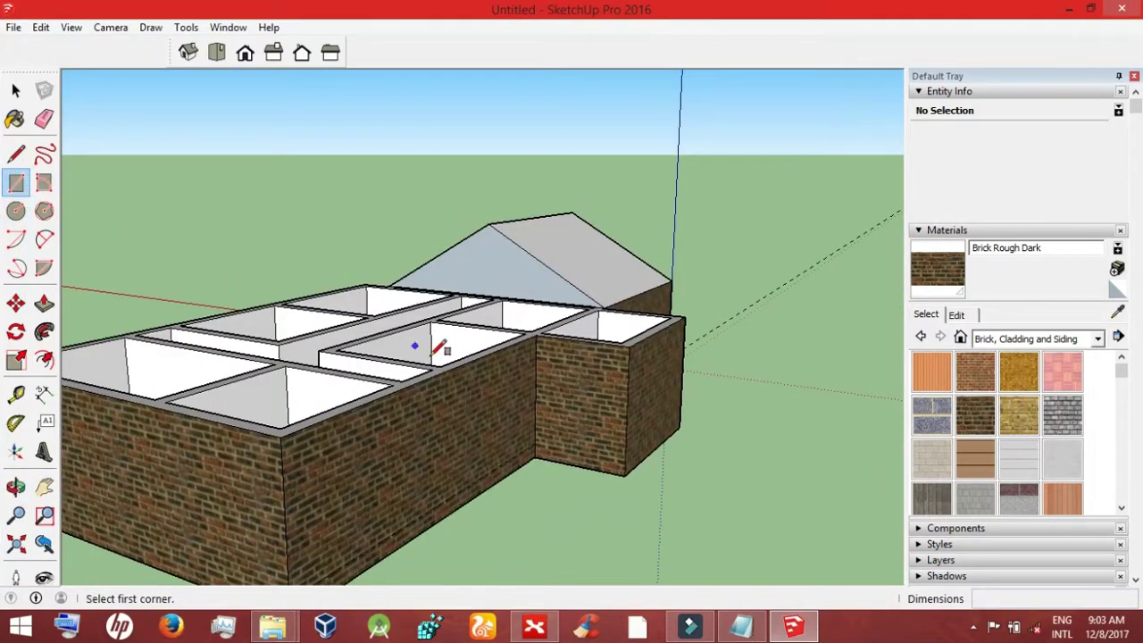
pyautogui.click(281, 432)
pyautogui.click(366, 284)
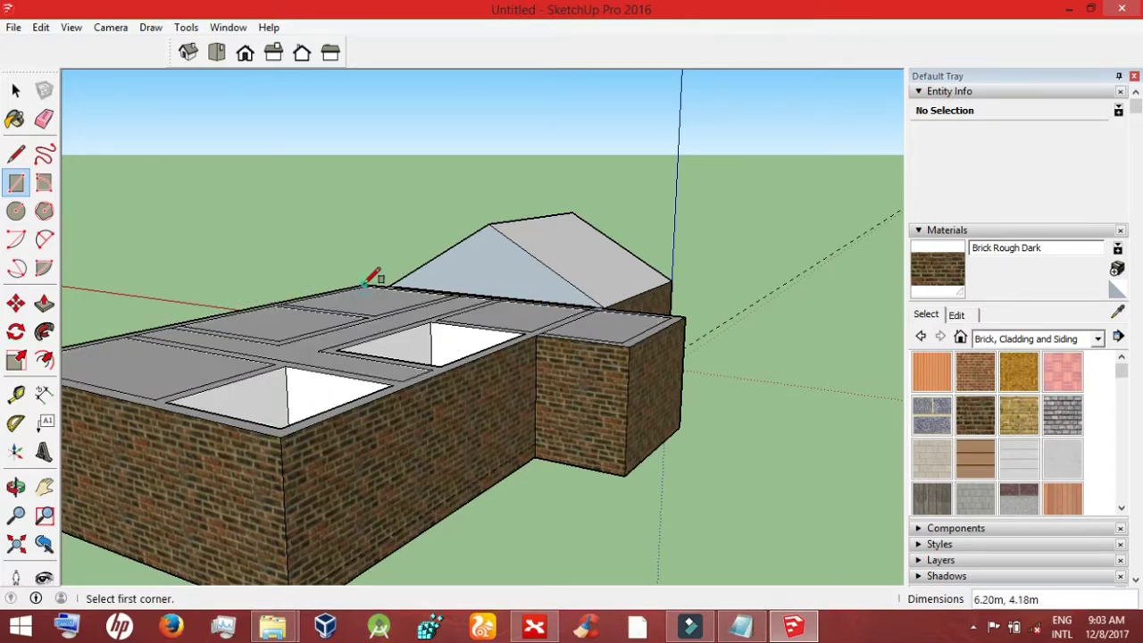
pyautogui.click(15, 90)
# Step: Reframe the whole model and draw a rectangle face capping the small rear room
pyautogui.click(15, 487)
pyautogui.moveTo(203, 308)
pyautogui.mouseDown()
pyautogui.moveTo(255, 462)
pyautogui.moveTo(661, 467)
pyautogui.moveTo(415, 402)
pyautogui.moveTo(339, 324)
pyautogui.moveTo(548, 467)
pyautogui.moveTo(290, 333)
pyautogui.mouseUp()
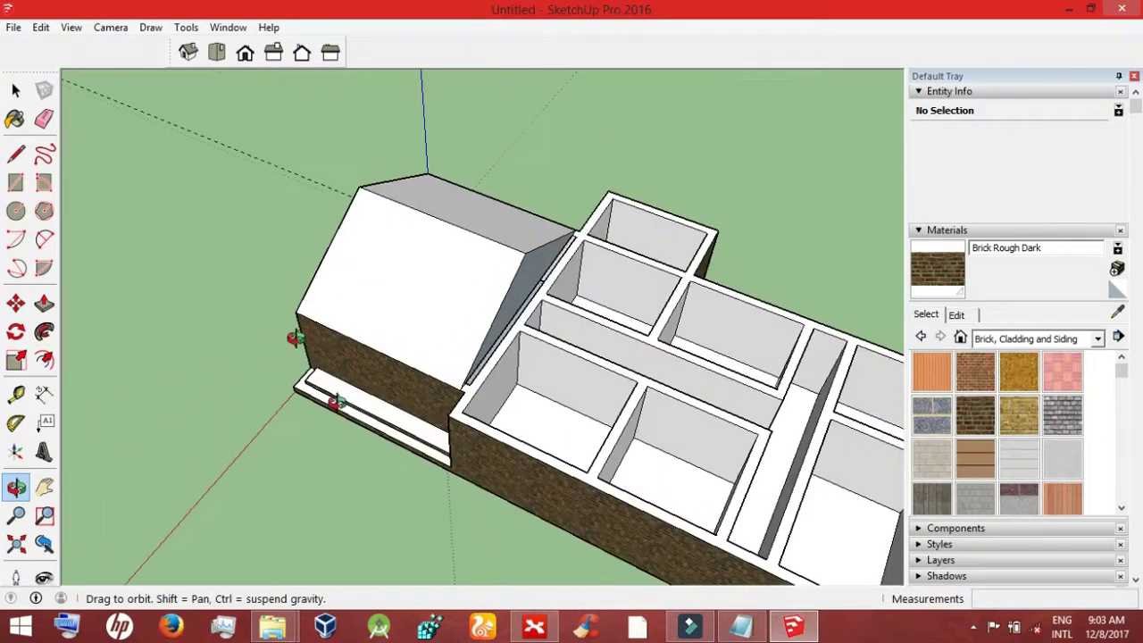
pyautogui.click(44, 486)
pyautogui.moveTo(160, 464); pyautogui.dragTo(84, 361)
pyautogui.click(15, 182)
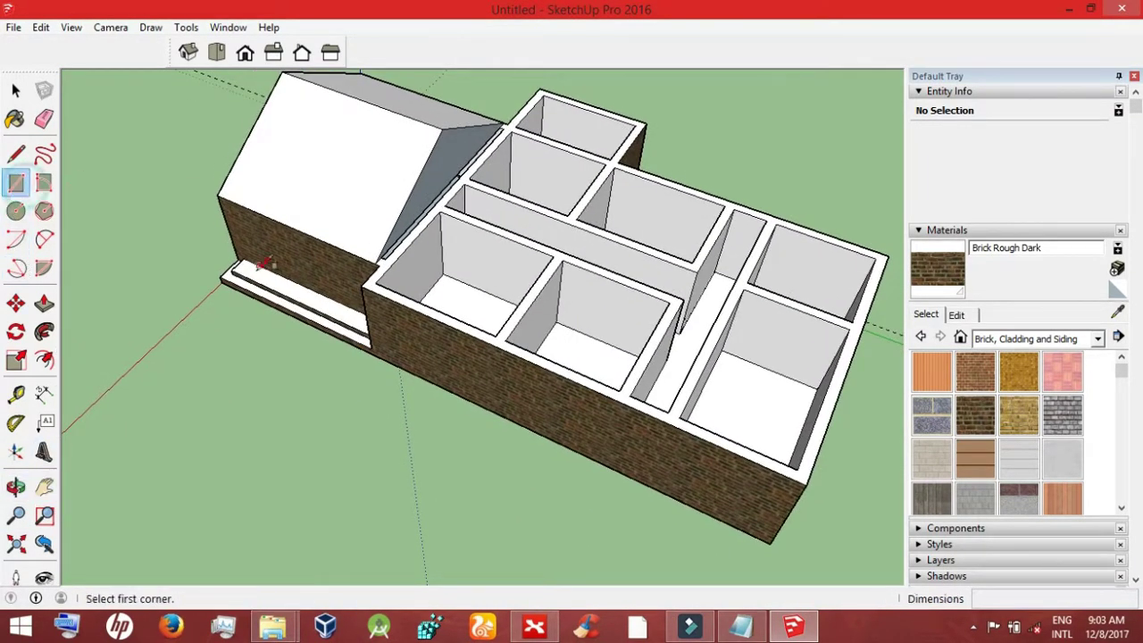
pyautogui.click(359, 285)
pyautogui.click(889, 254)
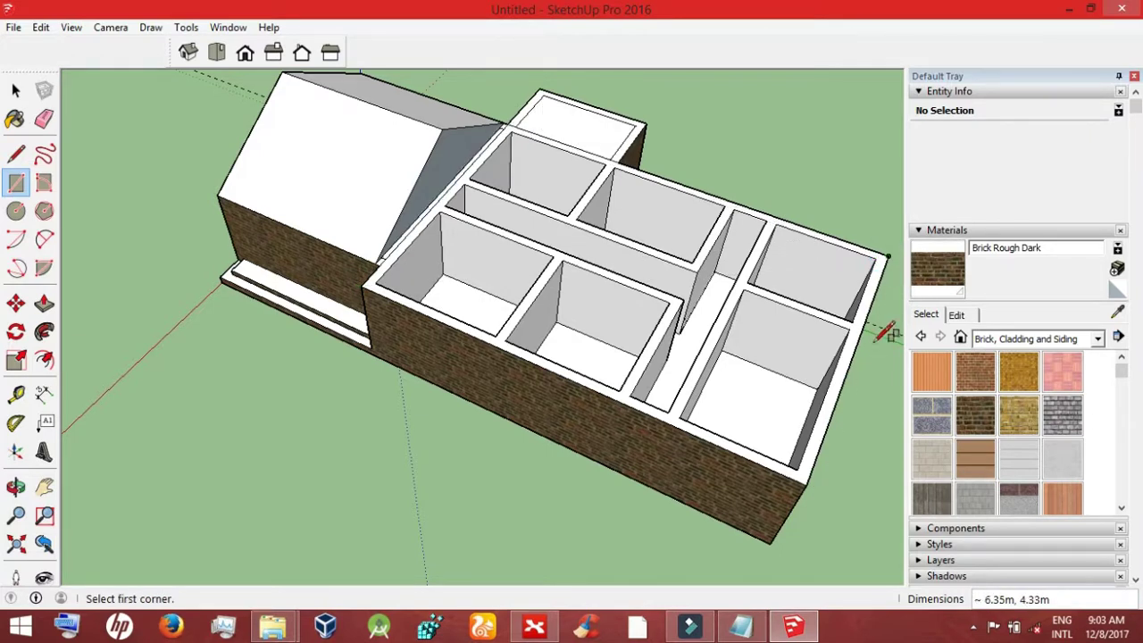
pyautogui.click(16, 90)
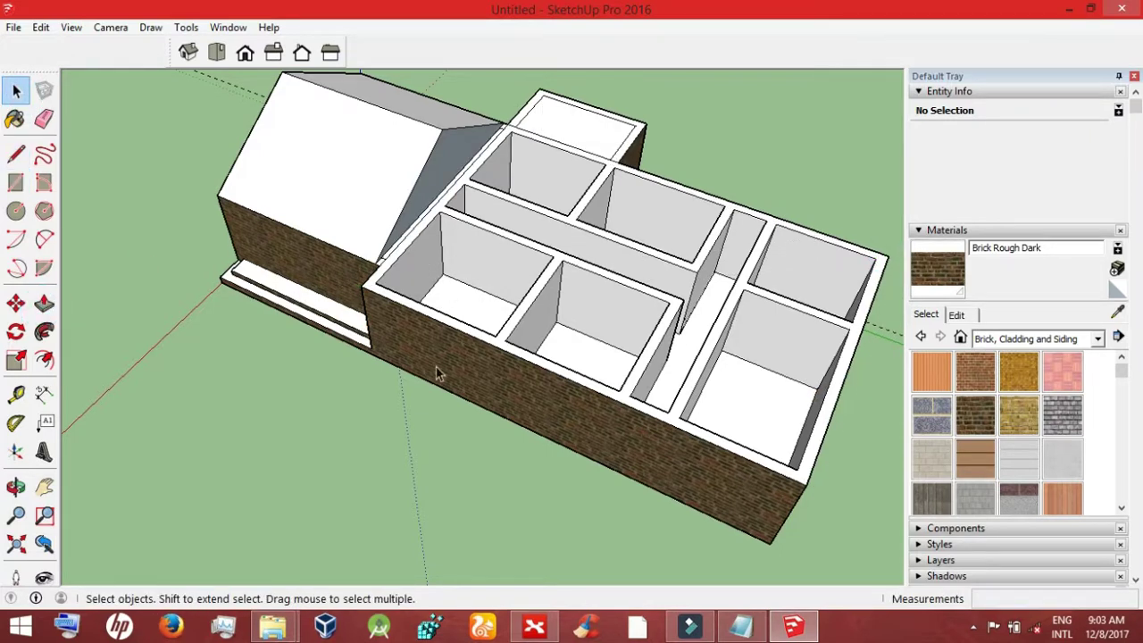
# Step: Select the wall-top faces, then undo the change
pyautogui.click(416, 228)
pyautogui.click(404, 240)
pyautogui.click(404, 247)
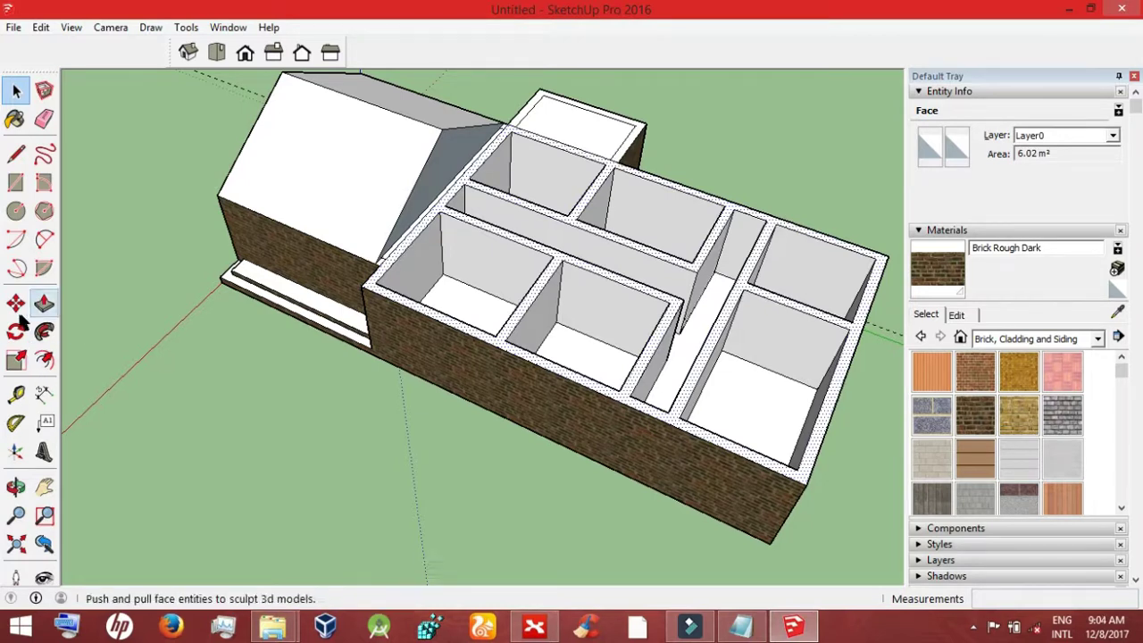
pyautogui.hotkey('ctrl', 'z')
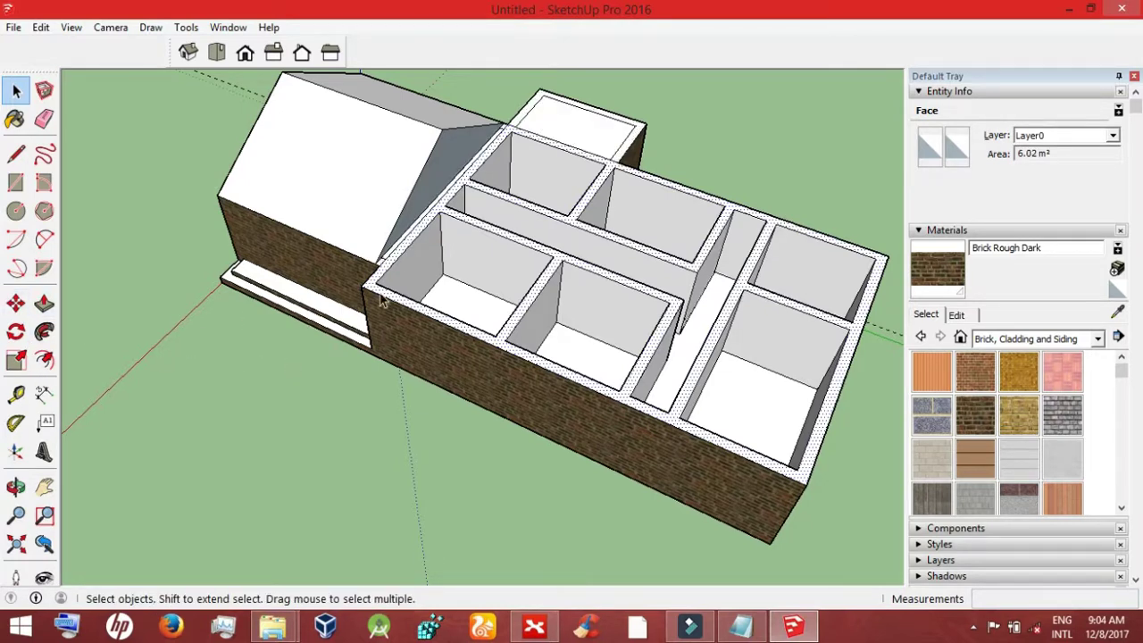
# Step: Cover the room tops with a large rectangle and push the roof strips down slightly
pyautogui.click(16, 182)
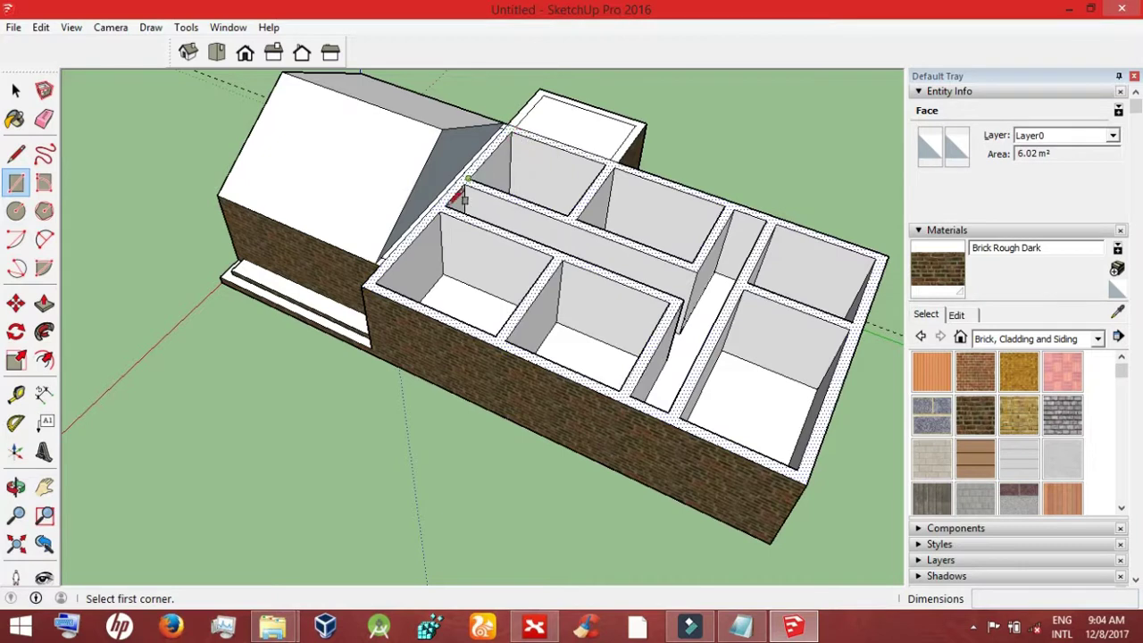
pyautogui.click(380, 264)
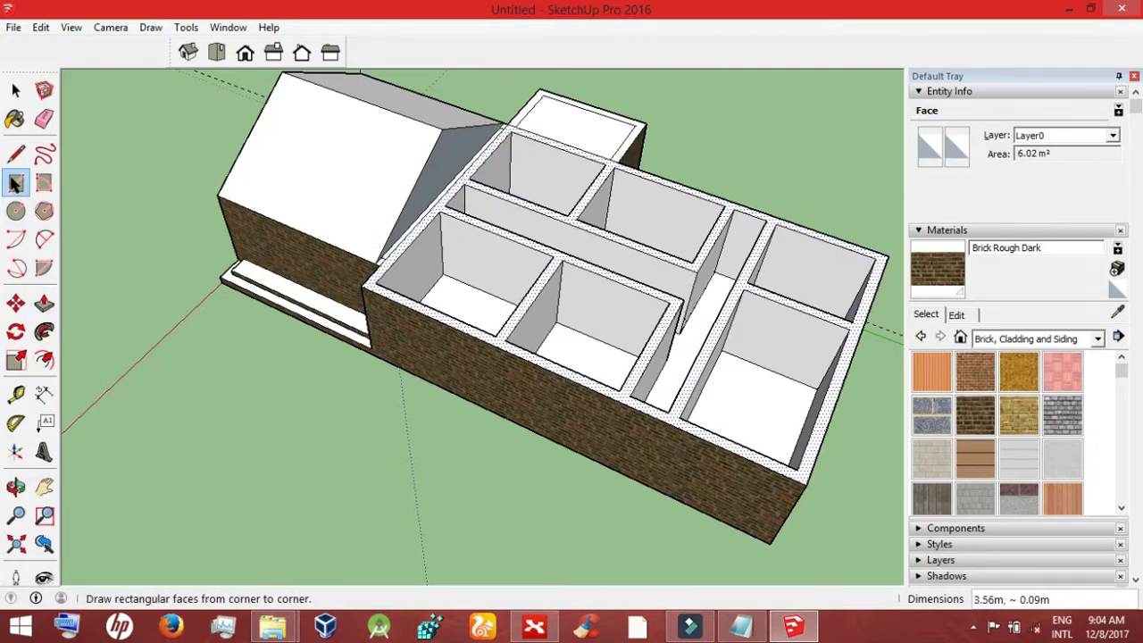
pyautogui.click(361, 285)
pyautogui.click(702, 184)
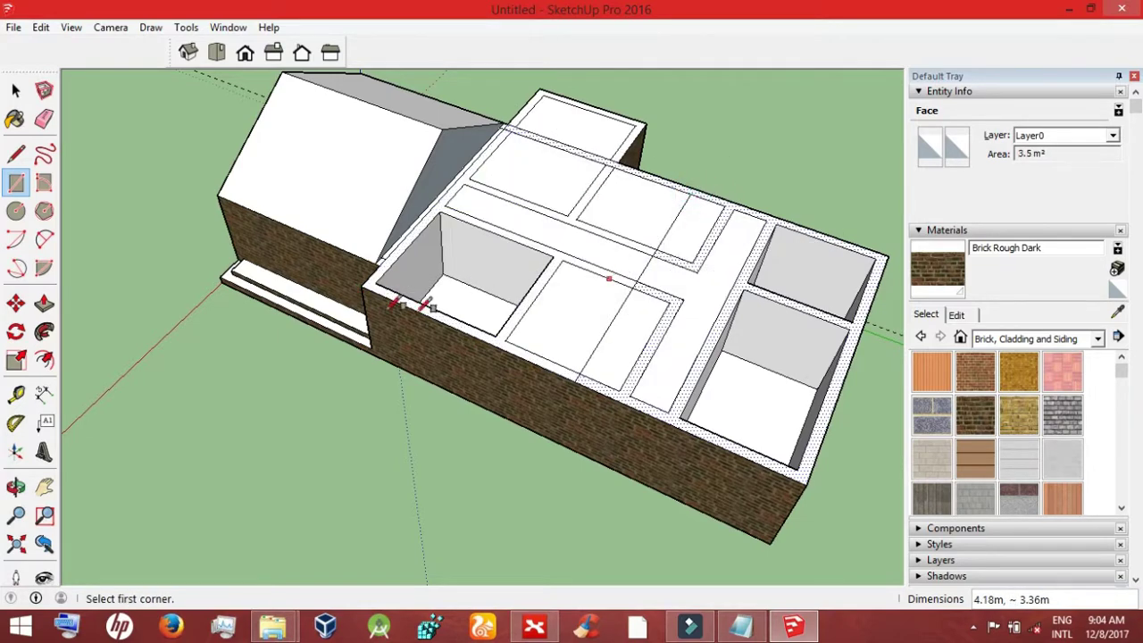
pyautogui.click(44, 304)
pyautogui.click(590, 312)
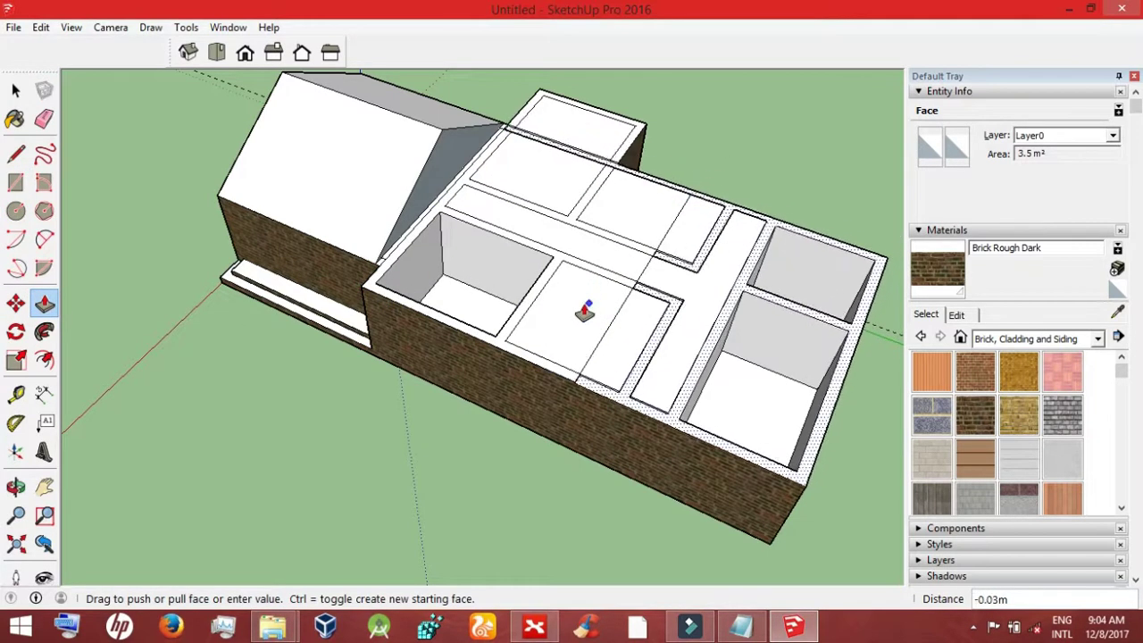
pyautogui.click(583, 315)
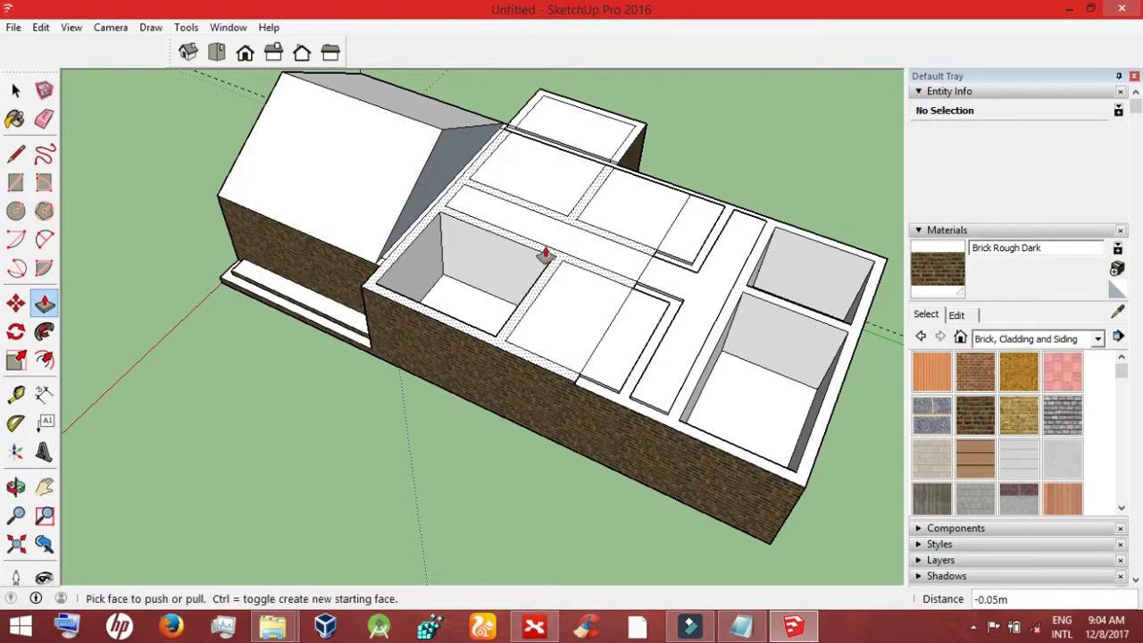
pyautogui.doubleClick(455, 202)
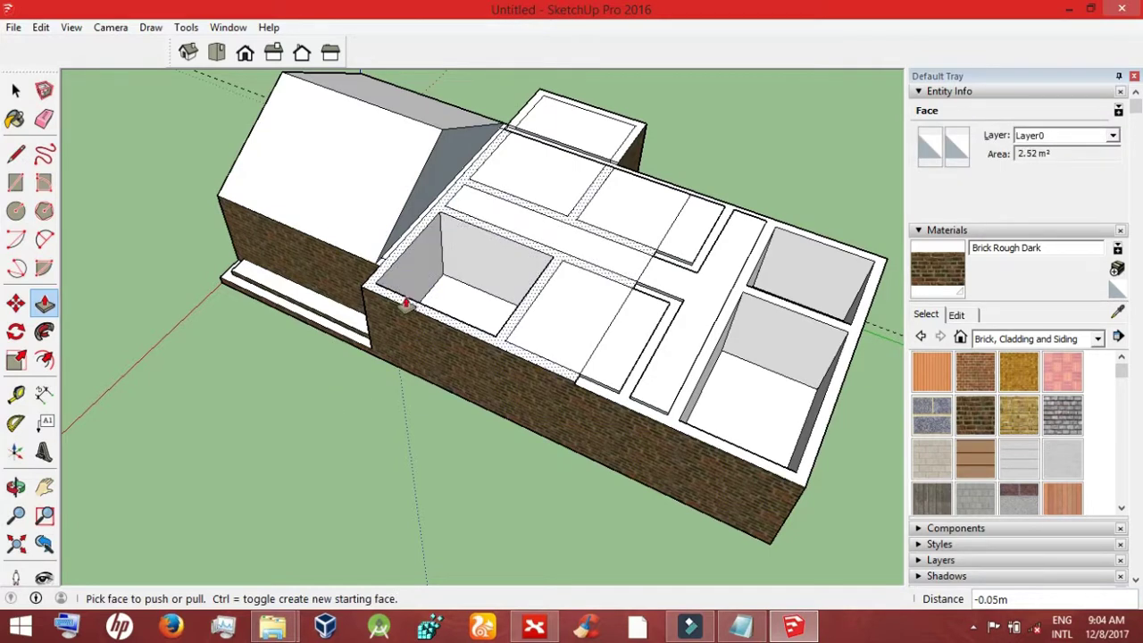
# Step: Redraw the rectangles, undoing unwanted ones, leaving a flat face over the corridor
pyautogui.click(16, 182)
pyautogui.click(375, 282)
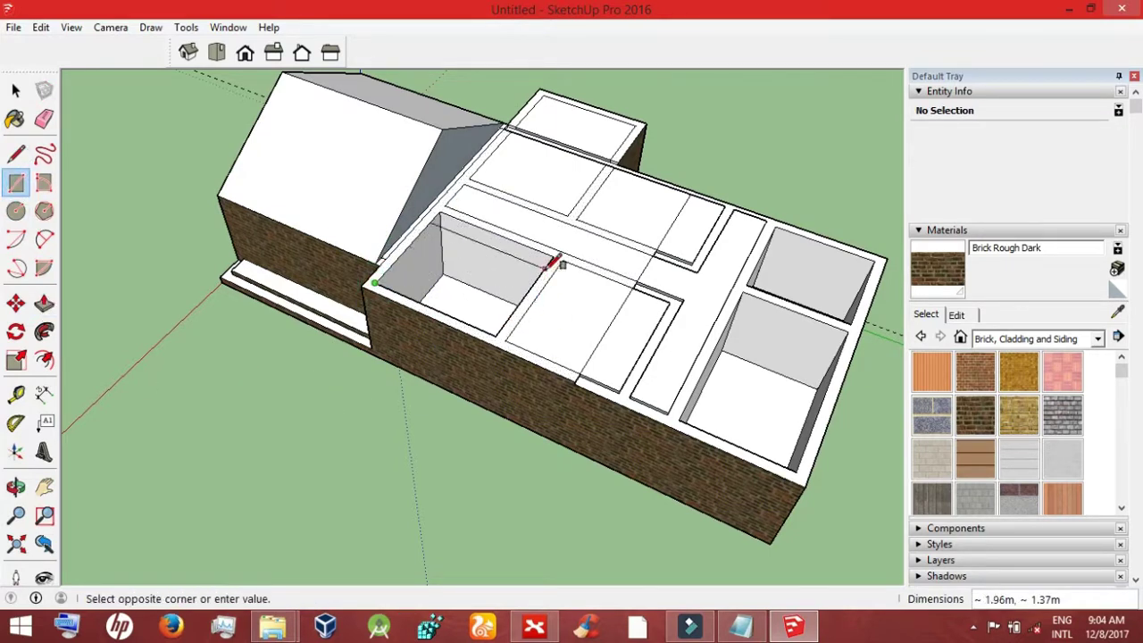
pyautogui.click(808, 482)
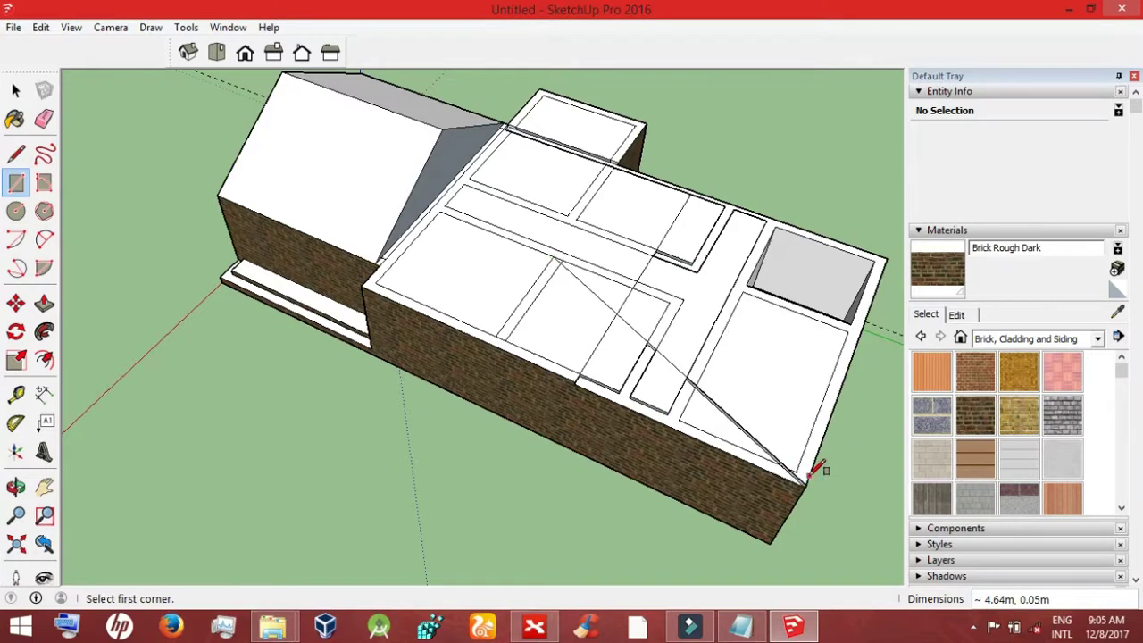
pyautogui.click(804, 486)
pyautogui.click(575, 381)
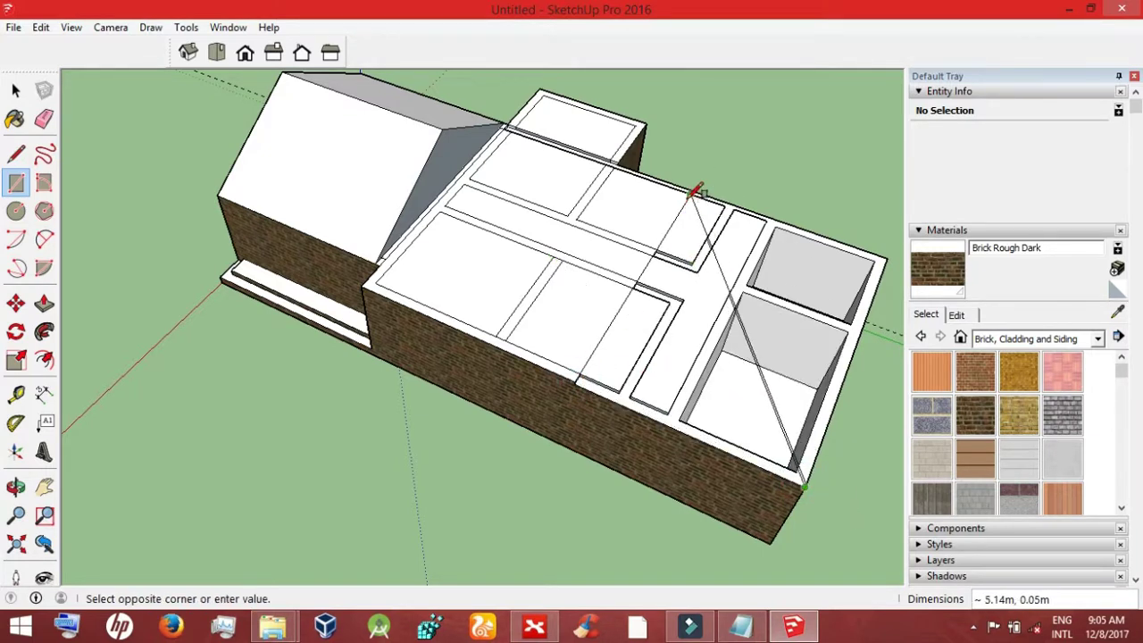
pyautogui.click(692, 214)
pyautogui.hotkey('ctrl', 'z')
pyautogui.hotkey('ctrl', 'z')
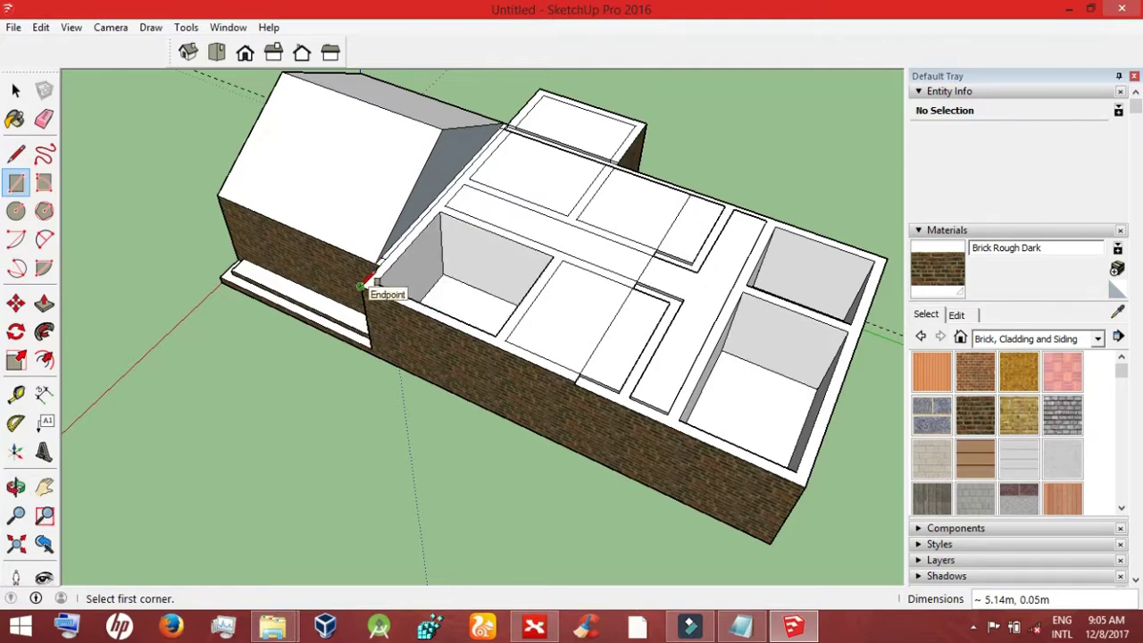
pyautogui.click(360, 286)
pyautogui.click(553, 259)
pyautogui.hotkey('ctrl', 'z')
pyautogui.hotkey('ctrl', 'z')
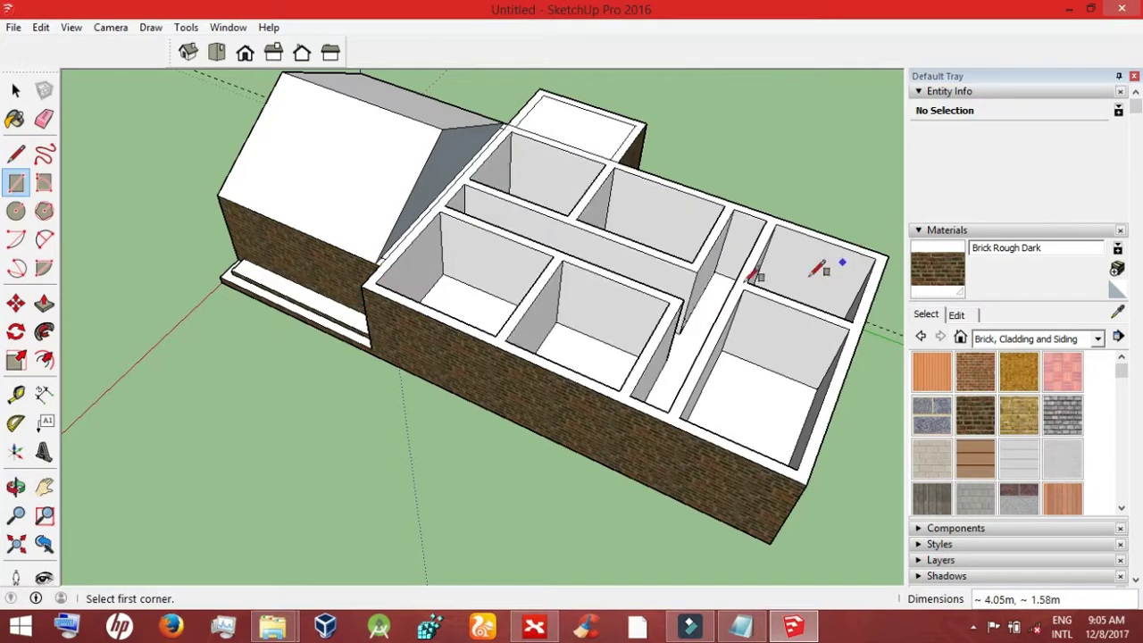
pyautogui.click(670, 411)
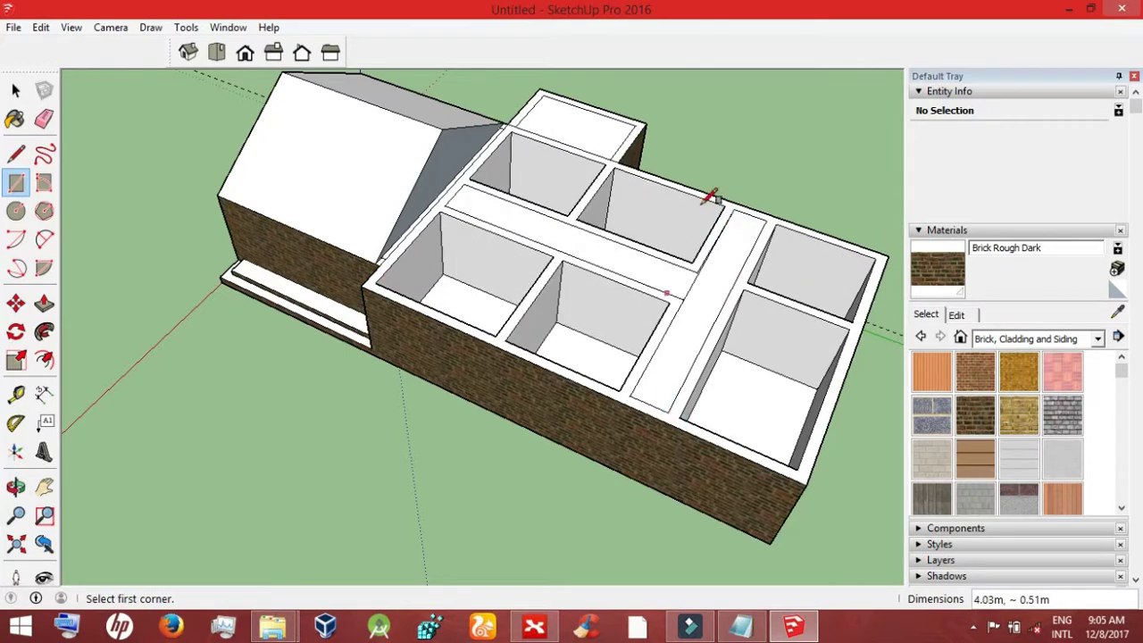
# Step: Raise the corridor face above the walls and extend the slab's end outward
pyautogui.click(44, 304)
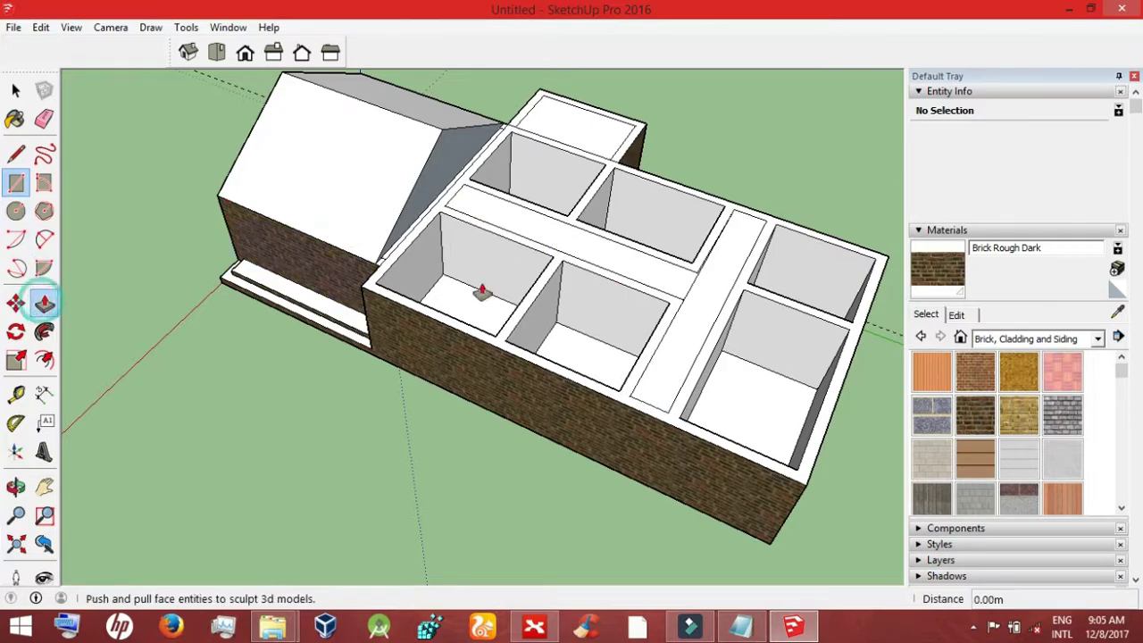
pyautogui.click(697, 288)
pyautogui.click(676, 391)
pyautogui.click(655, 402)
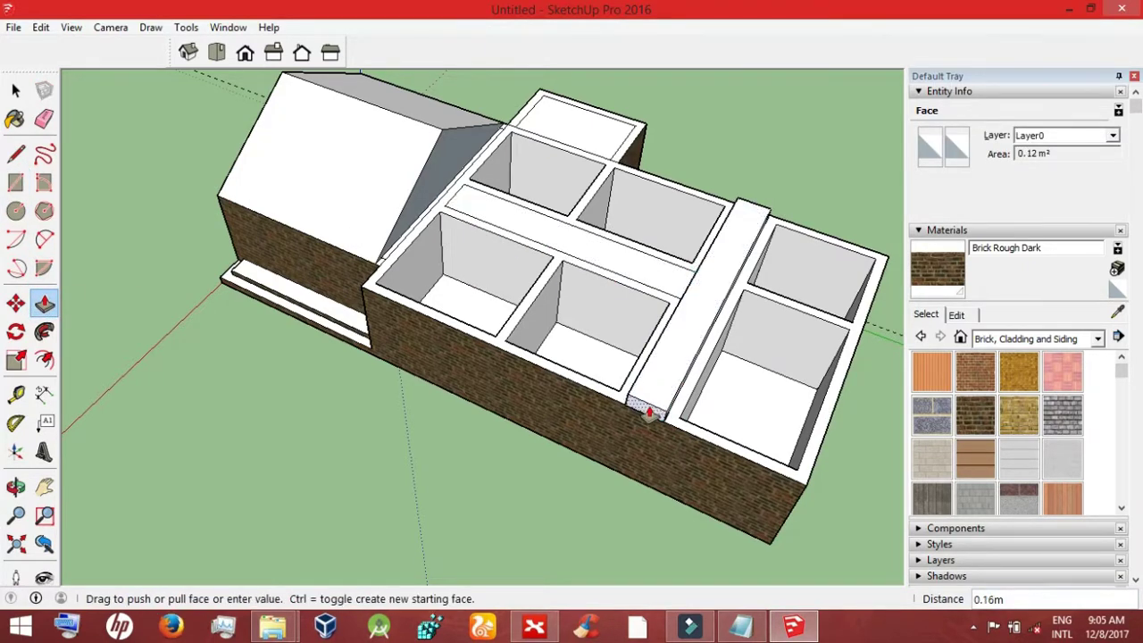
pyautogui.click(665, 397)
pyautogui.click(15, 487)
pyautogui.moveTo(465, 428); pyautogui.dragTo(568, 404)
pyautogui.click(15, 91)
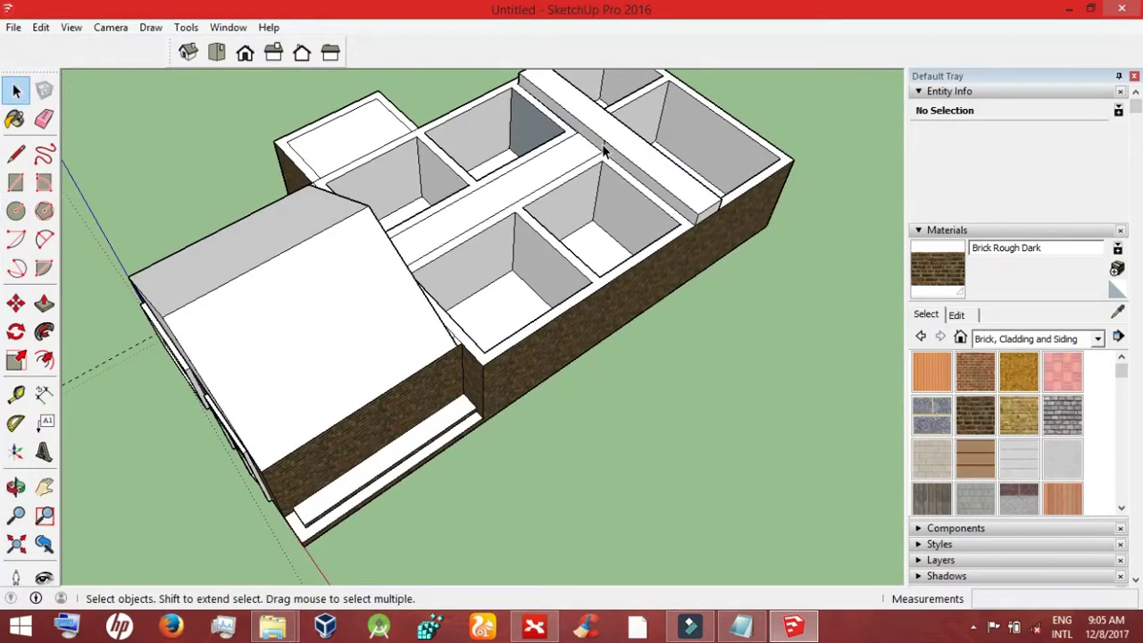
# Step: Push/Pull the beam's top face to adjust its height
pyautogui.click(602, 144)
pyautogui.click(226, 136)
pyautogui.press('p')
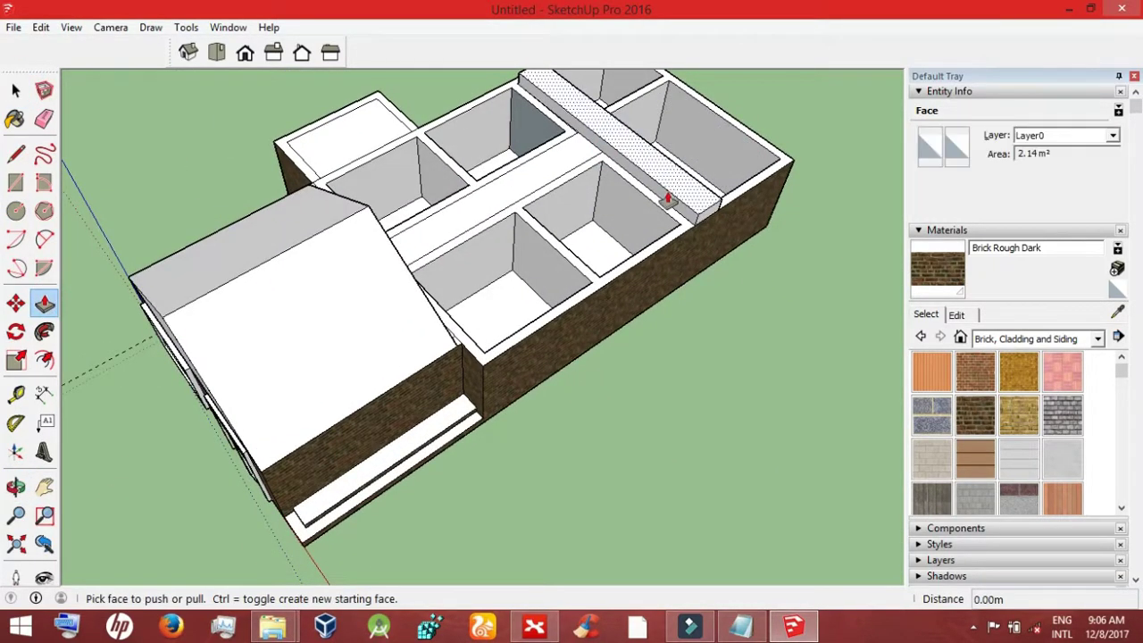
pyautogui.click(667, 198)
pyautogui.click(673, 184)
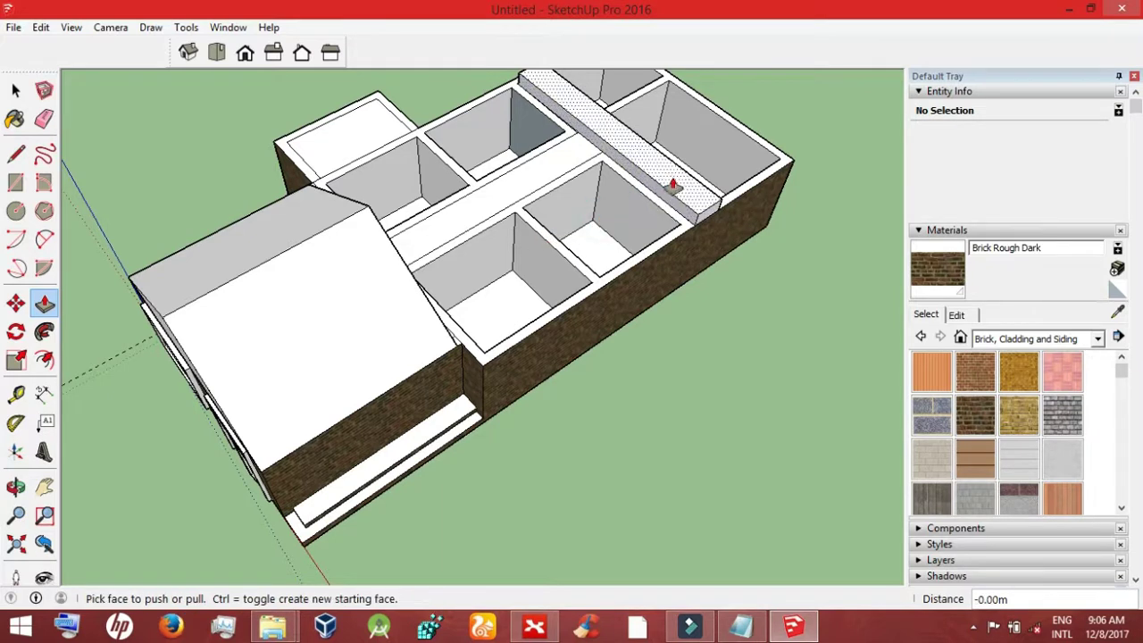
pyautogui.click(658, 204)
pyautogui.click(669, 191)
pyautogui.click(607, 228)
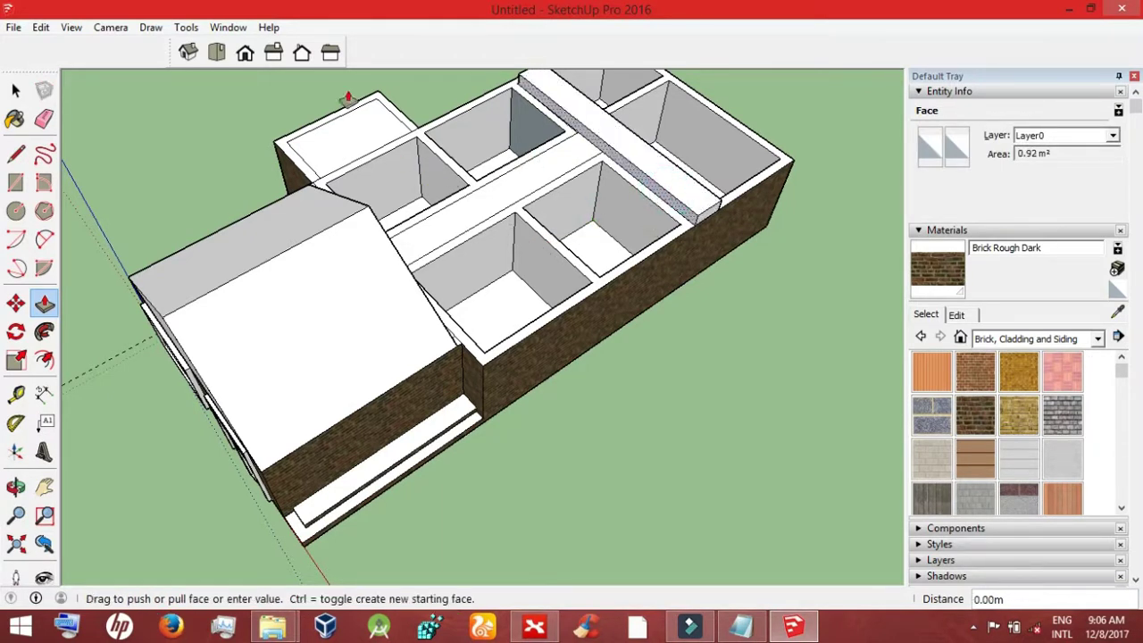
# Step: Select the short edge where the corridor meets the back room
pyautogui.click(16, 153)
pyautogui.click(695, 225)
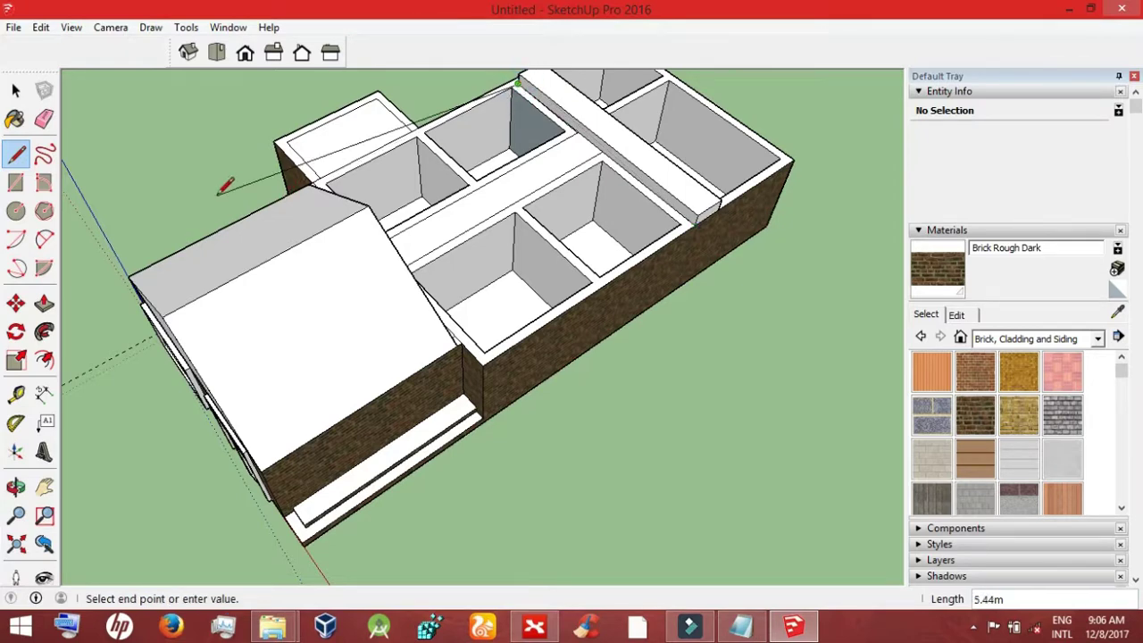
pyautogui.click(43, 304)
pyautogui.click(669, 199)
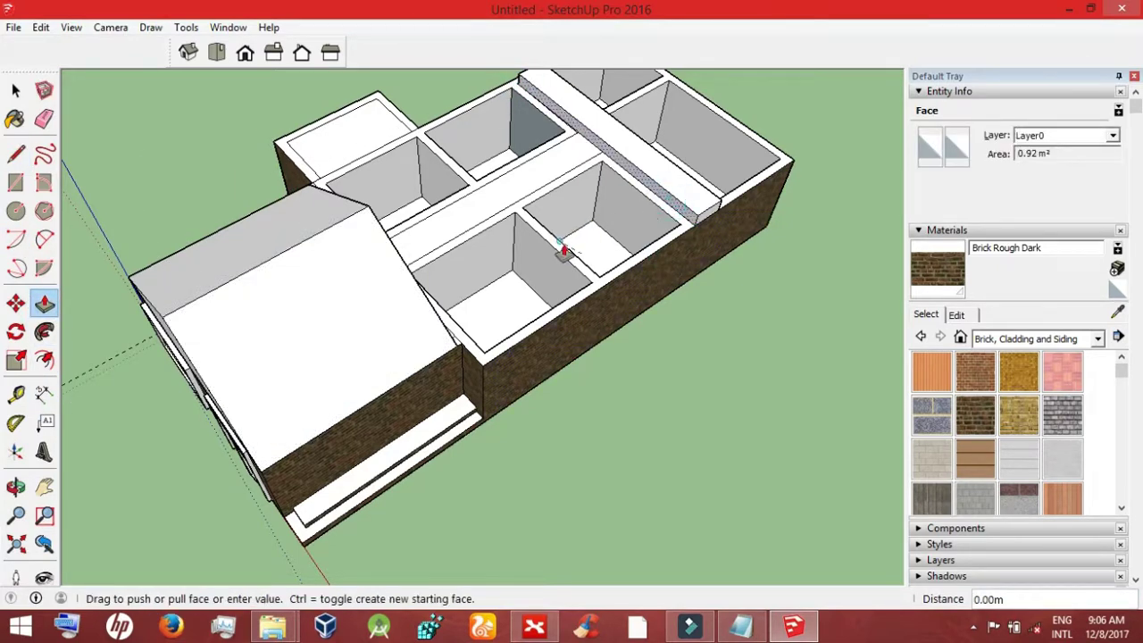
pyautogui.click(671, 212)
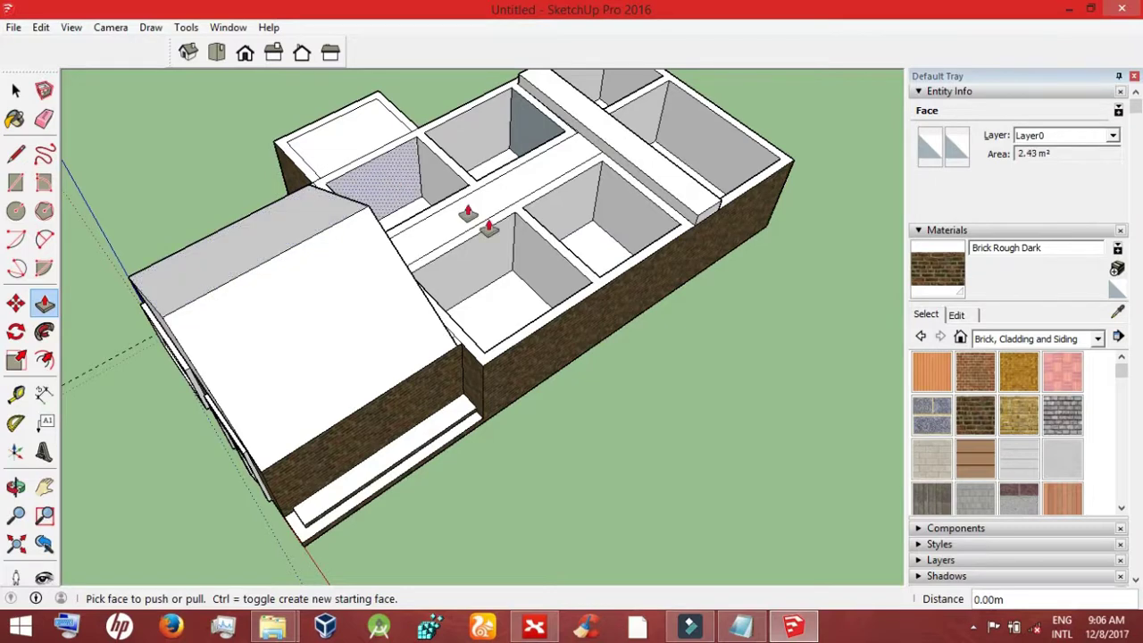
pyautogui.click(494, 230)
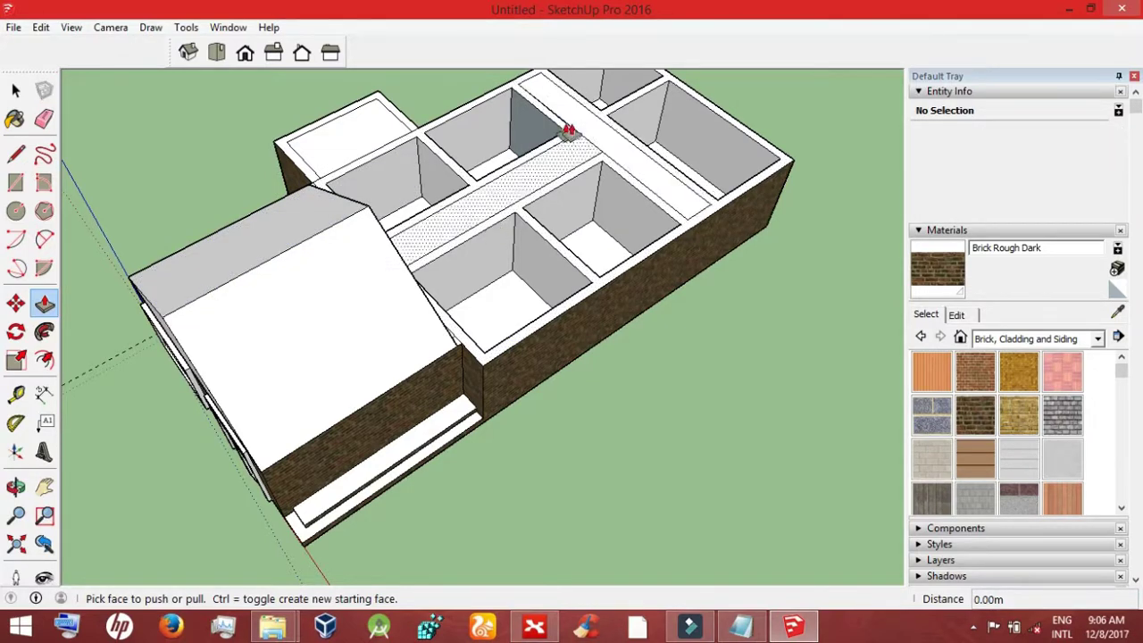
pyautogui.press('space')
pyautogui.click(597, 150)
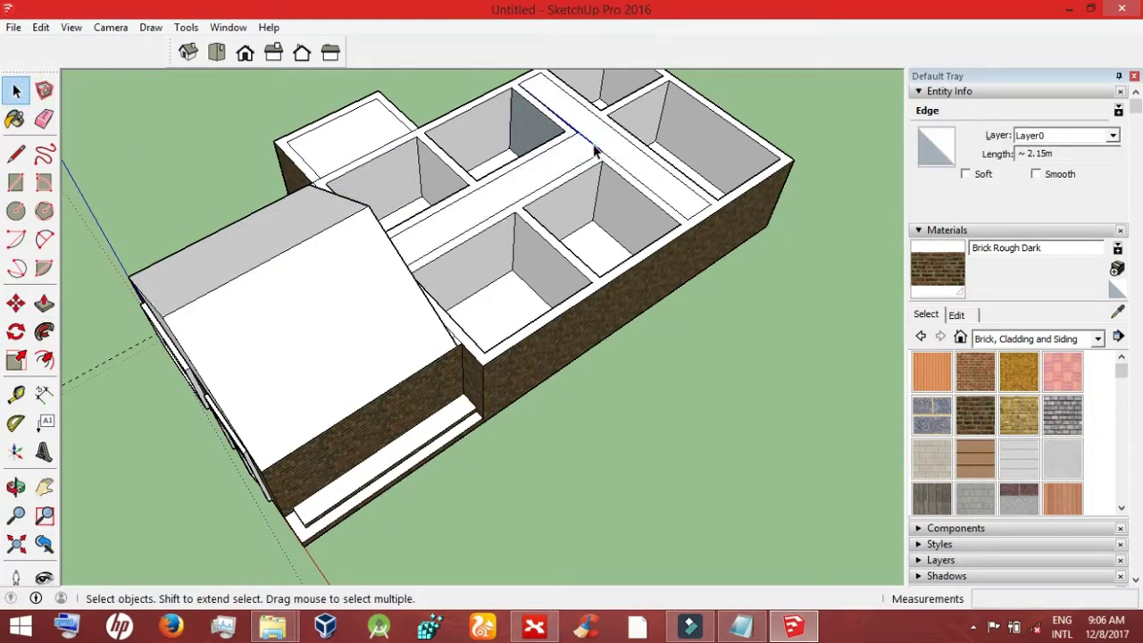
# Step: Extrude the corridor face into a roof slab and push the small gap face about 0.14 m
pyautogui.click(44, 304)
pyautogui.moveTo(577, 180)
pyautogui.mouseDown()
pyautogui.moveTo(585, 157)
pyautogui.moveTo(666, 240)
pyautogui.moveTo(663, 255)
pyautogui.mouseUp()
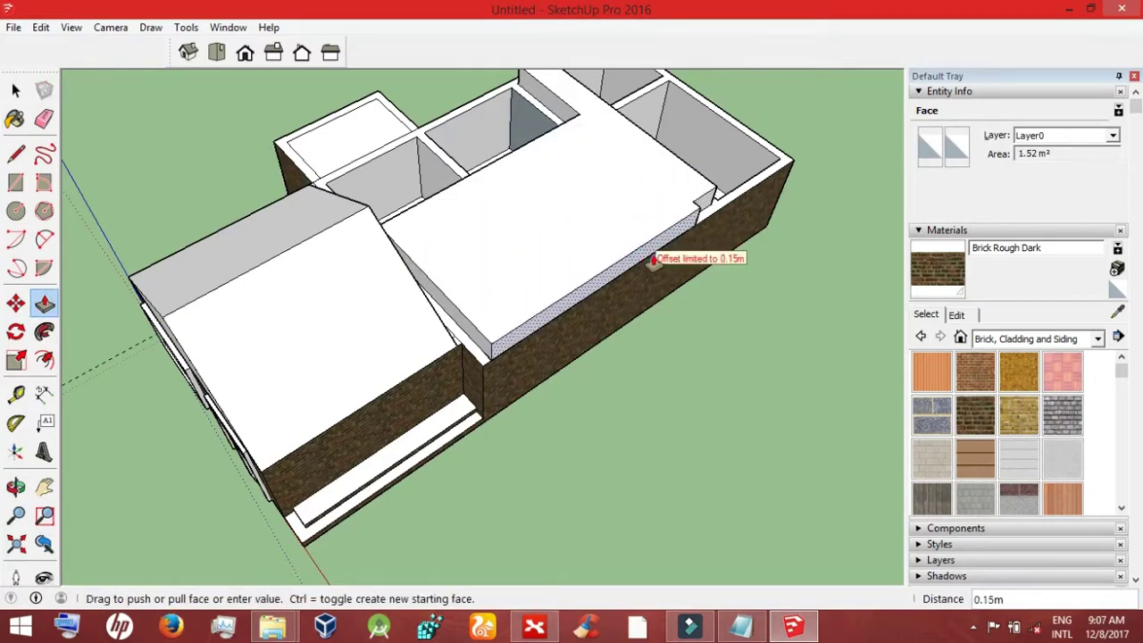
pyautogui.click(715, 206)
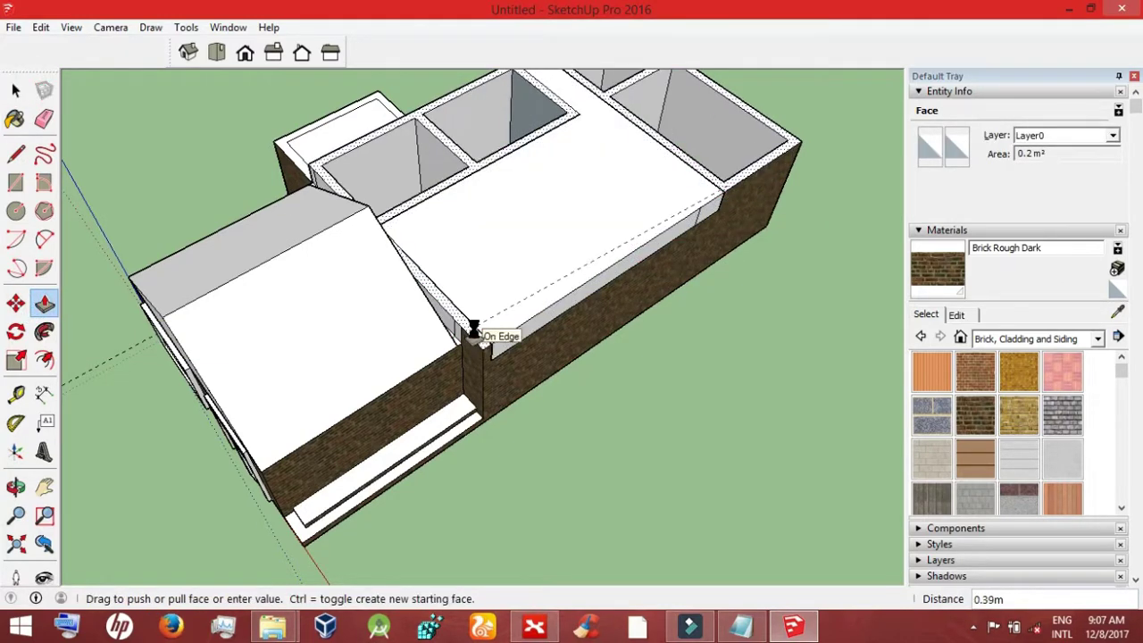
pyautogui.click(478, 332)
pyautogui.click(478, 337)
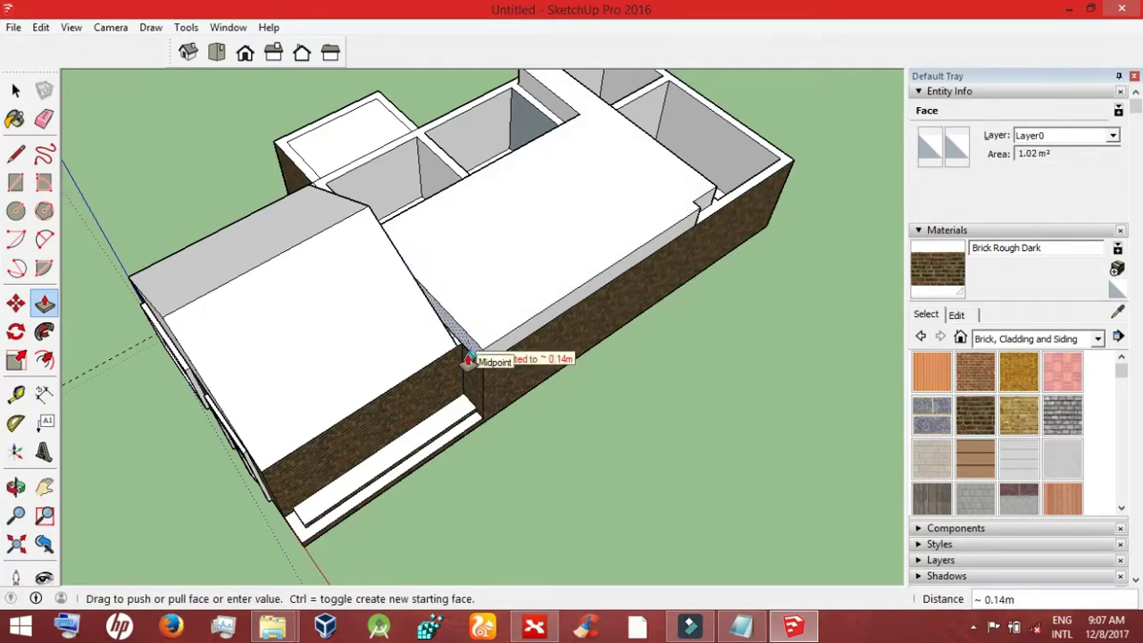
pyautogui.click(472, 357)
pyautogui.click(714, 208)
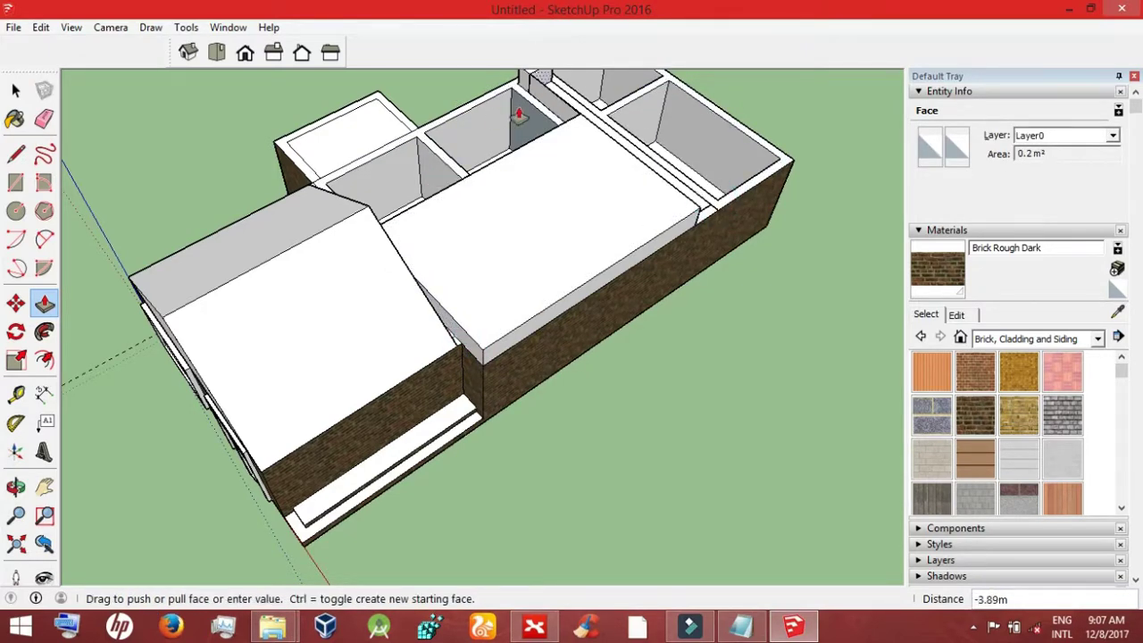
pyautogui.press('Escape')
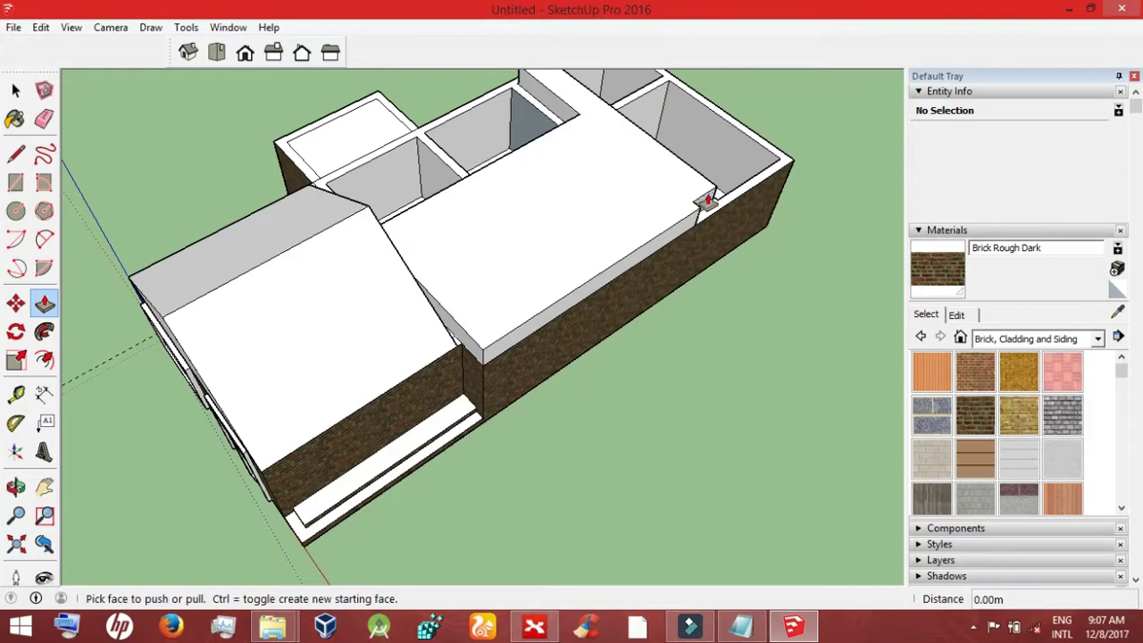
# Step: Raise the left block's top face to roof height
pyautogui.click(714, 205)
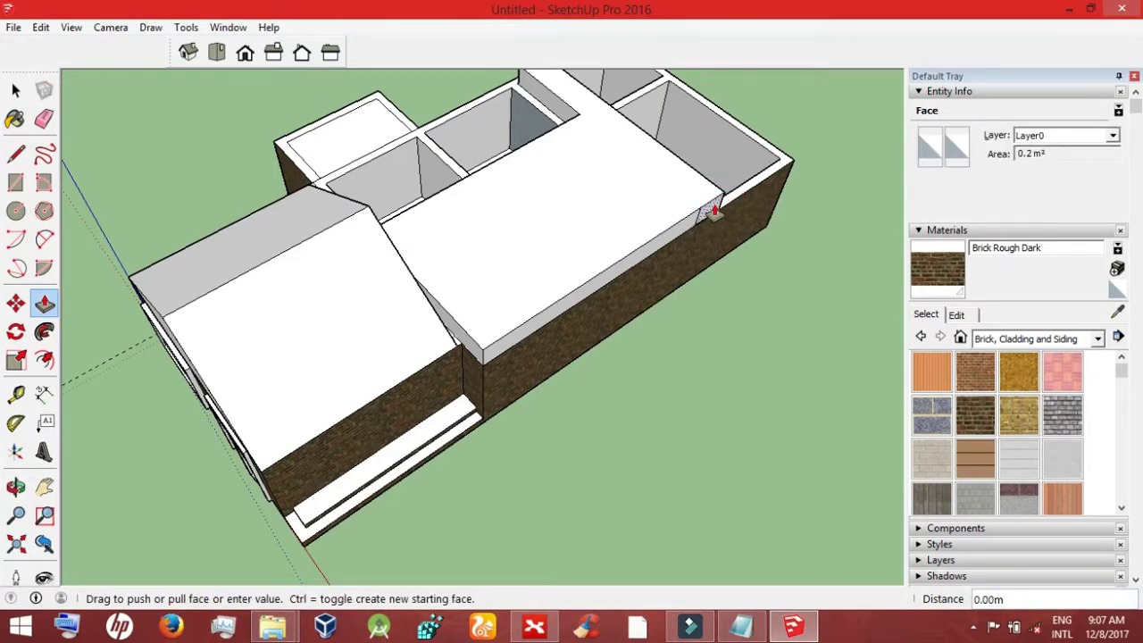
pyautogui.click(715, 210)
pyautogui.click(555, 102)
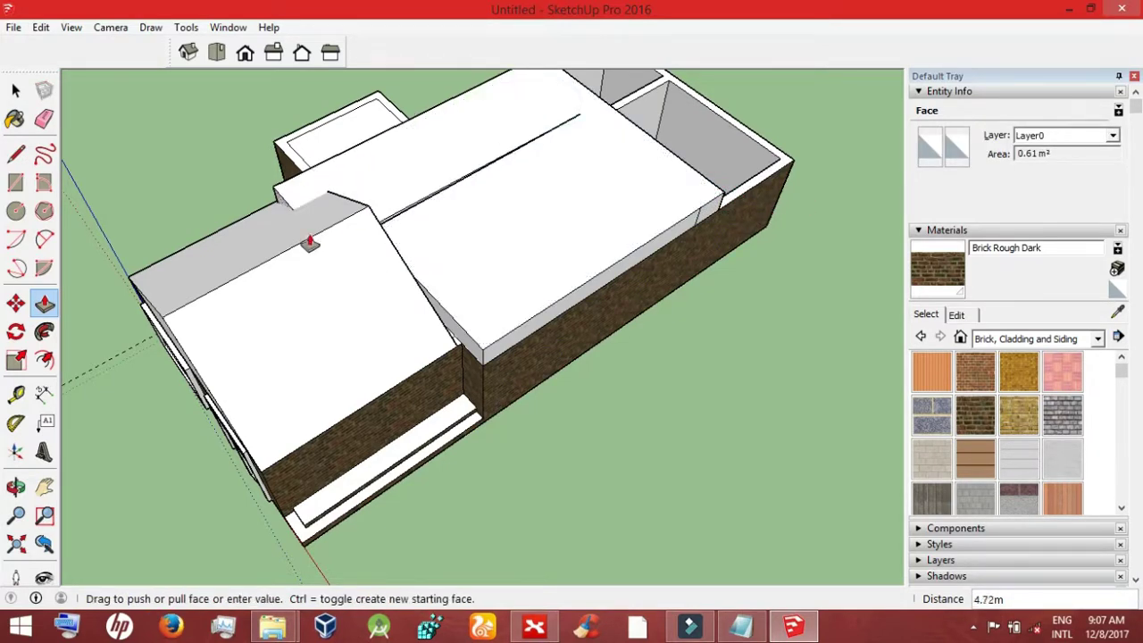
pyautogui.click(343, 218)
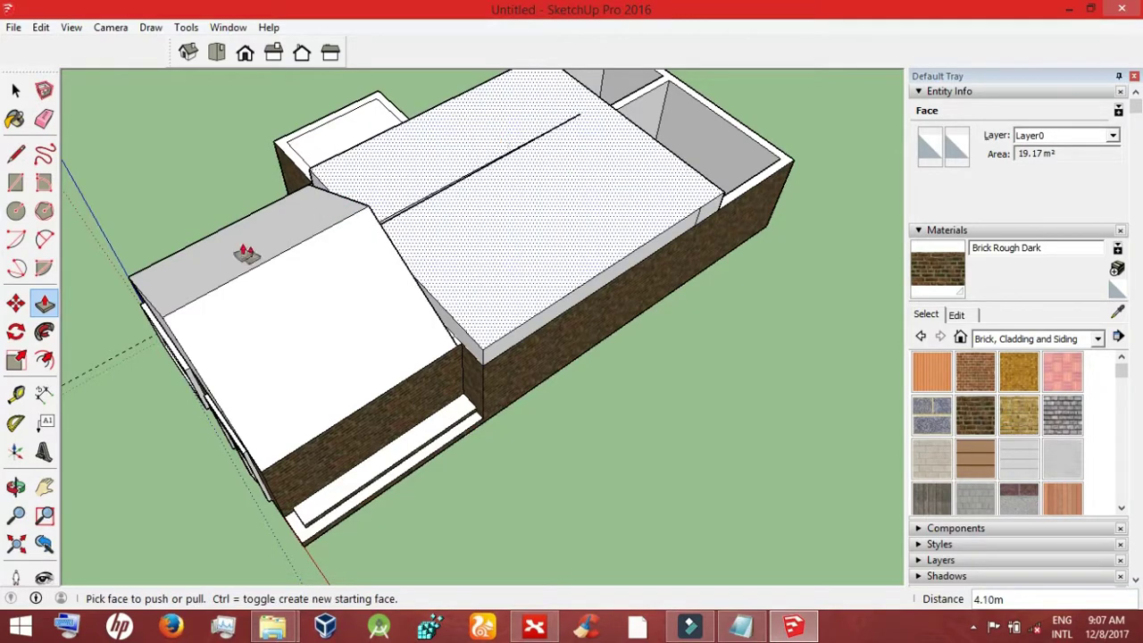
# Step: Delete the seam edge across the roof and redraw the roof face as a rectangle
pyautogui.press('space')
pyautogui.press('p')
pyautogui.press('space')
pyautogui.click(424, 205)
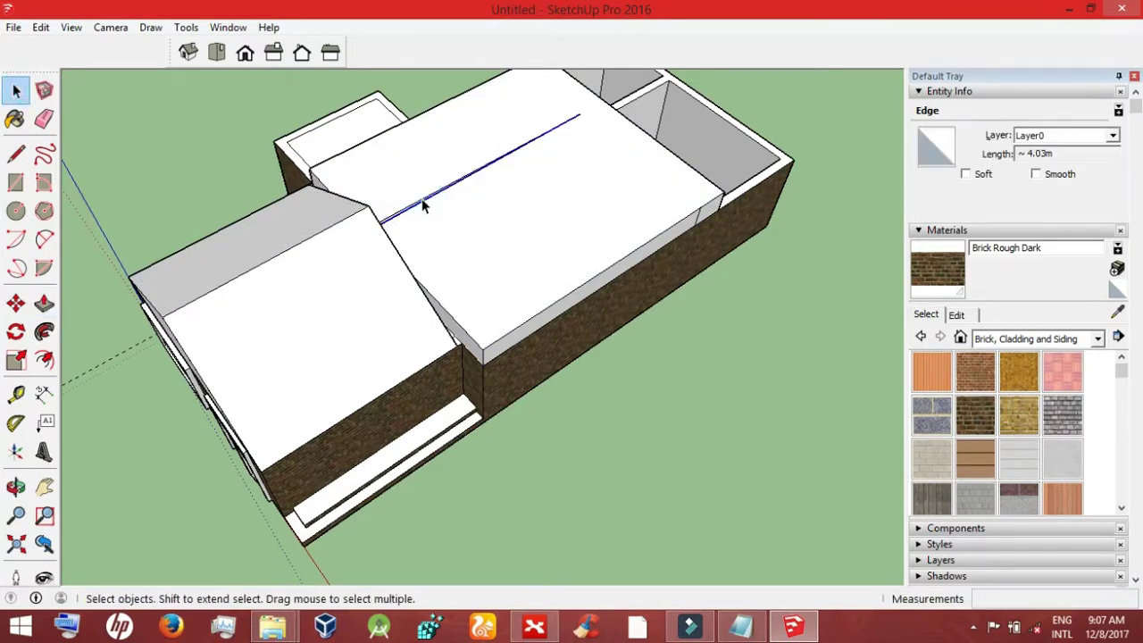
pyautogui.press('Delete')
pyautogui.press('r')
pyautogui.click(308, 168)
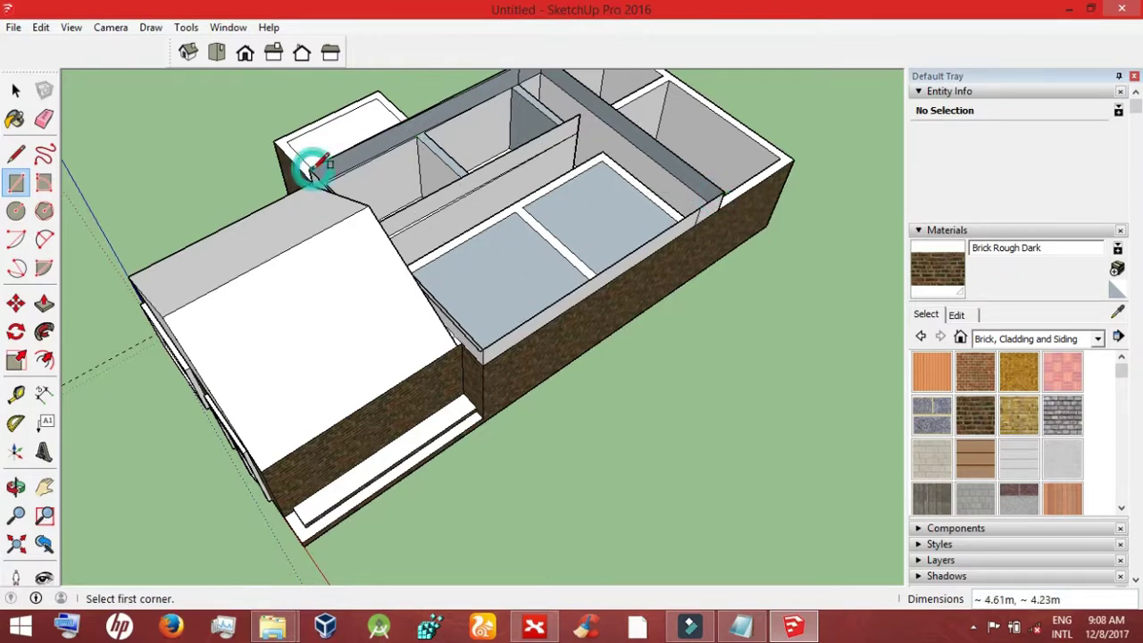
pyautogui.click(403, 210)
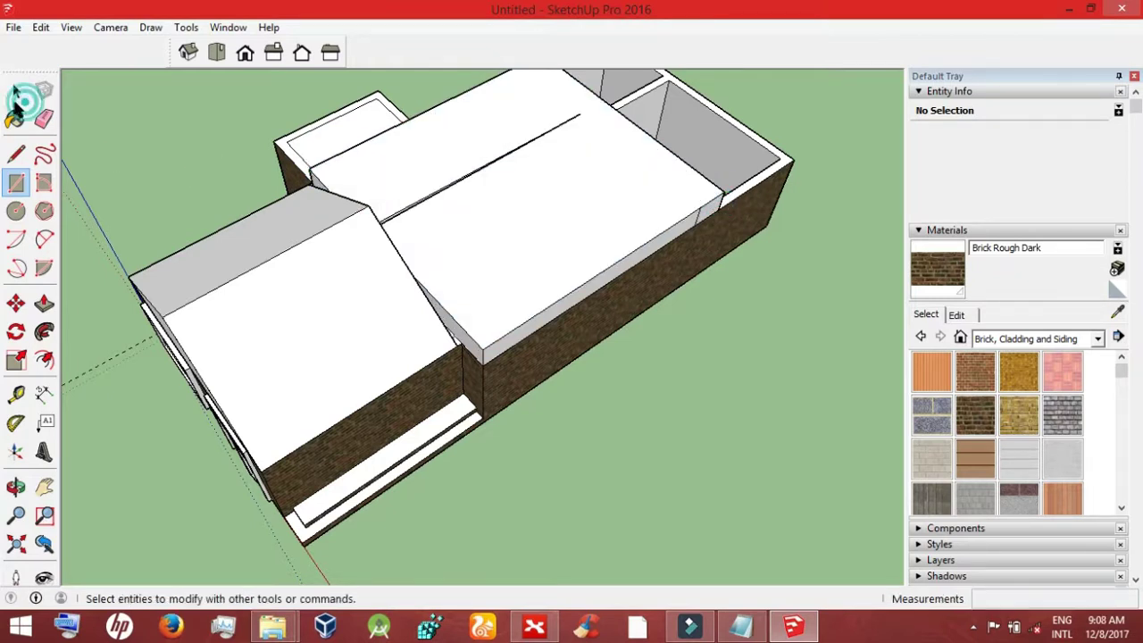
pyautogui.click(15, 90)
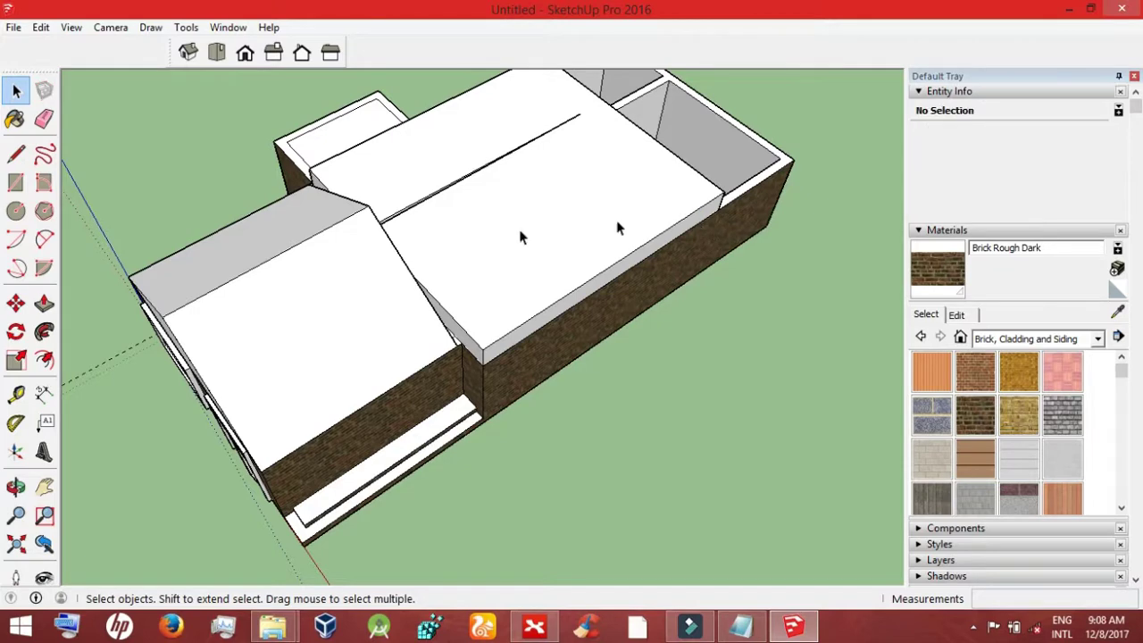
# Step: Push/Pull the roof's back end face outward over the rear rooms
pyautogui.click(16, 486)
pyautogui.moveTo(268, 447)
pyautogui.mouseDown()
pyautogui.moveTo(416, 430)
pyautogui.moveTo(217, 309)
pyautogui.mouseUp()
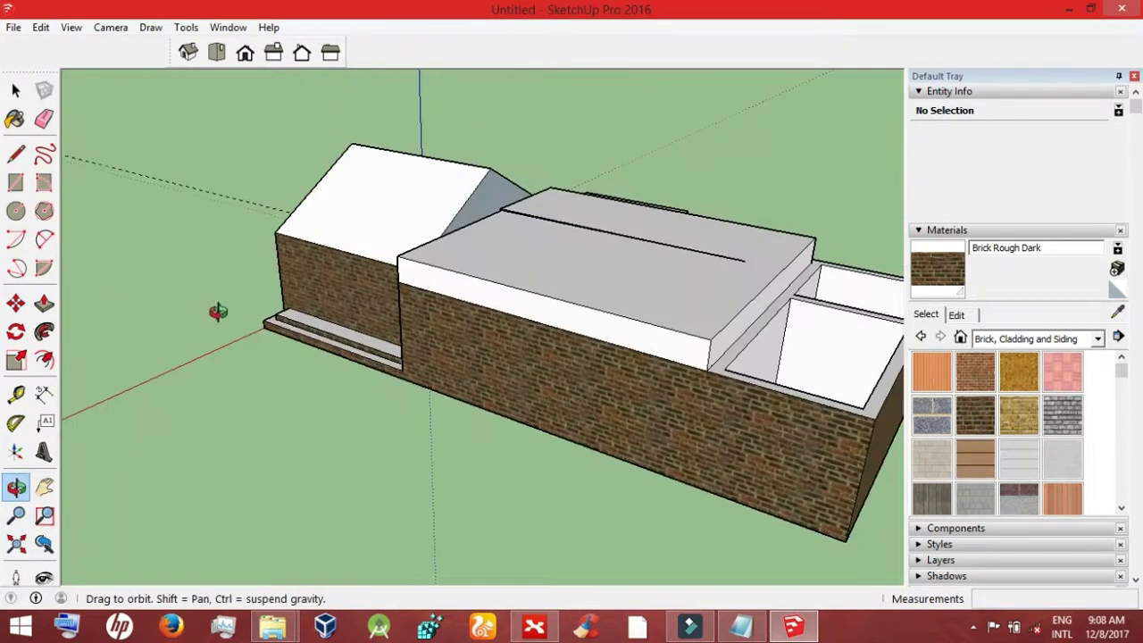
pyautogui.click(43, 303)
pyautogui.click(716, 330)
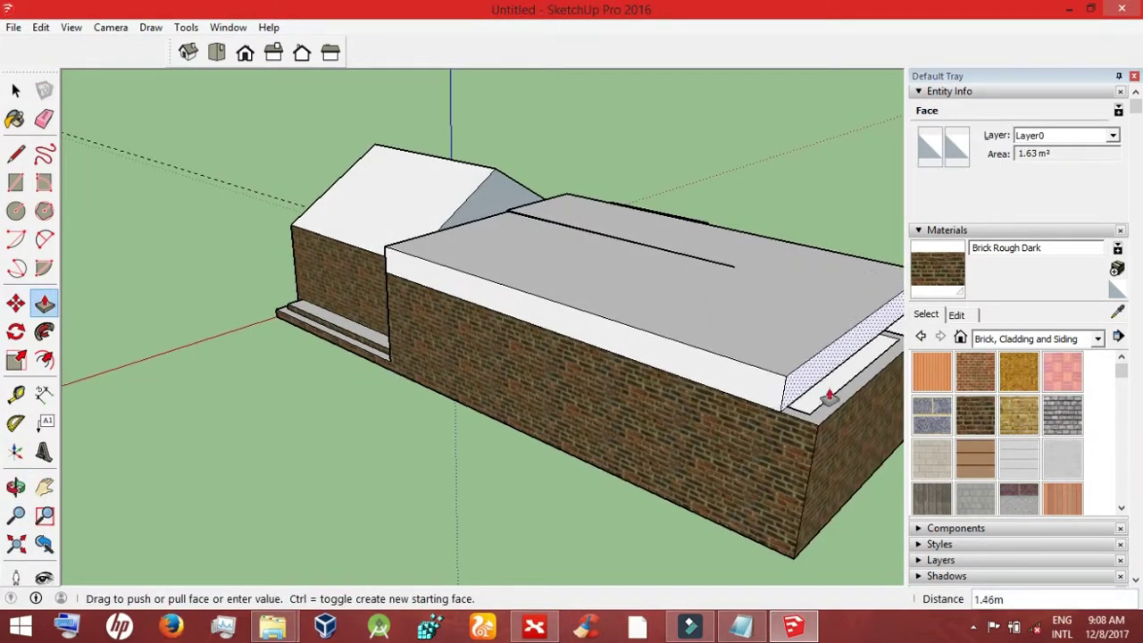
pyautogui.click(840, 396)
# Step: From the rear, delete the white strip along the roof's back edge
pyautogui.click(18, 486)
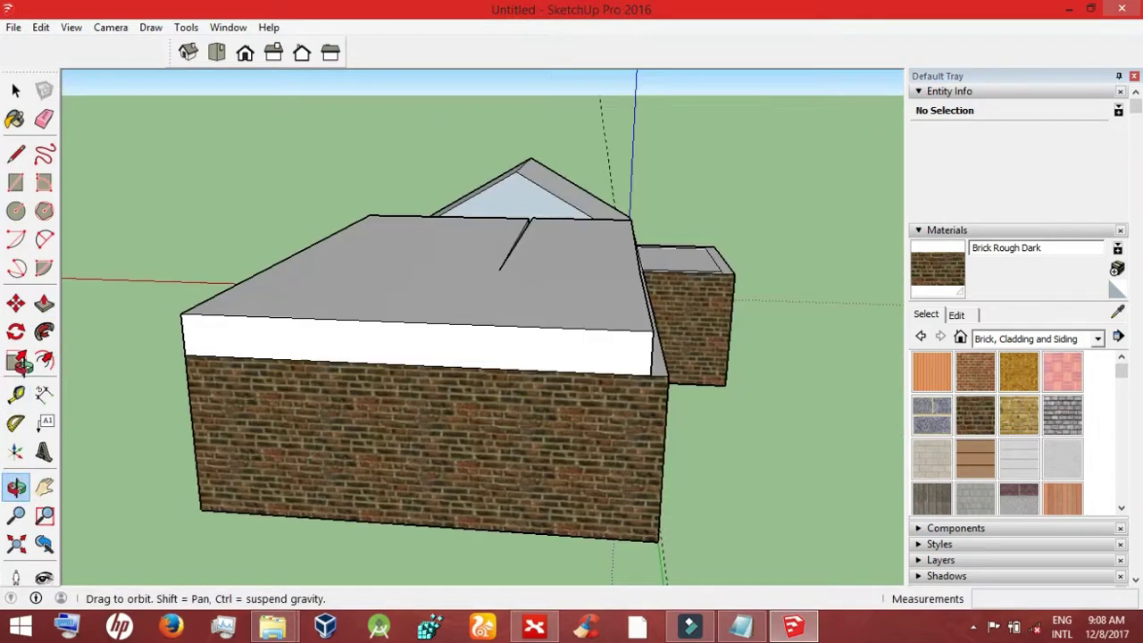
pyautogui.moveTo(247, 404); pyautogui.dragTo(420, 433)
pyautogui.moveTo(638, 340); pyautogui.dragTo(176, 437)
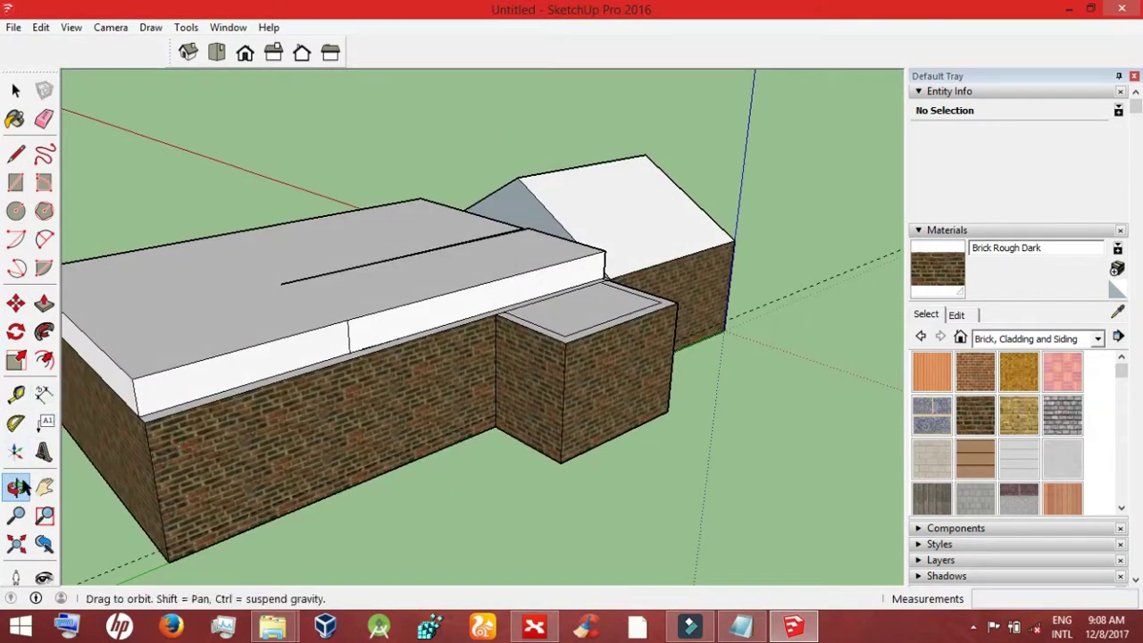
pyautogui.click(15, 89)
pyautogui.click(350, 348)
pyautogui.press('Delete')
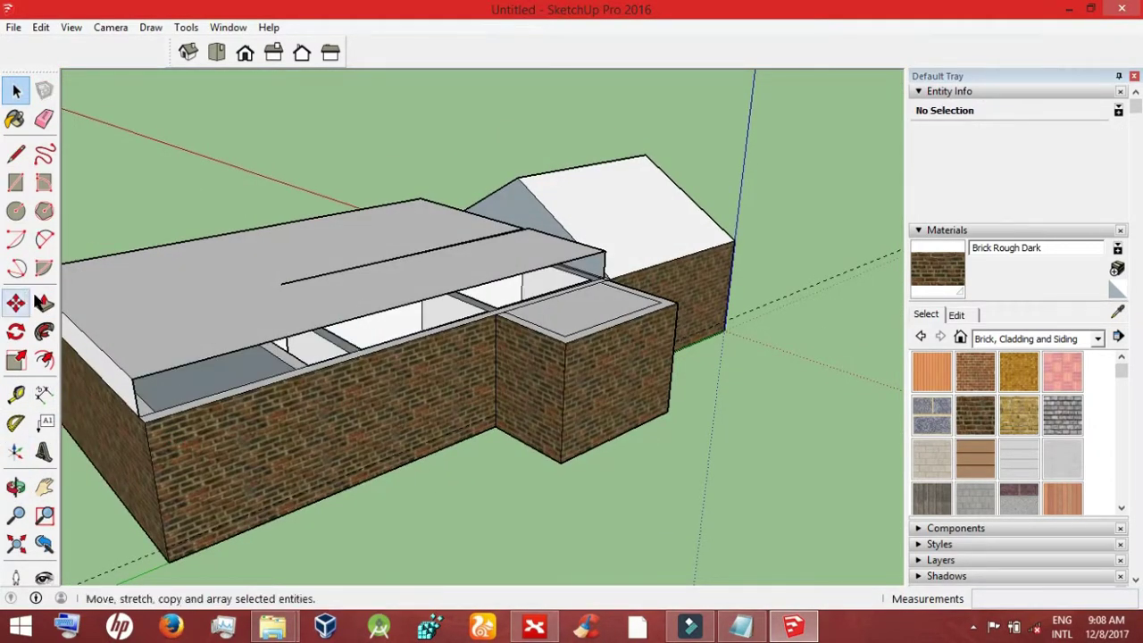
# Step: Draw a 6.20 m × 0.39 m rectangle along the roof-edge gap and push/pull it
pyautogui.click(15, 182)
pyautogui.click(132, 379)
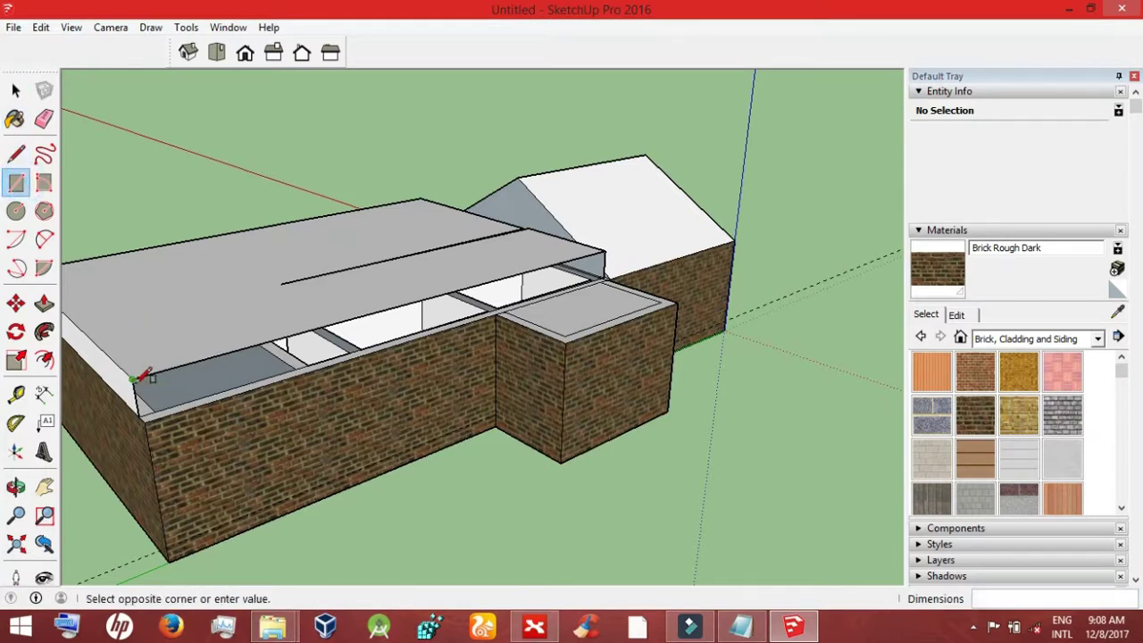
pyautogui.click(607, 278)
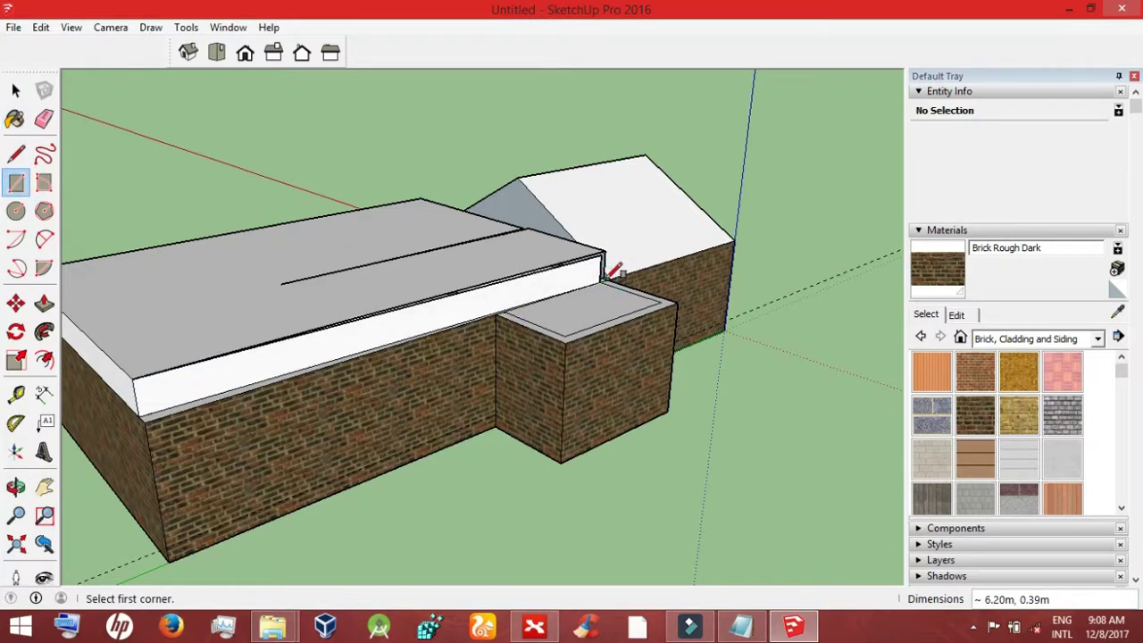
pyautogui.click(44, 313)
pyautogui.moveTo(152, 393); pyautogui.dragTo(169, 401)
pyautogui.click(392, 328)
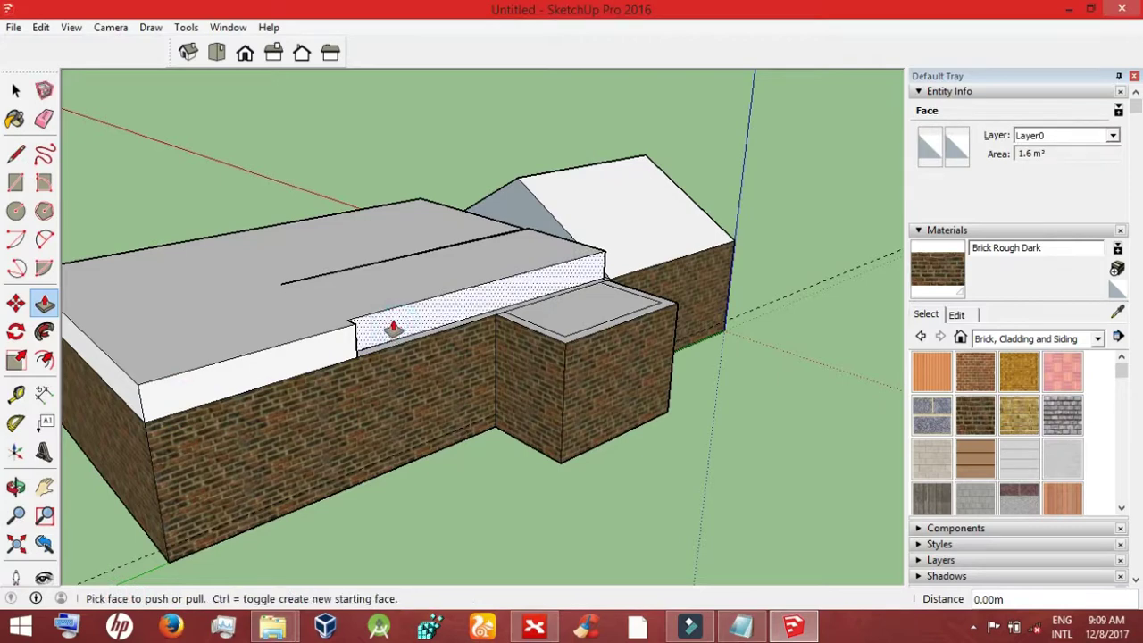
pyautogui.click(392, 329)
pyautogui.click(409, 342)
pyautogui.click(410, 342)
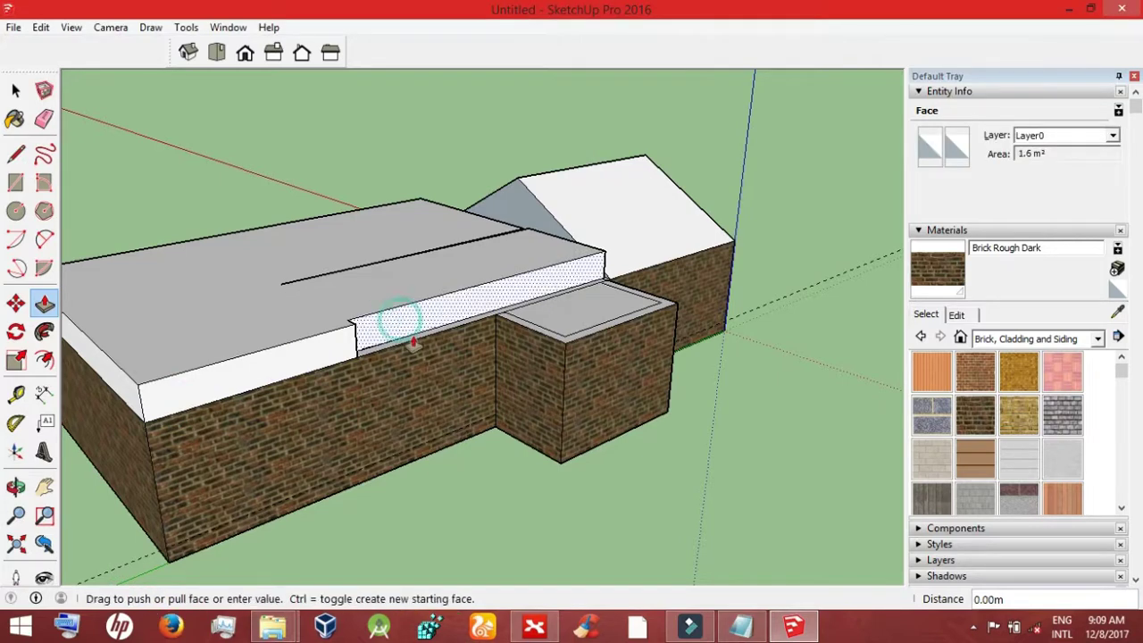
# Step: Raise the small rear box's top rim 0.44 m into low parapet walls
pyautogui.click(16, 487)
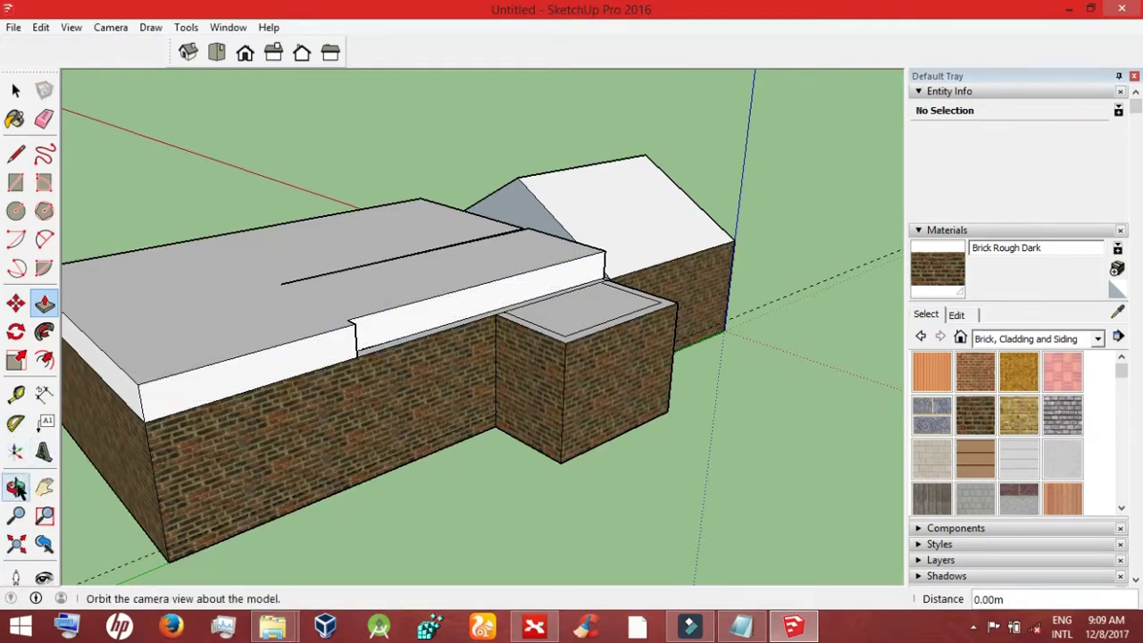
pyautogui.moveTo(295, 464); pyautogui.dragTo(191, 467)
pyautogui.click(45, 304)
pyautogui.click(205, 276)
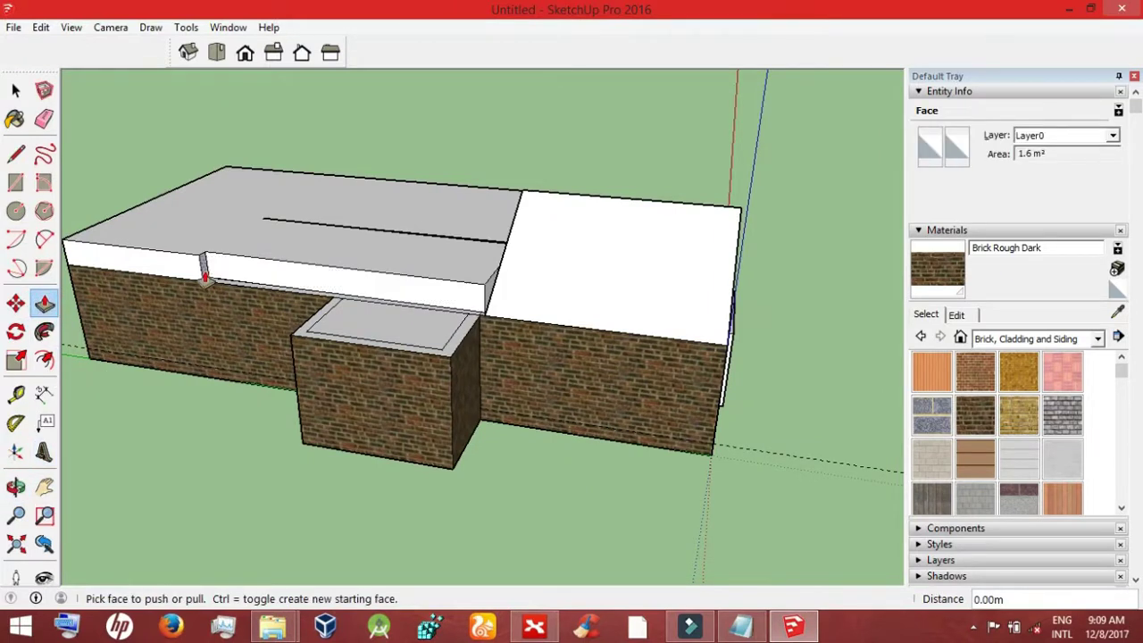
pyautogui.click(261, 297)
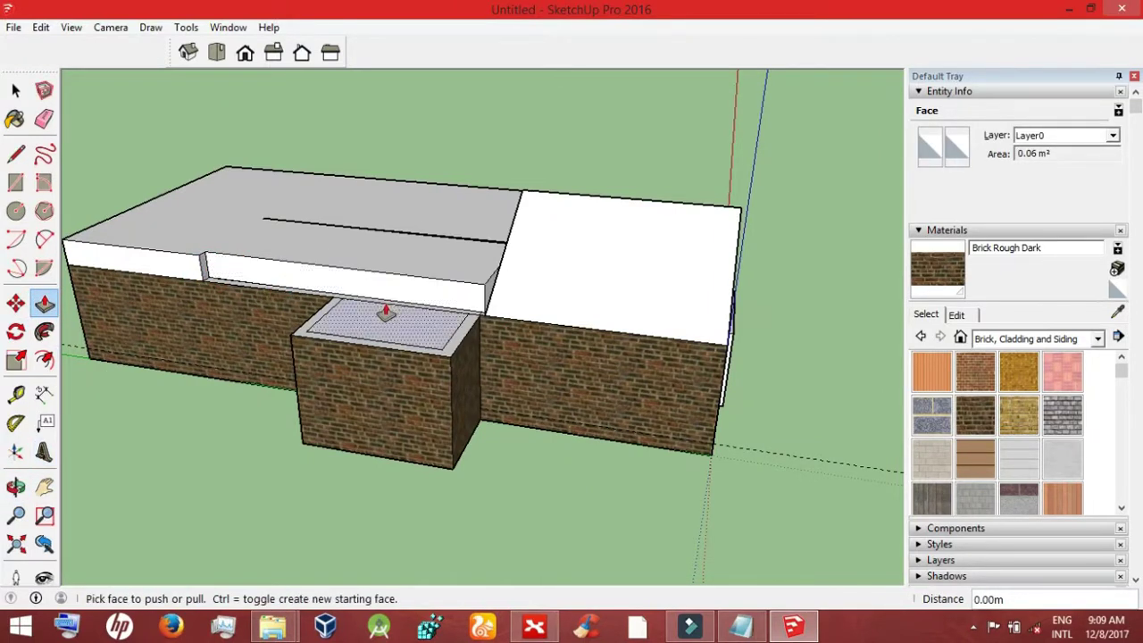
pyautogui.click(459, 320)
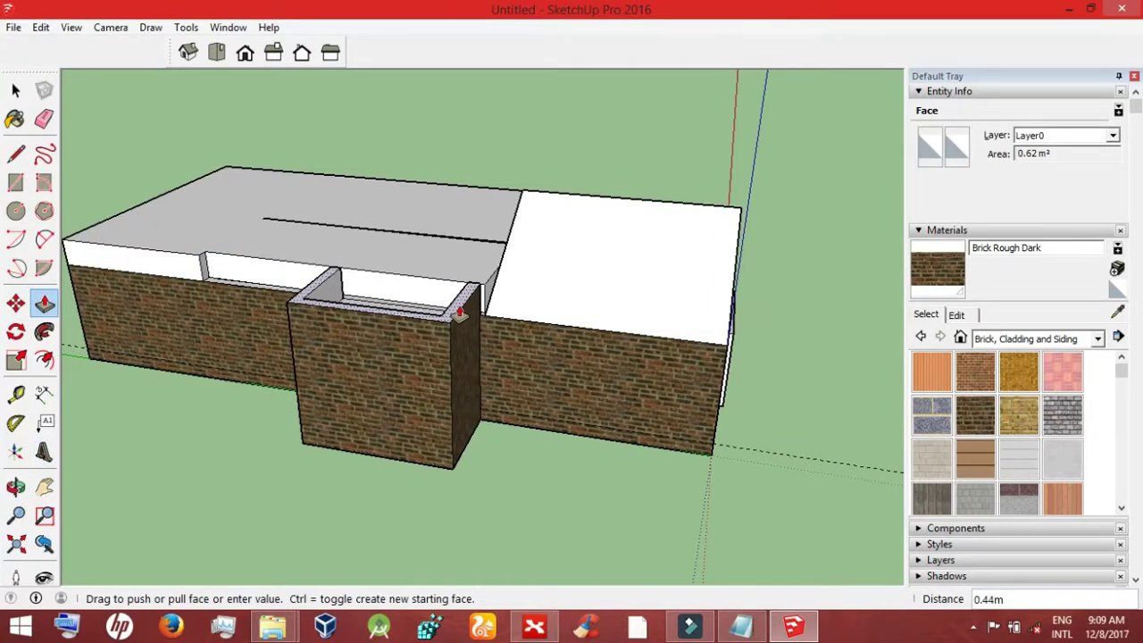
pyautogui.click(459, 312)
pyautogui.scroll(2, 281, 290)
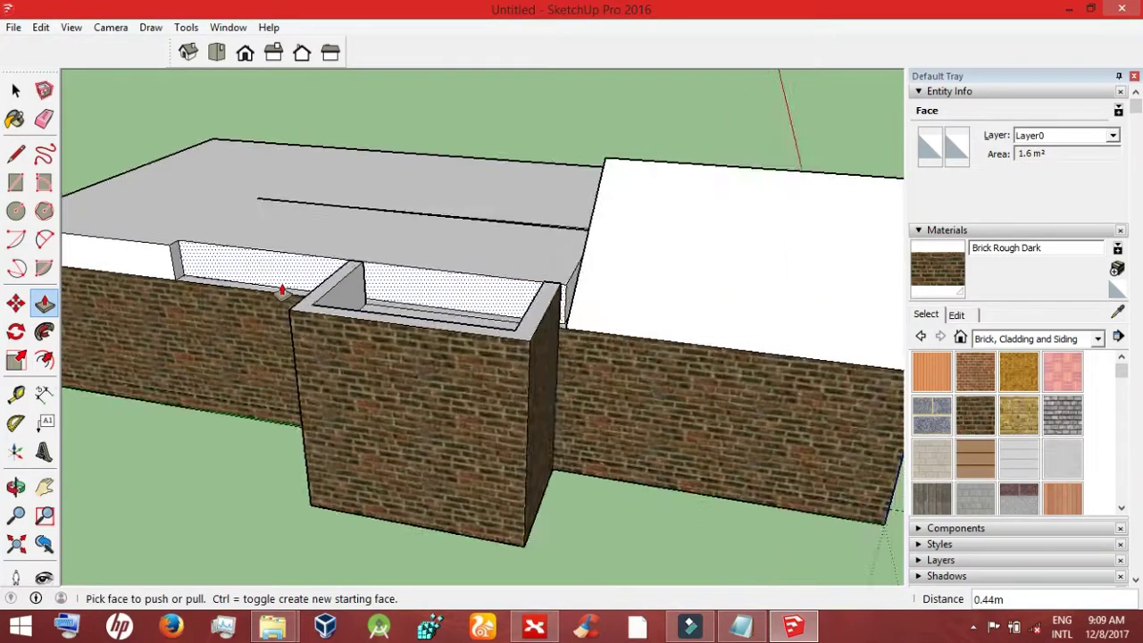
pyautogui.scroll(4, 285, 293)
# Step: Raise the box top flush with its rim and erase the edges splitting the roof top
pyautogui.moveTo(553, 353); pyautogui.dragTo(339, 324)
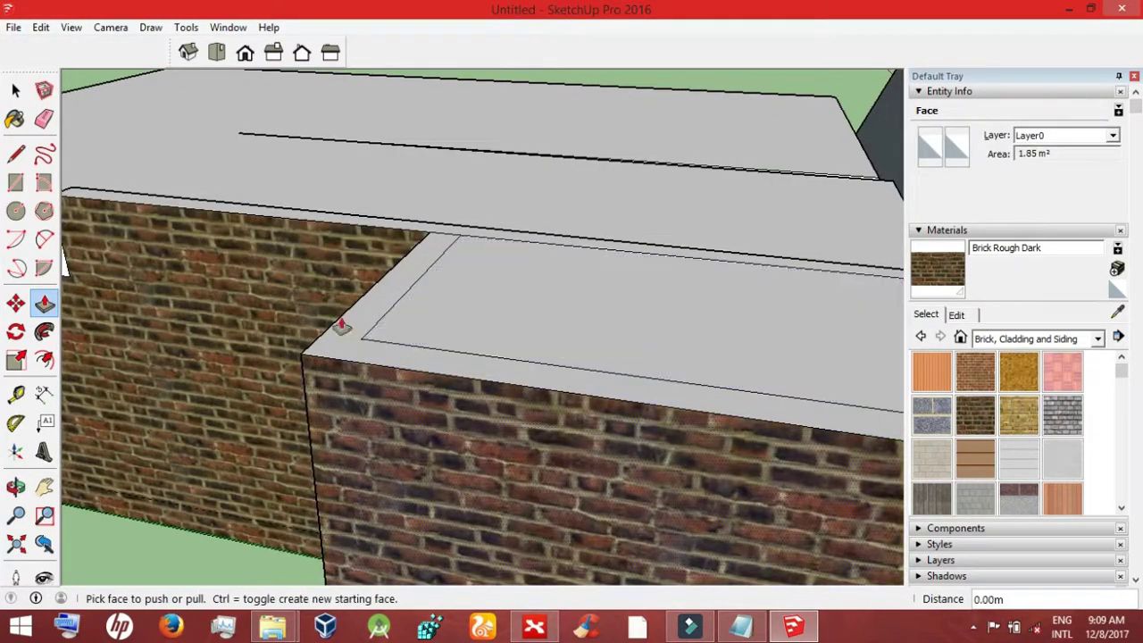
pyautogui.press('space')
pyautogui.click(401, 294)
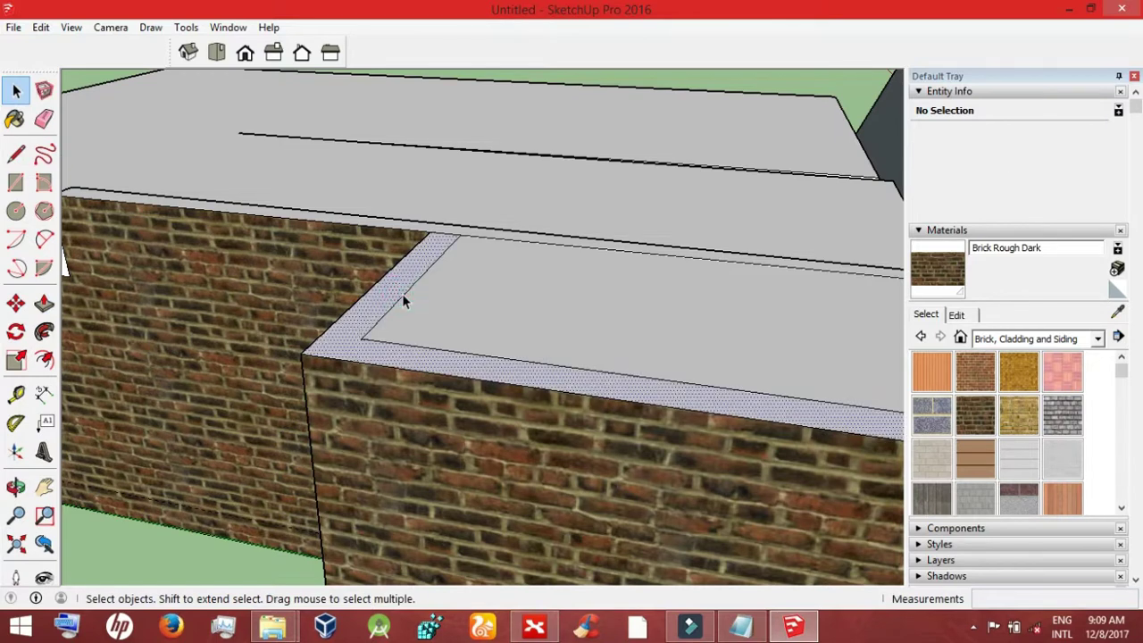
pyautogui.press('Delete')
pyautogui.click(426, 341)
pyautogui.click(440, 348)
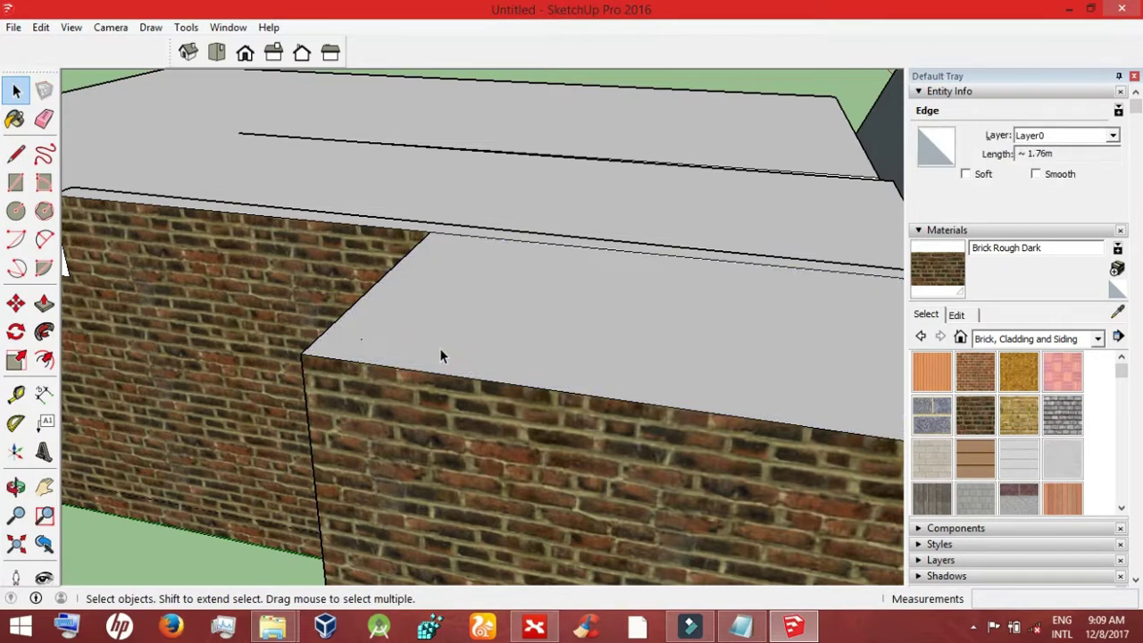
pyautogui.press('Delete')
# Step: Delete the leftover long roof edges, restoring the faces one deletion removed
pyautogui.click(572, 246)
pyautogui.click(536, 241)
pyautogui.press('Delete')
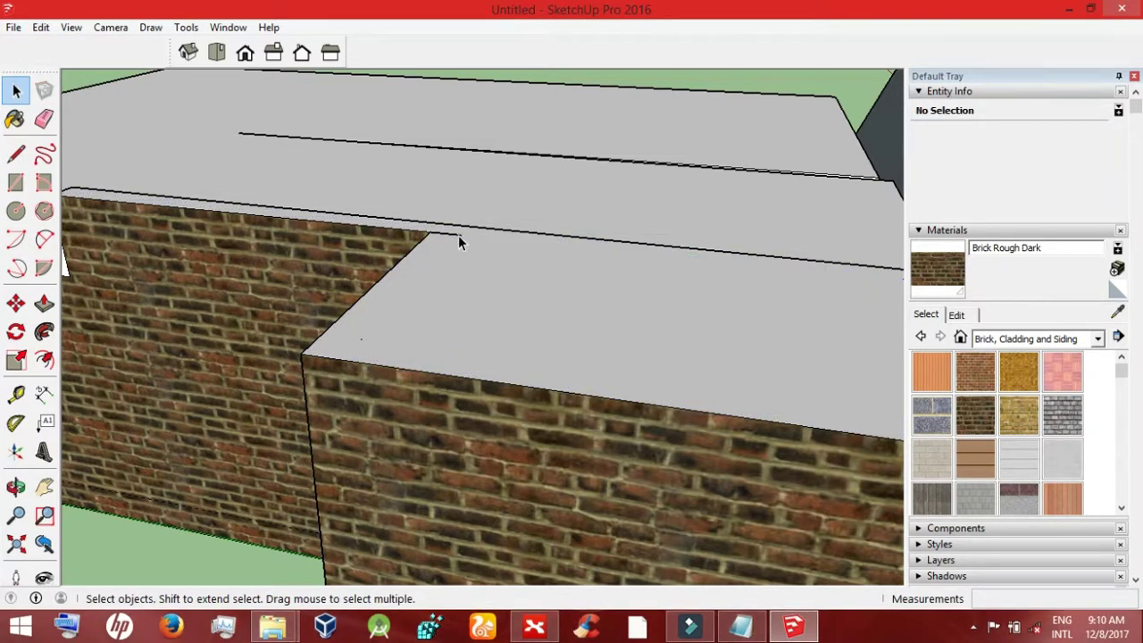
pyautogui.click(458, 235)
pyautogui.press('Delete')
pyautogui.click(472, 229)
pyautogui.press('Delete')
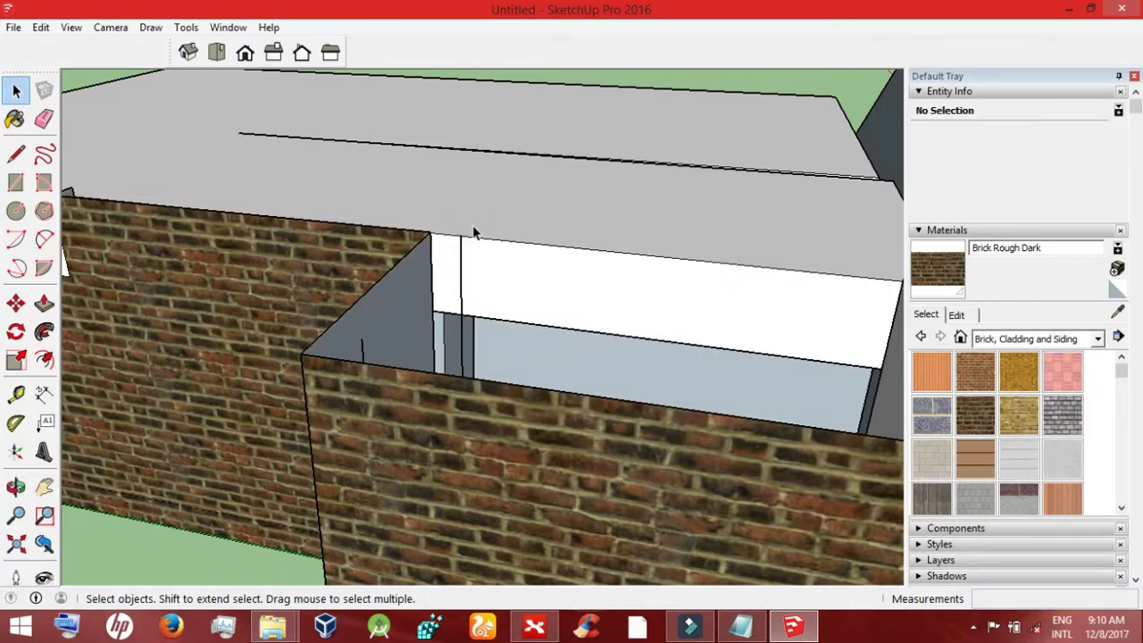
pyautogui.hotkey('ctrl', 'z')
# Step: Try pushing a groove into the thin strip along the roof edge, then undo it
pyautogui.click(20, 488)
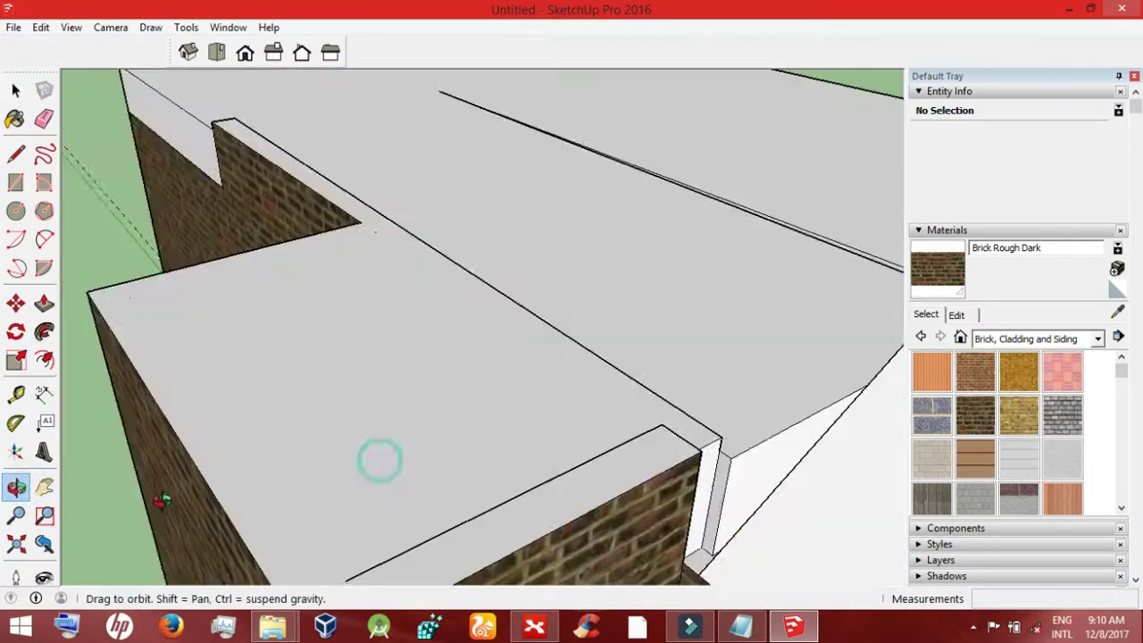
pyautogui.moveTo(378, 459); pyautogui.dragTo(295, 375)
pyautogui.click(16, 90)
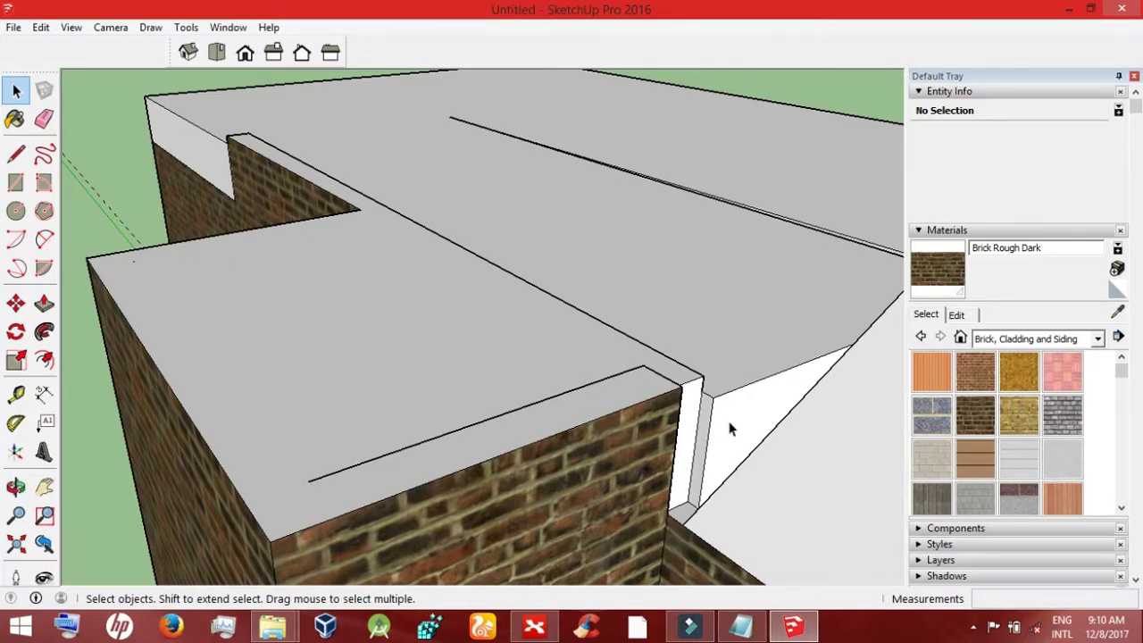
pyautogui.click(44, 303)
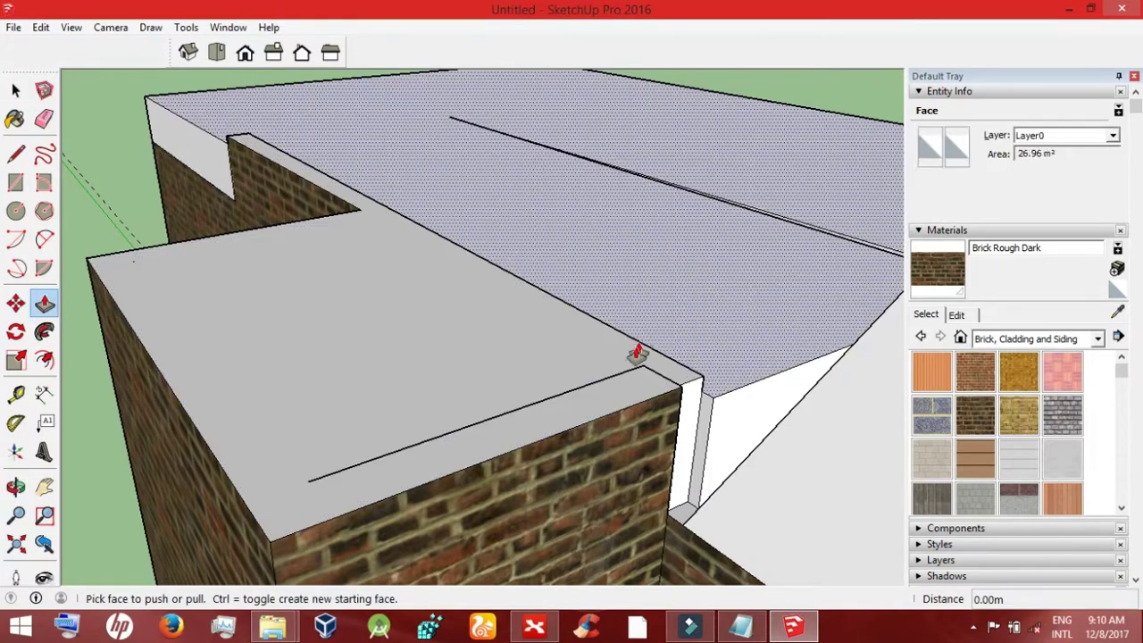
pyautogui.click(625, 384)
pyautogui.click(627, 386)
pyautogui.press('space')
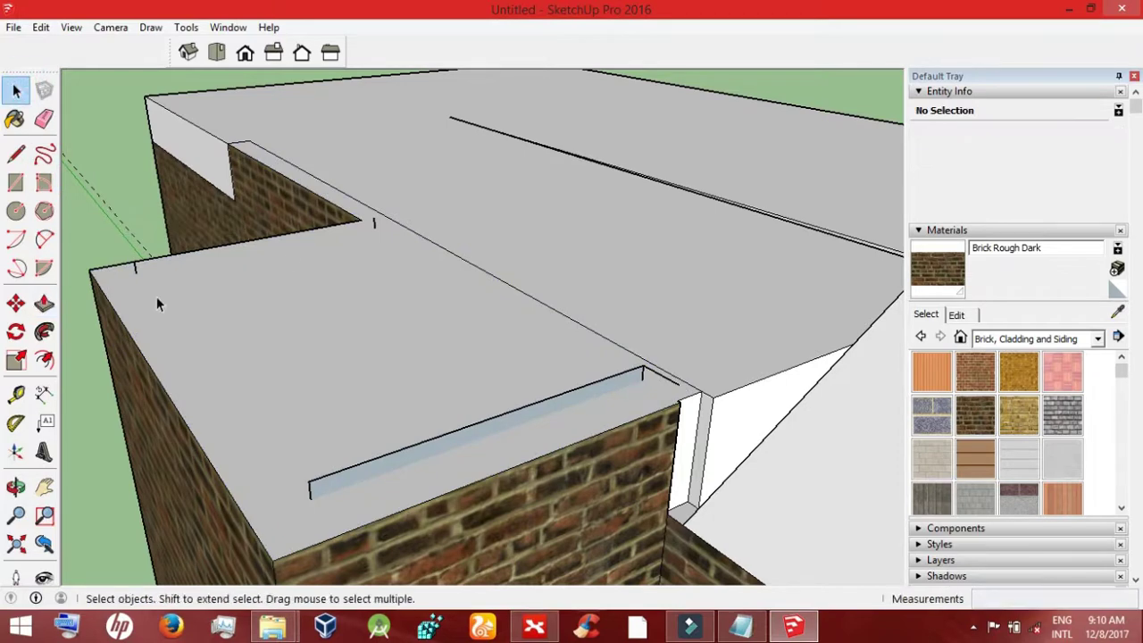
pyautogui.click(411, 450)
pyautogui.hotkey('ctrl', 'z')
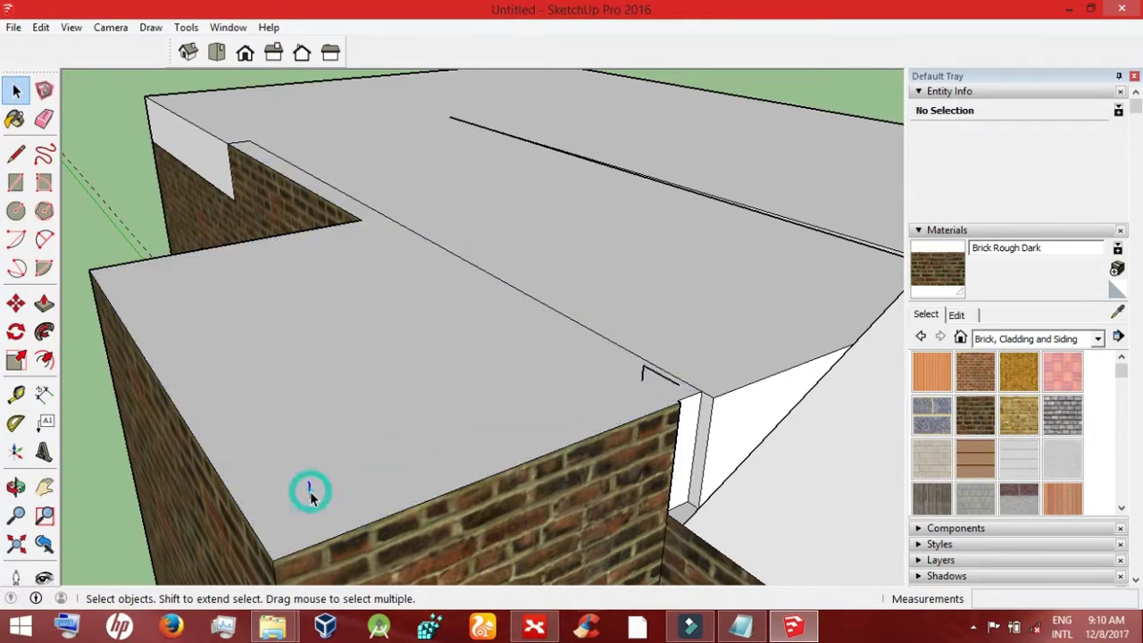
# Step: Erase the stray edges on the roof beside the porch and the short roof edge
pyautogui.click(673, 378)
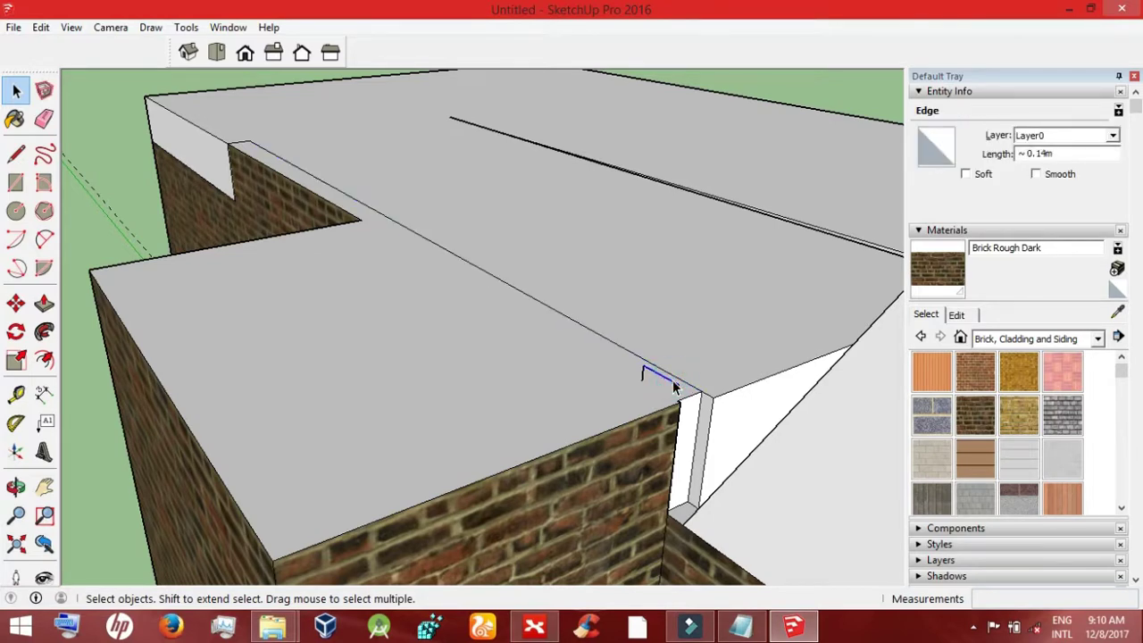
pyautogui.press('Delete')
pyautogui.click(642, 377)
pyautogui.click(571, 319)
pyautogui.press('Delete')
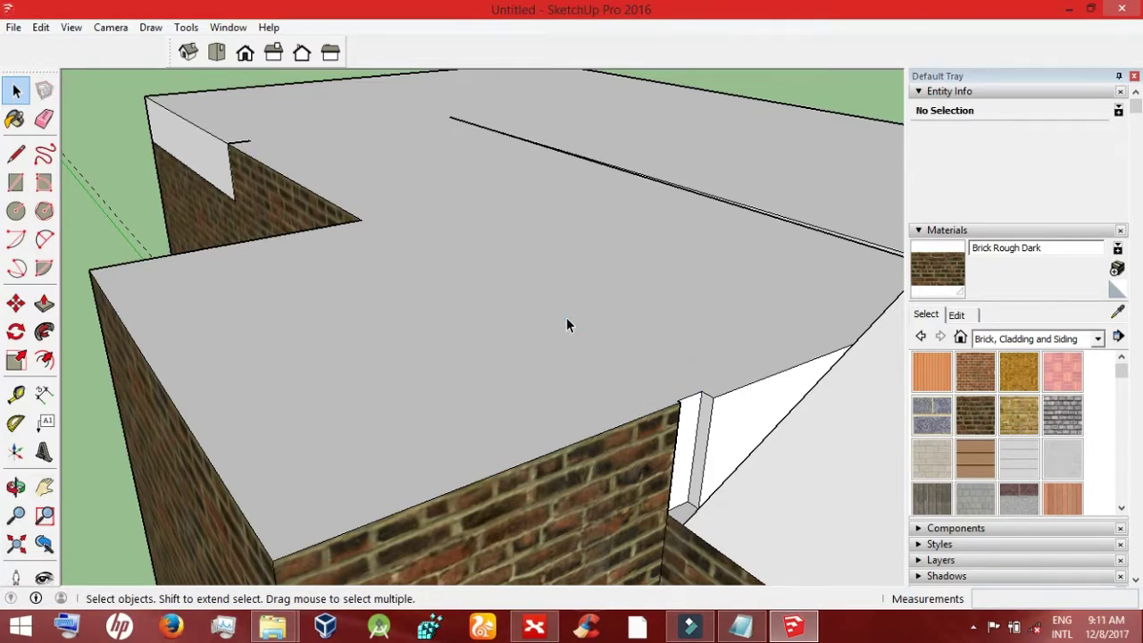
pyautogui.click(243, 139)
pyautogui.press('Delete')
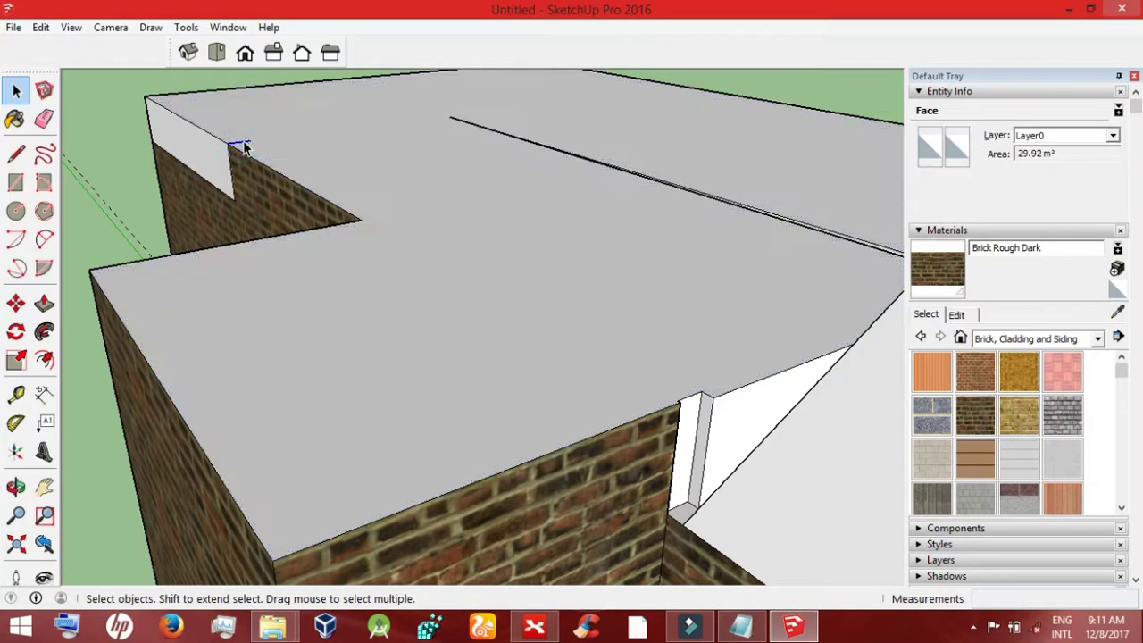
# Step: Delete the three short stray edges on the brick wall and switch to Top view
pyautogui.press('Delete')
pyautogui.click(223, 191)
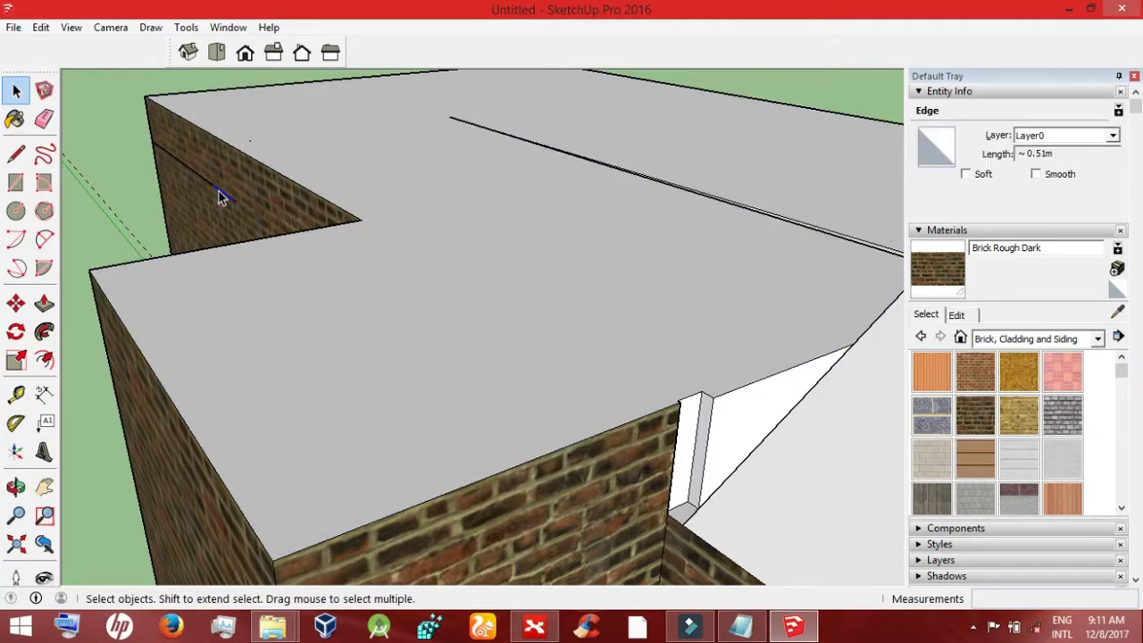
pyautogui.press('Delete')
pyautogui.click(212, 184)
pyautogui.press('Delete')
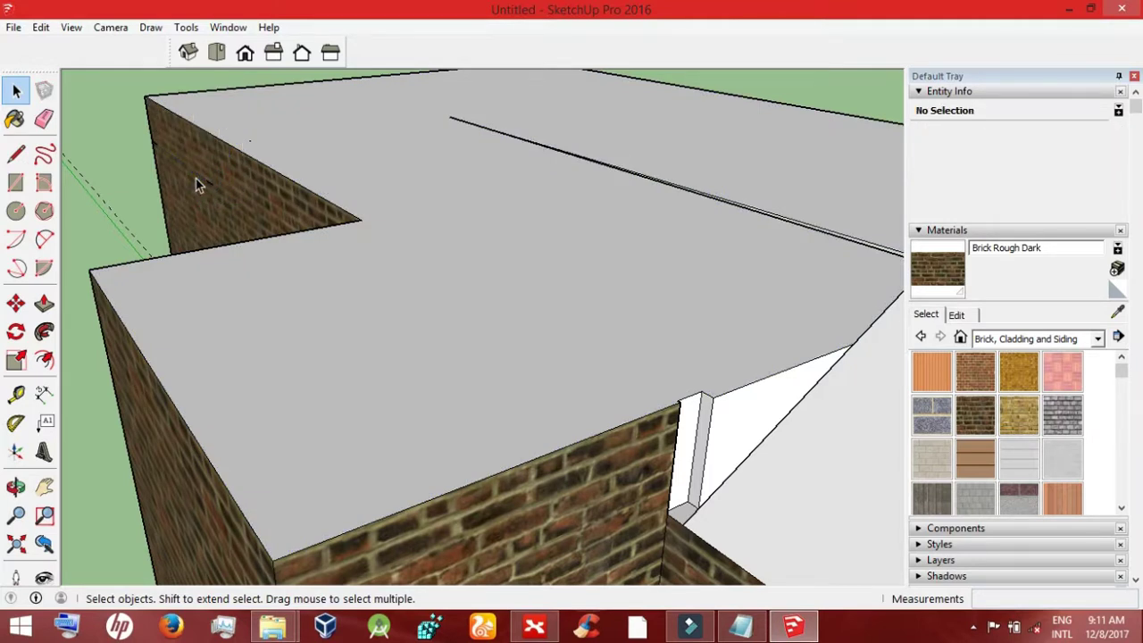
pyautogui.click(216, 52)
# Step: Zoom to extents and draw a rectangle from the left wing's outer corner over the rear roof
pyautogui.click(44, 516)
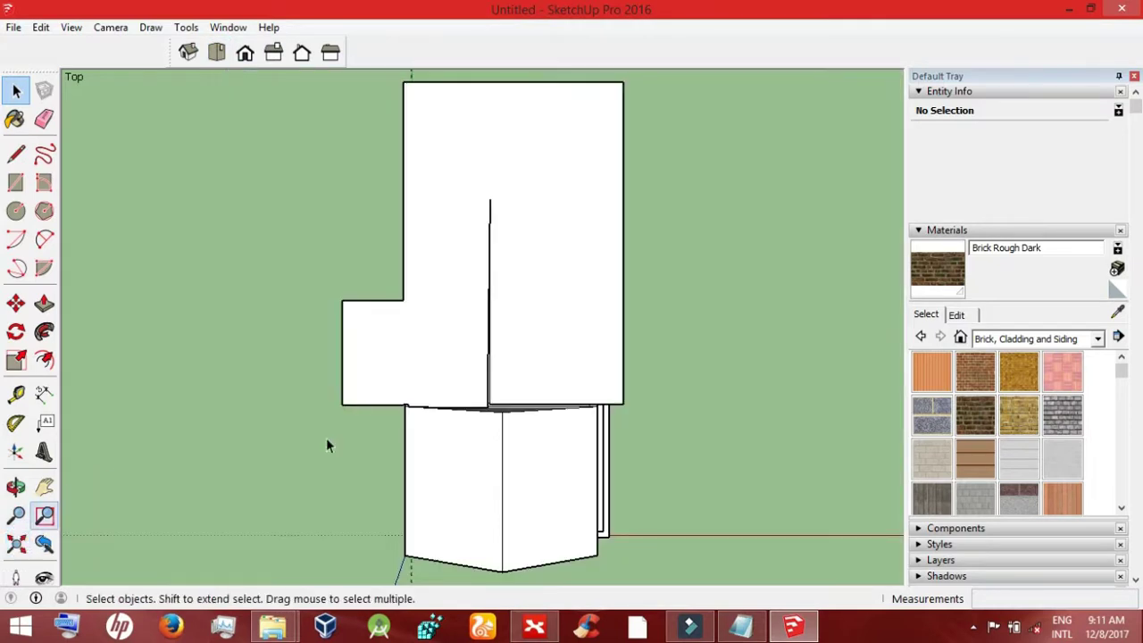
pyautogui.click(490, 209)
pyautogui.press('Delete')
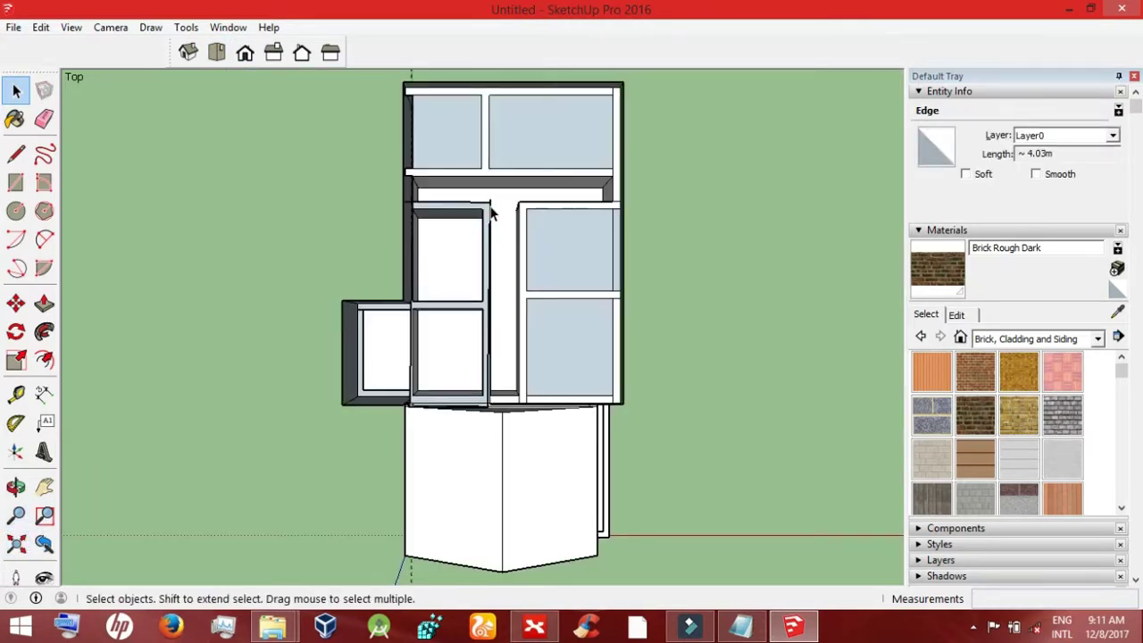
pyautogui.hotkey('ctrl', 'z')
pyautogui.click(16, 182)
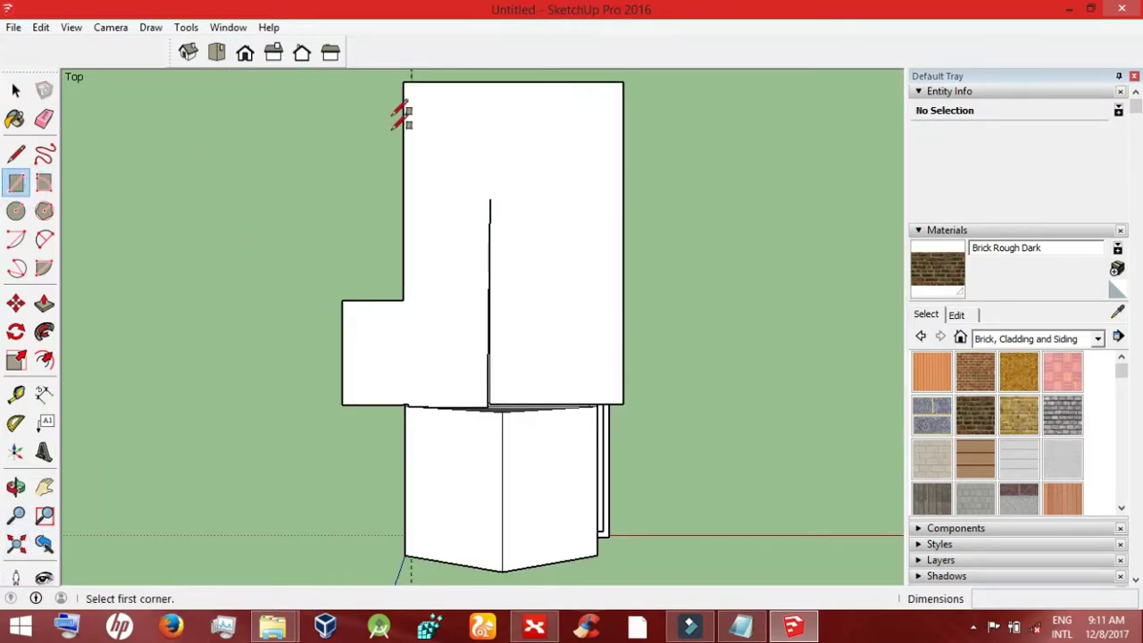
pyautogui.click(403, 83)
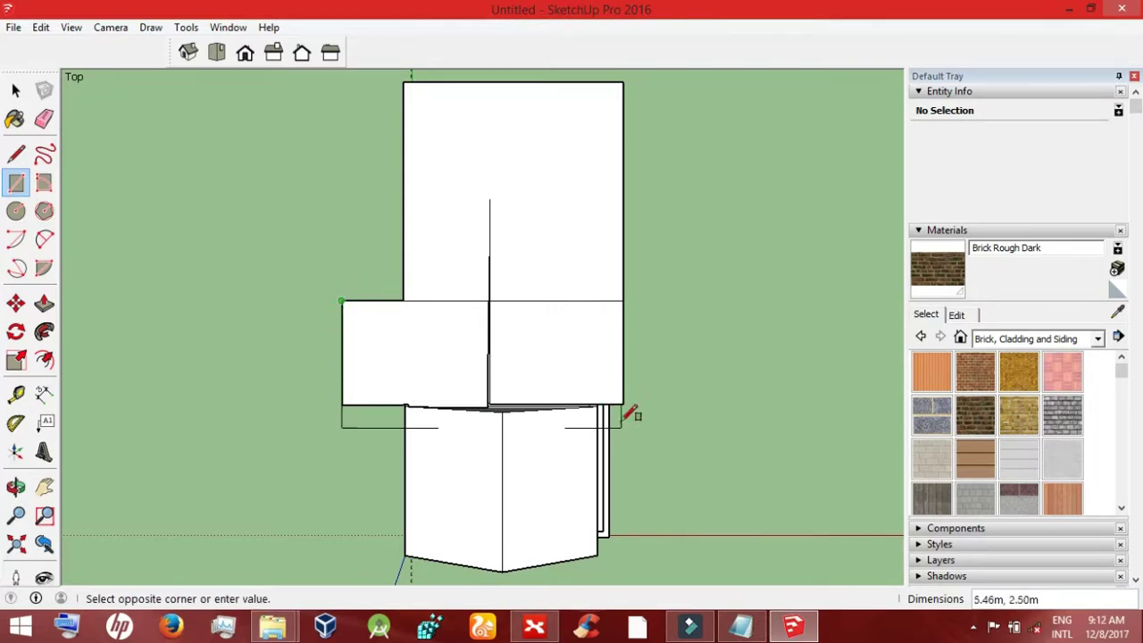
pyautogui.click(16, 92)
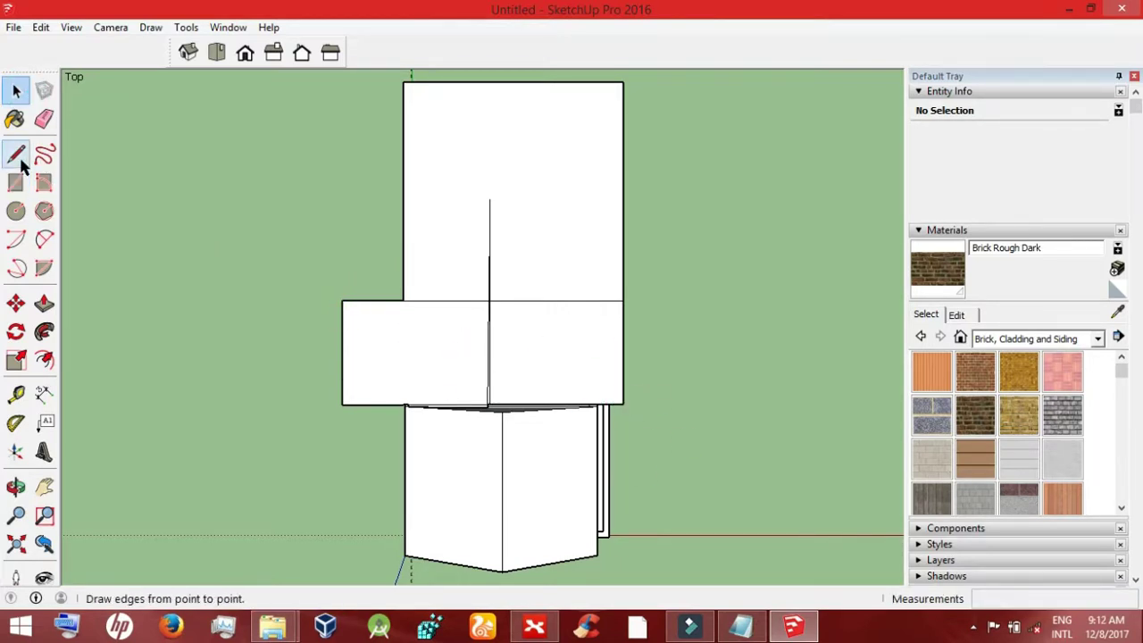
# Step: Erase both halves of the dividing edge so the roof becomes one L-shaped face
pyautogui.click(428, 298)
pyautogui.click(437, 302)
pyautogui.press('Delete')
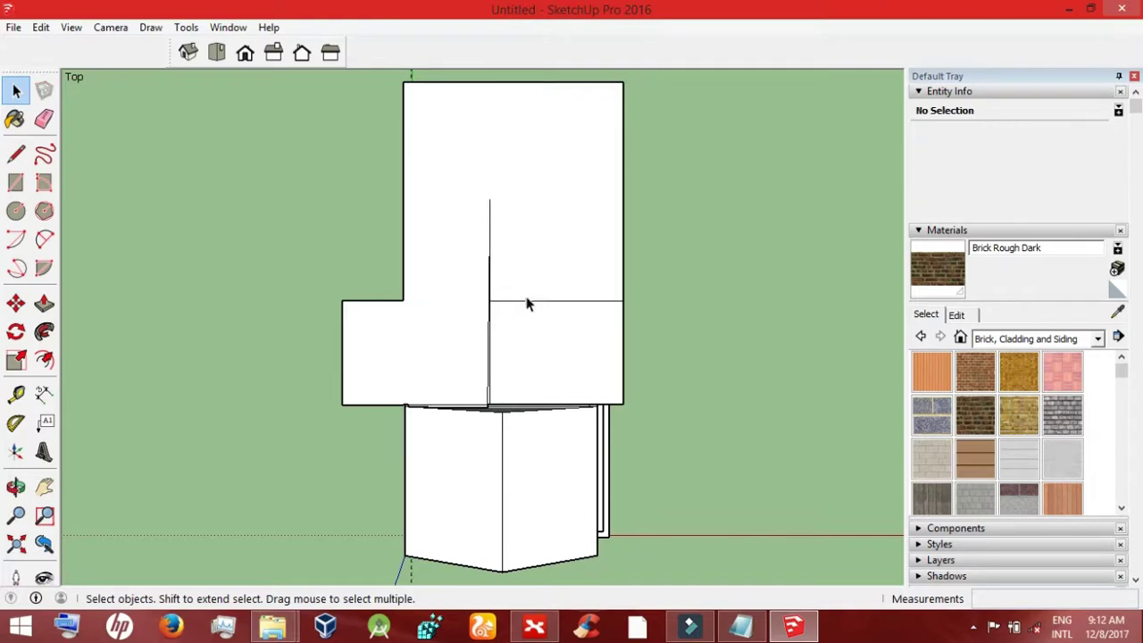
pyautogui.click(527, 301)
pyautogui.press('Delete')
pyautogui.click(401, 351)
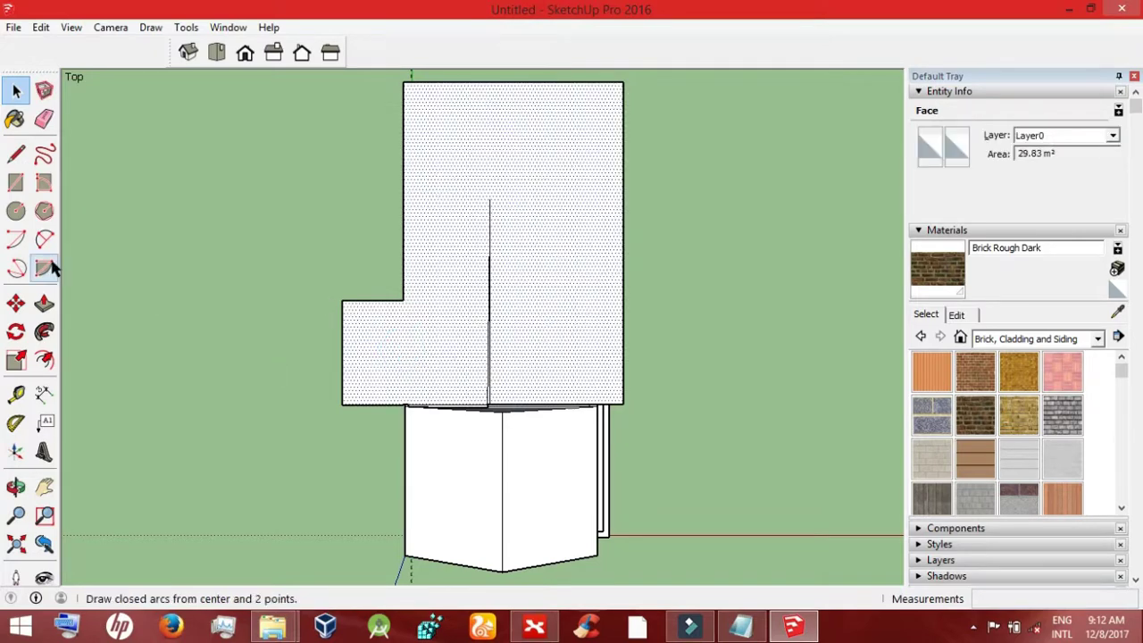
# Step: Push/Pull the merged roof face up about 0.91 m and orbit to a tilted 3D view
pyautogui.click(45, 304)
pyautogui.moveTo(383, 345)
pyautogui.mouseDown()
pyautogui.moveTo(383, 331)
pyautogui.moveTo(385, 359)
pyautogui.mouseUp()
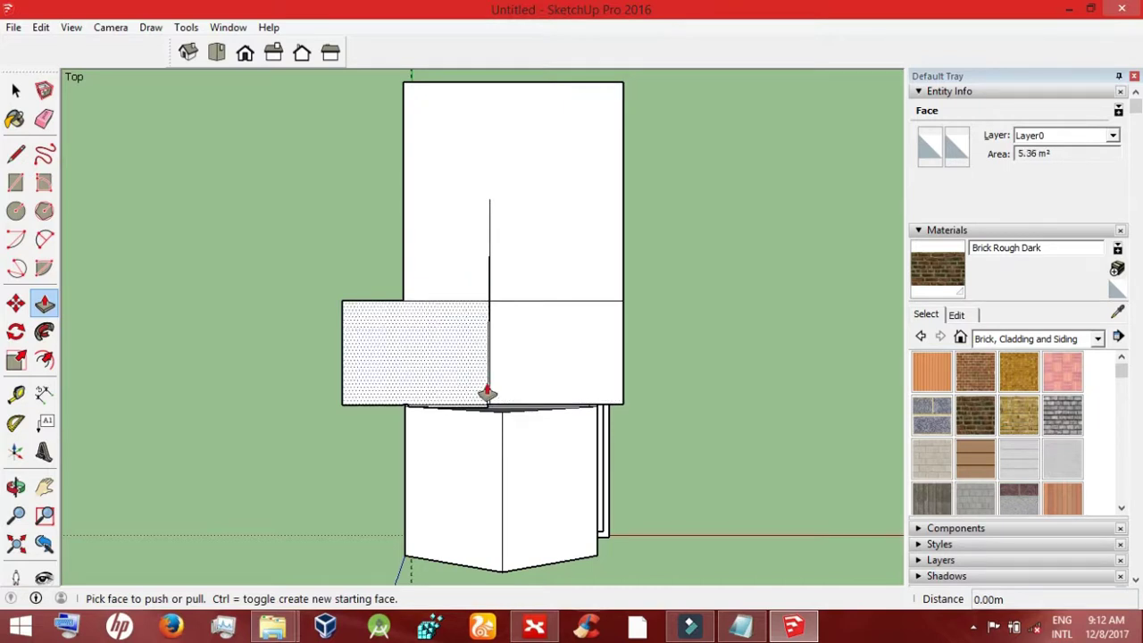
pyautogui.click(43, 125)
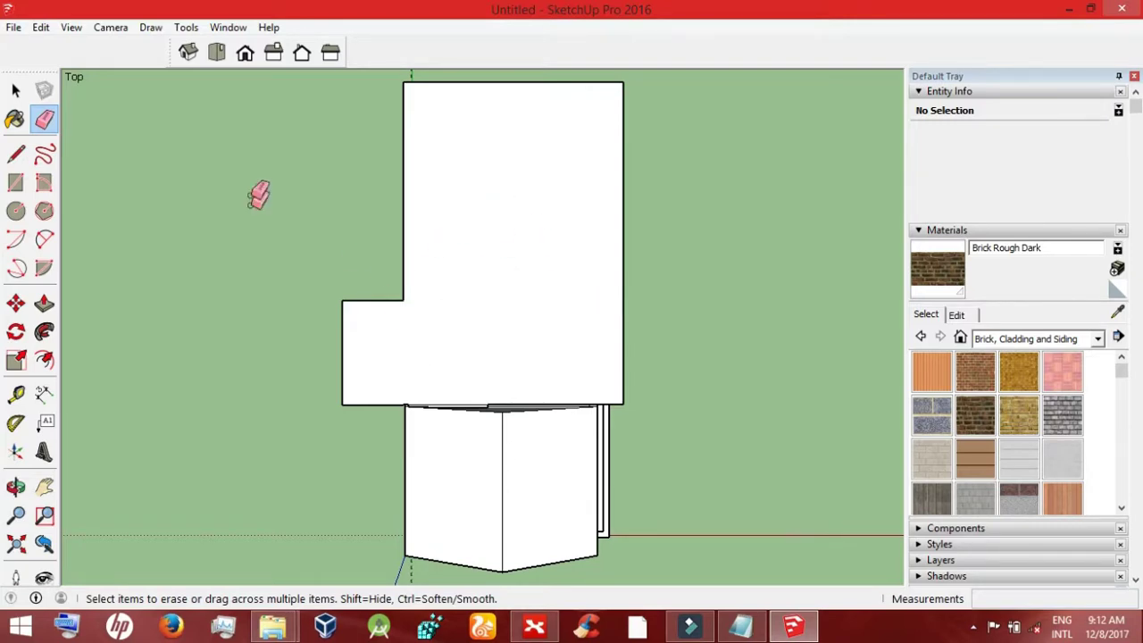
pyautogui.click(45, 304)
pyautogui.moveTo(393, 294); pyautogui.dragTo(470, 303)
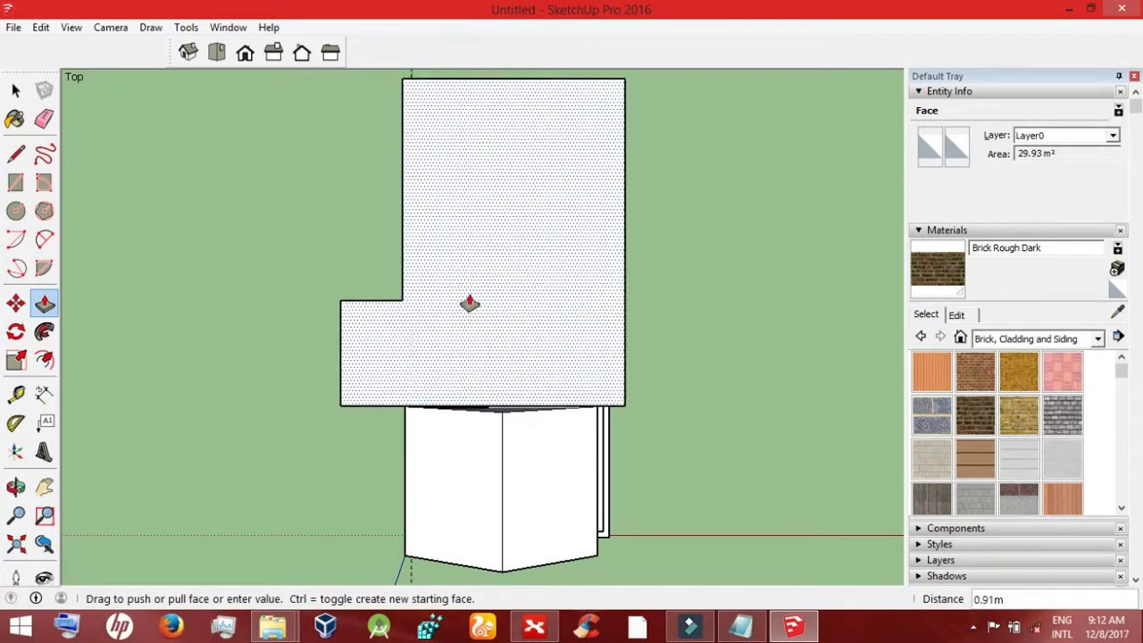
pyautogui.click(16, 486)
pyautogui.moveTo(295, 429)
pyautogui.mouseDown()
pyautogui.moveTo(458, 384)
pyautogui.moveTo(510, 178)
pyautogui.moveTo(607, 237)
pyautogui.moveTo(456, 444)
pyautogui.moveTo(228, 411)
pyautogui.mouseUp()
# Step: Select the eave face above the porch roof and start an offset, cancelling it
pyautogui.click(16, 90)
pyautogui.click(474, 357)
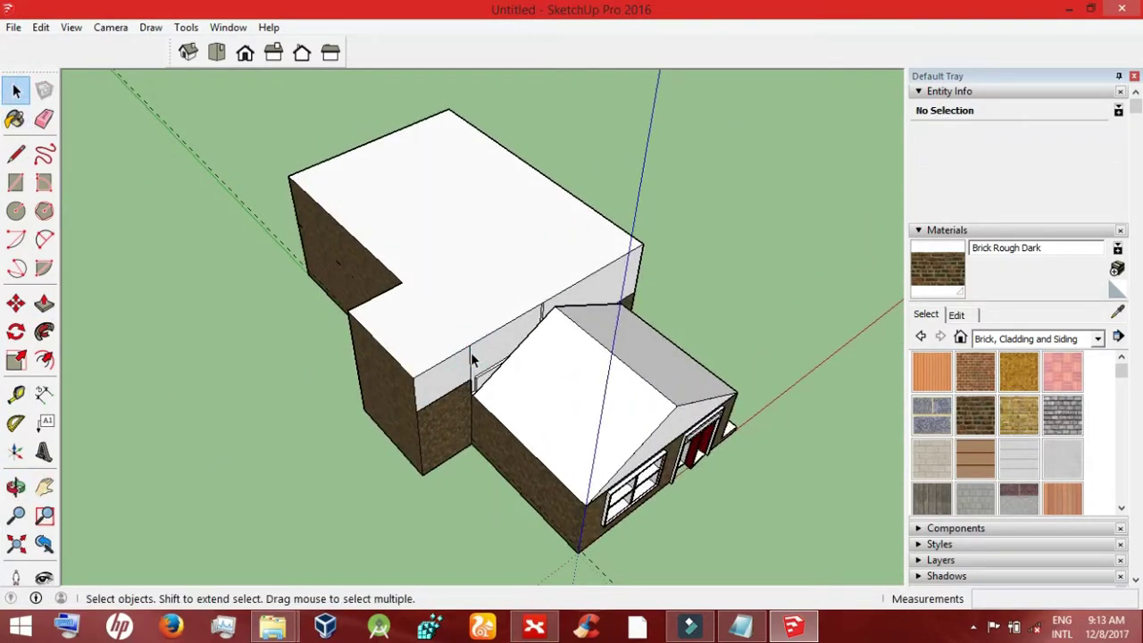
pyautogui.click(470, 351)
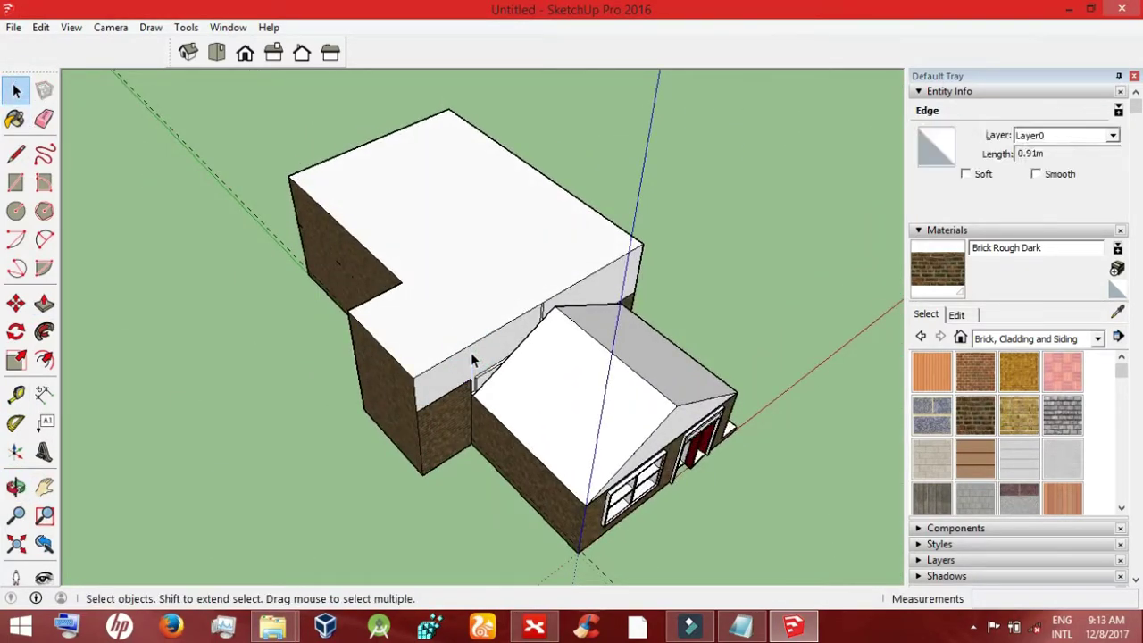
pyautogui.click(544, 313)
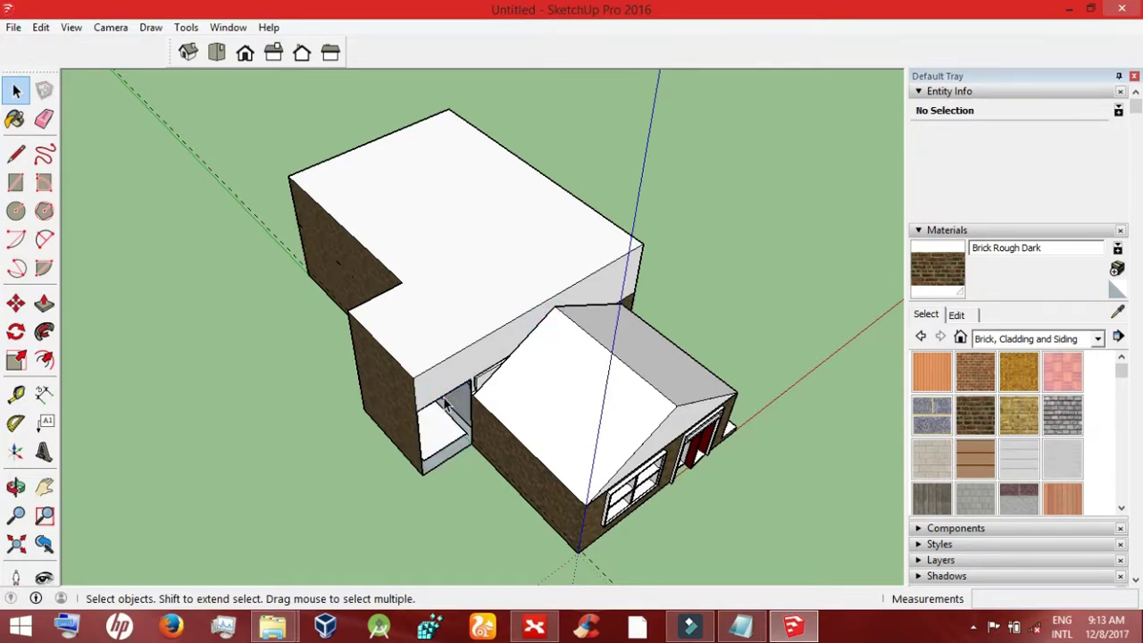
pyautogui.click(444, 400)
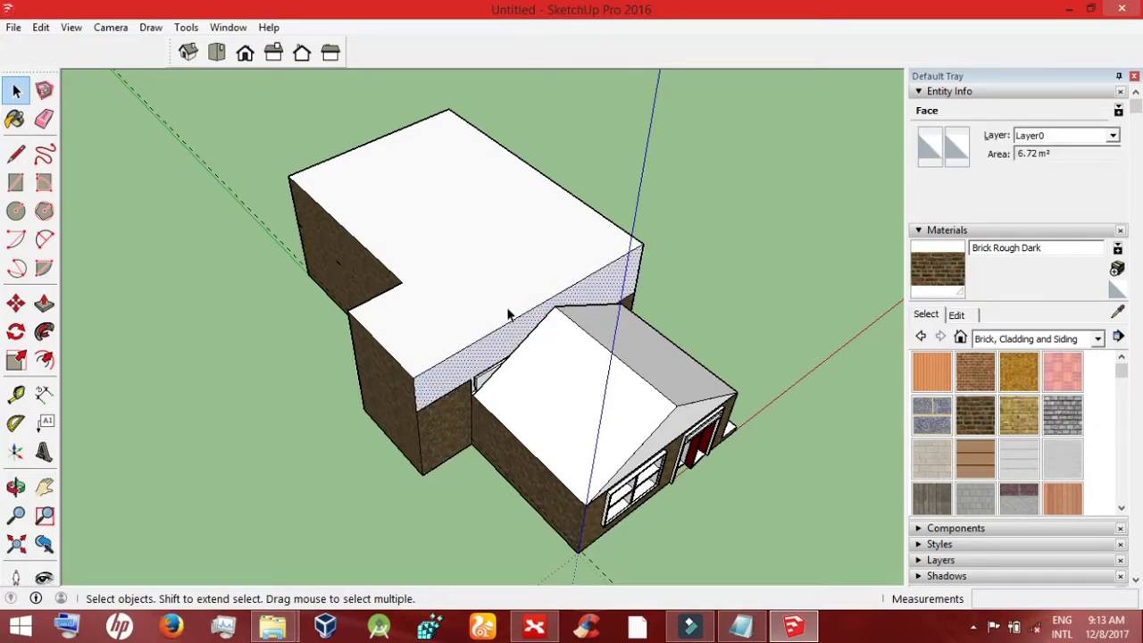
pyautogui.click(43, 359)
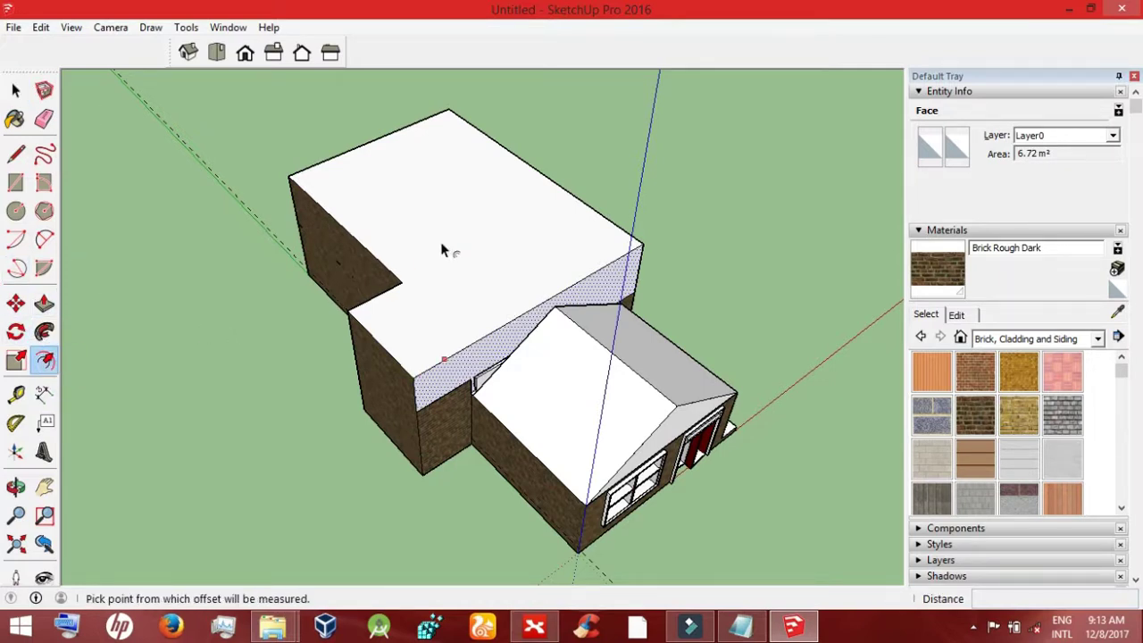
pyautogui.click(458, 263)
pyautogui.press('Escape')
pyautogui.click(313, 202)
pyautogui.press('Escape')
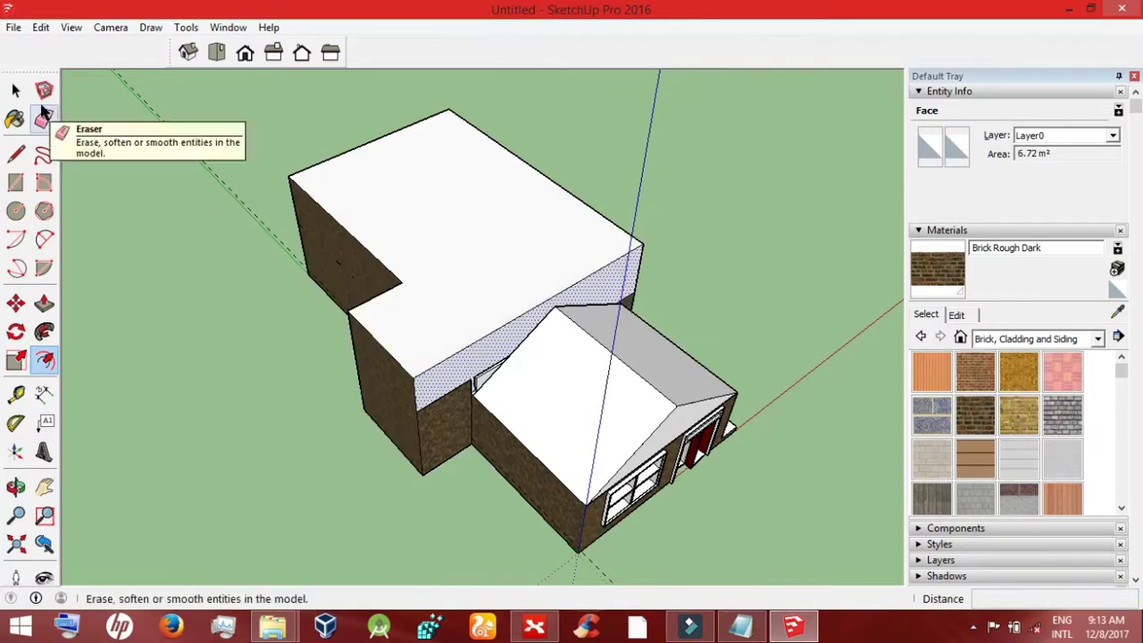
# Step: Offset the top roof outline about 0.18 m inward and push the inner face down 0.26 m
pyautogui.click(15, 90)
pyautogui.click(440, 250)
pyautogui.click(44, 360)
pyautogui.click(487, 330)
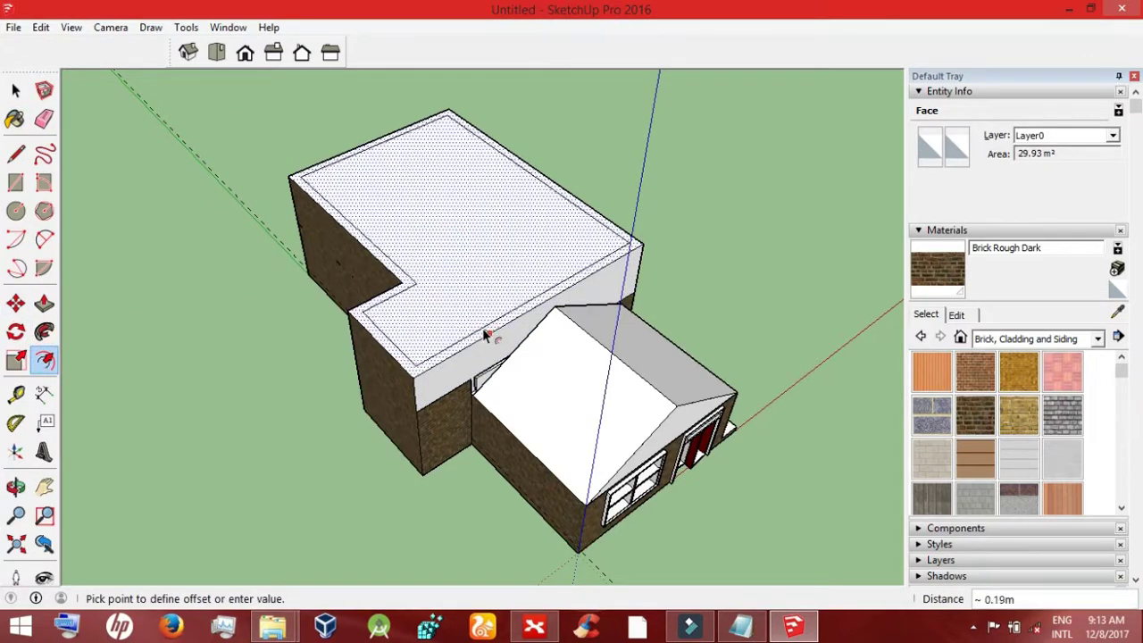
pyautogui.click(429, 301)
pyautogui.click(44, 304)
pyautogui.click(454, 268)
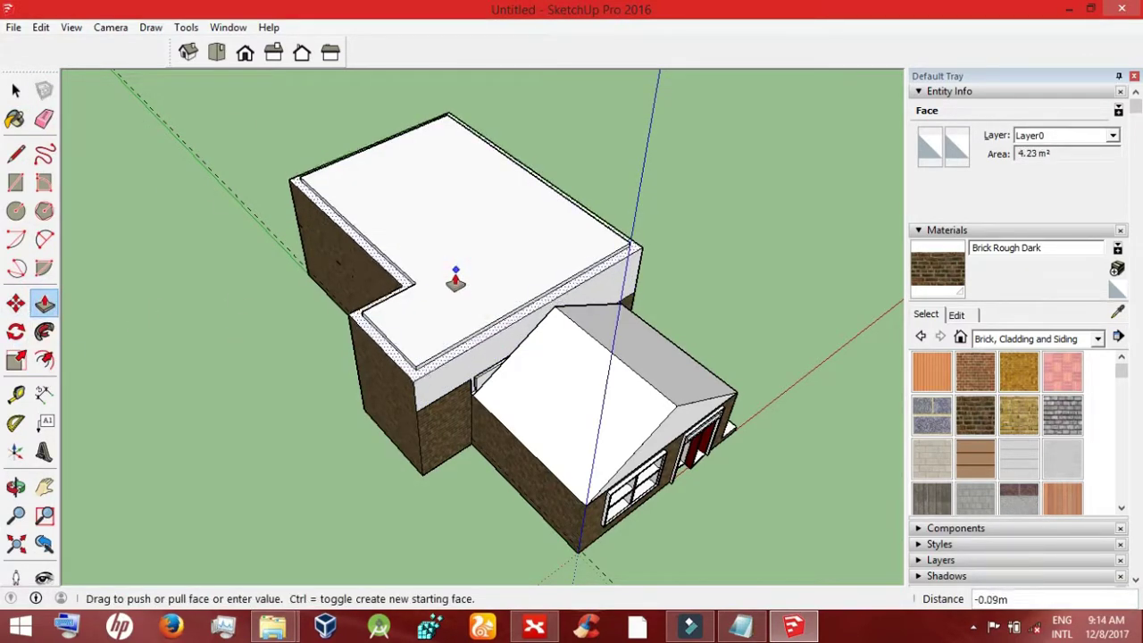
pyautogui.click(511, 262)
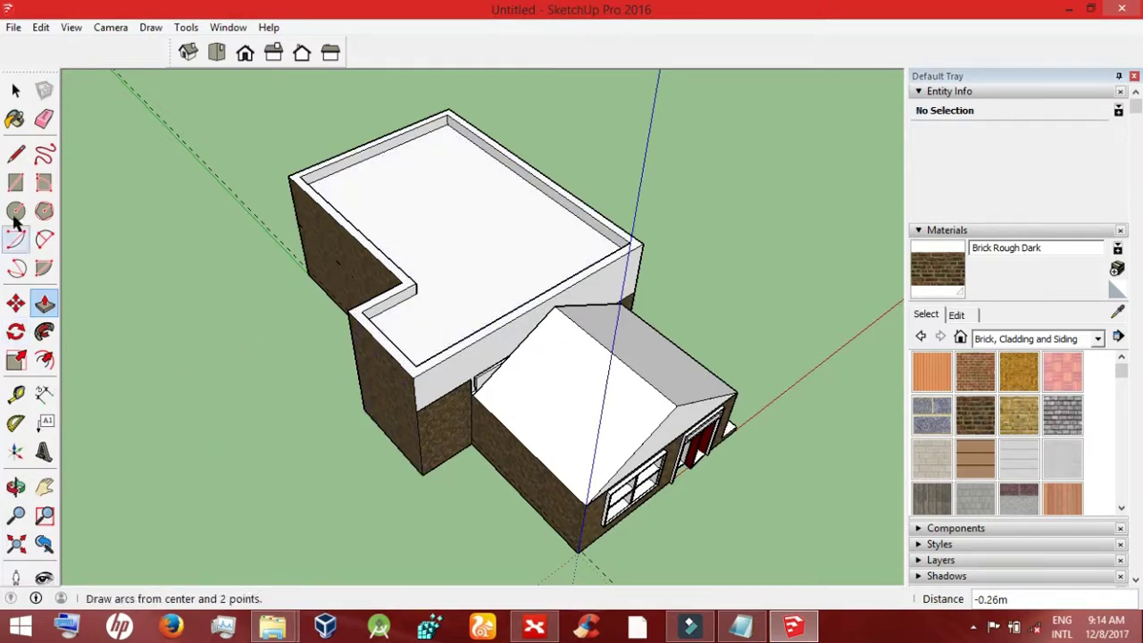
pyautogui.click(15, 91)
# Step: Use the Paint Bucket to apply Brick Rough Dark to the front wall face behind the porch
pyautogui.press('b')
pyautogui.click(484, 375)
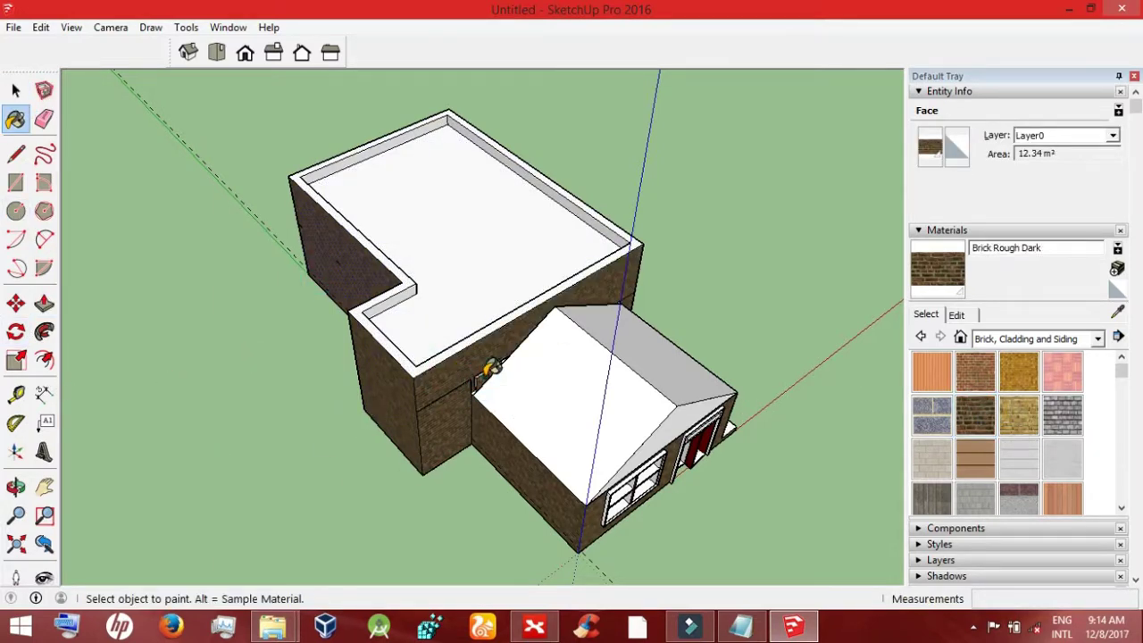
pyautogui.scroll(2, 479, 389)
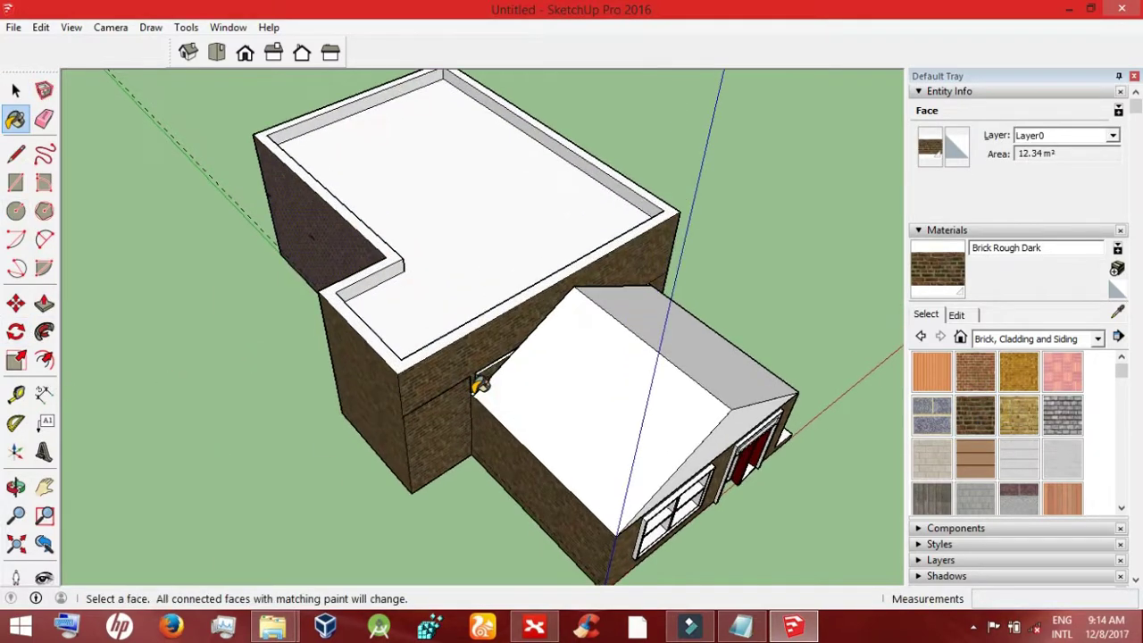
pyautogui.scroll(3, 479, 393)
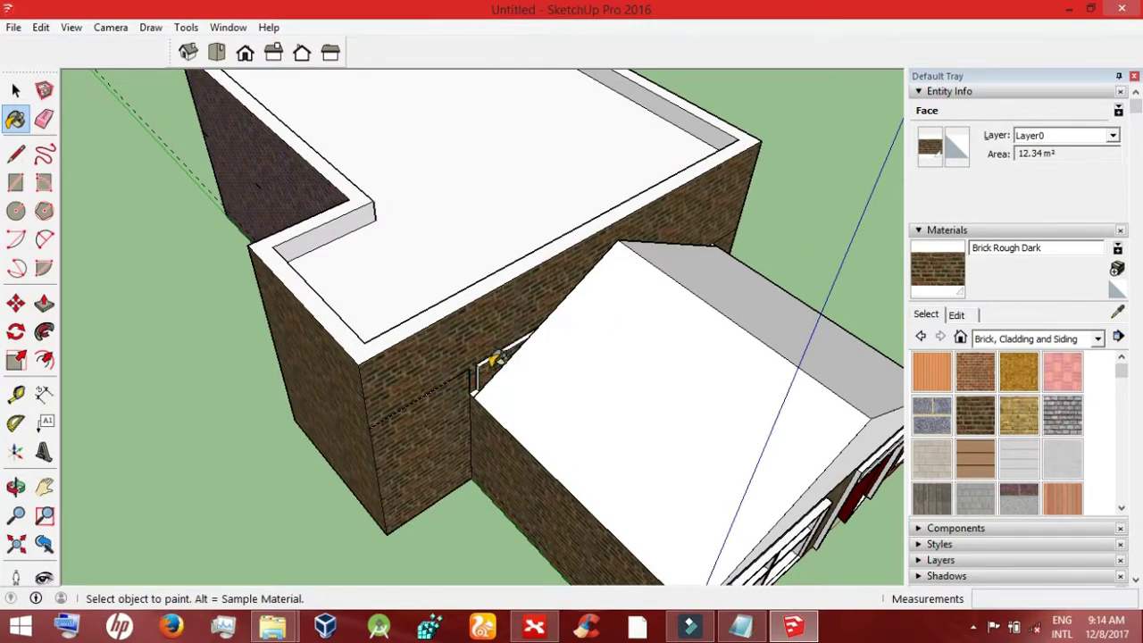
pyautogui.scroll(2, 494, 359)
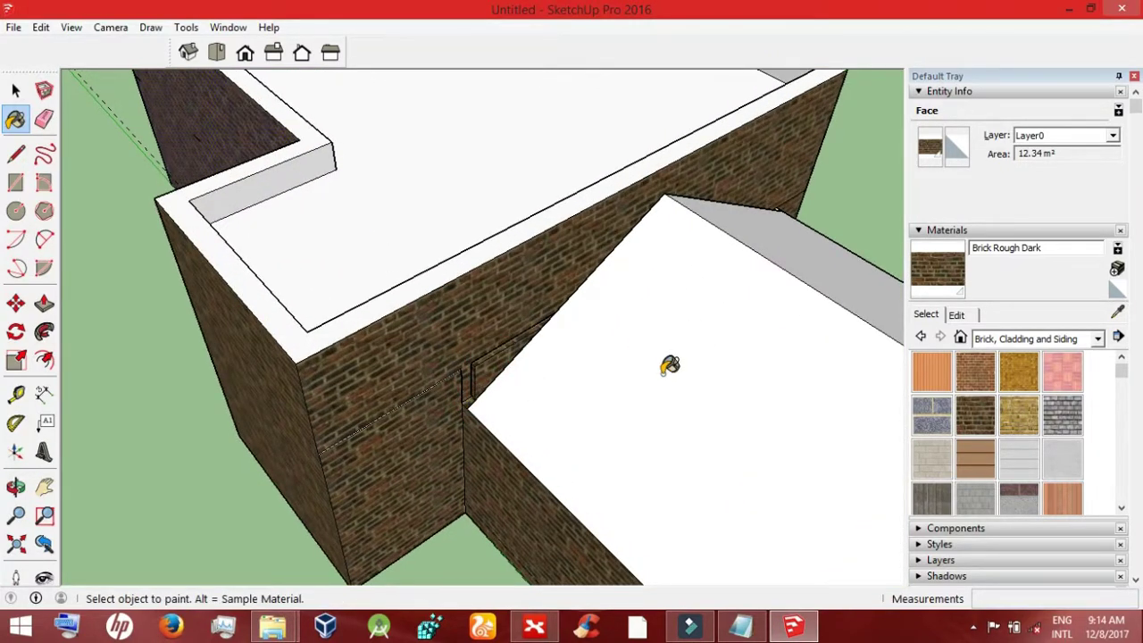
pyautogui.moveTo(1124, 371); pyautogui.dragTo(1121, 485)
pyautogui.click(1116, 250)
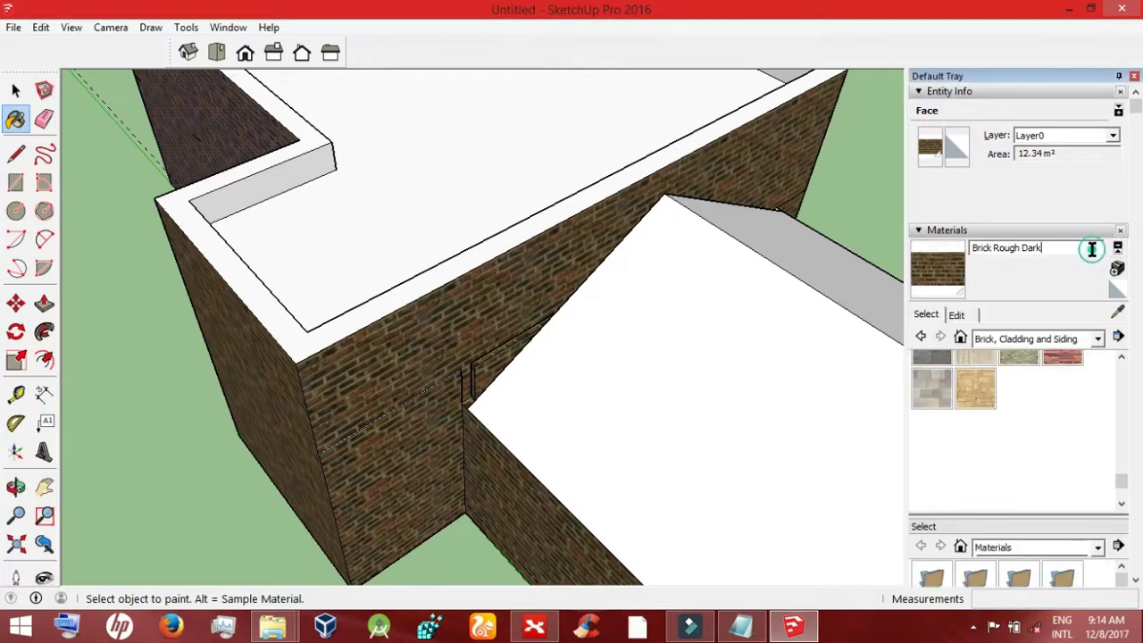
pyautogui.click(1097, 338)
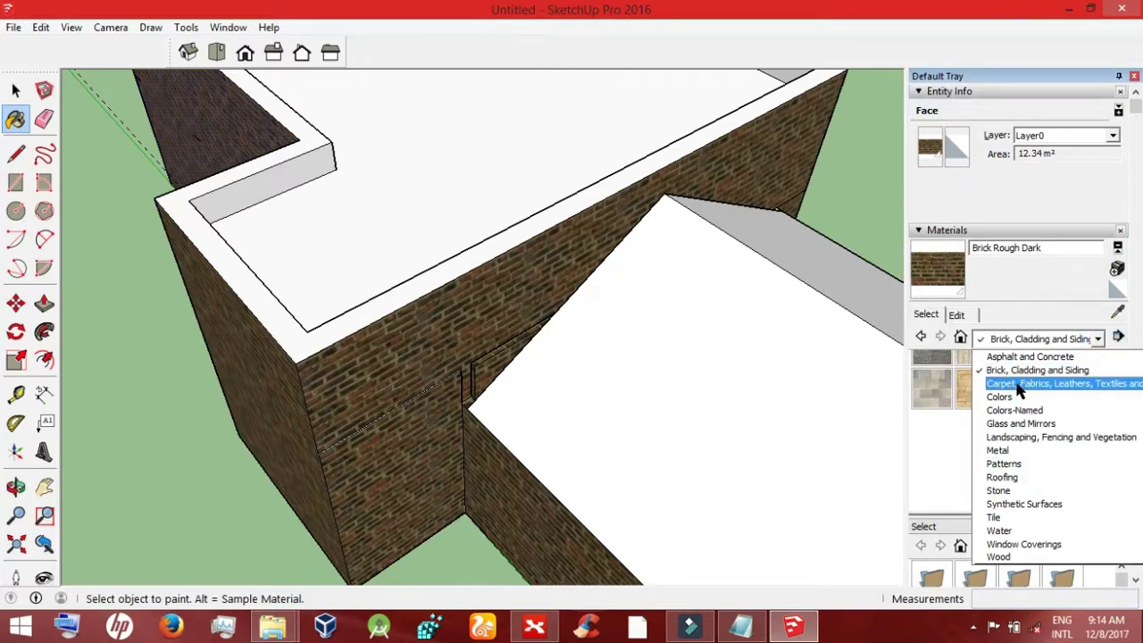
# Step: Paint the sloped porch roof and its adjacent face with Roofing Scalloped
pyautogui.click(1001, 476)
pyautogui.click(974, 370)
pyautogui.click(829, 399)
pyautogui.click(773, 268)
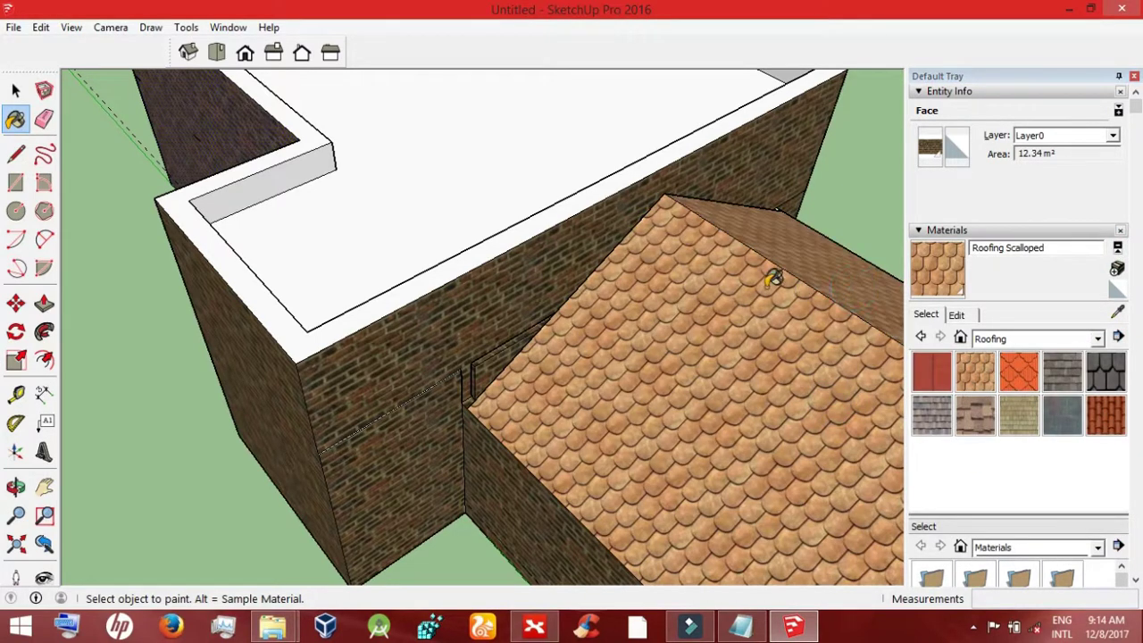
# Step: Apply Roofing Tile Spanish to the flat roof, undoing a stray paint on the parapet rim
pyautogui.click(1106, 415)
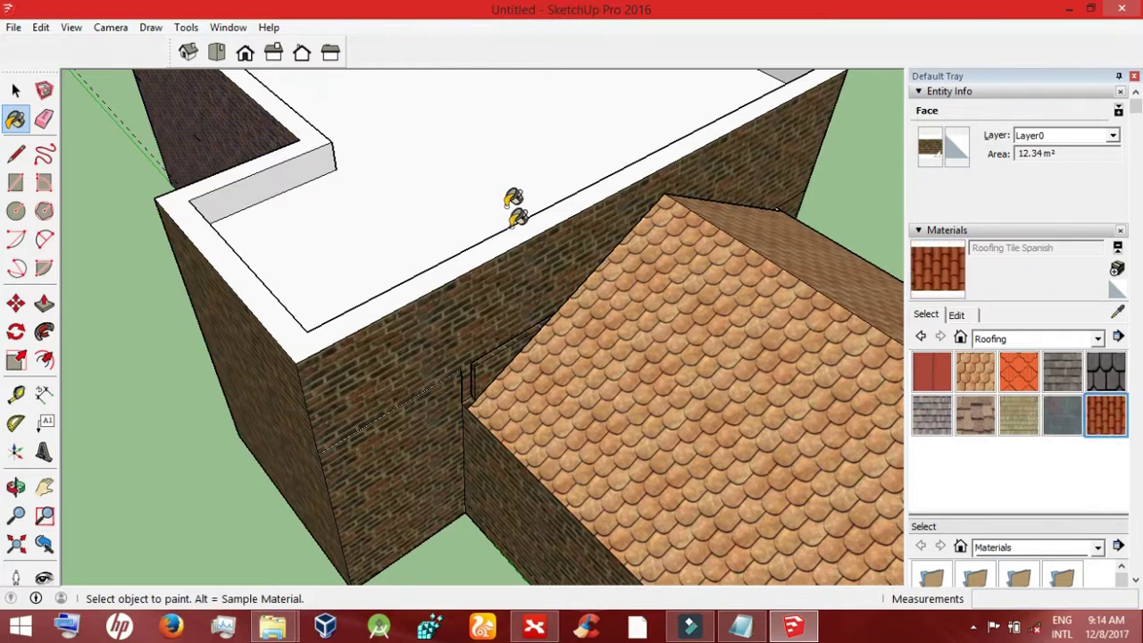
pyautogui.click(516, 218)
pyautogui.click(416, 207)
pyautogui.hotkey('ctrl', 'z')
pyautogui.hotkey('ctrl', 'z')
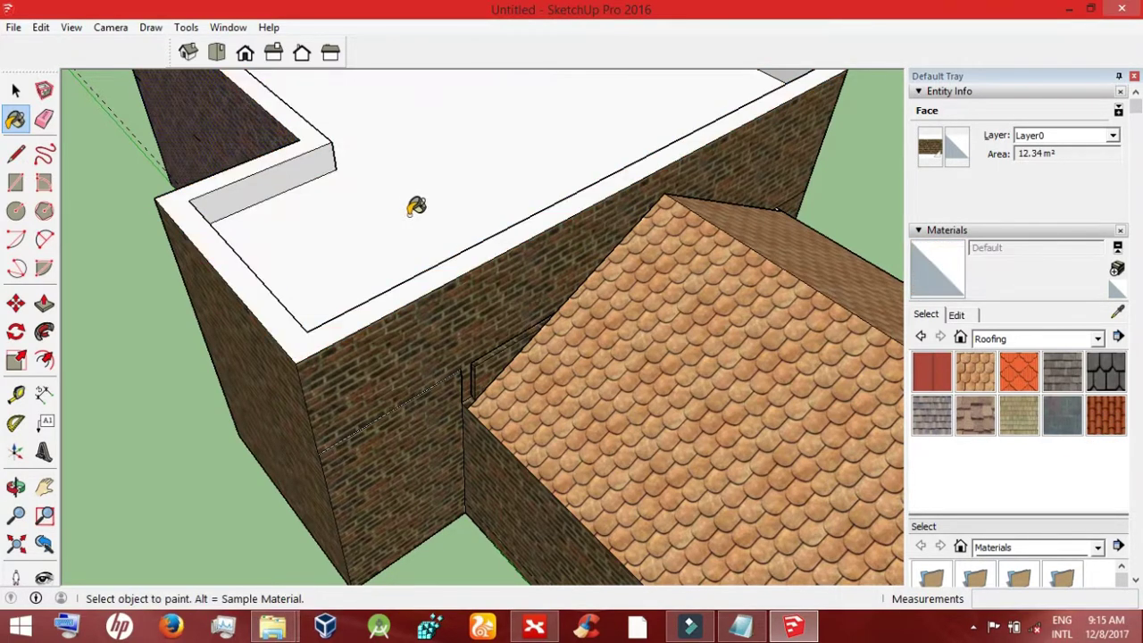
pyautogui.click(1106, 415)
pyautogui.click(570, 163)
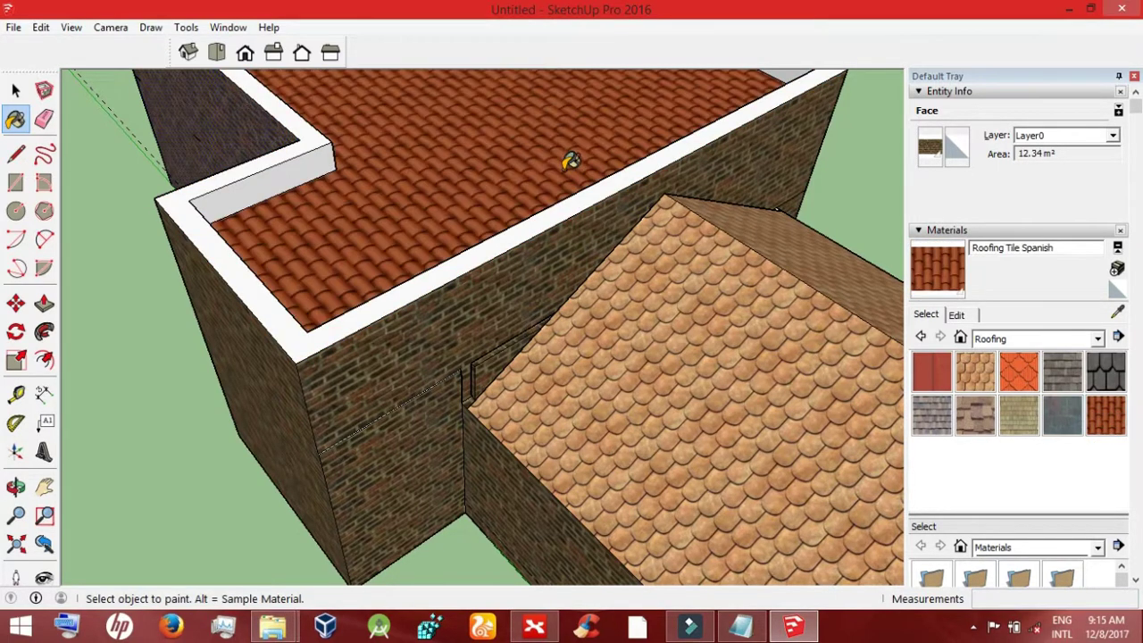
# Step: Try Roofing Scalloped Ornate on the roofs, then settle the flat roof on Roofing Tile Spanish
pyautogui.click(1111, 375)
pyautogui.click(1019, 371)
pyautogui.click(725, 349)
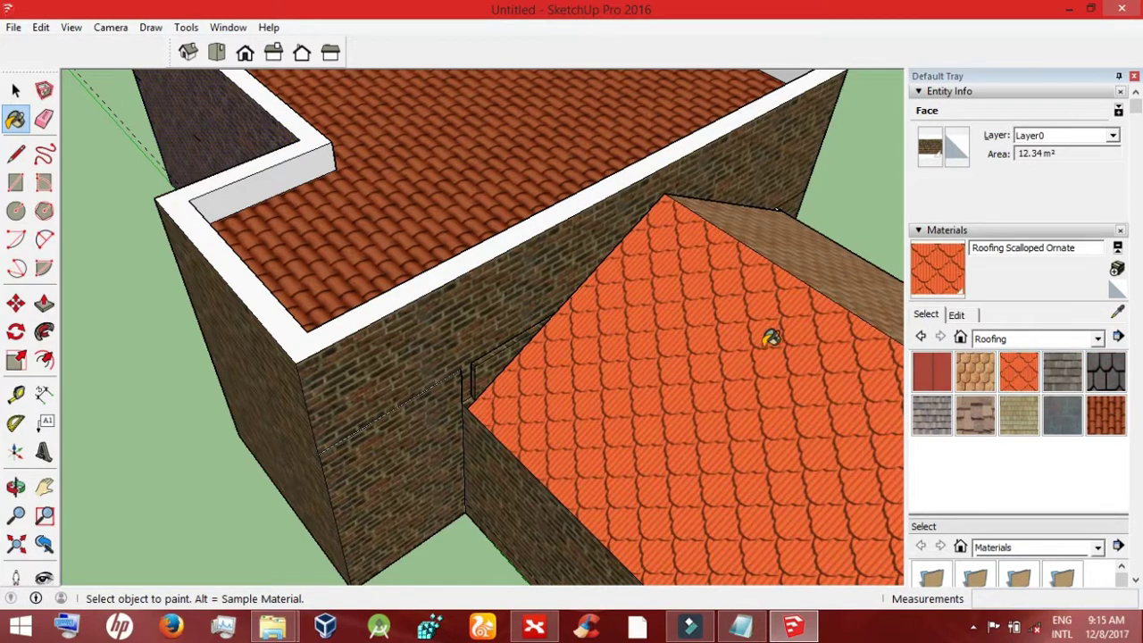
pyautogui.hotkey('ctrl', 'z')
pyautogui.click(384, 165)
pyautogui.click(1018, 371)
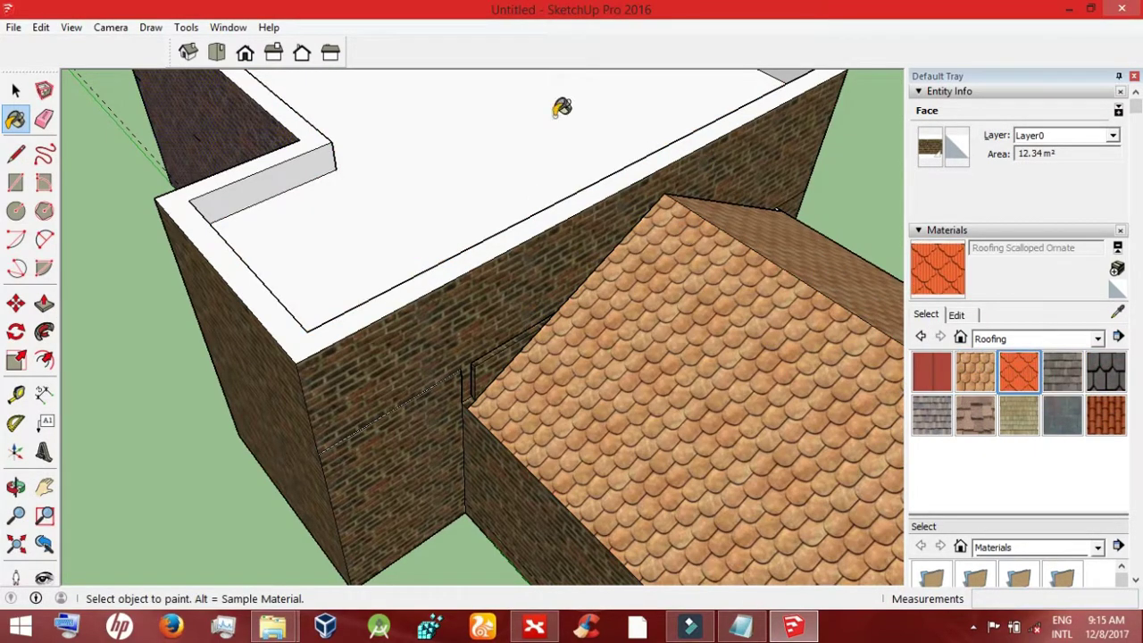
pyautogui.click(563, 111)
pyautogui.click(1105, 414)
pyautogui.click(596, 134)
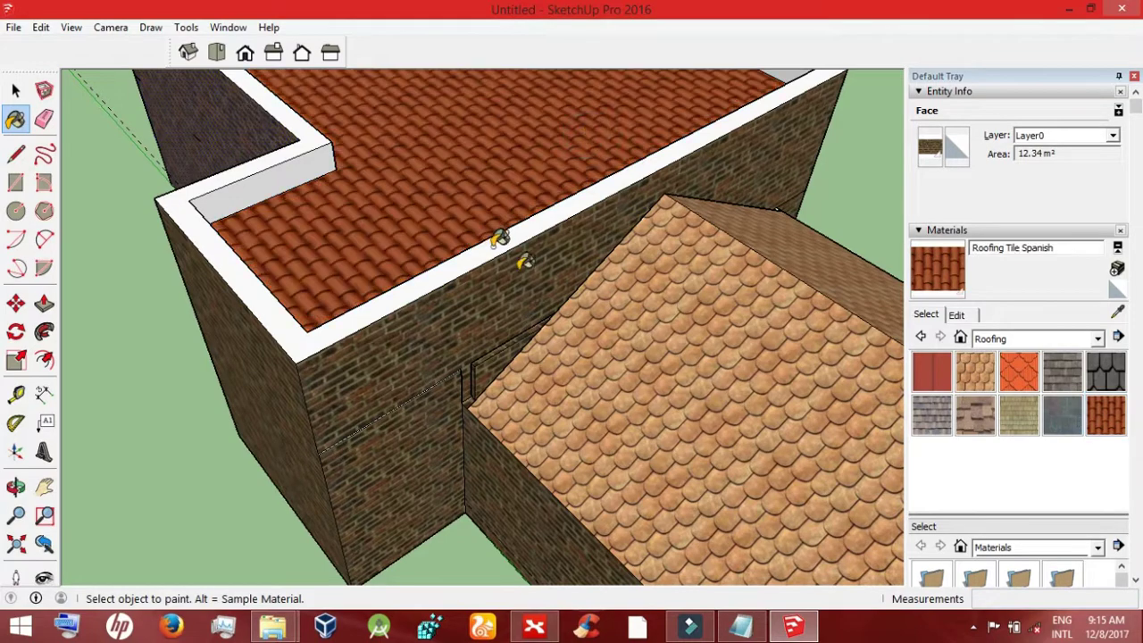
# Step: Paint the parapet top and inner face with Brick Tumbled from Brick, Cladding and Siding
pyautogui.click(1097, 339)
pyautogui.click(1022, 371)
pyautogui.click(1062, 413)
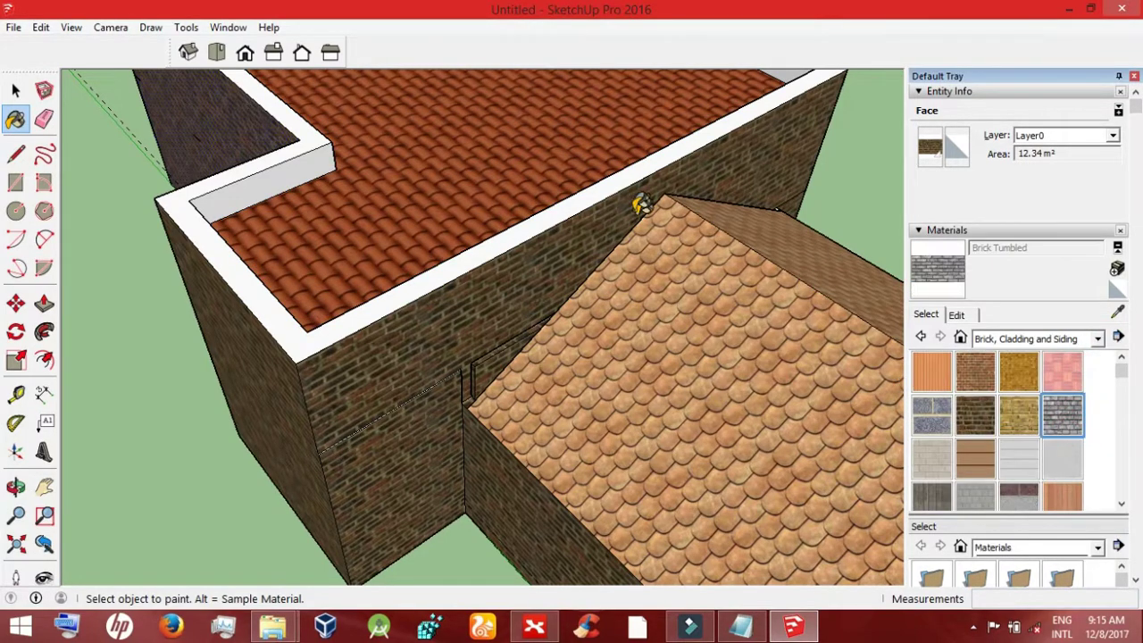
pyautogui.click(602, 189)
pyautogui.click(312, 171)
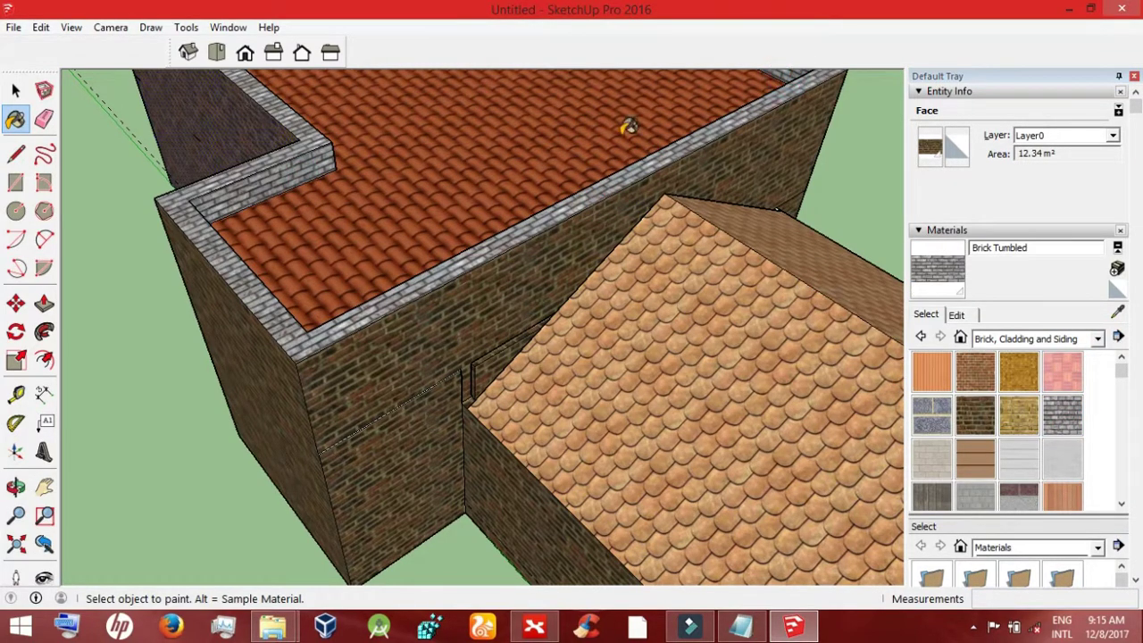
# Step: Clad the left parapet's inner faces in Brick Tumbled, orbiting to reach them
pyautogui.click(15, 485)
pyautogui.moveTo(477, 367); pyautogui.dragTo(87, 594)
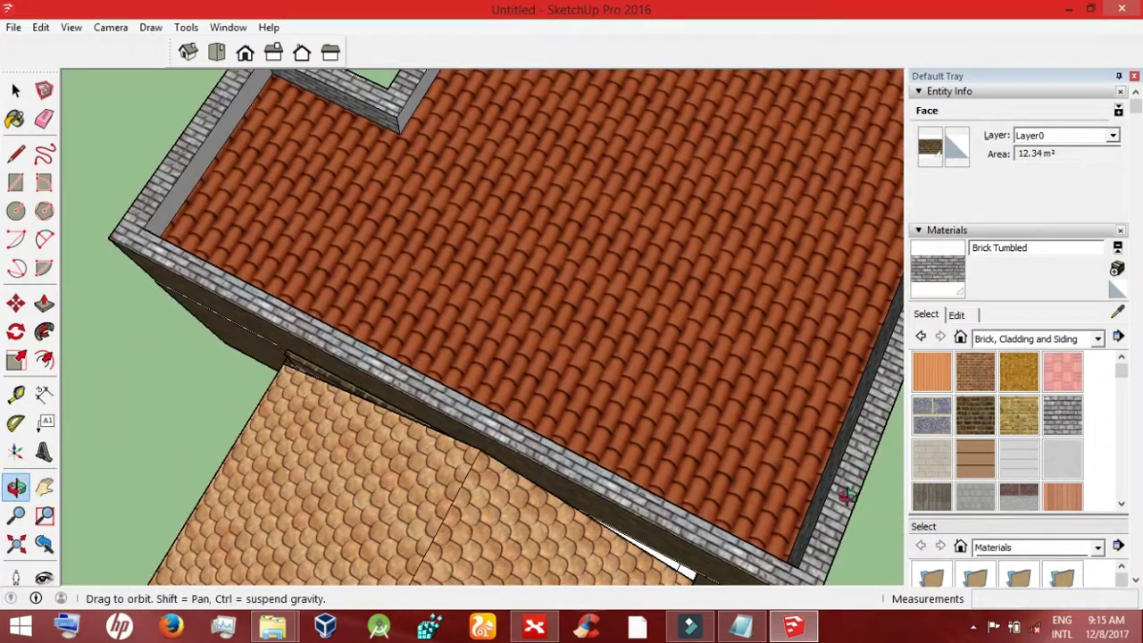
pyautogui.press('b')
pyautogui.click(191, 173)
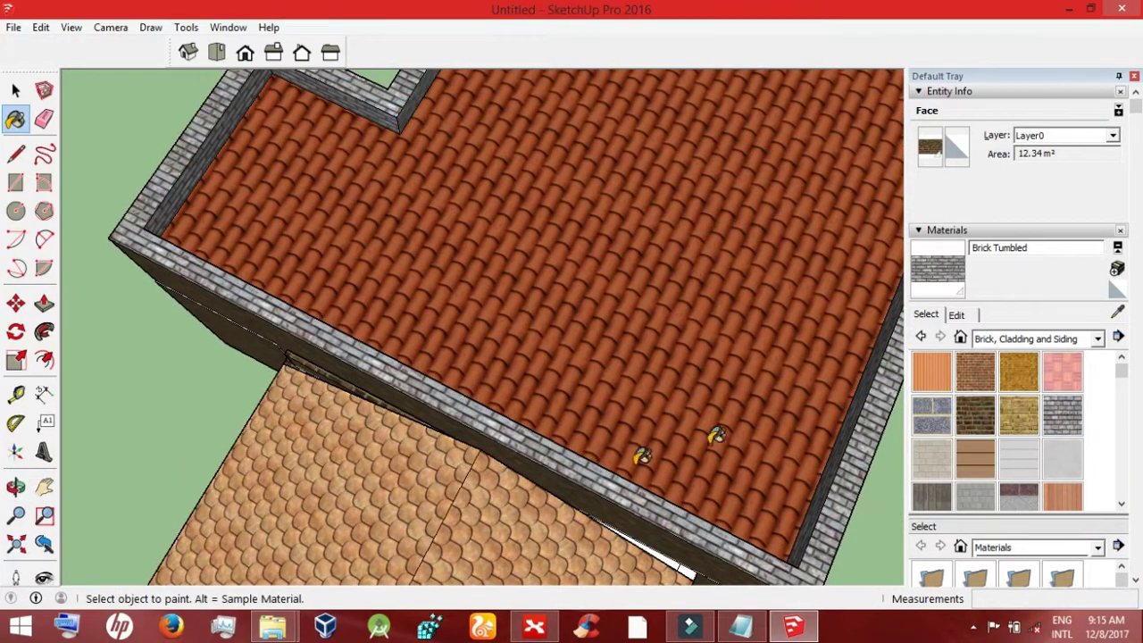
pyautogui.click(16, 485)
pyautogui.moveTo(574, 331); pyautogui.dragTo(62, 206)
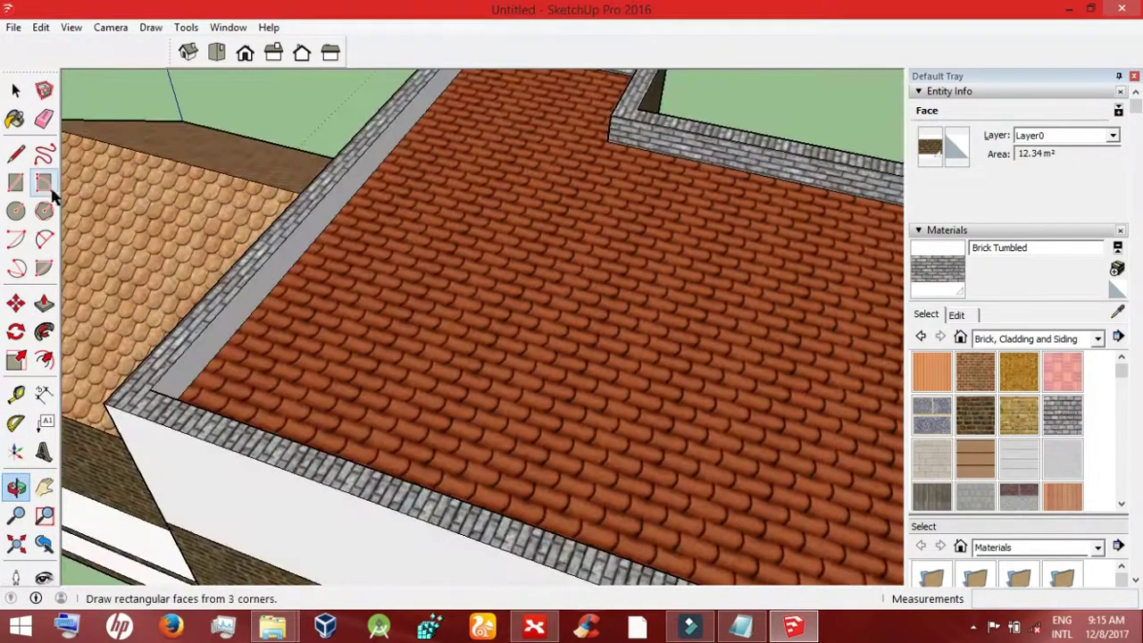
pyautogui.click(1063, 418)
pyautogui.click(244, 312)
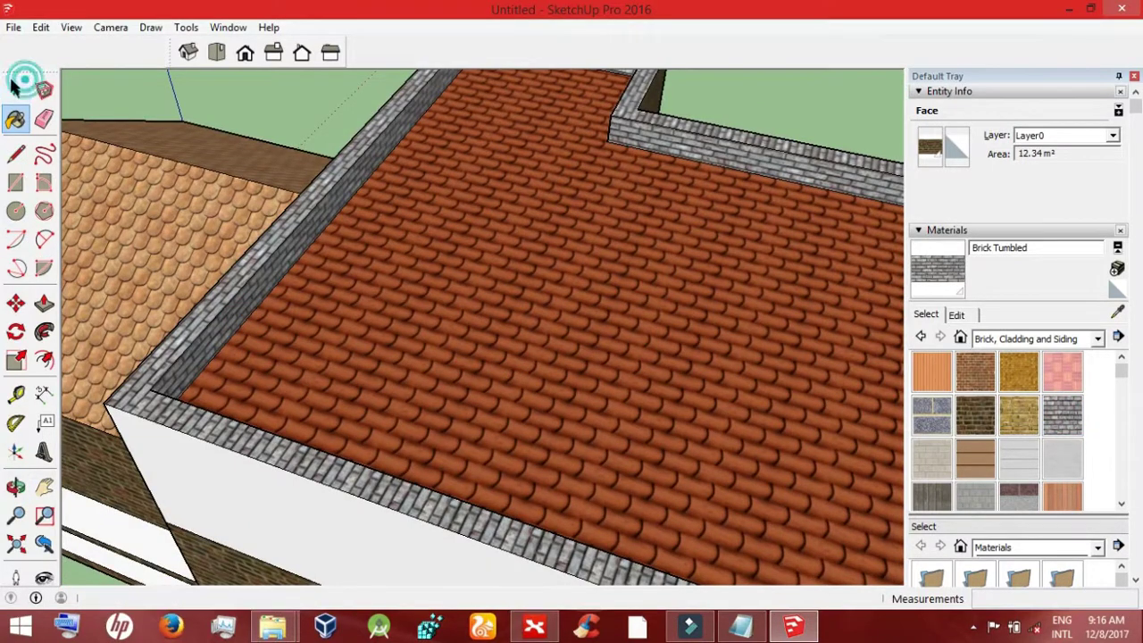
# Step: Paint the white wall face and the back wall's upper band with Brick Rough Dark
pyautogui.click(15, 83)
pyautogui.click(16, 543)
pyautogui.click(980, 429)
pyautogui.click(696, 425)
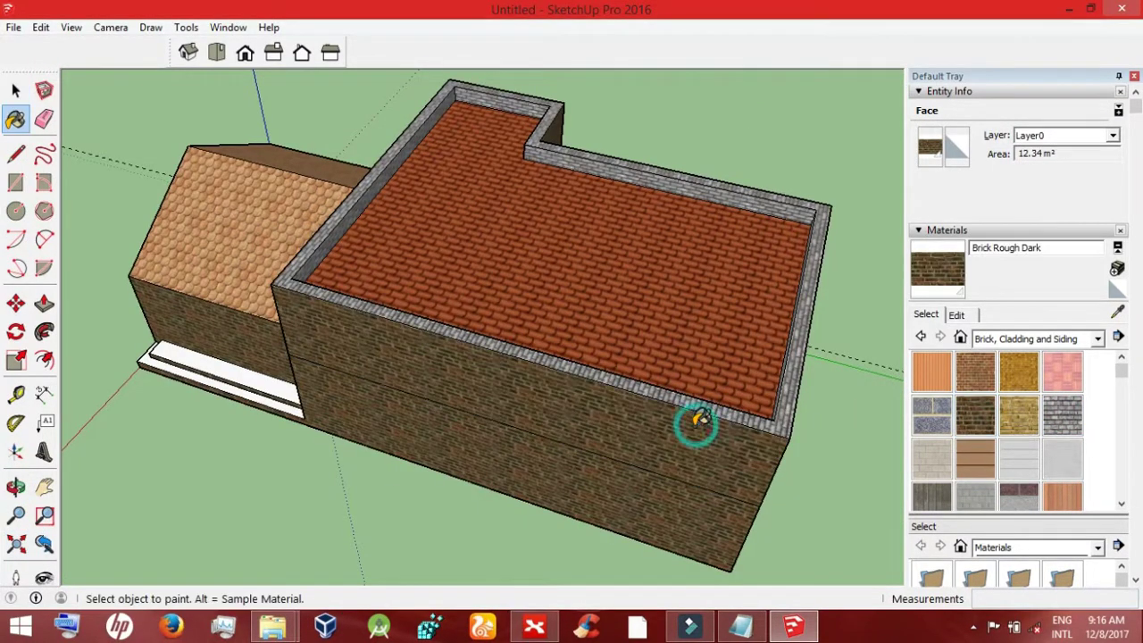
pyautogui.click(15, 487)
pyautogui.moveTo(357, 357); pyautogui.dragTo(122, 447)
pyautogui.click(975, 415)
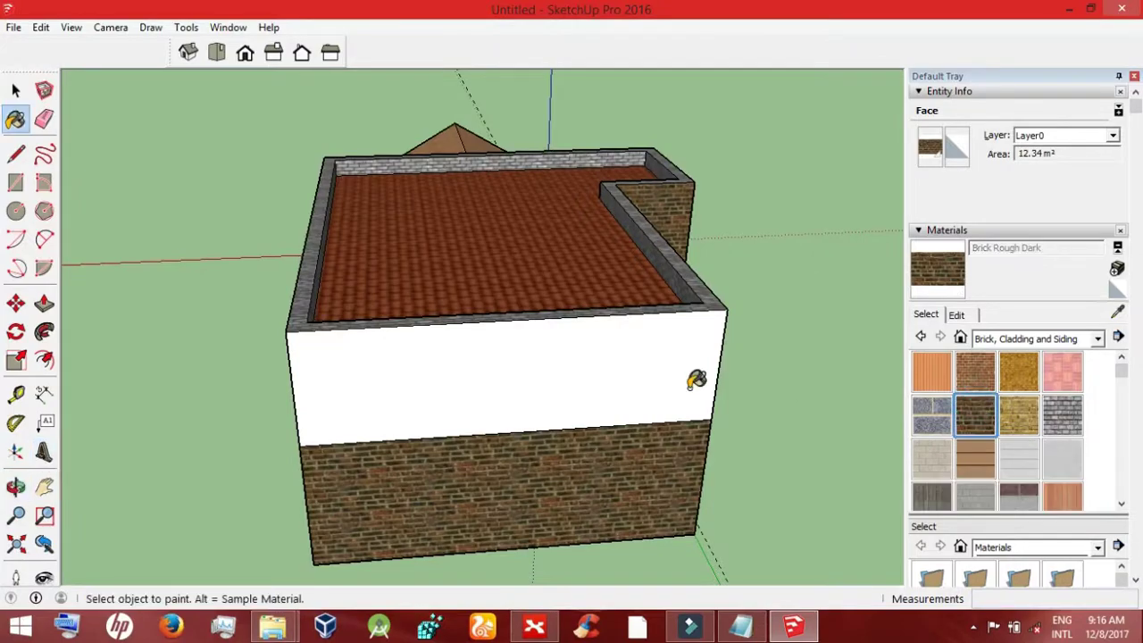
pyautogui.click(689, 375)
pyautogui.click(15, 487)
pyautogui.moveTo(543, 498)
pyautogui.mouseDown()
pyautogui.moveTo(771, 510)
pyautogui.moveTo(472, 492)
pyautogui.moveTo(702, 502)
pyautogui.moveTo(505, 555)
pyautogui.moveTo(643, 462)
pyautogui.moveTo(487, 576)
pyautogui.moveTo(278, 382)
pyautogui.mouseUp()
# Step: Push the porch gable face in slightly and offset an inner outline to form a rim
pyautogui.press('p')
pyautogui.click(278, 382)
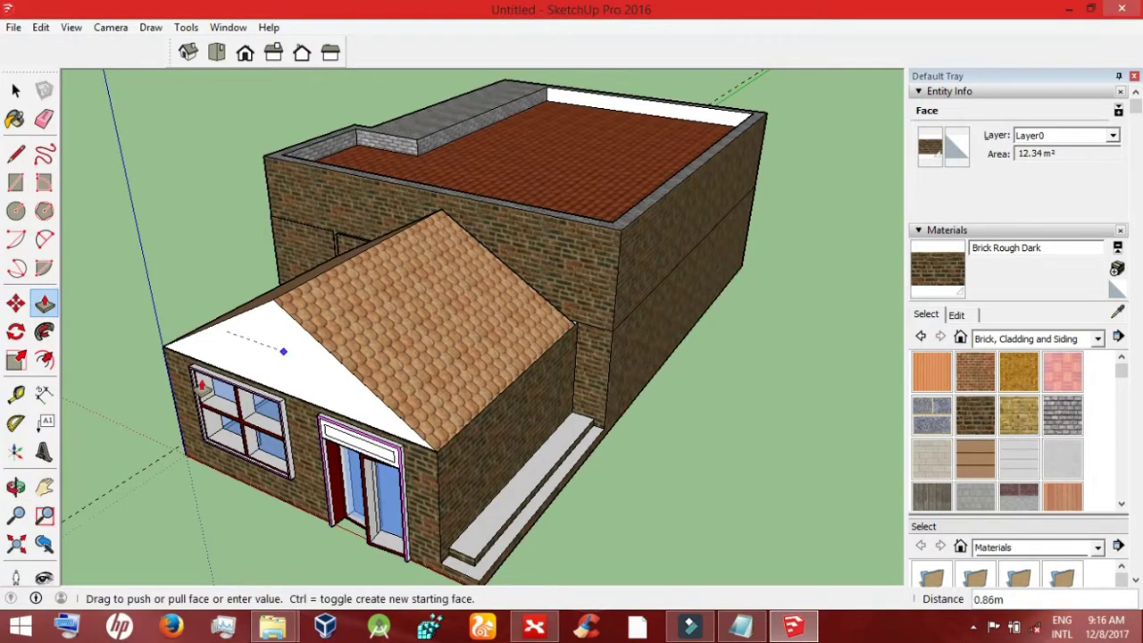
pyautogui.press('Escape')
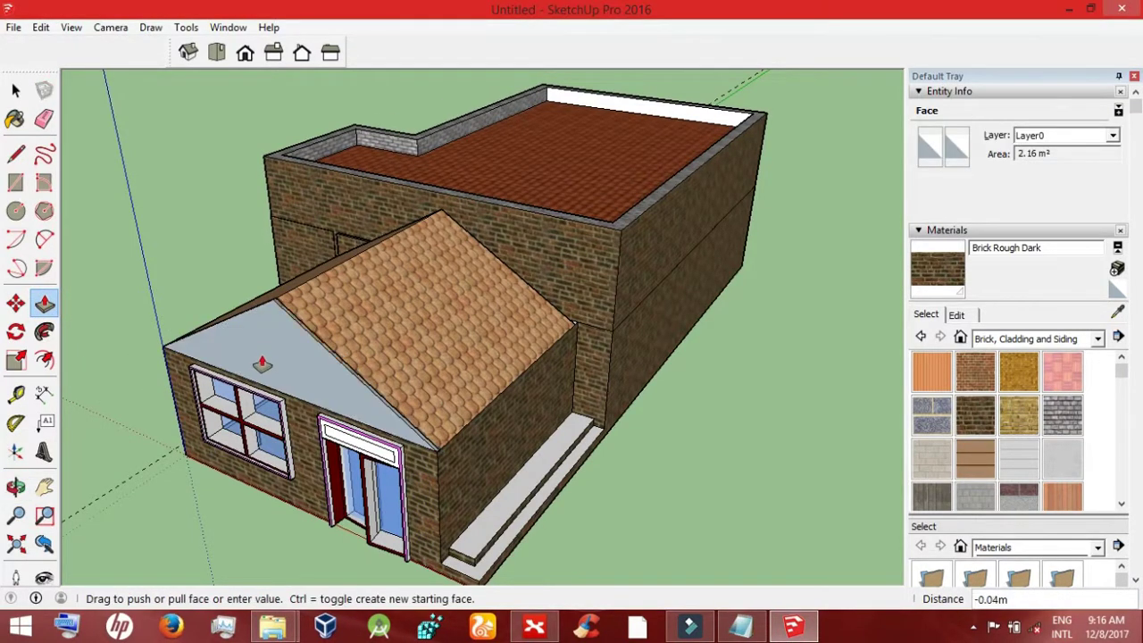
pyautogui.click(261, 364)
pyautogui.click(45, 360)
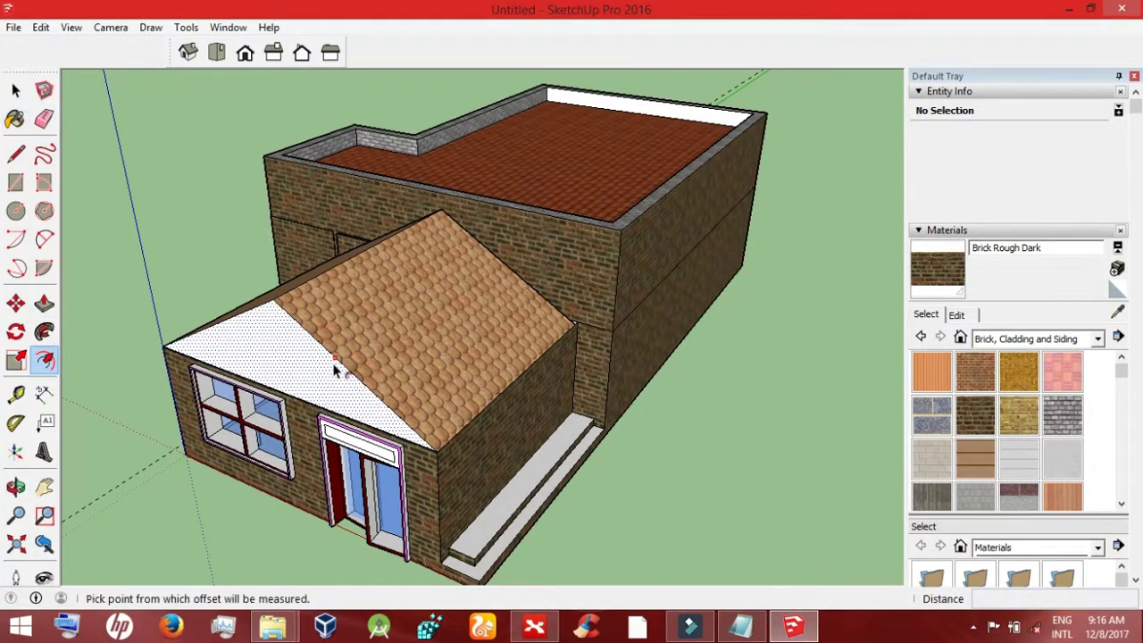
pyautogui.click(335, 369)
pyautogui.click(322, 357)
pyautogui.press('space')
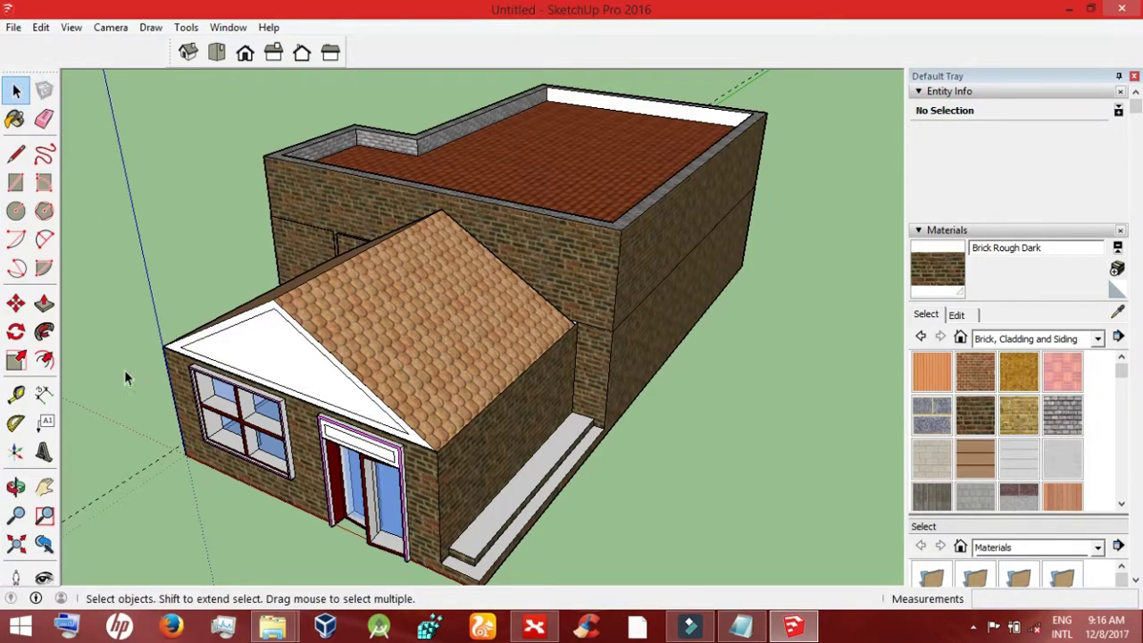
# Step: Pull the gable's outer ring out 0.84 m and push the inner triangle to recess it
pyautogui.press('p')
pyautogui.click(203, 382)
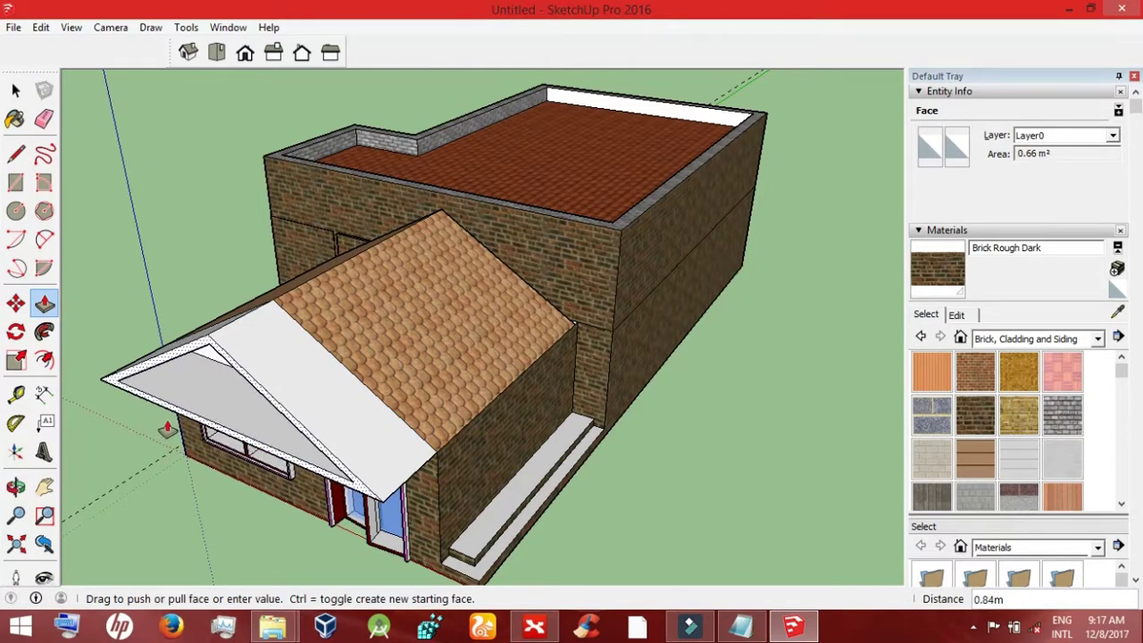
pyautogui.click(167, 427)
pyautogui.click(237, 404)
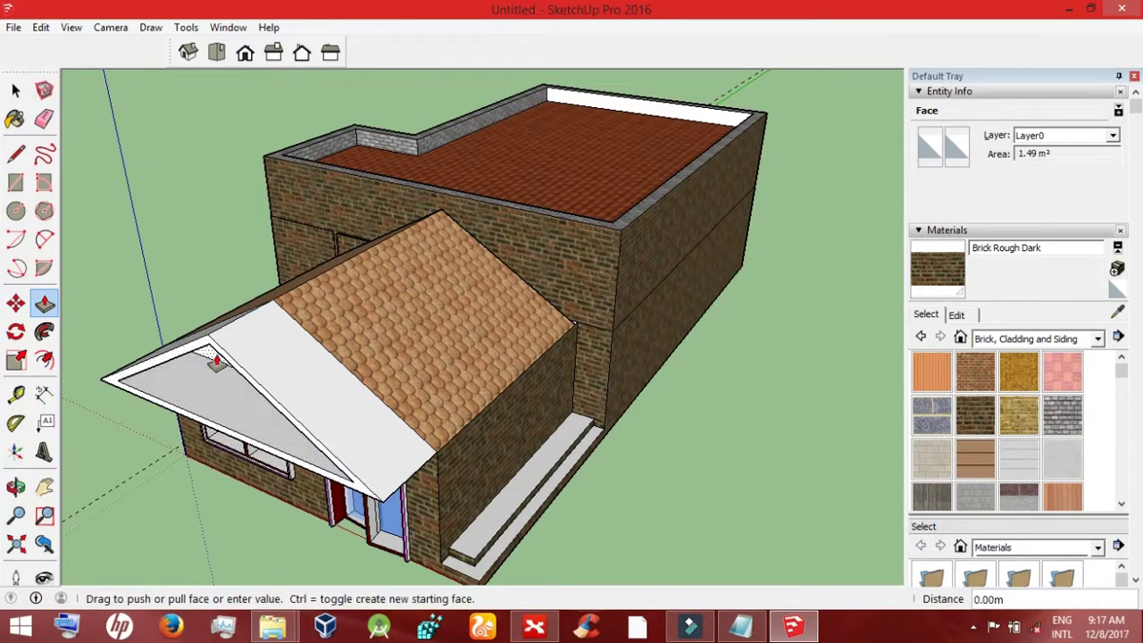
pyautogui.click(177, 407)
# Step: Try an offset on the front step's top face, then show the material library categories
pyautogui.click(43, 360)
pyautogui.click(481, 552)
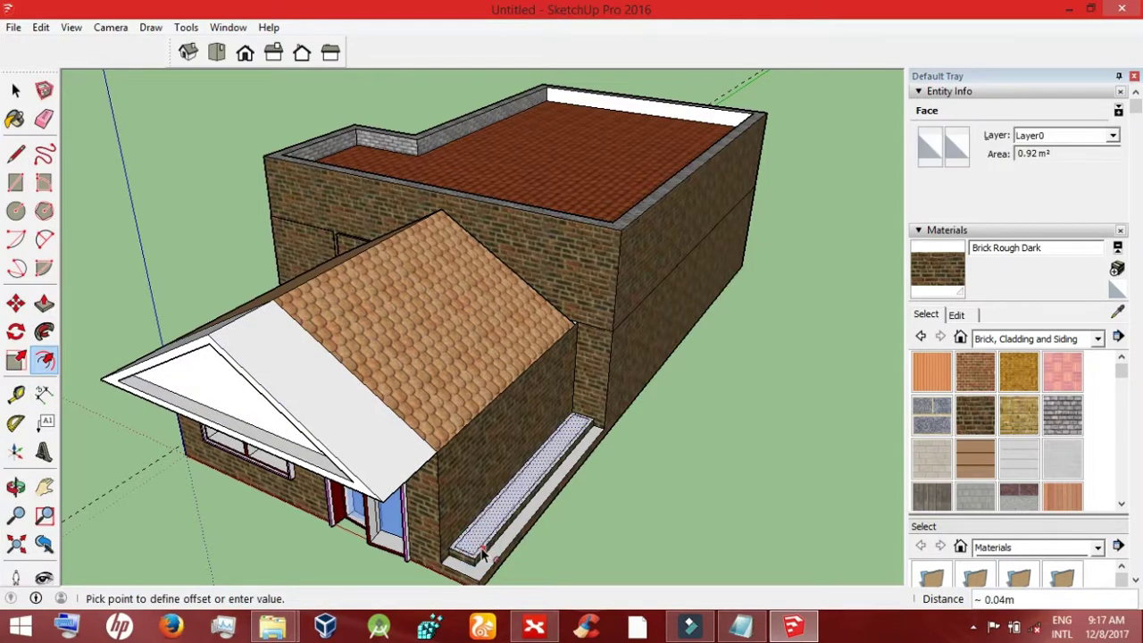
pyautogui.click(497, 566)
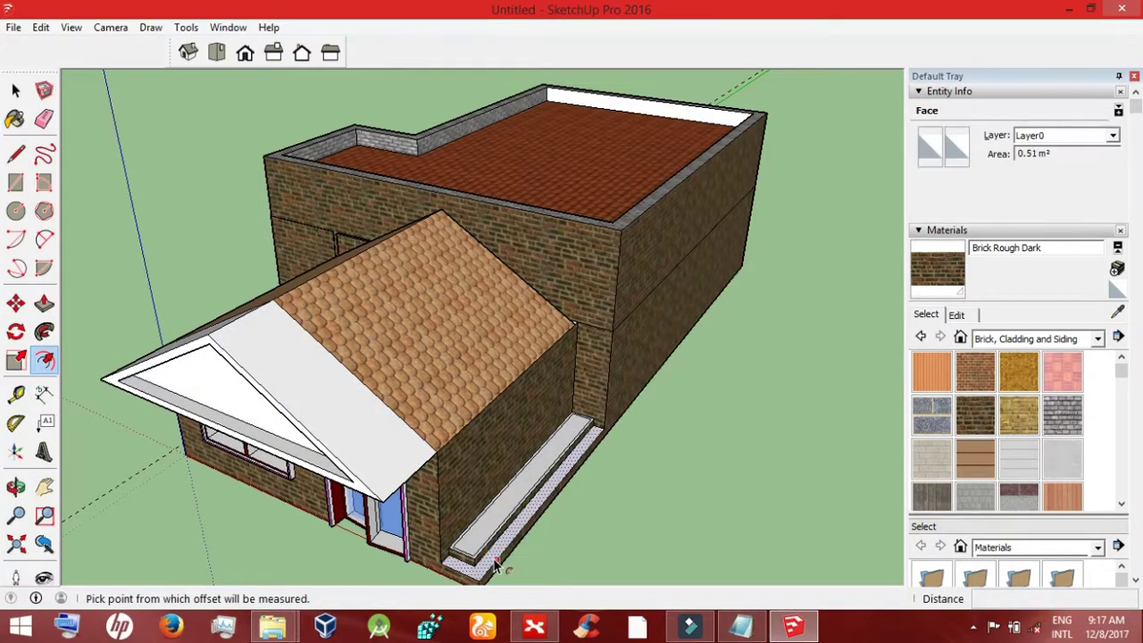
pyautogui.click(496, 566)
pyautogui.press('Escape')
pyautogui.press('Escape')
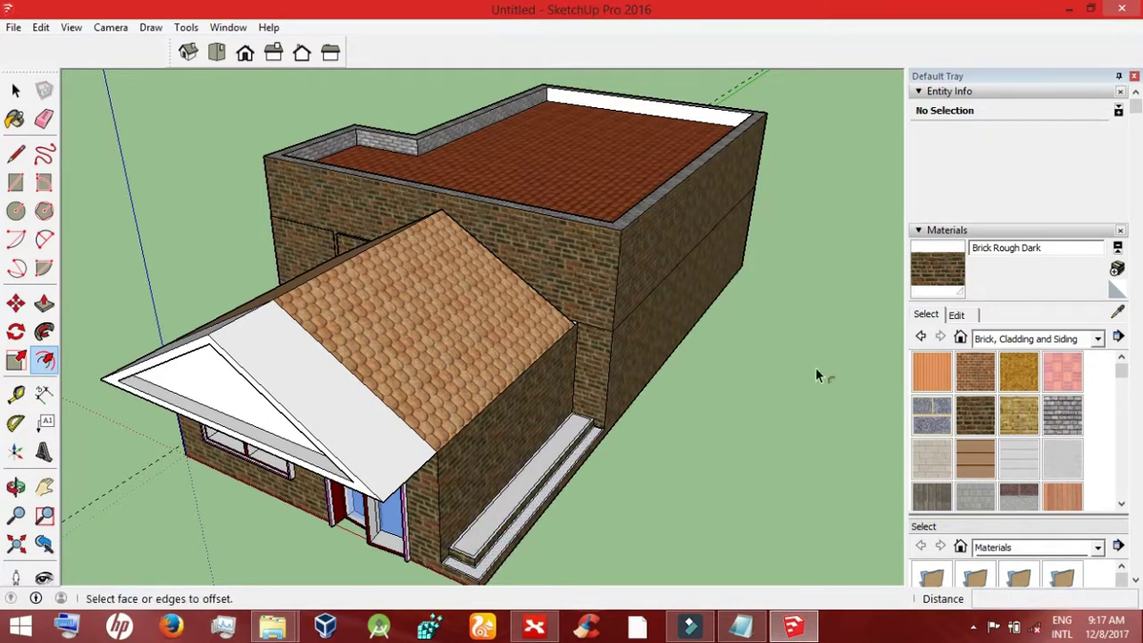
pyautogui.click(15, 91)
pyautogui.click(1099, 338)
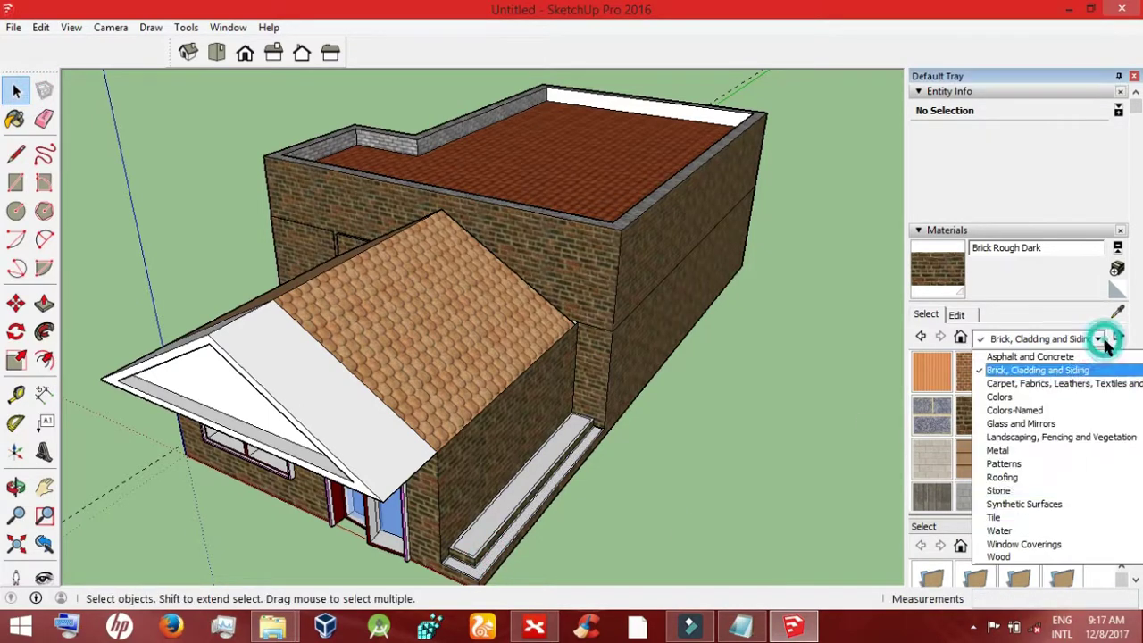
# Step: Paint the side planter's top, lower step and remaining face with Grass Dark Green
pyautogui.click(1097, 437)
pyautogui.click(1121, 506)
pyautogui.click(1062, 394)
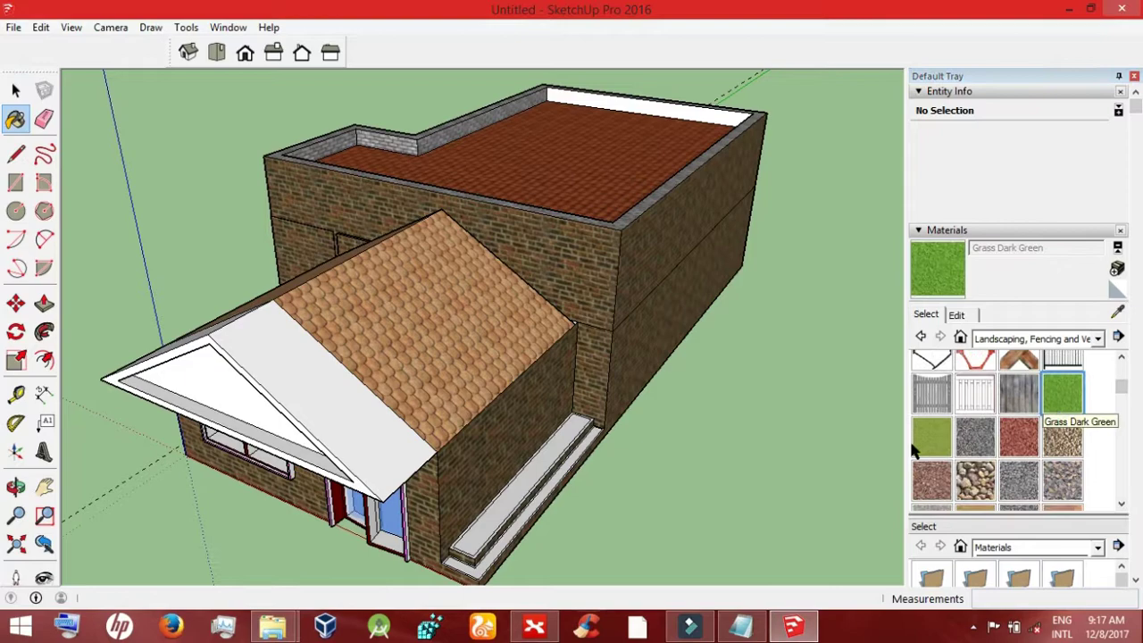
pyautogui.click(506, 500)
pyautogui.click(531, 518)
# Step: Zoom out to the whole house and paint the porch gable triangle with Groundcover Bark Chips
pyautogui.click(982, 479)
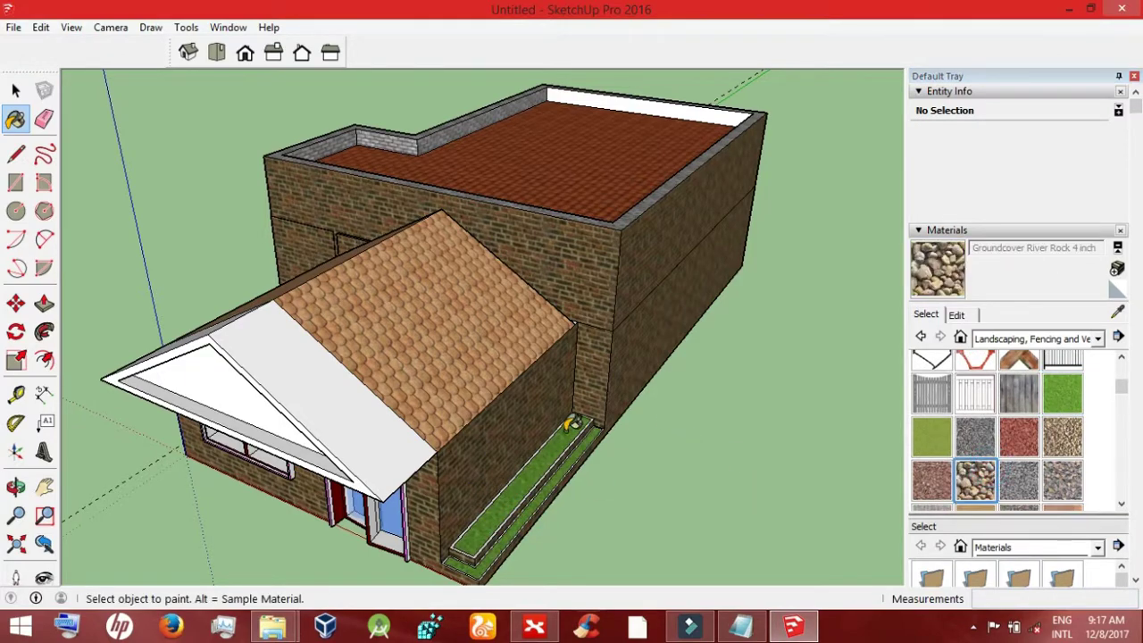
pyautogui.scroll(3, 558, 426)
pyautogui.scroll(2, 556, 421)
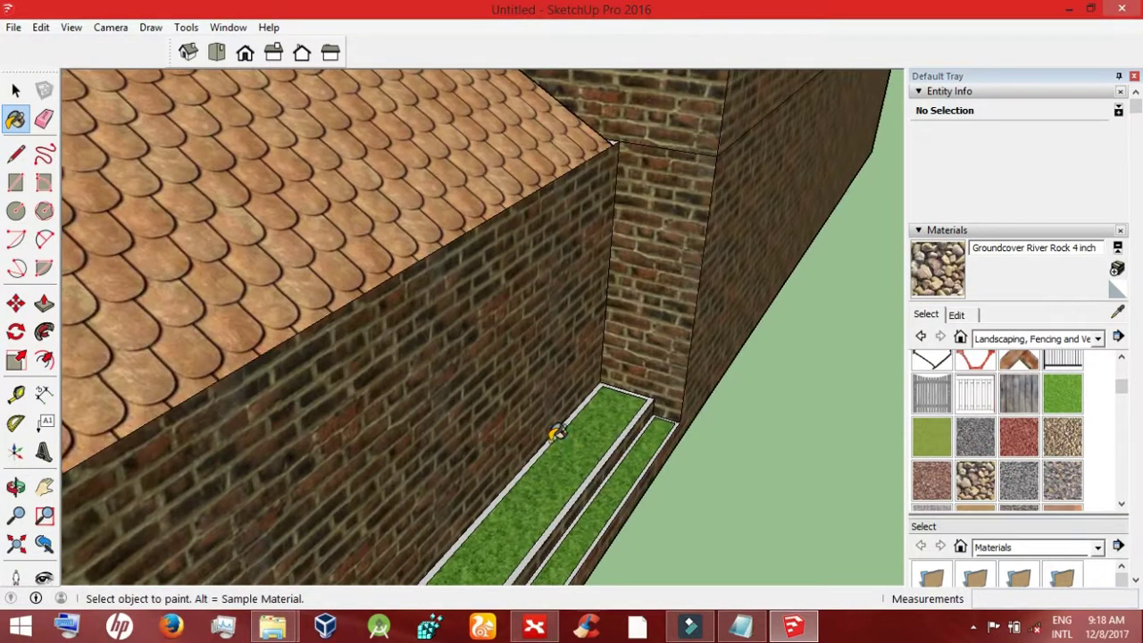
pyautogui.scroll(2, 642, 474)
pyautogui.scroll(2, 642, 473)
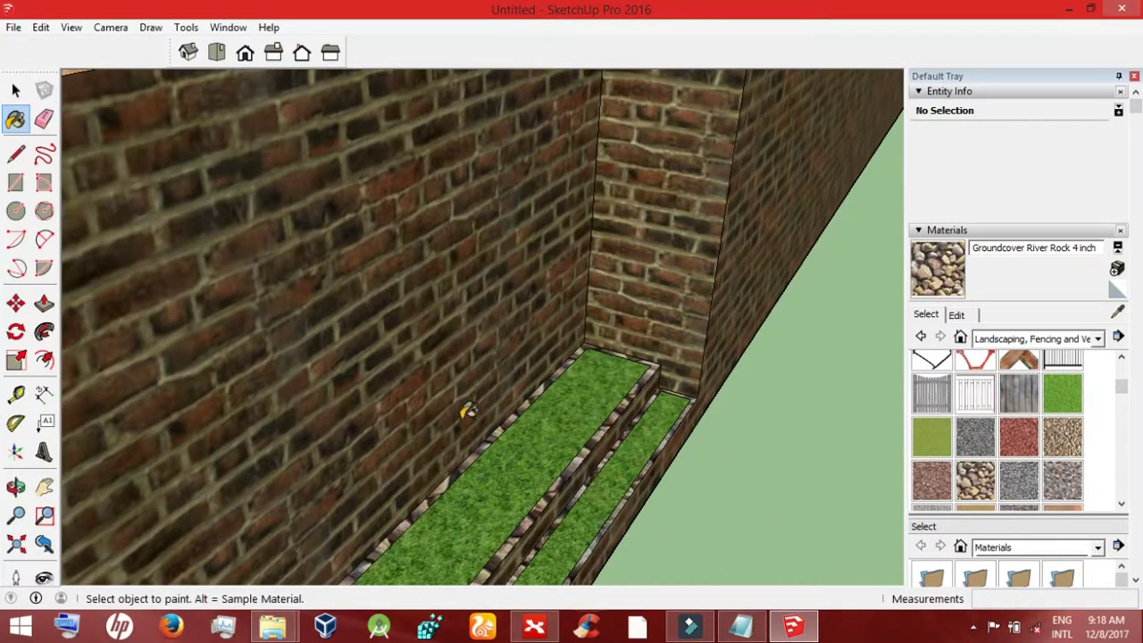
pyautogui.click(15, 543)
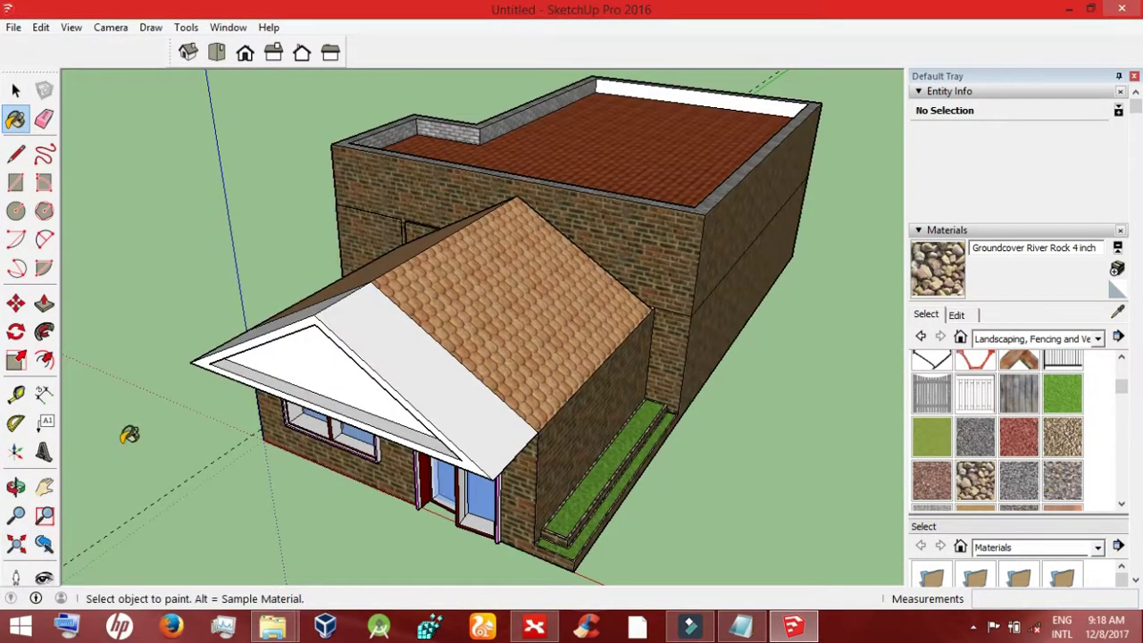
pyautogui.click(976, 437)
pyautogui.click(364, 375)
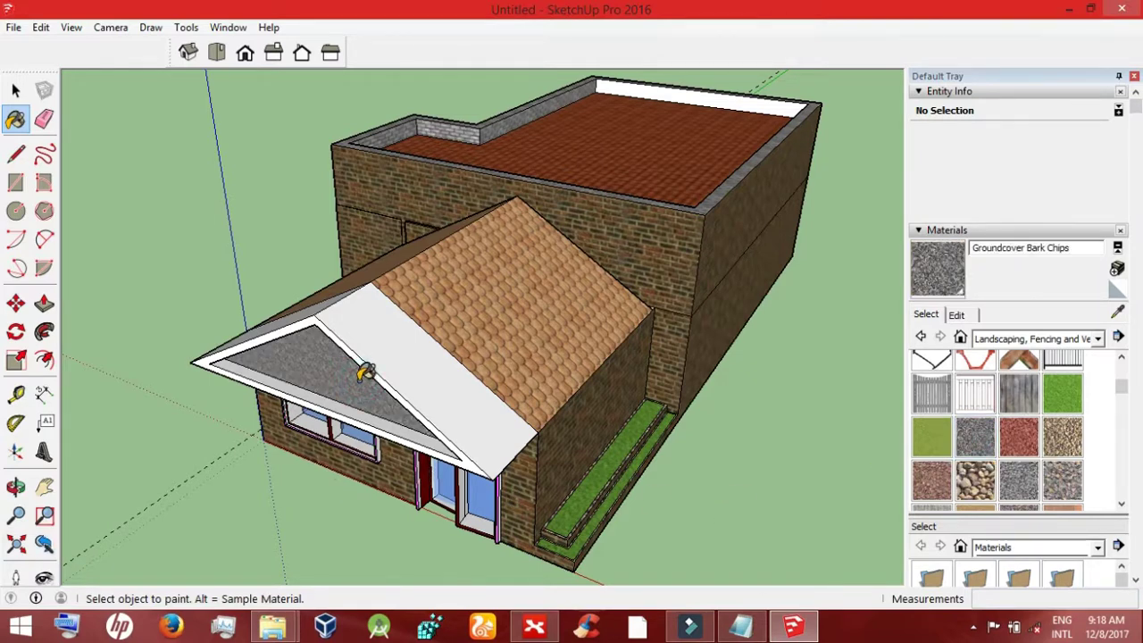
# Step: Draw a rectangle at the porch roof corner and extrude two pillars down from the roof
pyautogui.click(15, 487)
pyautogui.moveTo(125, 472); pyautogui.dragTo(154, 137)
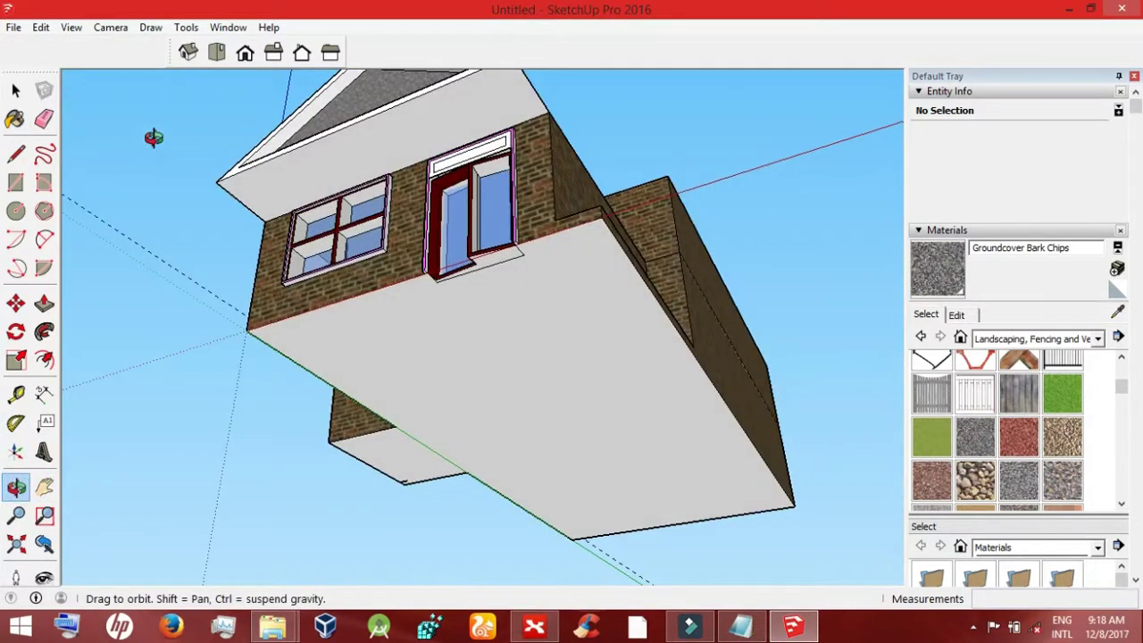
pyautogui.click(16, 182)
pyautogui.click(217, 182)
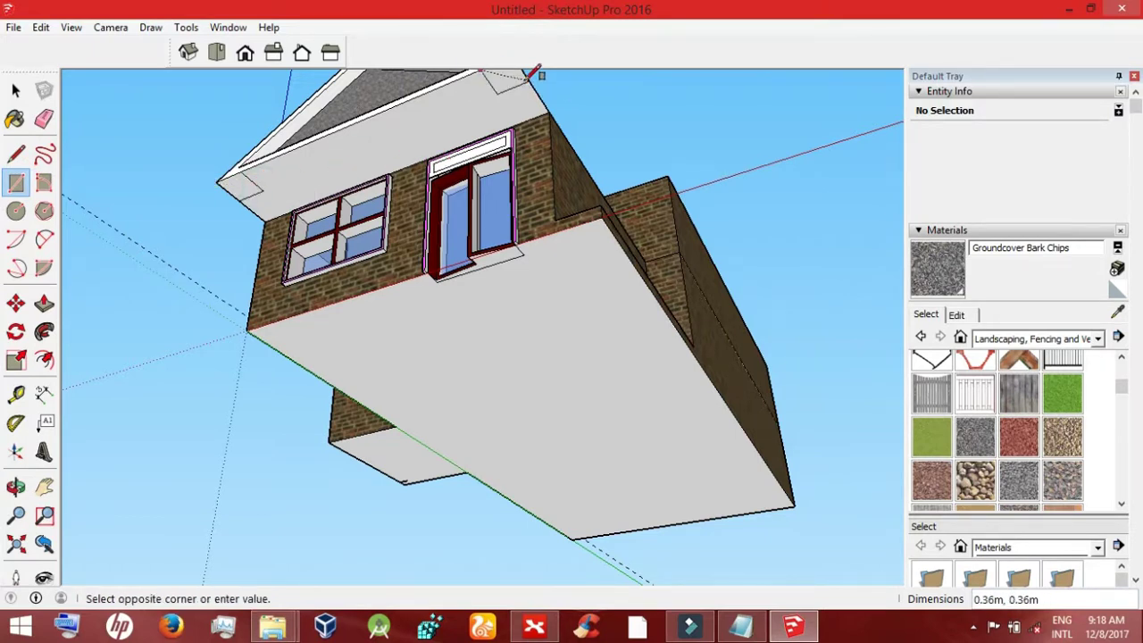
pyautogui.press('p')
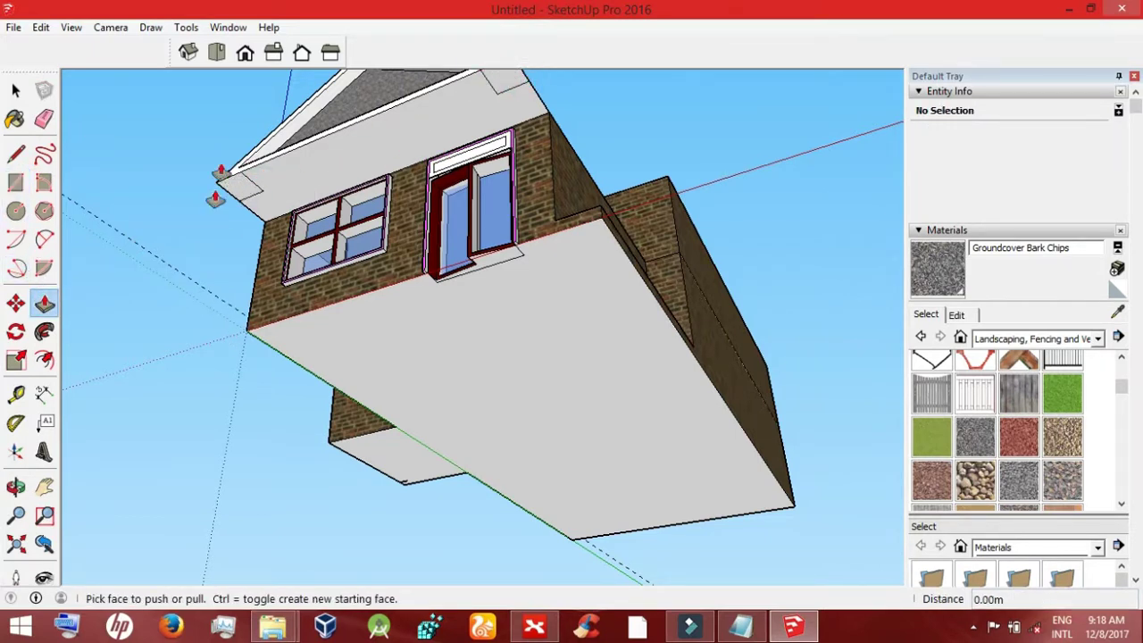
pyautogui.moveTo(224, 179)
pyautogui.mouseDown()
pyautogui.moveTo(230, 302)
pyautogui.moveTo(243, 315)
pyautogui.mouseUp()
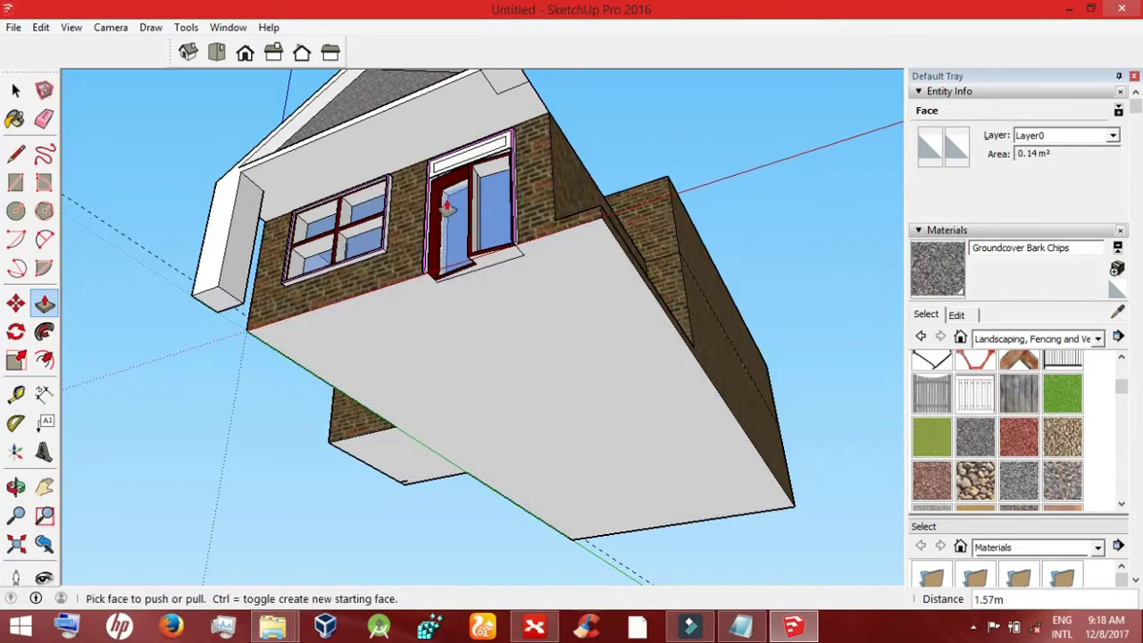
pyautogui.moveTo(504, 82); pyautogui.dragTo(561, 247)
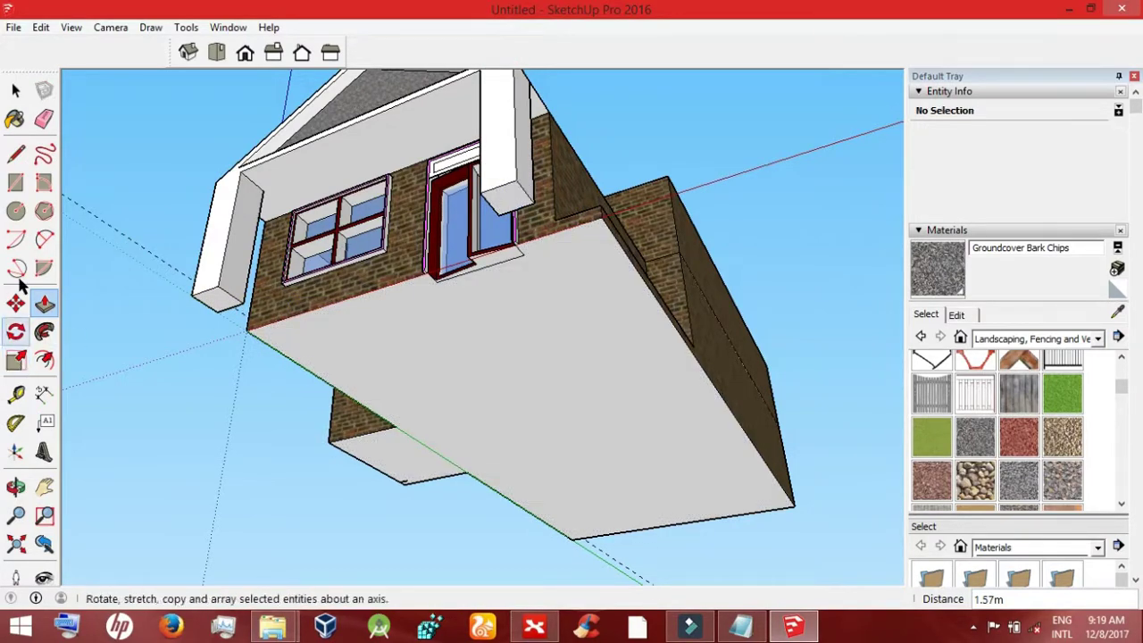
pyautogui.moveTo(128, 426)
pyautogui.mouseDown(button='middle')
pyautogui.moveTo(222, 510)
pyautogui.moveTo(620, 530)
pyautogui.moveTo(258, 523)
pyautogui.moveTo(315, 598)
pyautogui.moveTo(679, 548)
pyautogui.moveTo(653, 566)
pyautogui.moveTo(225, 432)
pyautogui.moveTo(234, 101)
pyautogui.mouseUp(button='middle')
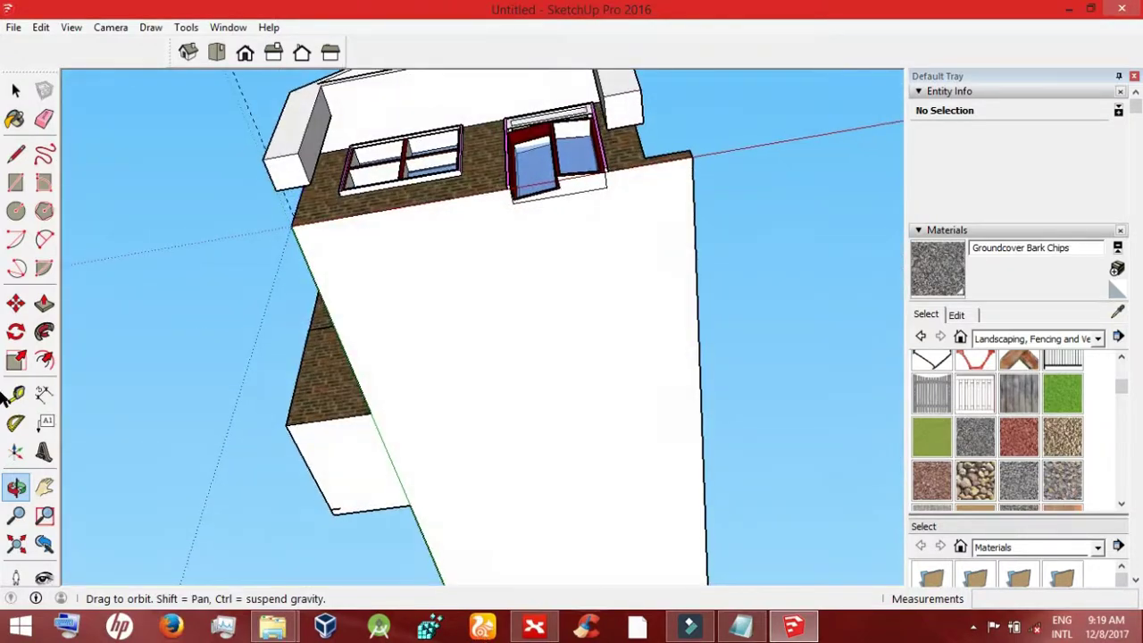
# Step: Draw a rectangle across the porch underside from the roof edge
pyautogui.click(16, 181)
pyautogui.click(291, 226)
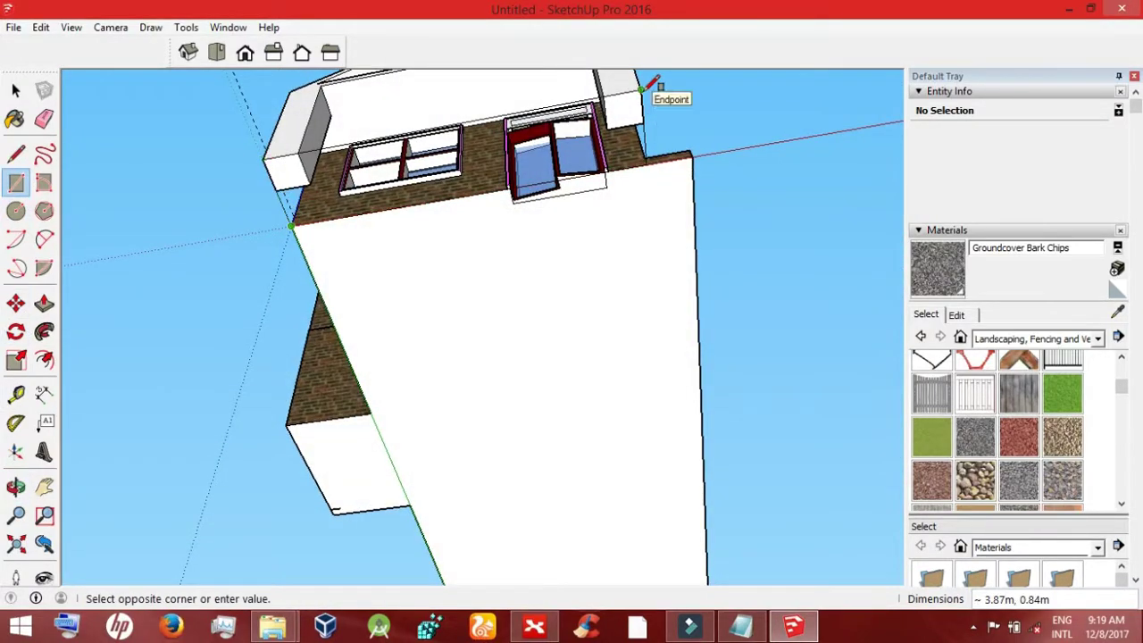
pyautogui.click(642, 89)
pyautogui.click(15, 90)
pyautogui.click(377, 122)
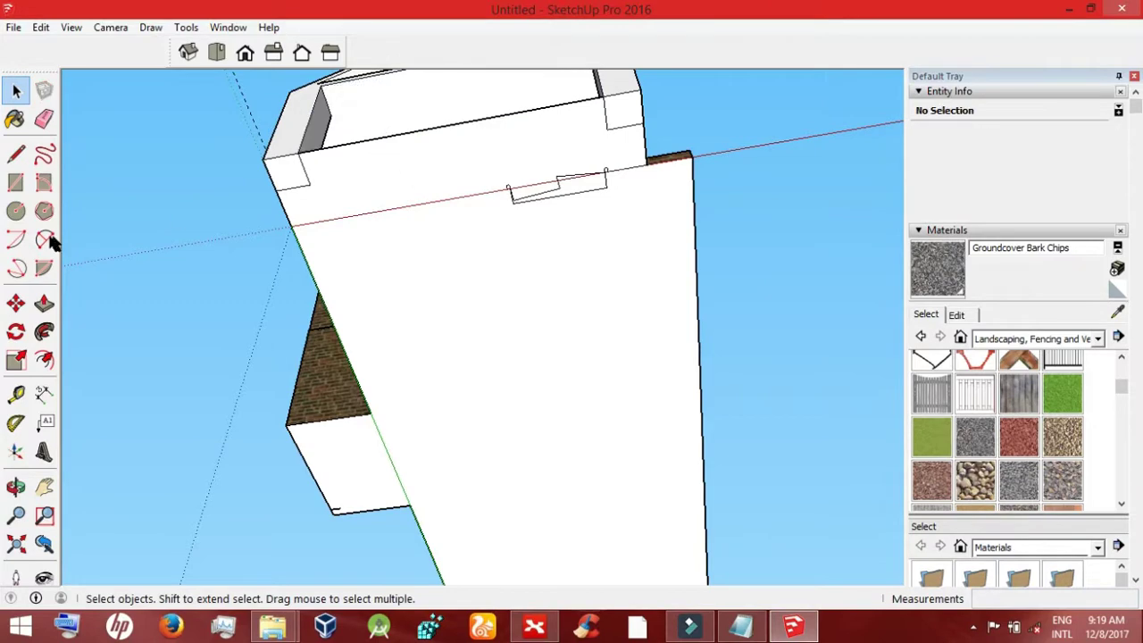
# Step: Delete the white end face of the porch to open it up
pyautogui.click(16, 487)
pyautogui.moveTo(268, 505)
pyautogui.mouseDown()
pyautogui.moveTo(402, 518)
pyautogui.moveTo(823, 474)
pyautogui.moveTo(120, 294)
pyautogui.mouseUp()
pyautogui.press('space')
pyautogui.click(724, 357)
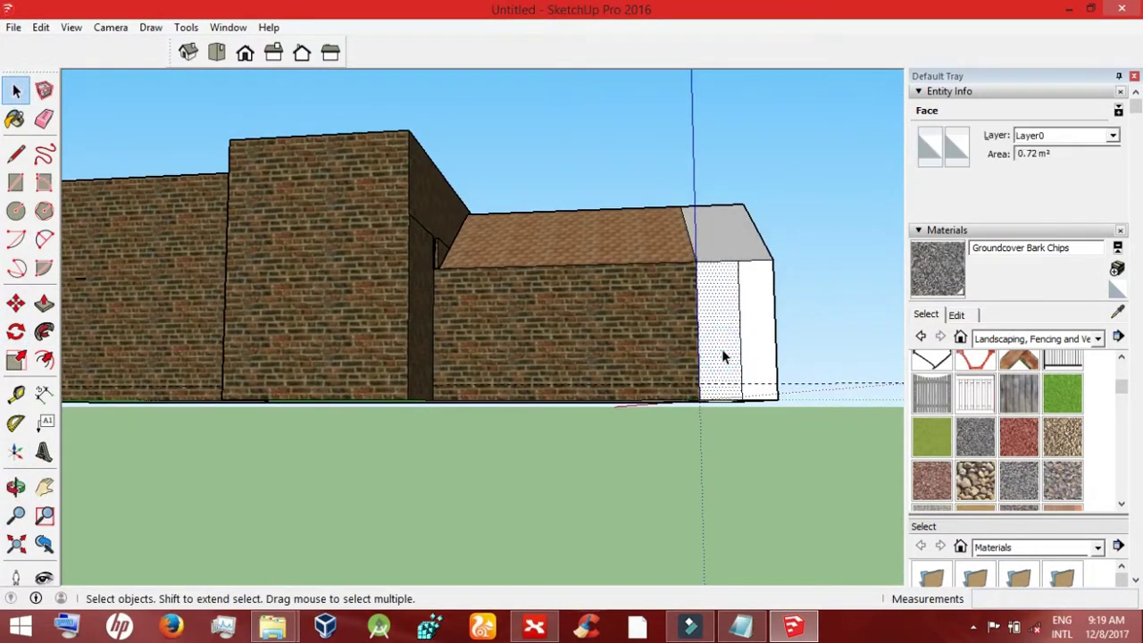
pyautogui.press('Delete')
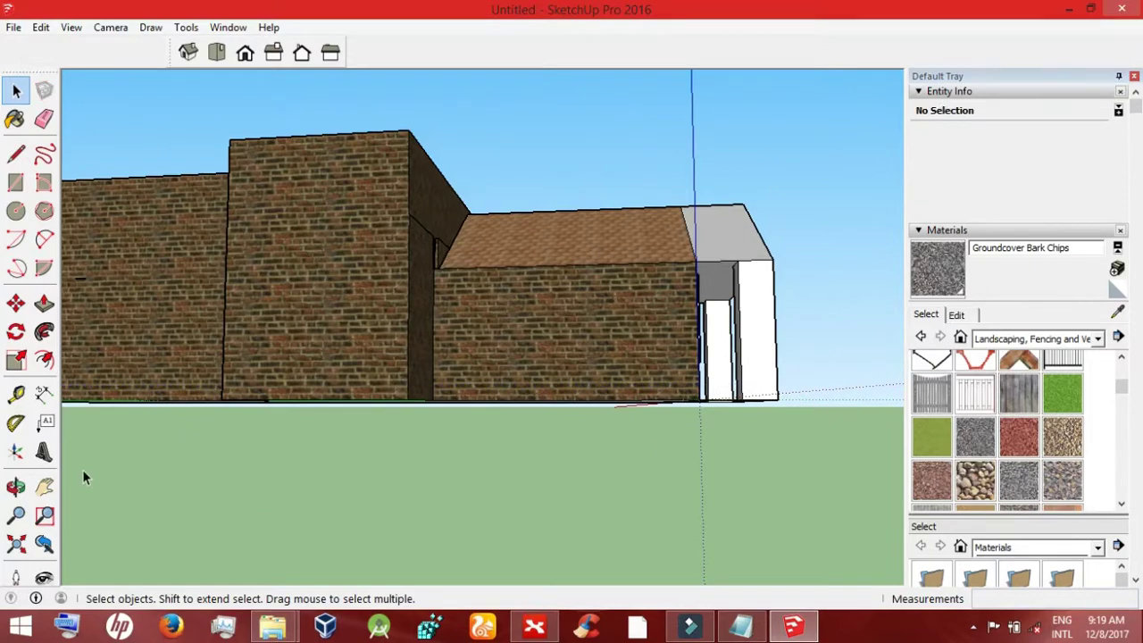
pyautogui.click(16, 487)
pyautogui.moveTo(89, 483)
pyautogui.mouseDown()
pyautogui.moveTo(655, 485)
pyautogui.moveTo(140, 518)
pyautogui.moveTo(191, 321)
pyautogui.mouseUp()
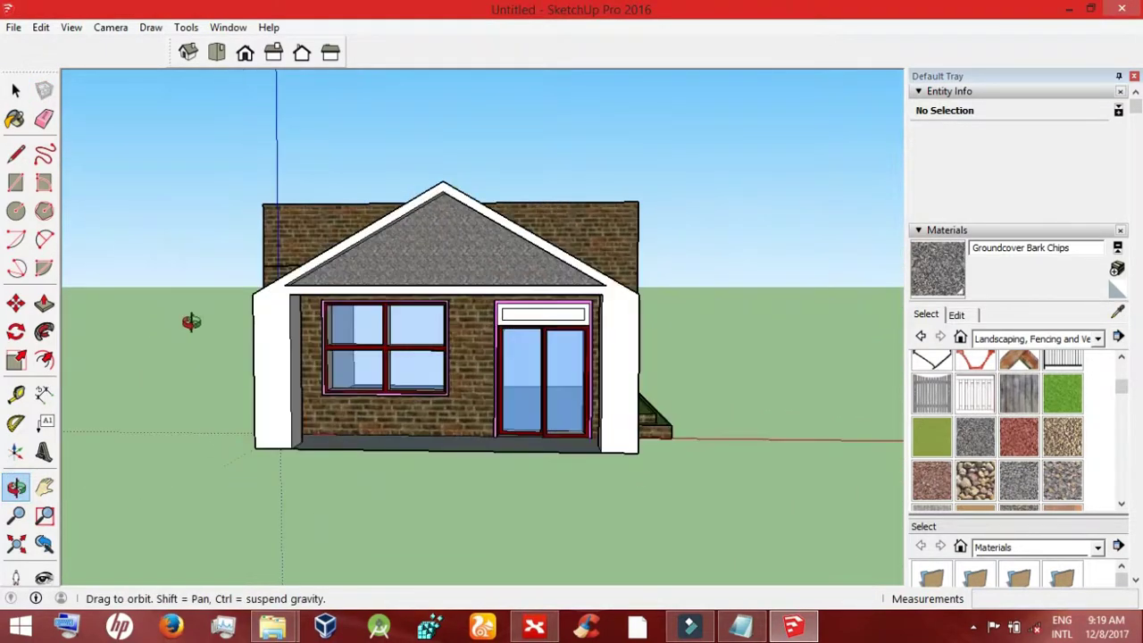
pyautogui.click(16, 154)
pyautogui.click(277, 284)
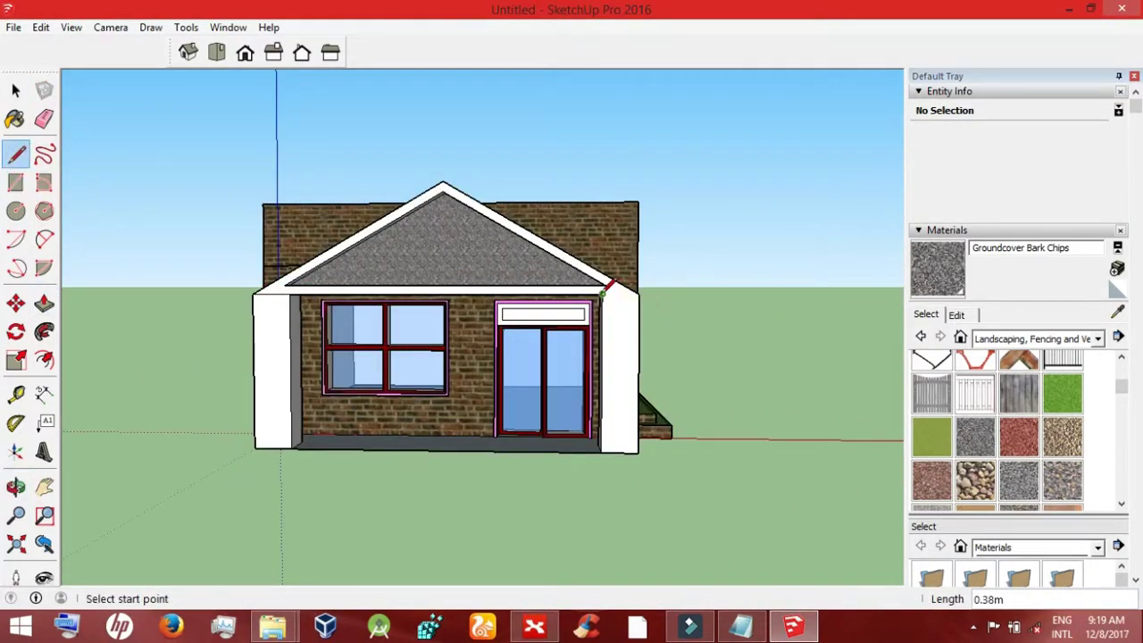
pyautogui.press('space')
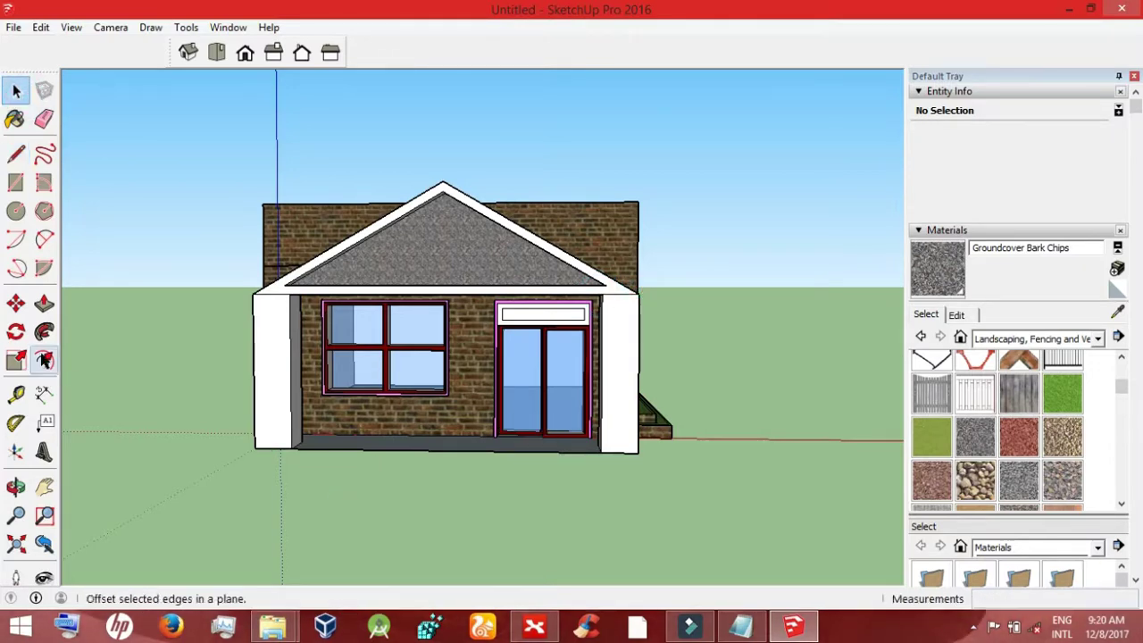
# Step: Push the left and right pillars' front faces inward to slim them
pyautogui.click(17, 487)
pyautogui.moveTo(107, 482)
pyautogui.mouseDown()
pyautogui.moveTo(250, 480)
pyautogui.moveTo(143, 478)
pyautogui.mouseUp()
pyautogui.click(44, 304)
pyautogui.click(219, 362)
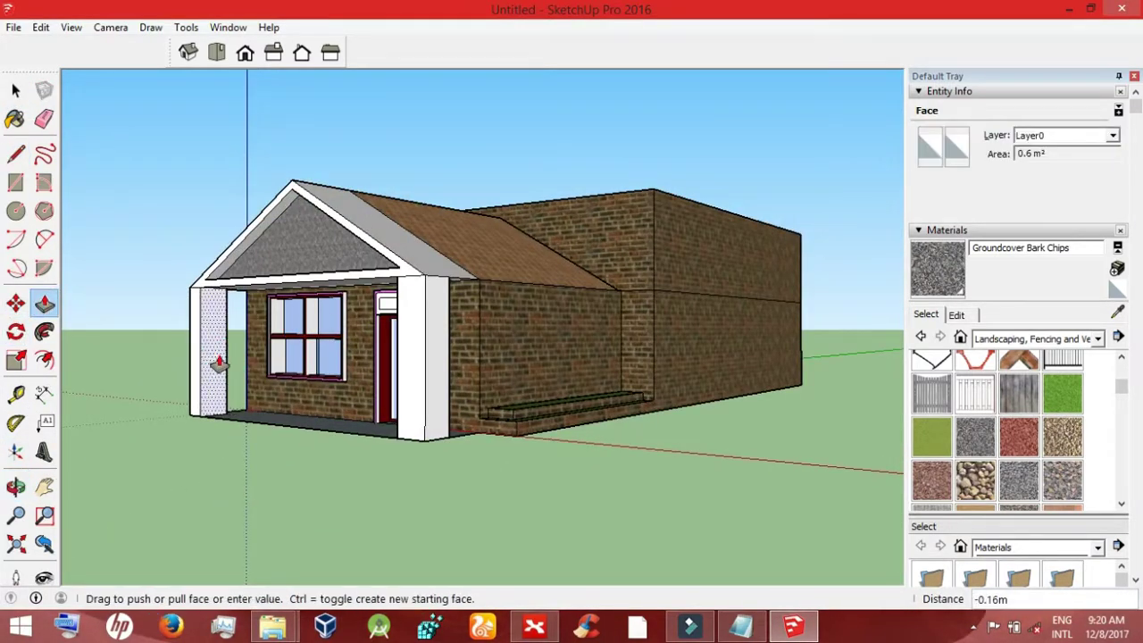
pyautogui.click(210, 357)
pyautogui.click(16, 453)
pyautogui.click(16, 486)
pyautogui.moveTo(446, 357)
pyautogui.mouseDown()
pyautogui.moveTo(313, 340)
pyautogui.moveTo(401, 348)
pyautogui.mouseUp()
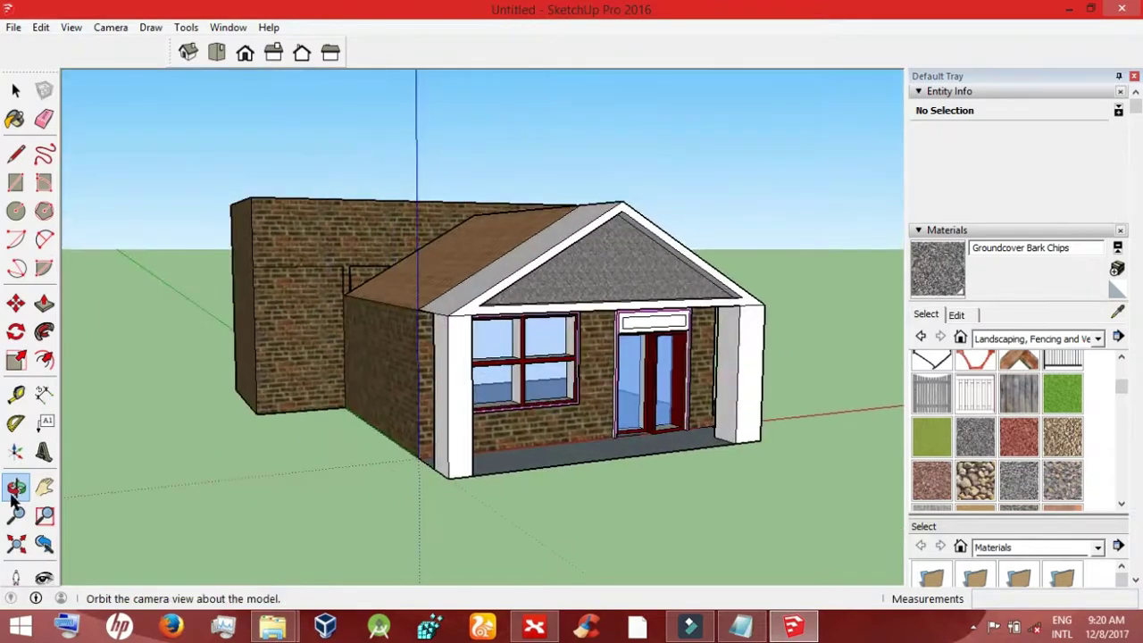
pyautogui.click(44, 304)
pyautogui.click(721, 395)
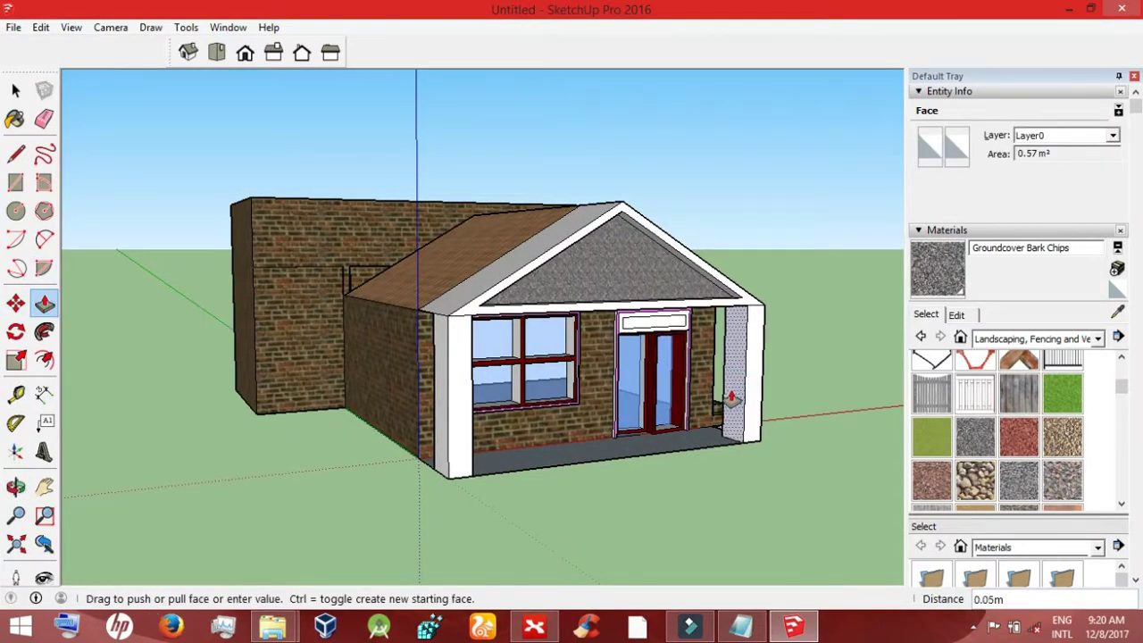
pyautogui.click(735, 401)
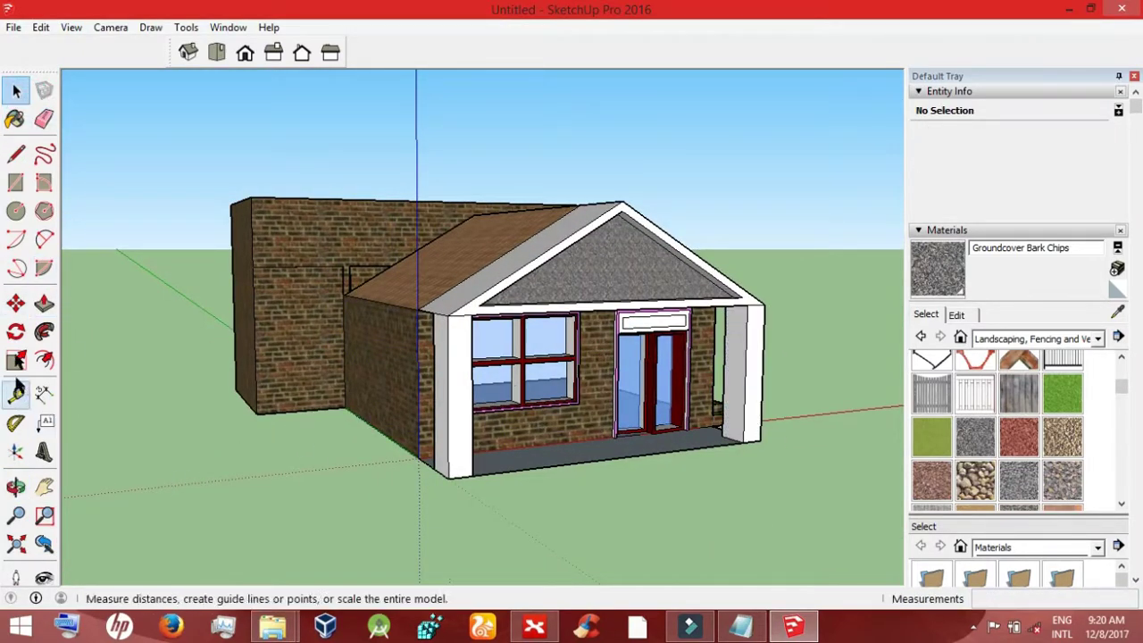
# Step: Paint the porch roof extension with Roofing Scalloped tiles
pyautogui.click(16, 487)
pyautogui.moveTo(357, 428); pyautogui.dragTo(473, 475)
pyautogui.click(1097, 338)
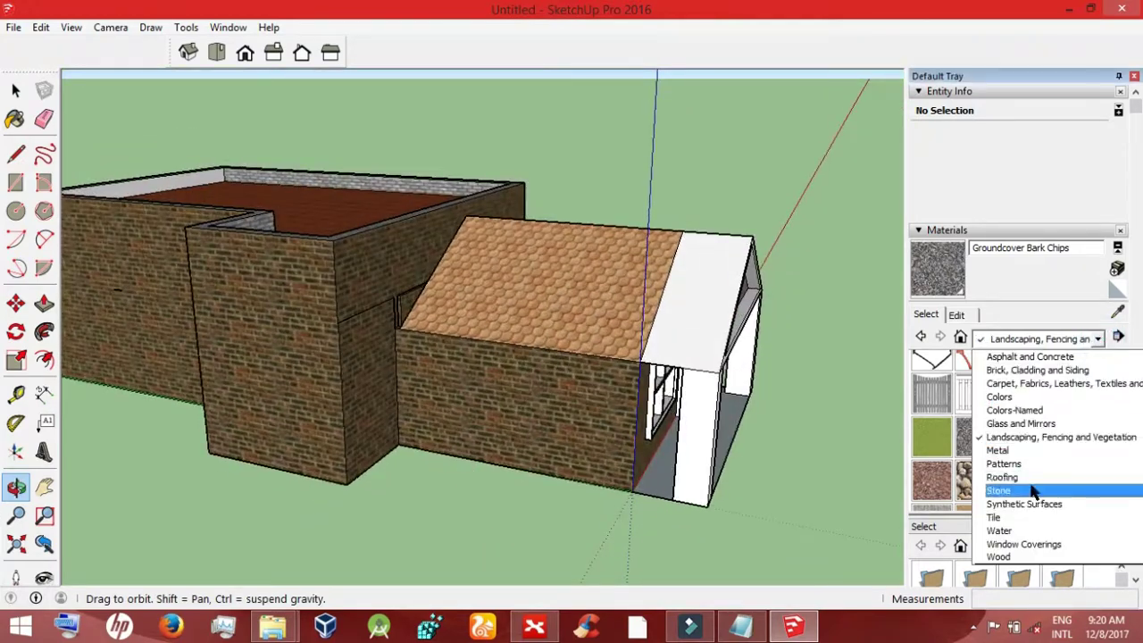
pyautogui.click(1027, 492)
pyautogui.click(975, 371)
pyautogui.click(673, 326)
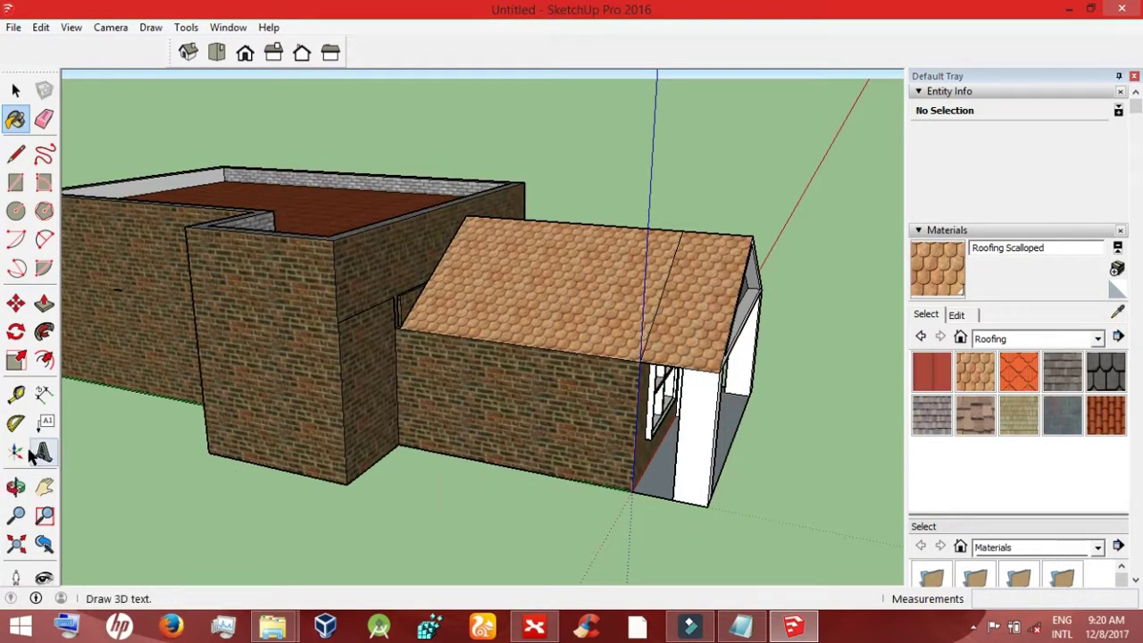
# Step: Pave the porch floor with Herringbone tile, then repaint it Tile Checker BW
pyautogui.click(16, 487)
pyautogui.moveTo(81, 514)
pyautogui.mouseDown()
pyautogui.moveTo(13, 511)
pyautogui.moveTo(13, 478)
pyautogui.mouseUp()
pyautogui.moveTo(375, 357); pyautogui.dragTo(740, 331)
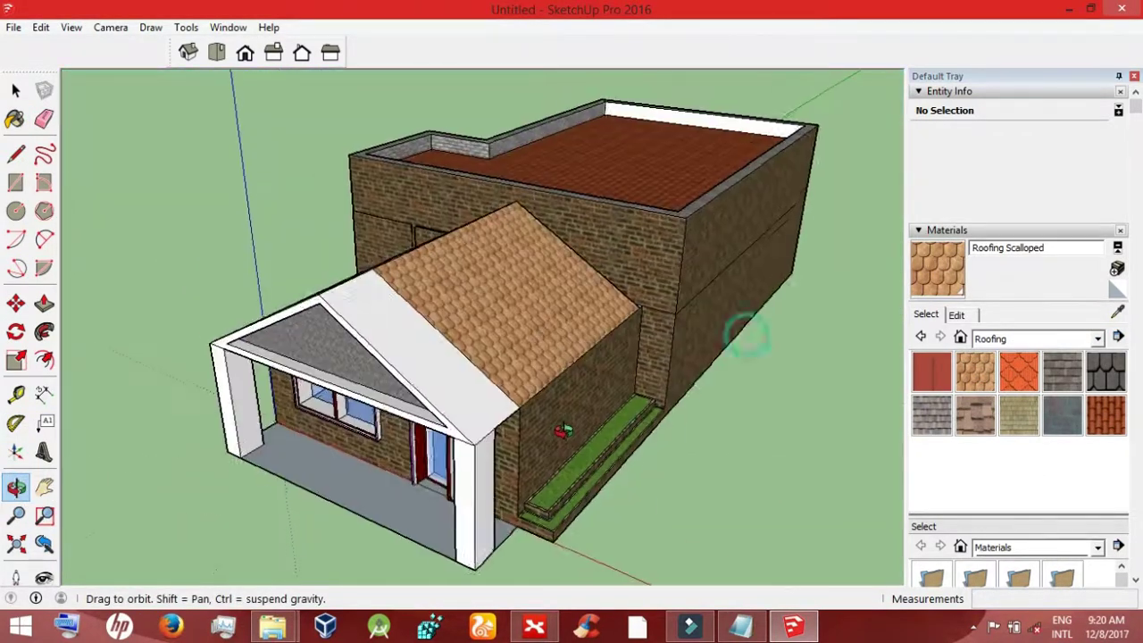
pyautogui.click(975, 371)
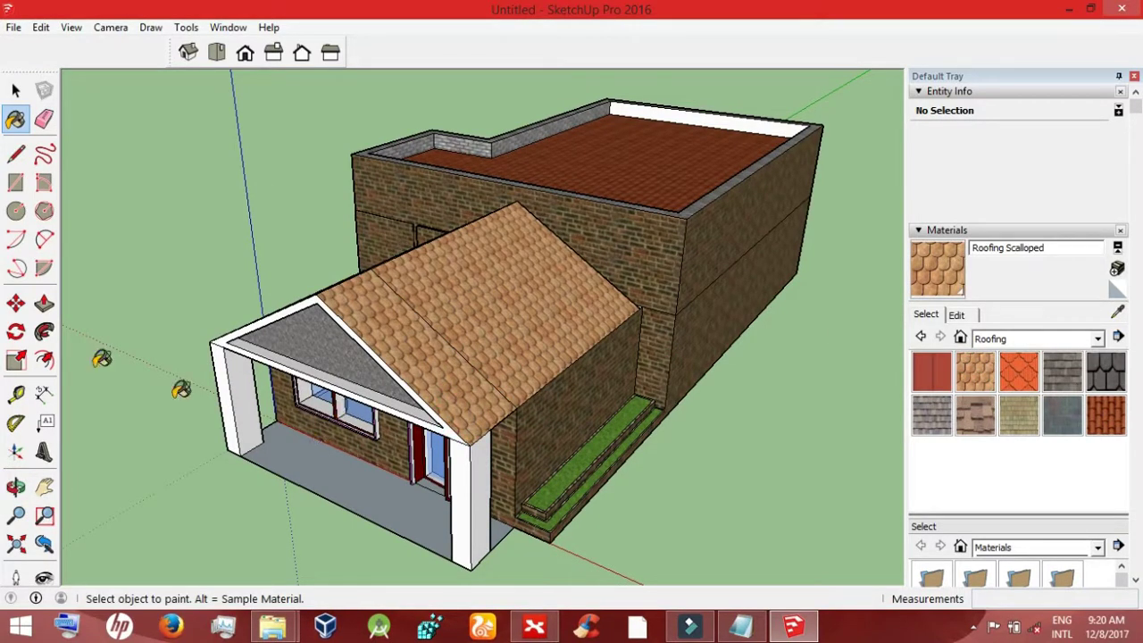
pyautogui.click(1097, 338)
pyautogui.click(1018, 515)
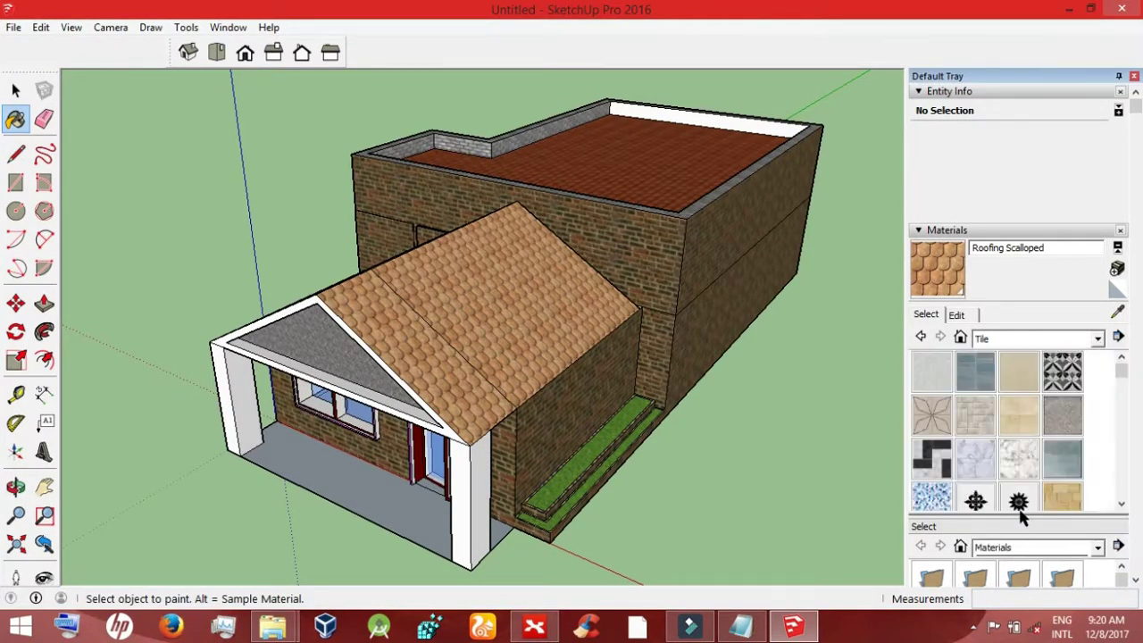
pyautogui.click(928, 461)
pyautogui.click(402, 487)
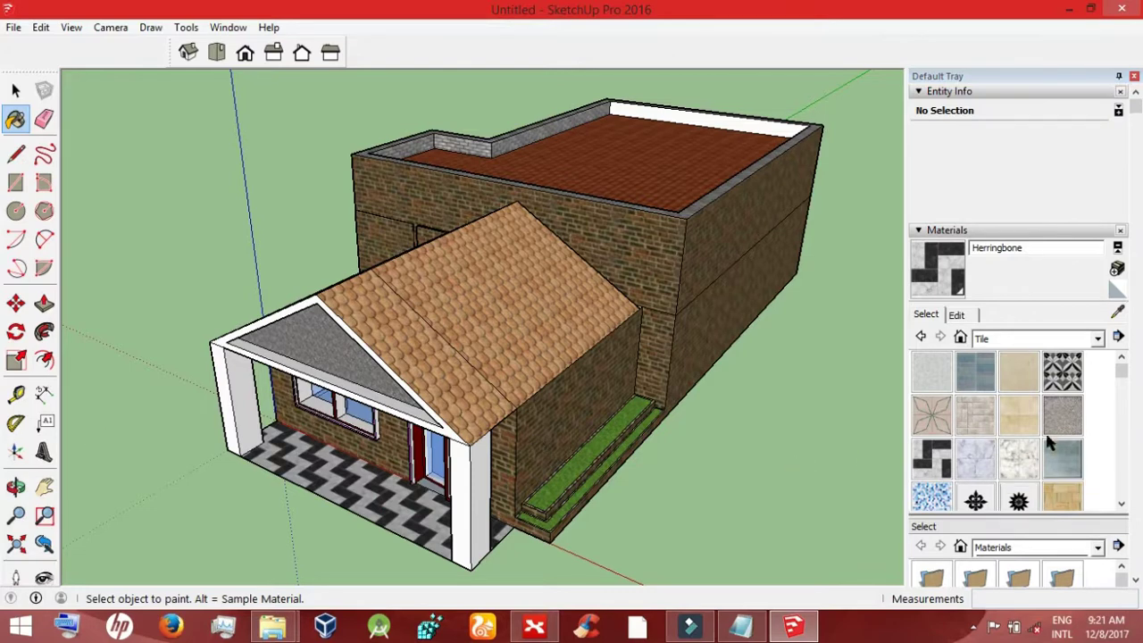
pyautogui.moveTo(1122, 371); pyautogui.dragTo(1123, 440)
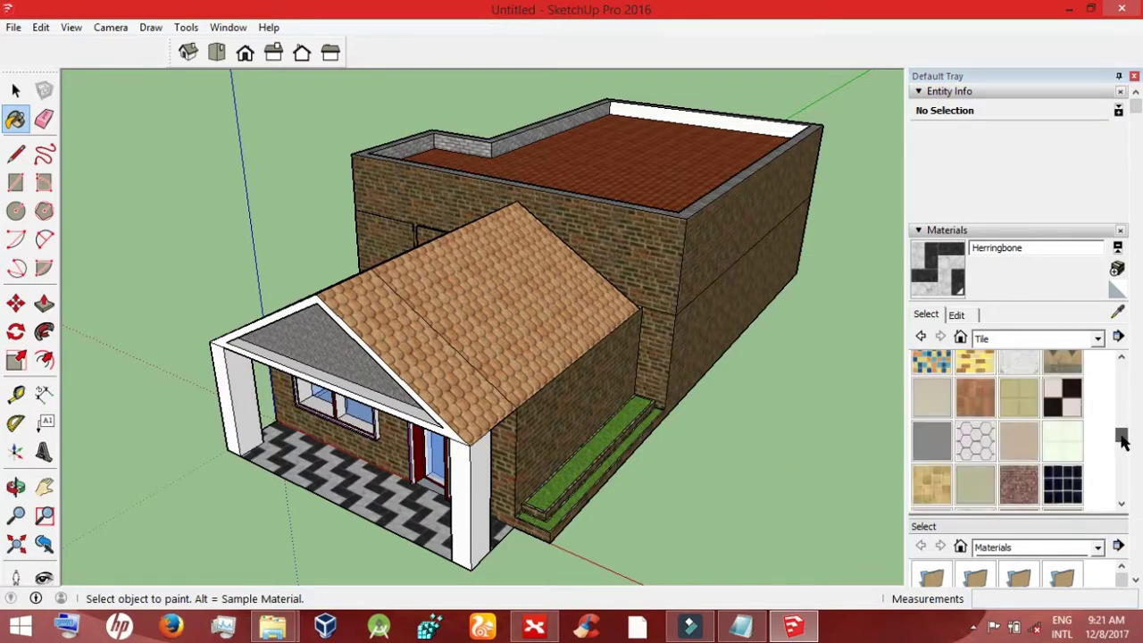
pyautogui.click(1050, 416)
pyautogui.click(400, 509)
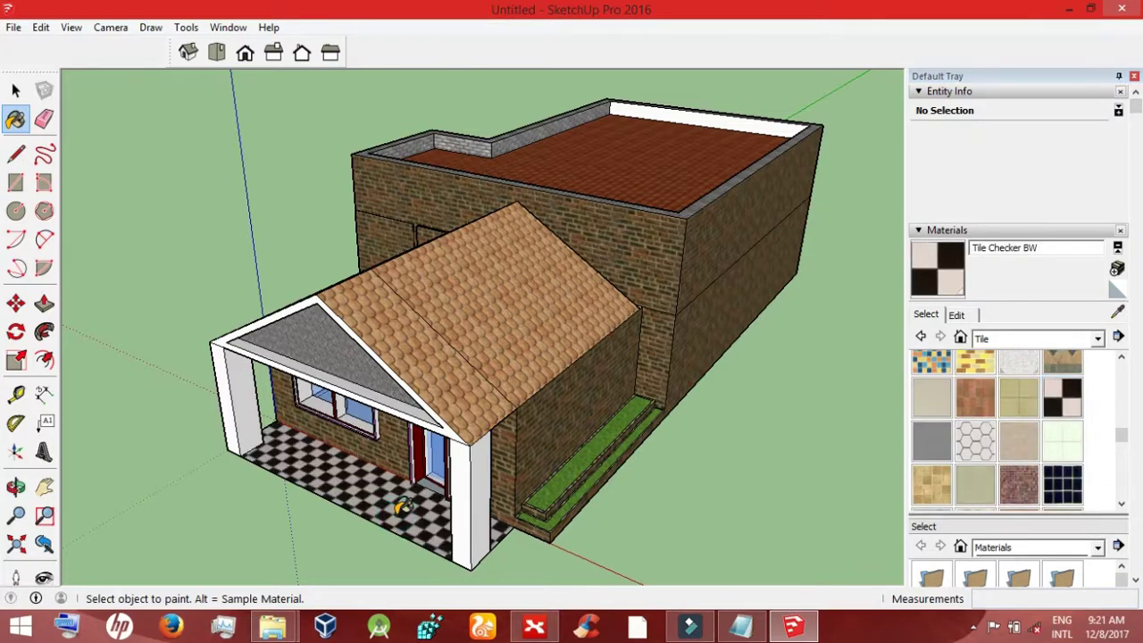
# Step: Paint the right porch column scored concrete, then repaint it Metal Rusted
pyautogui.click(1098, 340)
pyautogui.click(1031, 461)
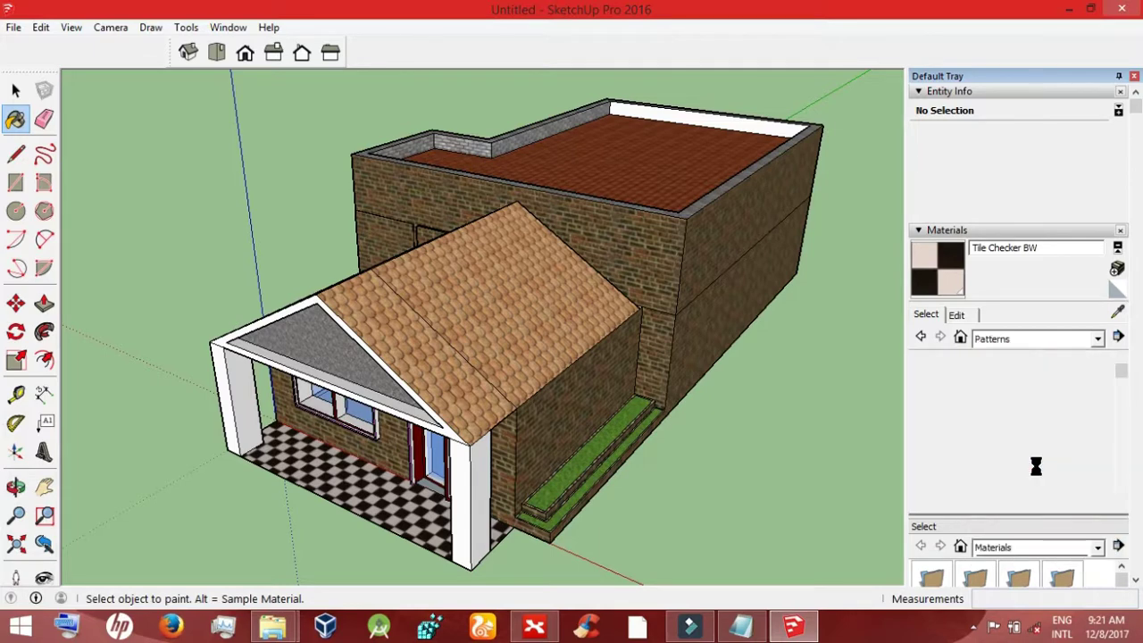
pyautogui.click(1099, 341)
pyautogui.click(1122, 366)
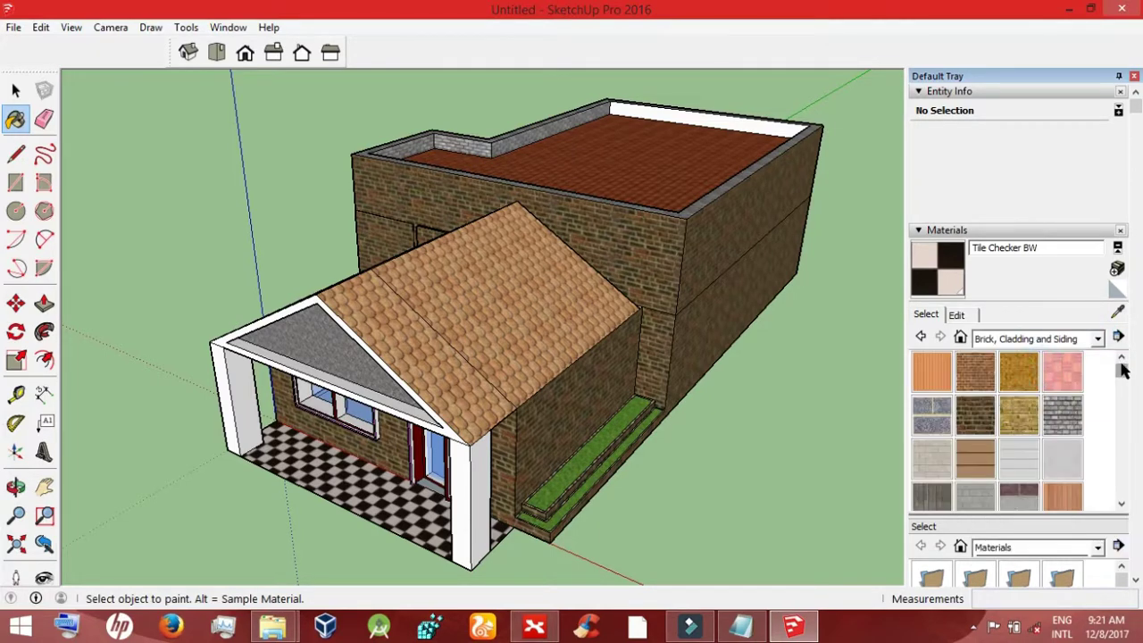
pyautogui.scroll(-2, 1123, 371)
pyautogui.click(1098, 339)
pyautogui.click(1090, 356)
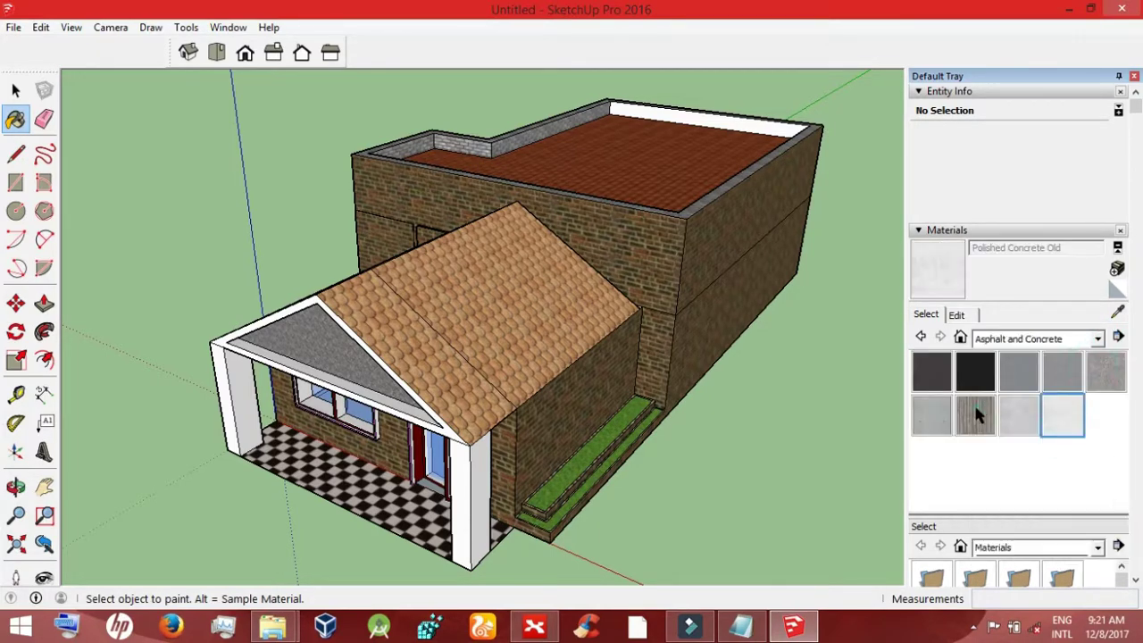
pyautogui.click(976, 414)
pyautogui.click(465, 515)
pyautogui.click(1098, 339)
pyautogui.click(1018, 461)
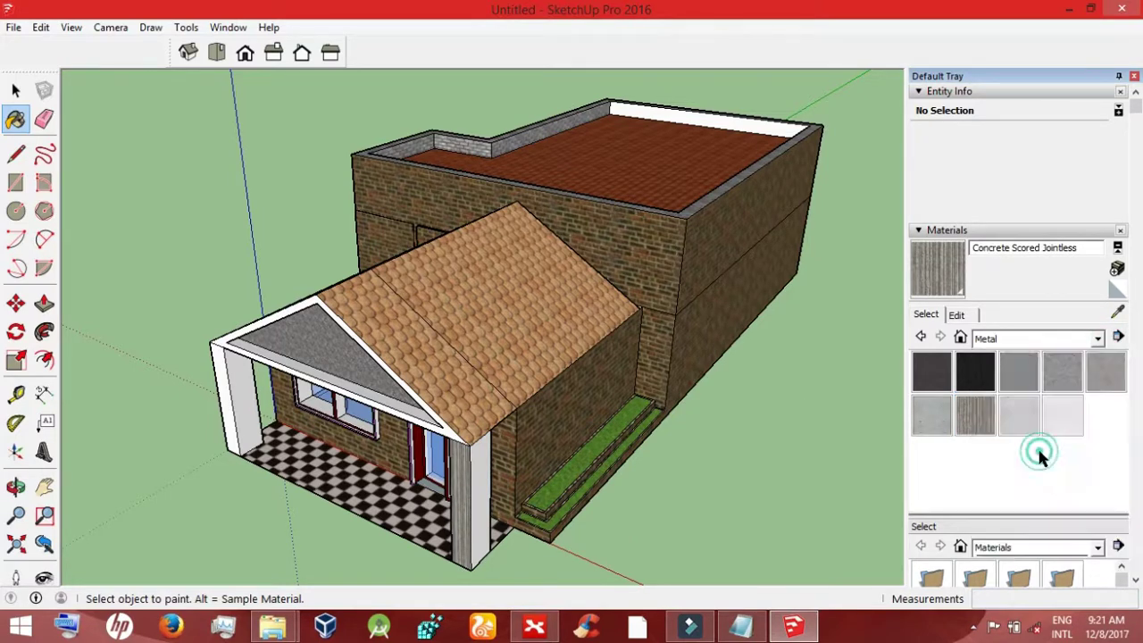
pyautogui.click(931, 413)
# Step: Paint the front and side faces of both porch columns with Metal Rusted
pyautogui.click(472, 502)
pyautogui.click(478, 501)
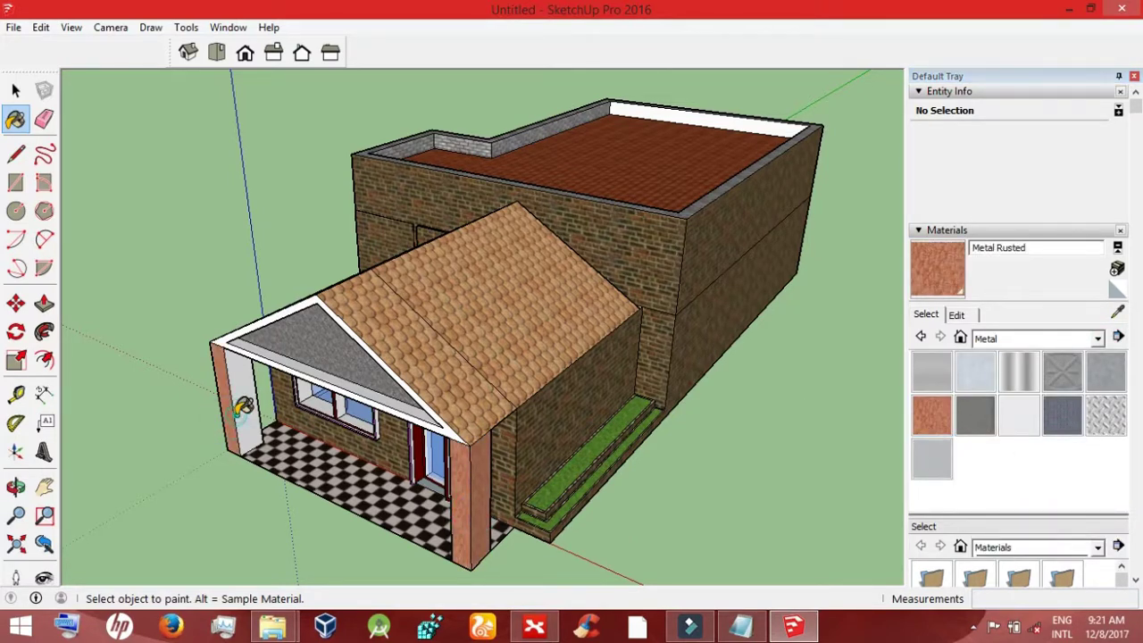
pyautogui.click(238, 413)
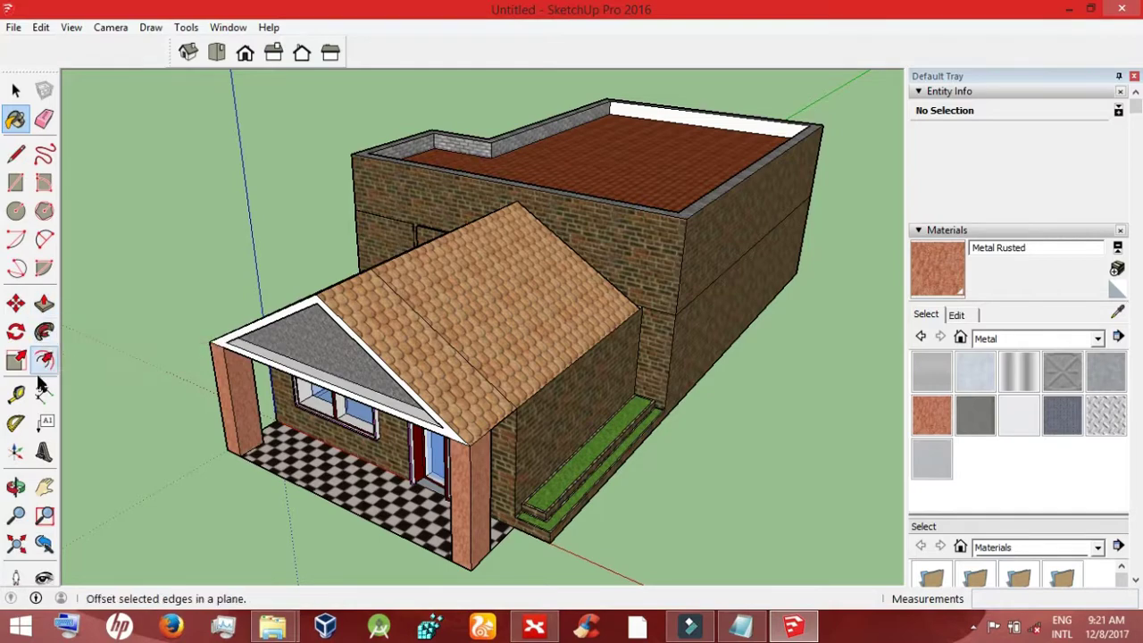
pyautogui.moveTo(170, 429); pyautogui.dragTo(526, 297, button='middle')
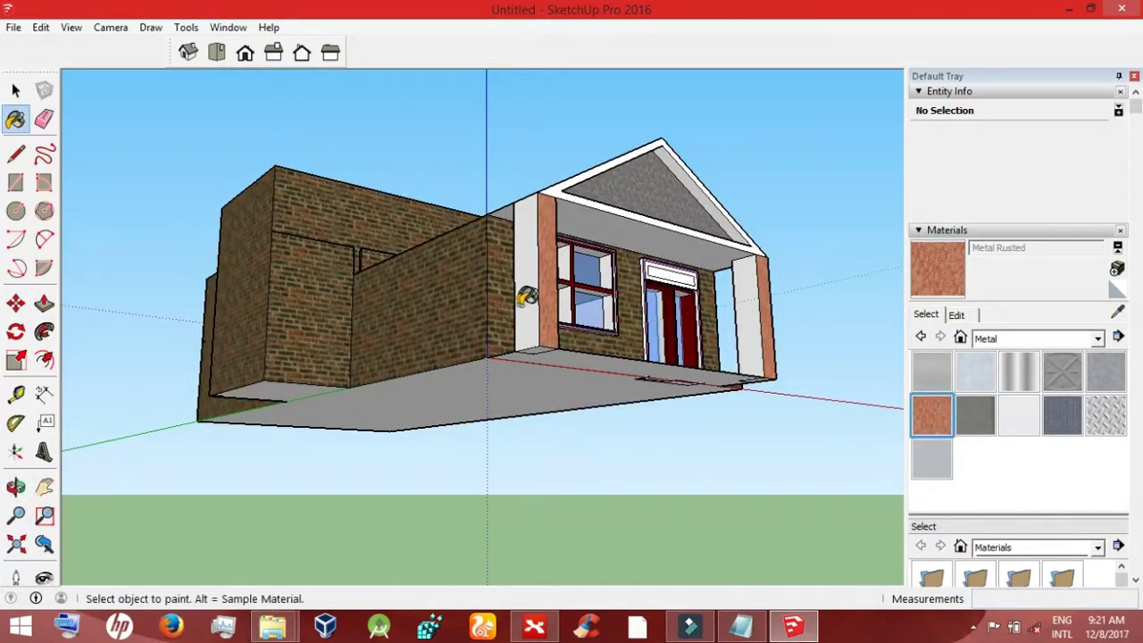
pyautogui.click(527, 298)
pyautogui.click(755, 294)
# Step: Orbit around the porch and paint the columns' hidden outer faces Metal Rusted
pyautogui.click(13, 489)
pyautogui.moveTo(178, 464)
pyautogui.mouseDown()
pyautogui.moveTo(84, 476)
pyautogui.moveTo(134, 455)
pyautogui.moveTo(375, 447)
pyautogui.mouseUp()
pyautogui.click(15, 424)
pyautogui.click(16, 485)
pyautogui.click(931, 415)
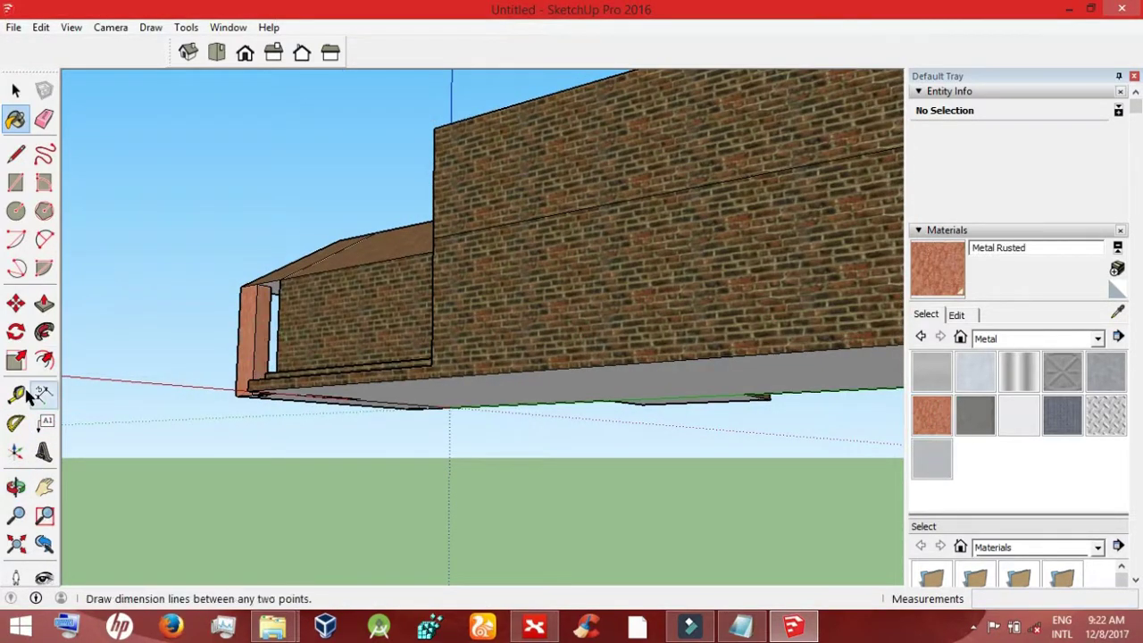
pyautogui.click(15, 486)
pyautogui.moveTo(134, 464)
pyautogui.mouseDown()
pyautogui.moveTo(631, 399)
pyautogui.moveTo(222, 390)
pyautogui.moveTo(484, 401)
pyautogui.moveTo(638, 470)
pyautogui.mouseUp()
pyautogui.click(933, 409)
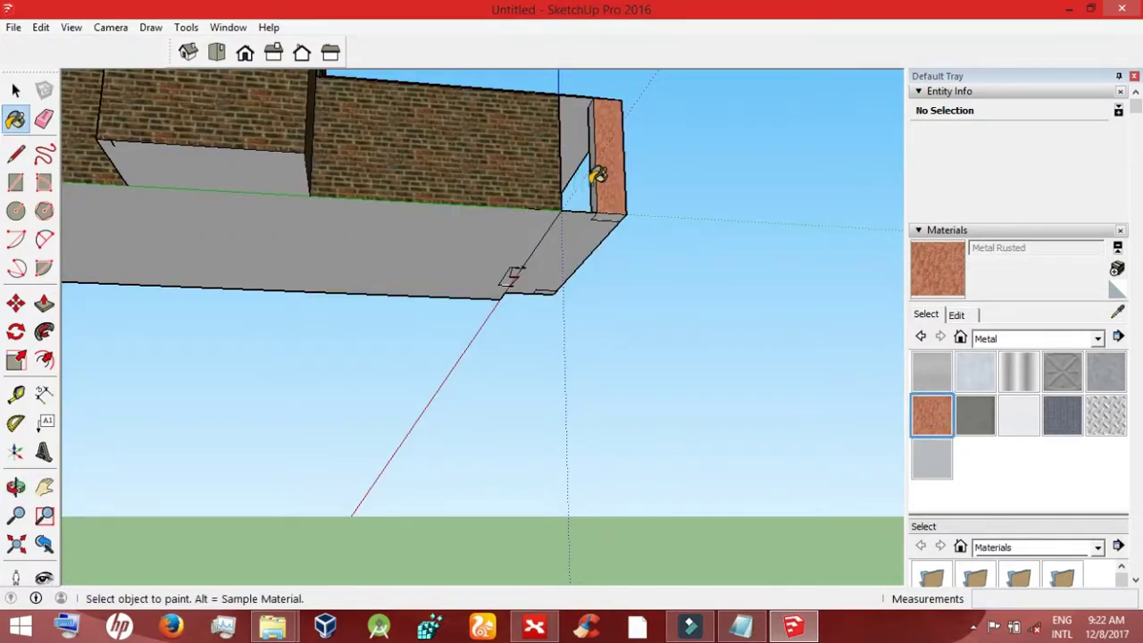
pyautogui.click(15, 487)
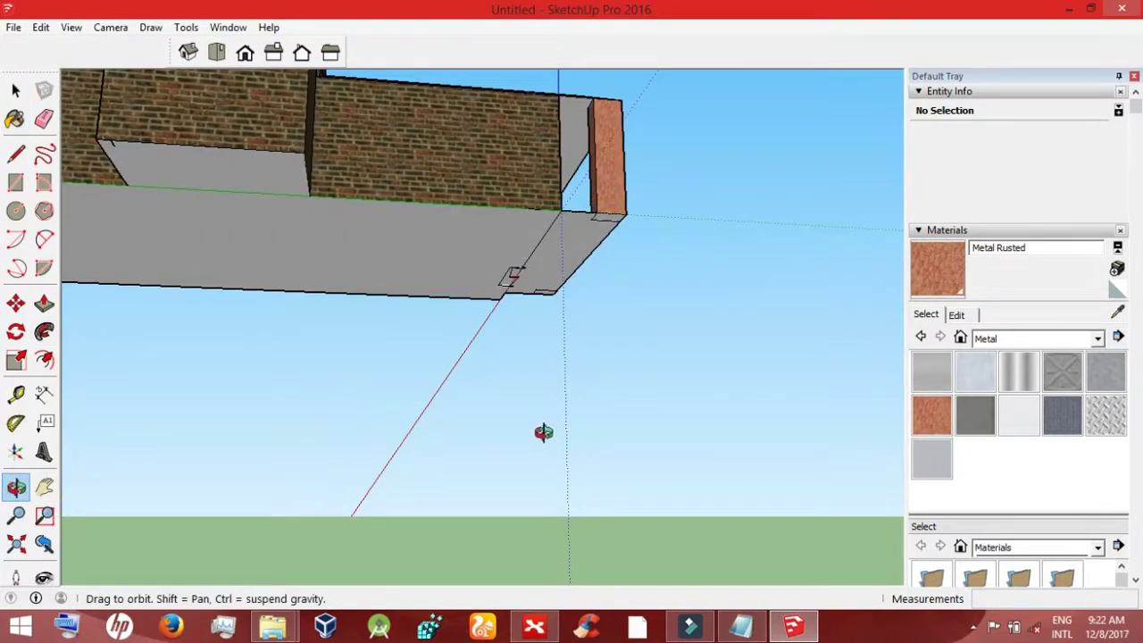
pyautogui.moveTo(541, 434)
pyautogui.mouseDown()
pyautogui.moveTo(401, 474)
pyautogui.moveTo(339, 446)
pyautogui.mouseUp()
pyautogui.click(1098, 339)
# Step: Find Carrera Marble among the Stone materials and paint the gable trim with it
pyautogui.click(1056, 413)
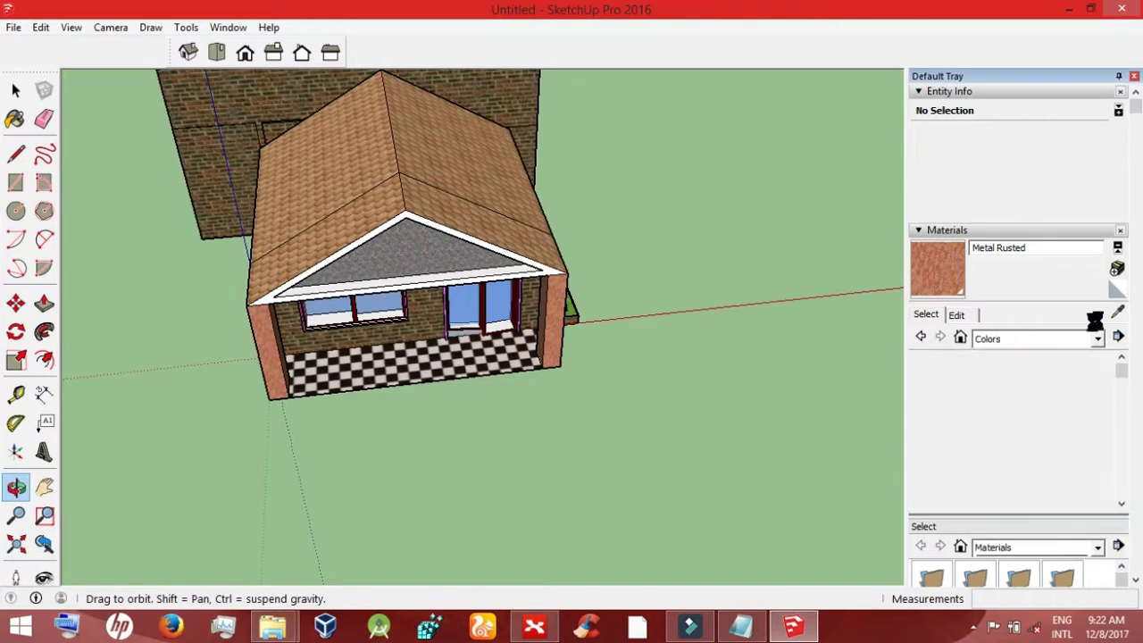
pyautogui.click(1097, 338)
pyautogui.click(1062, 383)
pyautogui.scroll(-3, 997, 429)
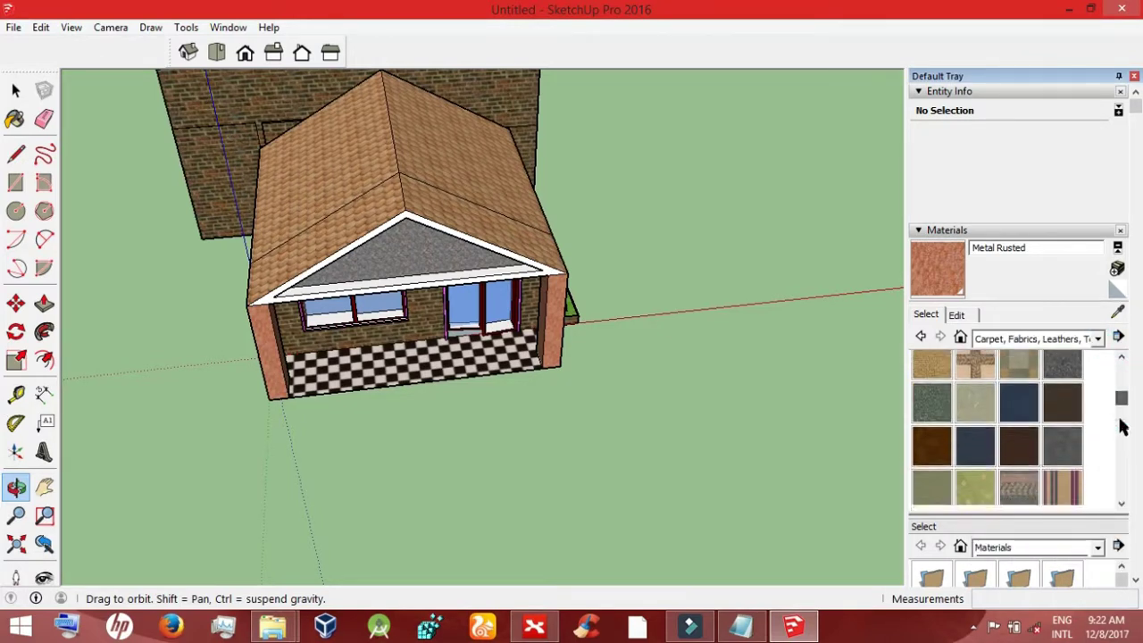
pyautogui.scroll(-3, 997, 428)
pyautogui.click(1098, 339)
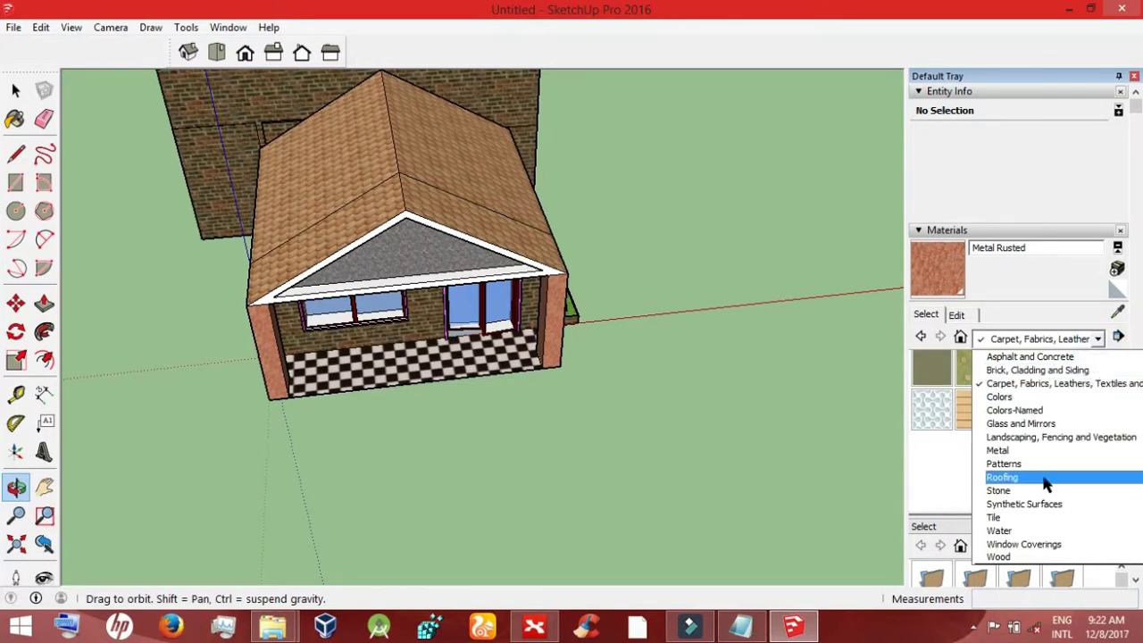
pyautogui.click(999, 491)
pyautogui.click(931, 371)
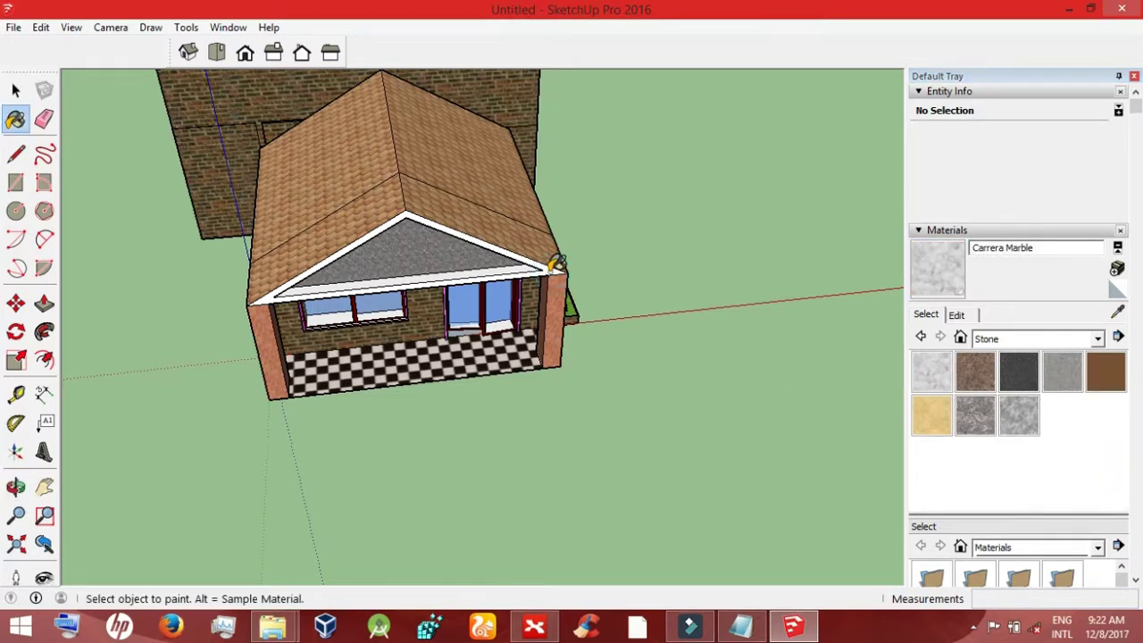
pyautogui.click(525, 261)
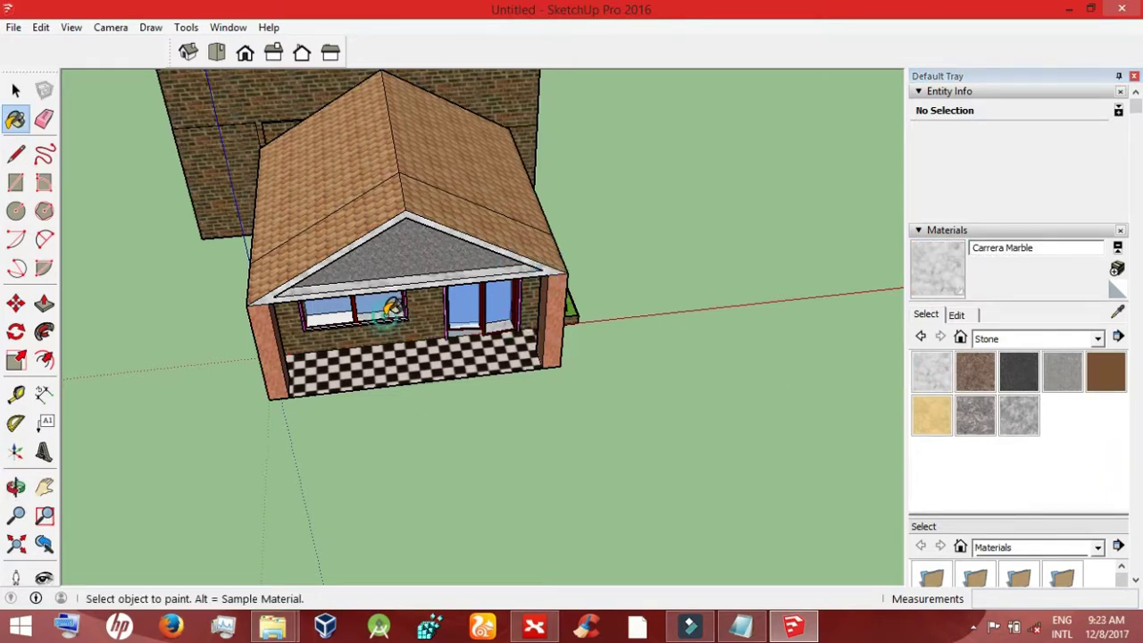
# Step: From a low front view, paint the right door jamb Stone Brushed Khaki, keeping the door glass unchanged
pyautogui.press('space')
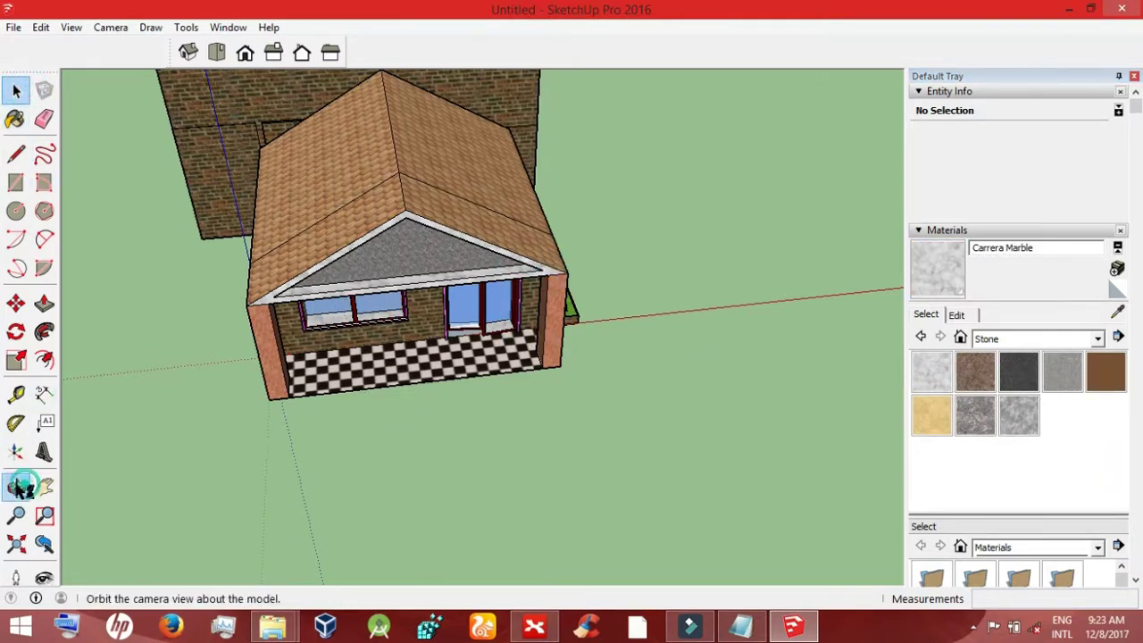
pyautogui.click(16, 487)
pyautogui.moveTo(294, 339); pyautogui.dragTo(400, 185)
pyautogui.click(925, 364)
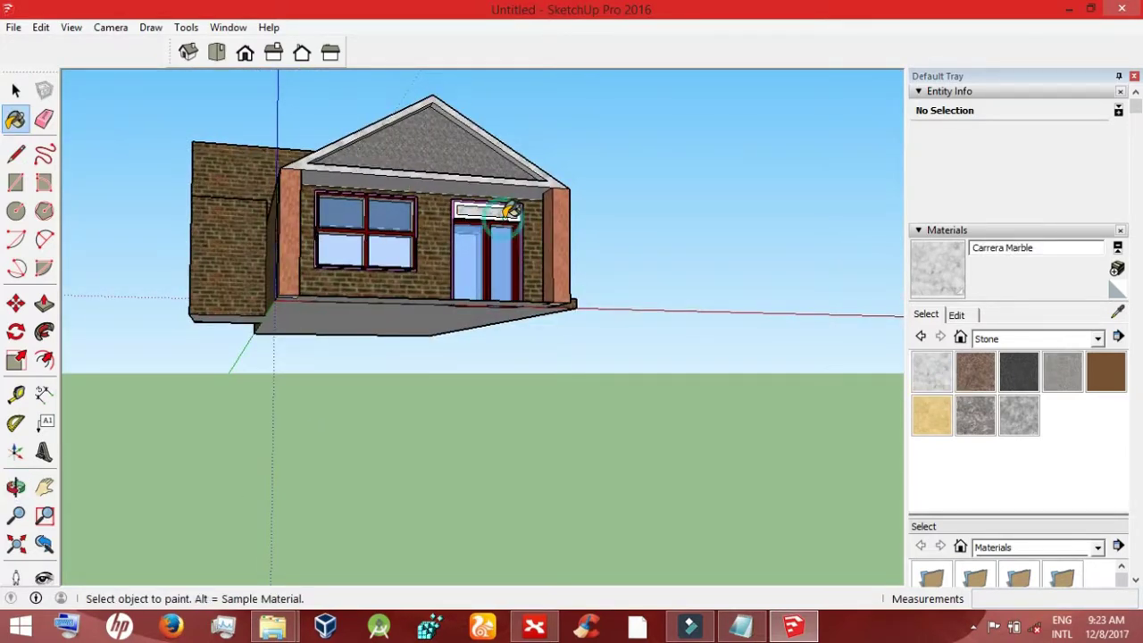
pyautogui.click(931, 415)
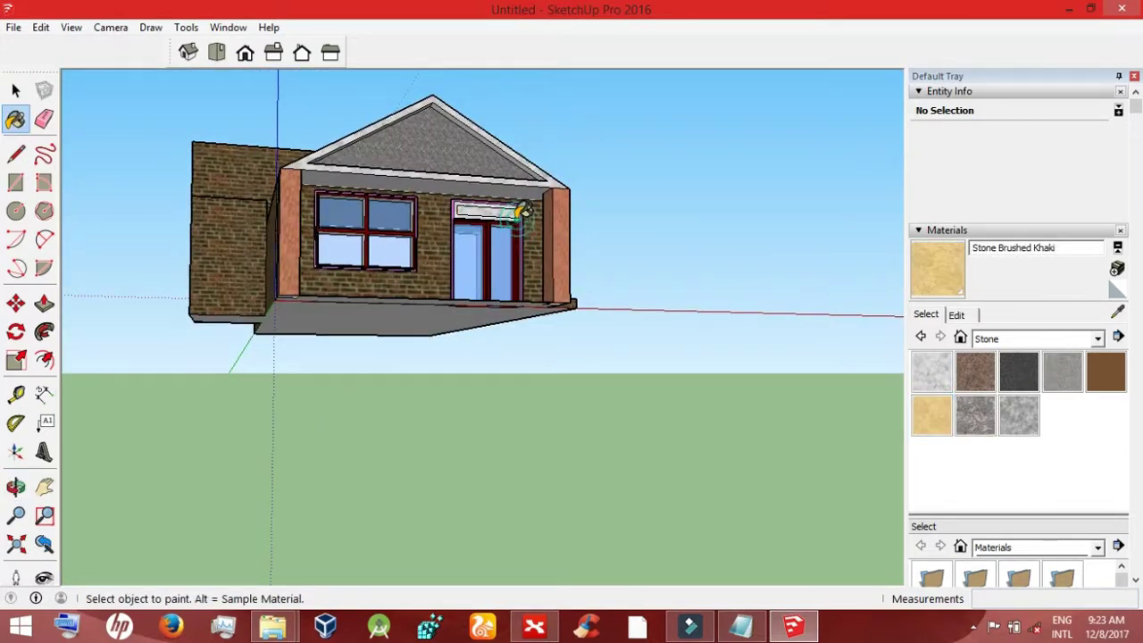
pyautogui.scroll(3, 417, 217)
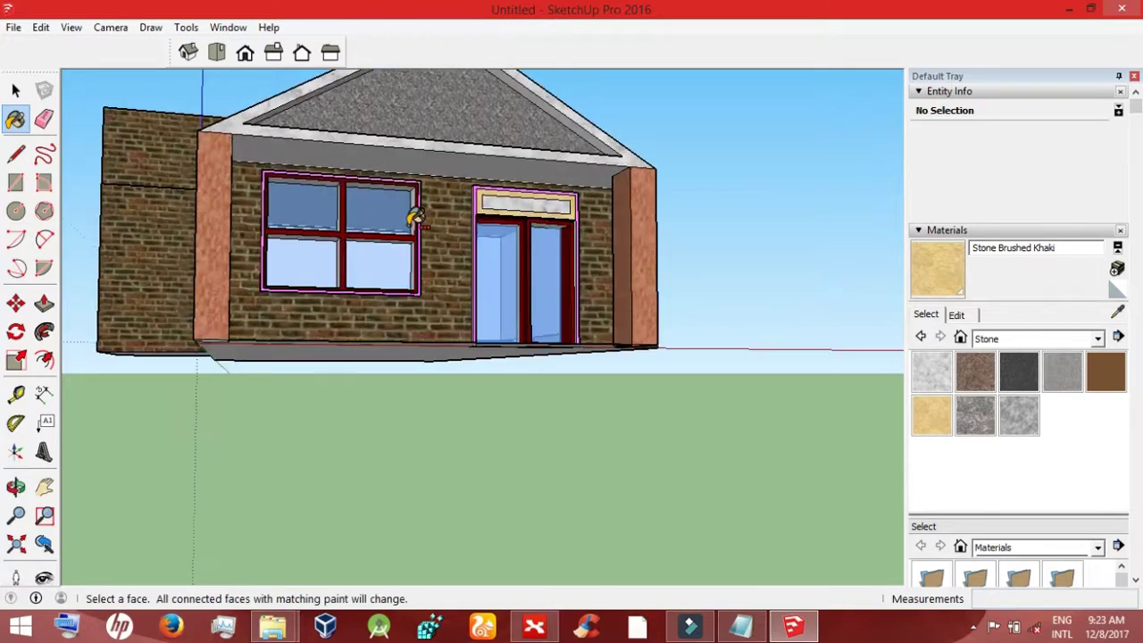
pyautogui.scroll(3, 416, 217)
pyautogui.keyDown('ctrl'); pyautogui.click(574, 302); pyautogui.keyUp('ctrl')
pyautogui.hotkey('ctrl', 'z')
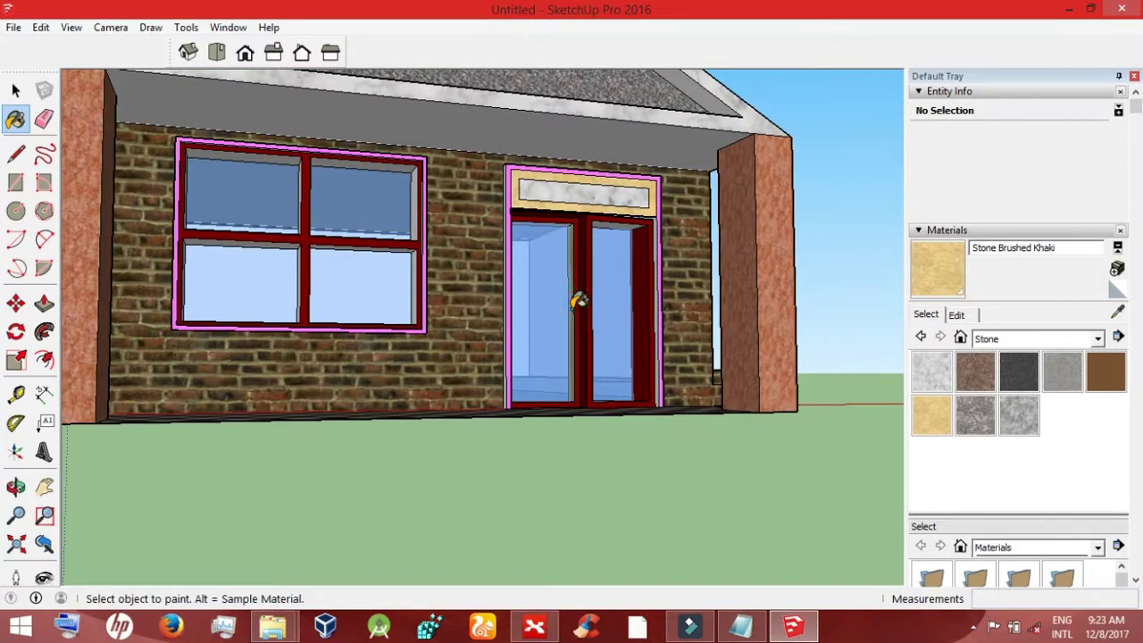
pyautogui.scroll(3, 659, 318)
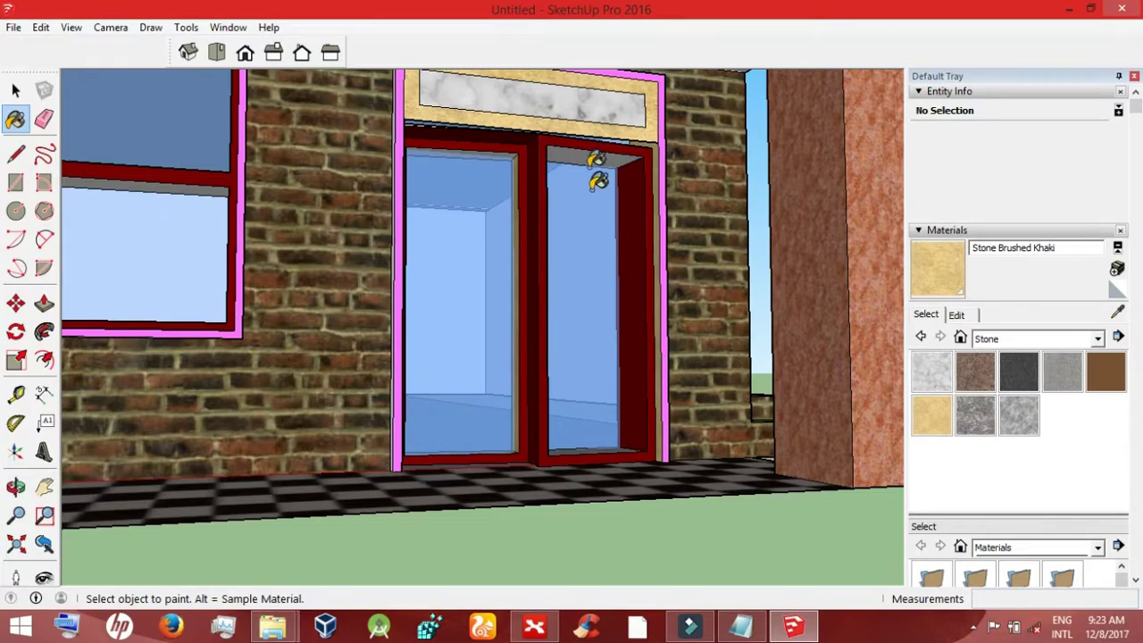
pyautogui.click(638, 354)
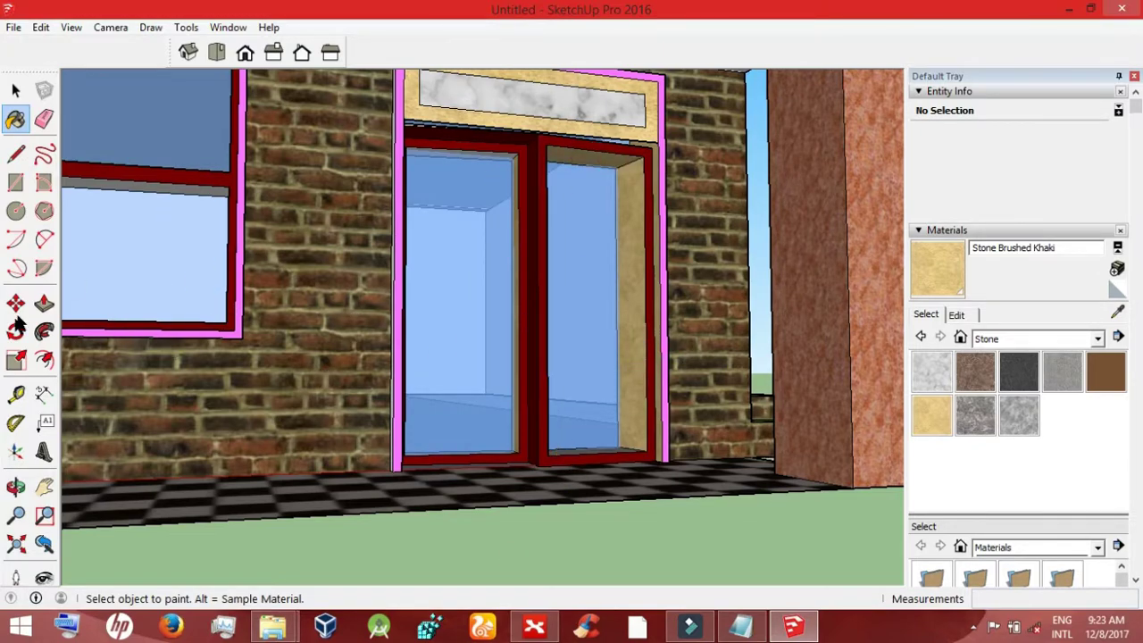
# Step: Paint the left door-frame strip and the window frame's right edge Stone Brushed Khaki
pyautogui.click(15, 487)
pyautogui.moveTo(179, 268); pyautogui.dragTo(286, 275)
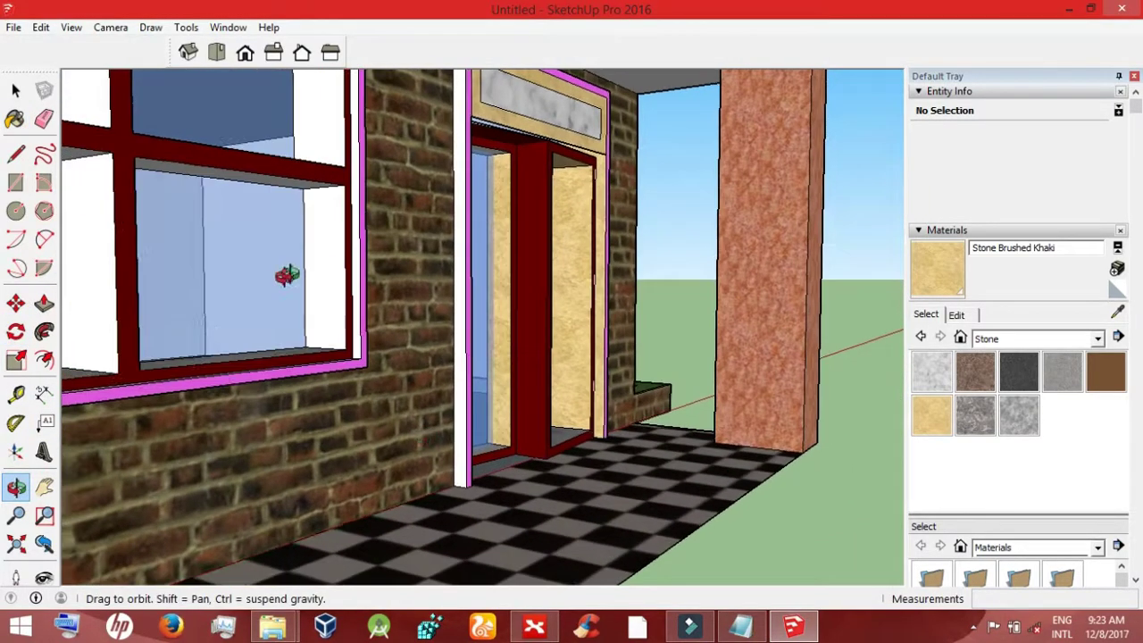
pyautogui.click(931, 415)
pyautogui.click(462, 335)
pyautogui.click(357, 290)
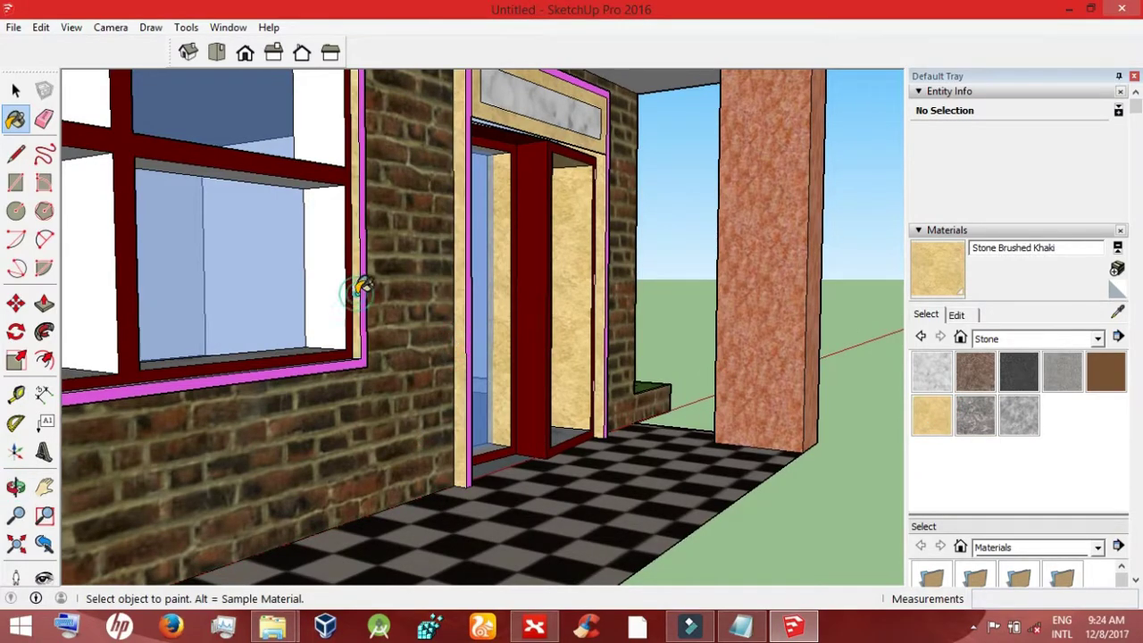
# Step: Paint the door's right panel and left inner strip in Carrera Marble, and the window's bottom frame in khaki
pyautogui.click(16, 487)
pyautogui.moveTo(134, 487)
pyautogui.mouseDown()
pyautogui.moveTo(257, 522)
pyautogui.moveTo(286, 518)
pyautogui.mouseUp()
pyautogui.click(931, 371)
pyautogui.click(564, 308)
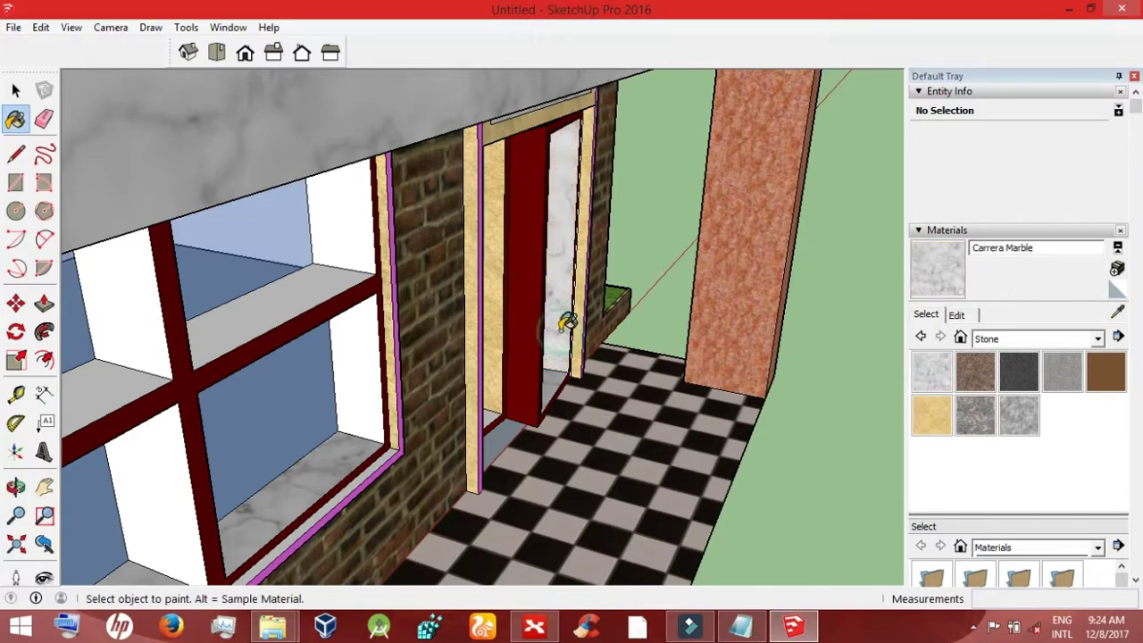
pyautogui.click(502, 189)
pyautogui.click(932, 413)
pyautogui.click(343, 487)
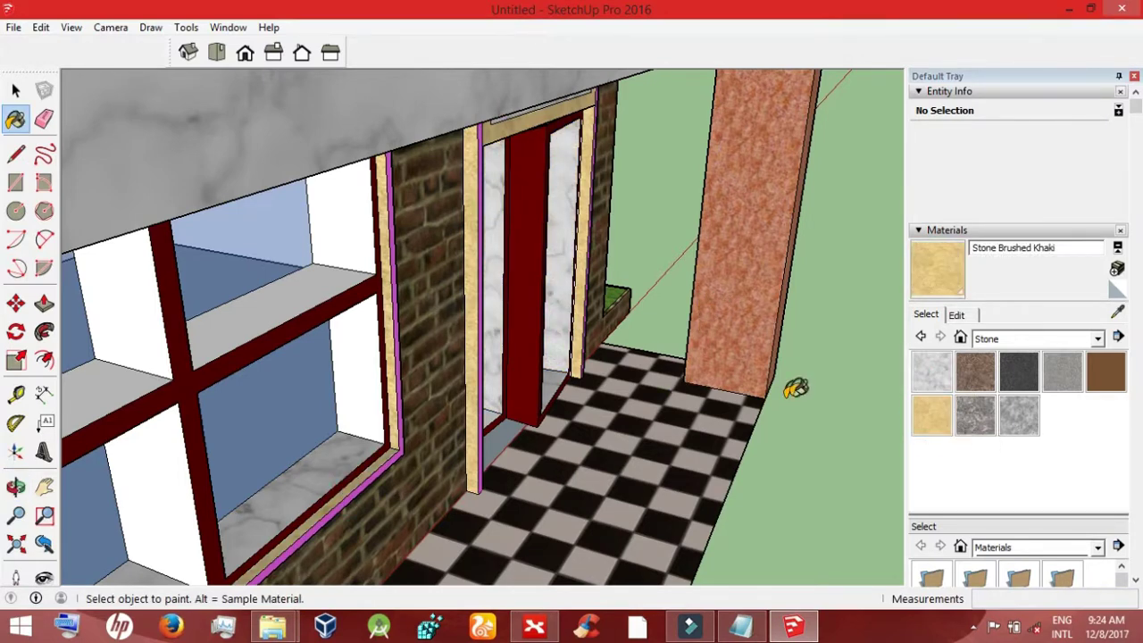
# Step: Line the window's right jamb, upper panels, shelves and lower-left panel with Carrera Marble
pyautogui.click(932, 371)
pyautogui.click(362, 371)
pyautogui.click(348, 232)
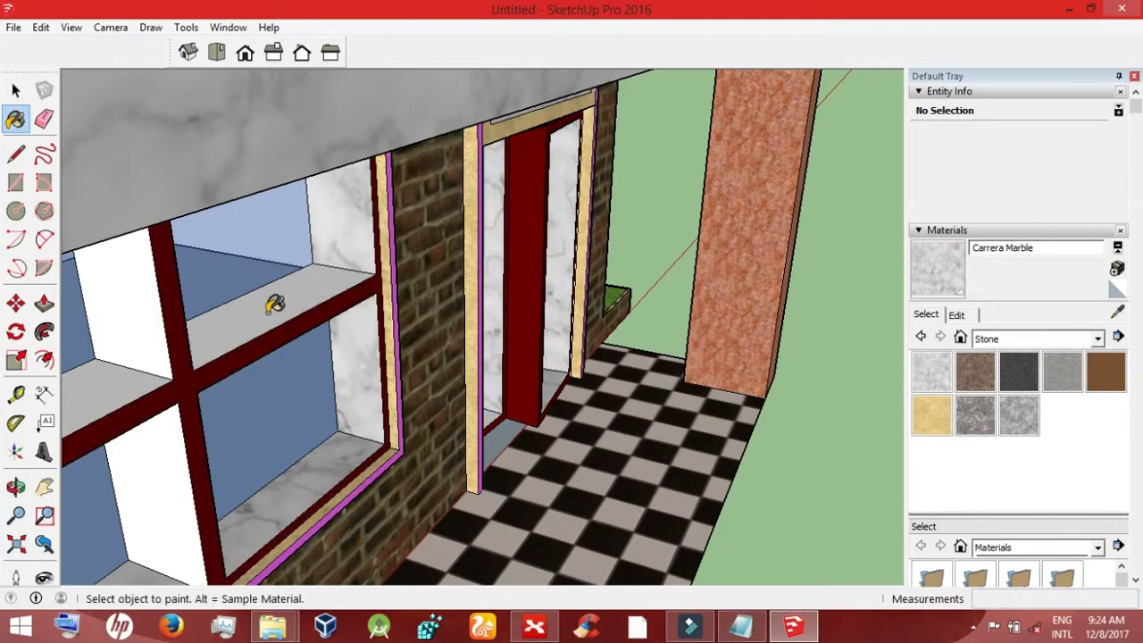
pyautogui.click(270, 301)
pyautogui.click(123, 324)
pyautogui.click(147, 388)
pyautogui.click(192, 496)
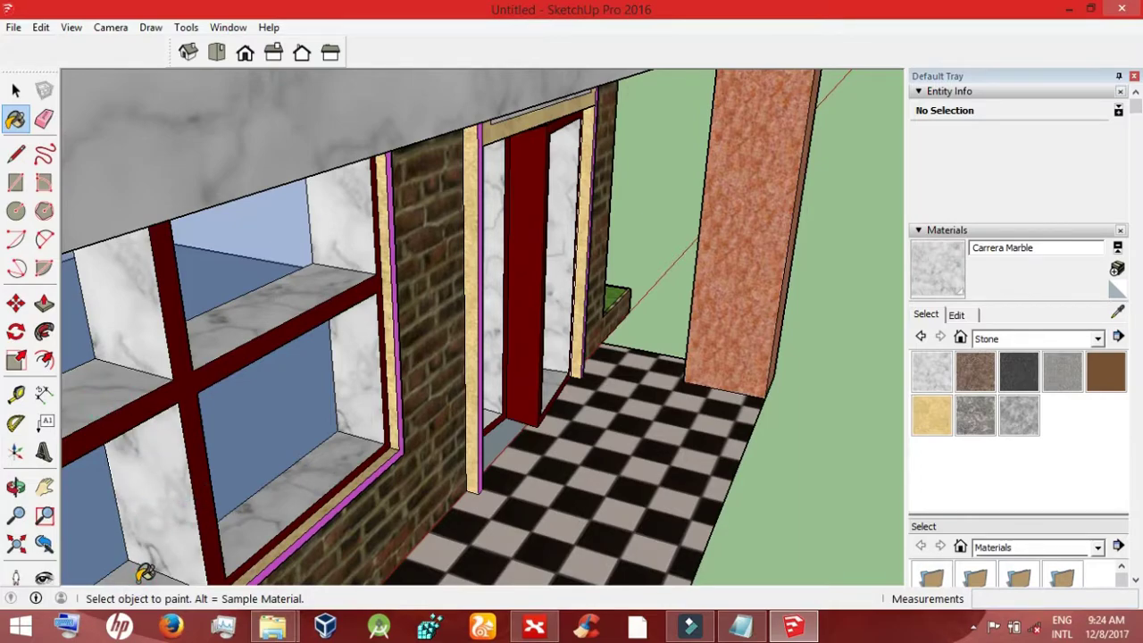
# Step: Paint the white panel, upper trim face and grey triangular face Stone Brushed Khaki
pyautogui.click(15, 486)
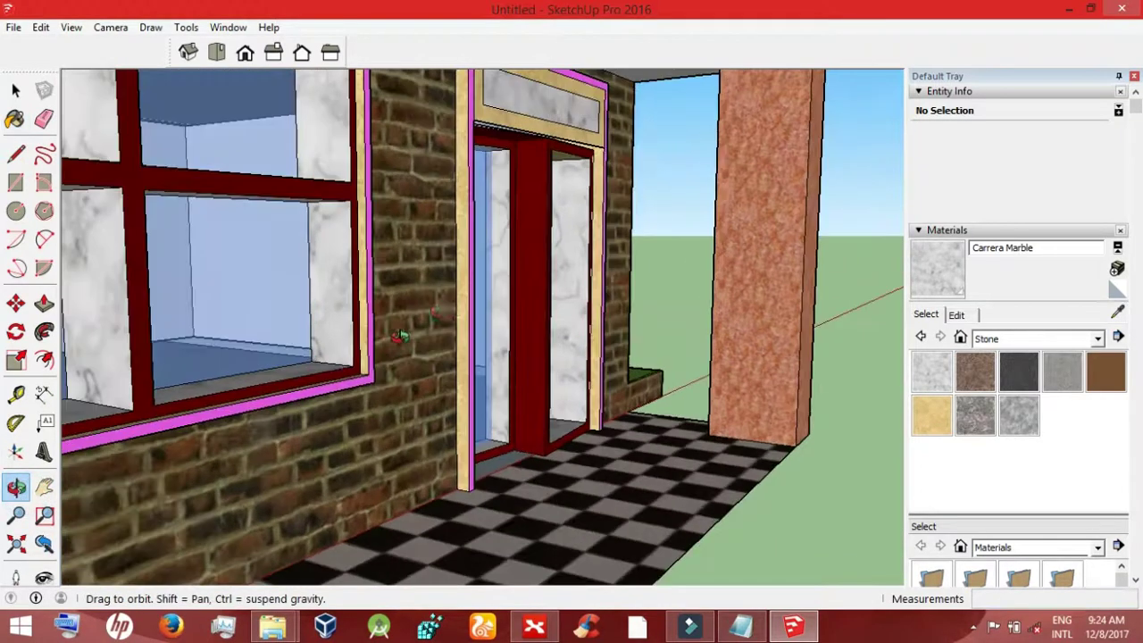
pyautogui.moveTo(402, 340); pyautogui.dragTo(554, 320)
pyautogui.click(931, 415)
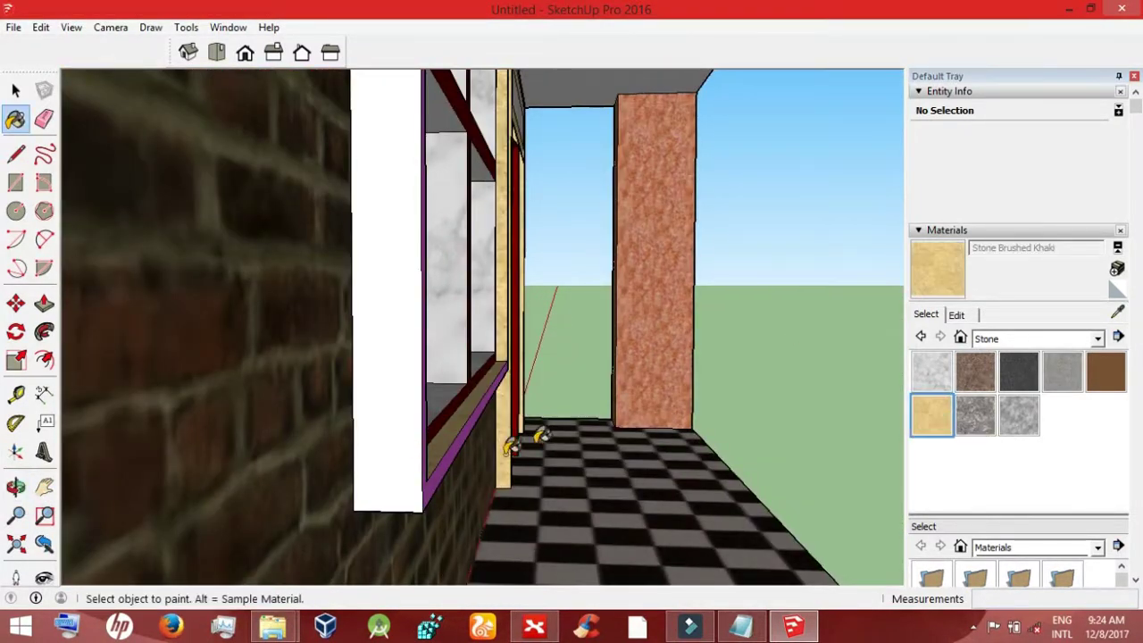
pyautogui.click(388, 447)
pyautogui.click(16, 487)
pyautogui.moveTo(459, 319)
pyautogui.mouseDown()
pyautogui.moveTo(342, 350)
pyautogui.moveTo(87, 273)
pyautogui.moveTo(383, 171)
pyautogui.moveTo(426, 393)
pyautogui.moveTo(422, 378)
pyautogui.mouseUp()
pyautogui.click(932, 415)
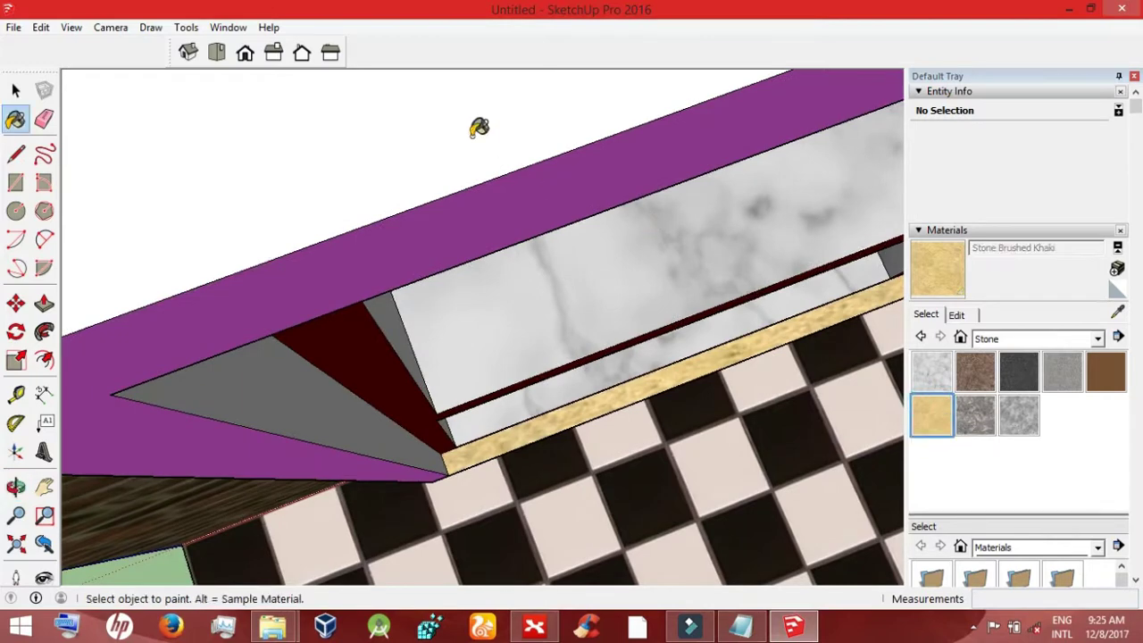
pyautogui.click(477, 125)
pyautogui.click(387, 433)
# Step: Paint the grey inner side of the window box in Carrera Marble
pyautogui.click(16, 487)
pyautogui.moveTo(393, 433)
pyautogui.mouseDown()
pyautogui.moveTo(455, 474)
pyautogui.moveTo(372, 322)
pyautogui.mouseUp()
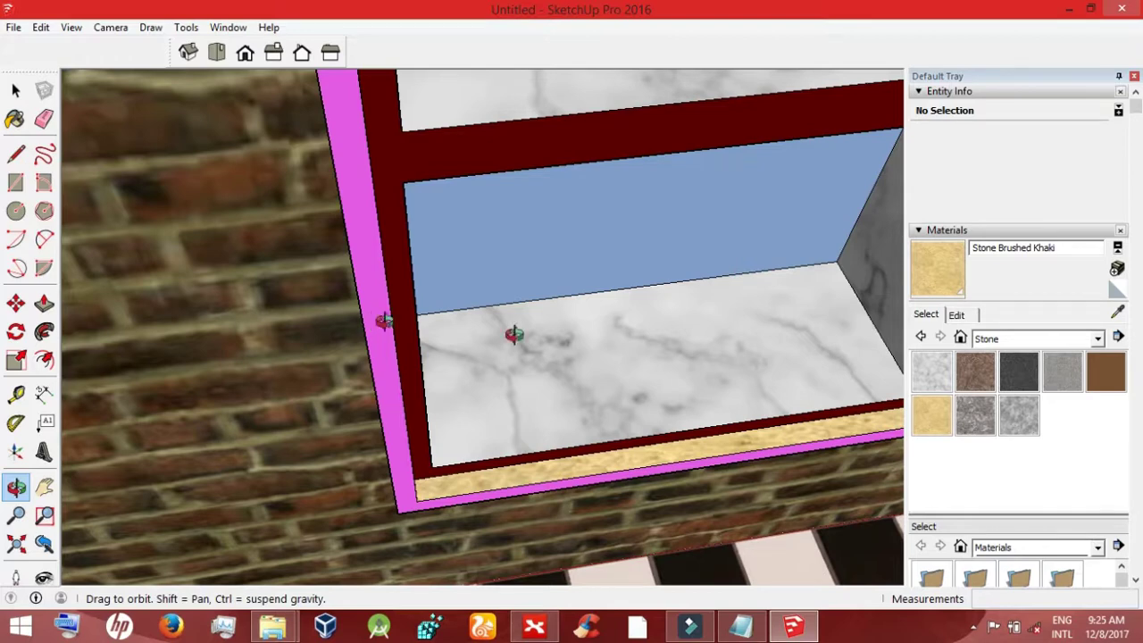
pyautogui.moveTo(515, 334)
pyautogui.mouseDown()
pyautogui.moveTo(421, 327)
pyautogui.moveTo(931, 376)
pyautogui.mouseUp()
pyautogui.click(944, 380)
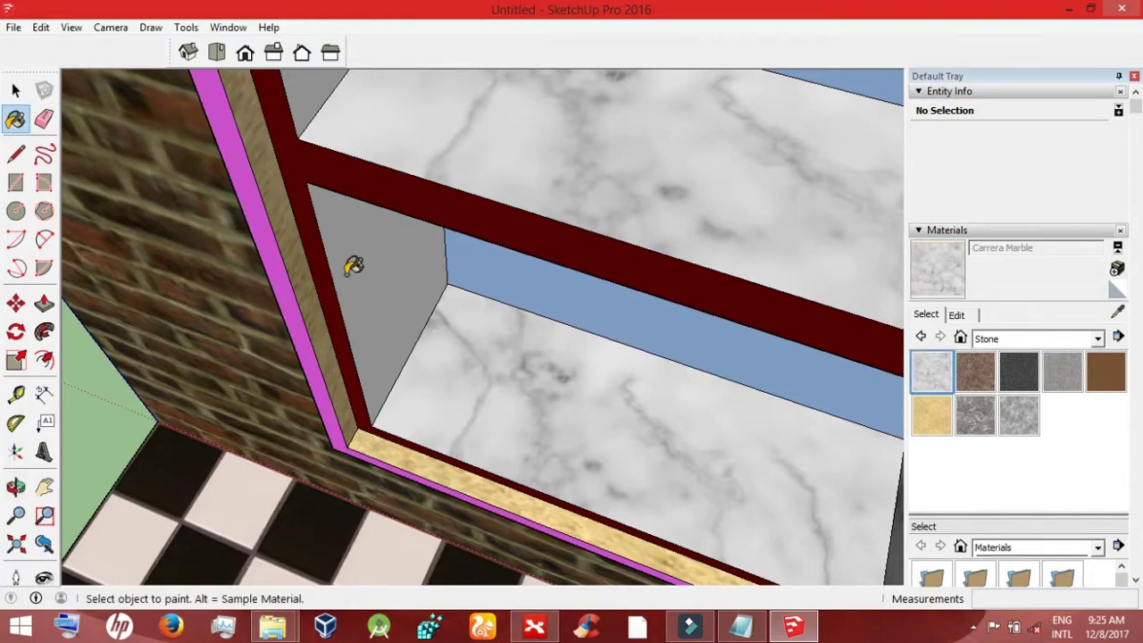
pyautogui.click(366, 268)
pyautogui.click(15, 487)
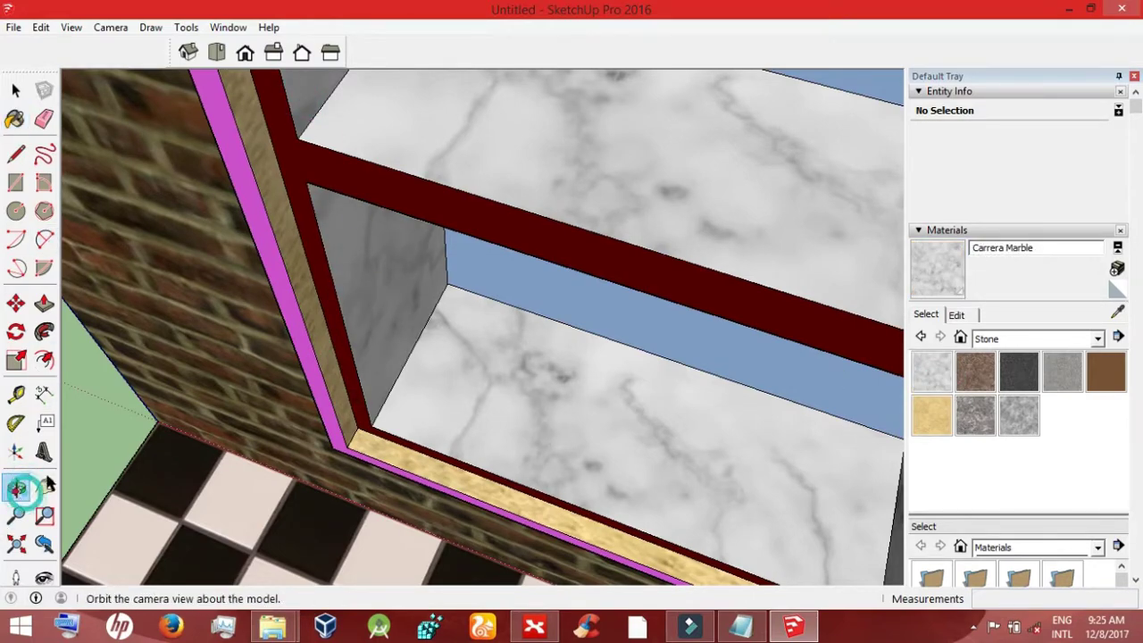
pyautogui.moveTo(464, 464)
pyautogui.mouseDown()
pyautogui.moveTo(556, 471)
pyautogui.moveTo(763, 403)
pyautogui.moveTo(577, 286)
pyautogui.mouseUp()
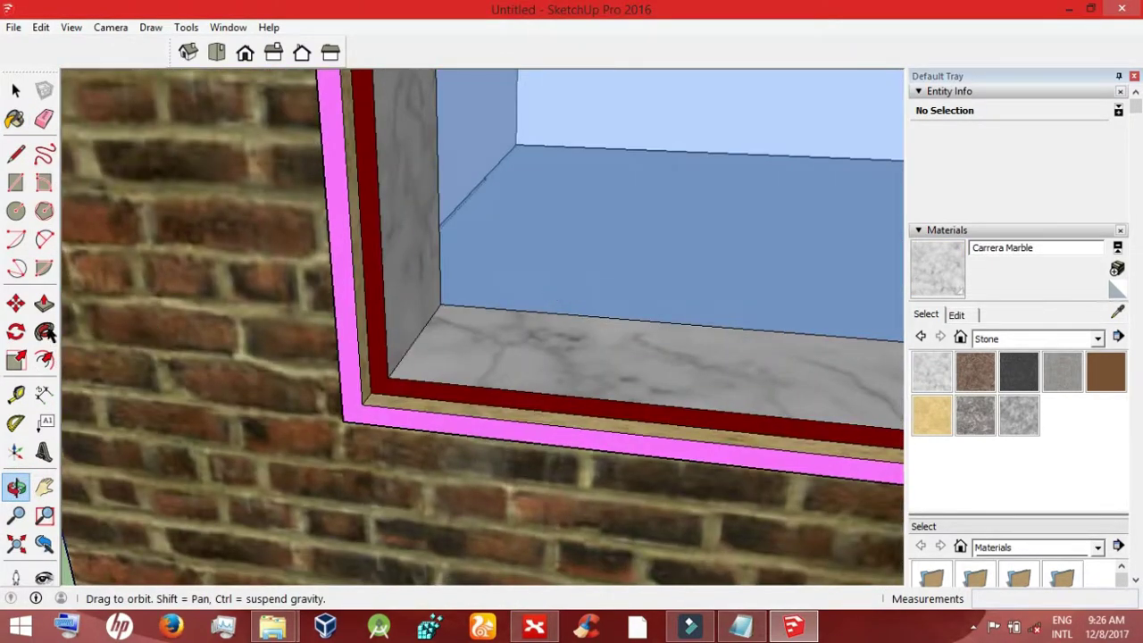
# Step: From the house's right side, paint the left door jamb in Carrera Marble
pyautogui.click(44, 543)
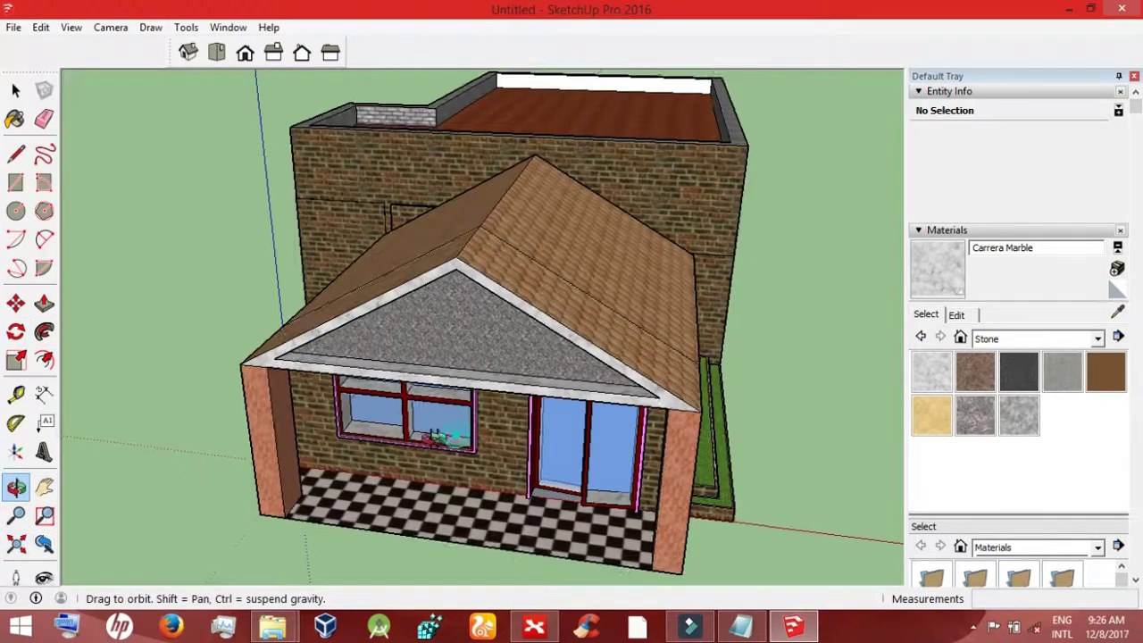
pyautogui.moveTo(444, 435); pyautogui.dragTo(867, 421)
pyautogui.press('b')
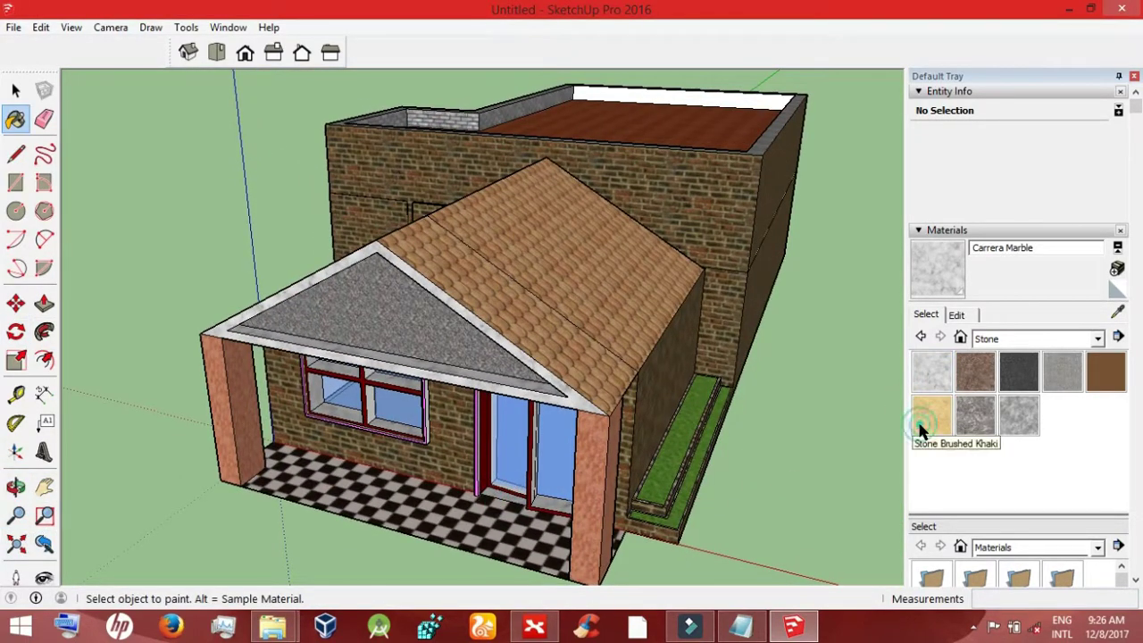
pyautogui.click(921, 426)
pyautogui.scroll(2, 487, 437)
pyautogui.scroll(3, 491, 440)
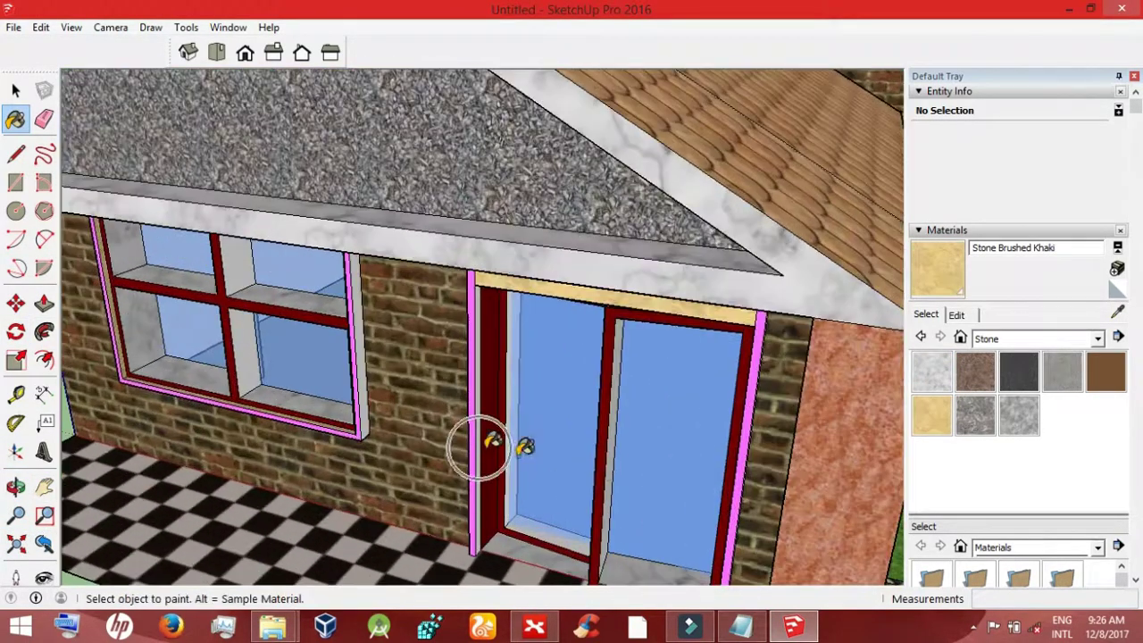
pyautogui.click(945, 384)
pyautogui.click(490, 421)
pyautogui.click(931, 413)
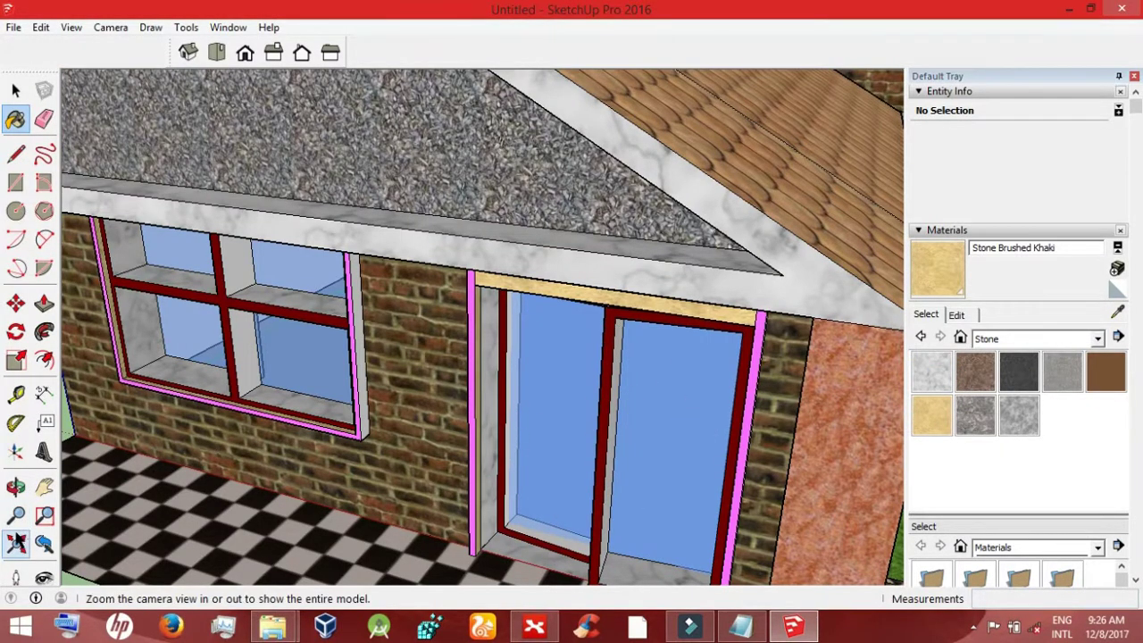
# Step: From the right corner, paint another window face in Carrera Marble
pyautogui.click(15, 487)
pyautogui.moveTo(387, 428); pyautogui.dragTo(505, 386)
pyautogui.moveTo(332, 404); pyautogui.dragTo(846, 461)
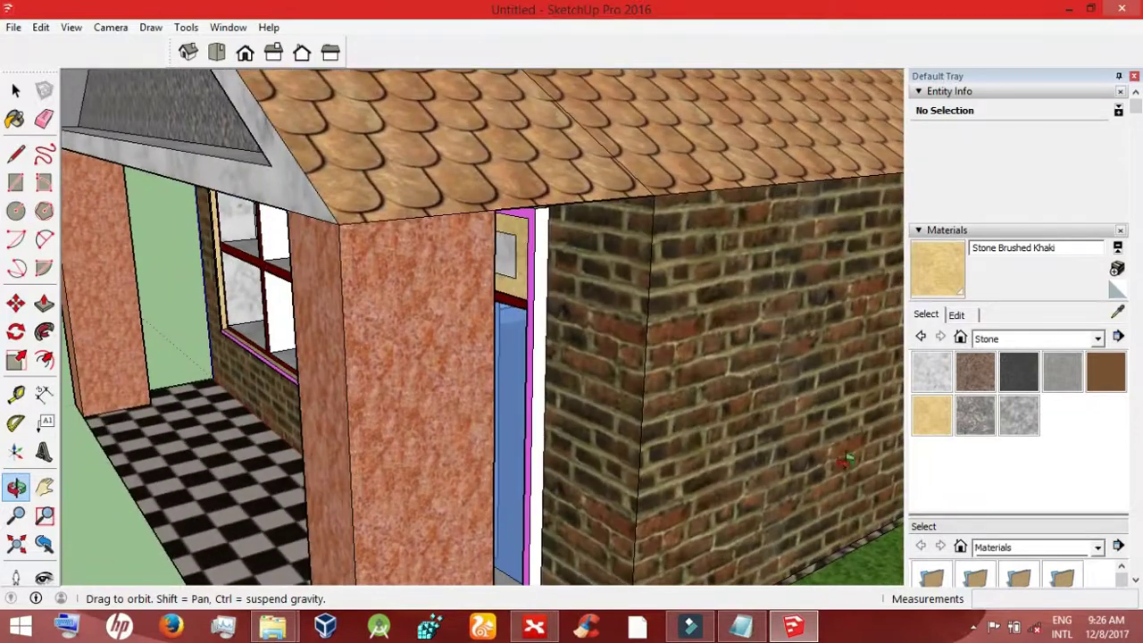
pyautogui.press('b')
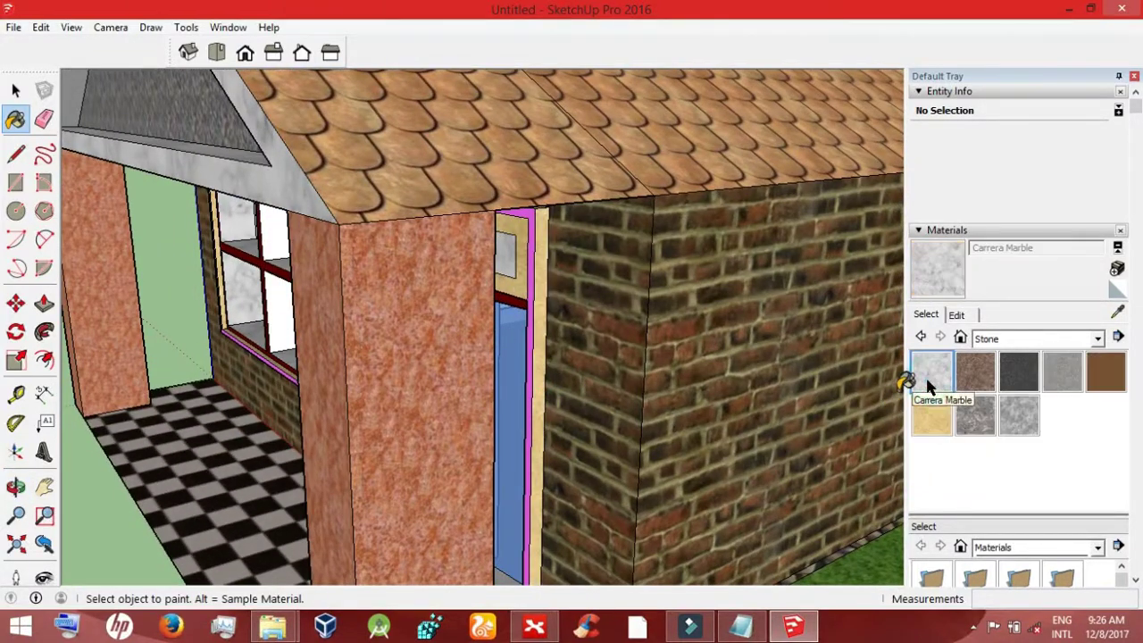
pyautogui.click(279, 325)
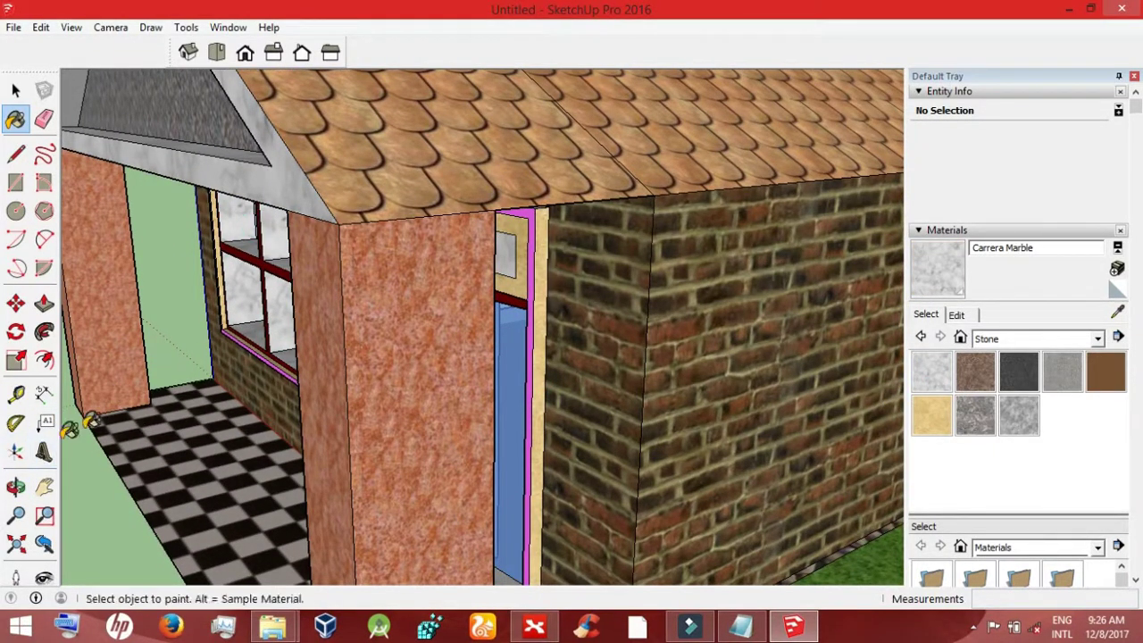
# Step: Paint the white window trim Stone Brushed Khaki and the right door jamb Carrera Marble
pyautogui.moveTo(72, 427); pyautogui.dragTo(536, 402, button='middle')
pyautogui.click(931, 415)
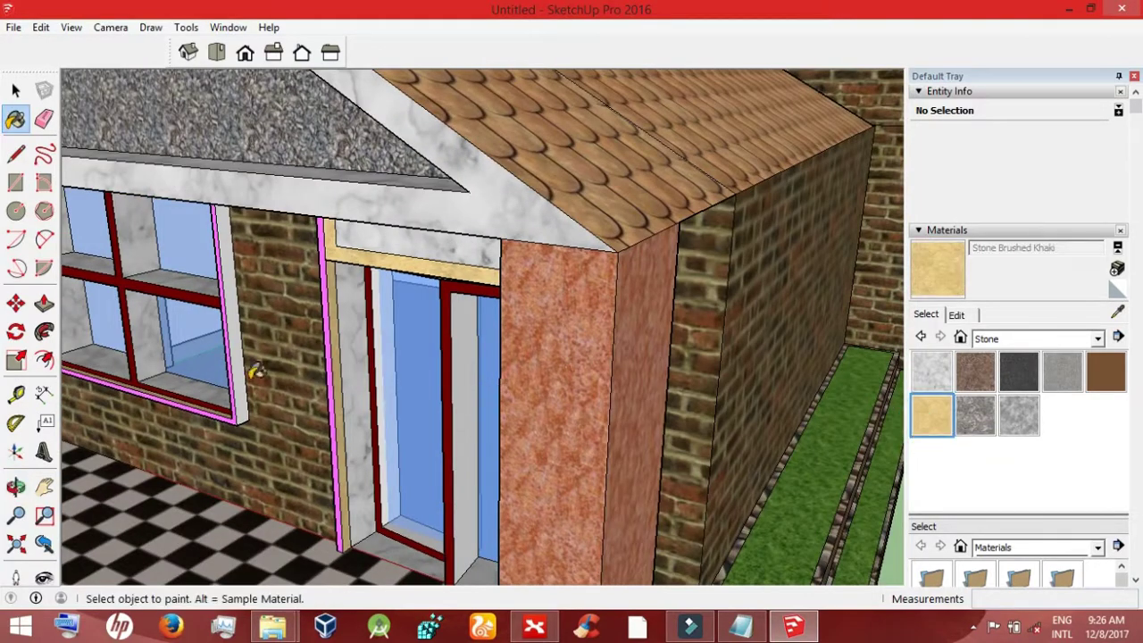
pyautogui.click(252, 373)
pyautogui.click(931, 371)
pyautogui.click(469, 393)
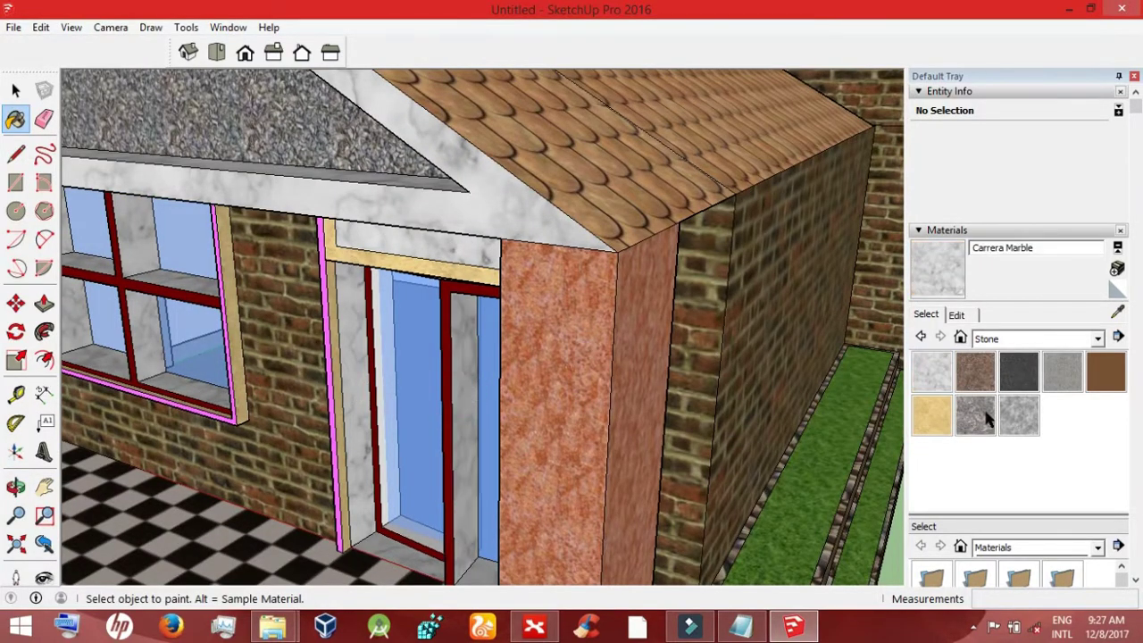
# Step: Paint the lintel above the front door Granite Brown
pyautogui.click(937, 418)
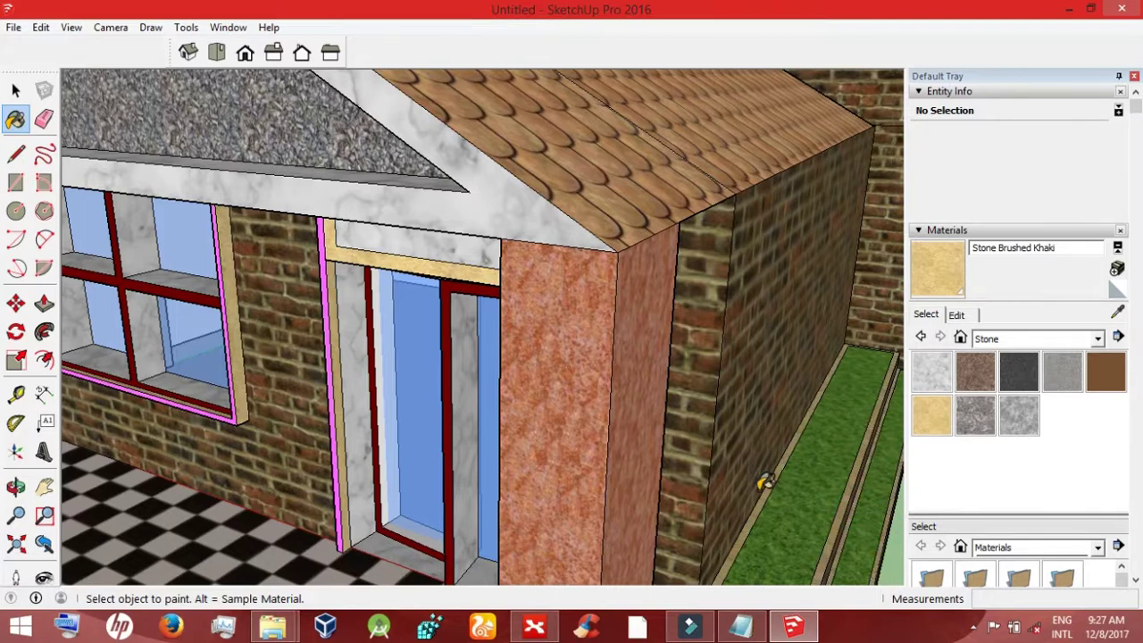
pyautogui.click(975, 370)
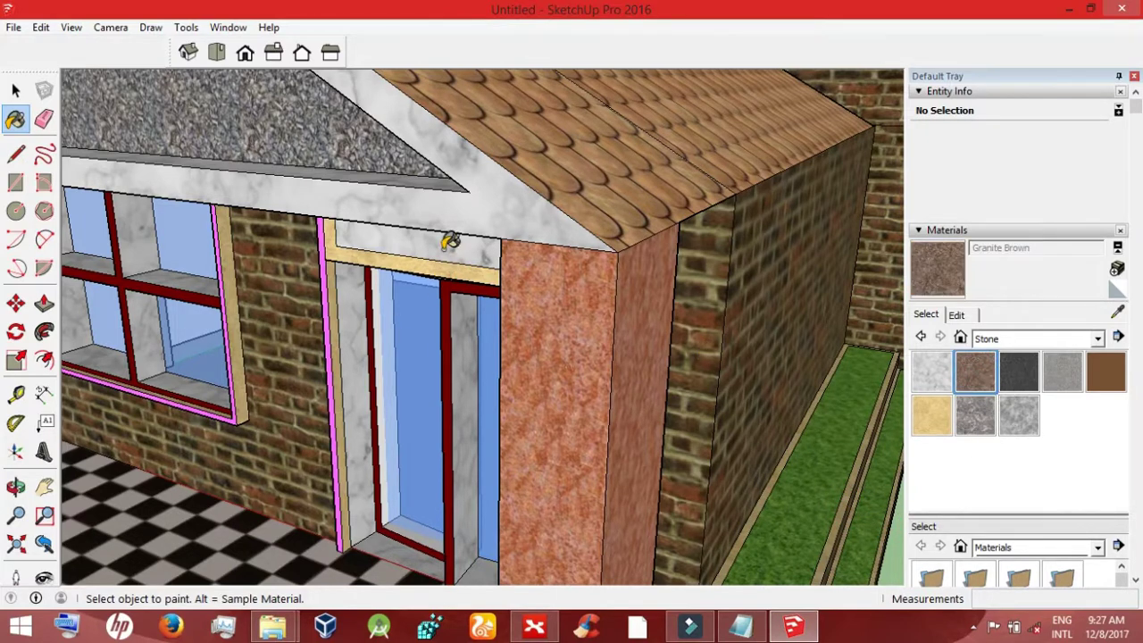
pyautogui.click(449, 239)
pyautogui.click(16, 91)
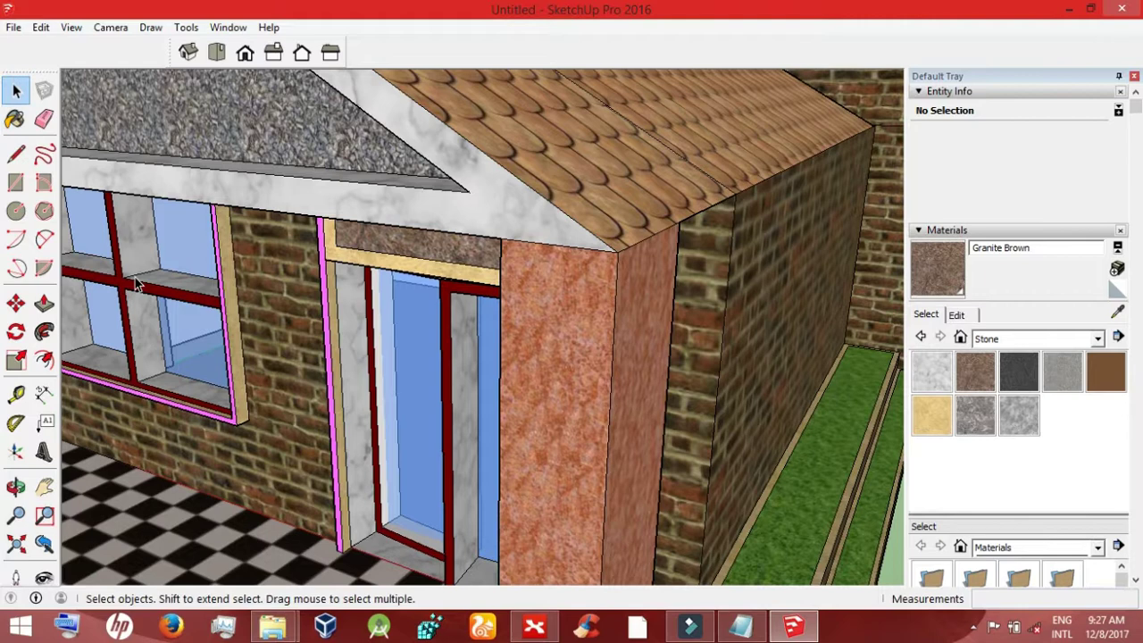
# Step: Paint the strip beside the door khaki, leave the door pane unchanged, and zoom out to the whole house
pyautogui.click(924, 412)
pyautogui.click(390, 367)
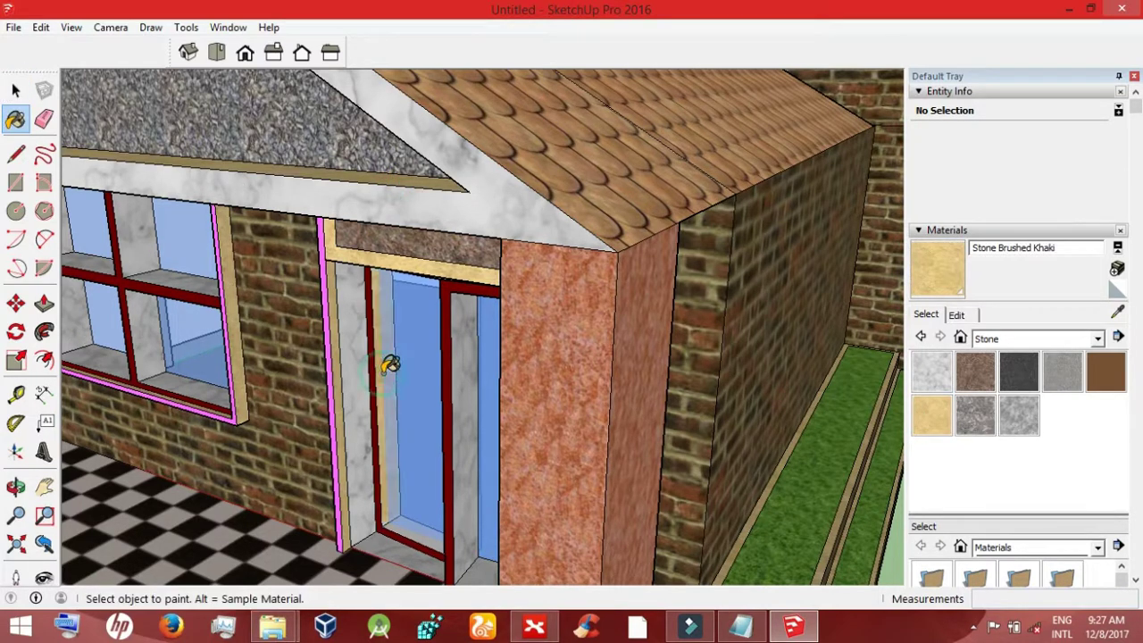
pyautogui.click(931, 373)
pyautogui.click(419, 511)
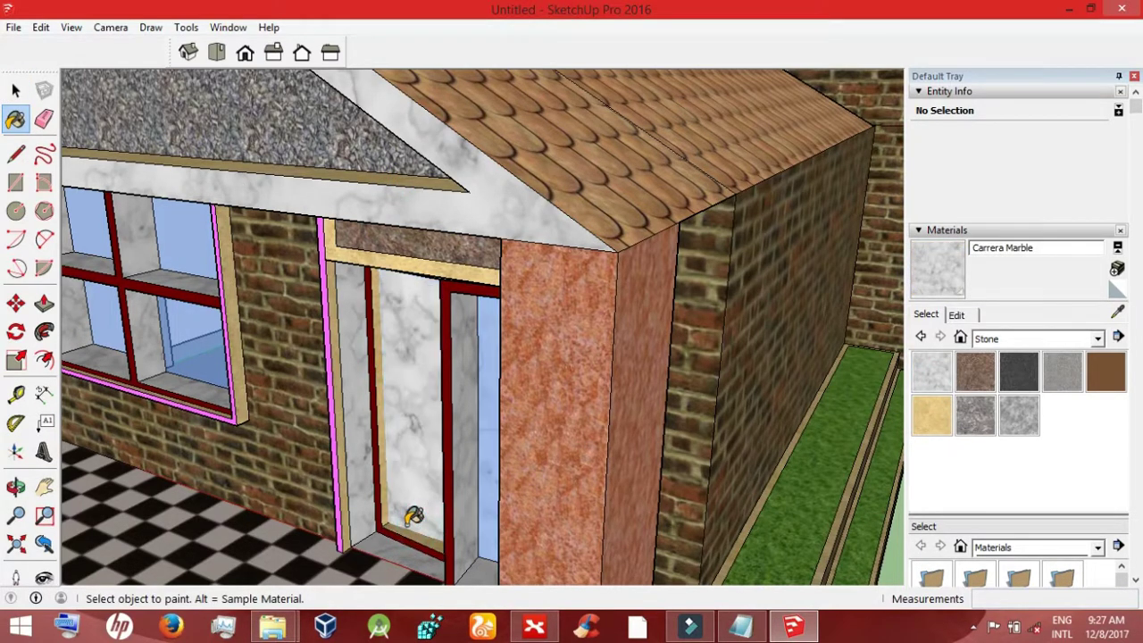
pyautogui.hotkey('ctrl', 'z')
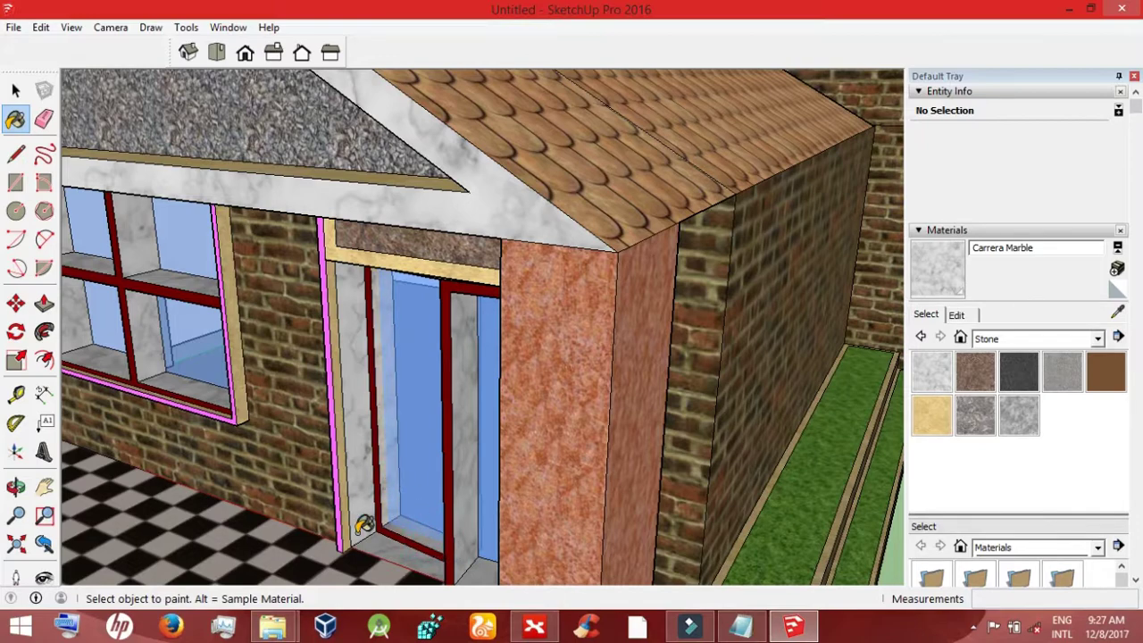
pyautogui.click(15, 543)
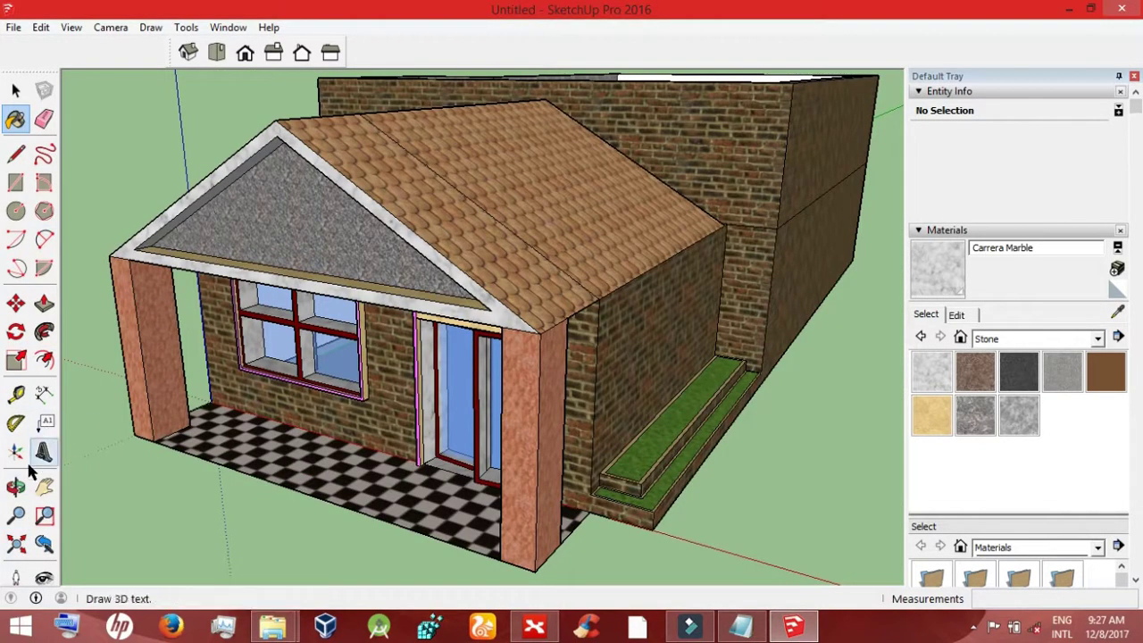
# Step: Push in the inner faces of the left and right porch pillars to thin them
pyautogui.click(17, 487)
pyautogui.moveTo(150, 511); pyautogui.dragTo(85, 486)
pyautogui.click(42, 305)
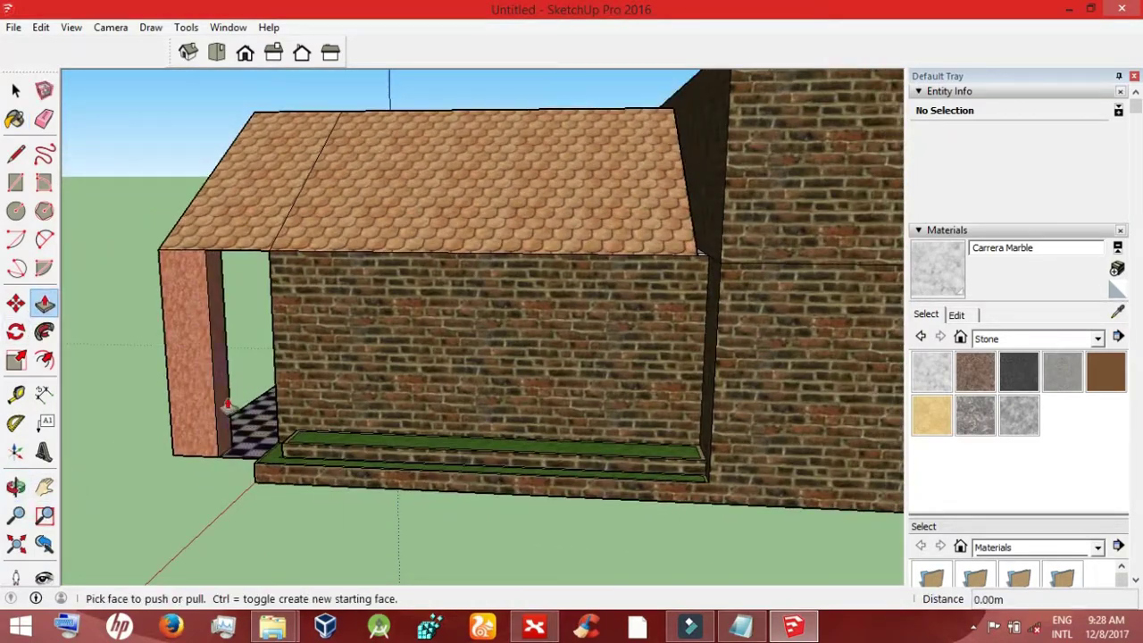
pyautogui.click(212, 397)
pyautogui.click(201, 400)
pyautogui.moveTo(35, 427); pyautogui.dragTo(65, 495, button='middle')
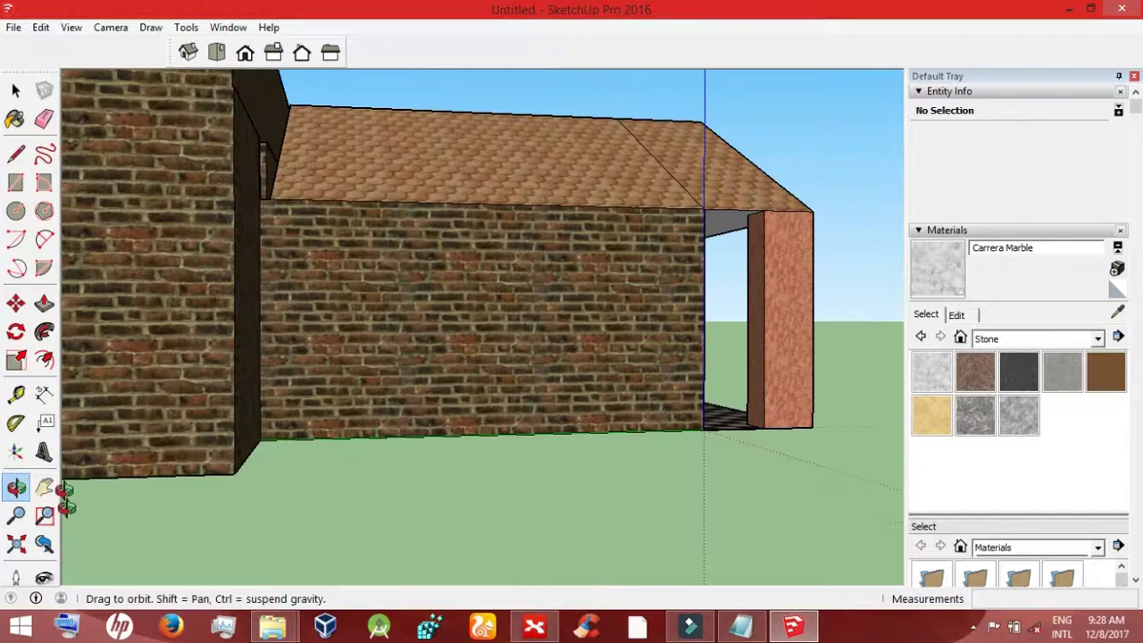
pyautogui.click(44, 304)
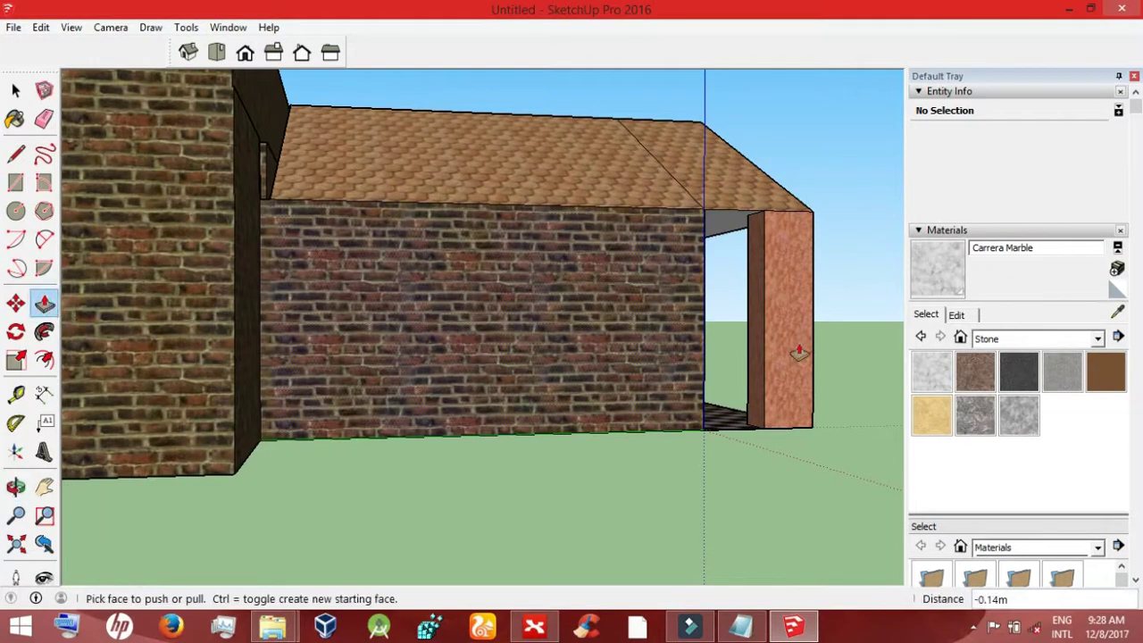
pyautogui.click(758, 352)
# Step: Paint the grey inner face of the side opening Stone Vein Gray and orbit to an overview
pyautogui.click(16, 487)
pyautogui.moveTo(664, 391); pyautogui.dragTo(723, 320)
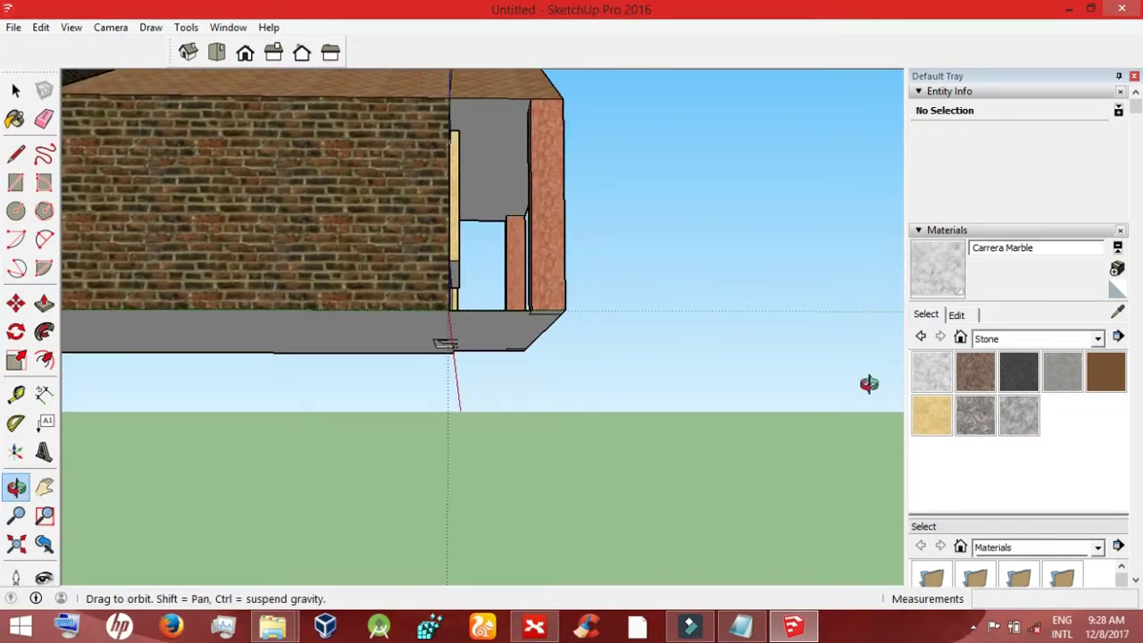
pyautogui.click(1019, 415)
pyautogui.click(495, 182)
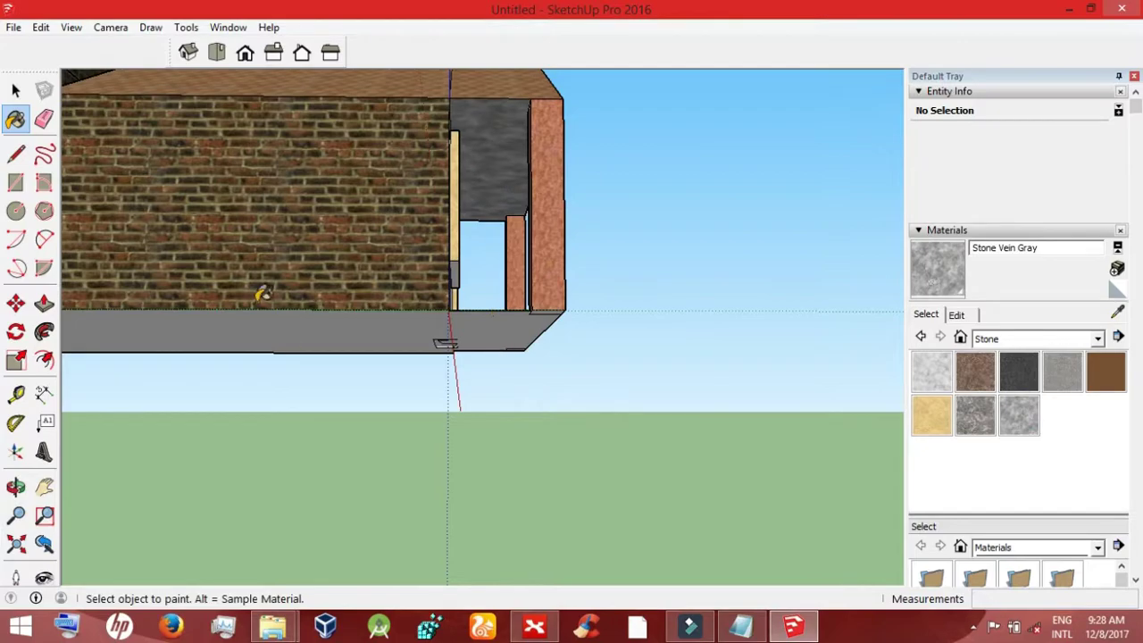
pyautogui.click(16, 487)
pyautogui.moveTo(142, 536)
pyautogui.mouseDown()
pyautogui.moveTo(206, 471)
pyautogui.moveTo(592, 474)
pyautogui.moveTo(617, 413)
pyautogui.moveTo(634, 451)
pyautogui.moveTo(620, 485)
pyautogui.moveTo(733, 442)
pyautogui.moveTo(476, 435)
pyautogui.moveTo(125, 275)
pyautogui.mouseUp()
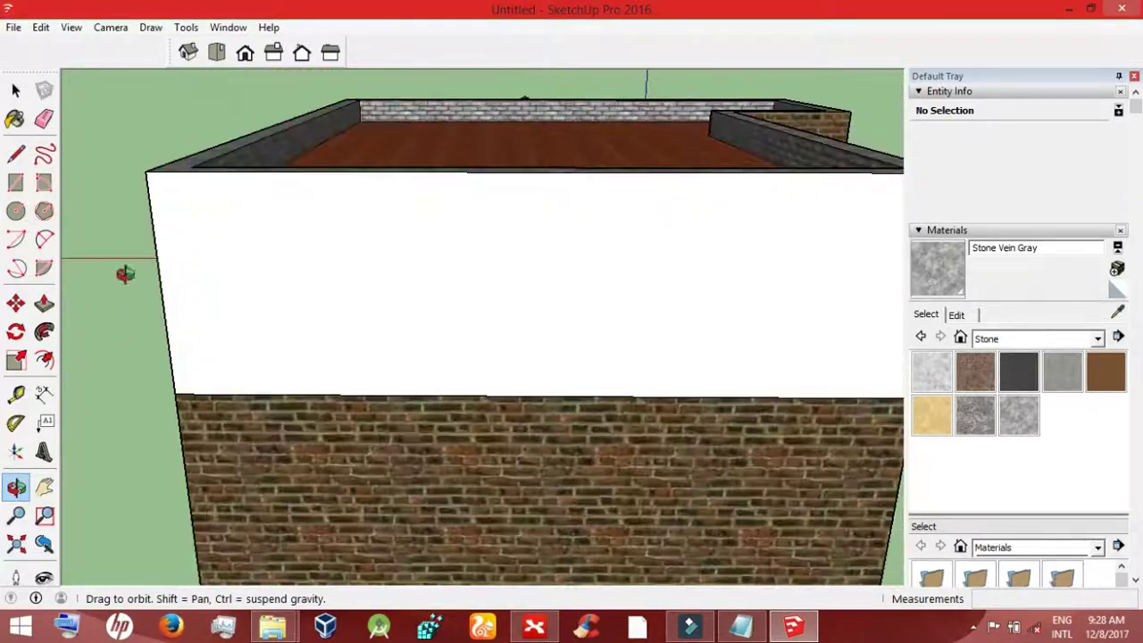
# Step: Paint the rear block's white wall with Brick Rough Dark
pyautogui.click(1098, 338)
pyautogui.click(1000, 369)
pyautogui.click(975, 414)
pyautogui.click(516, 366)
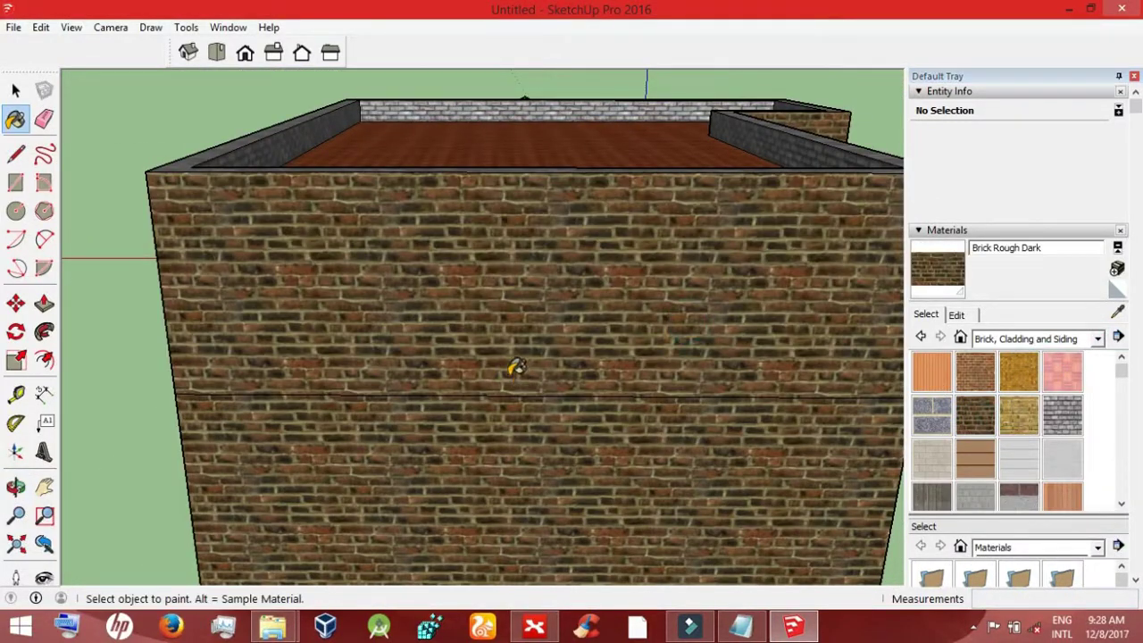
# Step: Paint the left wall face with Brick Tumbled, viewed from above the roof
pyautogui.click(15, 485)
pyautogui.moveTo(81, 482); pyautogui.dragTo(931, 419)
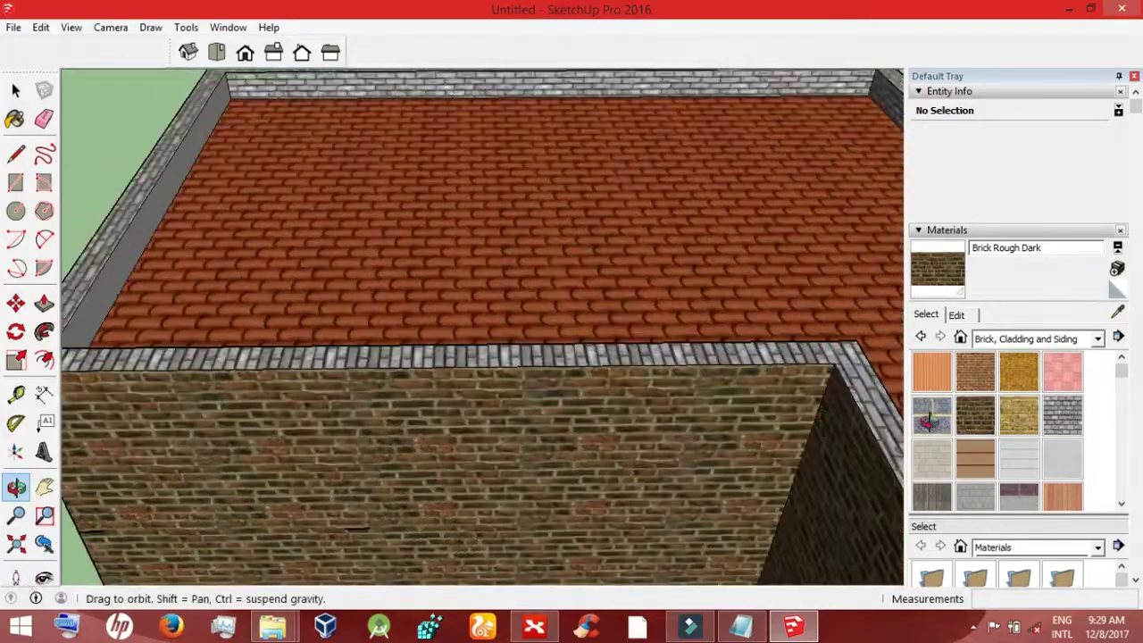
pyautogui.click(930, 419)
pyautogui.click(123, 297)
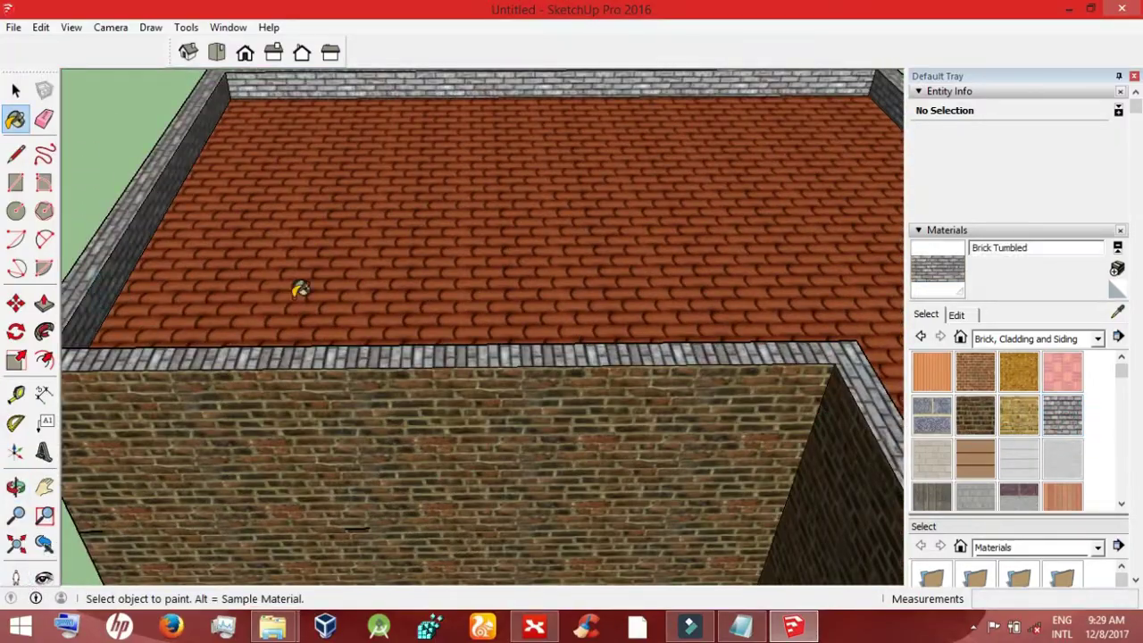
pyautogui.click(15, 486)
pyautogui.moveTo(80, 483)
pyautogui.mouseDown()
pyautogui.moveTo(14, 444)
pyautogui.moveTo(32, 413)
pyautogui.mouseUp()
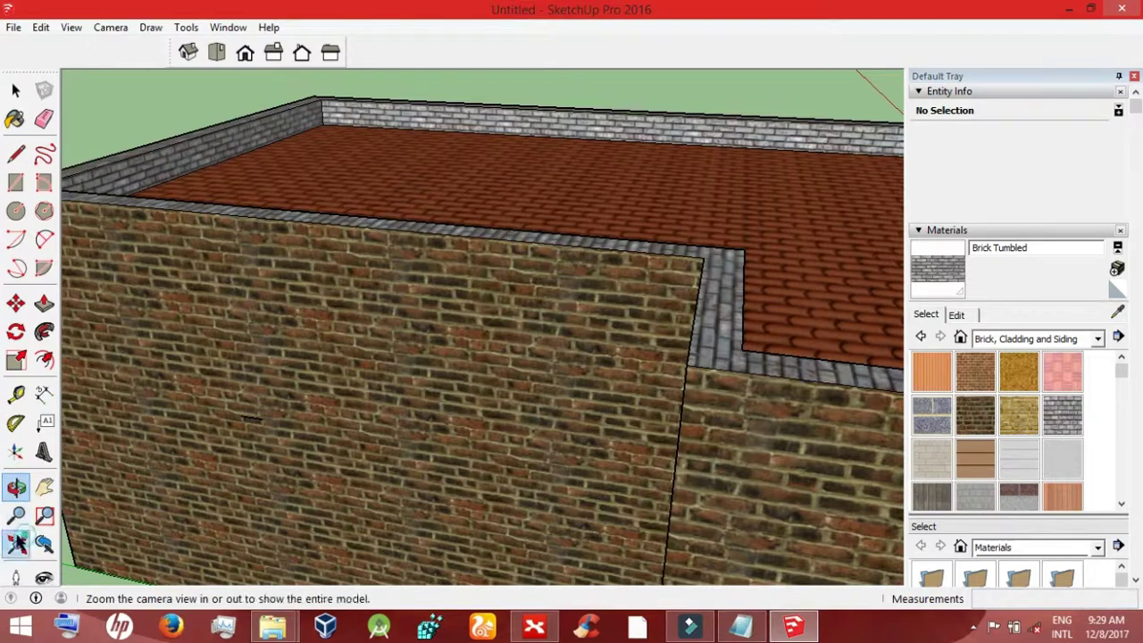
# Step: Fit the whole house in view and inspect the roof edges from a front-corner angle
pyautogui.click(15, 543)
pyautogui.moveTo(729, 456)
pyautogui.mouseDown()
pyautogui.moveTo(451, 447)
pyautogui.moveTo(416, 470)
pyautogui.mouseUp()
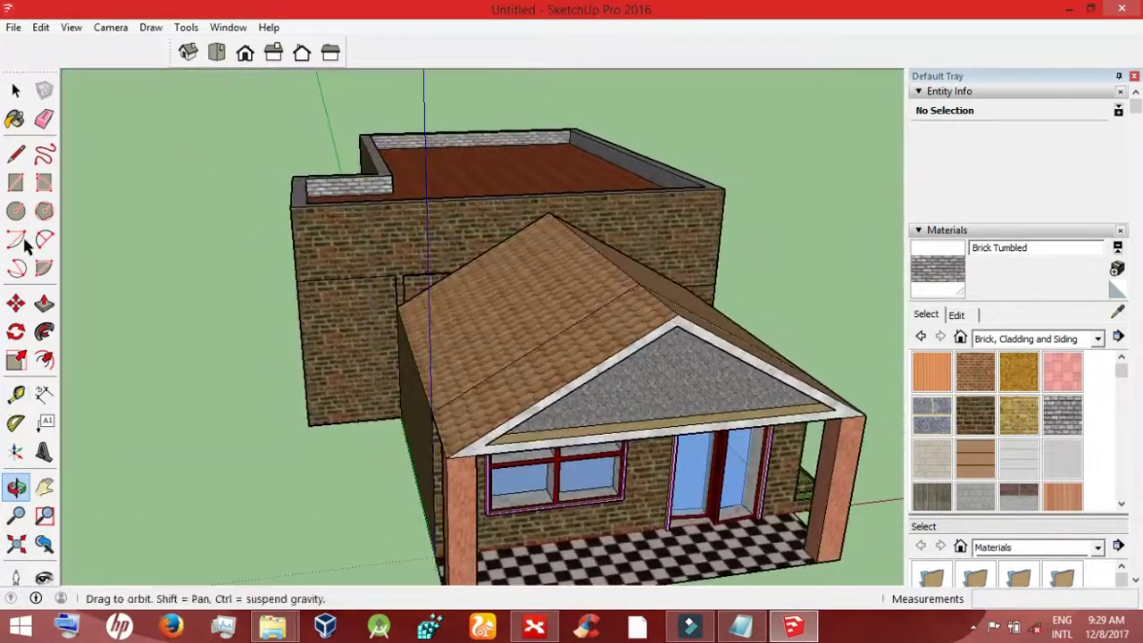
pyautogui.click(16, 90)
pyautogui.click(520, 354)
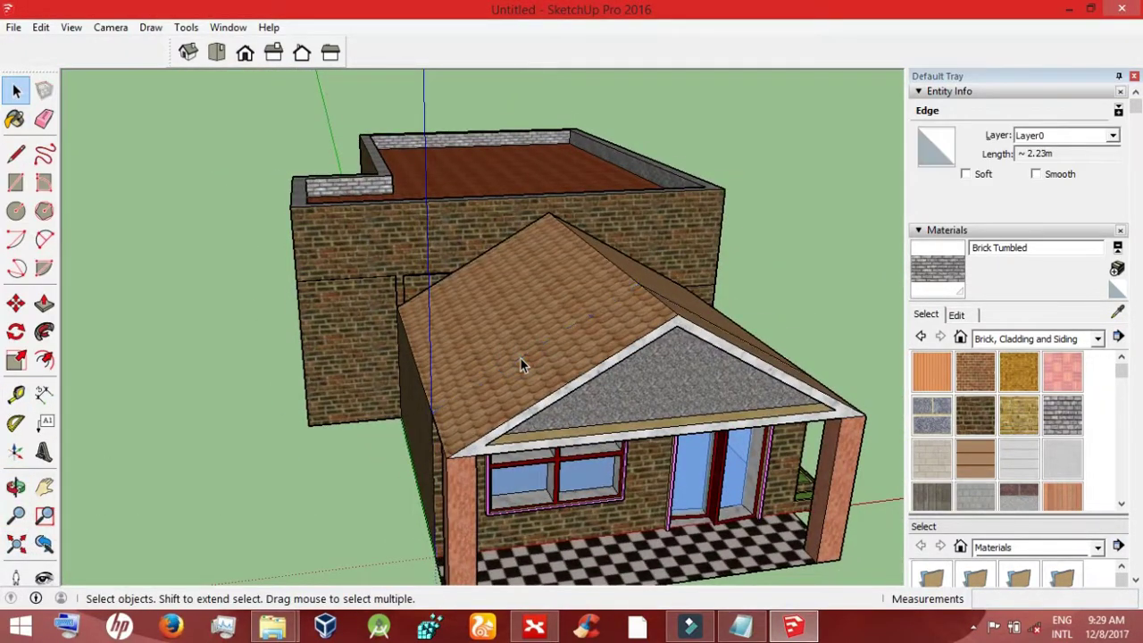
pyautogui.click(674, 308)
pyautogui.click(582, 421)
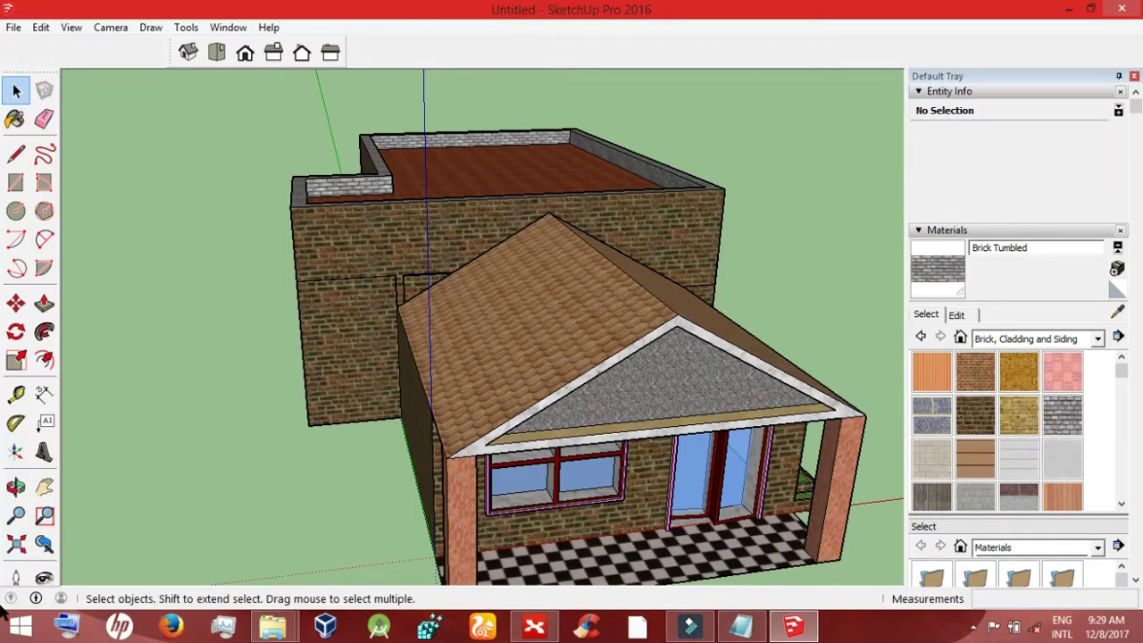
pyautogui.click(15, 487)
pyautogui.moveTo(134, 482)
pyautogui.mouseDown()
pyautogui.moveTo(331, 467)
pyautogui.moveTo(122, 438)
pyautogui.mouseUp()
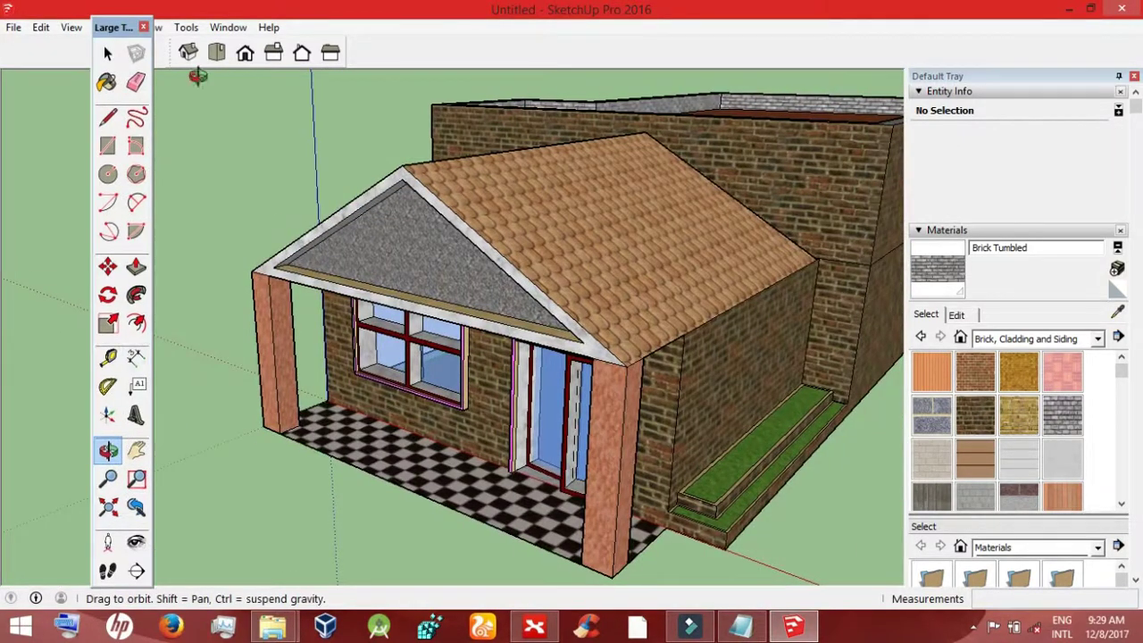
# Step: Dock the floating toolbar and bring the camera up to the brick wall at eye height
pyautogui.doubleClick(116, 27)
pyautogui.moveTo(408, 219)
pyautogui.mouseDown()
pyautogui.moveTo(255, 248)
pyautogui.moveTo(407, 310)
pyautogui.moveTo(114, 297)
pyautogui.mouseUp()
pyautogui.click(17, 547)
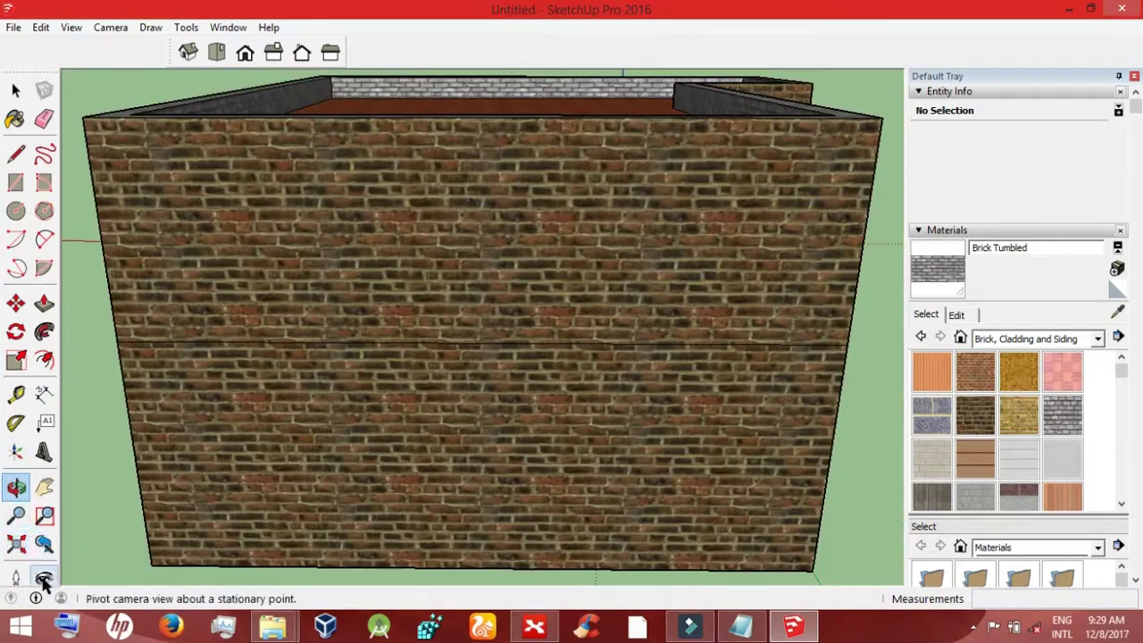
pyautogui.click(44, 581)
pyautogui.moveTo(485, 301); pyautogui.dragTo(327, 357)
pyautogui.click(16, 577)
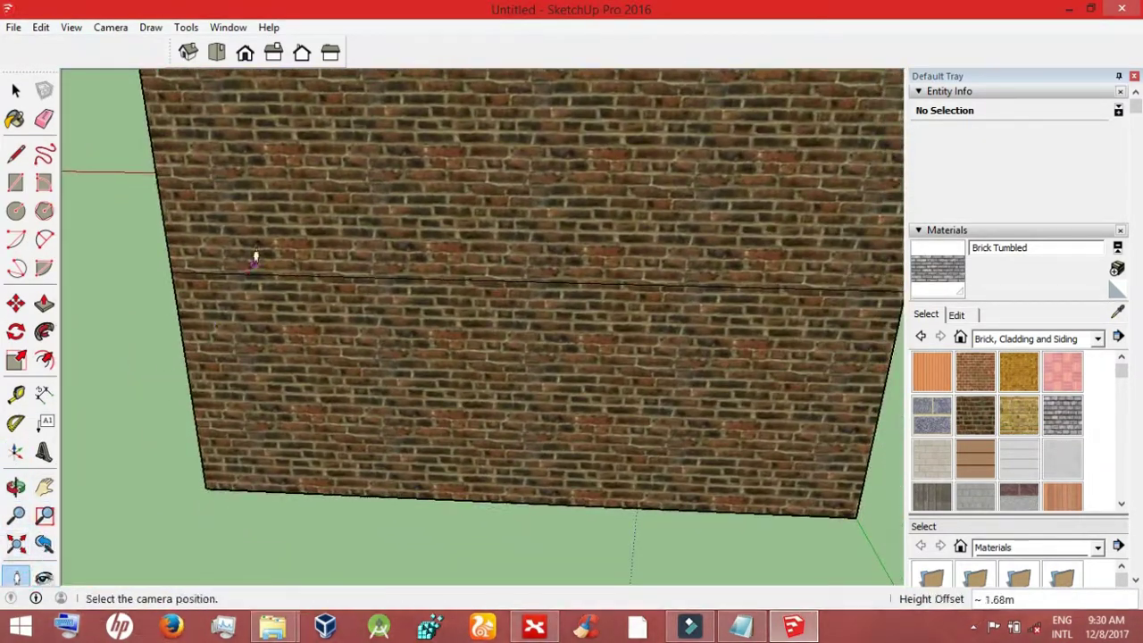
pyautogui.click(254, 258)
pyautogui.moveTo(441, 298); pyautogui.dragTo(344, 340)
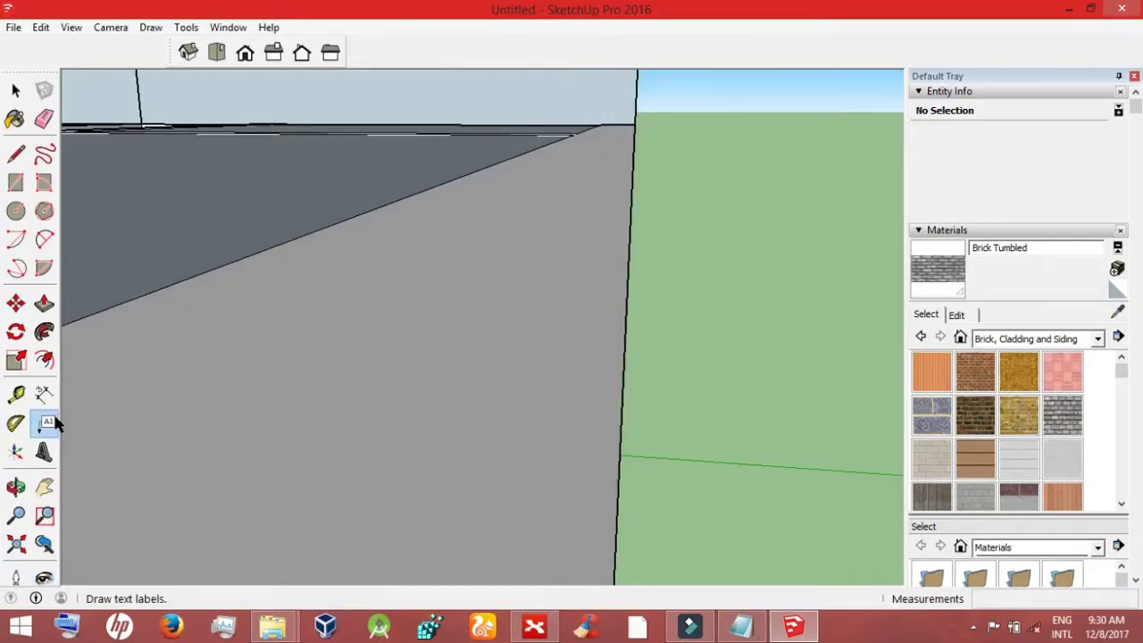
pyautogui.click(44, 579)
pyautogui.moveTo(377, 455); pyautogui.dragTo(773, 232)
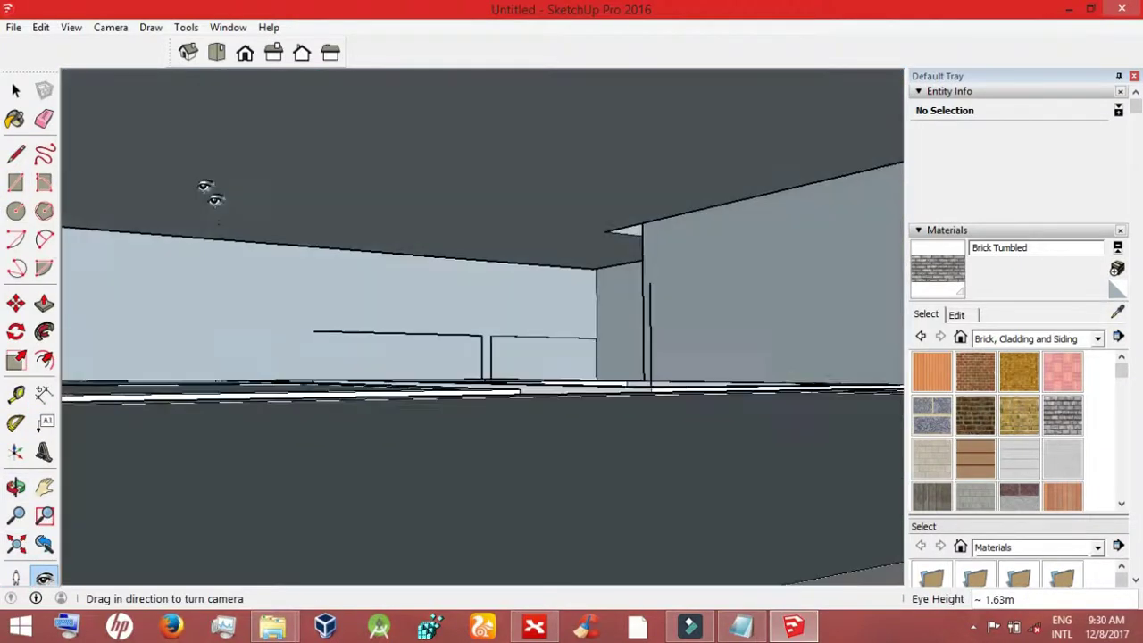
# Step: Reframe the whole house in an isometric view showing the rear wall
pyautogui.click(189, 56)
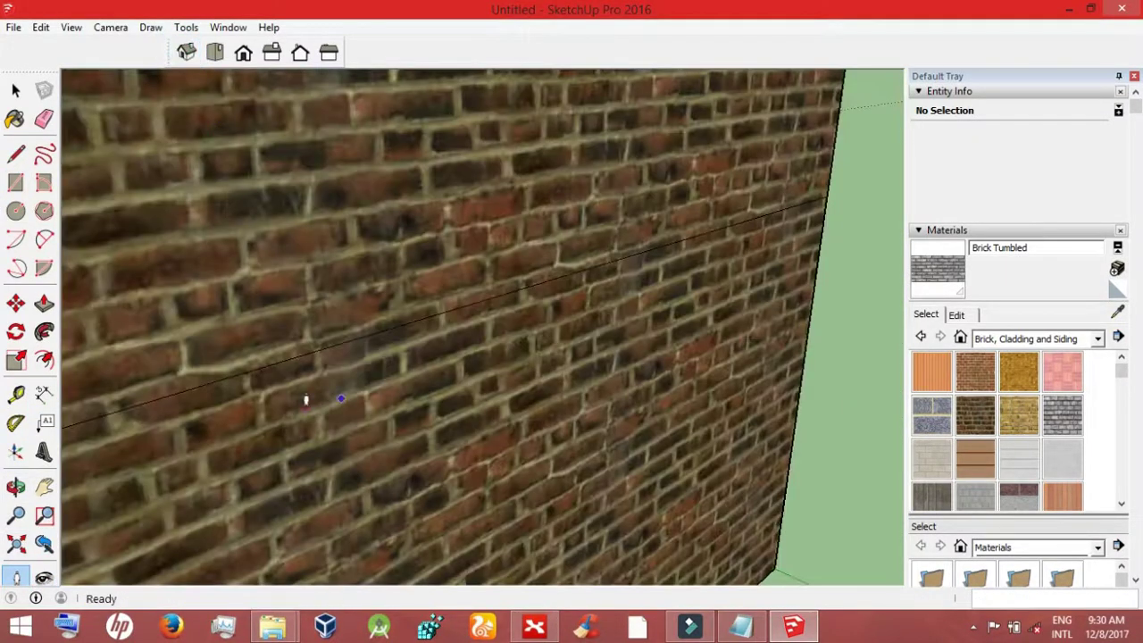
pyautogui.click(16, 543)
pyautogui.click(44, 578)
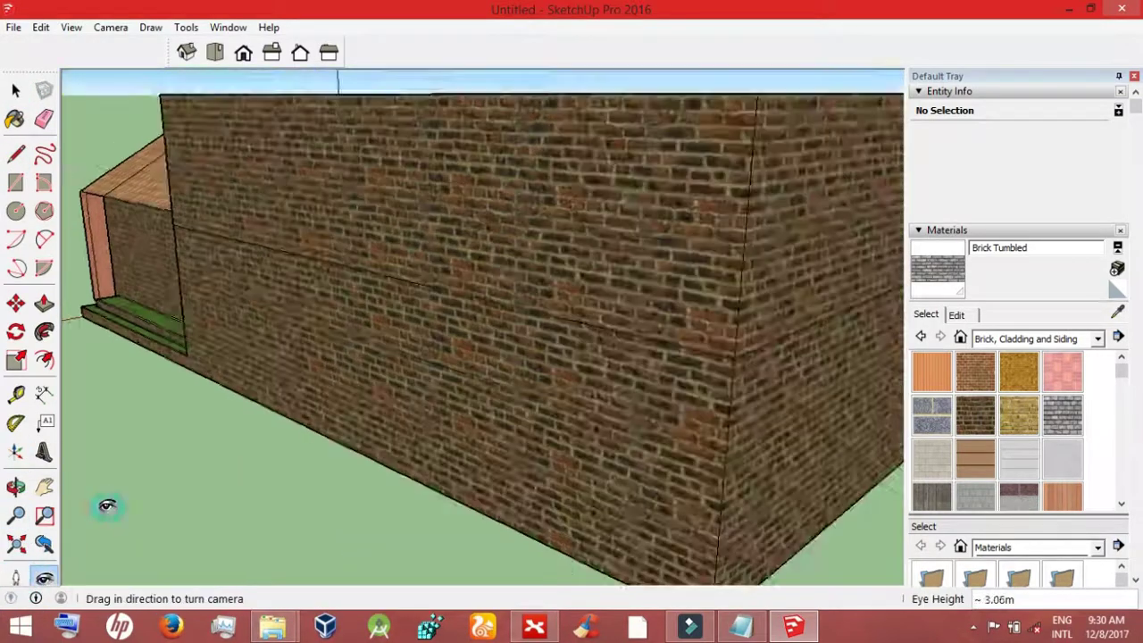
pyautogui.moveTo(107, 505)
pyautogui.mouseDown()
pyautogui.moveTo(183, 509)
pyautogui.moveTo(188, 597)
pyautogui.mouseUp()
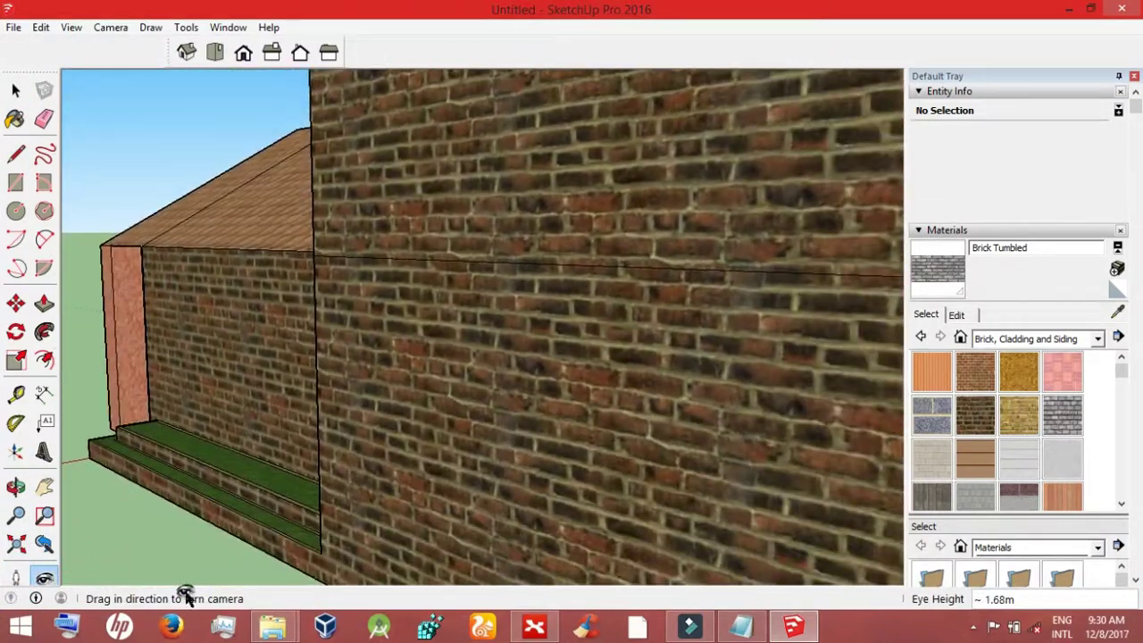
pyautogui.click(209, 54)
pyautogui.click(185, 51)
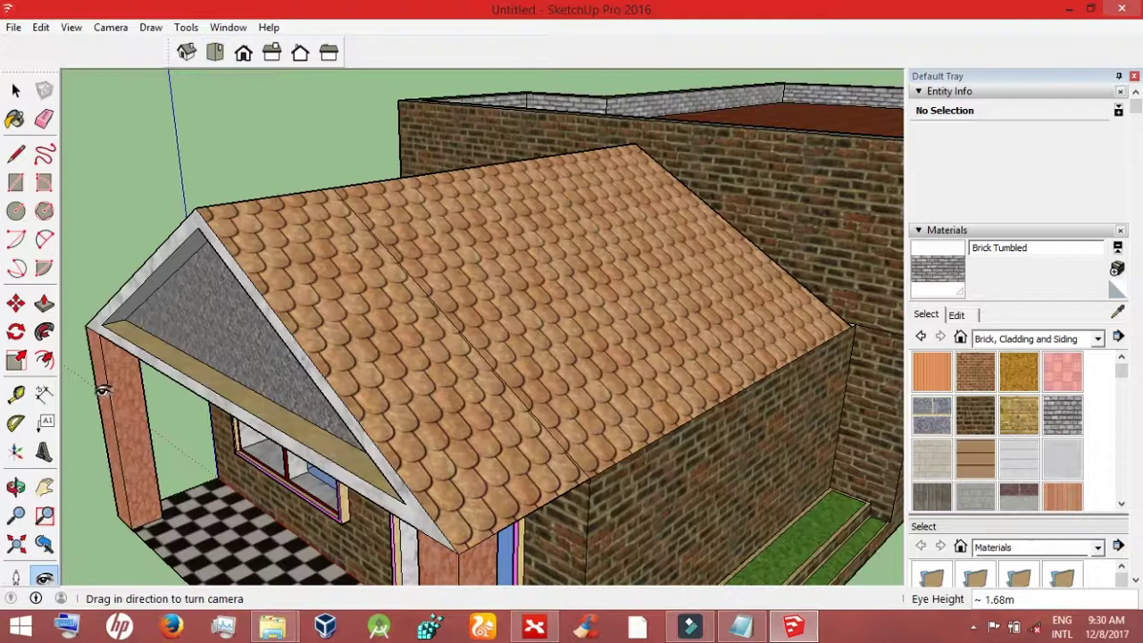
pyautogui.click(16, 542)
pyautogui.moveTo(161, 490)
pyautogui.mouseDown()
pyautogui.moveTo(158, 439)
pyautogui.moveTo(146, 462)
pyautogui.mouseUp()
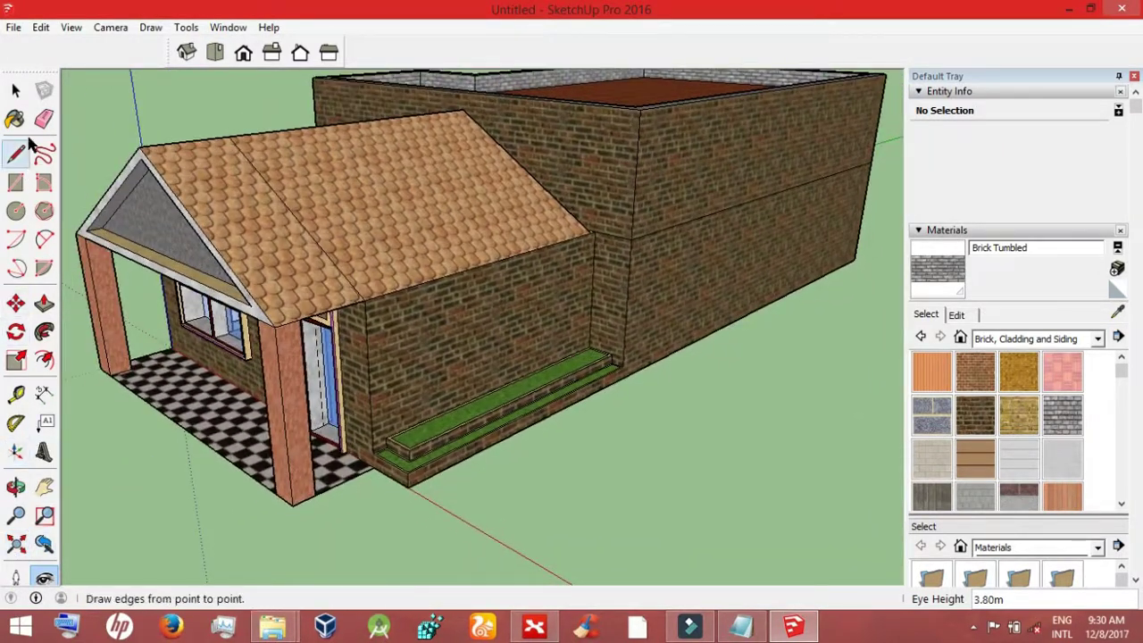
# Step: Erase the three segments of the horizontal line across the rear brick wall
pyautogui.click(16, 90)
pyautogui.click(268, 192)
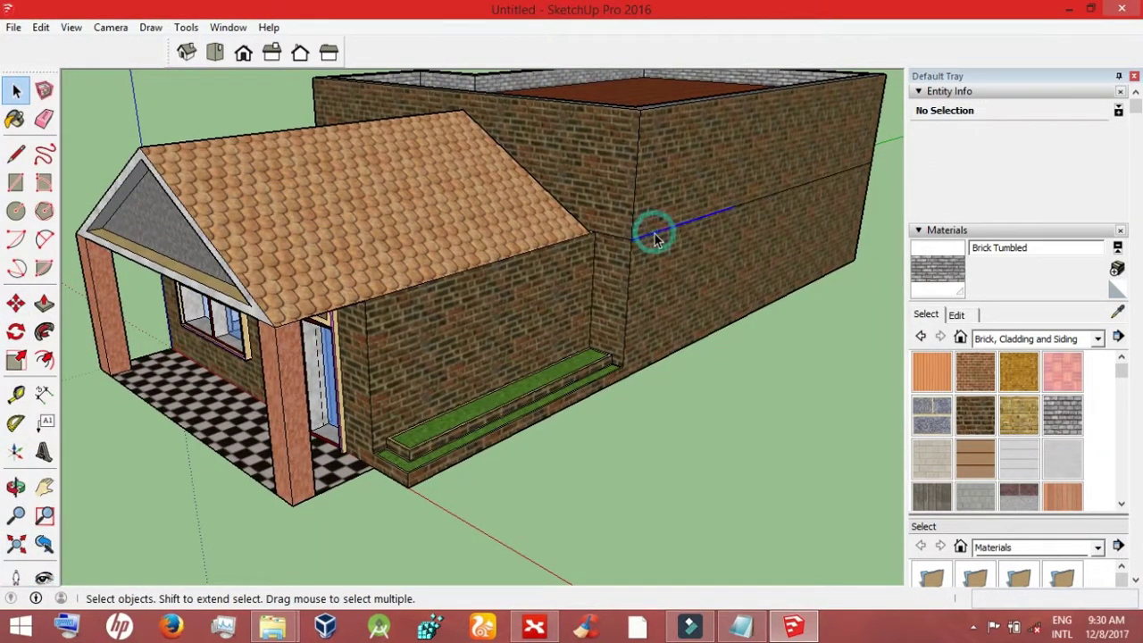
pyautogui.press('Delete')
pyautogui.click(786, 189)
pyautogui.press('Delete')
pyautogui.click(809, 186)
pyautogui.press('Delete')
pyautogui.press('Delete')
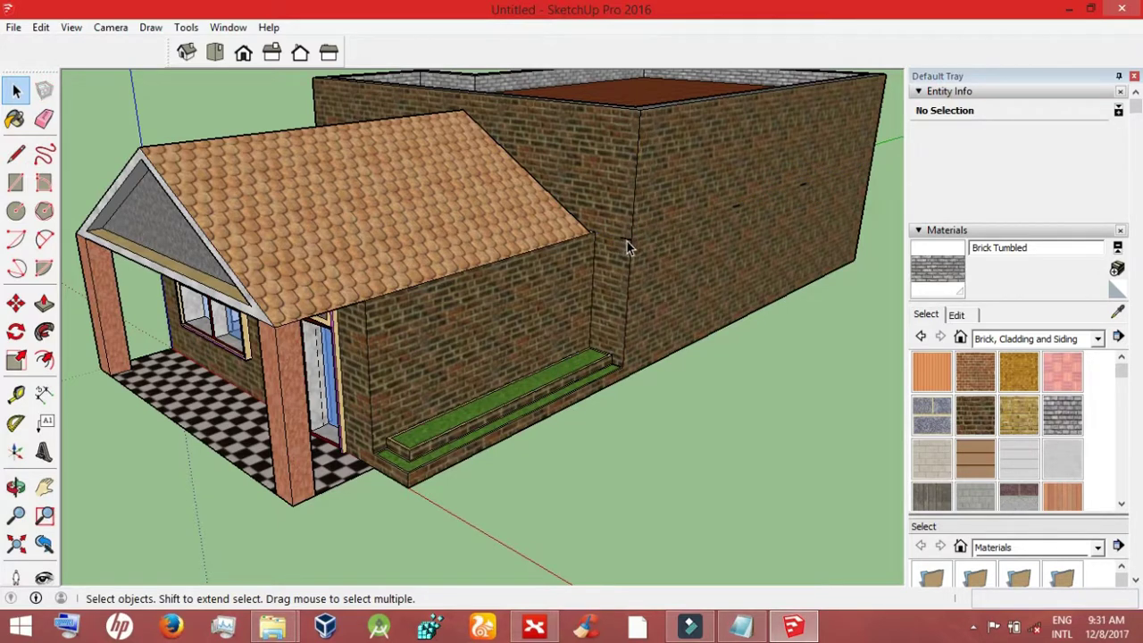
# Step: Orbit to a raised front view of the house and bring the Notepad note forward
pyautogui.moveTo(78, 430)
pyautogui.mouseDown(button='middle')
pyautogui.moveTo(140, 396)
pyautogui.moveTo(847, 295)
pyautogui.moveTo(789, 225)
pyautogui.mouseUp(button='middle')
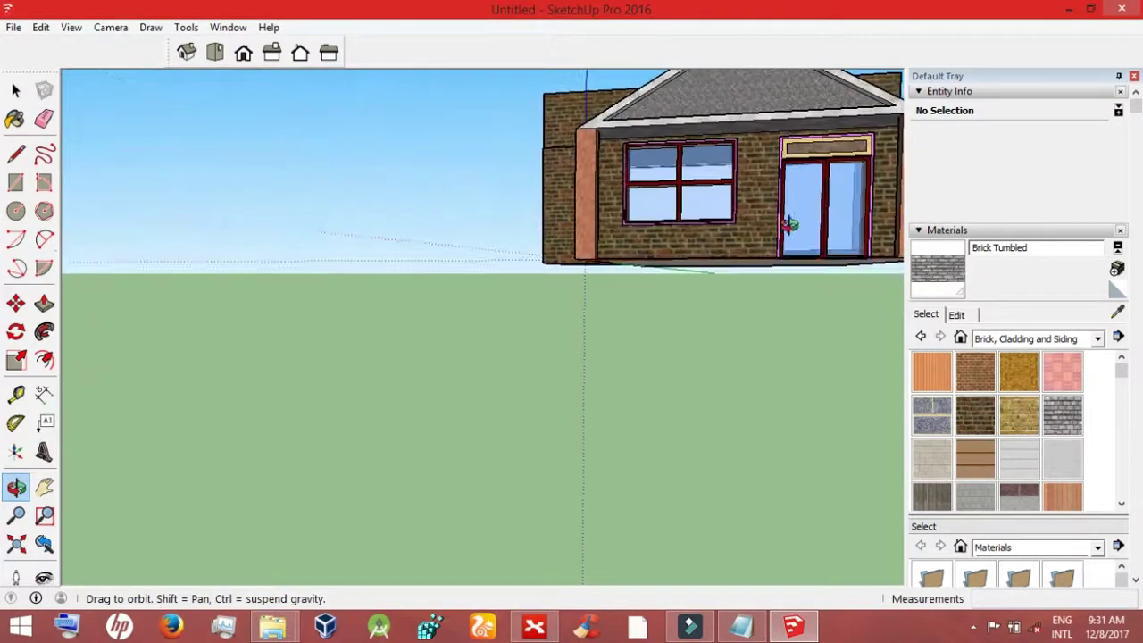
pyautogui.click(243, 53)
pyautogui.moveTo(564, 415); pyautogui.dragTo(582, 462, button='middle')
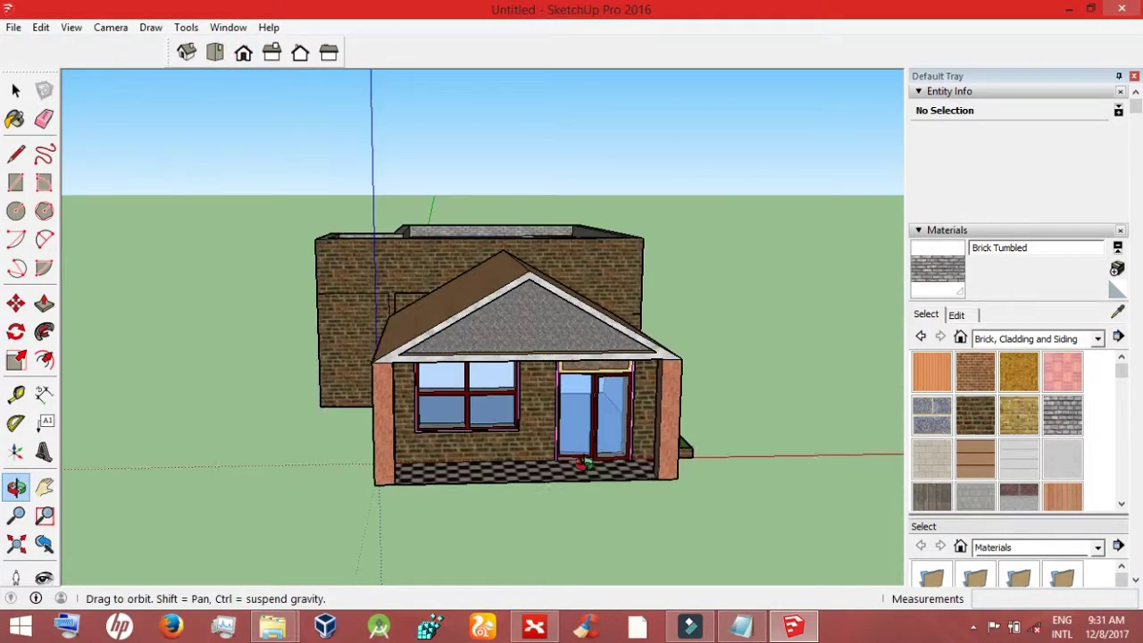
pyautogui.click(742, 630)
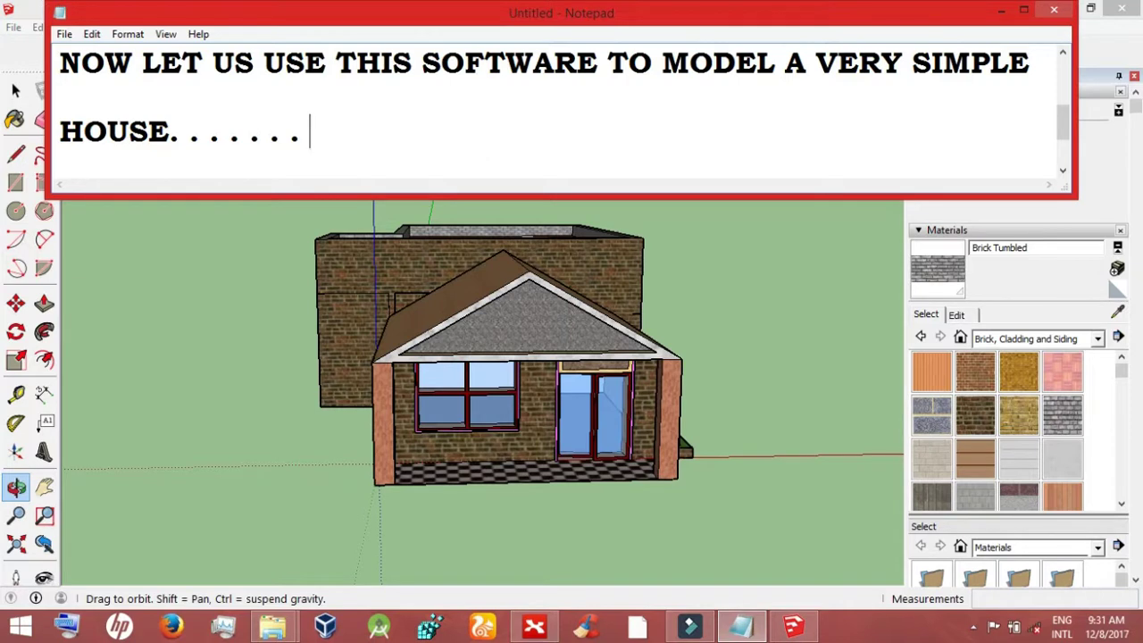
# Step: Add the lines ITS A LONG ONE, THANKS FOR WATCHING, SEE YOU NEXT TIME, SAME CHANNEL below the message
pyautogui.press('Return')
pyautogui.press('Return')
pyautogui.press('Return')
pyautogui.write('ITS A LONG ONE')
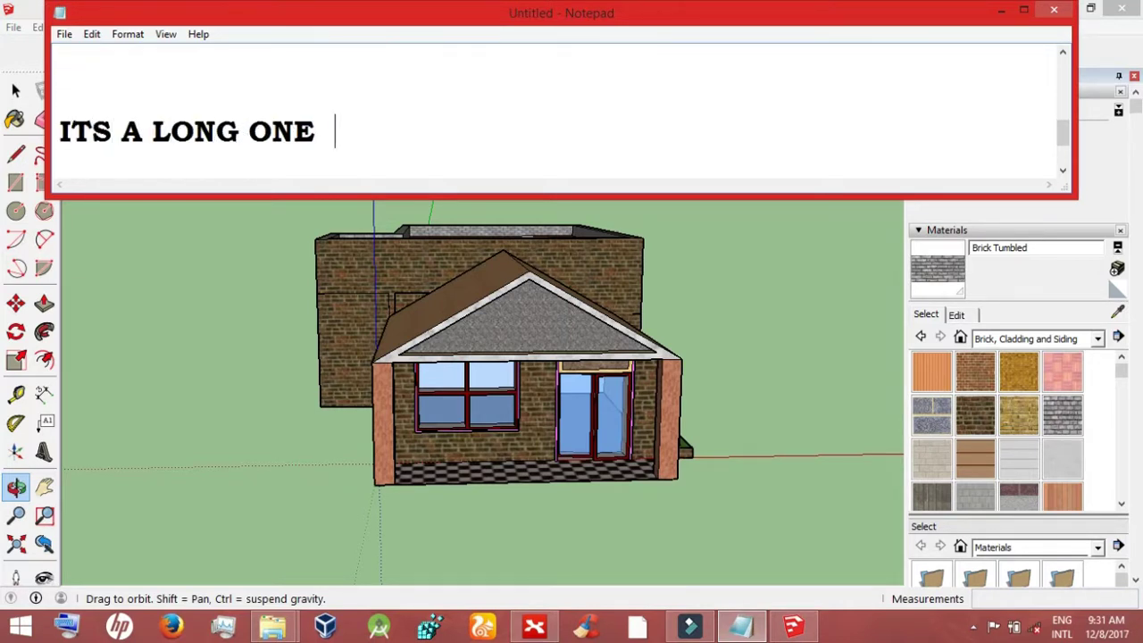
pyautogui.press('Return')
pyautogui.press('Return')
pyautogui.write('THANKS FOR WATCHING')
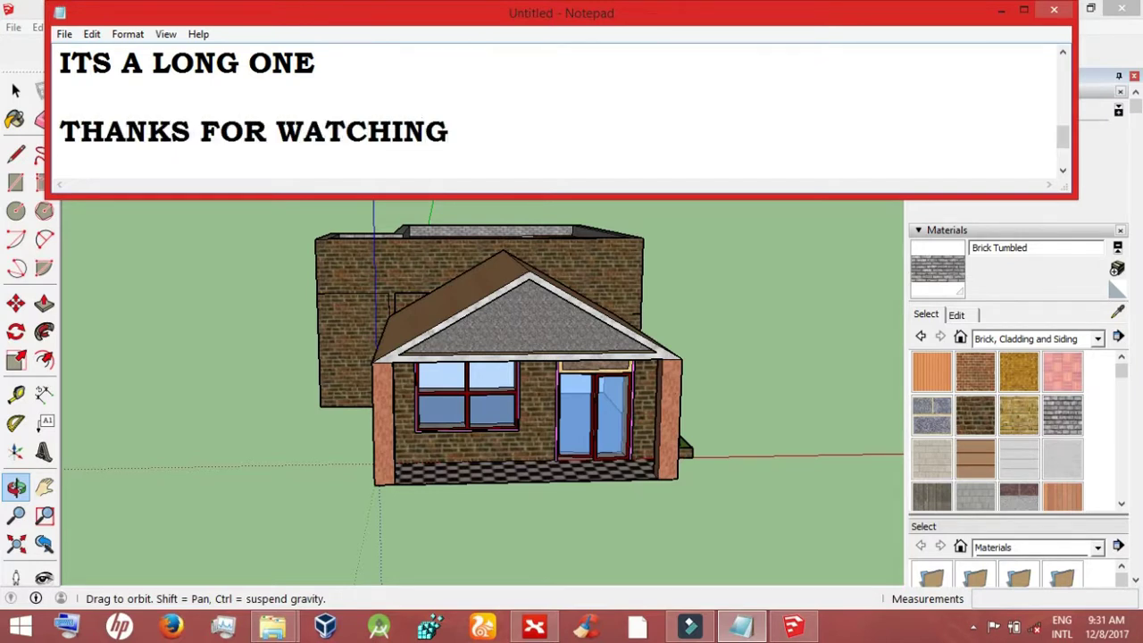
pyautogui.press('Return')
pyautogui.press('Return')
pyautogui.press('Return')
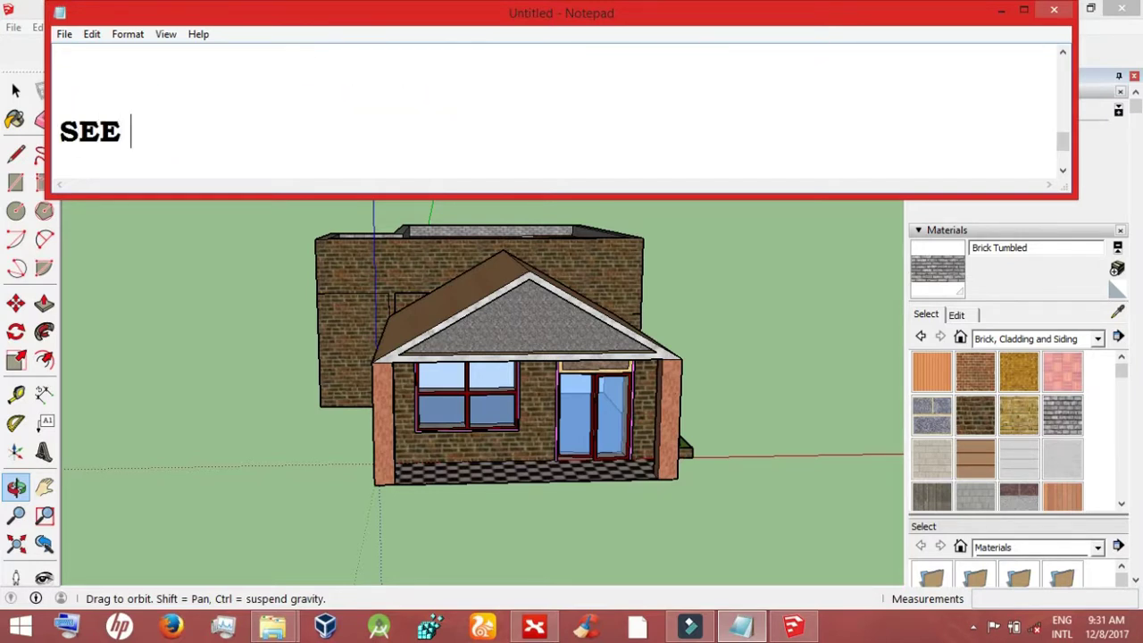
pyautogui.write('YOU NEXT TIME')
pyautogui.press('Return')
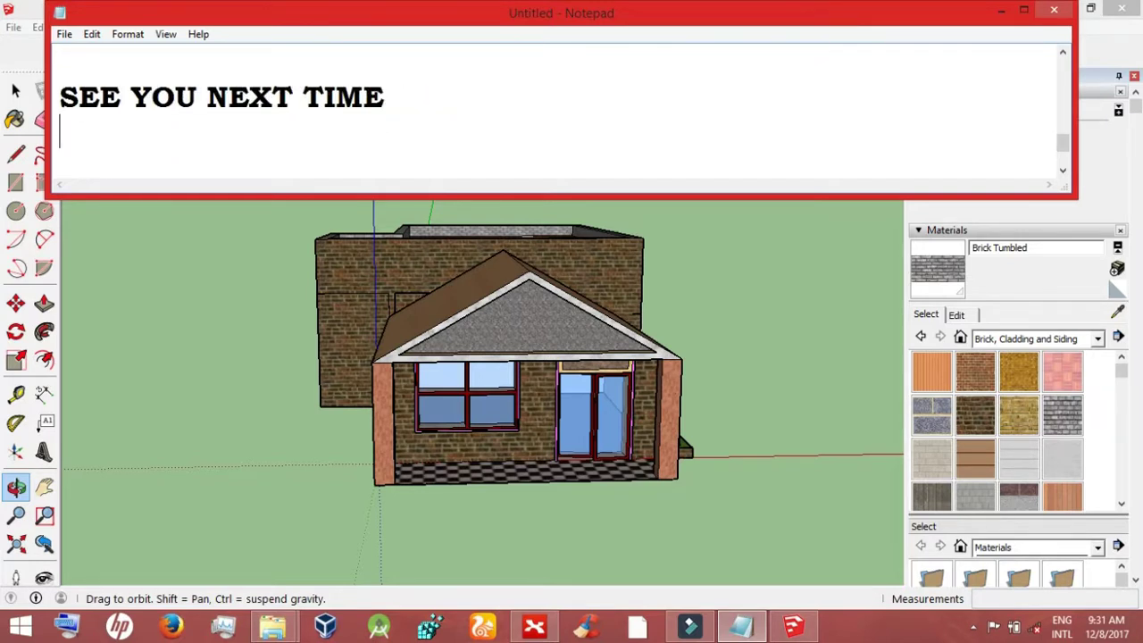
pyautogui.write('SAME CHANNEL')
pyautogui.press('Return')
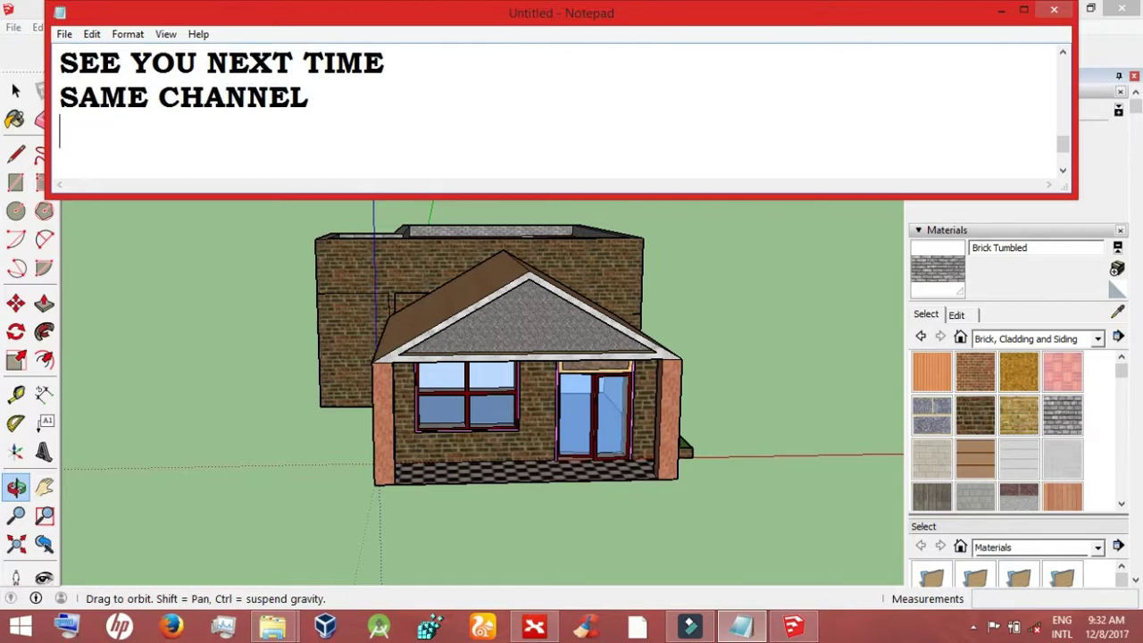
pyautogui.press('Return')
pyautogui.write('THE SISAKEST GROUP')
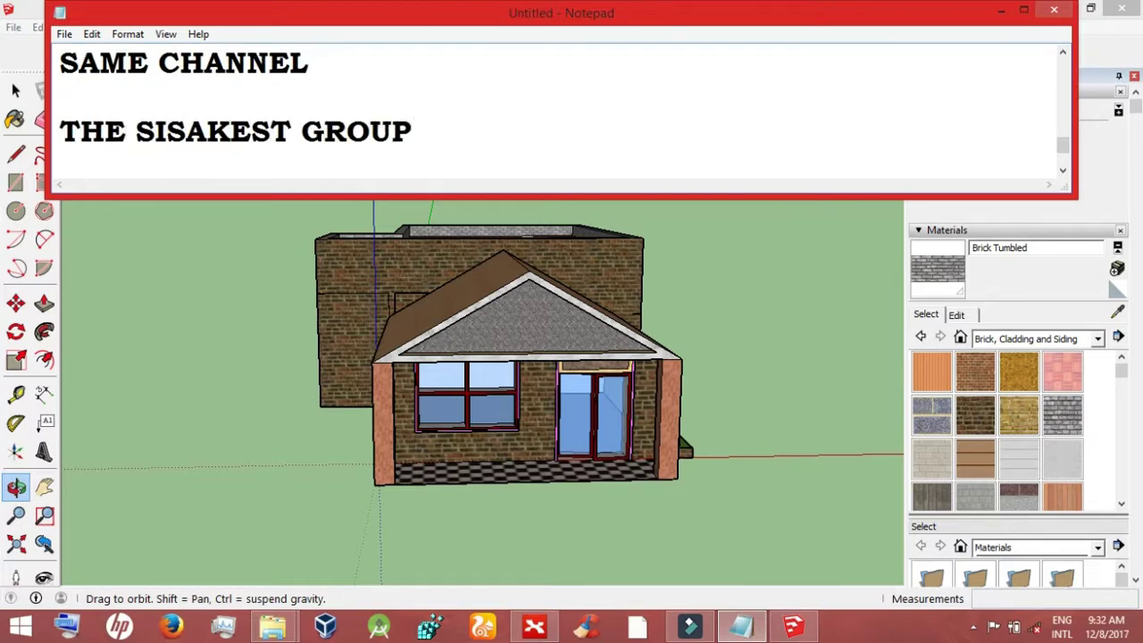
pyautogui.press('Return')
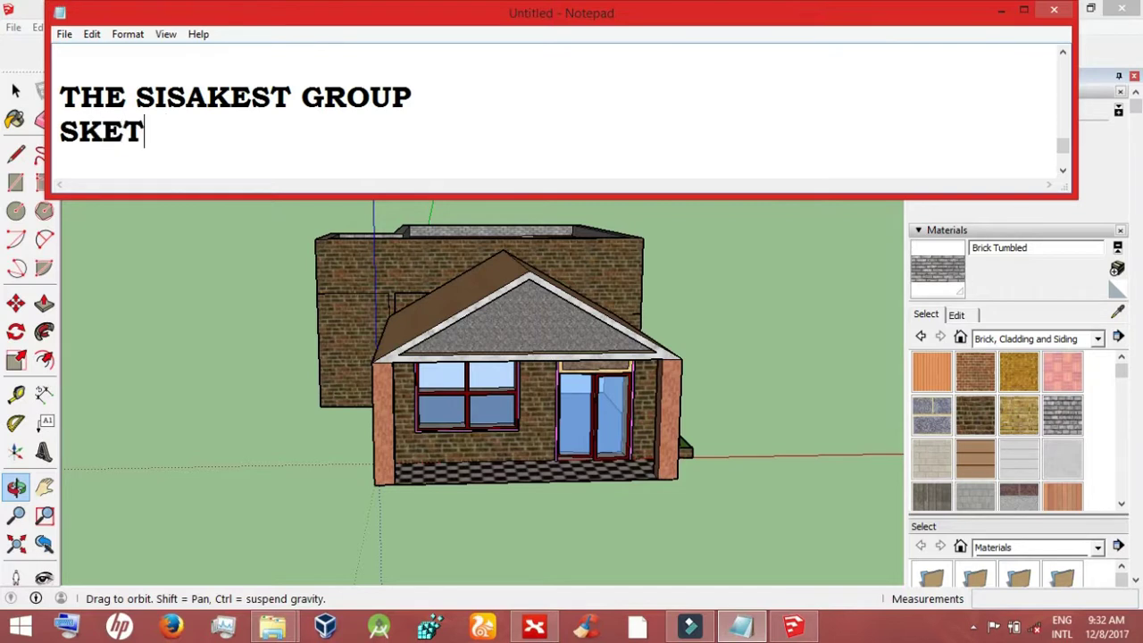